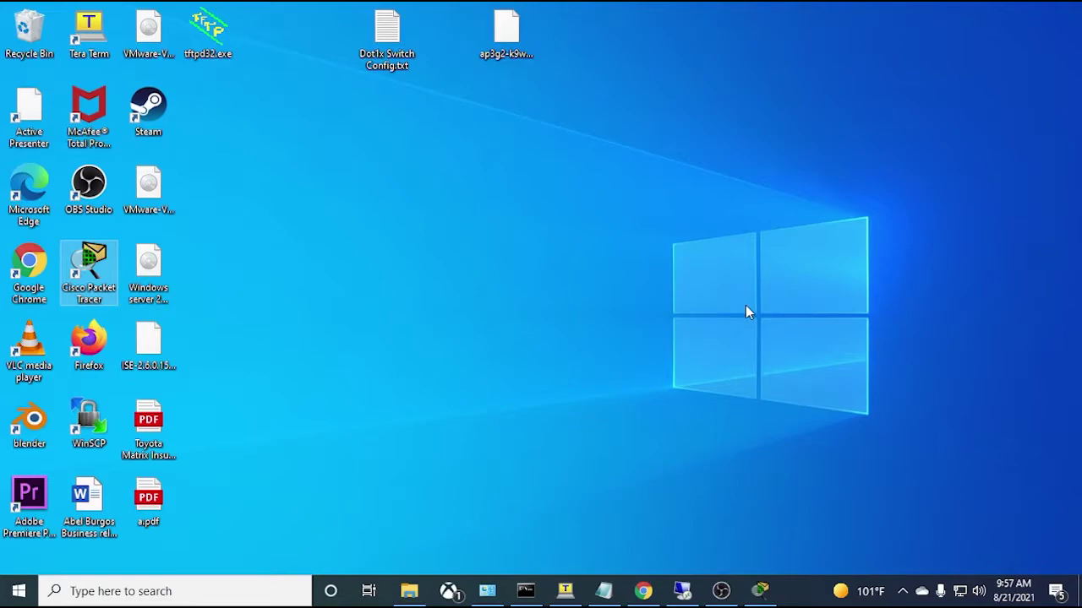
- Set Packet Tracer aside and disconnect the wks-1 remote session
left_click(759, 591)
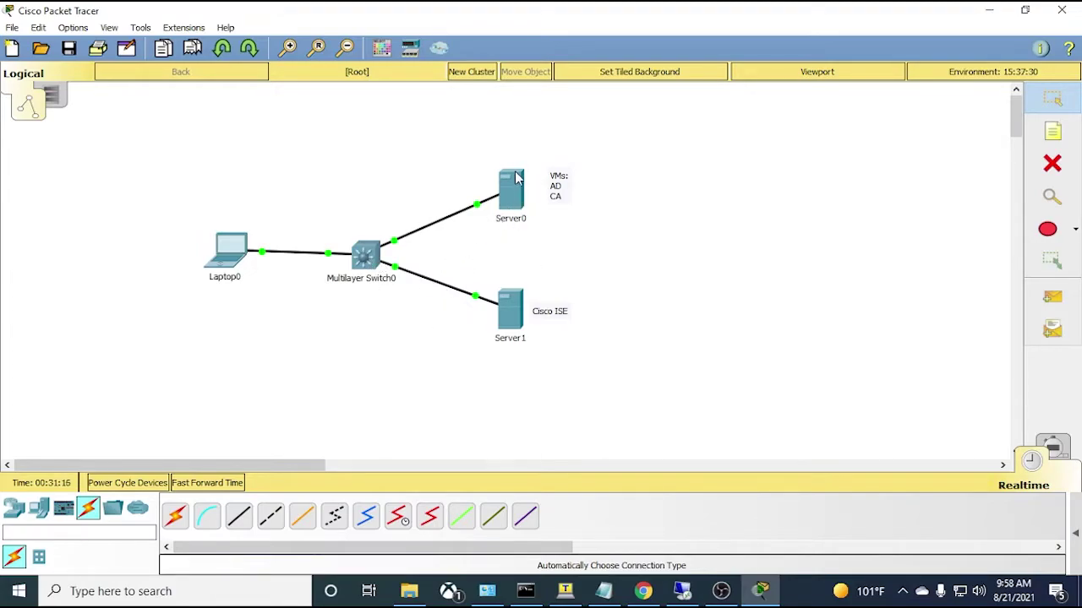
mouse_move(514, 181)
left_click(989, 10)
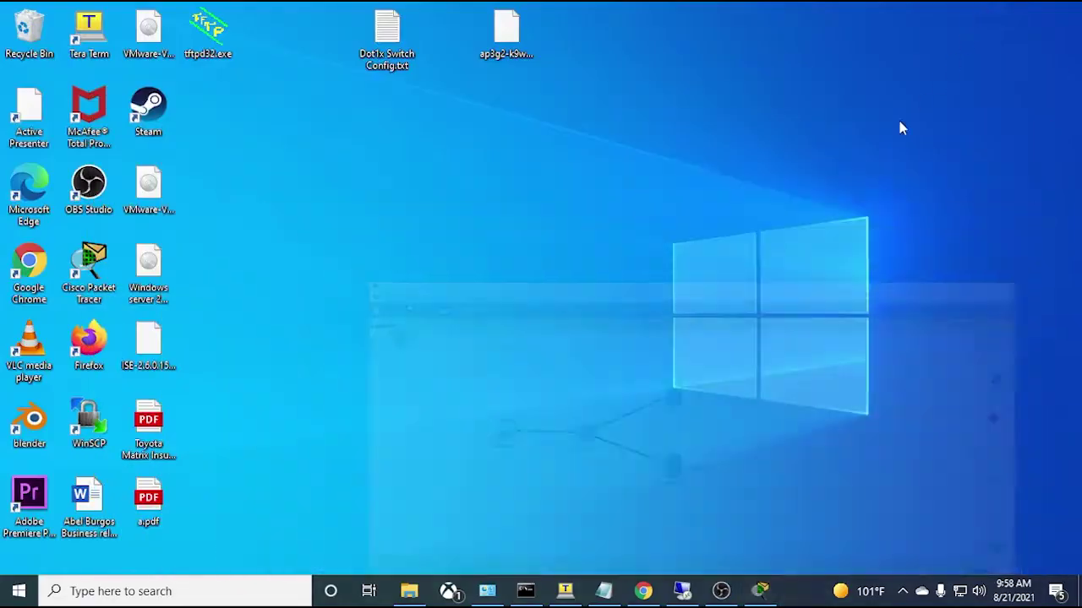
left_click(681, 590)
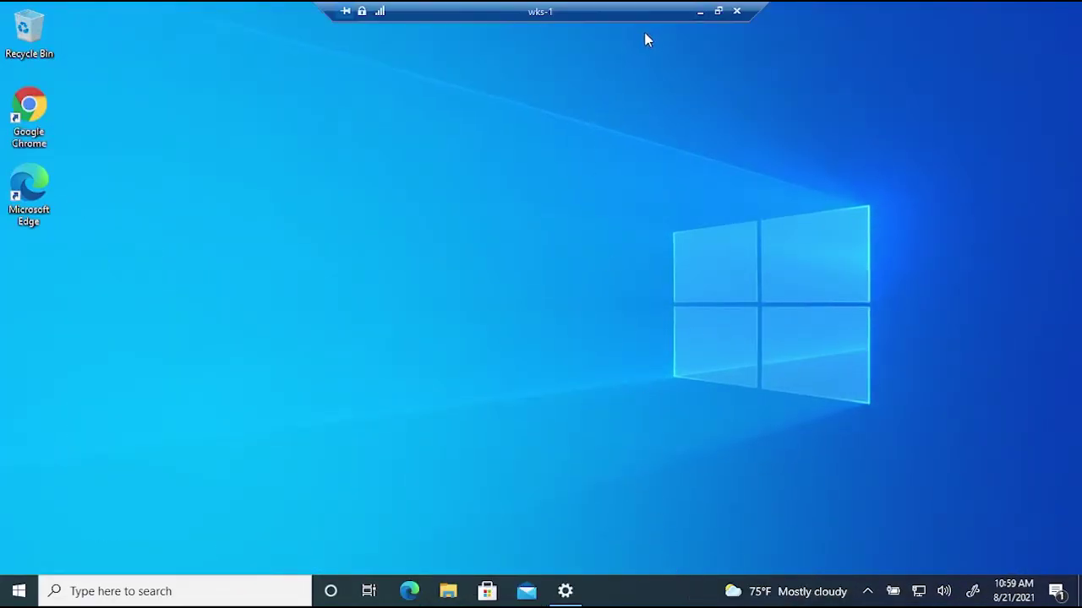
left_click(736, 11)
left_click(592, 330)
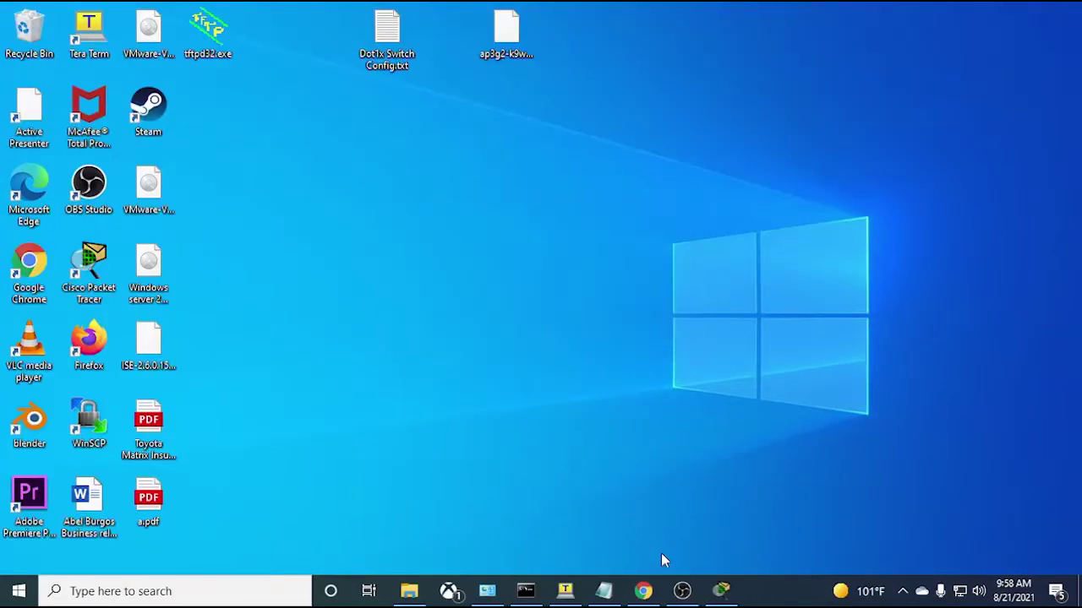
- Launch Remote Desktop Connection via search and connect to dc1
left_click(207, 591)
type("remot")
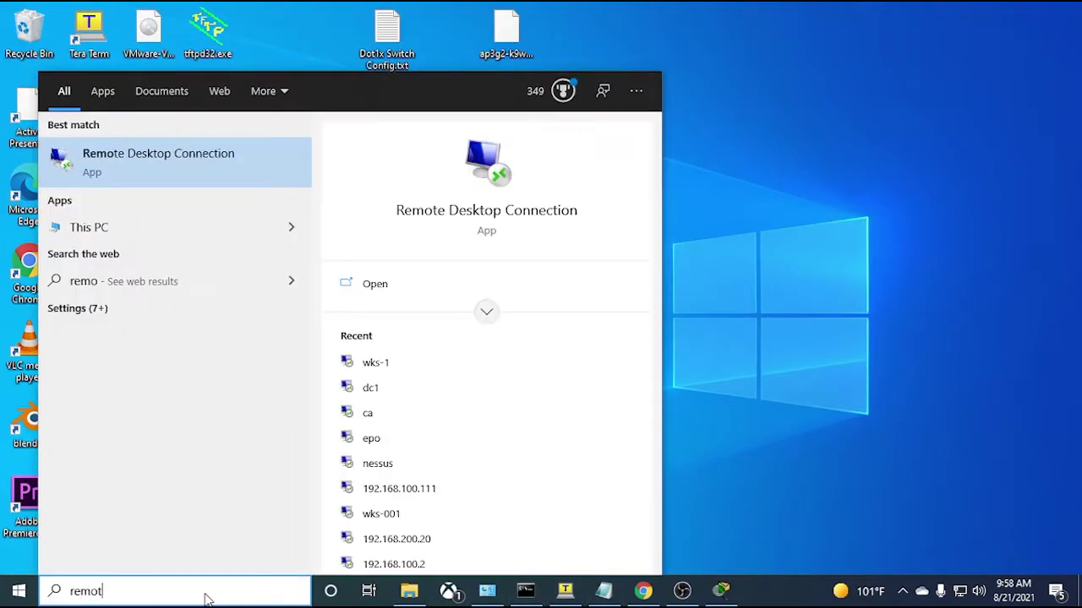
key("Return")
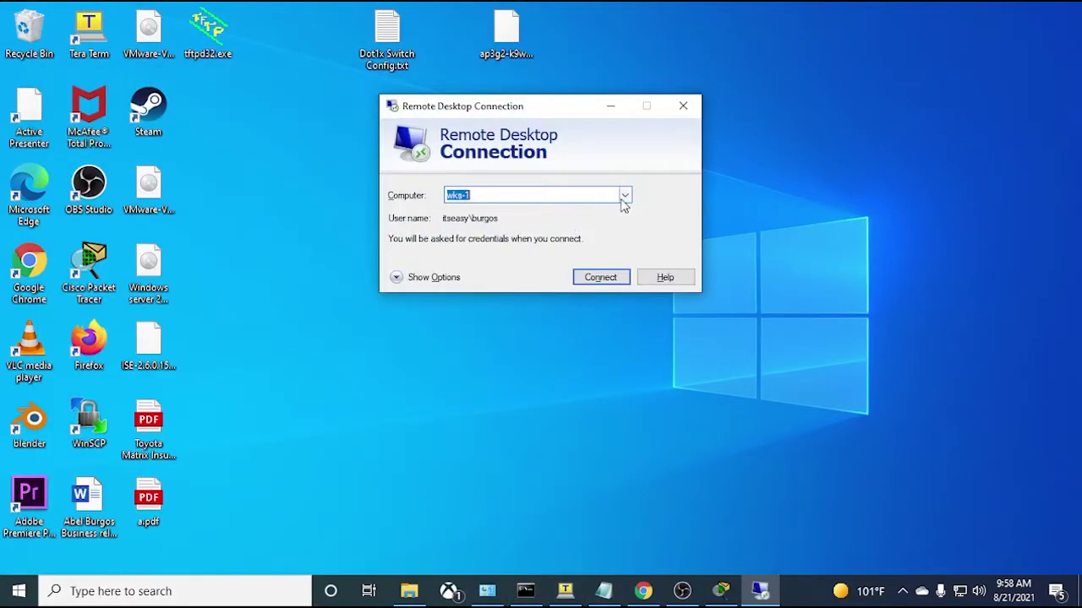
left_click(625, 196)
left_click(518, 223)
left_click(589, 278)
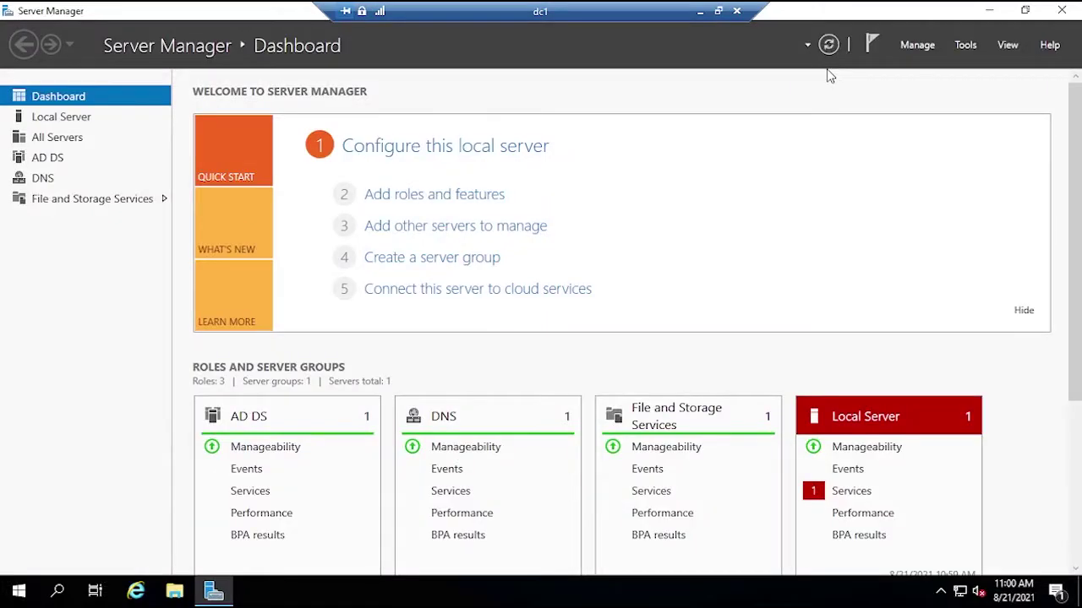
- Launch Group Policy Management from Tools and edit the Default Domain Policy
left_click(963, 46)
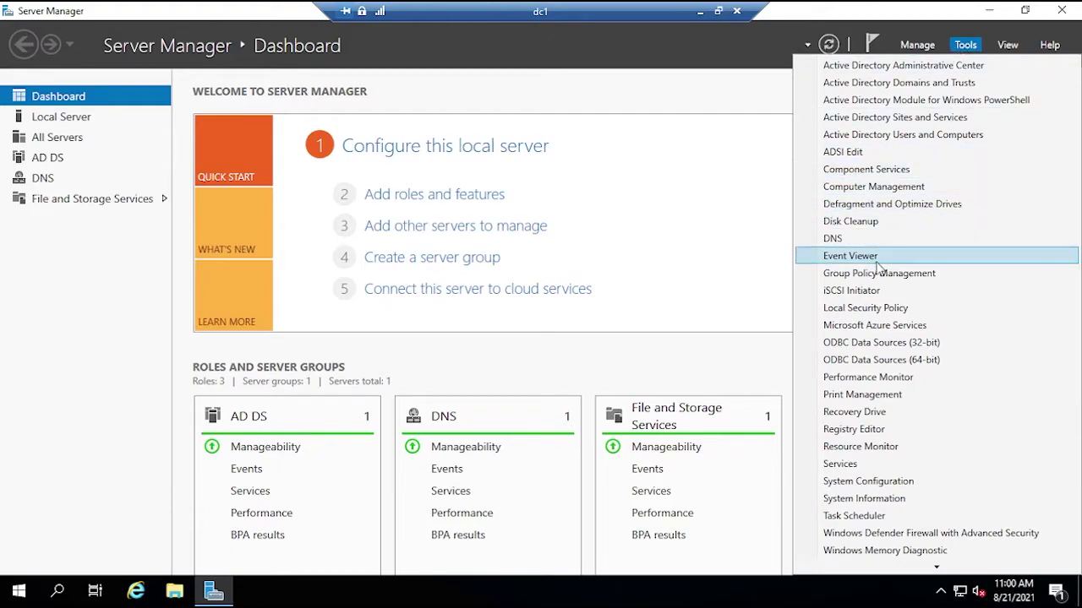
left_click(881, 276)
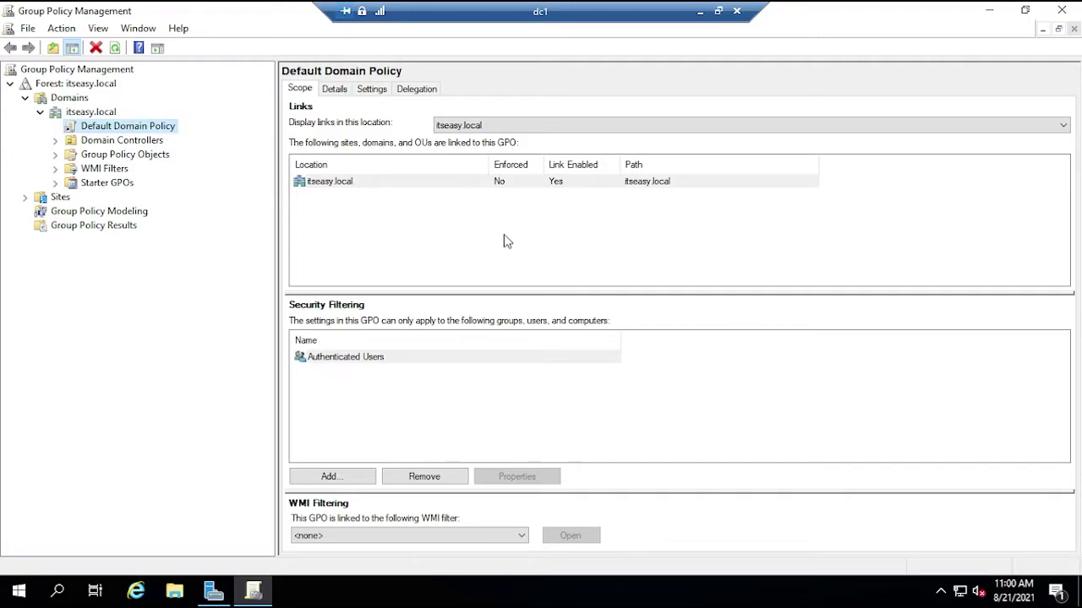
left_click(108, 128)
right_click(131, 131)
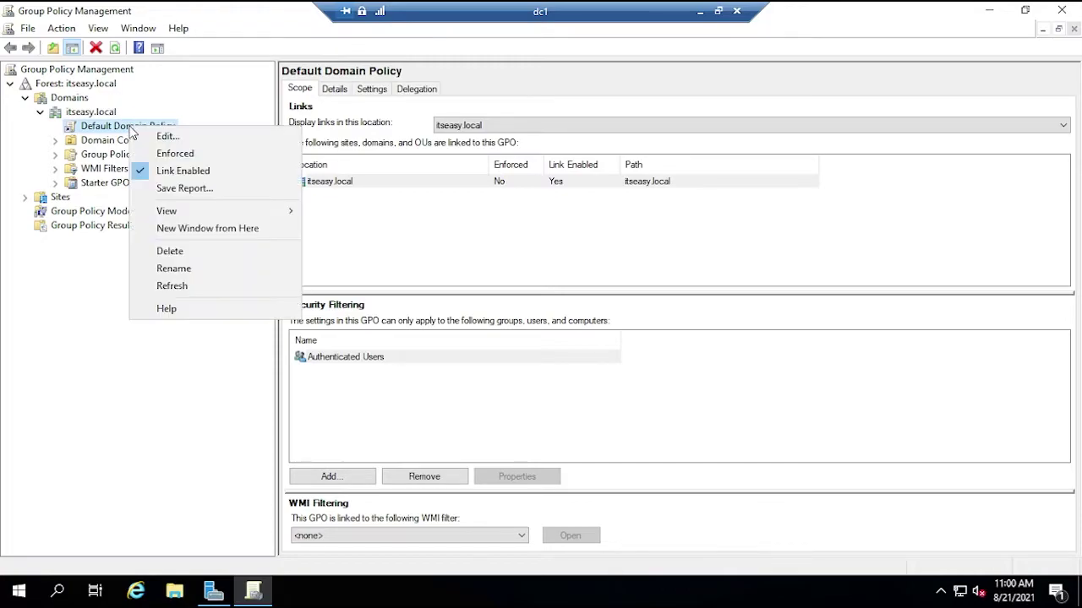
left_click(159, 135)
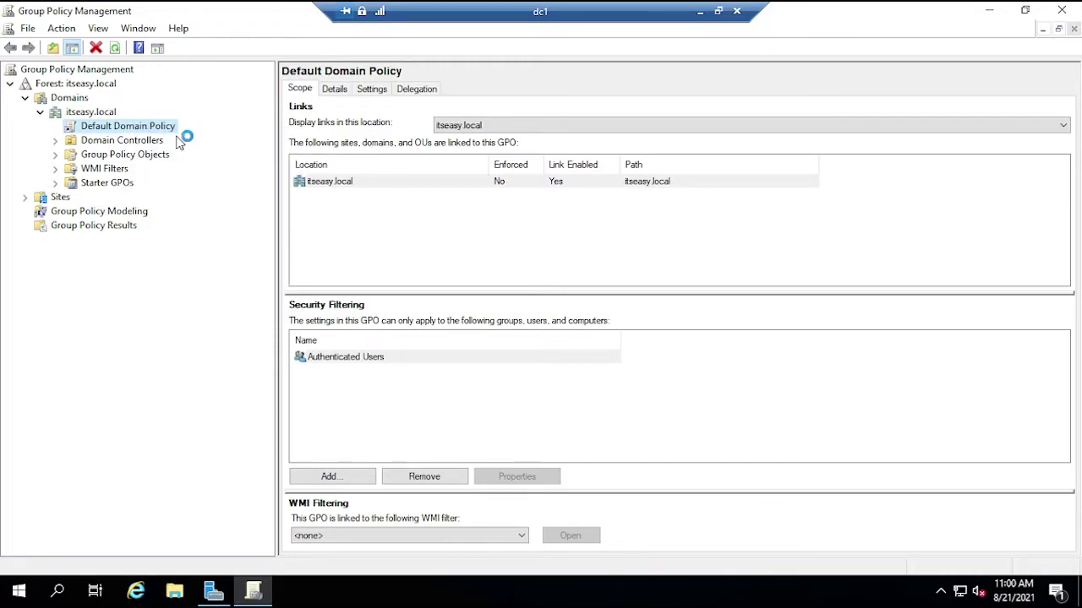
- Maximize the editor and drill into Computer Configuration's Security Settings > Public Key Policies, opening Auto-Enrollment
left_click(641, 74)
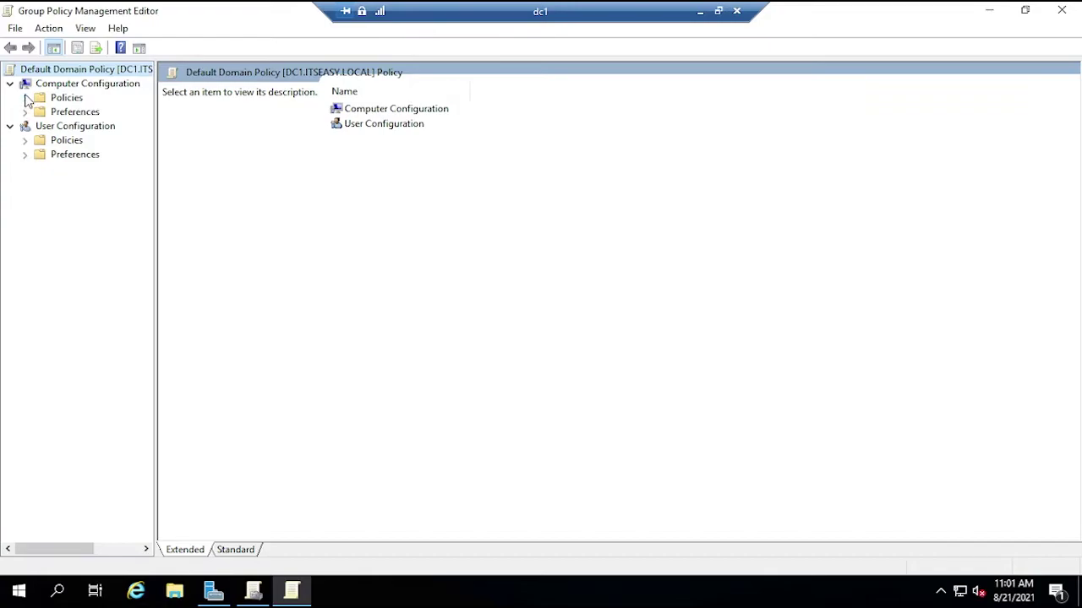
left_click(24, 97)
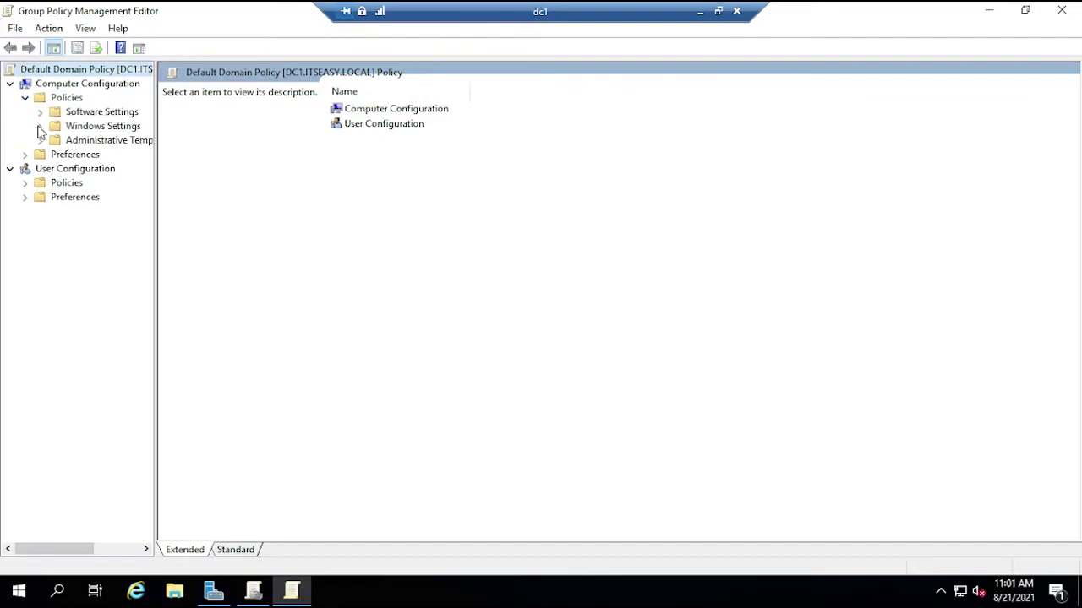
left_click(38, 125)
left_click_drag(156, 201, 247, 201)
left_click(55, 182)
scroll(165, 245, "right", 2)
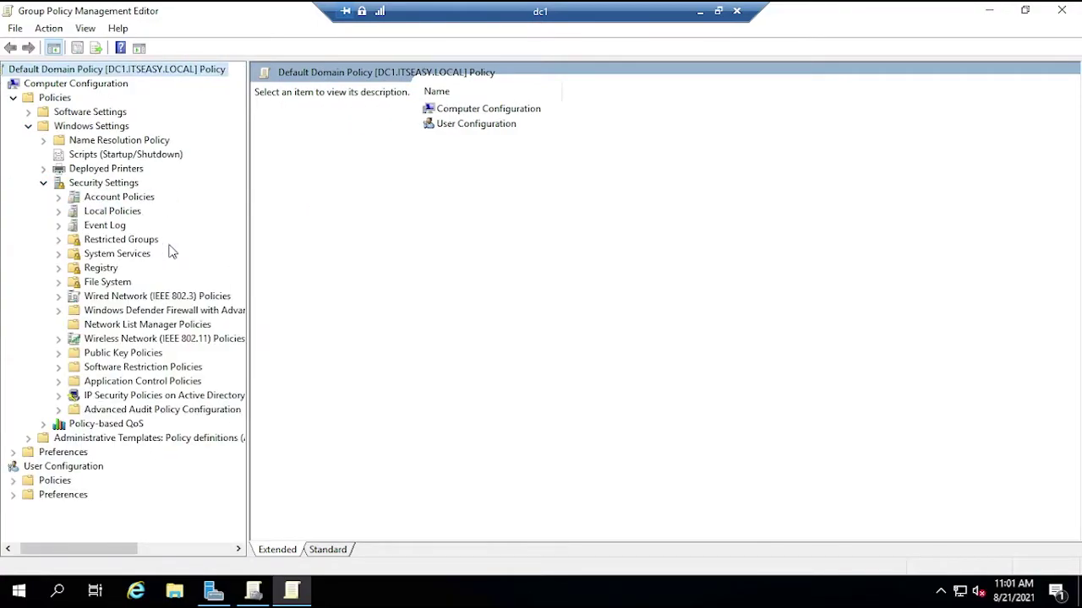
left_click(94, 356)
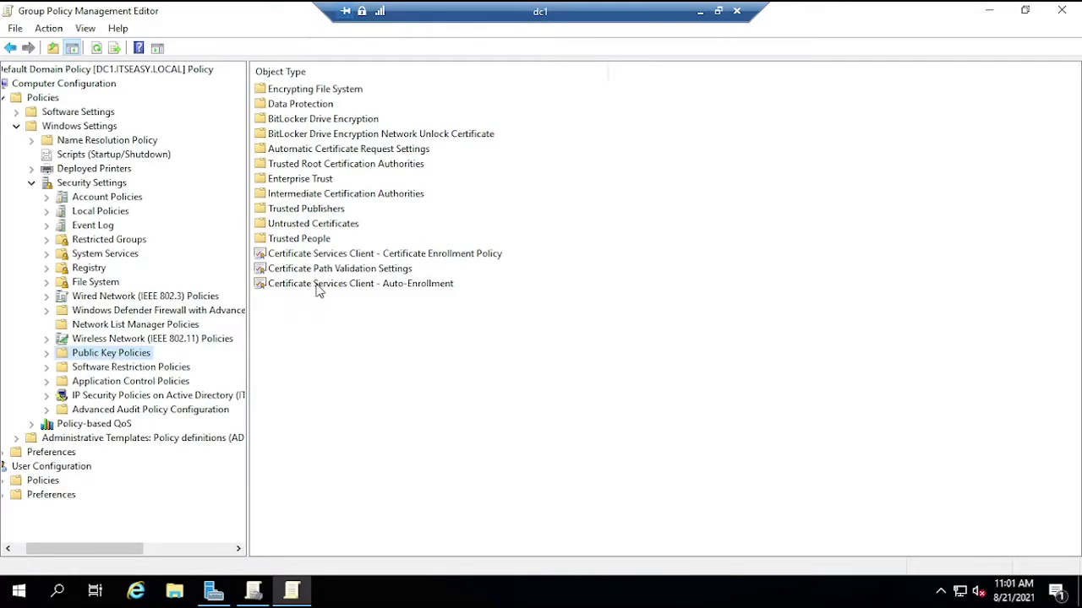
left_click(278, 288)
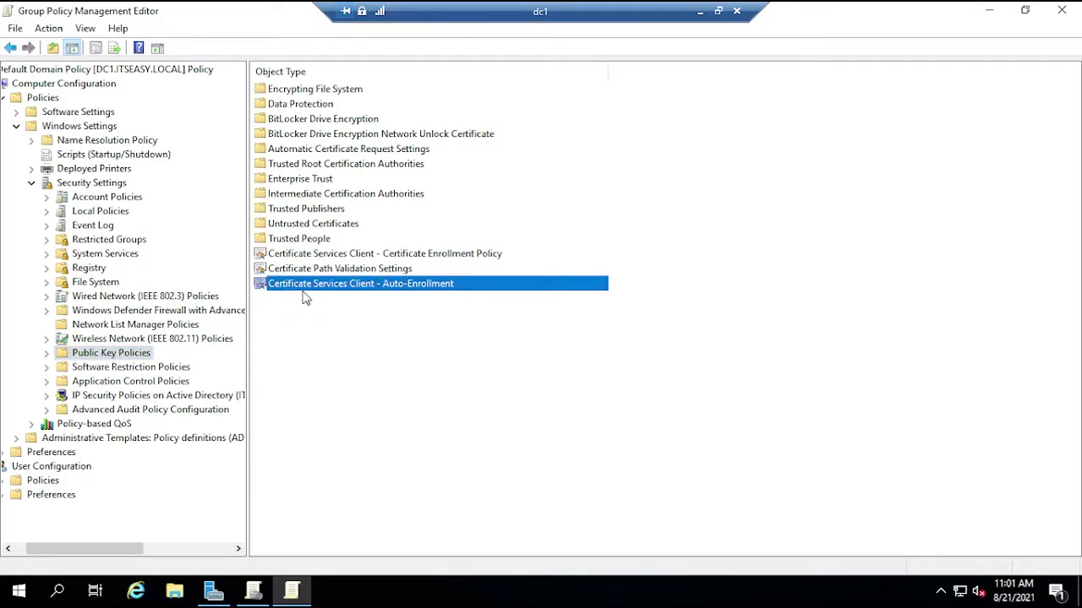
double_click(363, 287)
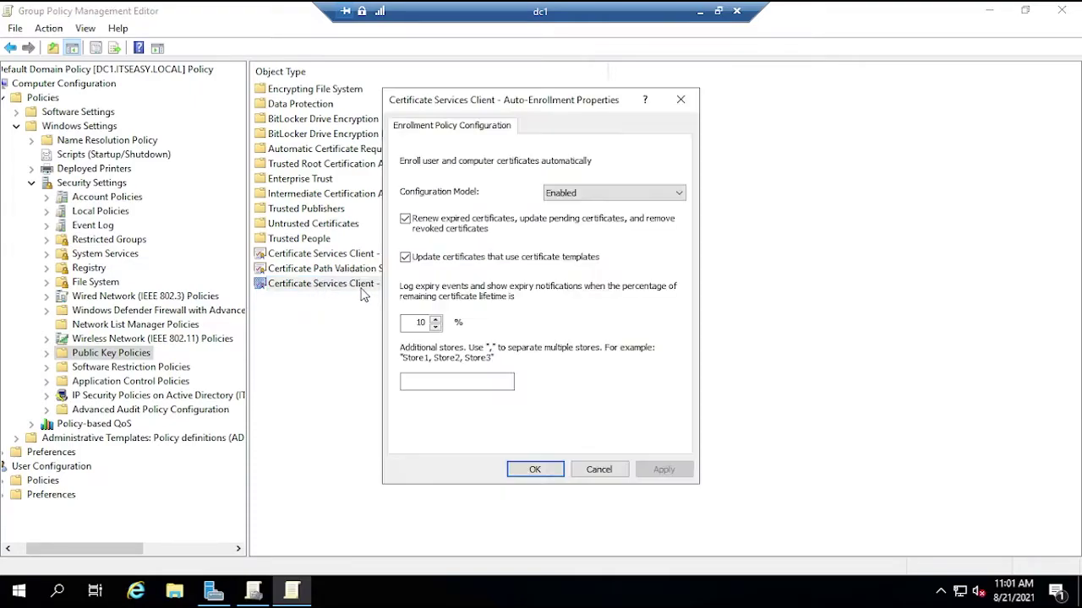
- Set computer Auto-Enrollment to Enabled with renewal and template-update options checked, and save
left_click(640, 196)
left_click(592, 218)
left_click(405, 257)
left_click(405, 257)
left_click(533, 469)
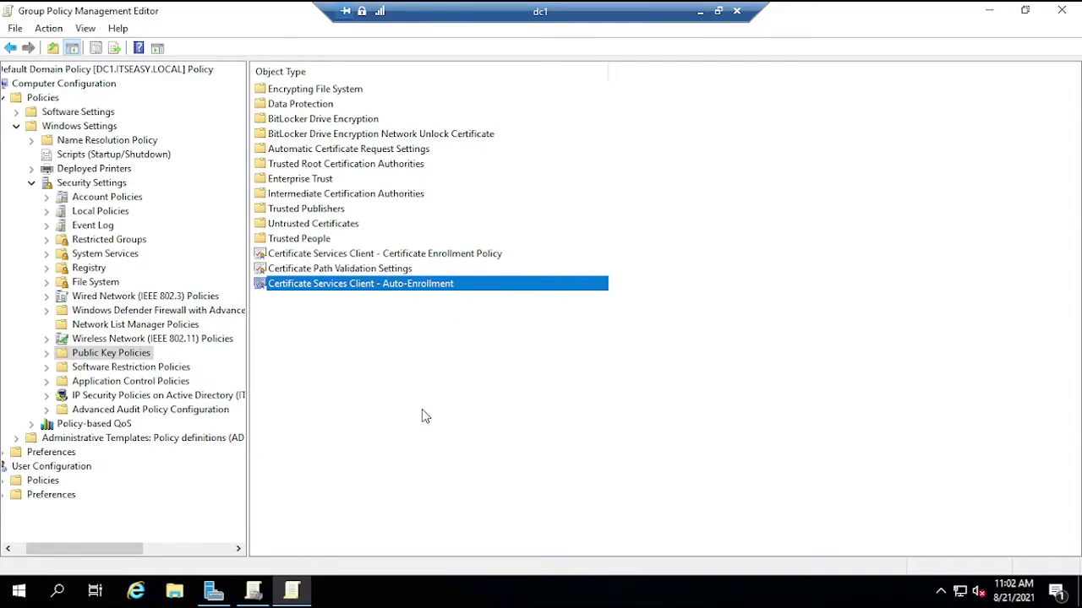
- Navigate to User Configuration's Public Key Policies and save enabled user Auto-Enrollment settings
left_click_drag(127, 554, 116, 554)
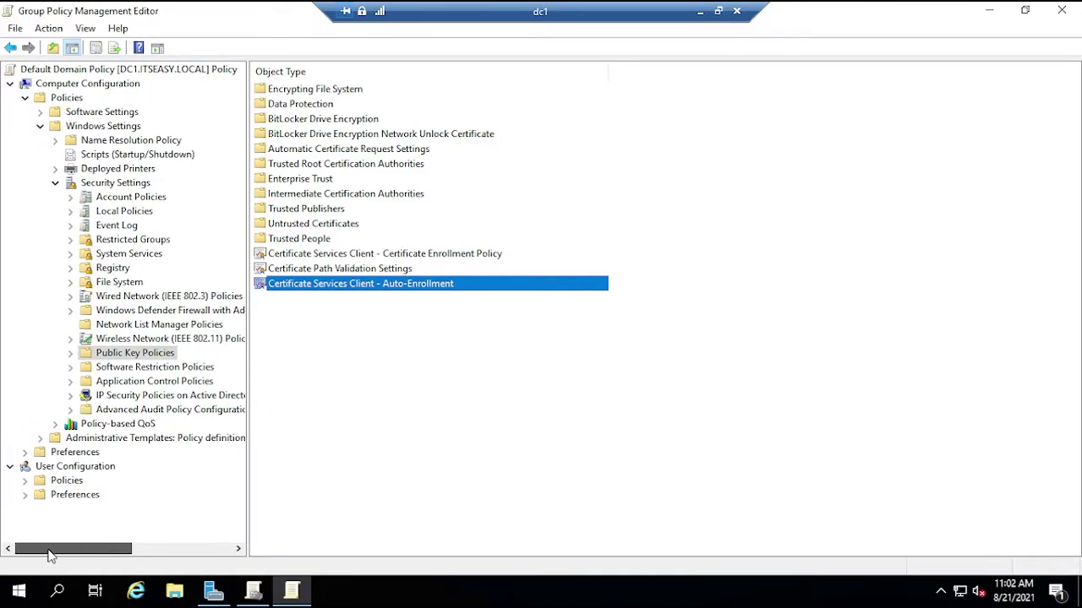
left_click(25, 480)
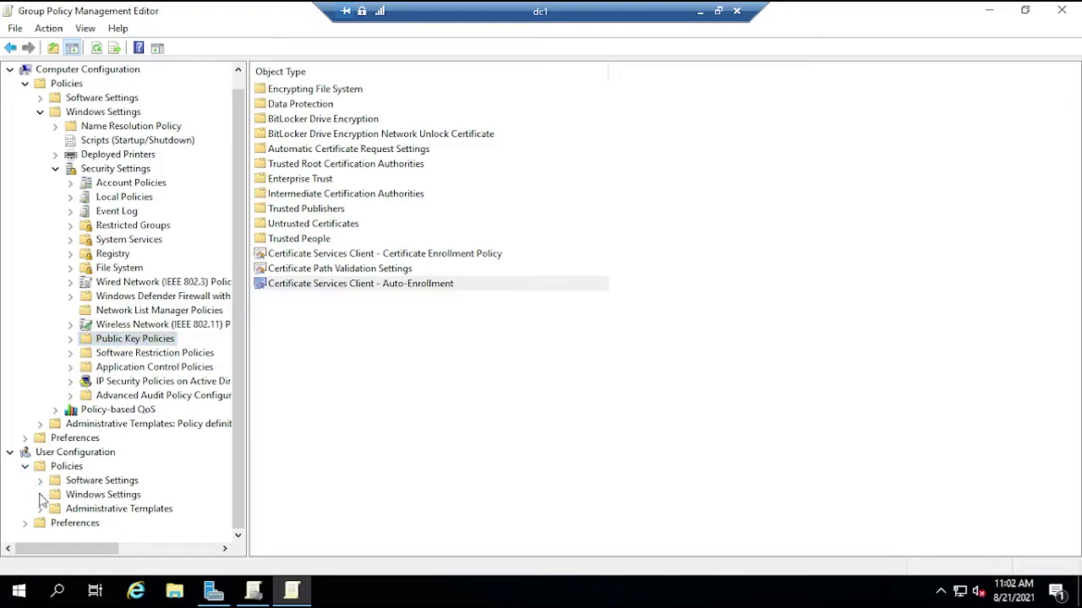
left_click(40, 494)
left_click(56, 453)
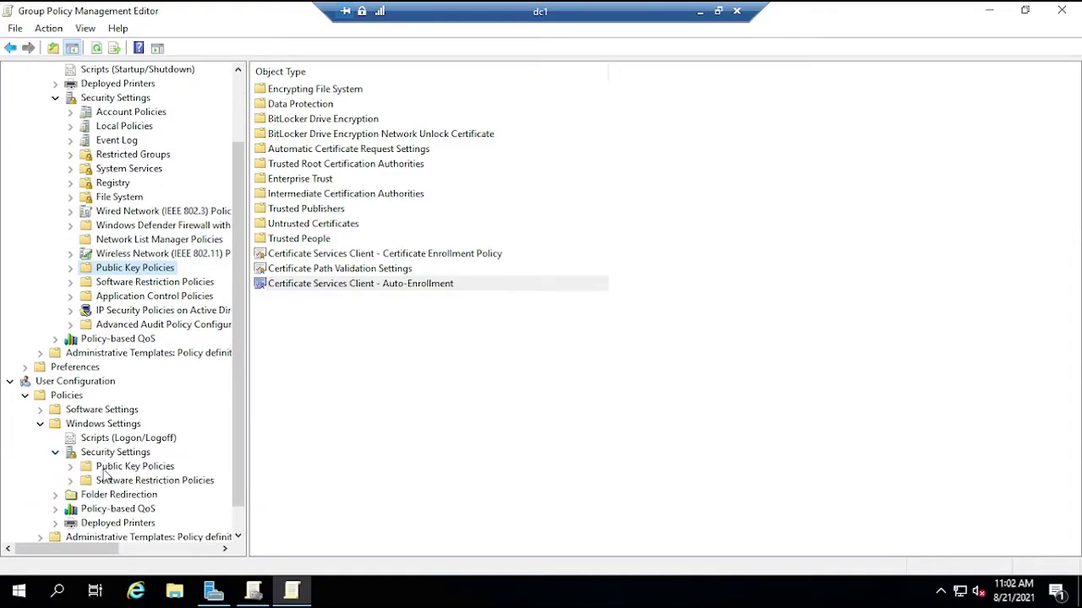
left_click(109, 469)
double_click(349, 152)
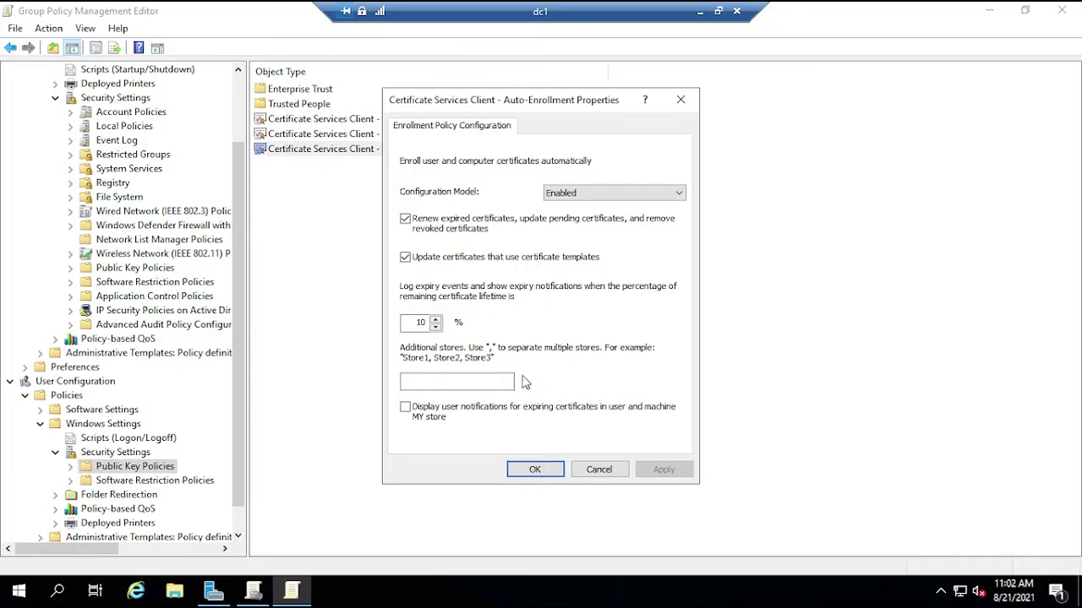
left_click(535, 469)
left_click(565, 400)
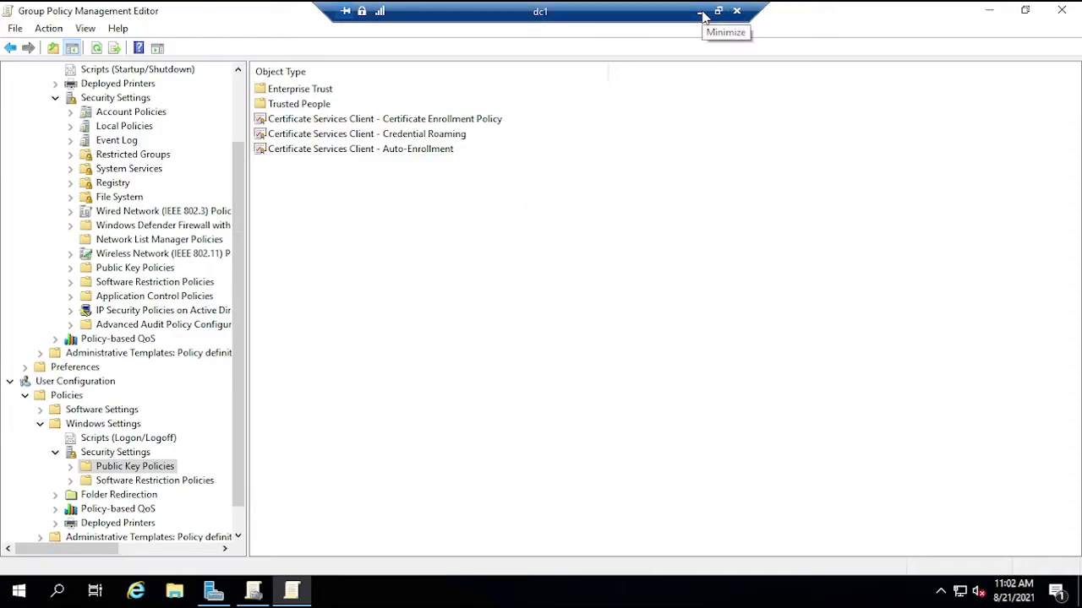
- View the empty computer Wired Network (IEEE 802.3) Policies and check its context options
left_click(126, 216)
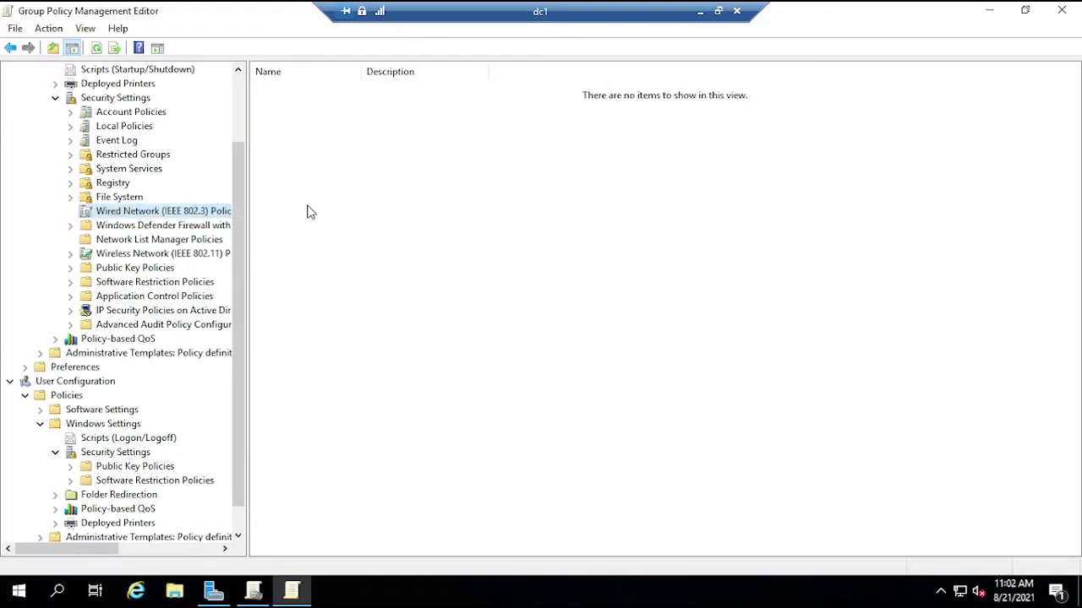
right_click(325, 228)
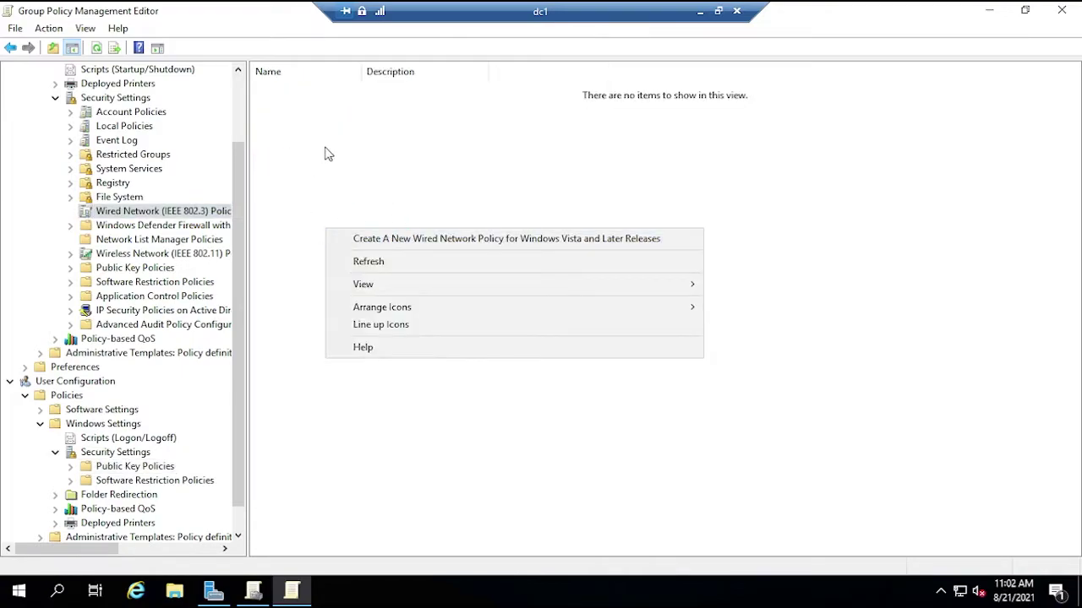
left_click(401, 179)
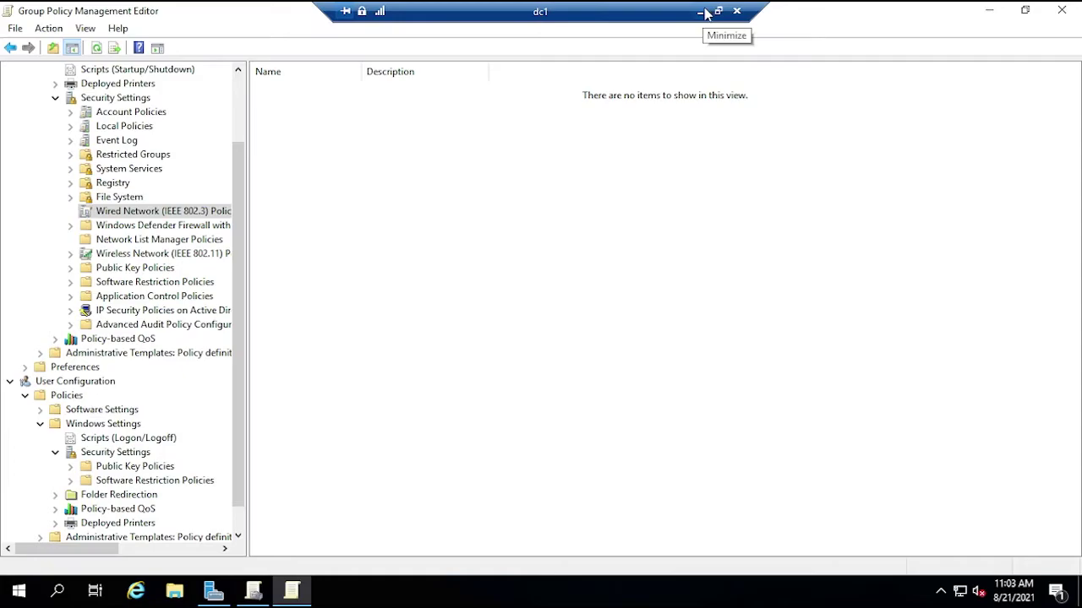
- Minimize the dc1 session and connect to the ca server, entering the account password
left_click(698, 11)
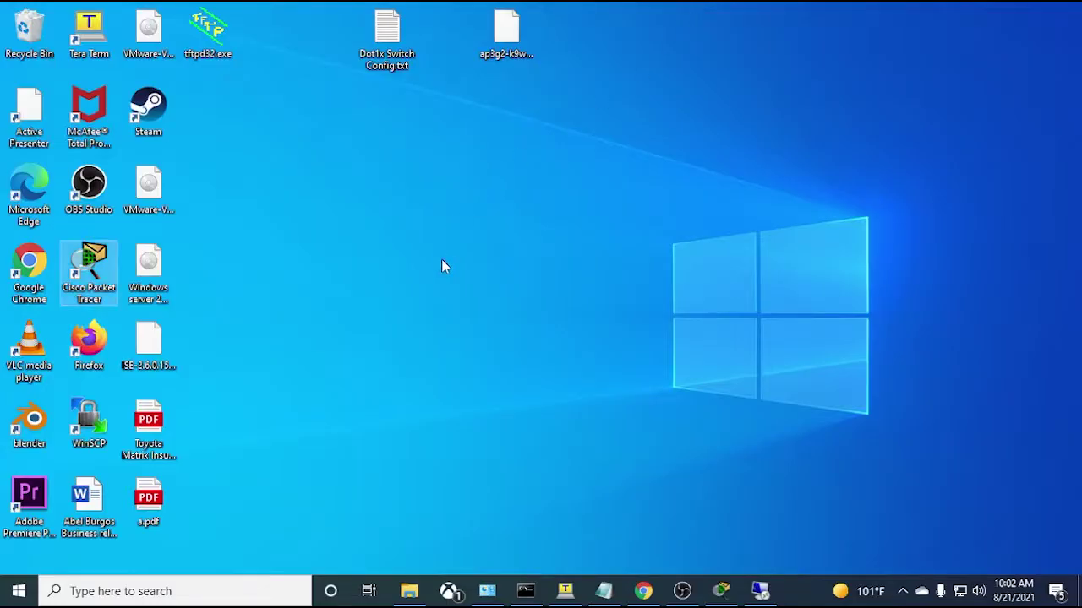
right_click(760, 590)
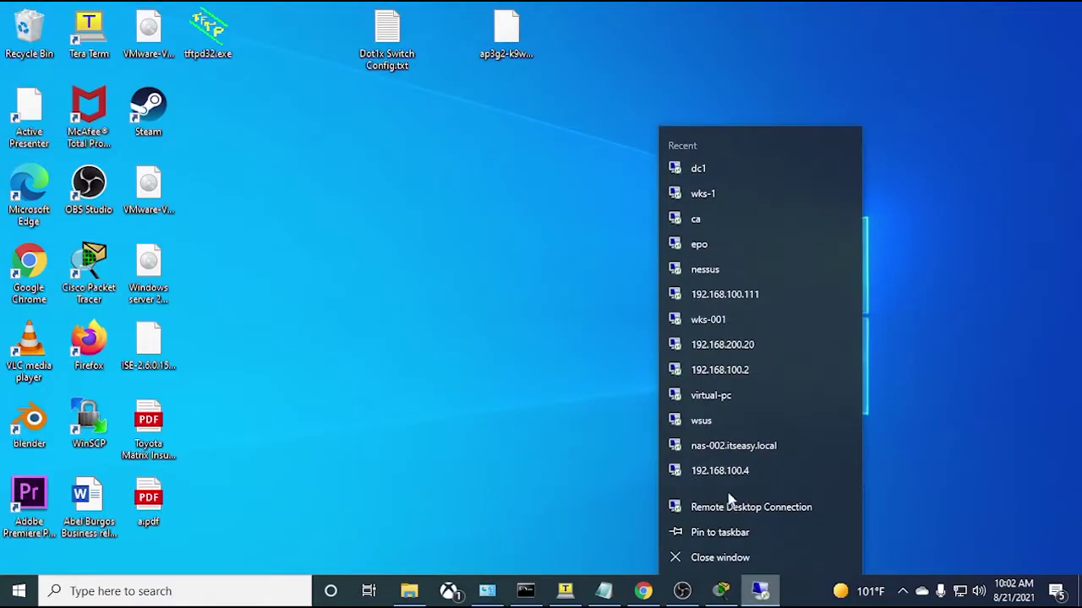
left_click(705, 219)
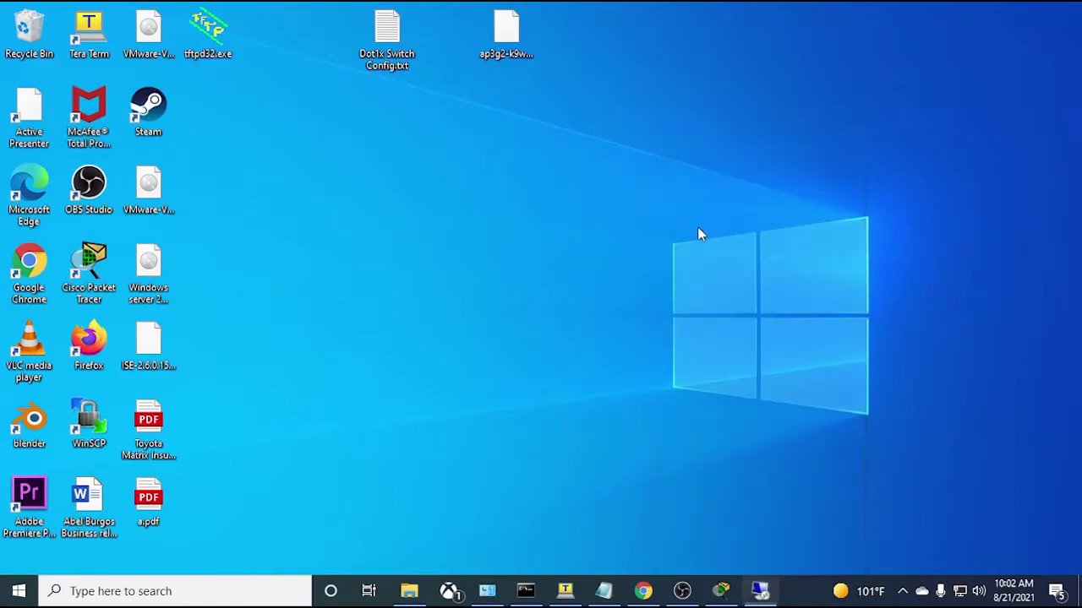
type("***********")
key("Return")
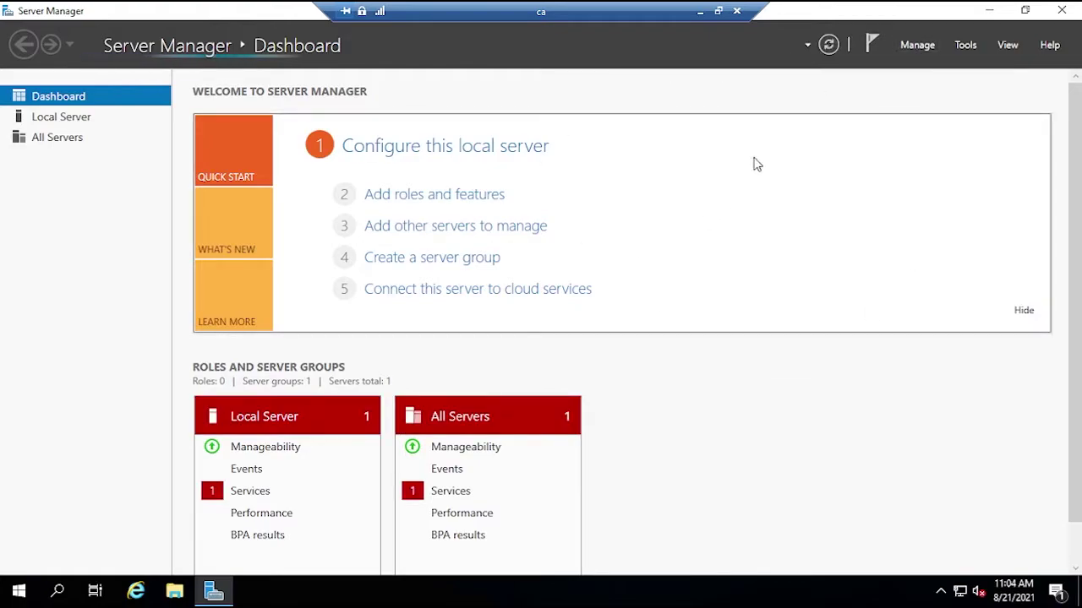
- Start a role-based install on this server, adding Active Directory Certificate Services with management features
left_click(914, 48)
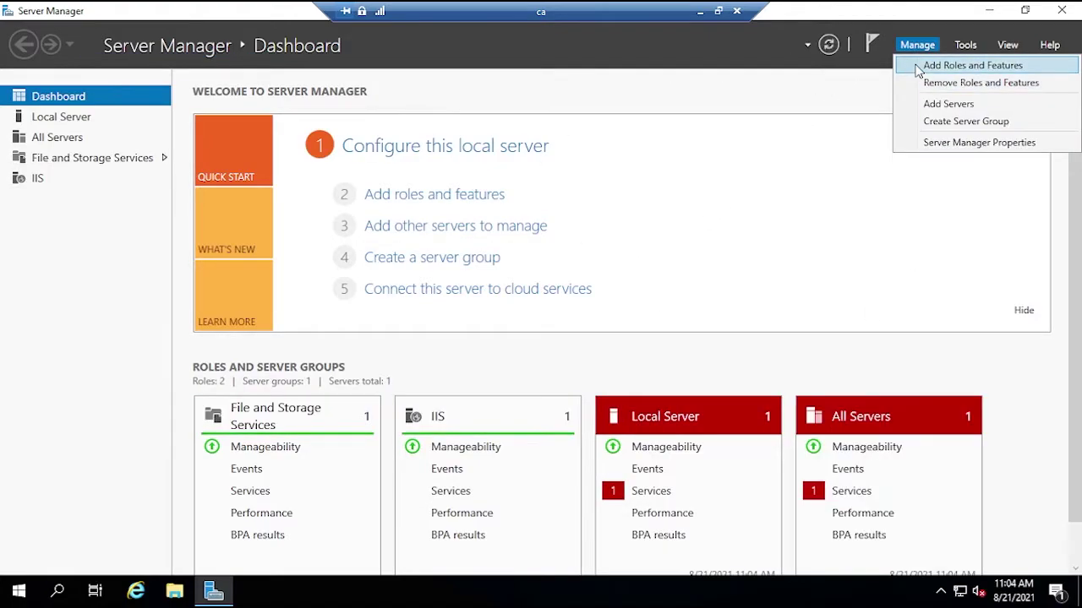
left_click(918, 67)
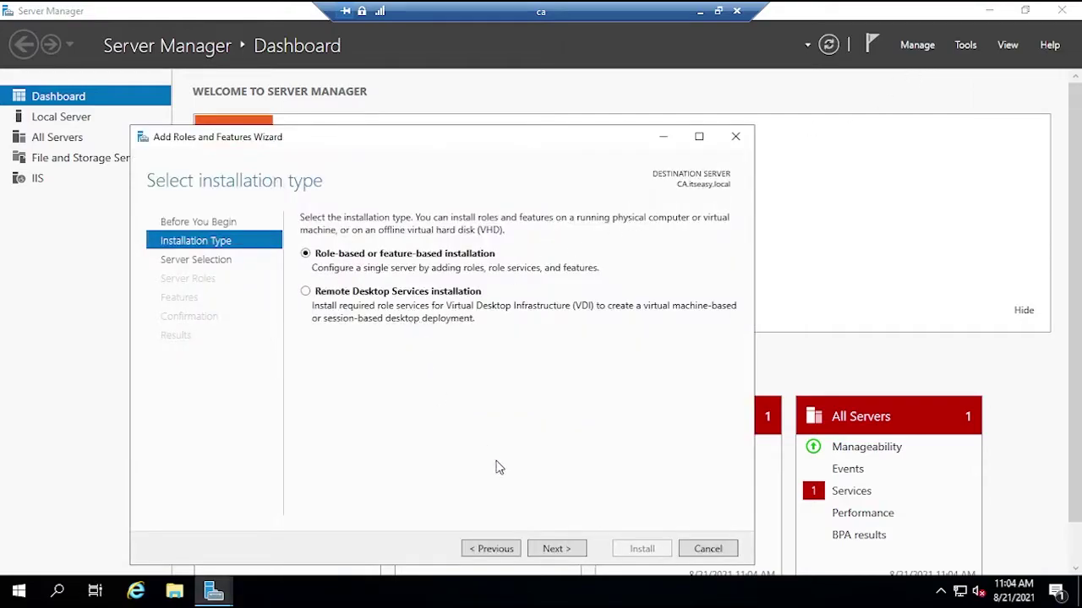
left_click(556, 550)
left_click(547, 550)
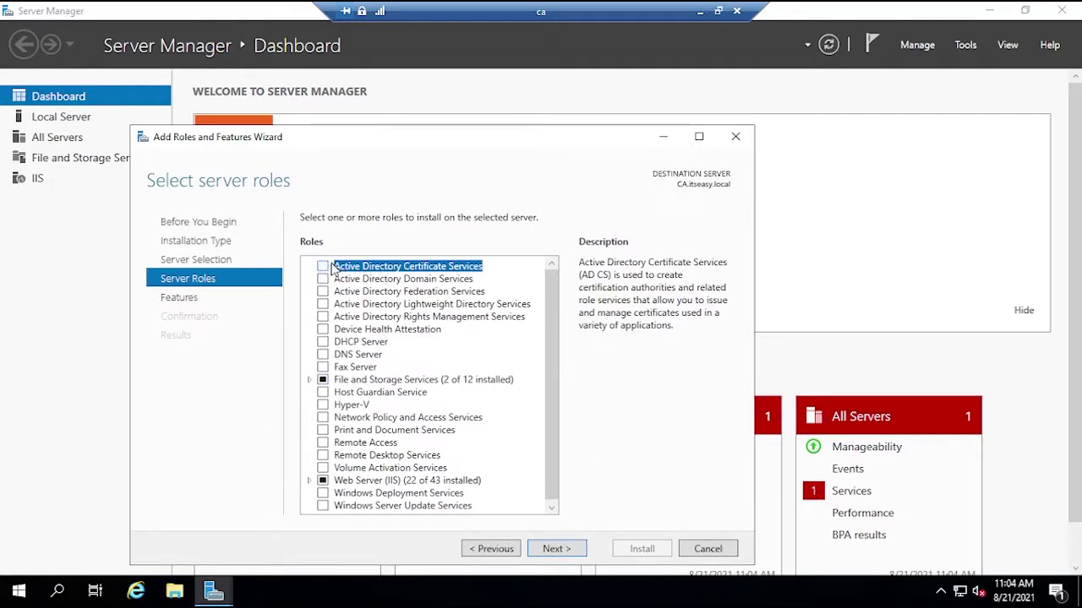
left_click(323, 267)
left_click(479, 483)
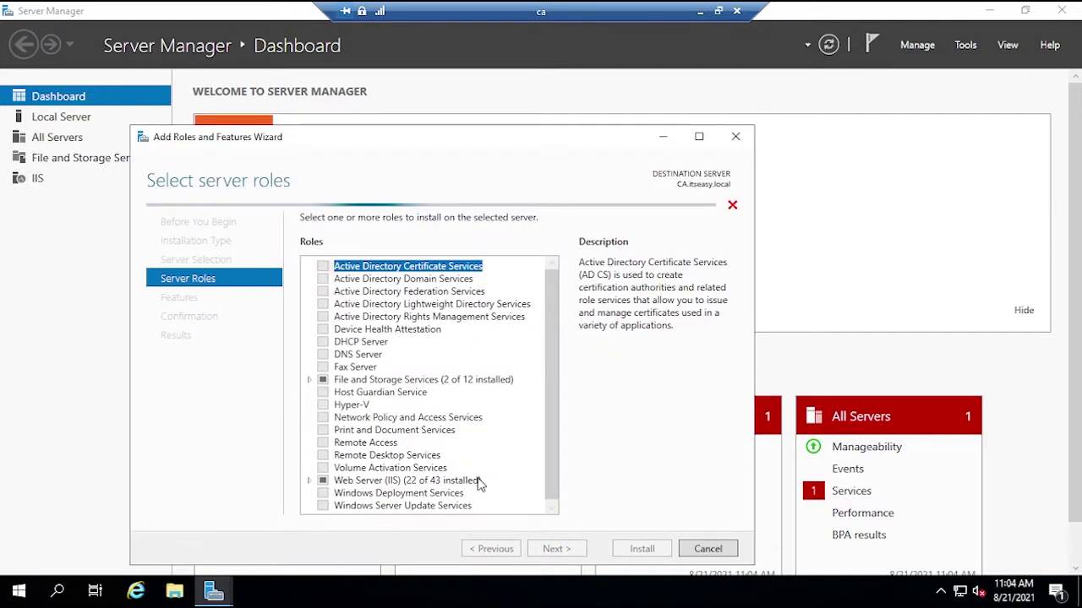
left_click(556, 548)
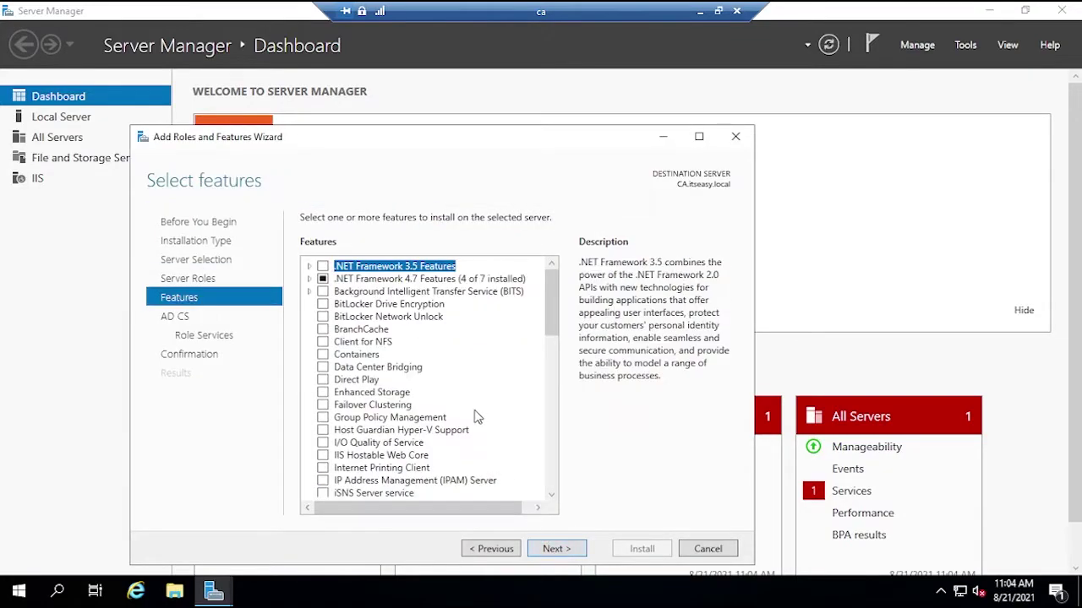
left_click(557, 549)
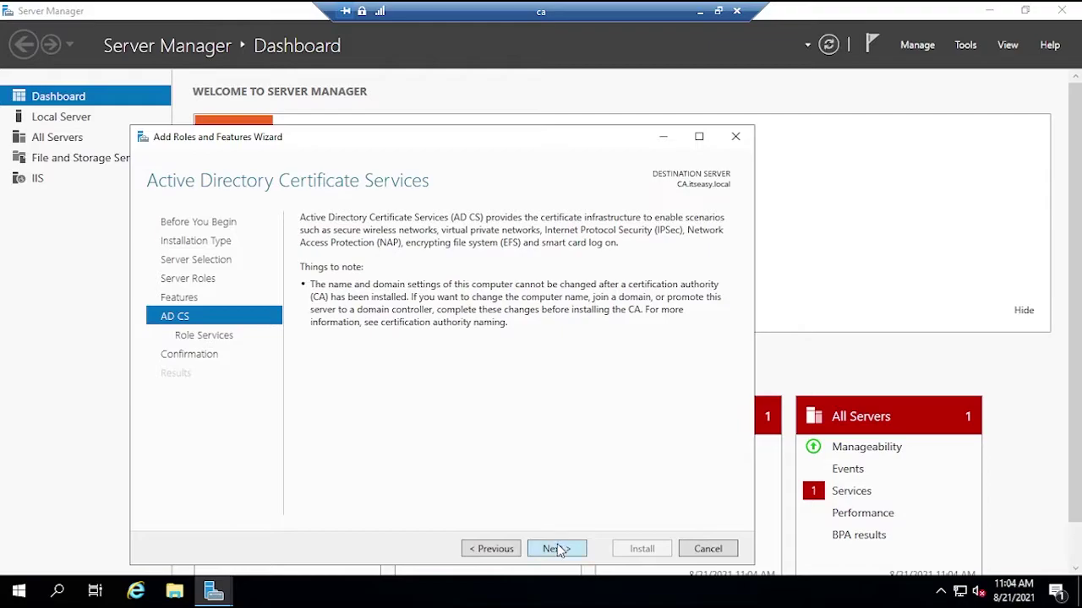
left_click(557, 548)
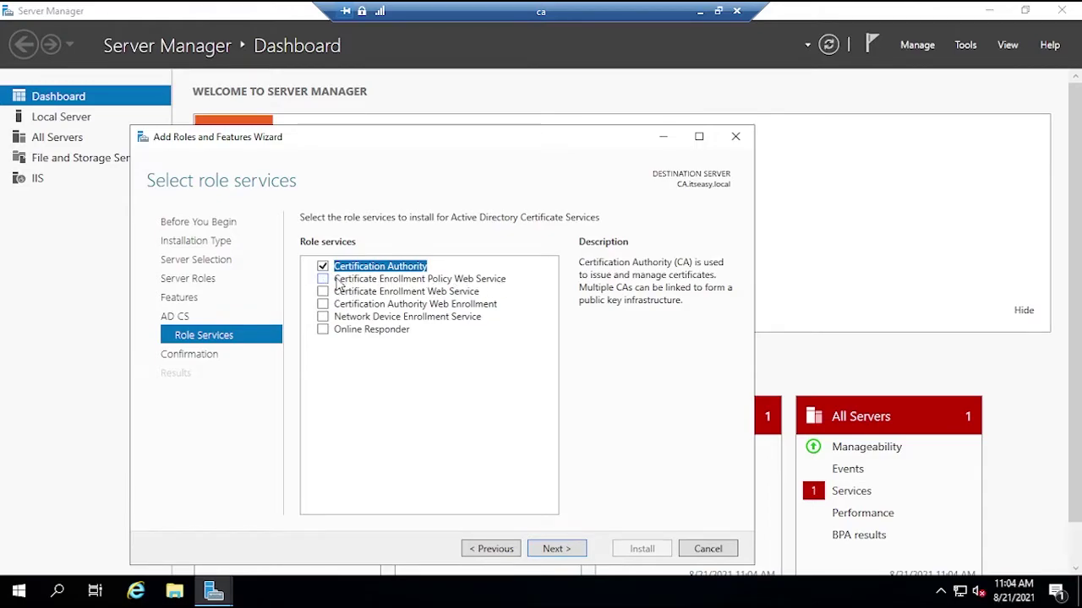
- Add Enrollment Policy Web Service, Enrollment Web Service and Web Enrollment, allow restarts, and install
left_click(323, 280)
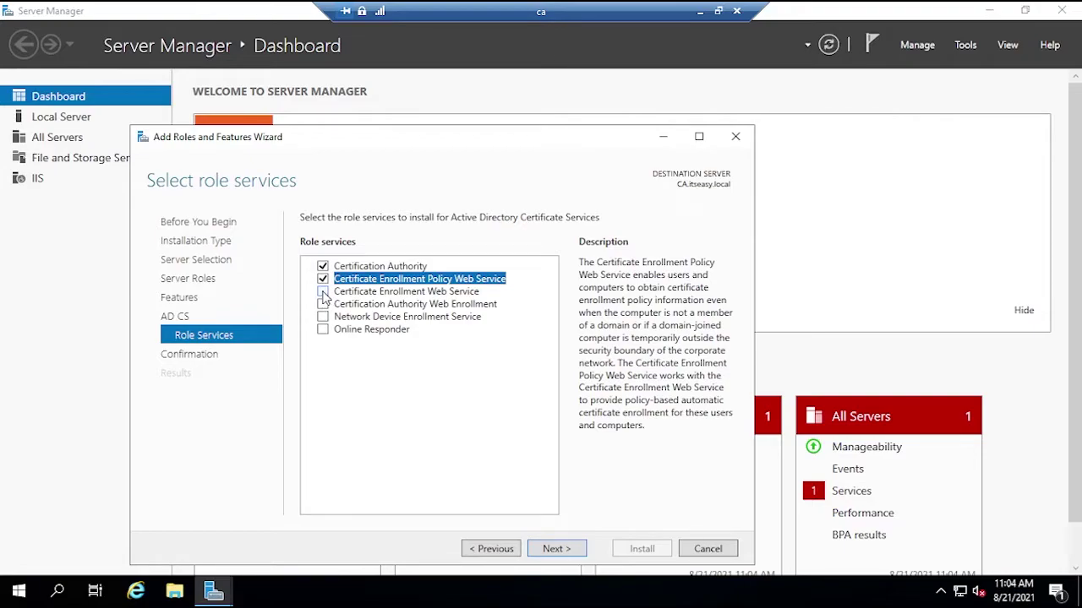
left_click(323, 291)
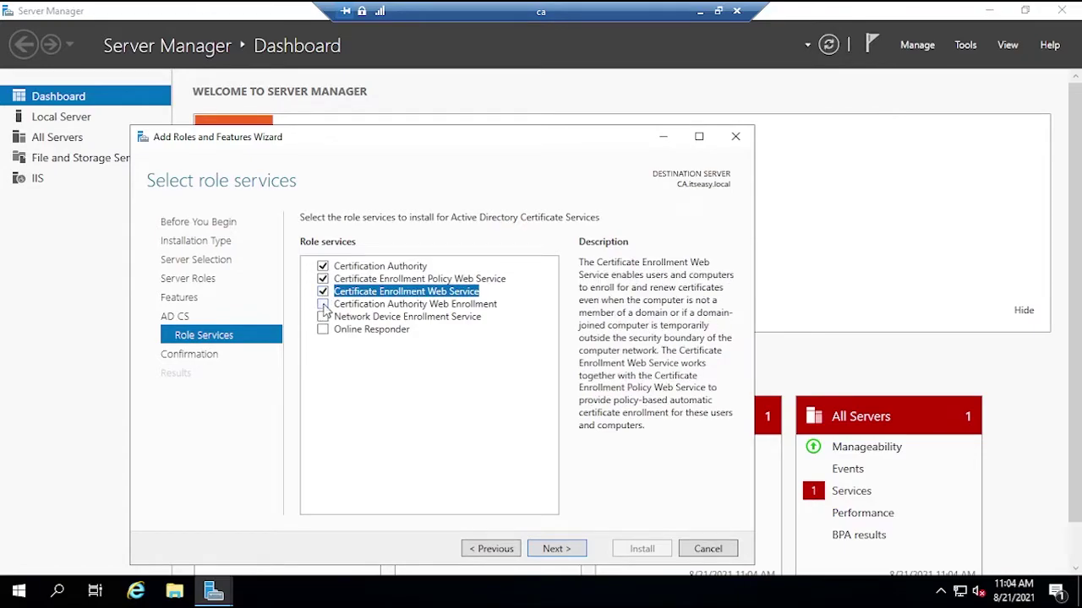
left_click(323, 305)
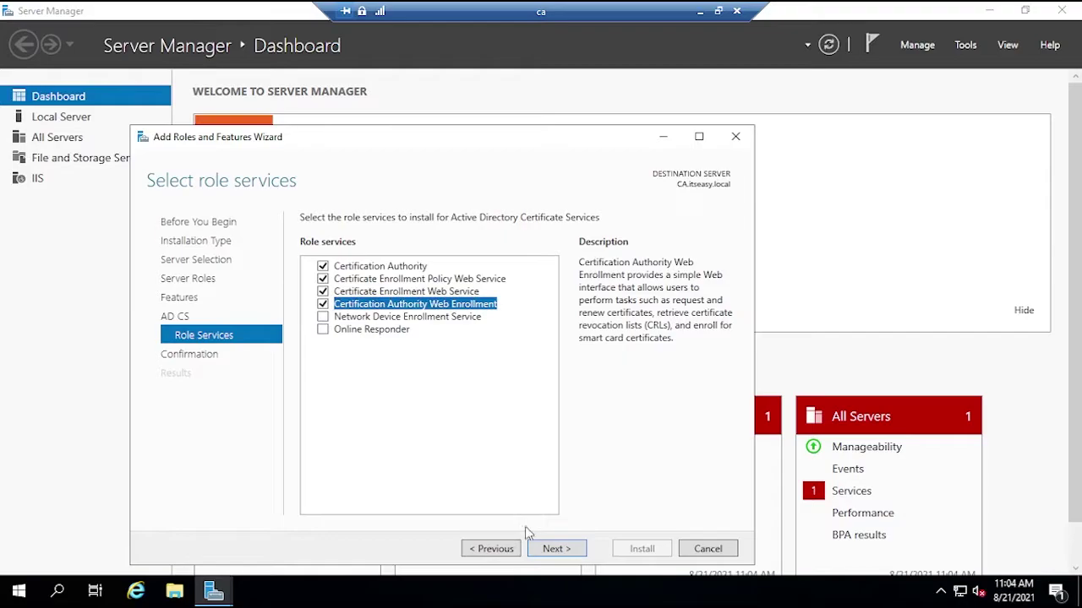
left_click(554, 548)
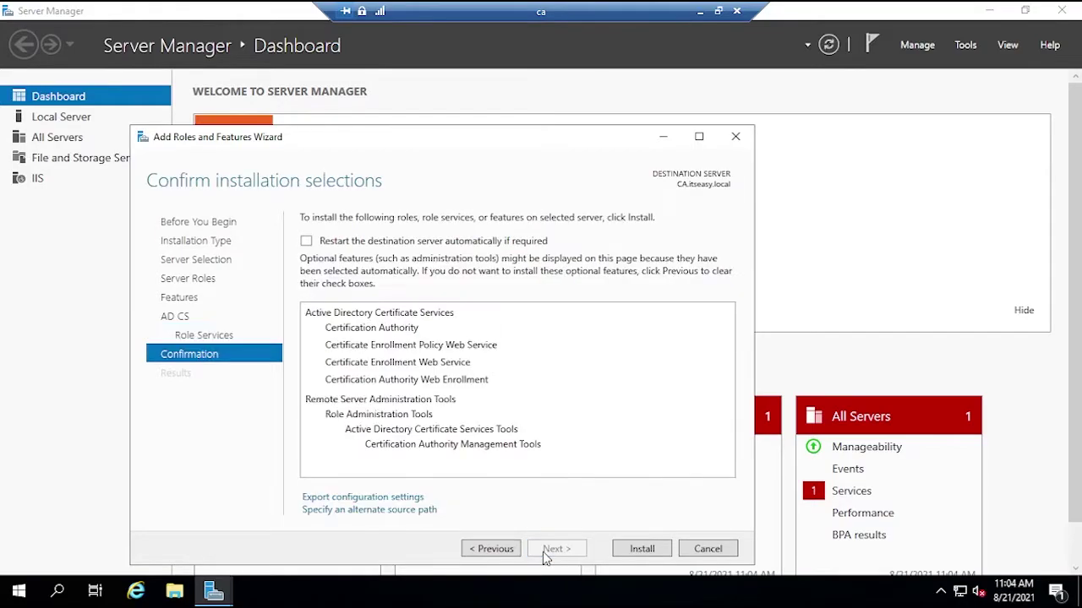
left_click(420, 243)
left_click(583, 352)
left_click(640, 549)
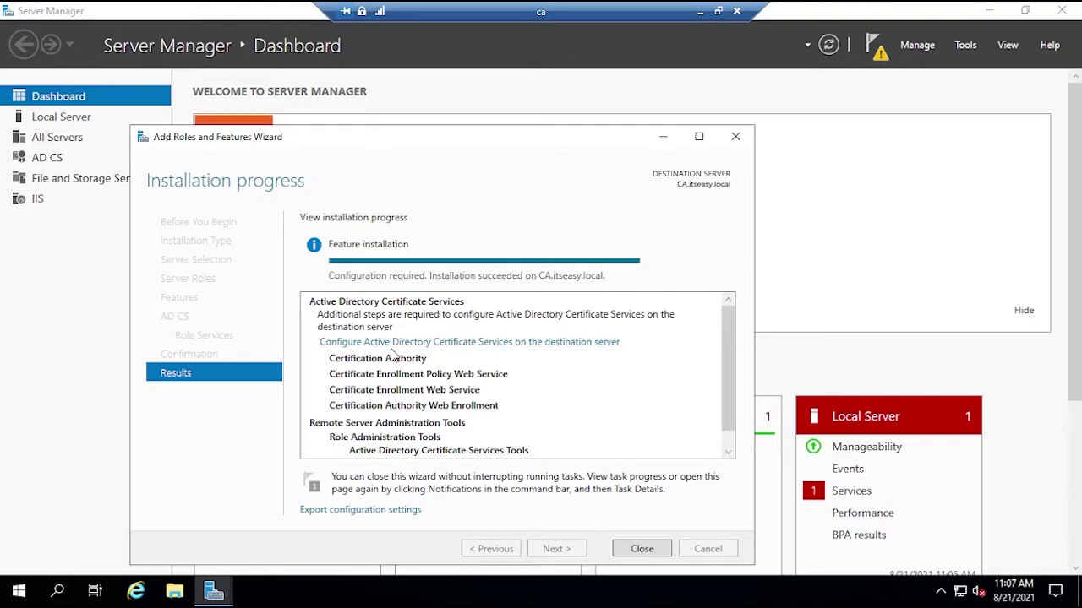
- Start AD CS configuration with current credentials, choosing Certification Authority and Web Enrollment
left_click(510, 343)
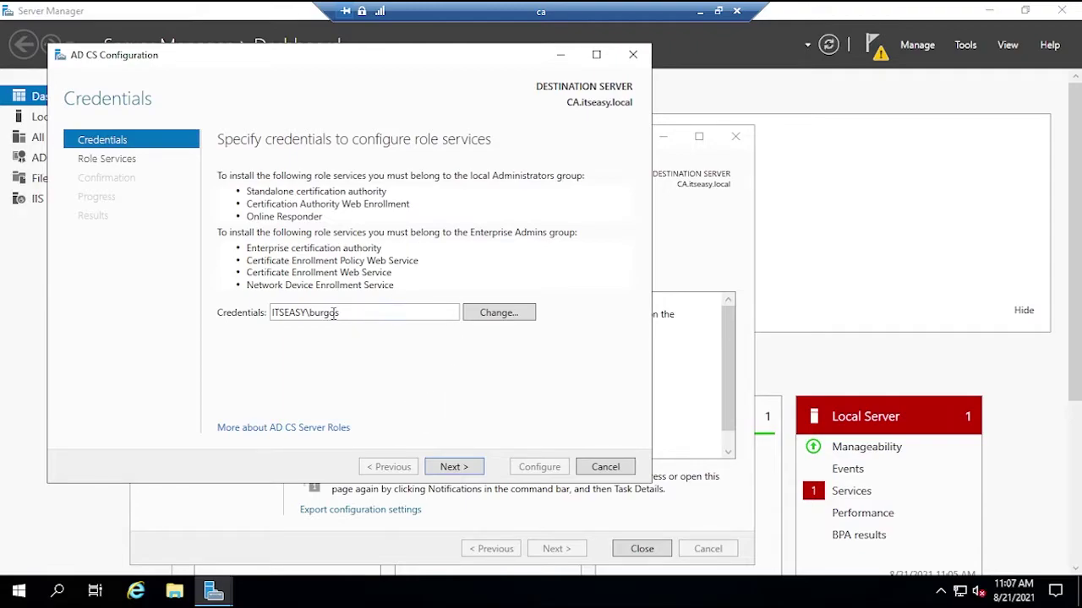
left_click(454, 467)
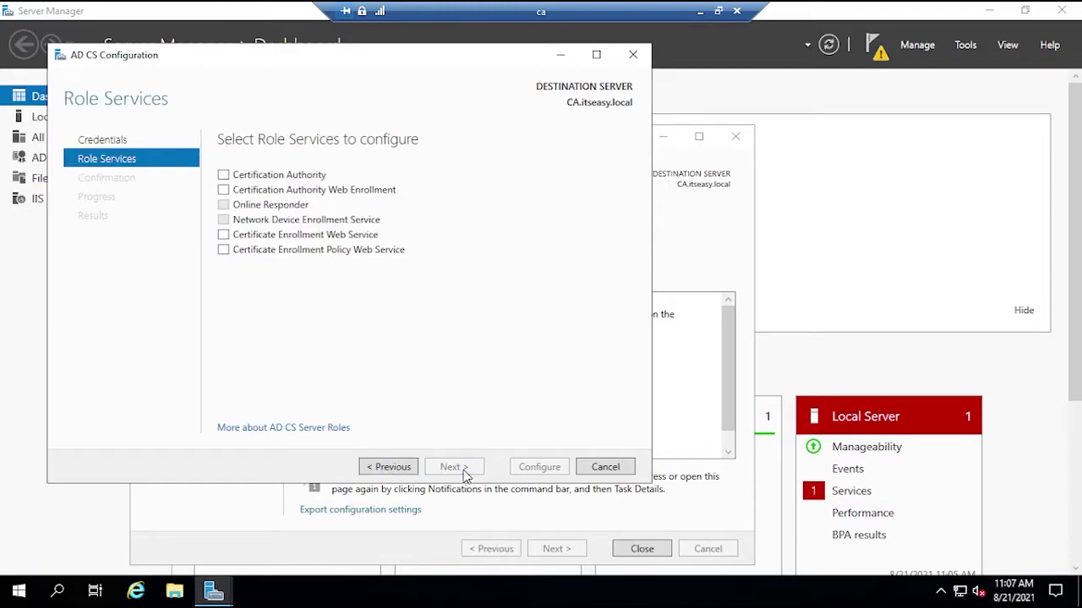
left_click(224, 176)
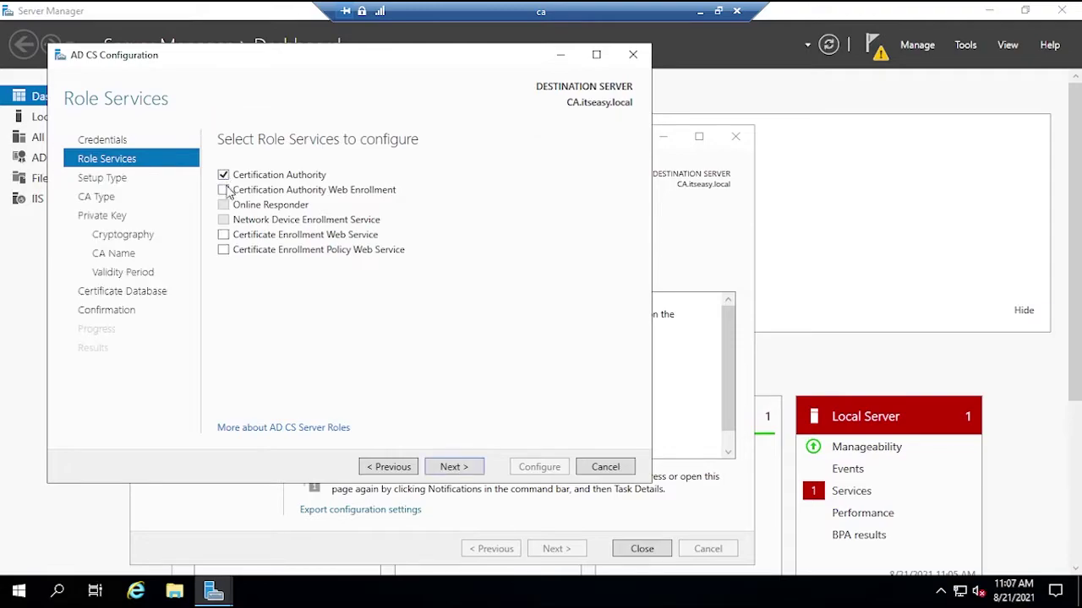
left_click(225, 191)
left_click(456, 467)
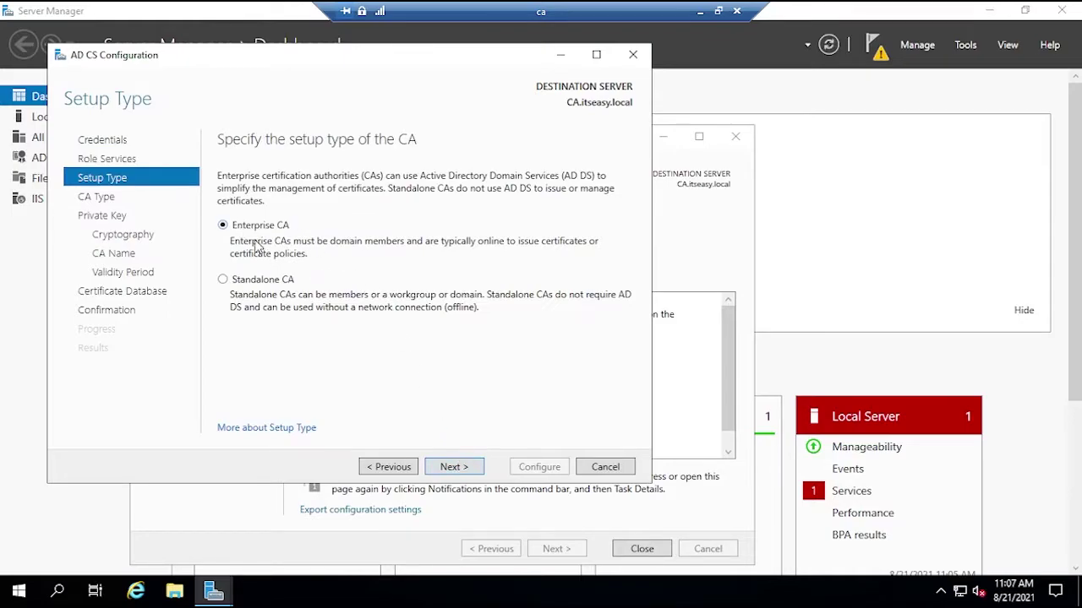
- Set up an Enterprise root CA with a new key, name itseasy-CA-CA-1, 5-year validity, and apply
left_click(448, 467)
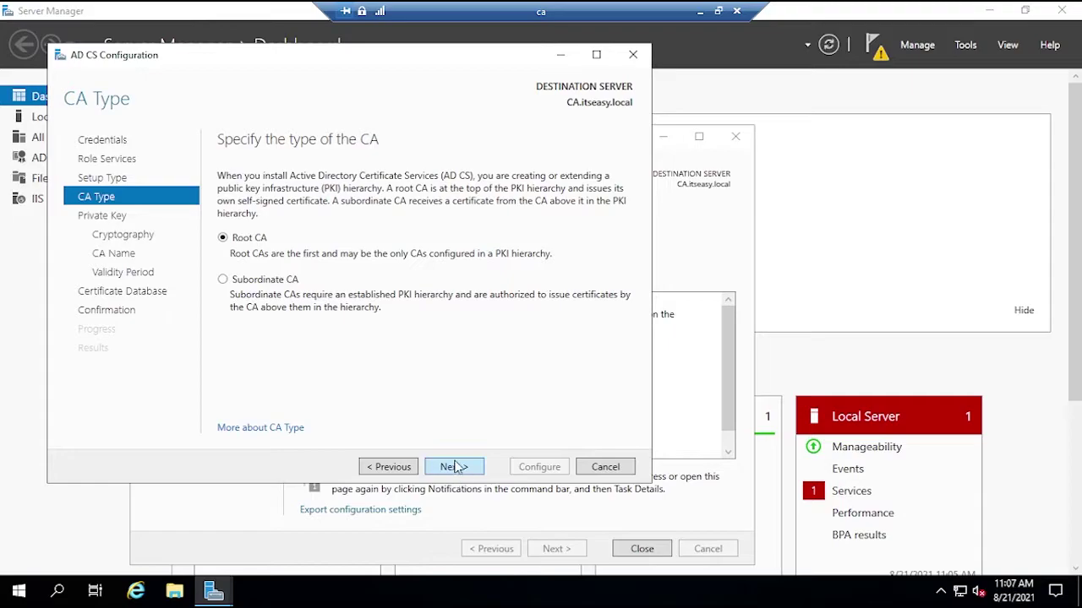
left_click(453, 466)
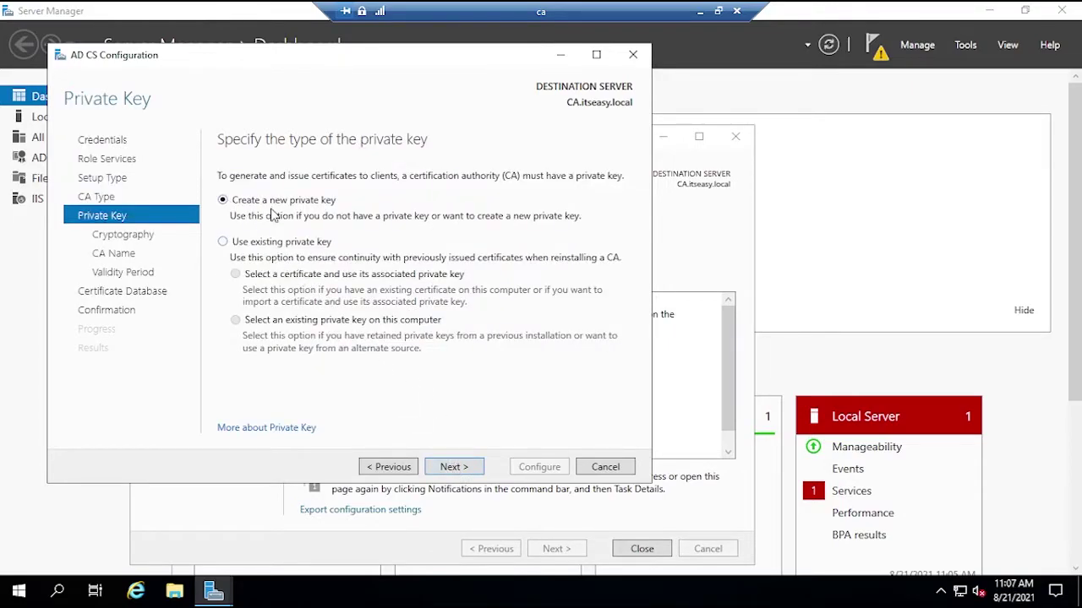
left_click(464, 467)
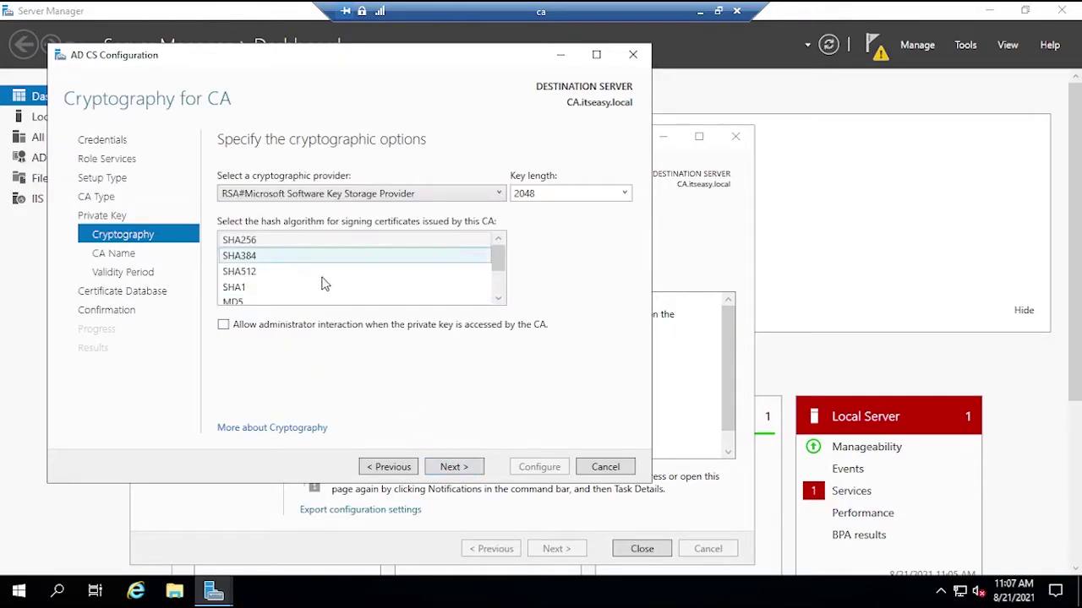
left_click(457, 467)
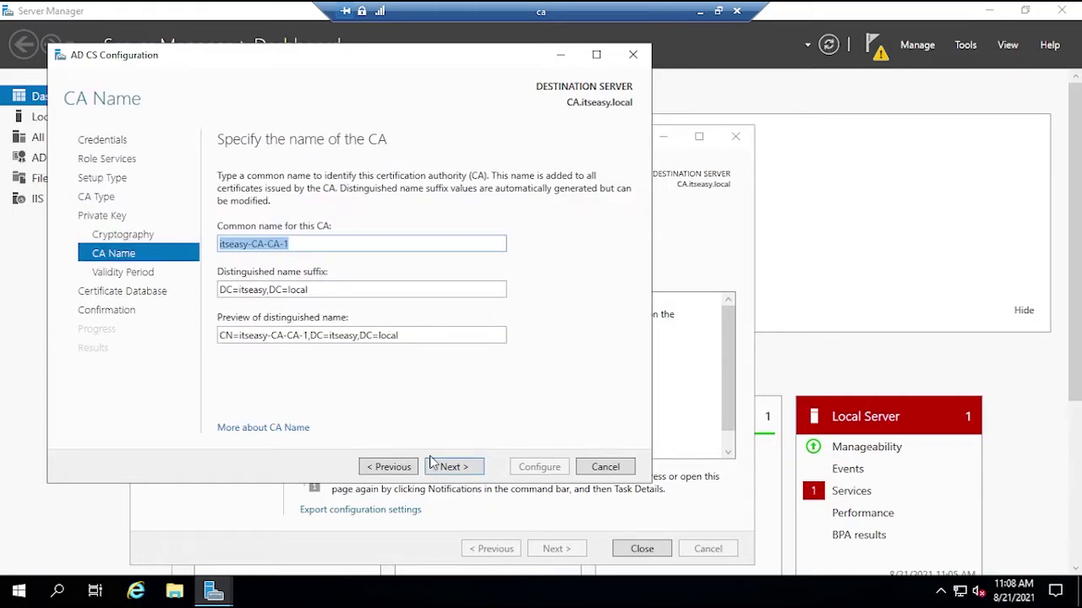
left_click(448, 467)
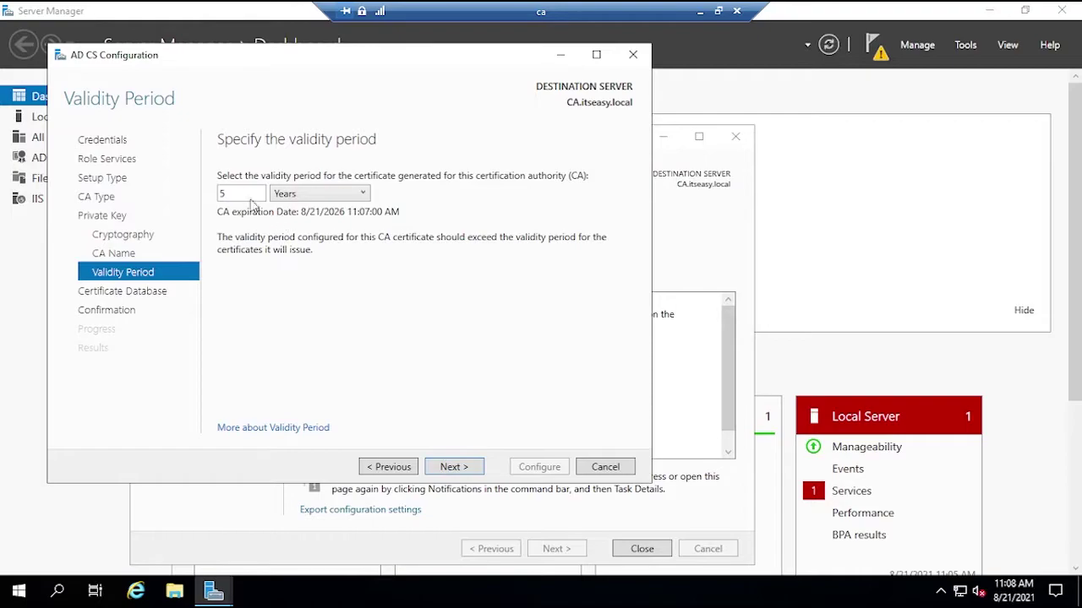
left_click(445, 473)
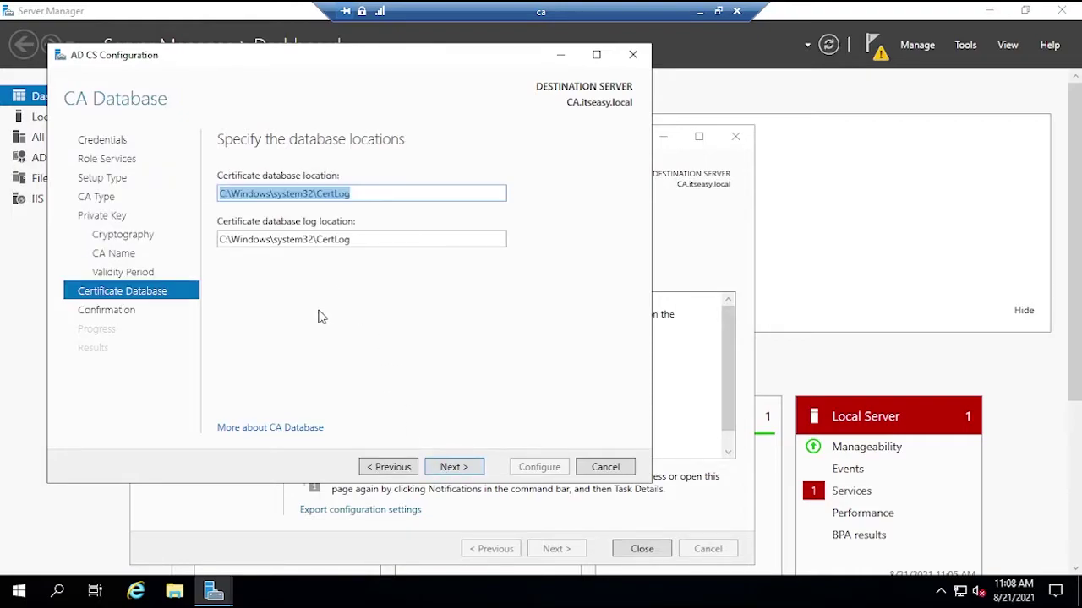
left_click(450, 470)
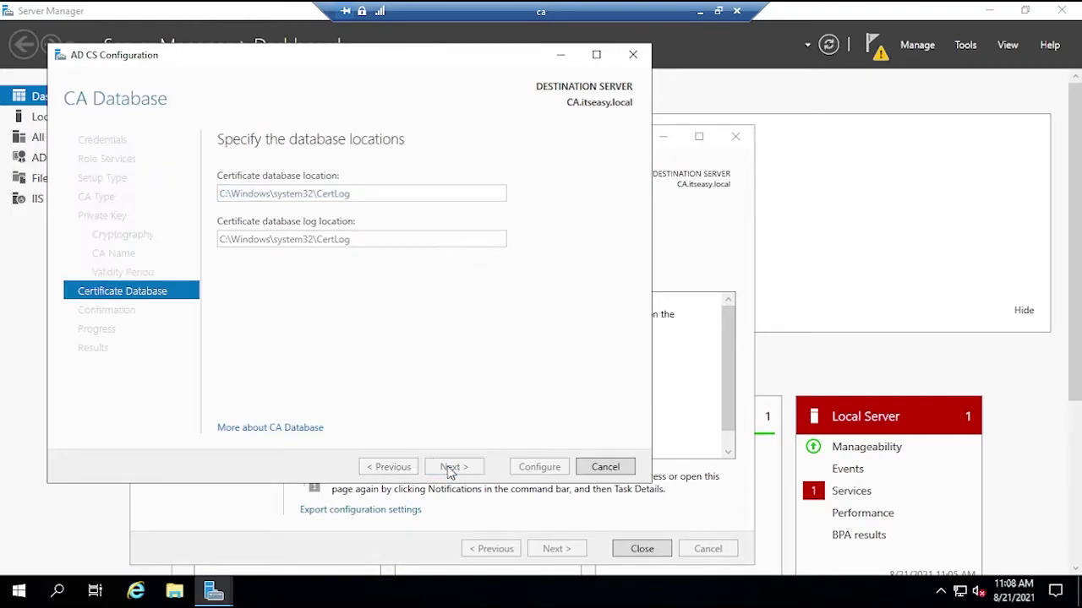
left_click(538, 467)
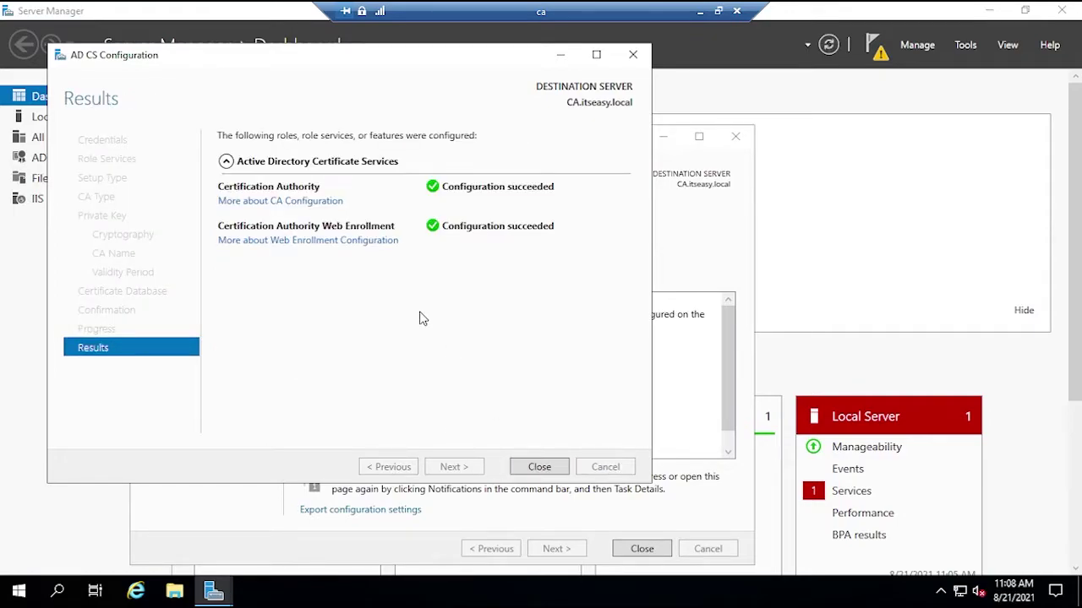
- Close the results and choose Certificate Enrollment Web Service and Policy Web Service to configure
left_click(536, 467)
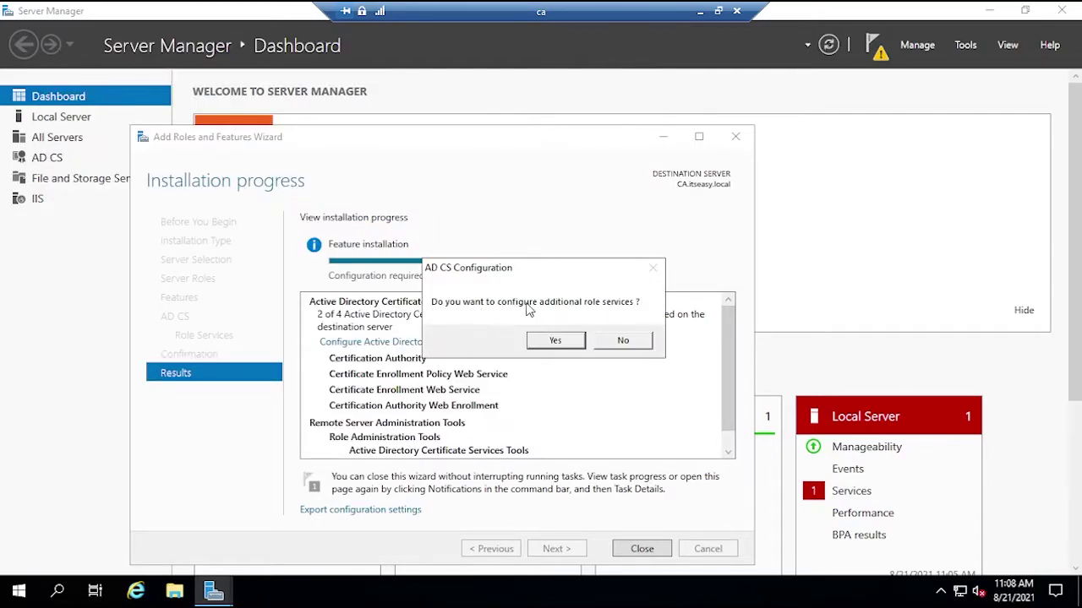
left_click(553, 341)
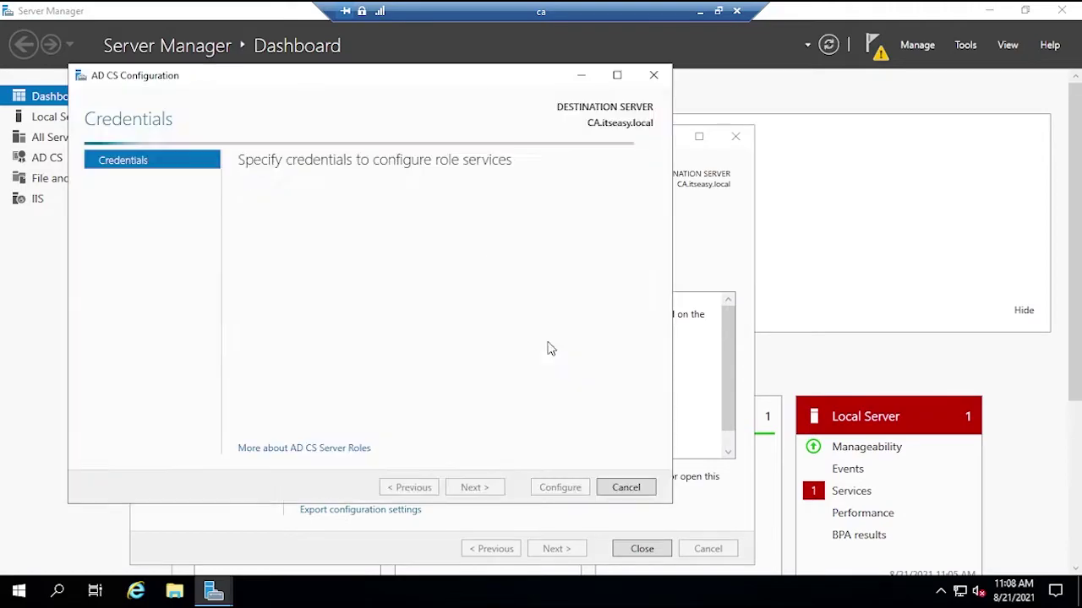
left_click(476, 488)
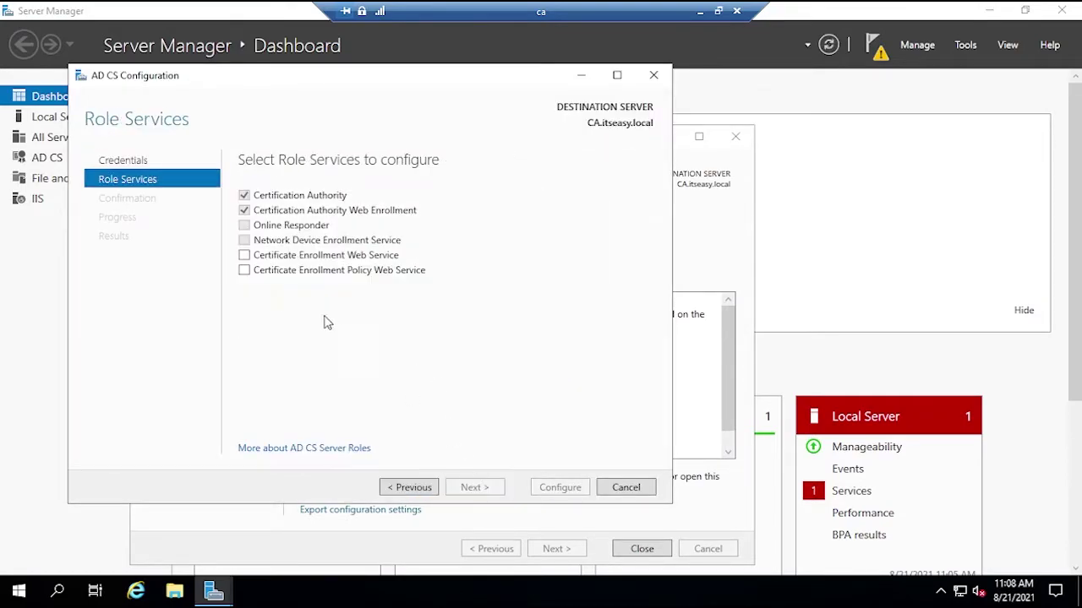
left_click(245, 256)
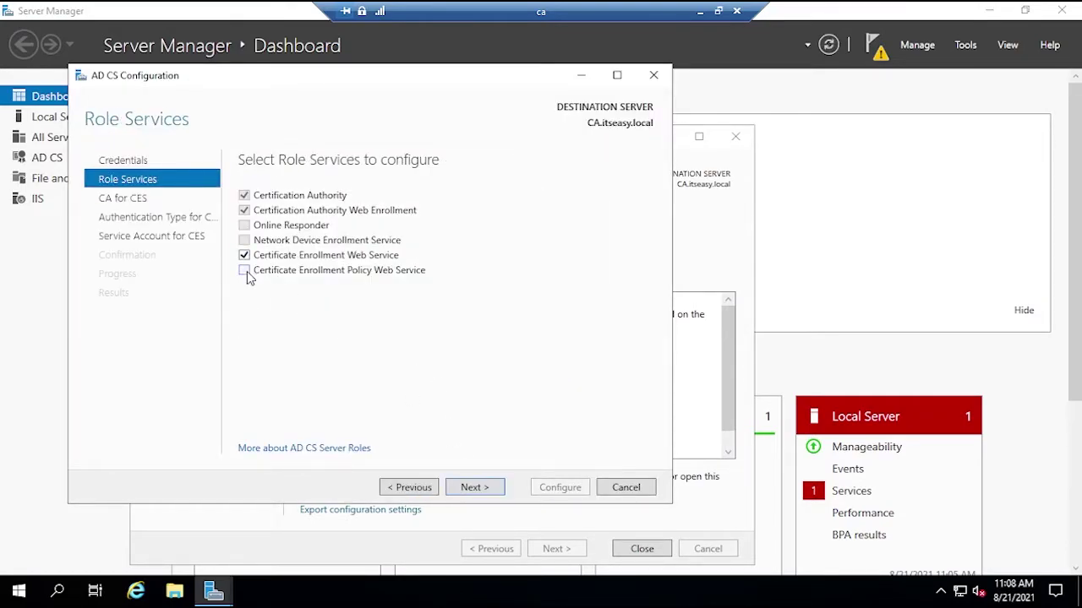
left_click(244, 271)
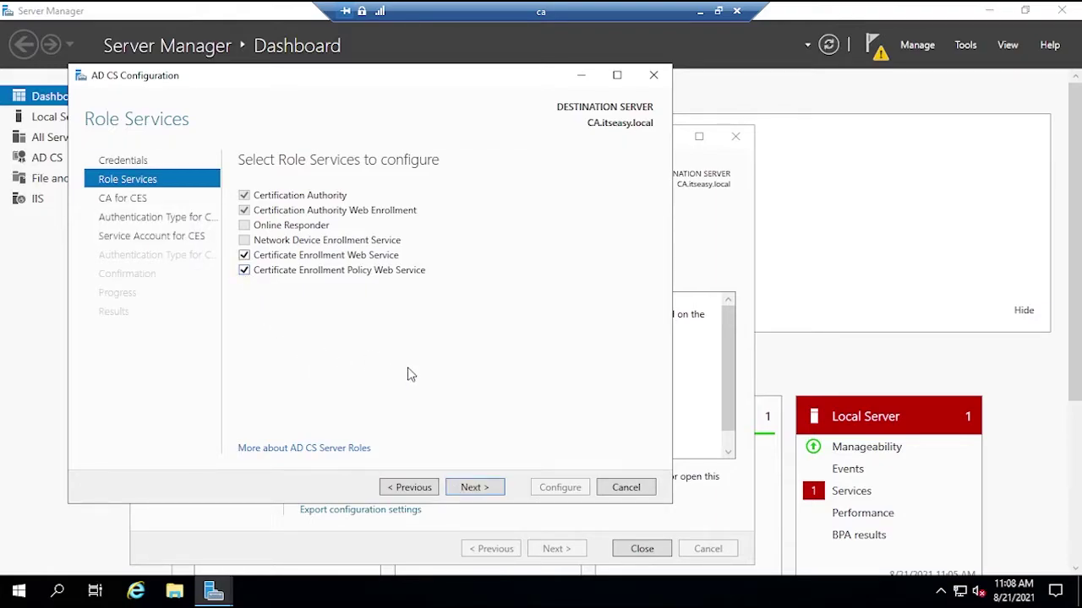
left_click(475, 487)
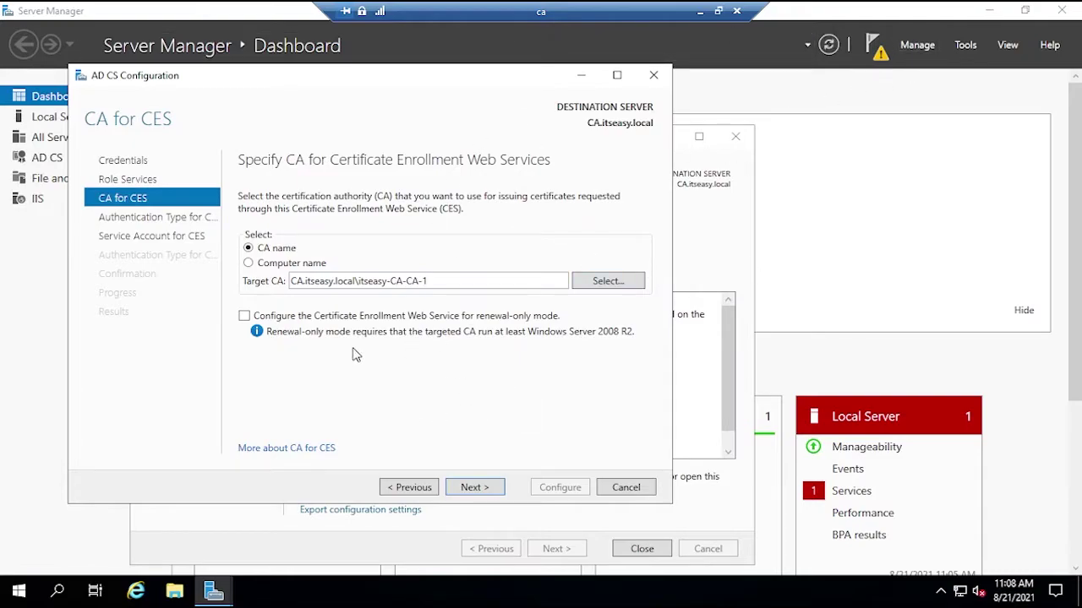
- Keep Windows integrated authentication for CES and enter the service account's user name and password
left_click(475, 487)
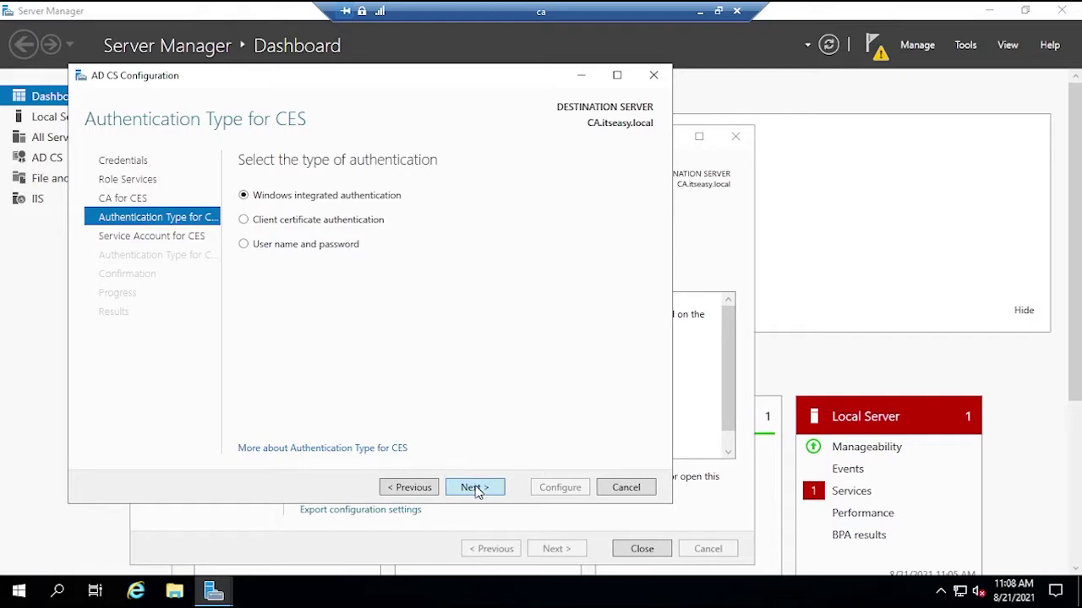
left_click(476, 487)
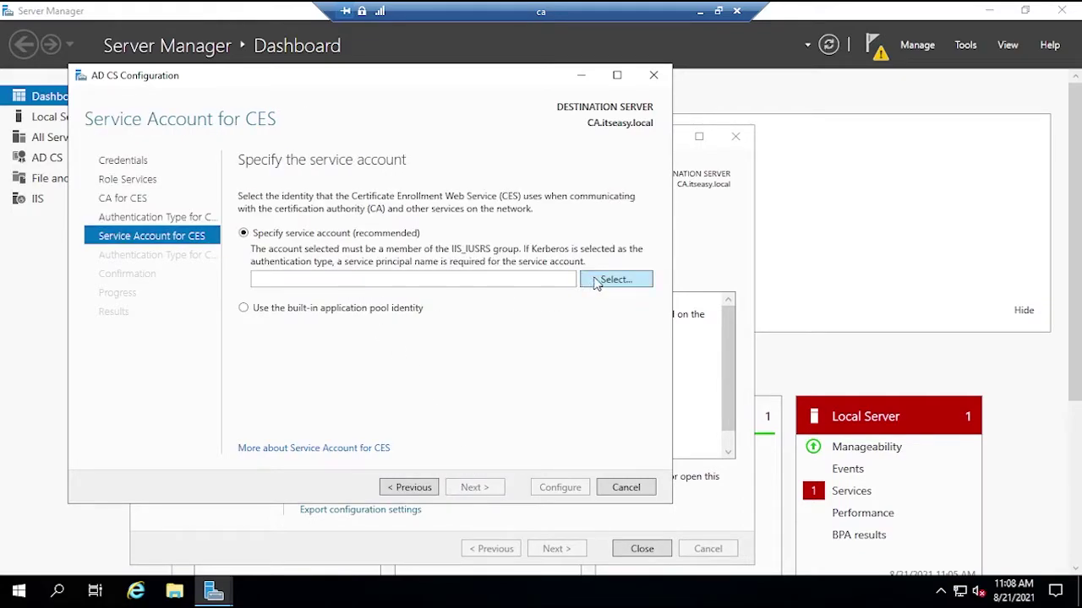
left_click(616, 280)
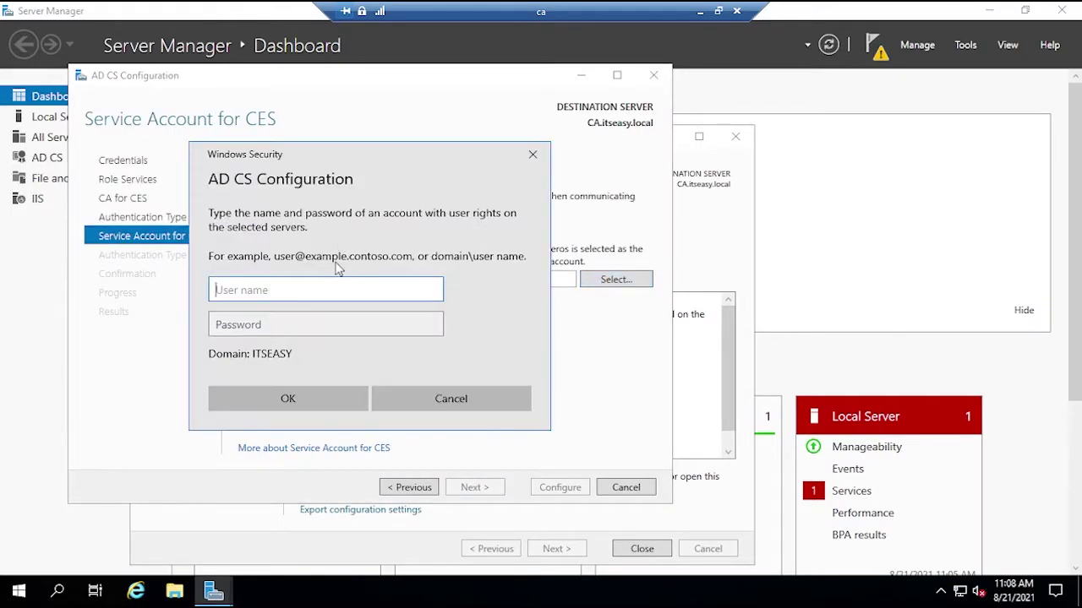
key("Tab")
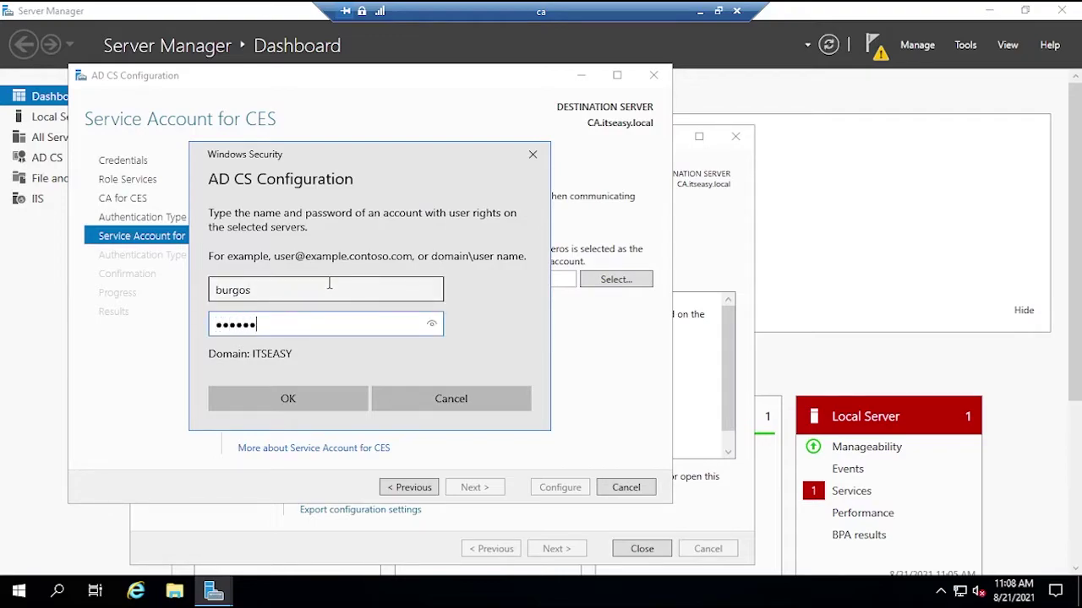
left_click(306, 405)
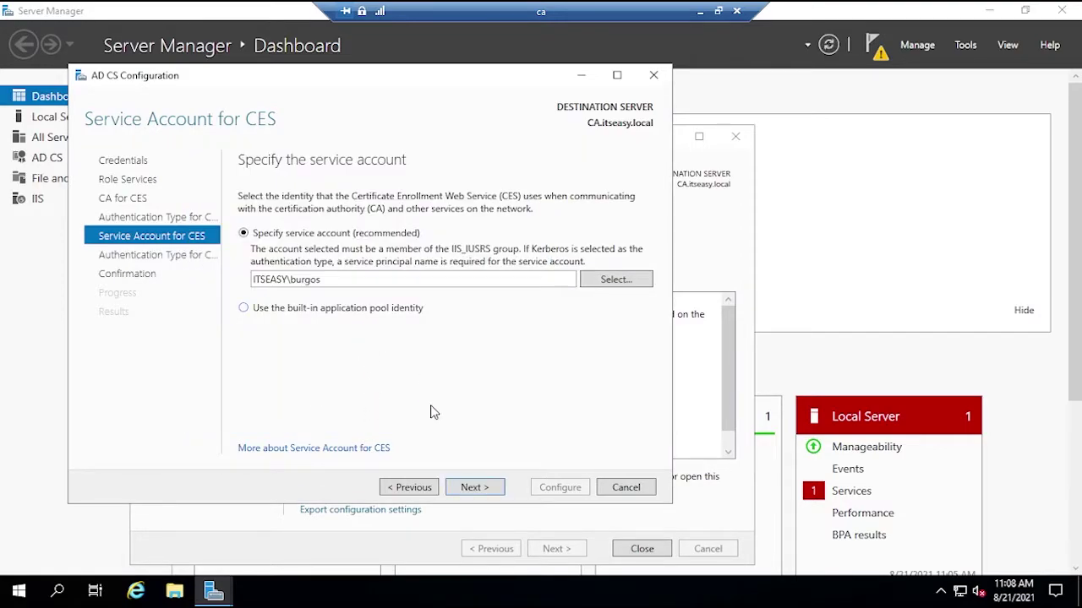
left_click(474, 487)
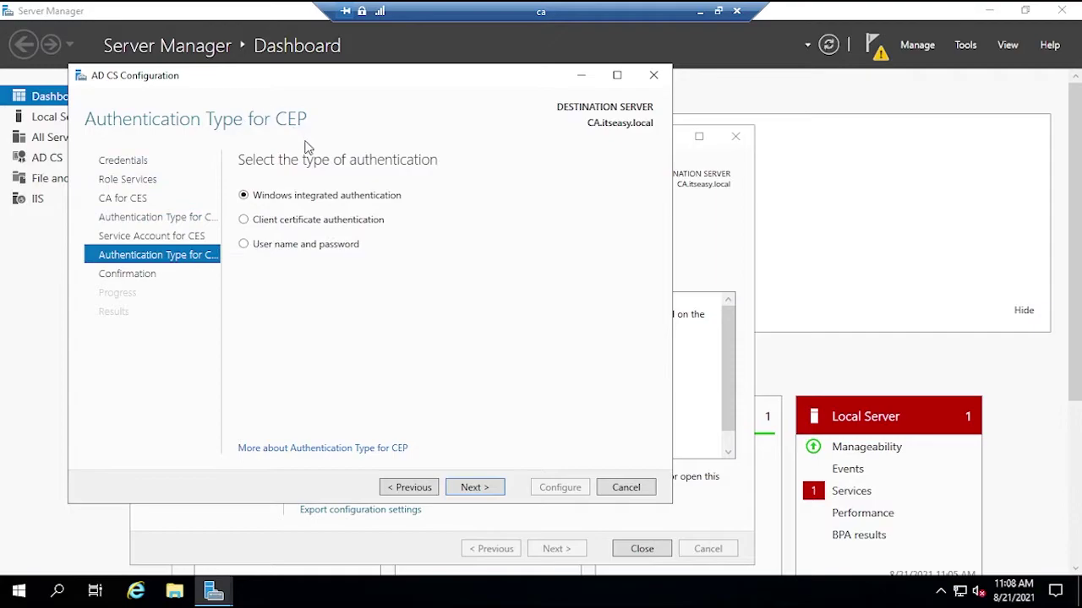
- Keep Windows integrated authentication for CEP, run the configuration, and close the results
left_click(467, 489)
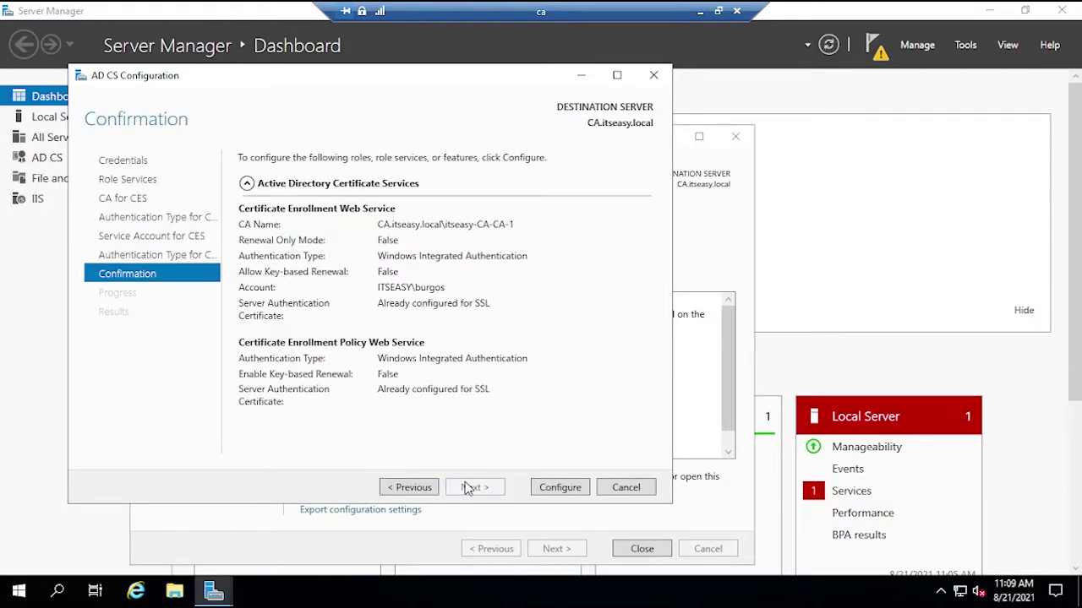
left_click(560, 487)
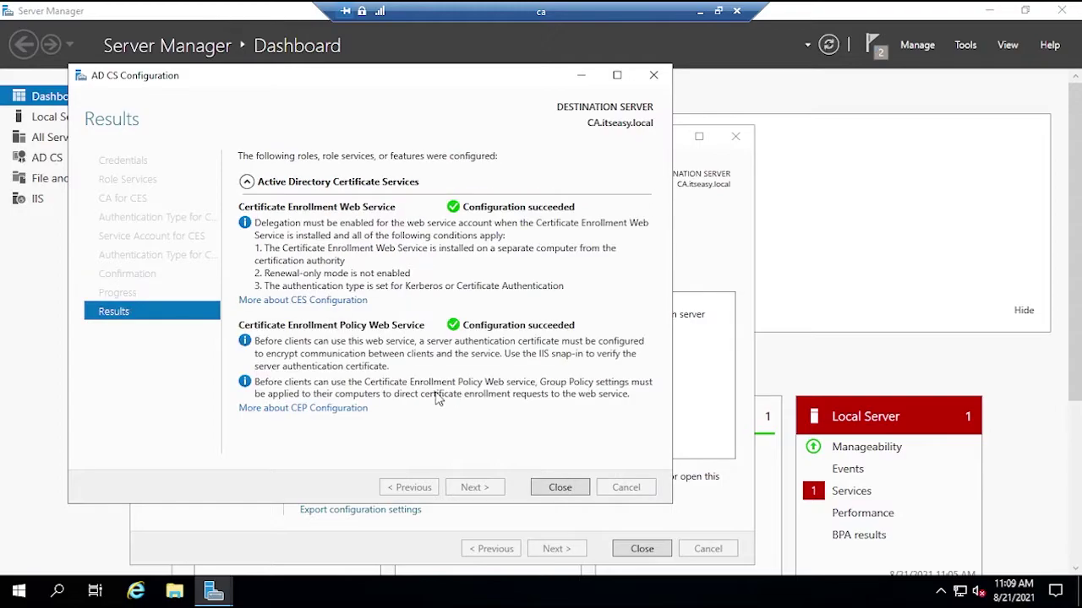
left_click(560, 488)
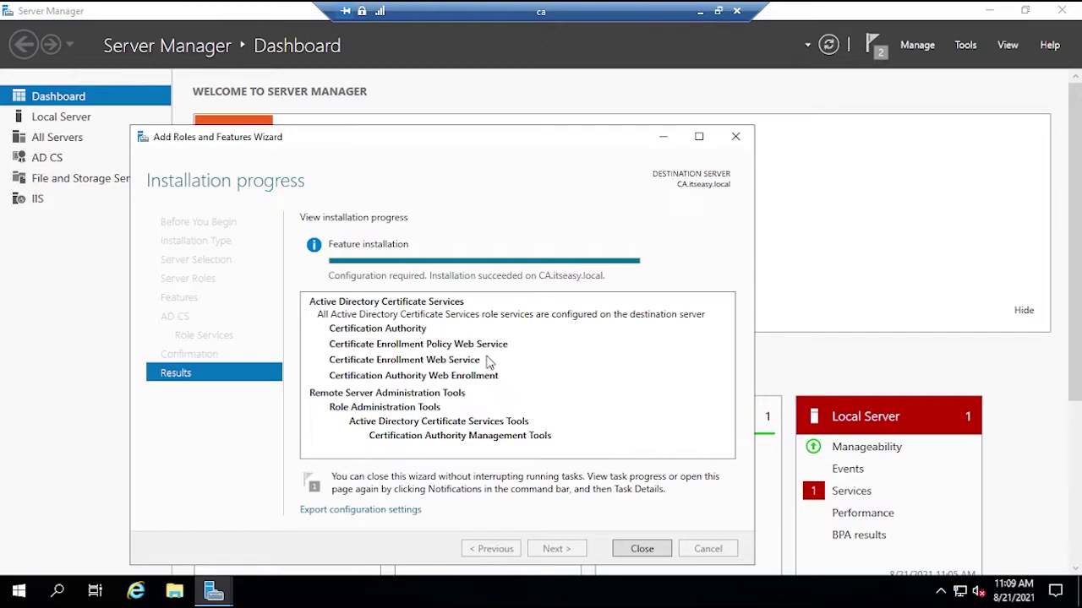
- Close the role installation wizard and launch the Certification Authority console full-screen
left_click(639, 549)
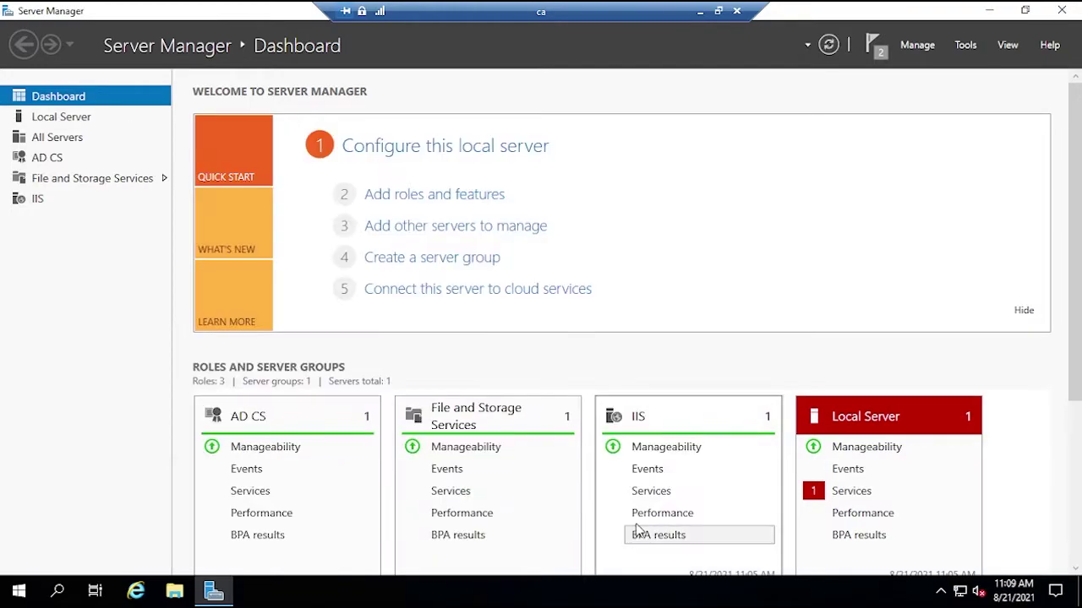
left_click(965, 46)
left_click(915, 64)
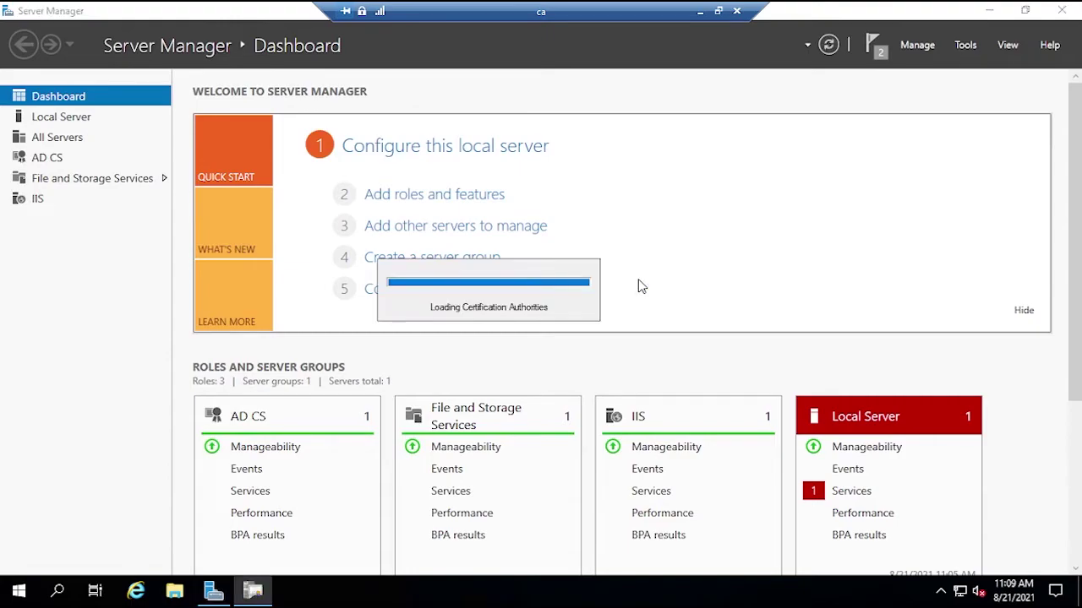
left_click(666, 166)
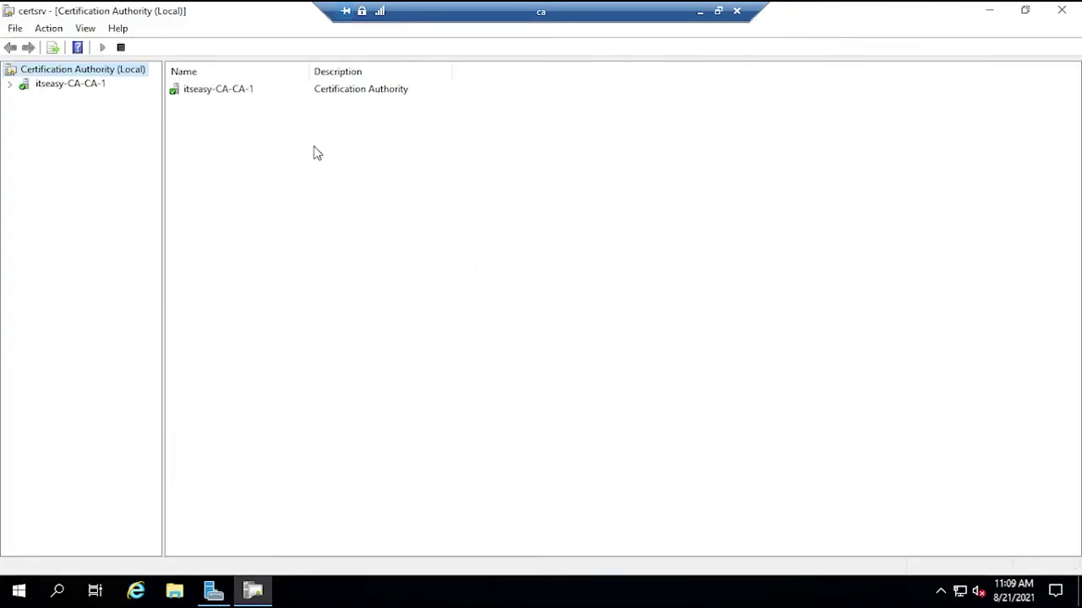
- Expand itseasy-CA-CA-1 and browse its folders, ending on Certificate Templates
left_click(10, 84)
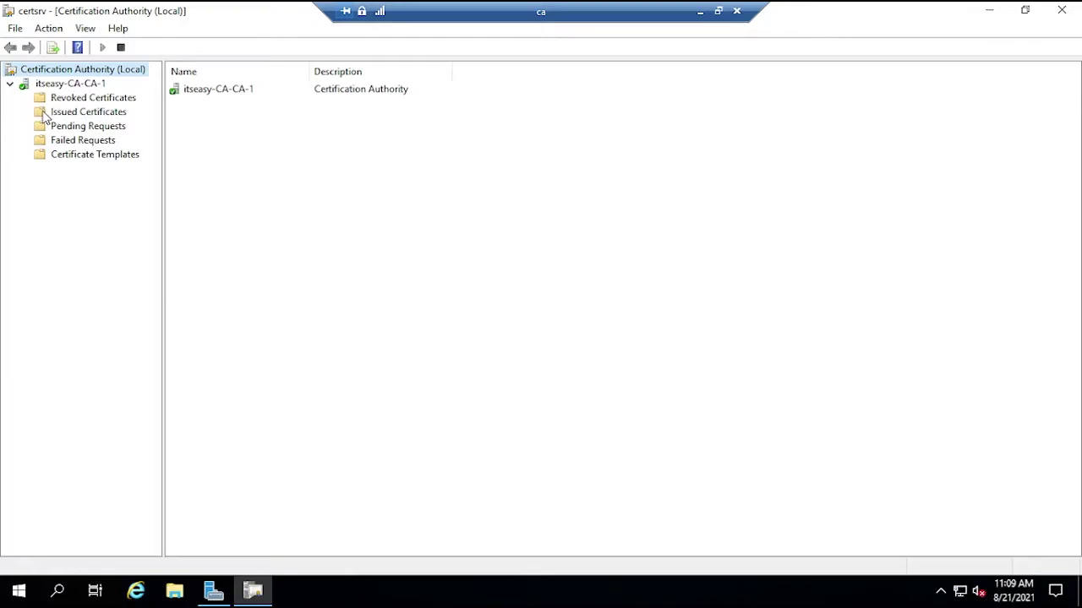
left_click(72, 113)
left_click(93, 99)
left_click(91, 126)
left_click(82, 141)
left_click(88, 153)
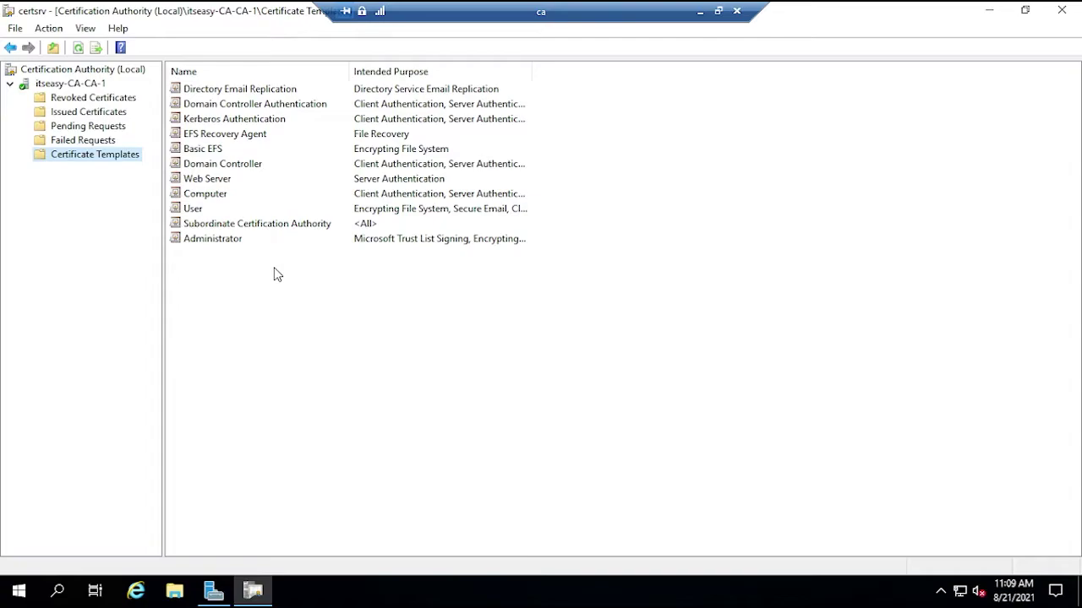
- From the Certificate Templates Console, duplicate the User template and name the copy GPO_USER
right_click(81, 156)
left_click(116, 164)
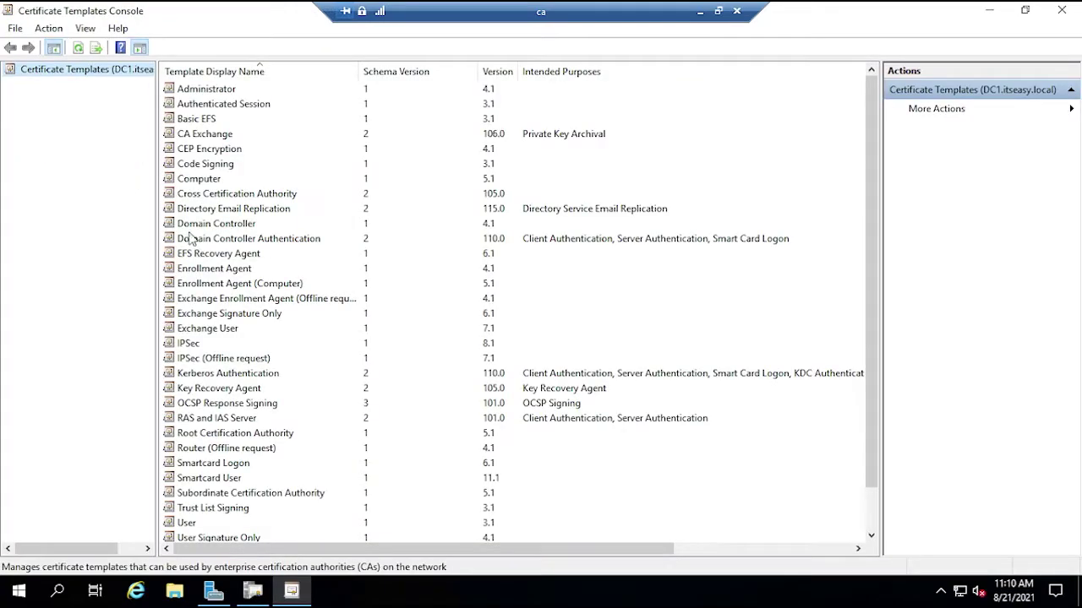
scroll(228, 291, "down", 1)
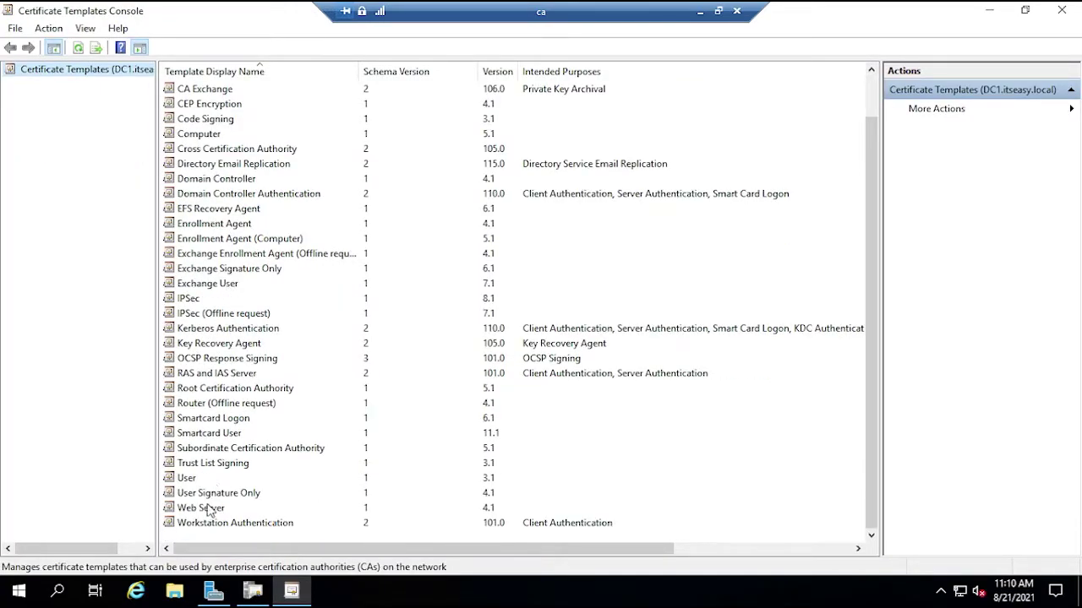
left_click(188, 478)
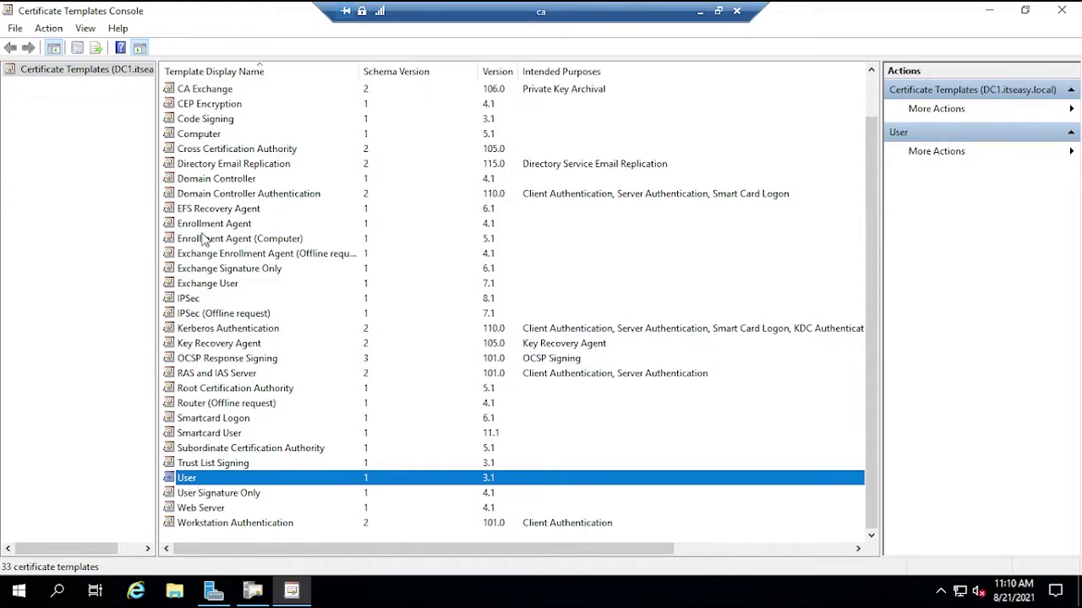
right_click(187, 479)
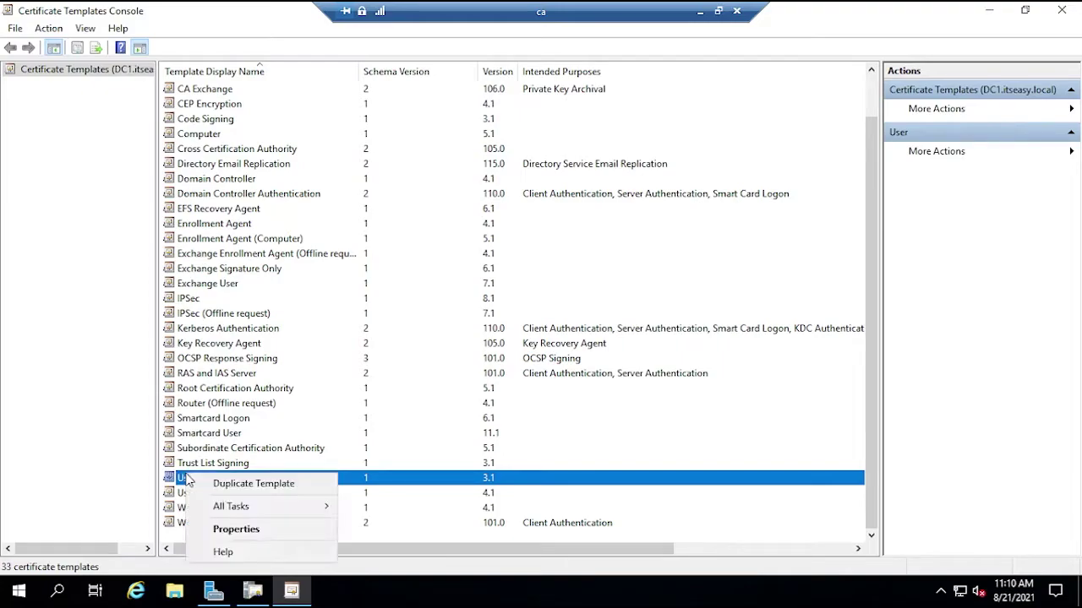
left_click(211, 486)
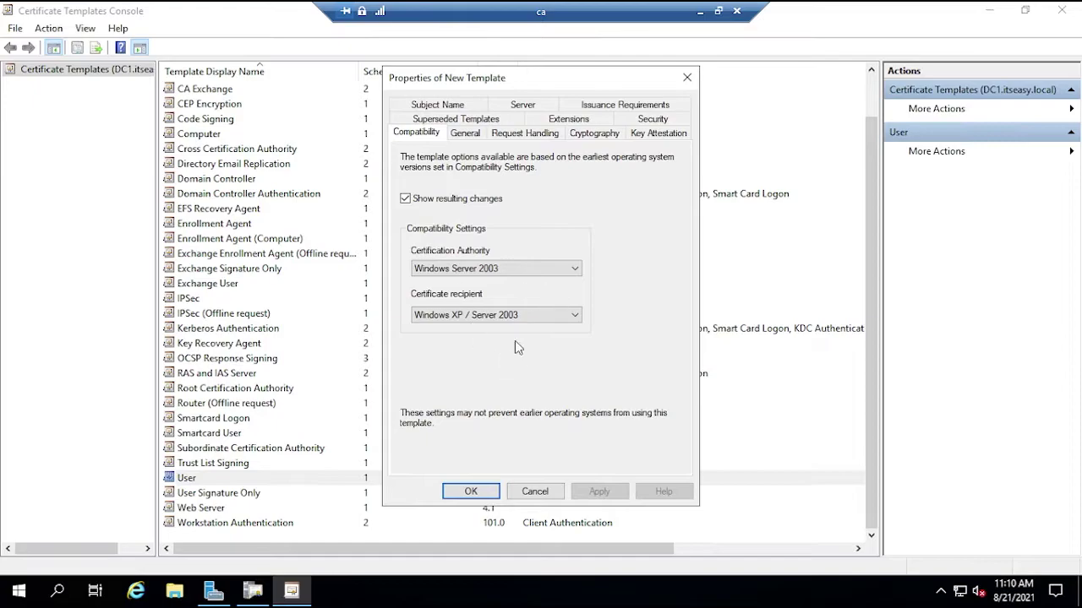
left_click(464, 134)
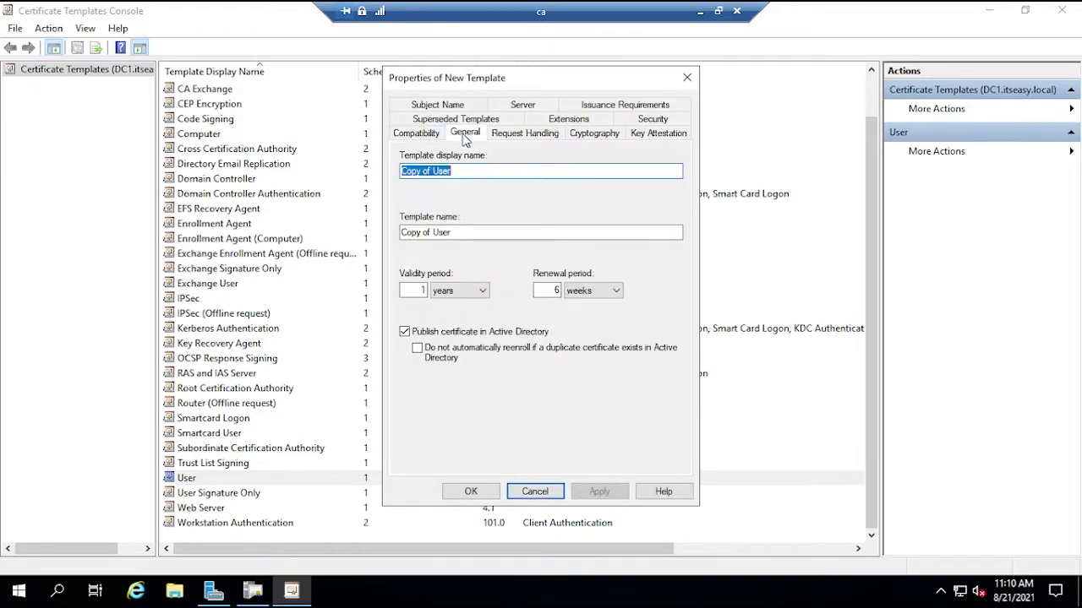
type("GPO")
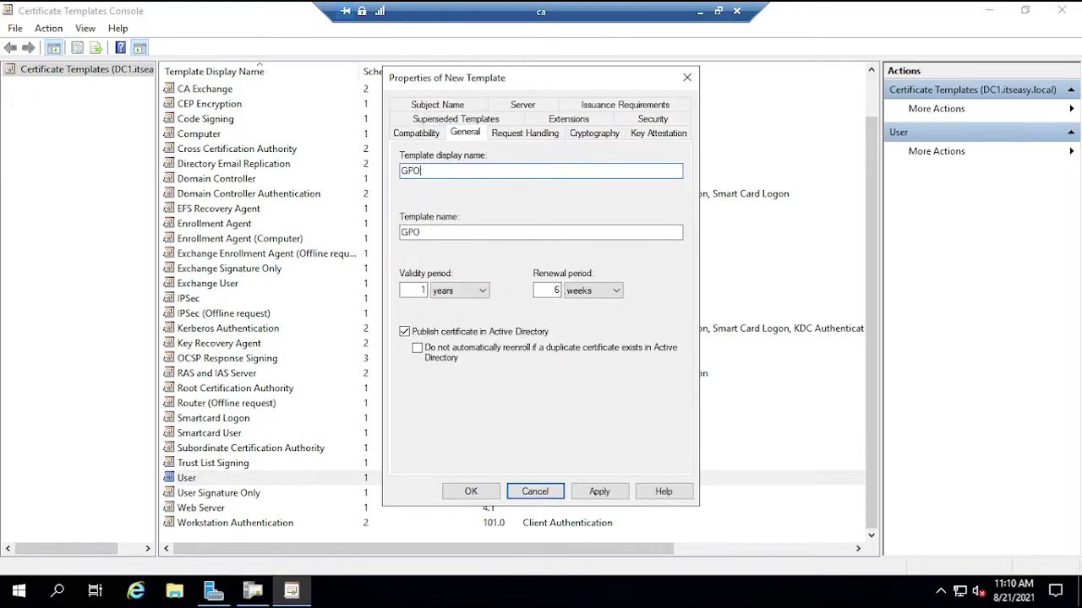
type("_USER")
- Disable private key export for the new template on Request Handling
left_click(524, 137)
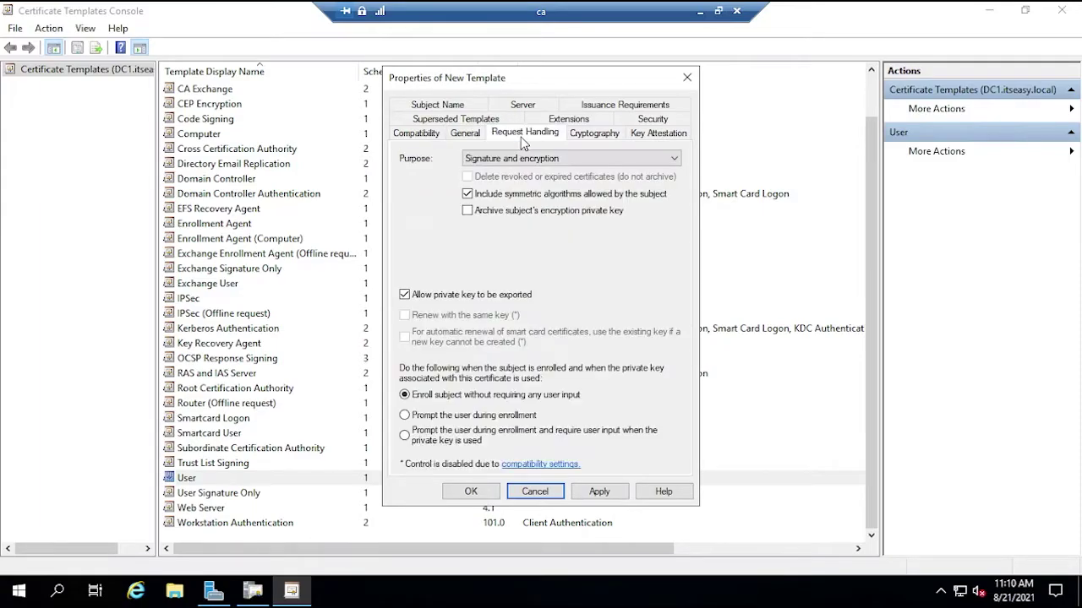
left_click(404, 296)
left_click(596, 134)
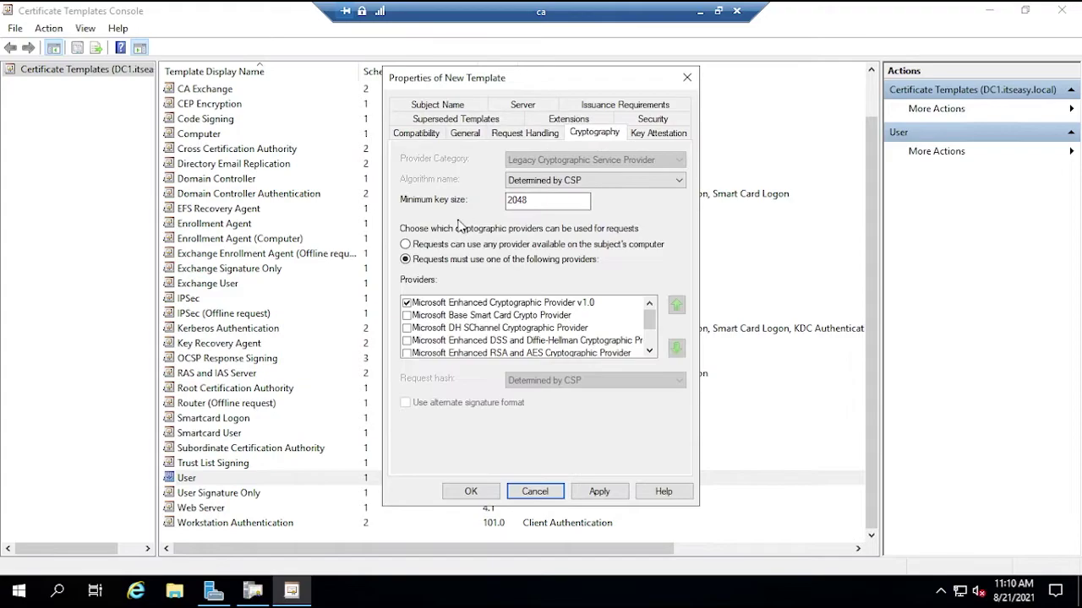
left_click(644, 135)
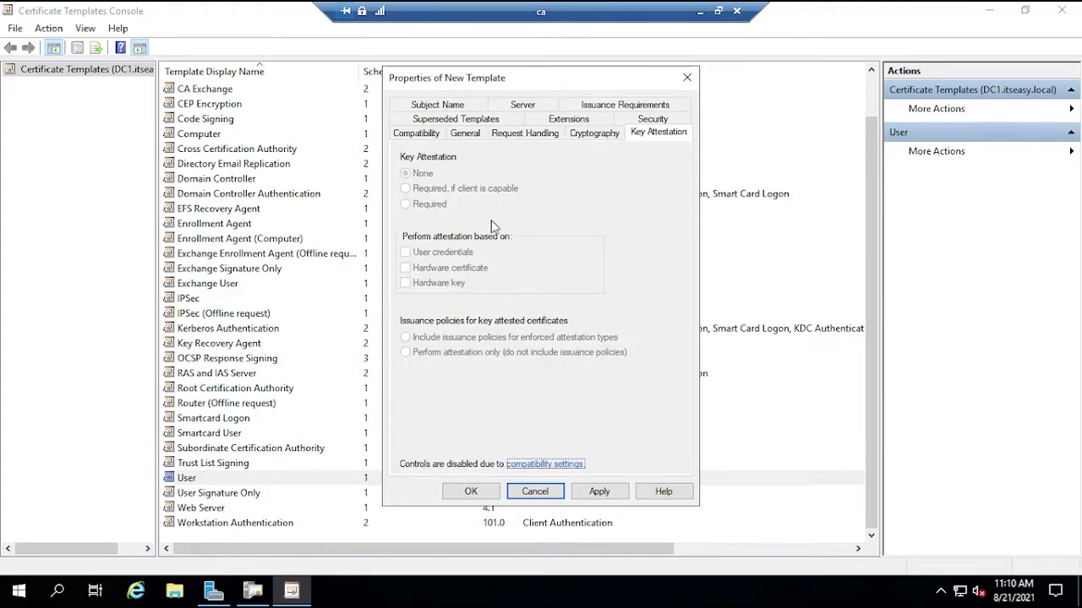
- Allow Domain Users Read, Write and Autoenroll, give Domain Admins Autoenroll, and apply
left_click(649, 122)
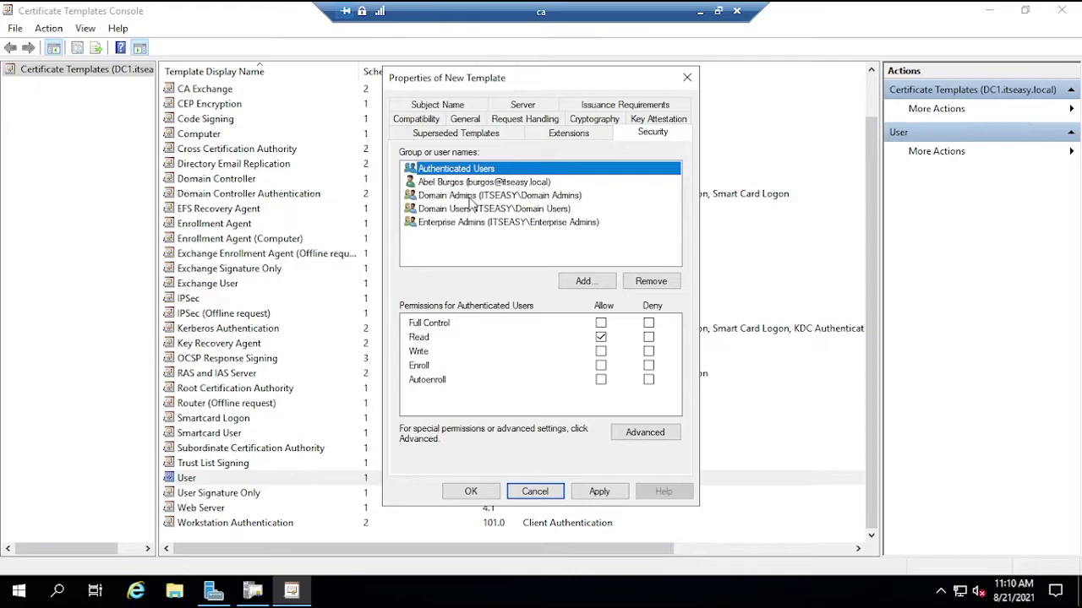
left_click(470, 208)
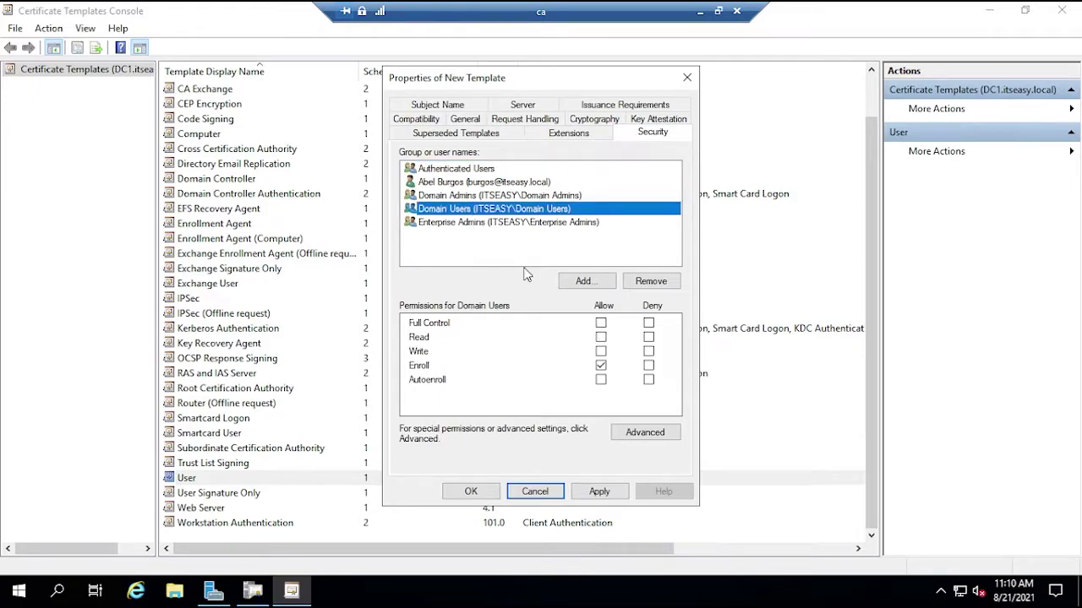
left_click(601, 337)
left_click(600, 351)
left_click(601, 380)
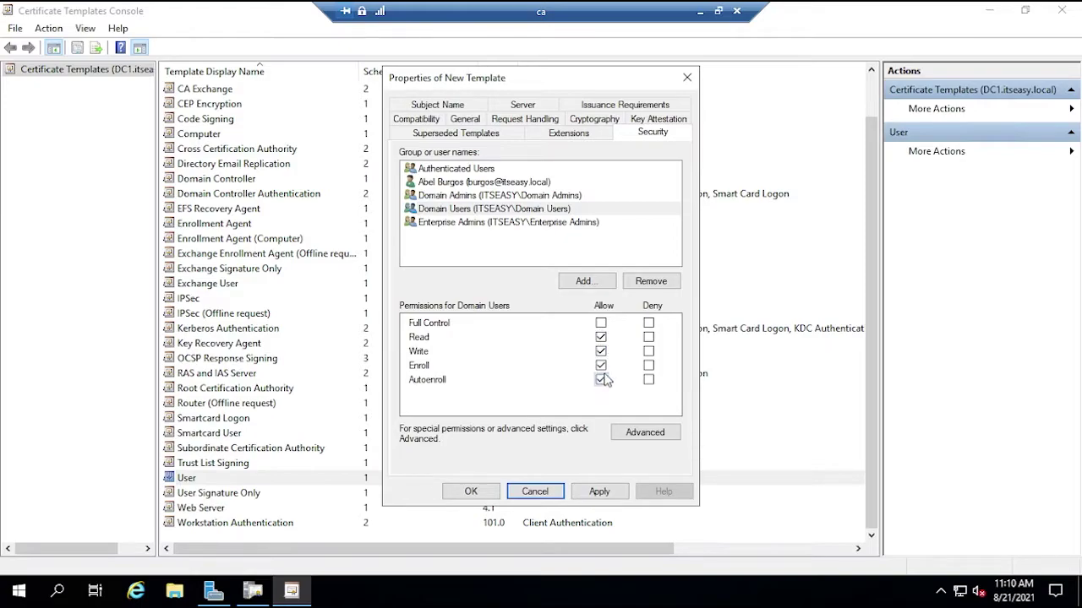
left_click(461, 196)
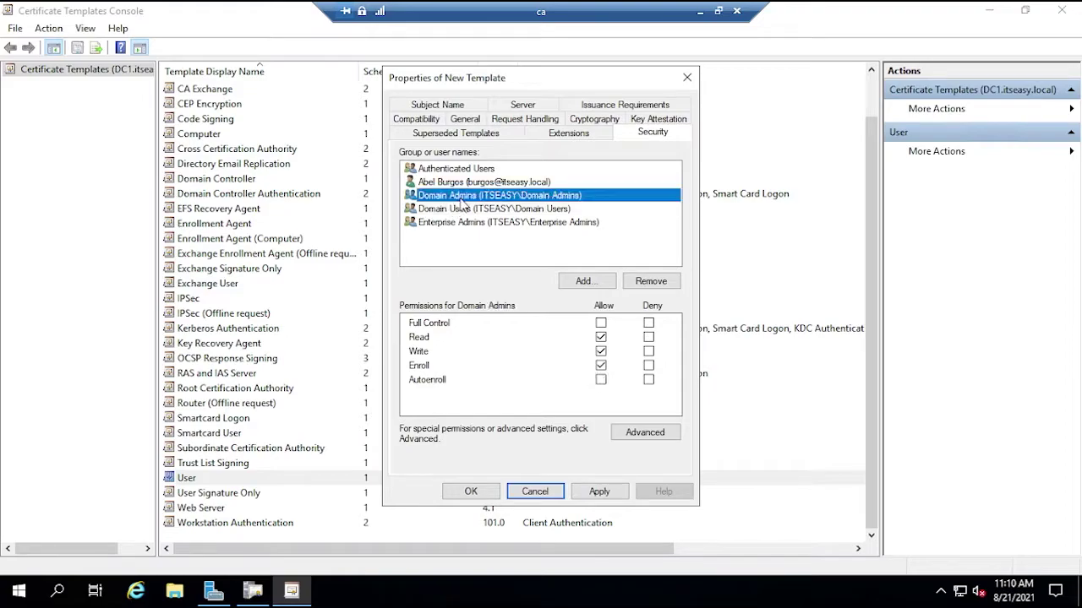
left_click(601, 380)
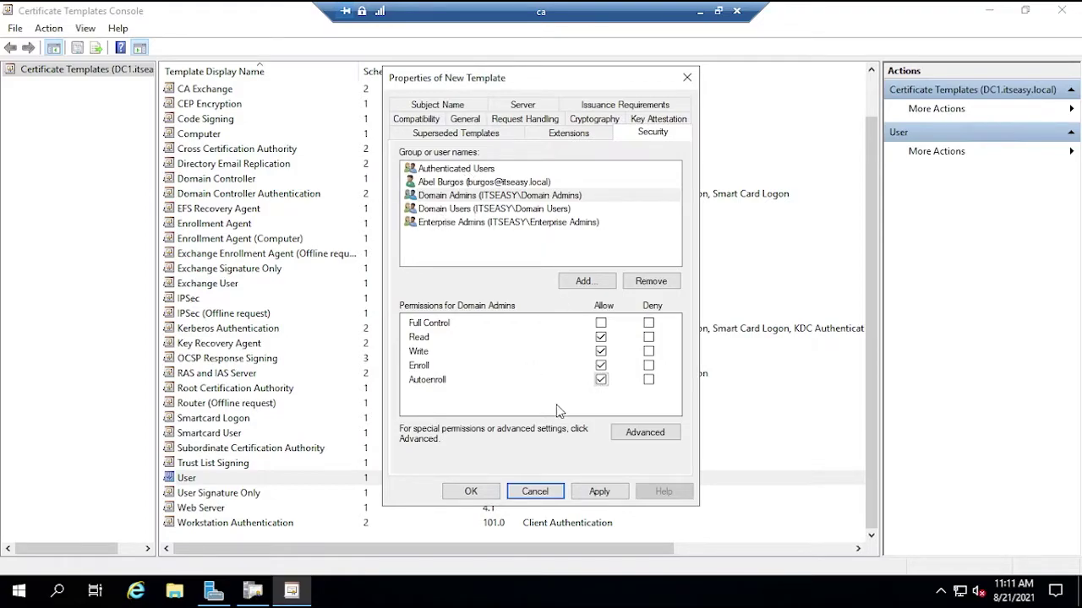
left_click(598, 490)
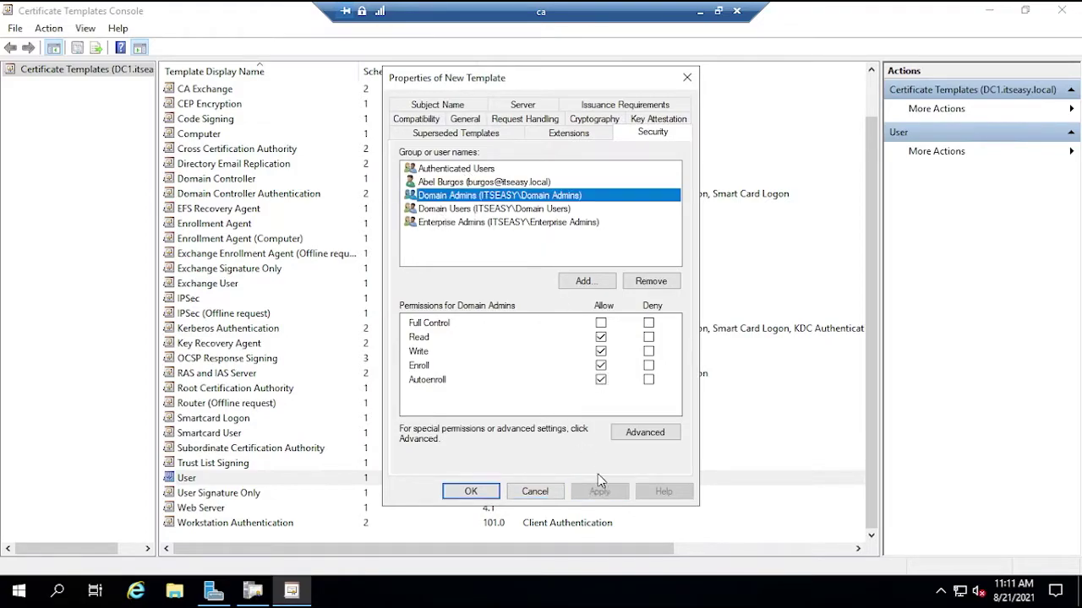
- Add Server Authentication to the template's Application Policies extension and confirm both dialogs
left_click(572, 135)
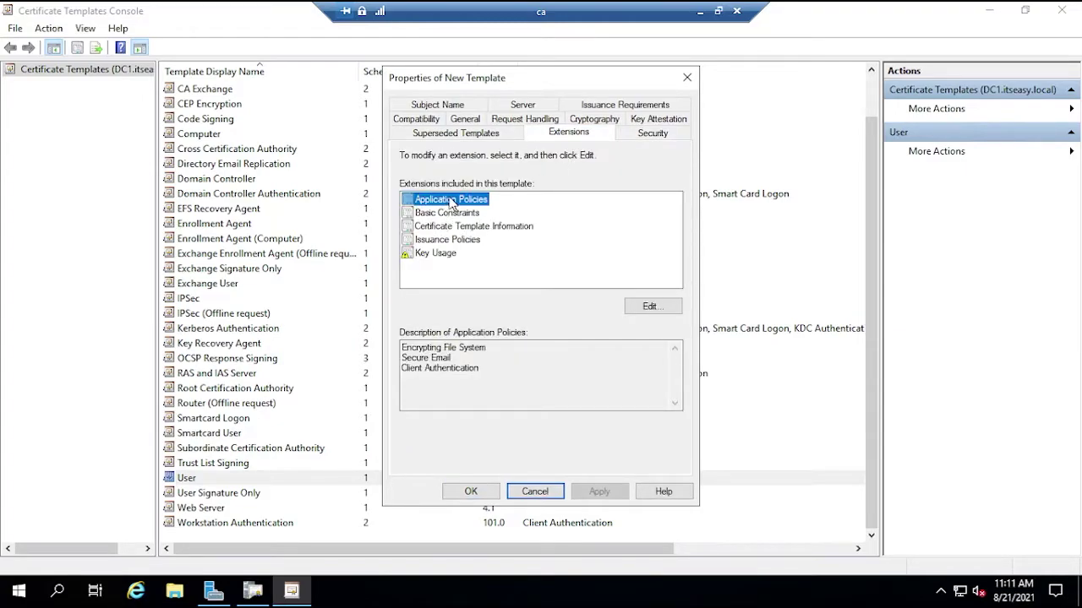
left_click(646, 306)
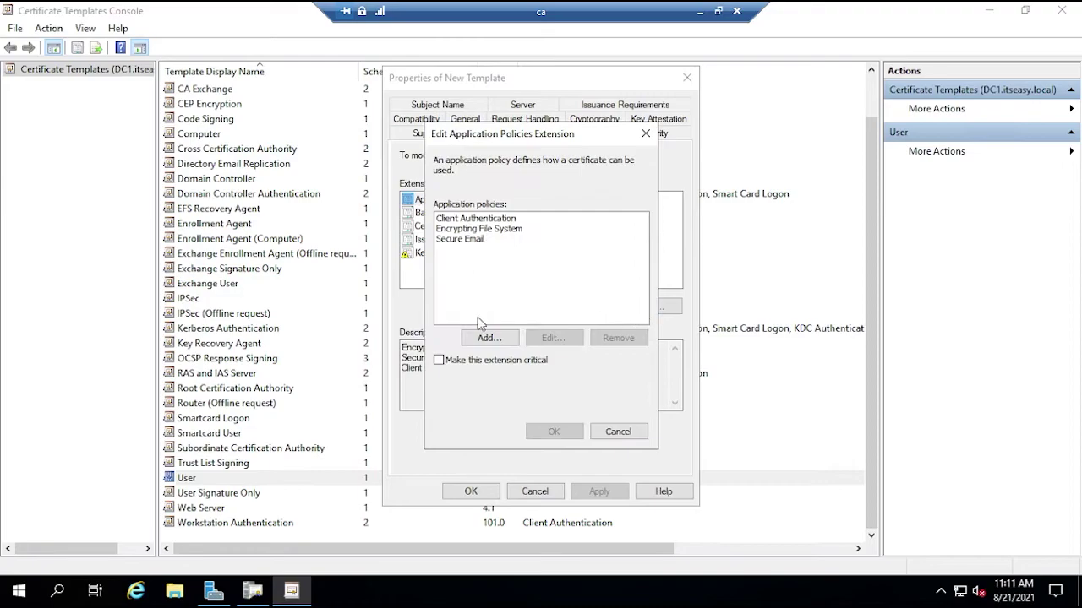
left_click(502, 340)
scroll(483, 325, "down", 10)
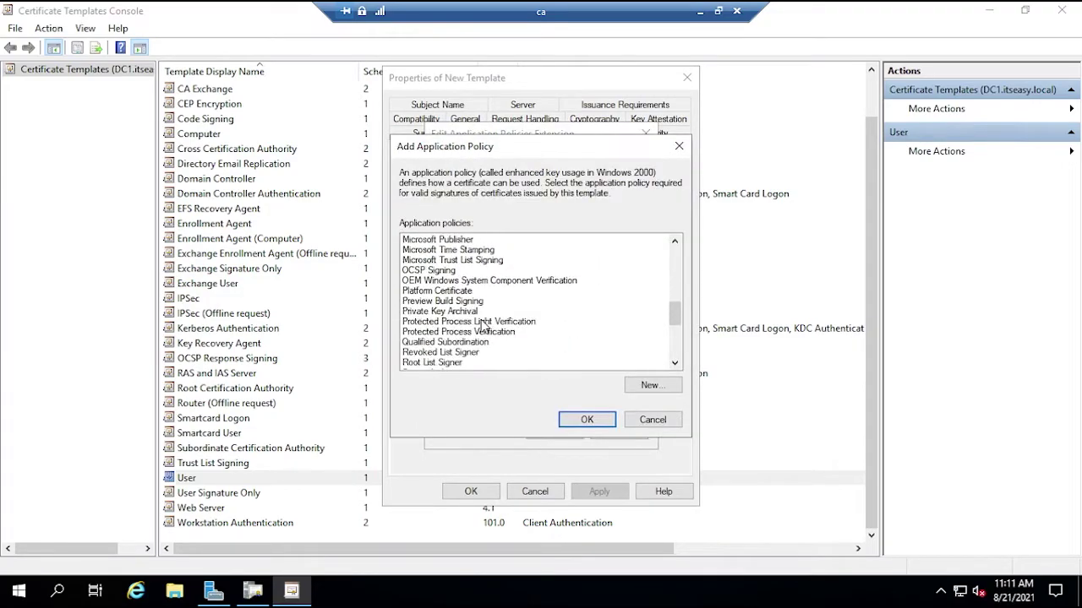
scroll(483, 326, "down", 2)
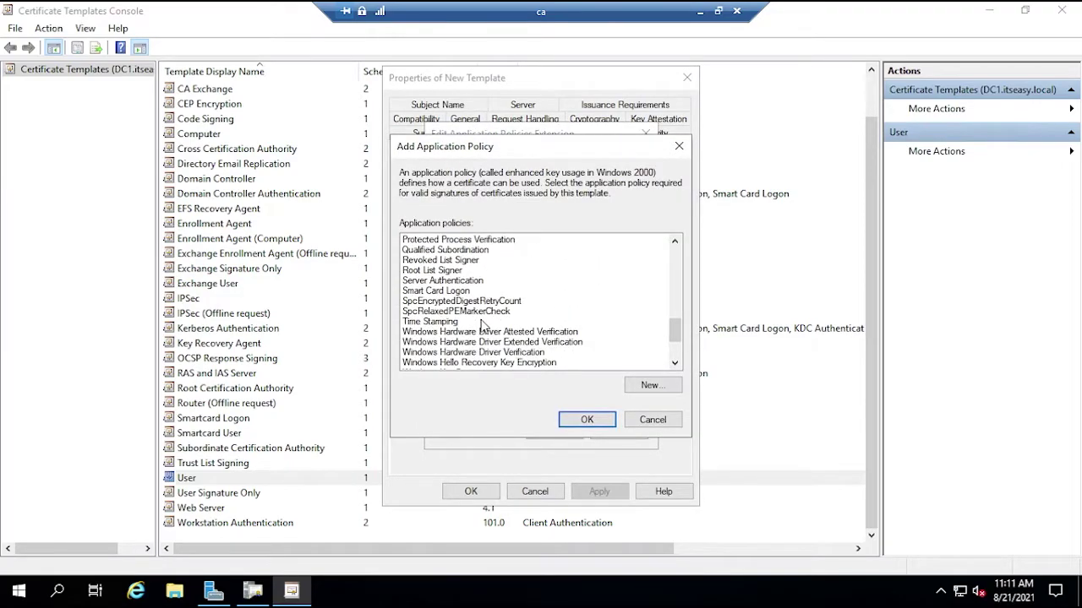
left_click(457, 280)
left_click(587, 420)
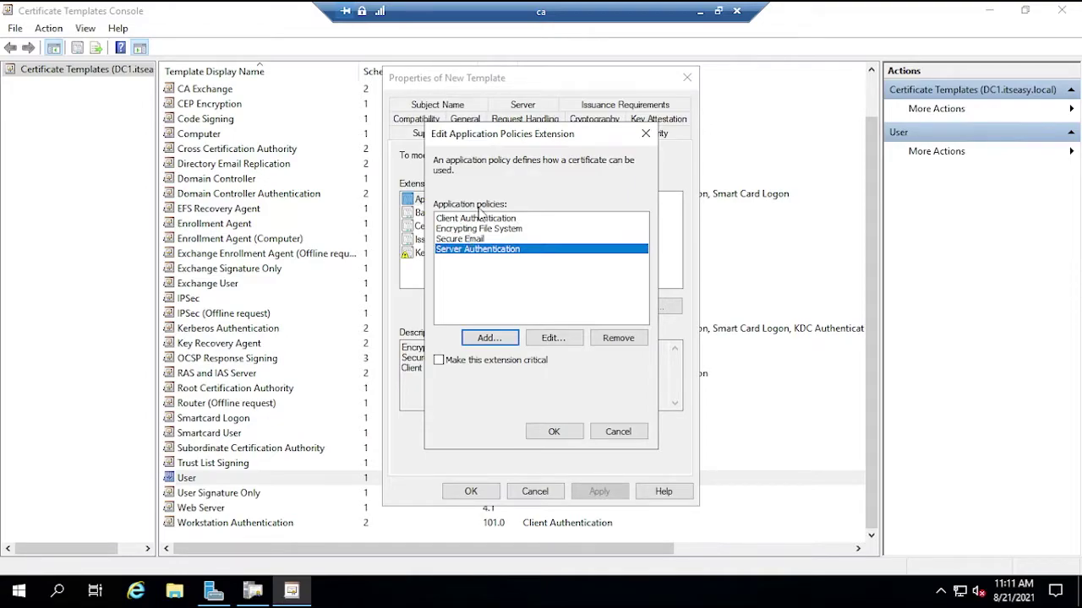
left_click(556, 433)
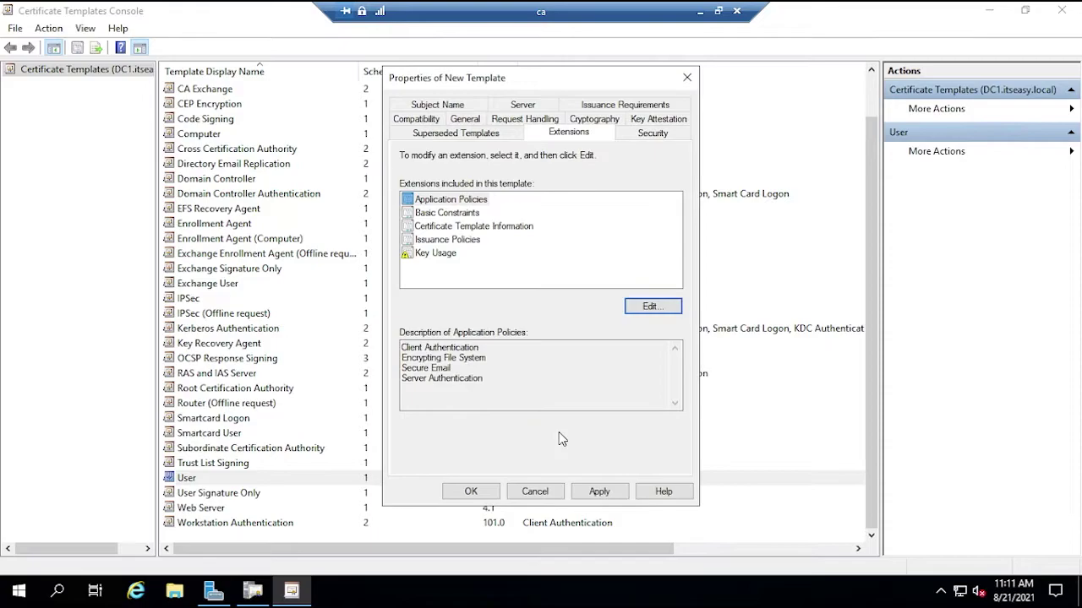
- On Subject Name, untick the e-mail name option while keeping User principal name (UPN) enabled
left_click(479, 139)
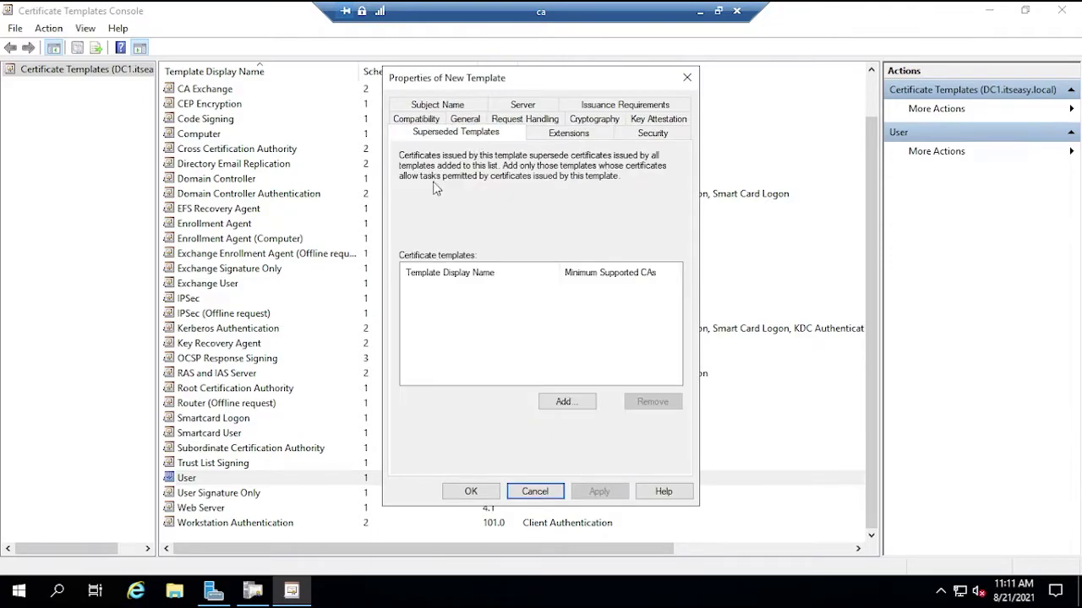
left_click(451, 110)
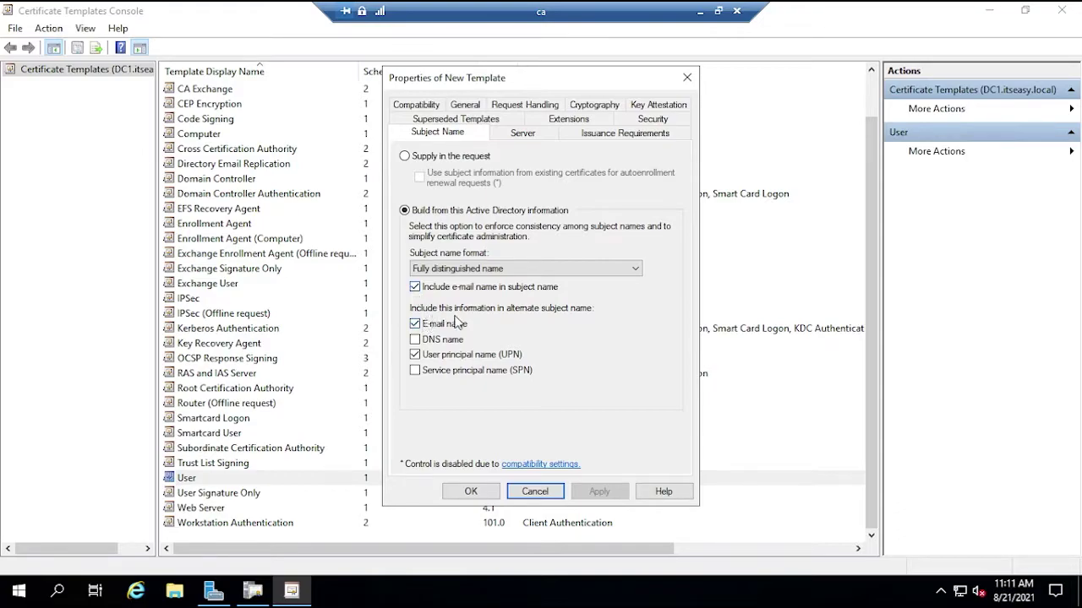
left_click(415, 325)
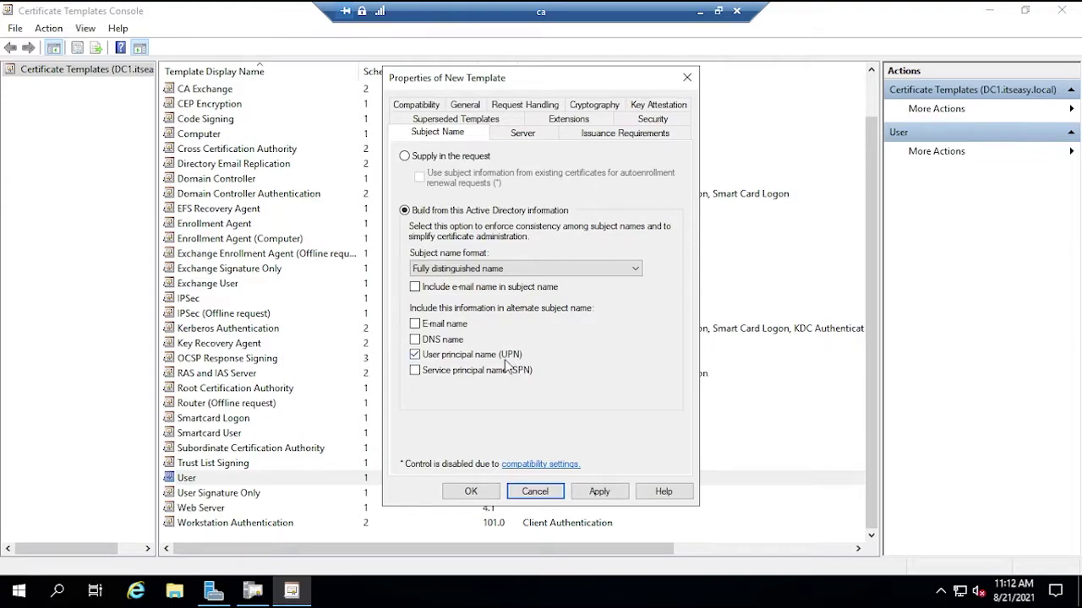
left_click(517, 356)
left_click(414, 355)
- Review the Server and Issuance tabs, then apply and save the GPO_USER template
left_click(507, 135)
left_click(591, 135)
left_click(433, 136)
left_click(597, 492)
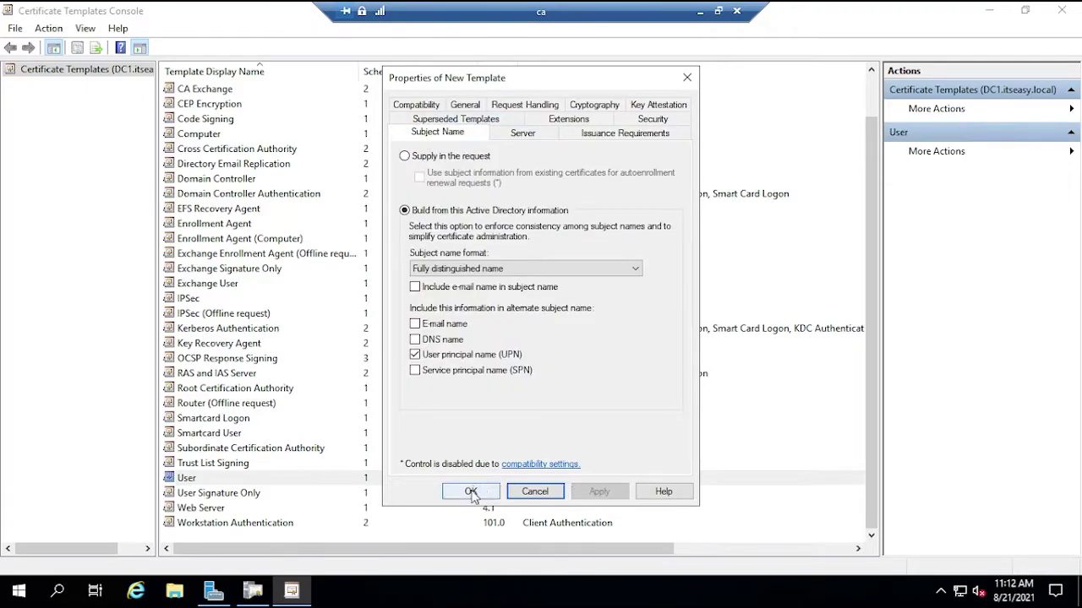
left_click(471, 491)
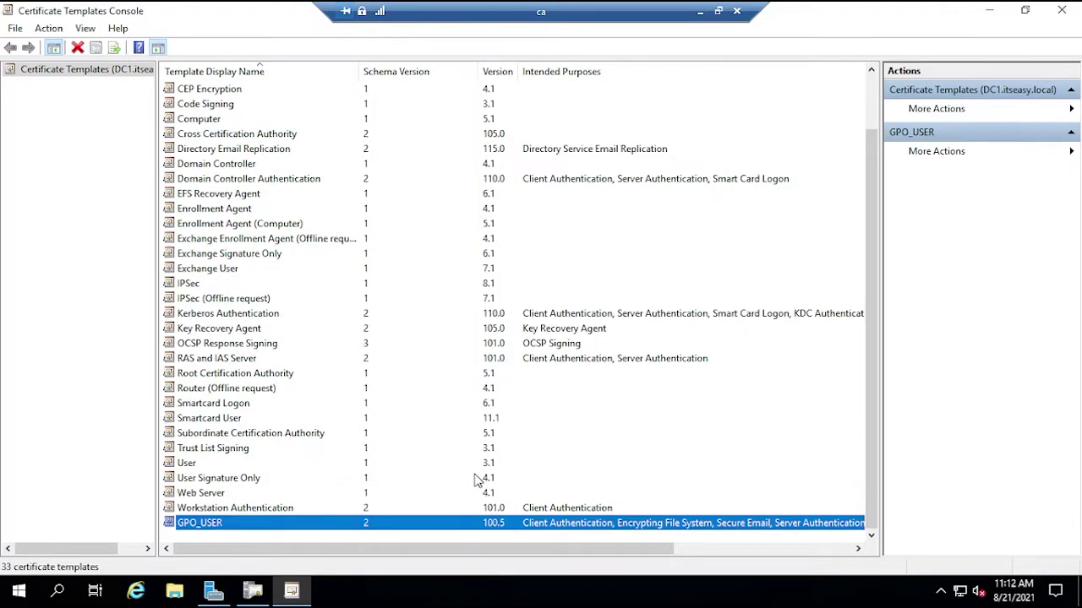
left_click(221, 513)
- Duplicate Workstation Authentication as GPO_Workstation with Publish certificate in Active Directory ticked
right_click(221, 515)
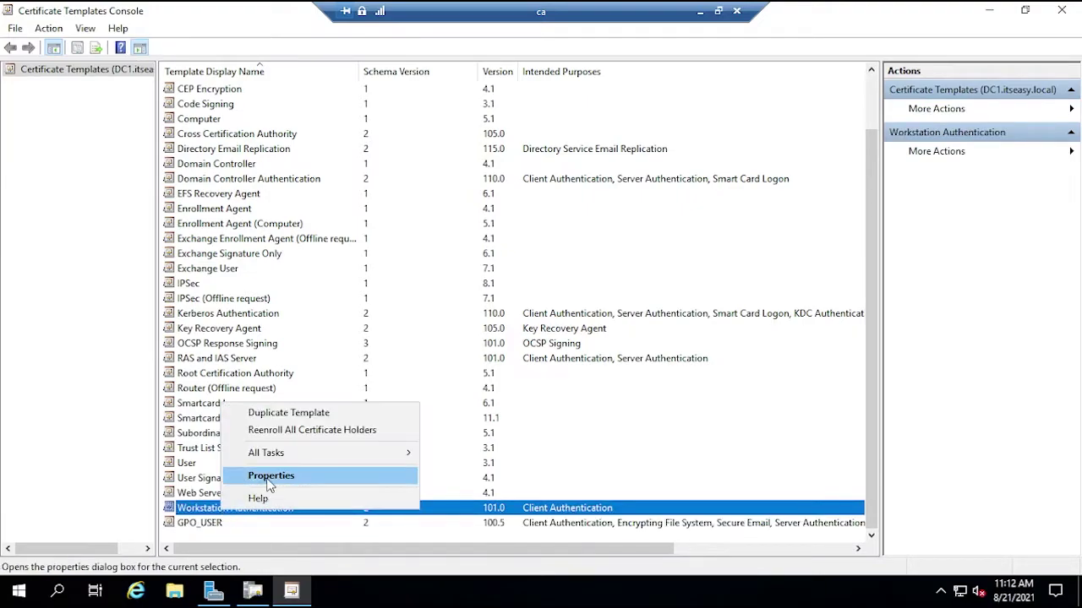
left_click(288, 412)
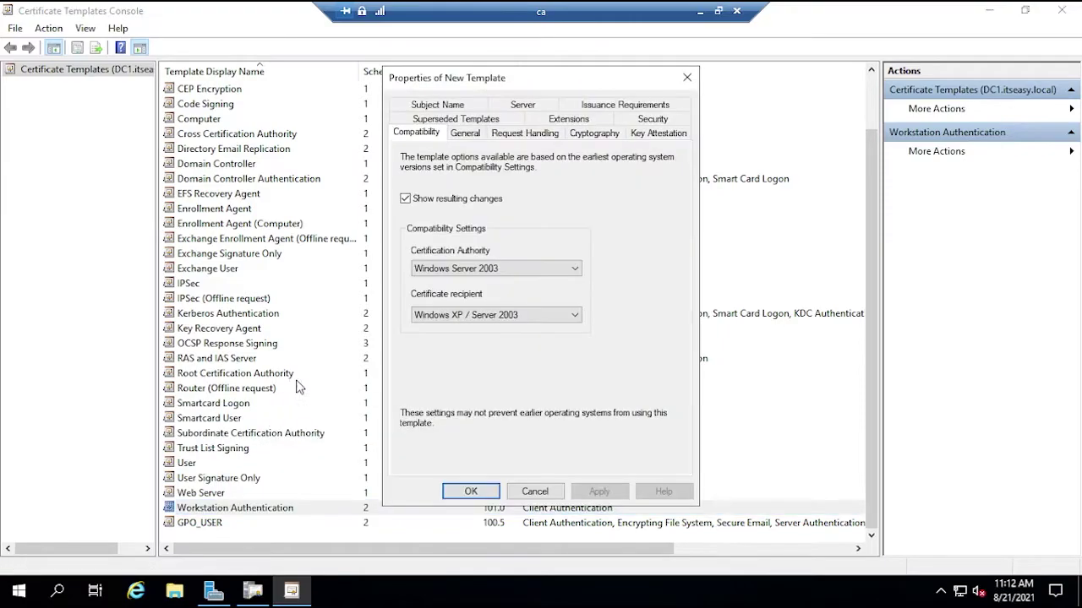
left_click(467, 134)
type("GPO_Workst")
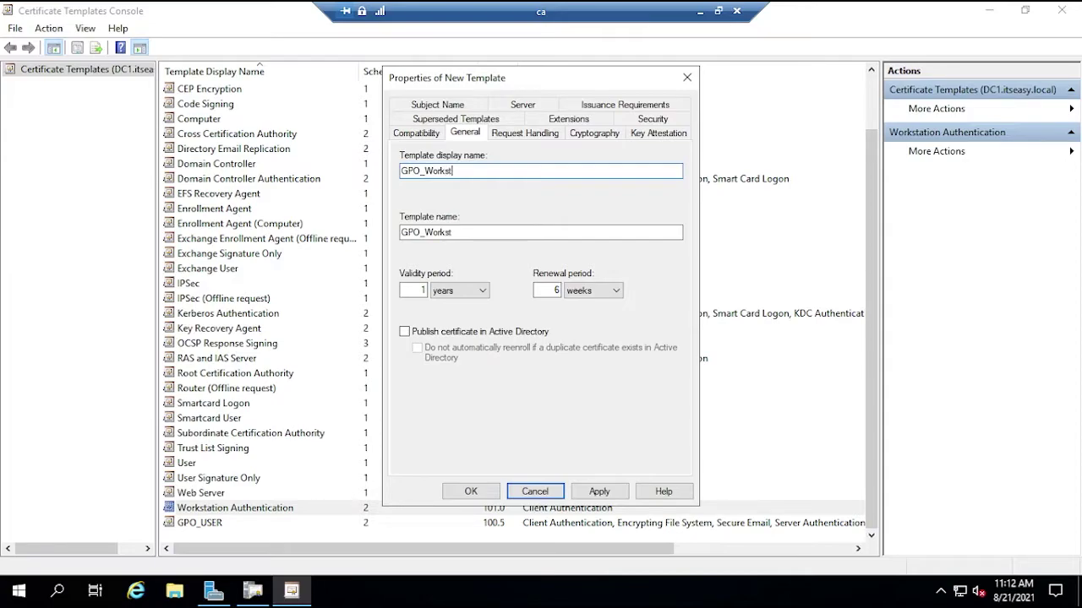
type("ation")
left_click(404, 331)
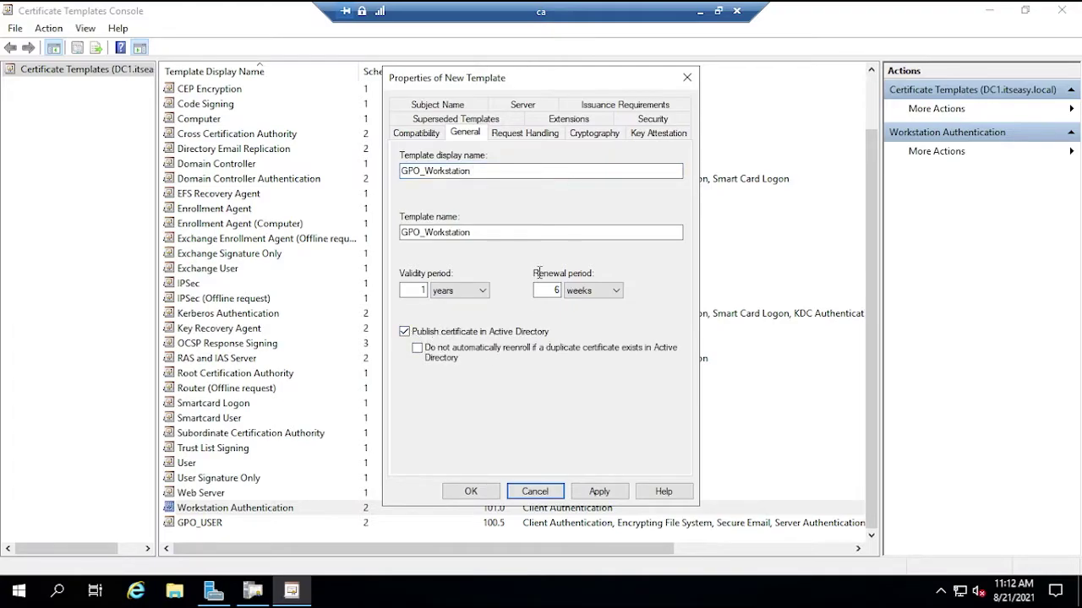
- Review the copy's other tabs, then change its display name to GPO_Computers
left_click(505, 133)
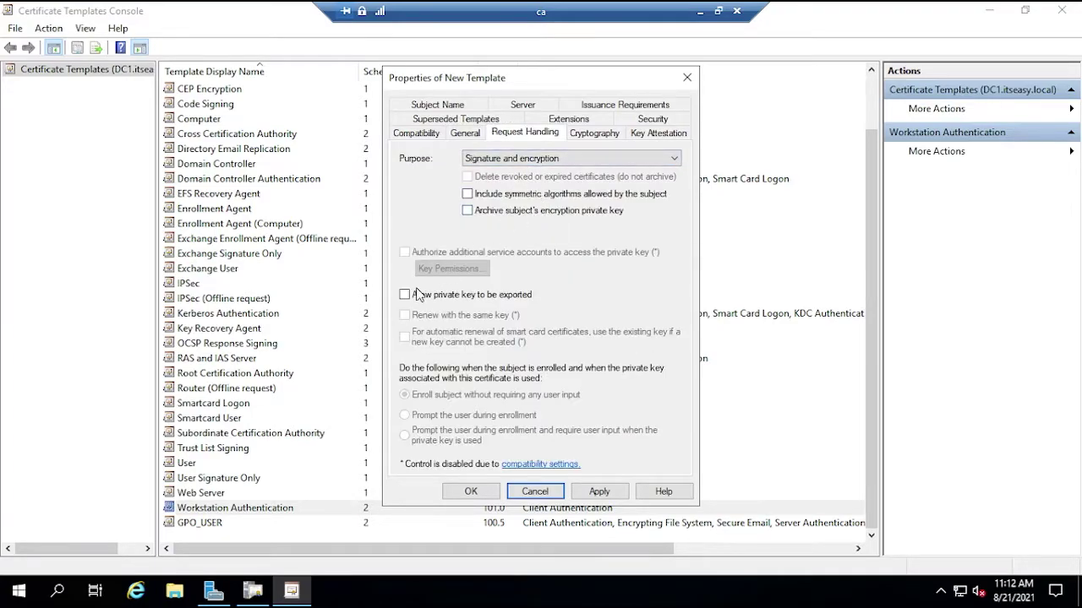
left_click(614, 139)
left_click(658, 136)
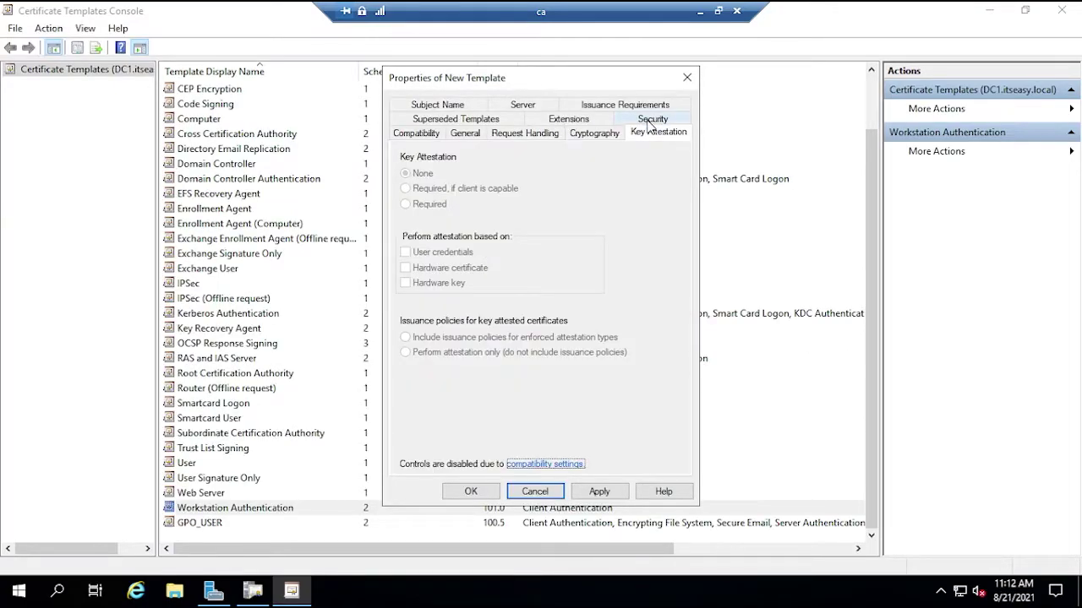
left_click(653, 119)
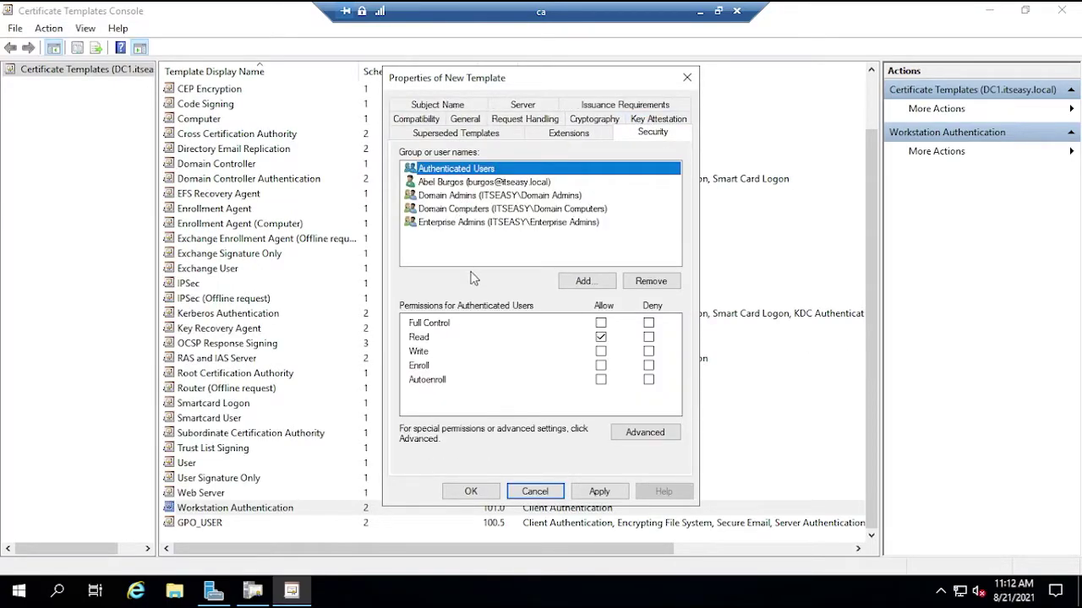
left_click(434, 106)
left_click(439, 121)
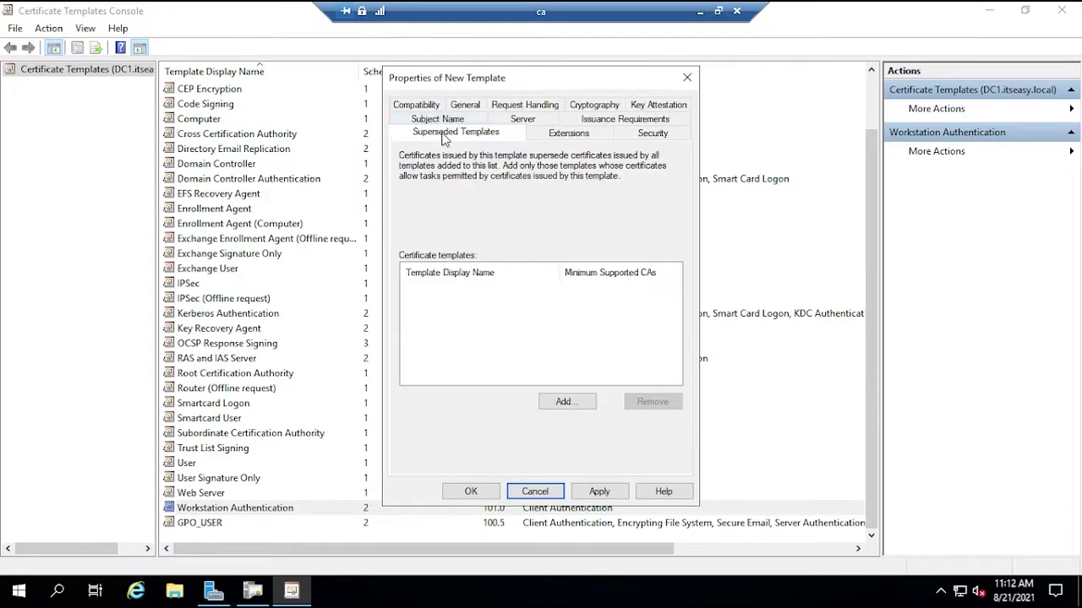
left_click(444, 119)
left_click(508, 135)
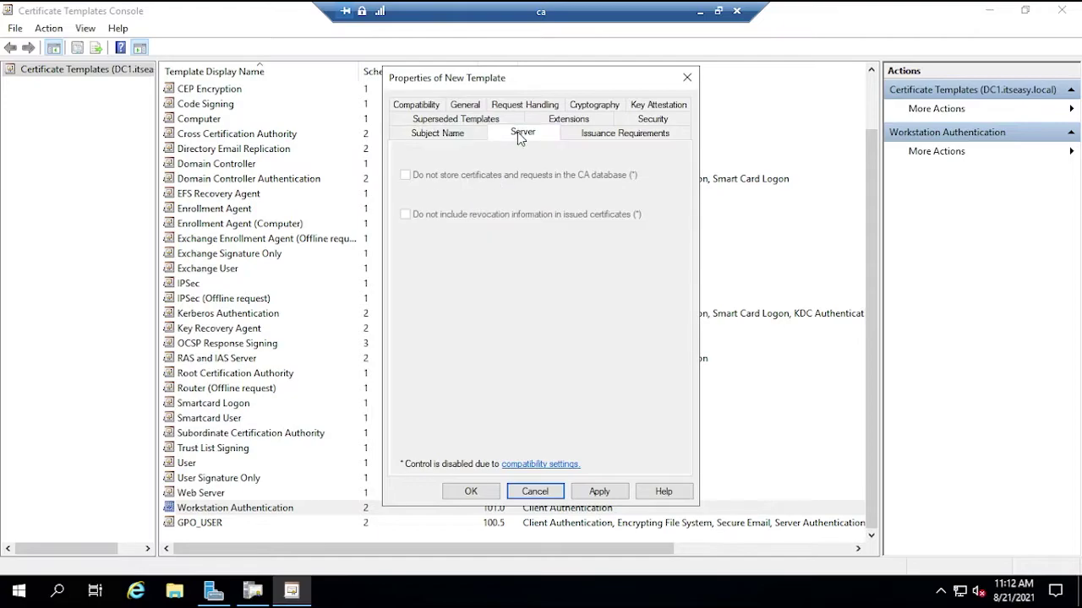
left_click(449, 121)
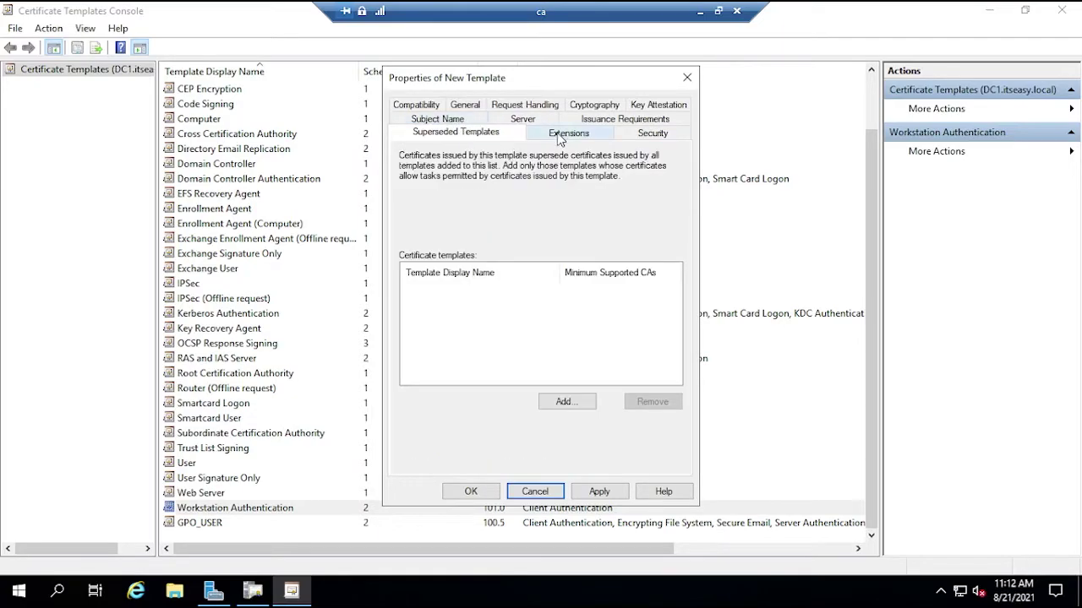
left_click(561, 135)
left_click(427, 107)
left_click(457, 136)
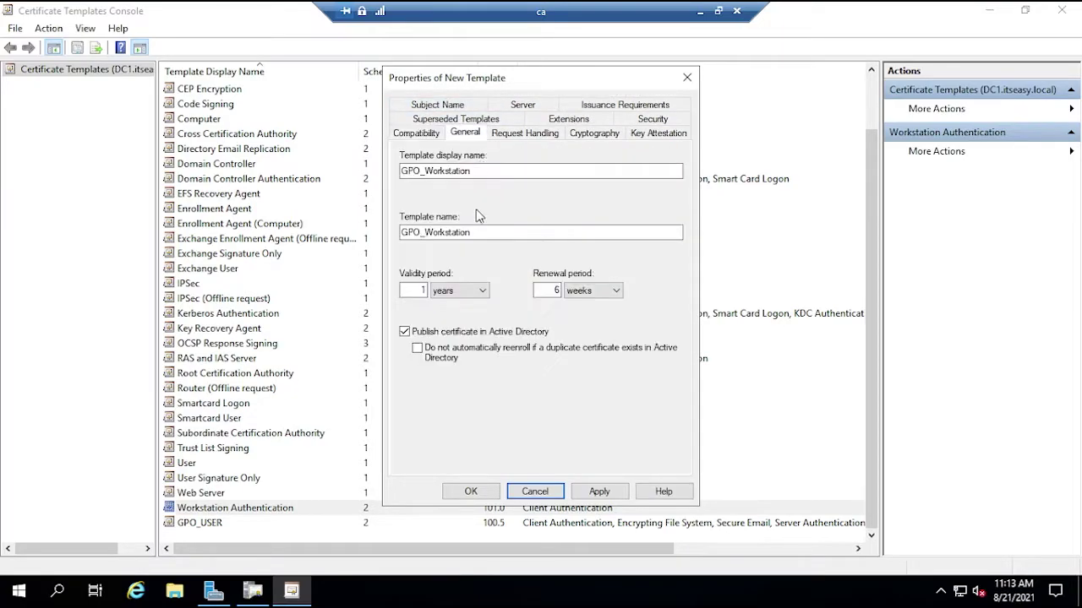
left_click_drag(471, 171, 433, 170)
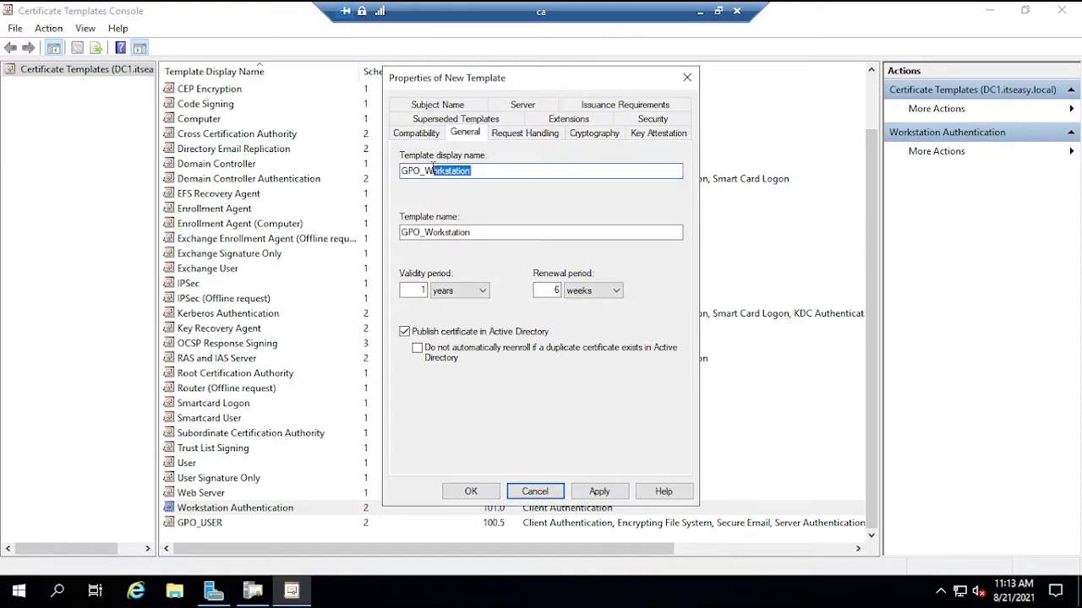
type("Computers")
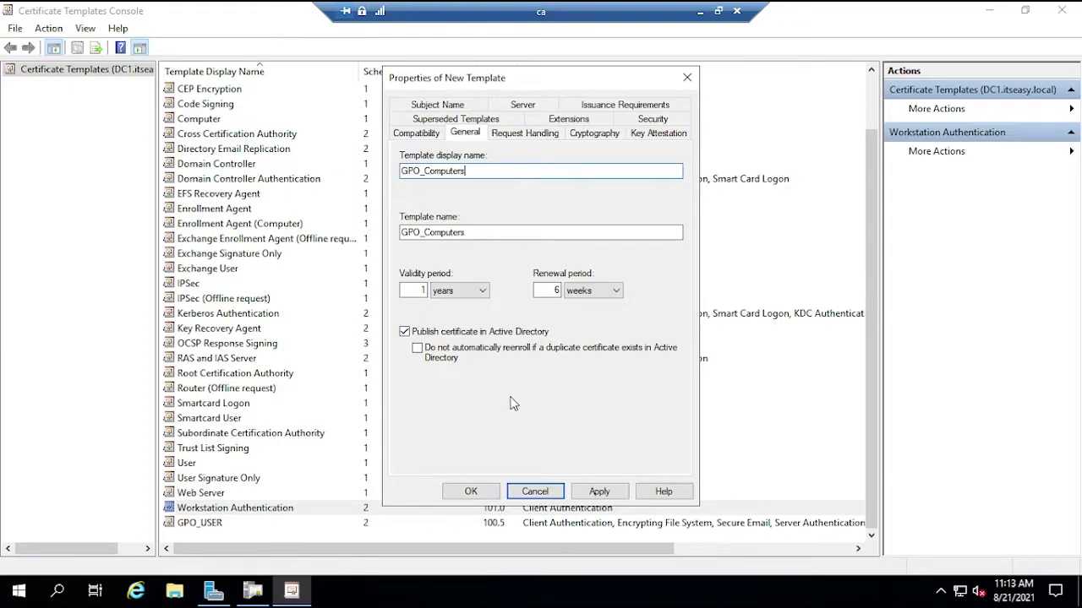
- On the copy's security permissions, allow Domain Computers Read, Write and Autoenroll
left_click(518, 135)
left_click(583, 137)
left_click(650, 135)
left_click(650, 118)
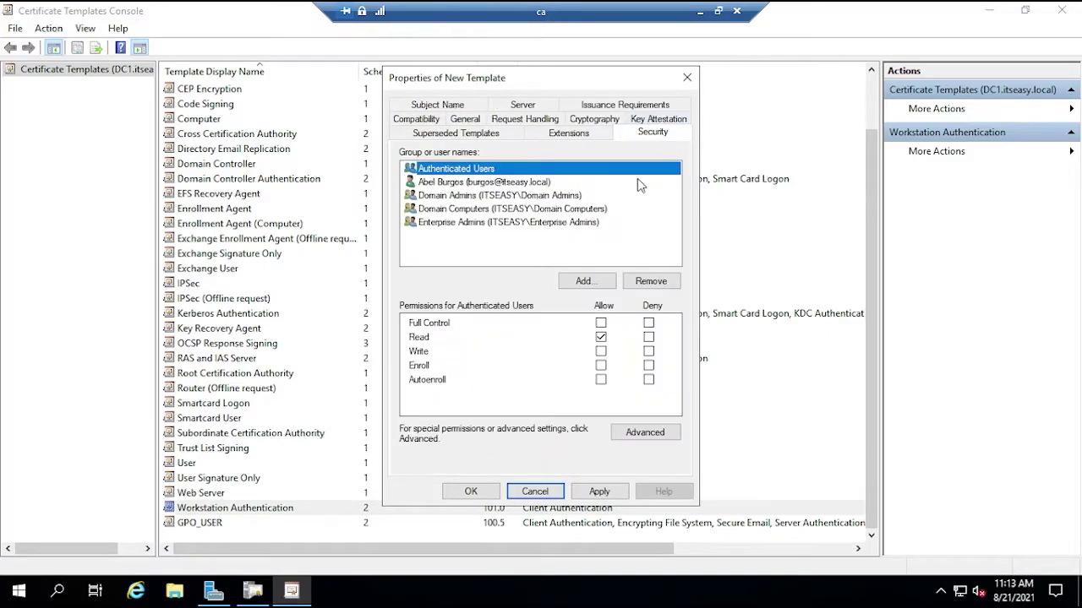
left_click(456, 209)
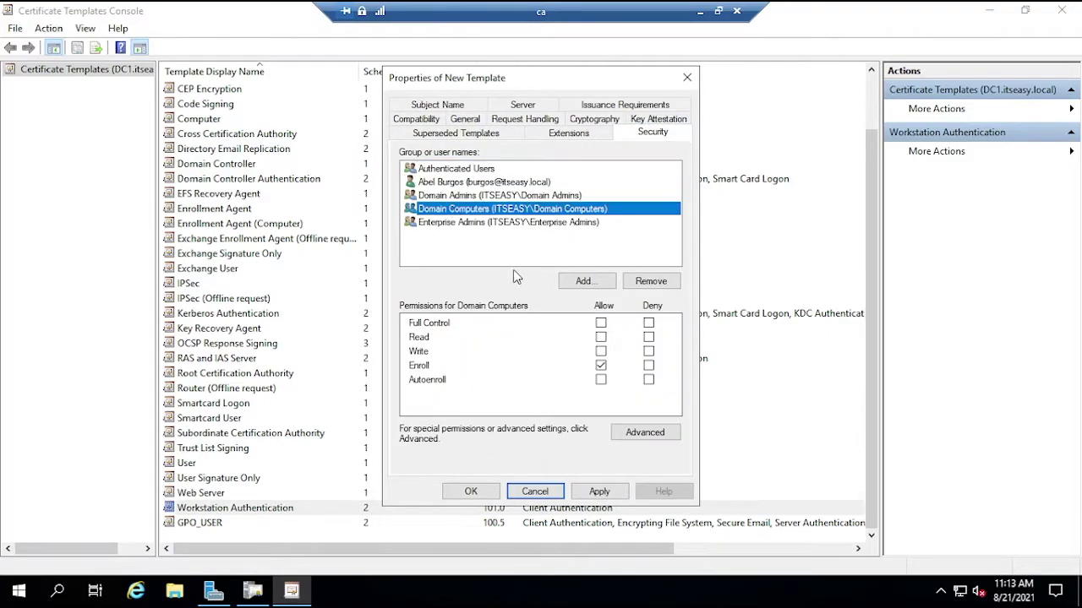
left_click(600, 337)
left_click(600, 351)
left_click(601, 381)
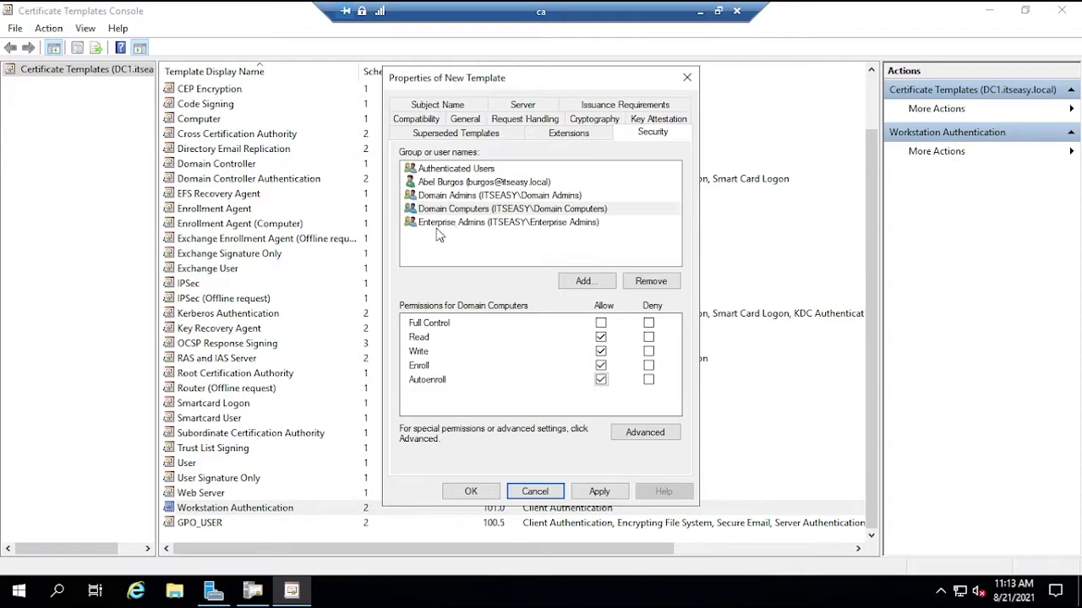
- Add Domain Controllers with Write, Enroll and Autoenroll allowed, then check Domain Admins and Enterprise Admins
left_click(582, 281)
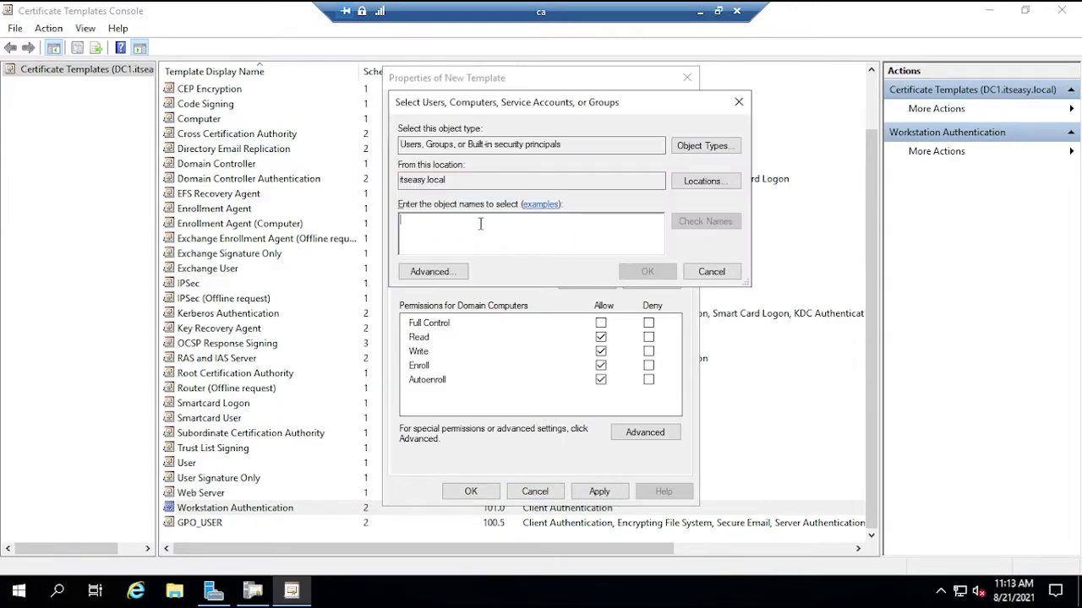
type("domain")
left_click(708, 222)
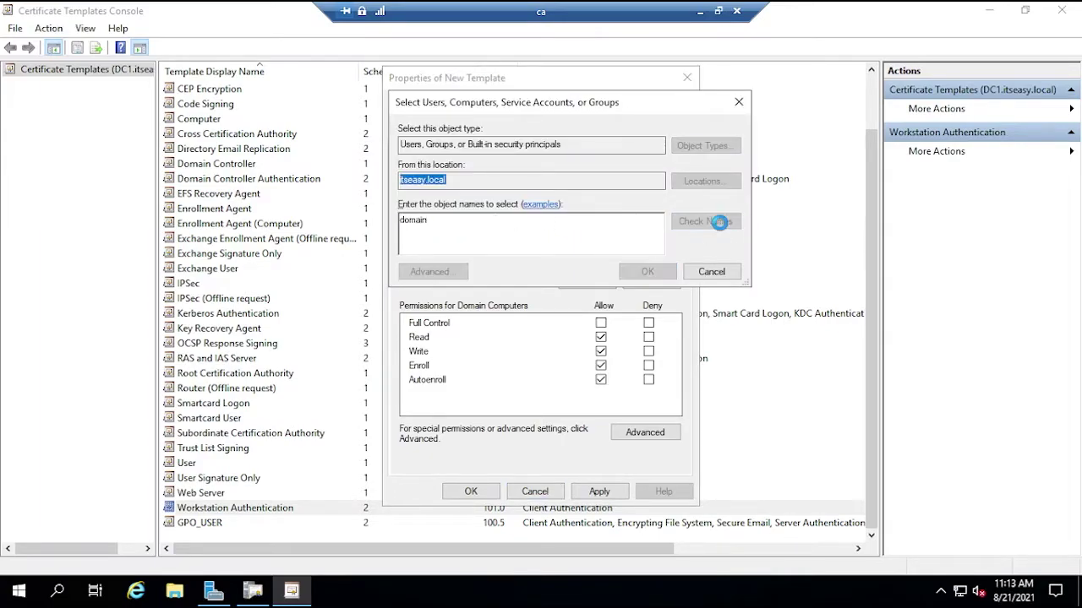
left_click_drag(552, 206, 587, 207)
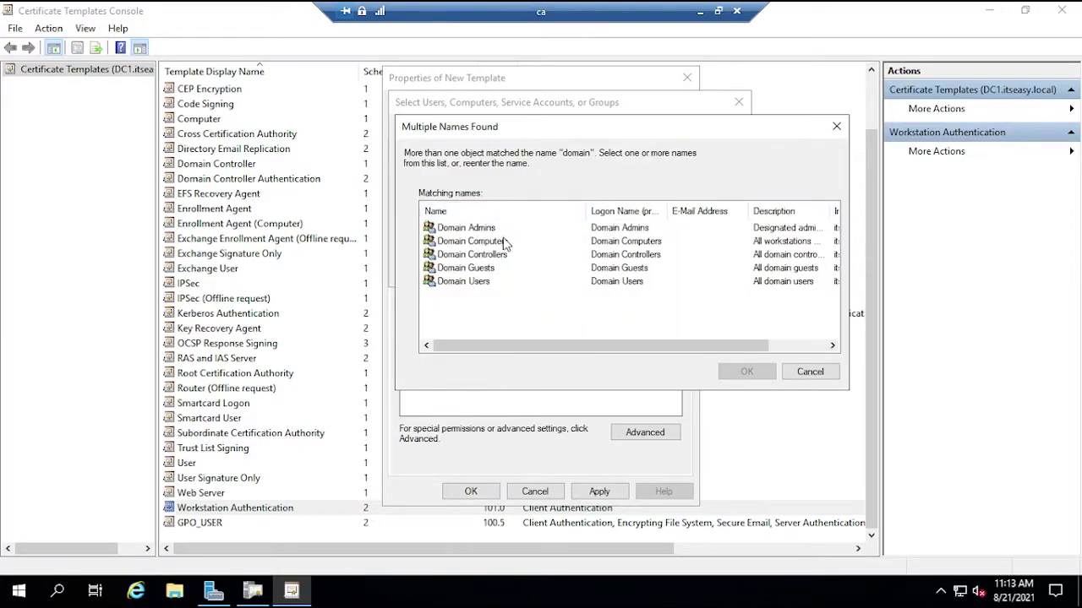
left_click(490, 254)
left_click(723, 365)
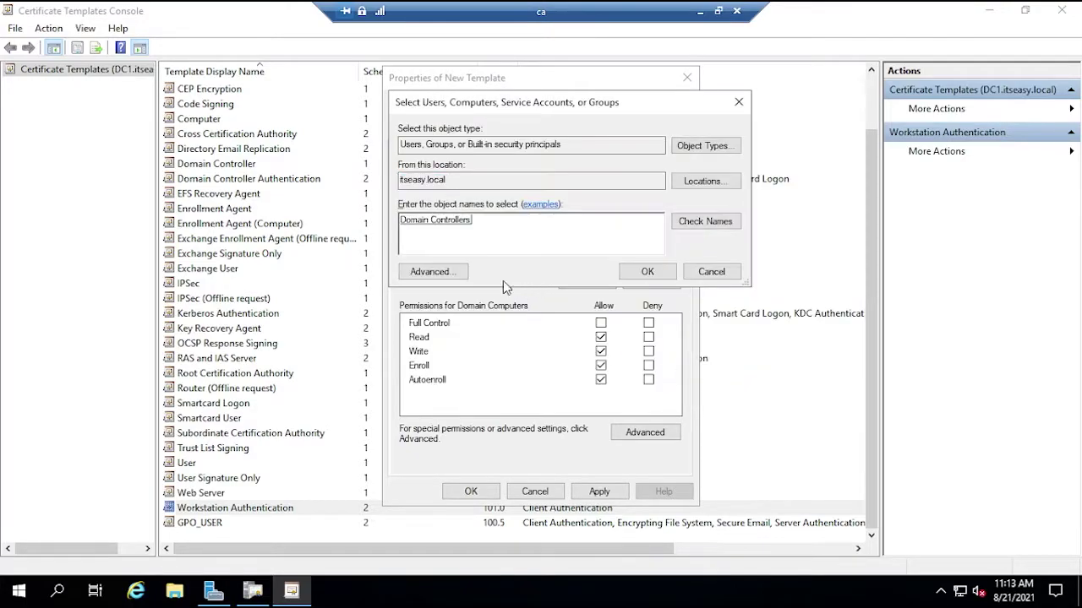
left_click(644, 272)
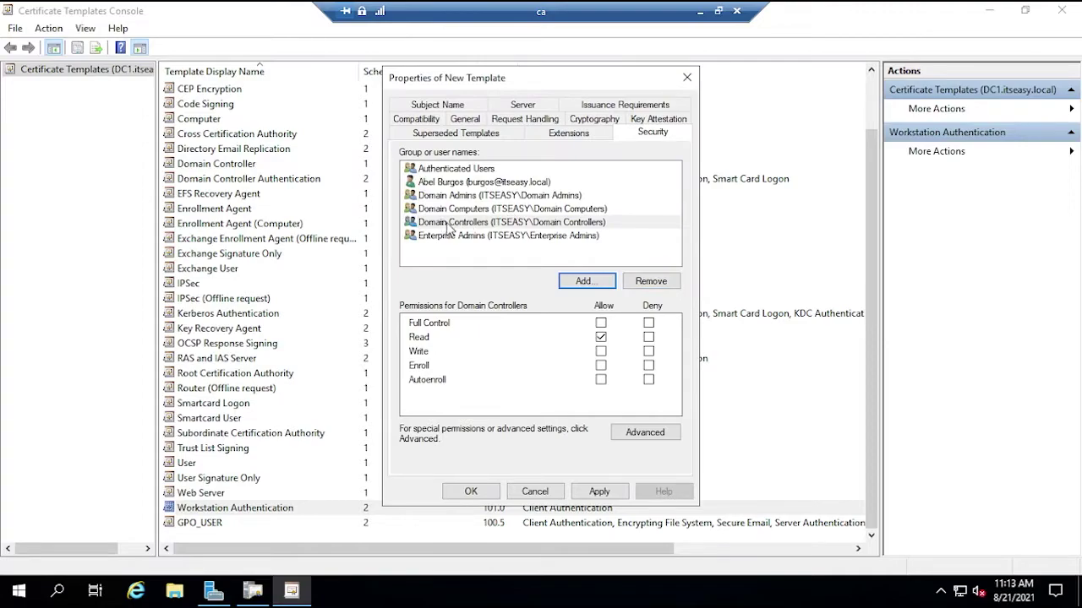
left_click(600, 351)
left_click(601, 365)
left_click(601, 379)
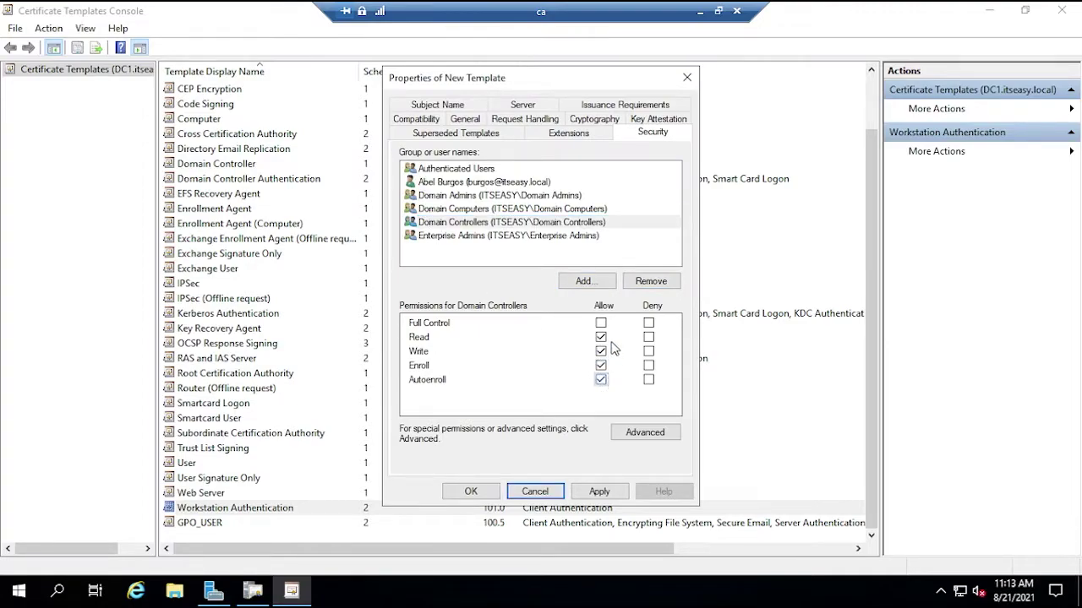
left_click(454, 198)
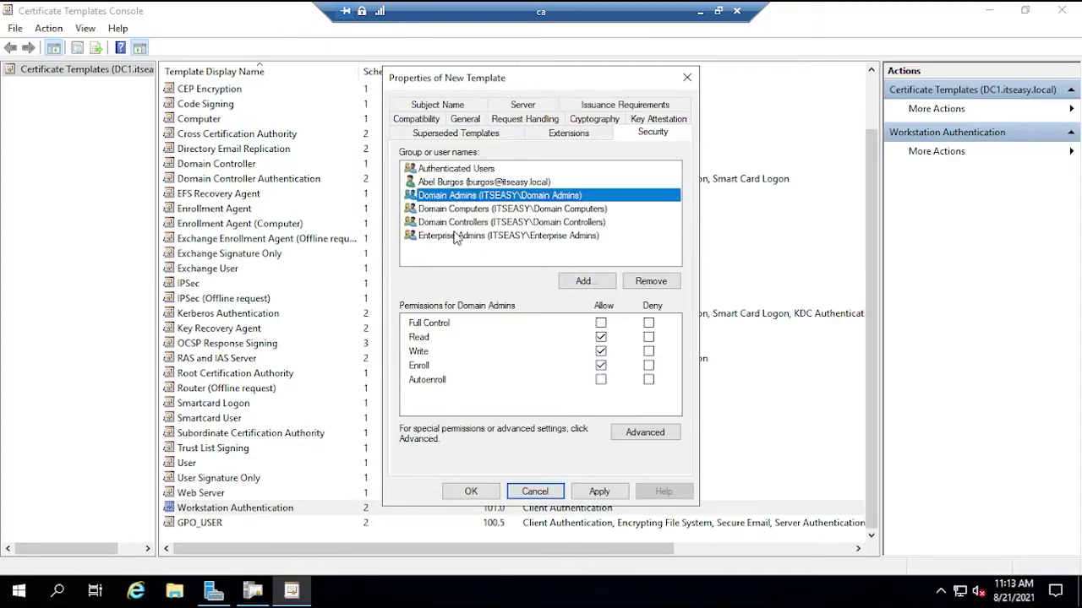
left_click(458, 237)
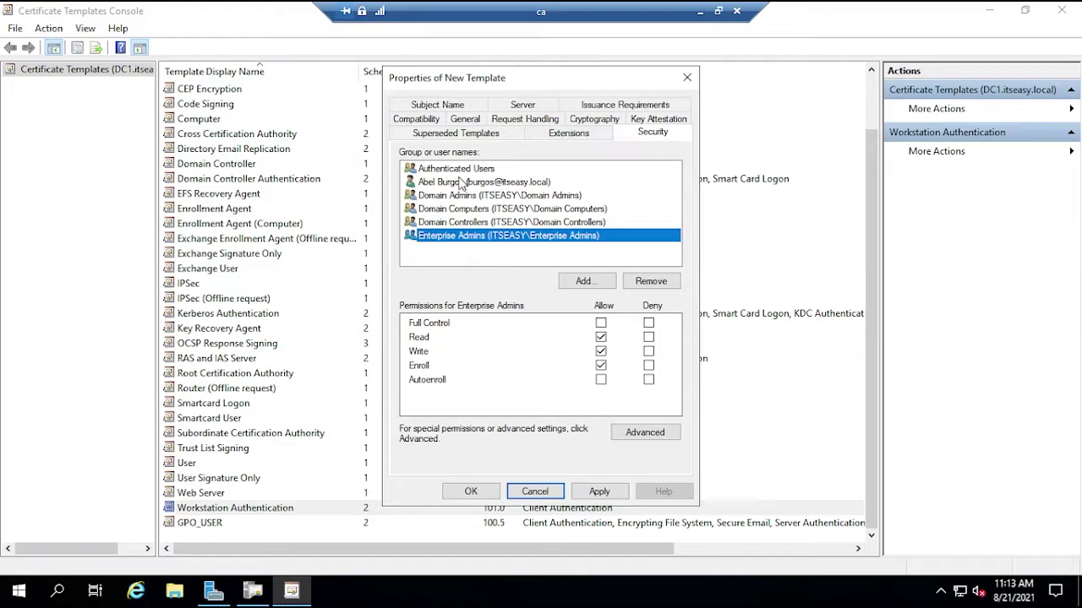
- Add Server Authentication to the GPO_Computers template's Application Policies extension
left_click(573, 135)
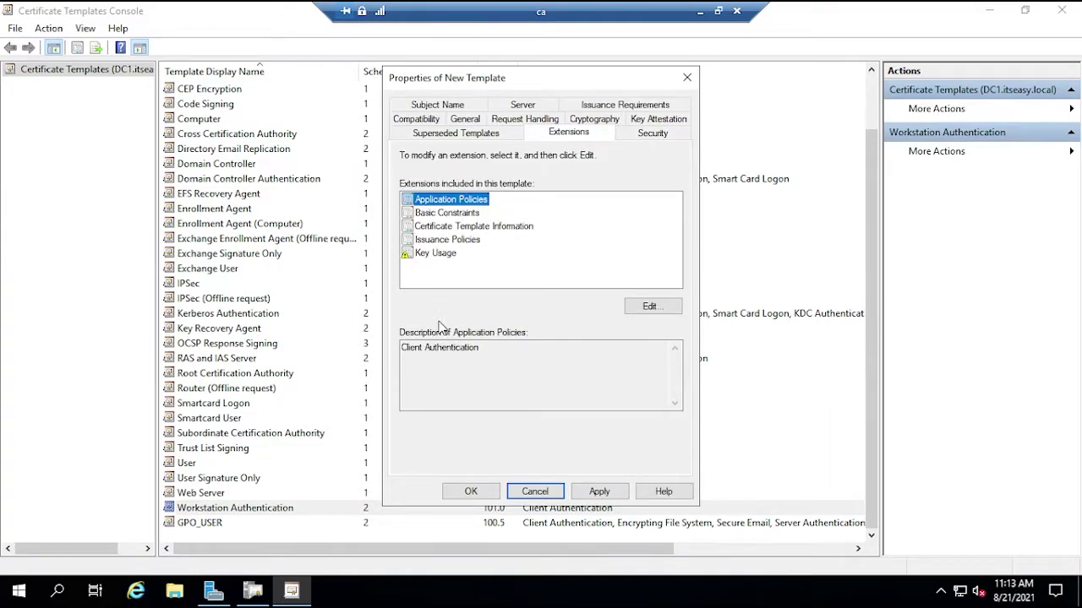
left_click(640, 307)
left_click(490, 337)
scroll(490, 337, "down", 12)
scroll(439, 286, "up", 3)
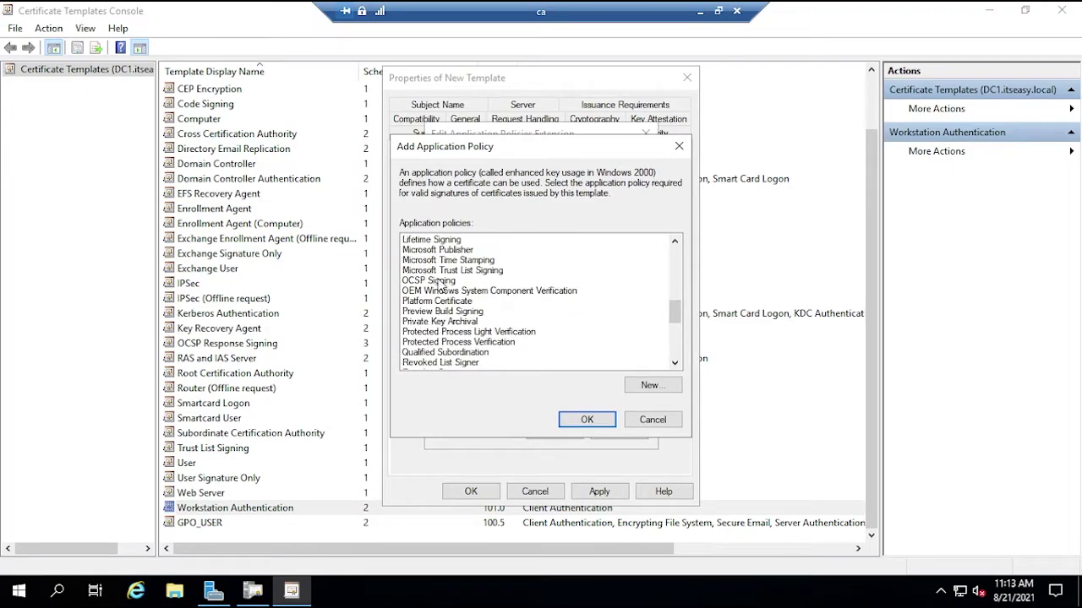
scroll(439, 286, "down", 3)
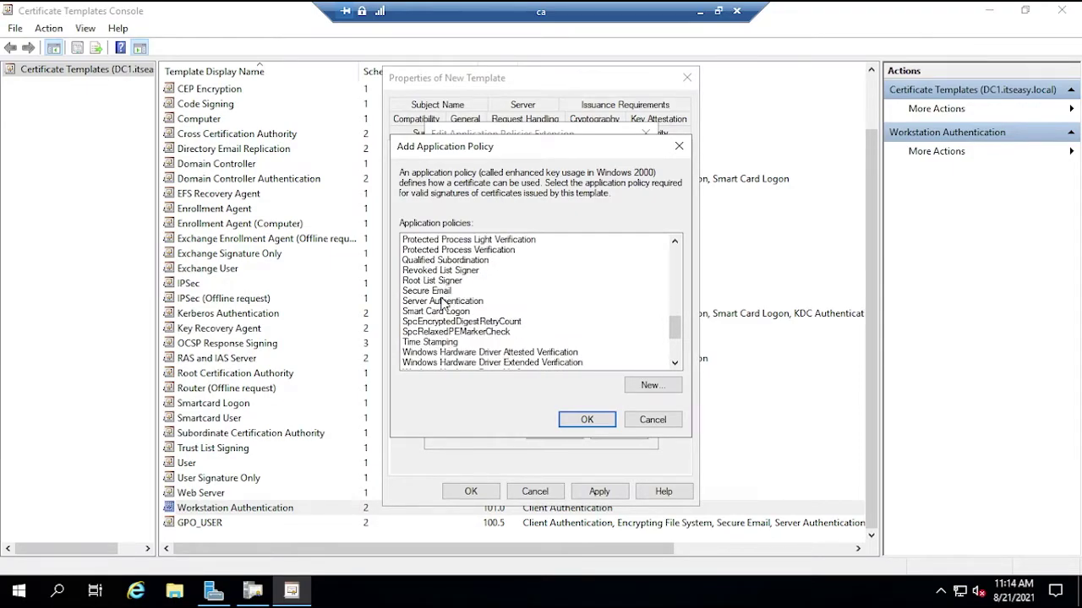
left_click(440, 301)
left_click(587, 419)
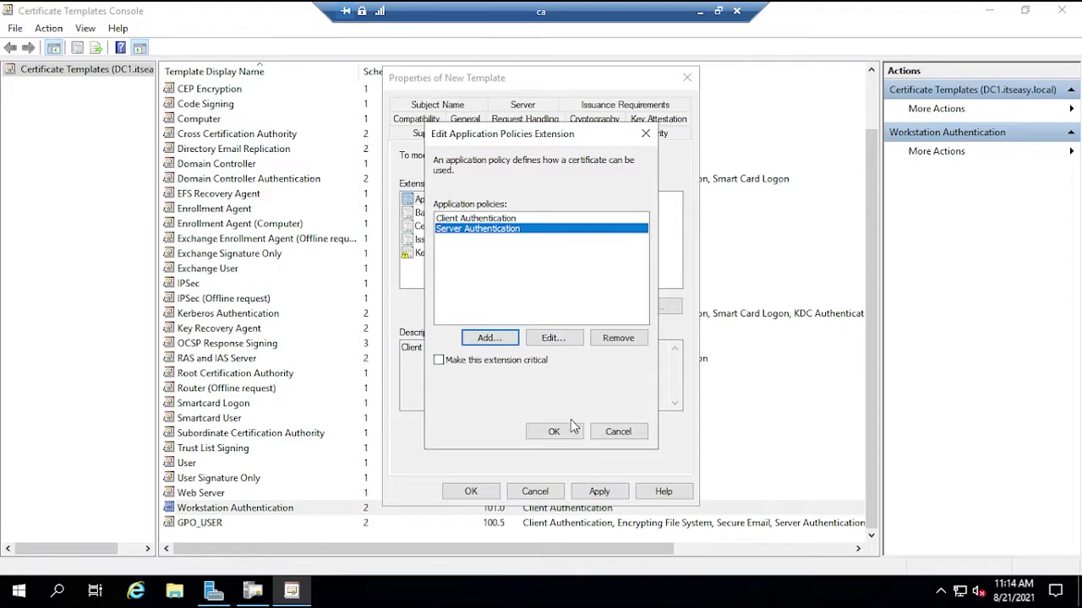
left_click(550, 430)
- Review the Subject Name, Server and Issuance tabs, save GPO_Computers, and close the console
left_click(485, 135)
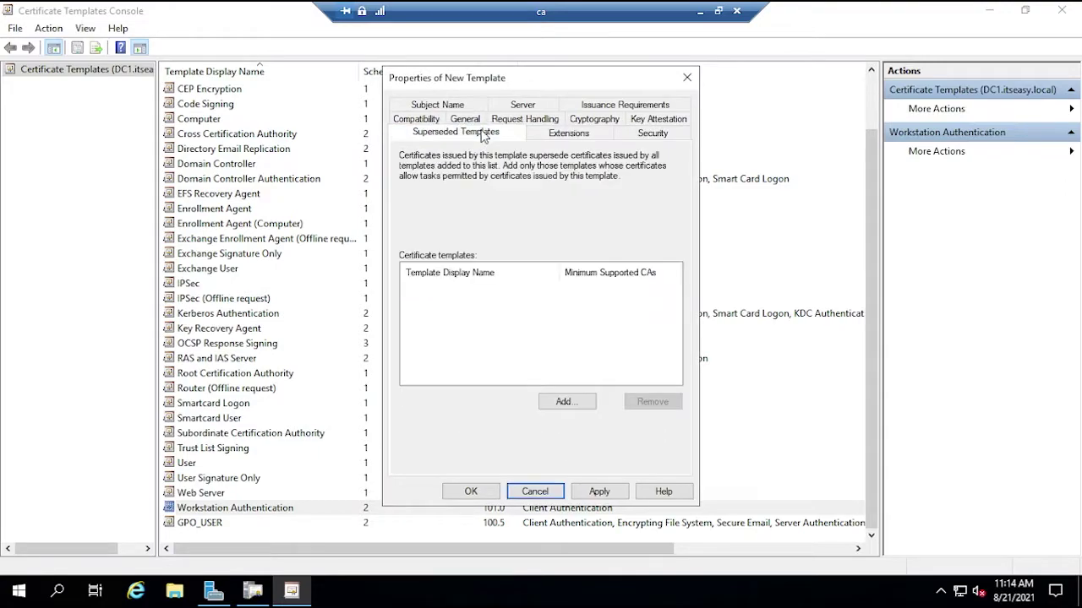
left_click(438, 105)
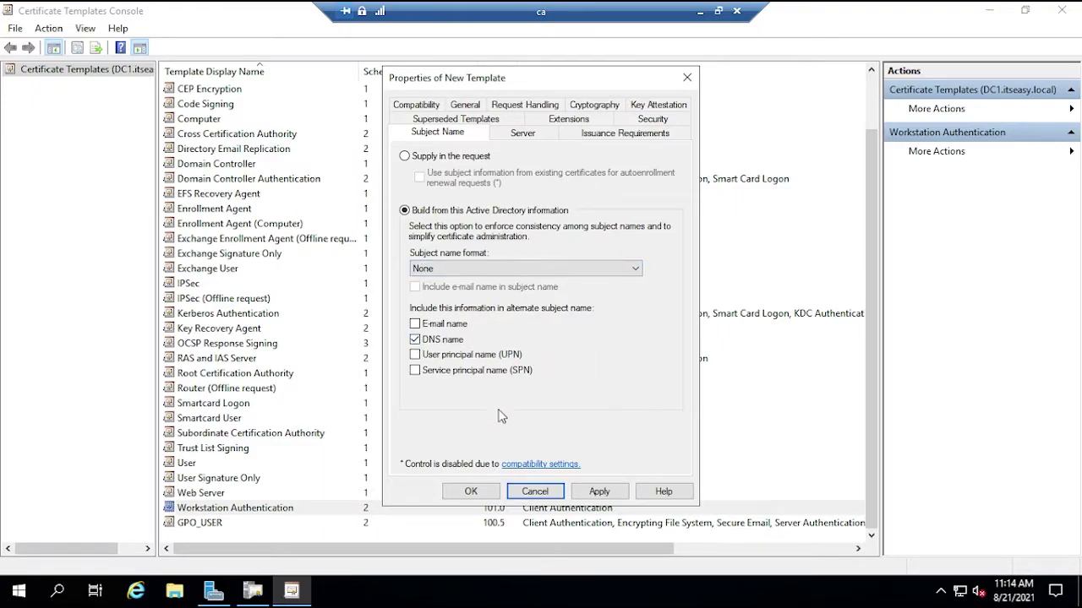
left_click(539, 136)
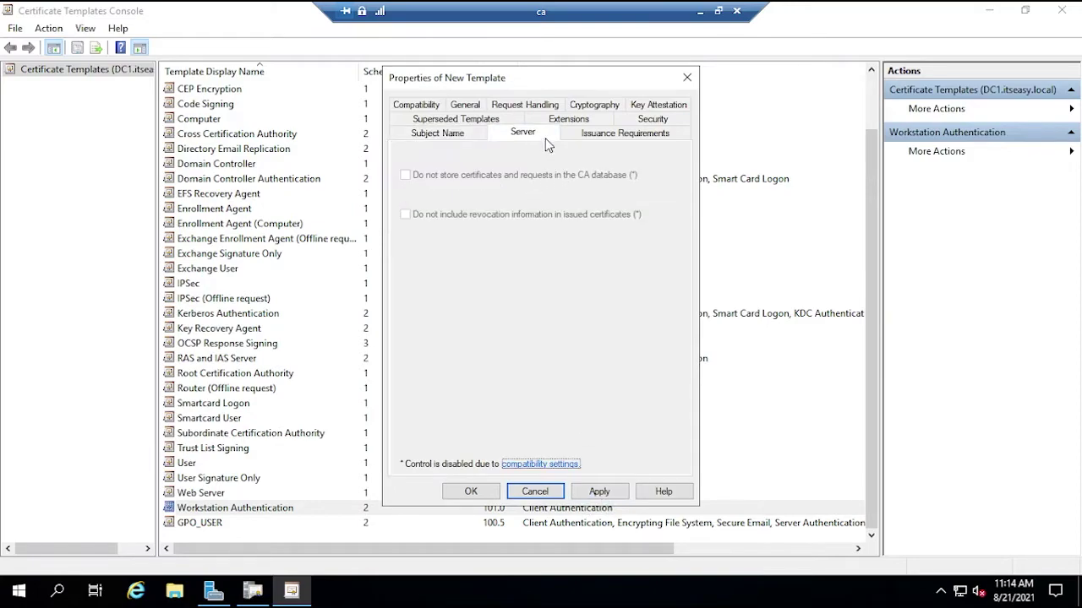
left_click(589, 133)
left_click(586, 497)
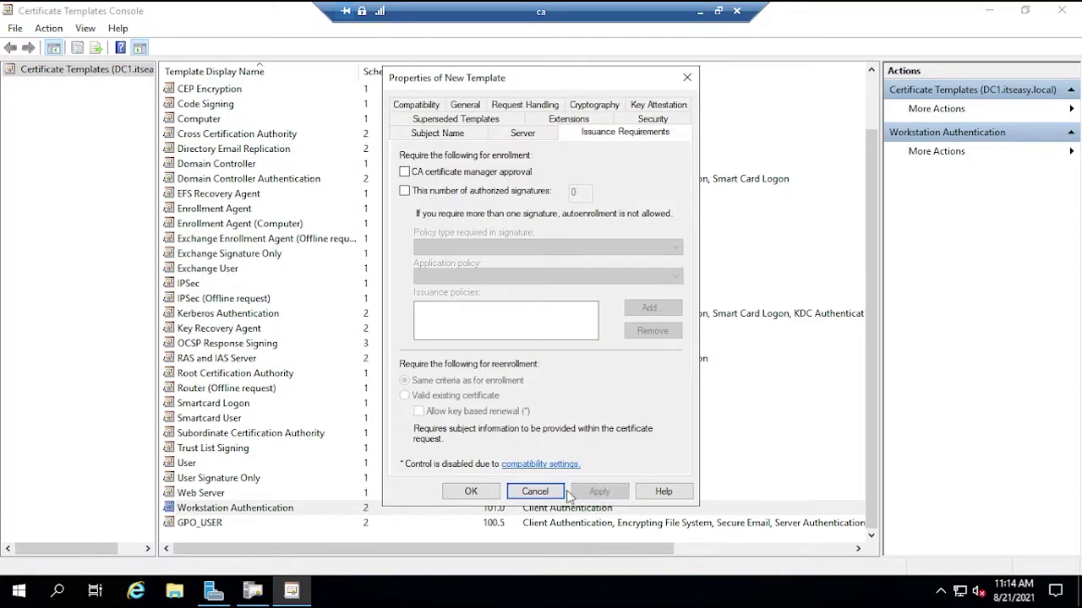
left_click(484, 493)
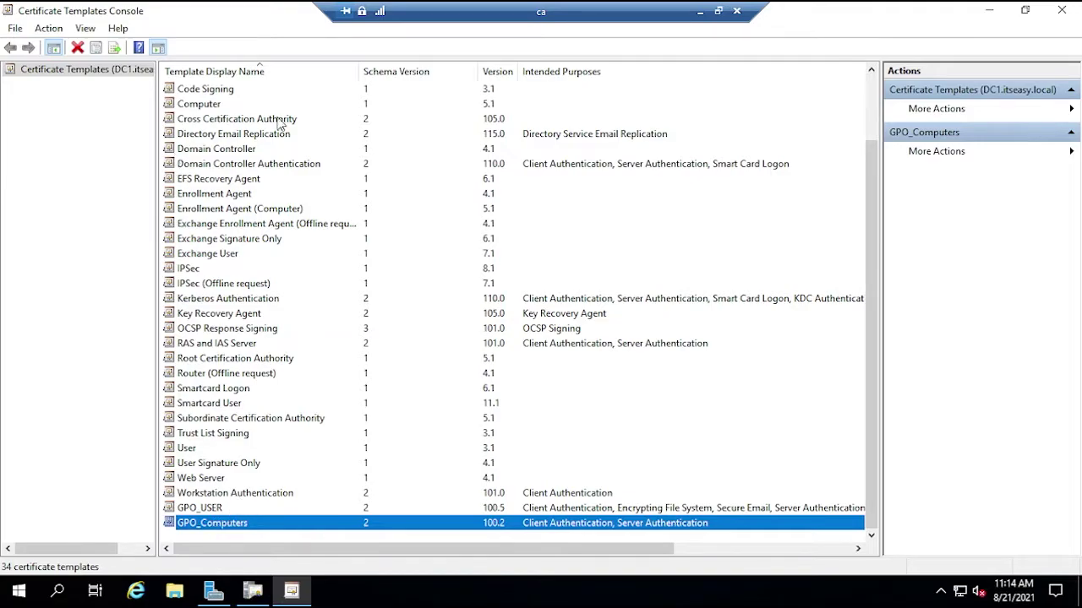
left_click(1061, 10)
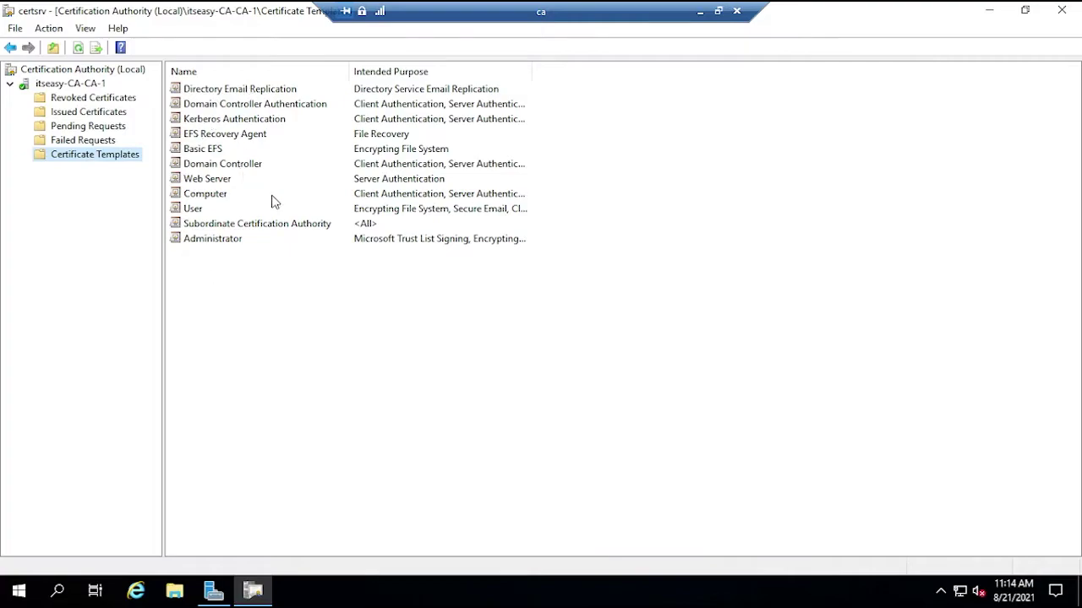
- Add GPO_Computers and GPO_USER as Certificate Templates to Issue on itseasy-CA-CA-1
right_click(78, 160)
mouse_move(130, 190)
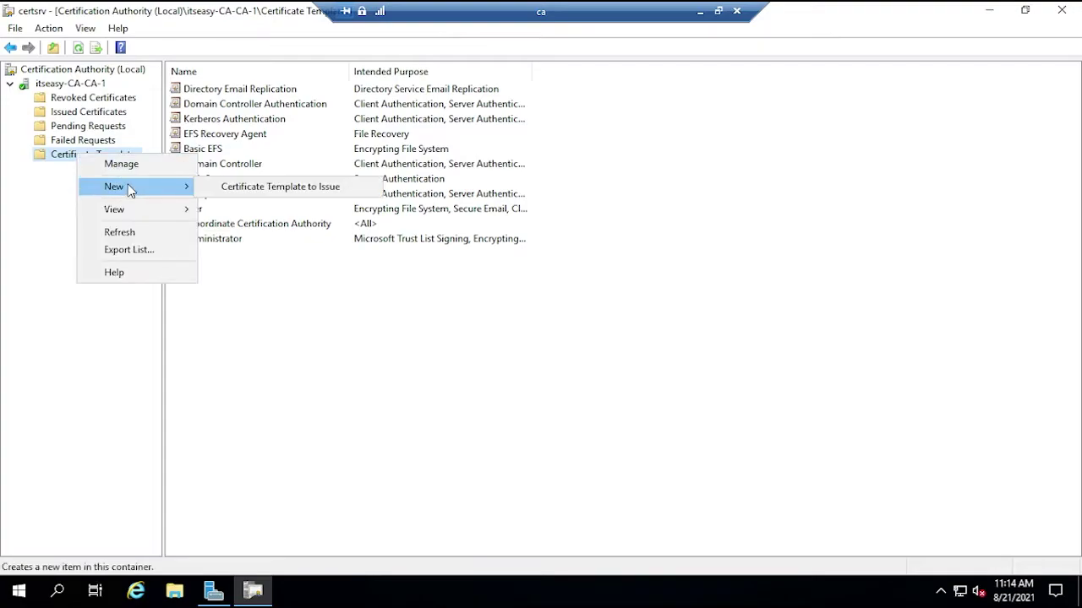
left_click(264, 187)
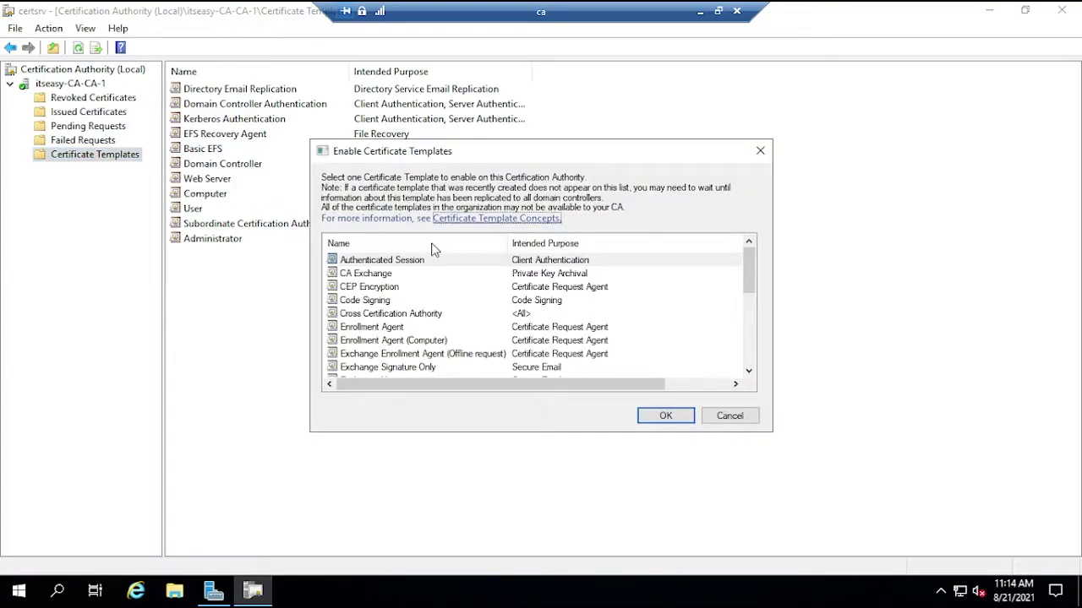
scroll(415, 319, "down", 2)
left_click(379, 315)
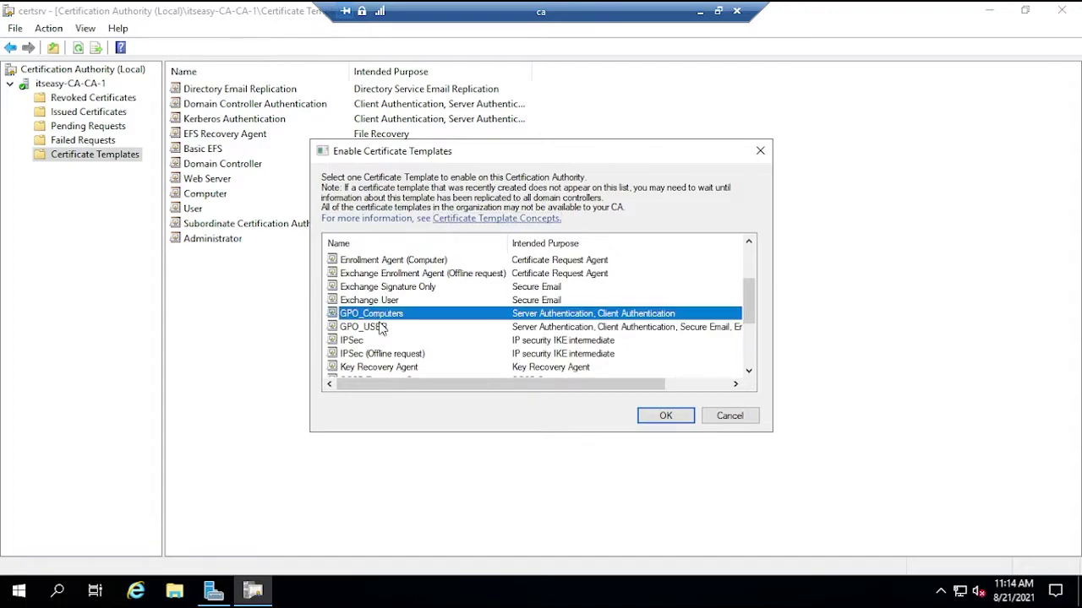
left_click(380, 328, "ctrl")
left_click(665, 415)
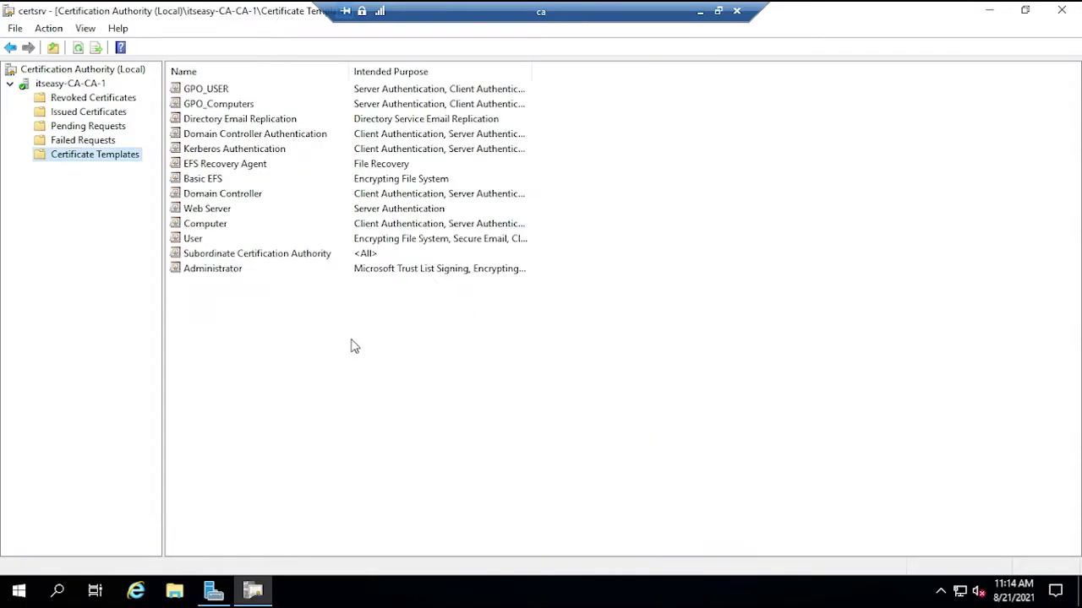
left_click(217, 103)
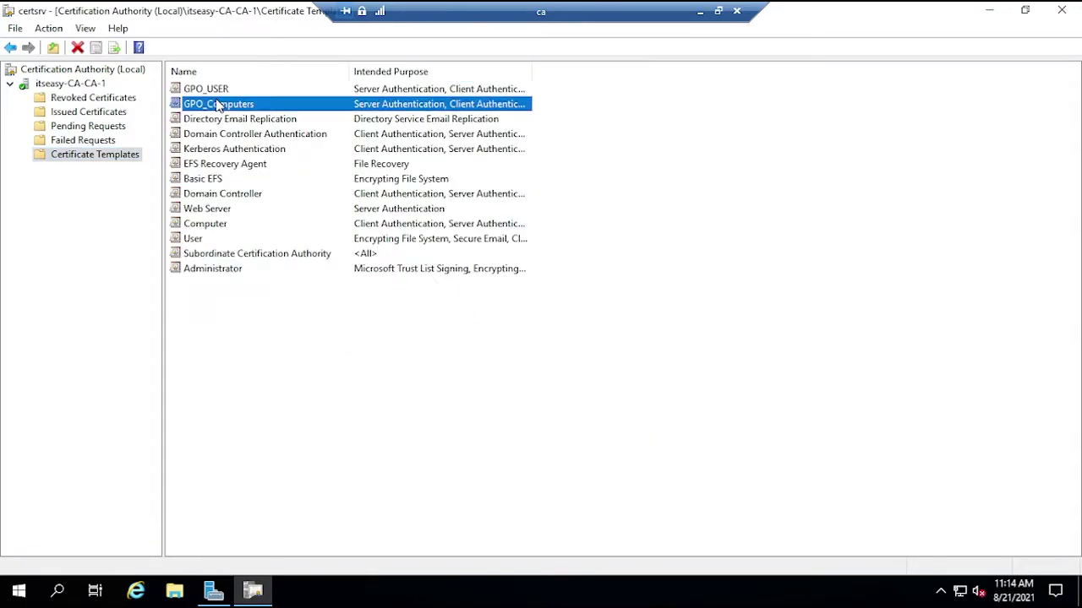
left_click(557, 407)
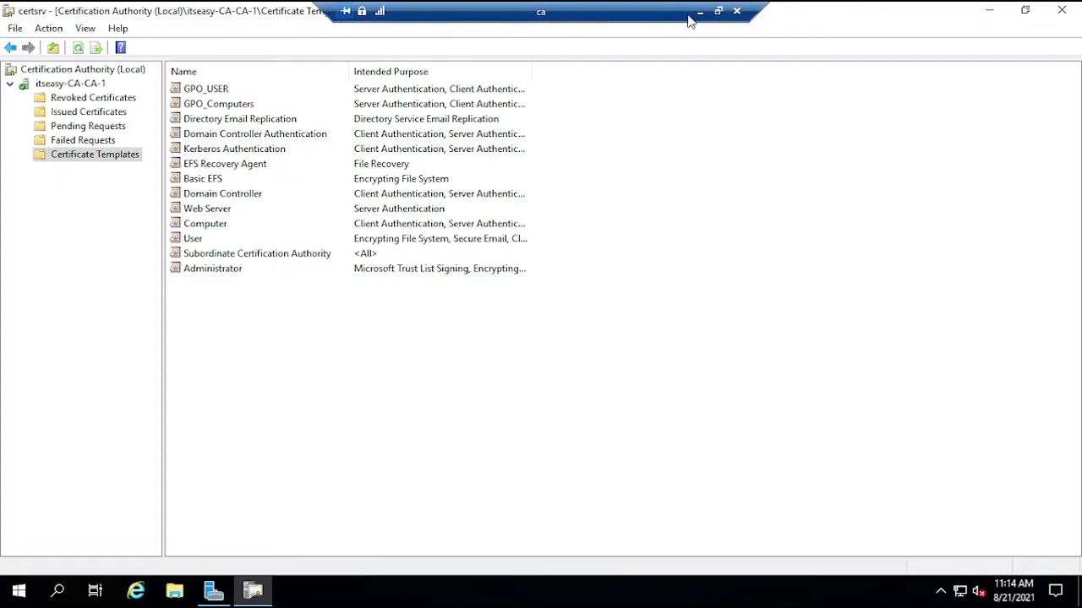
- Refresh the Issued Certificates list in the Certification Authority console
left_click(101, 114)
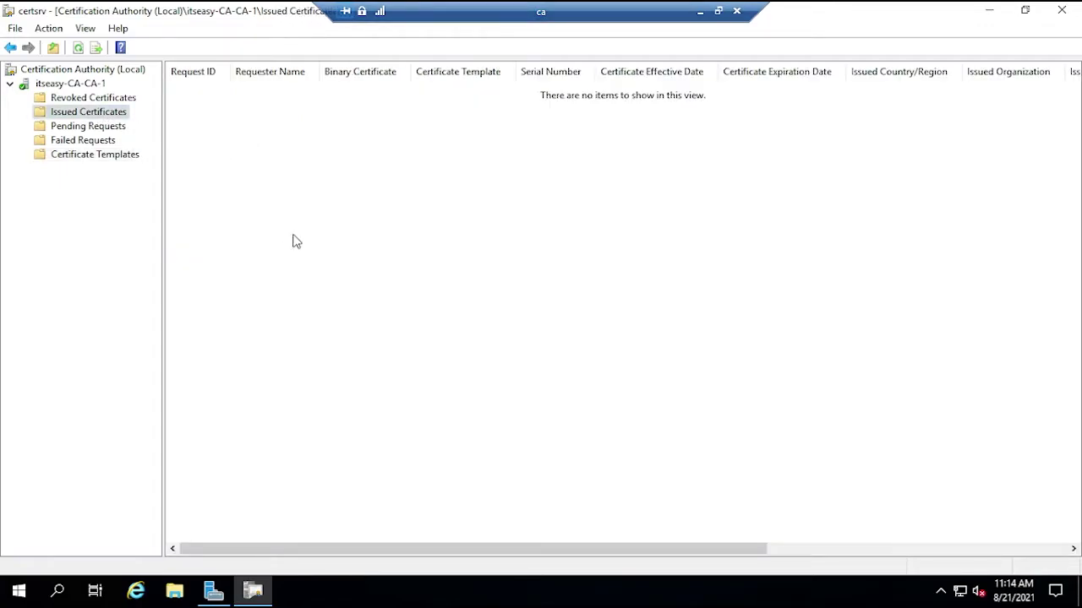
right_click(293, 242)
left_click(325, 245)
- In the dc1 remote session, run gpupdate /force from Command Prompt
left_click(700, 12)
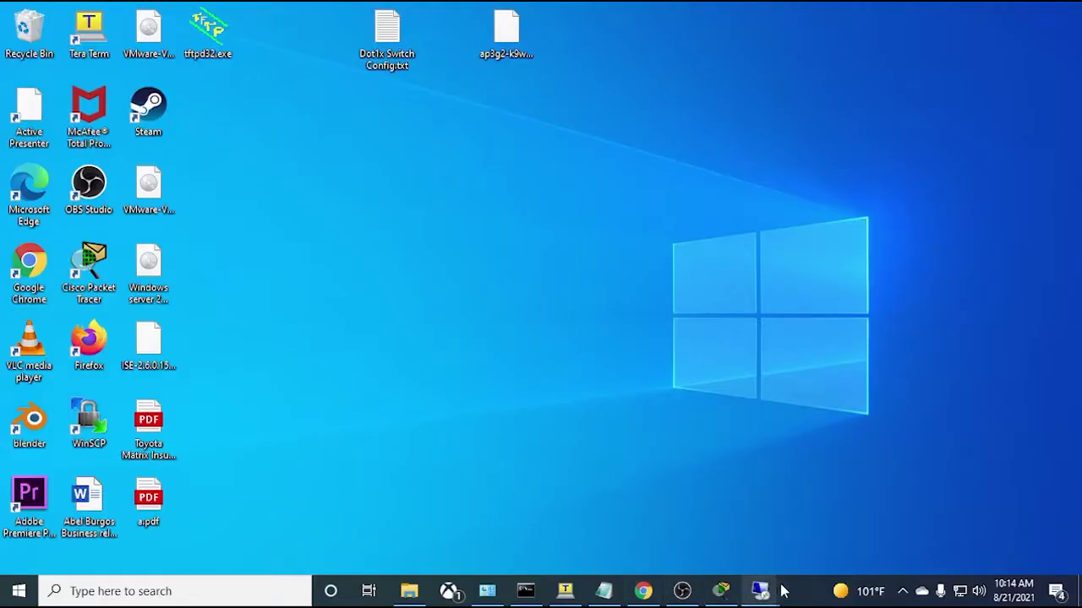
mouse_move(777, 592)
left_click(684, 530)
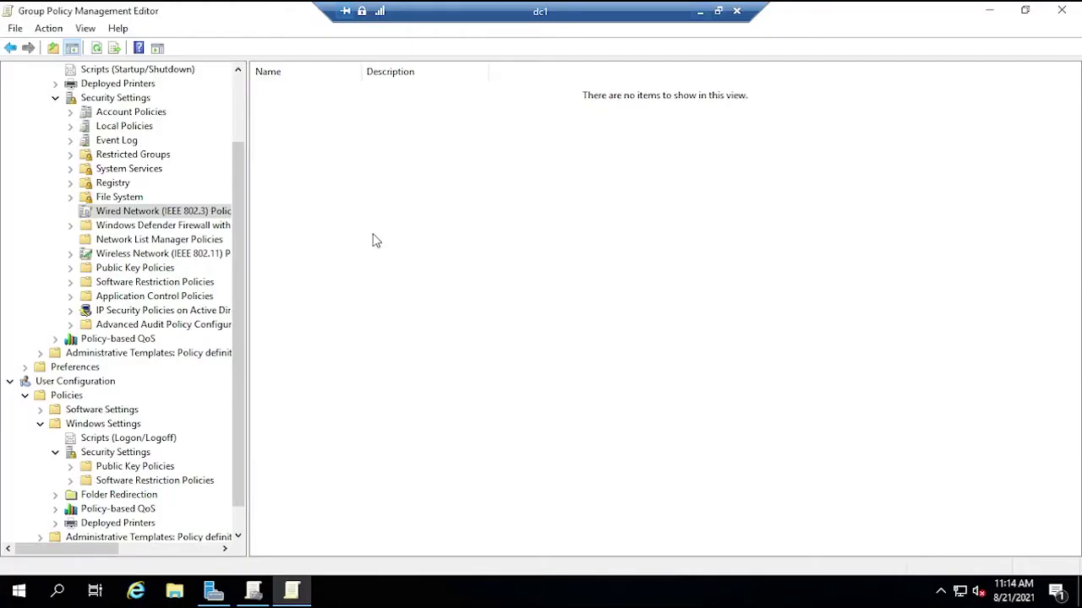
left_click(19, 591)
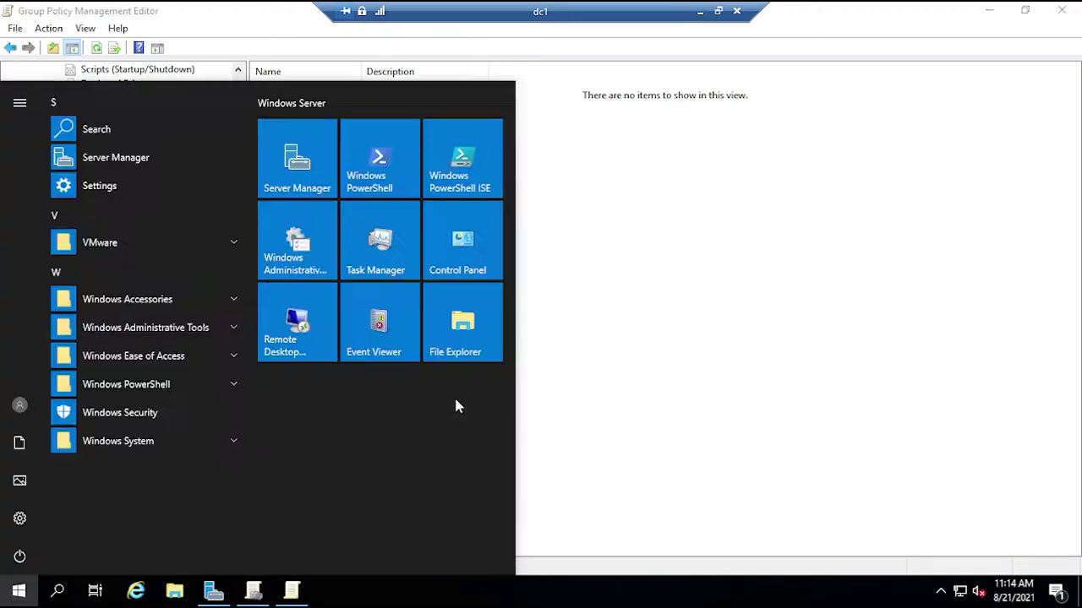
type("cmd")
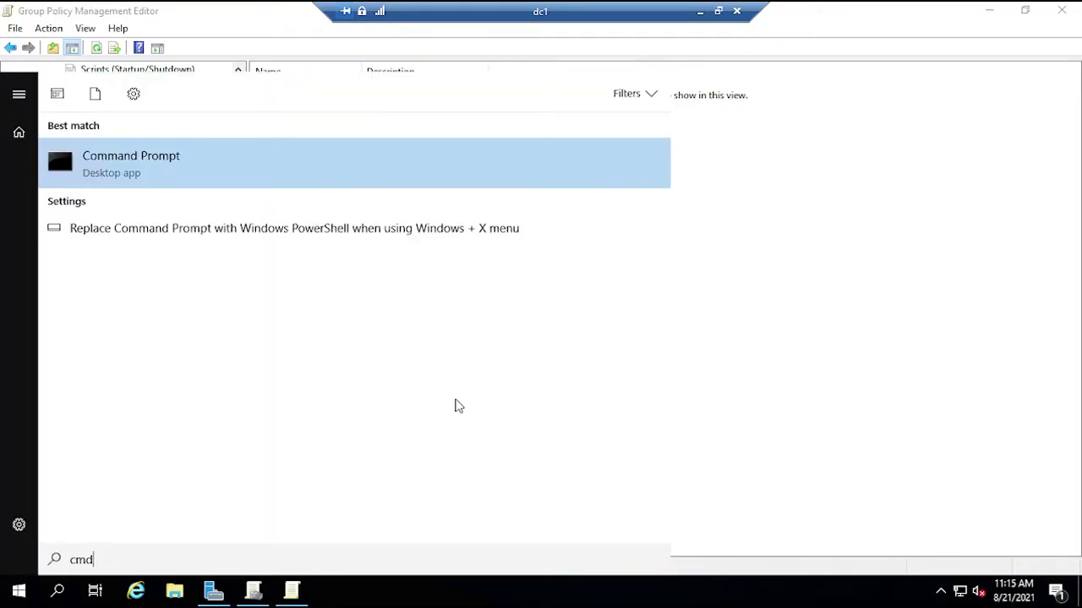
key("Return")
type("gp")
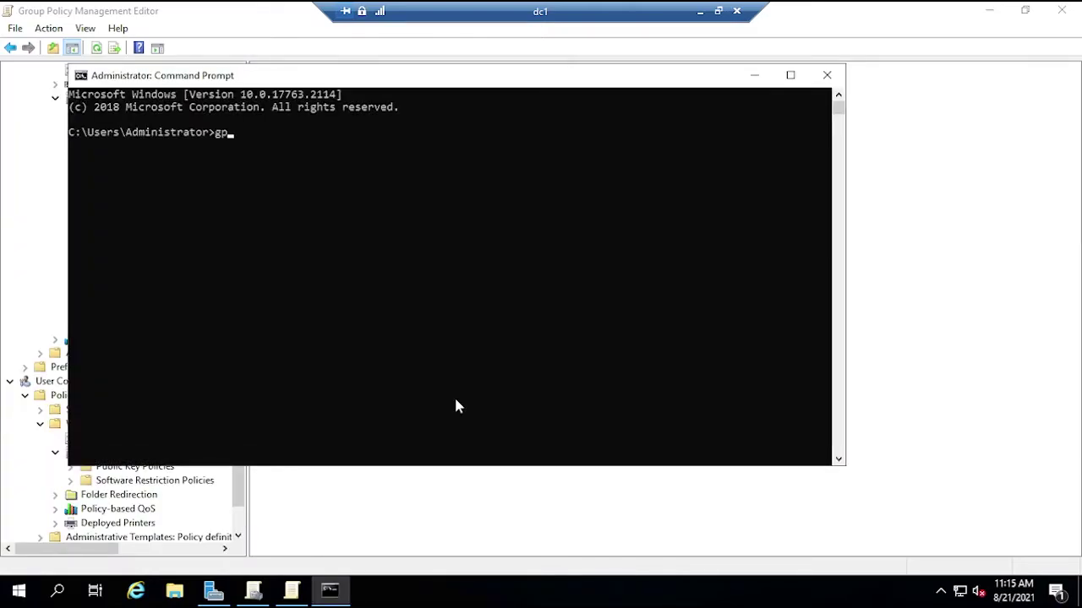
type("update /force")
key("Return")
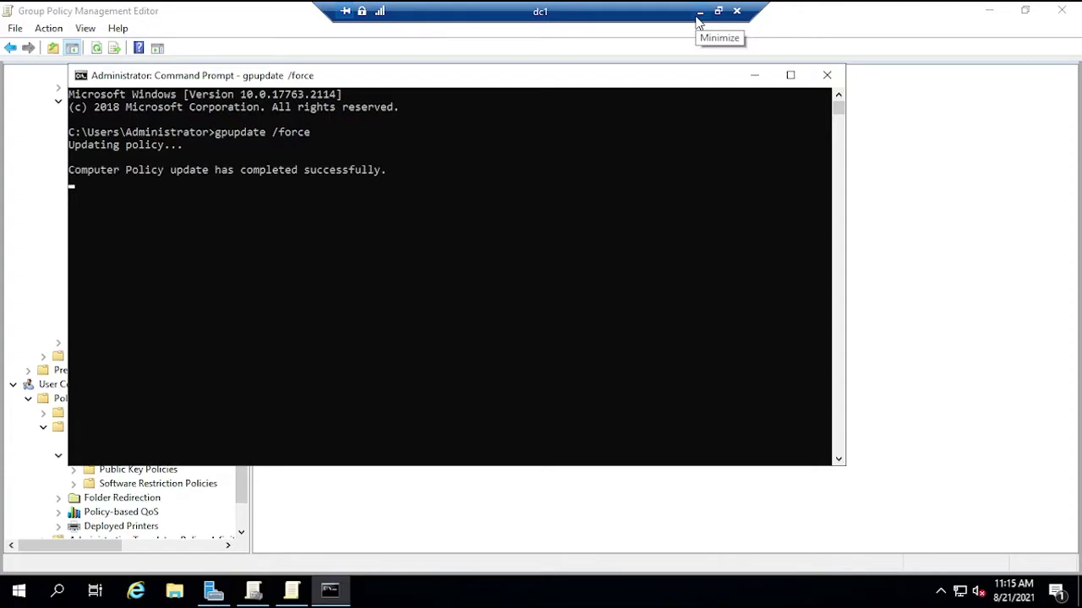
- On the ca server, refresh Issued Certificates and widen the Requester Name and Certificate Template columns
left_click(696, 12)
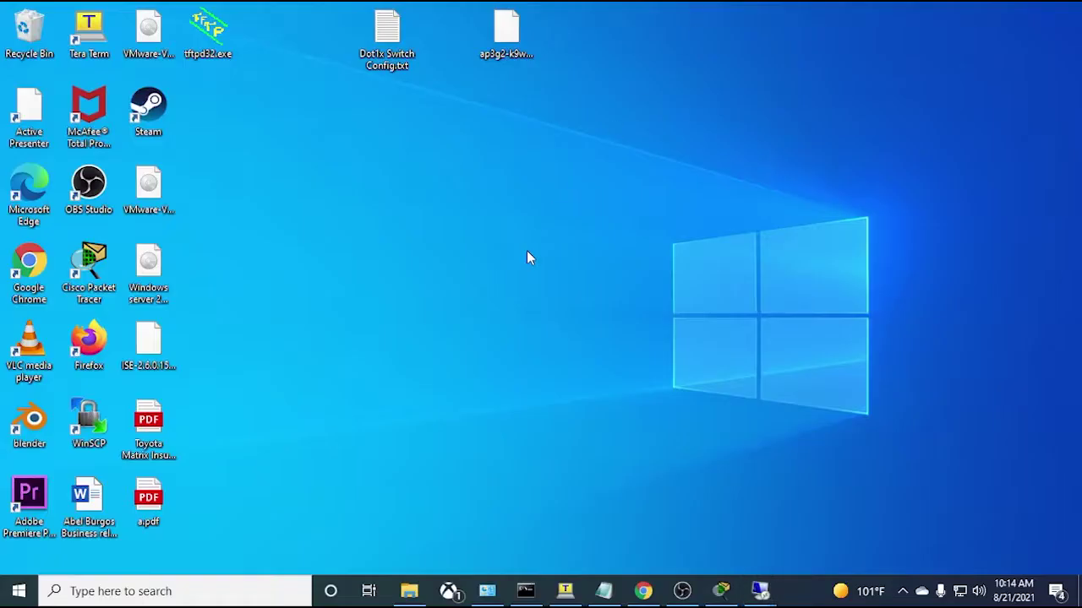
mouse_move(760, 590)
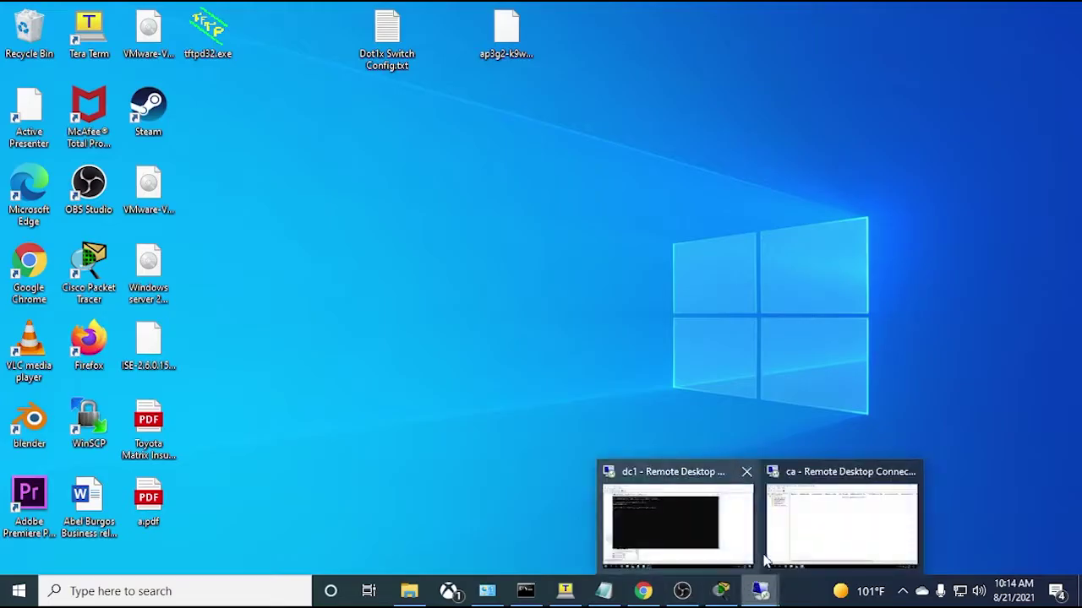
left_click(813, 519)
right_click(361, 290)
left_click(383, 297)
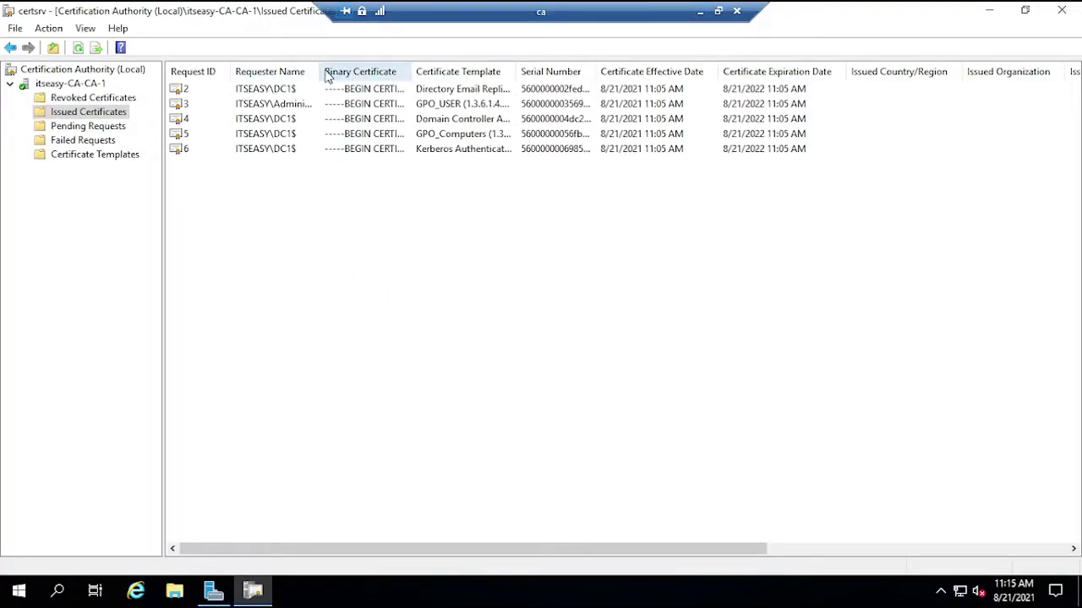
left_click_drag(318, 71, 424, 67)
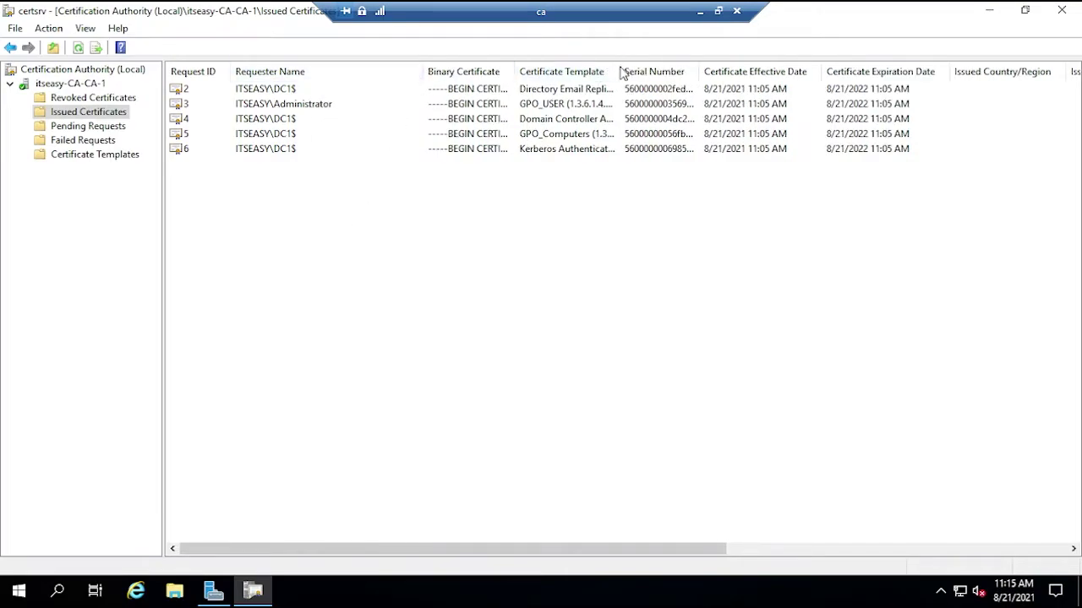
left_click_drag(618, 71, 824, 52)
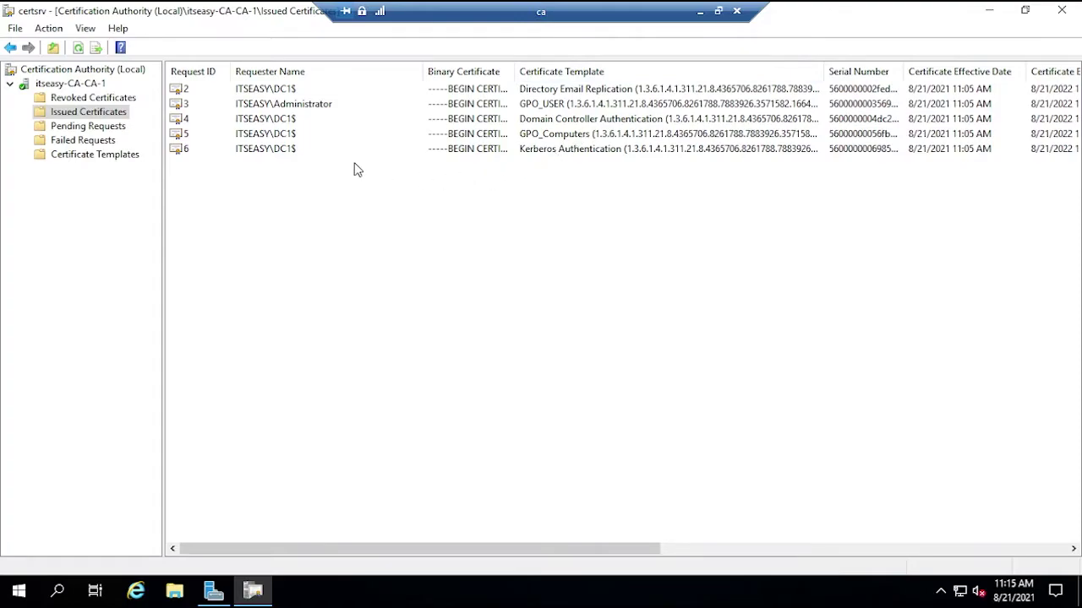
- Inspect the issued certificates, including the GPO_Computers and GPO_USER ones
left_click(553, 89)
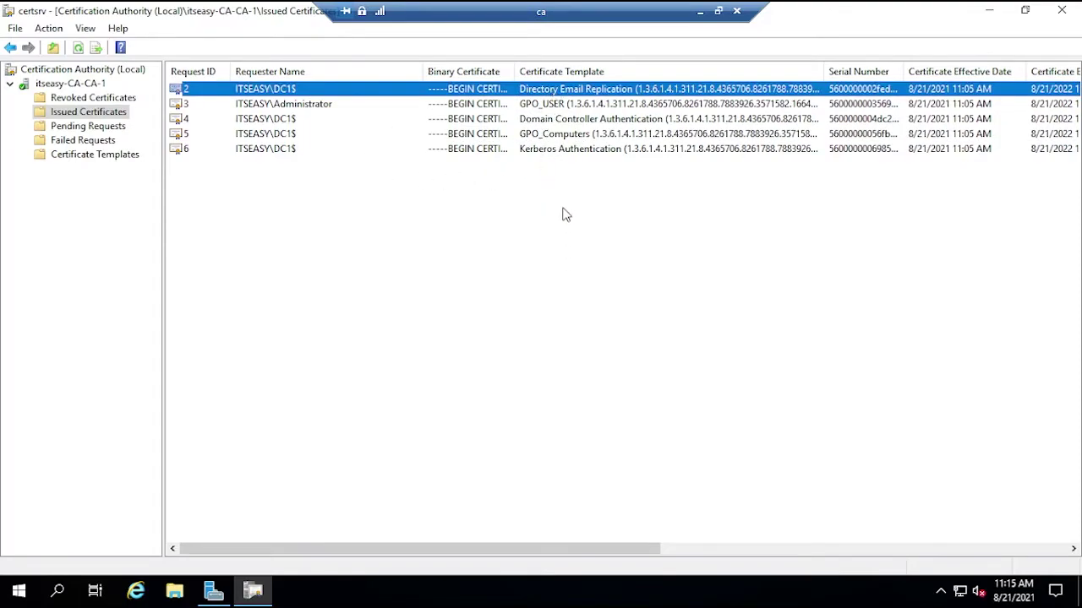
left_click(565, 119)
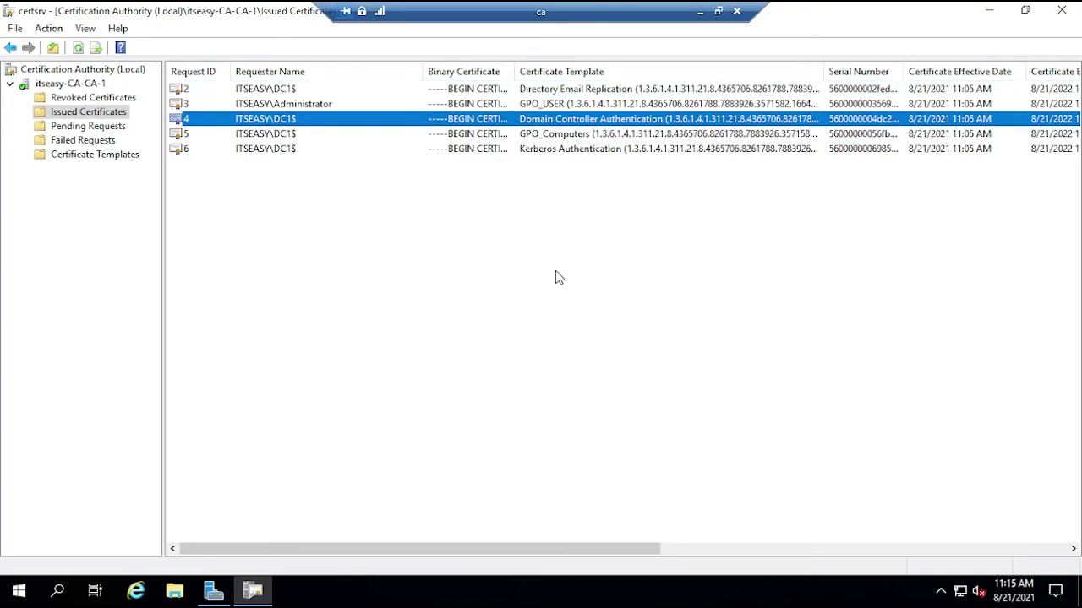
left_click(574, 151)
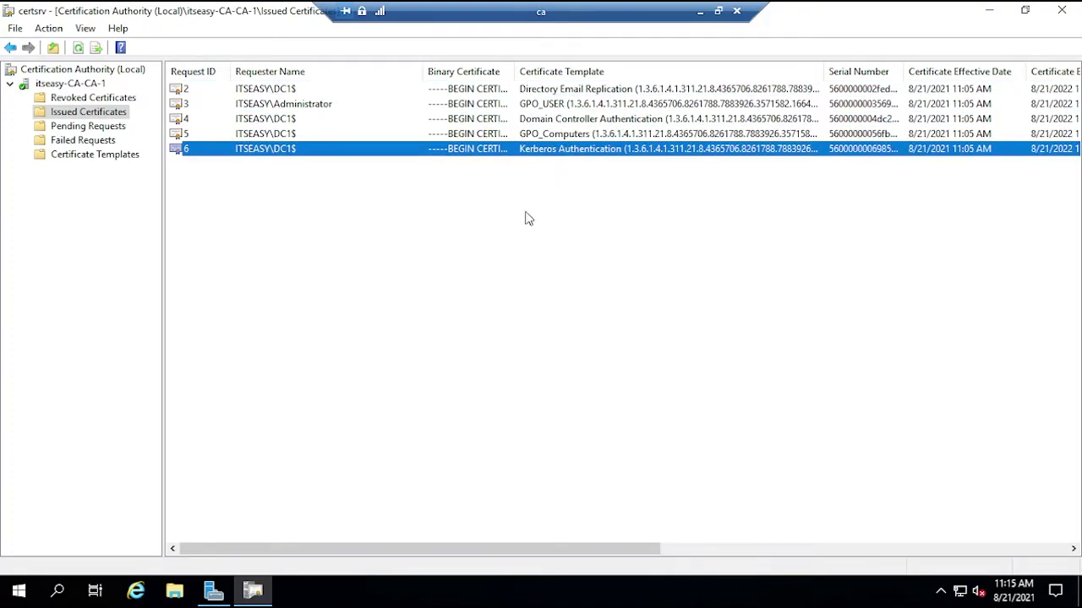
left_click(555, 136)
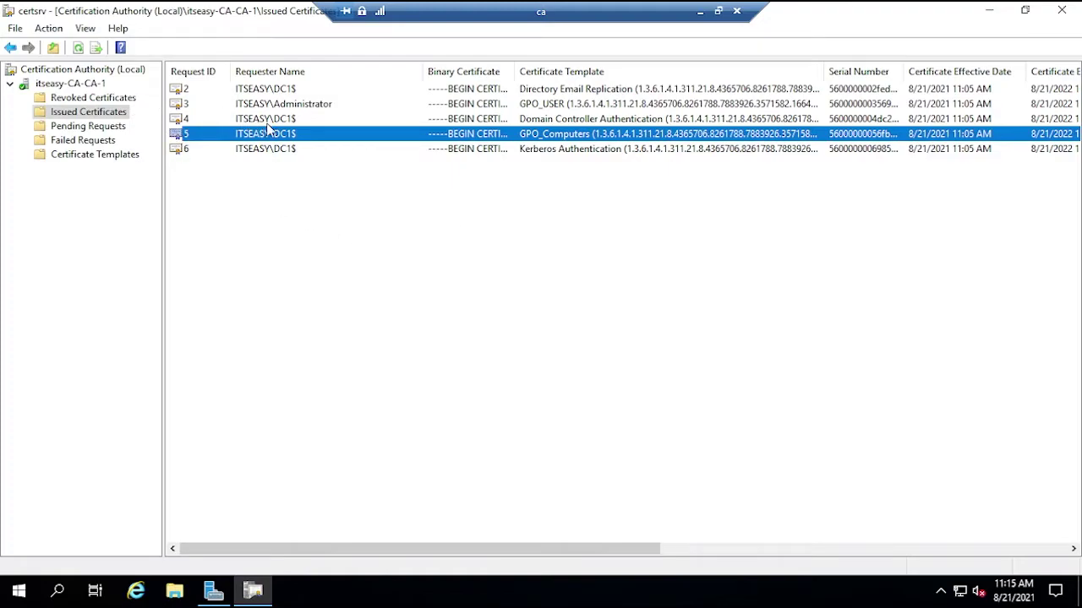
left_click(303, 105)
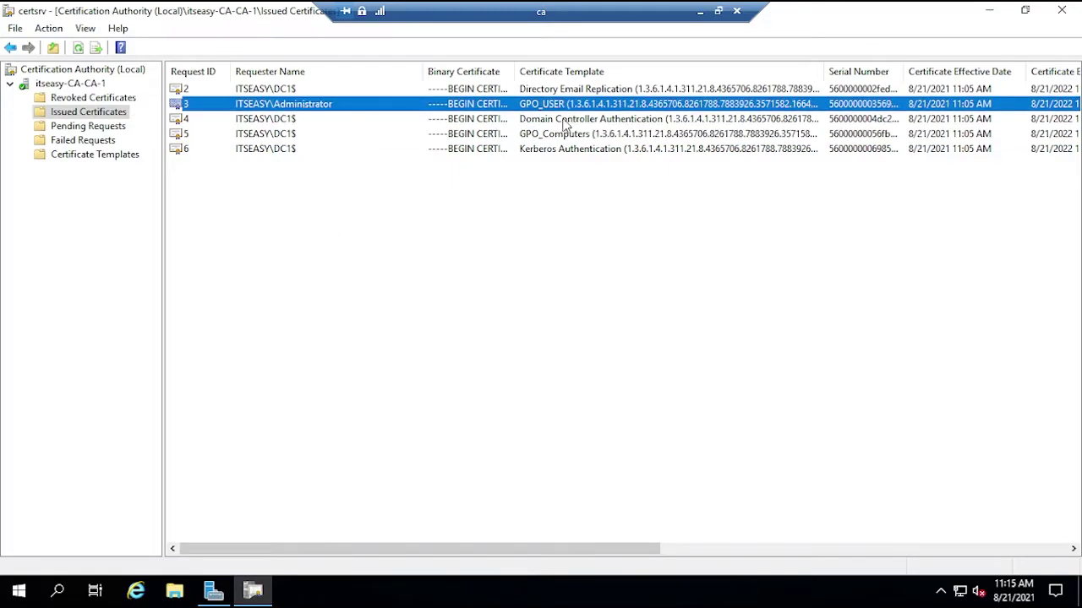
left_click_drag(480, 554, 439, 536)
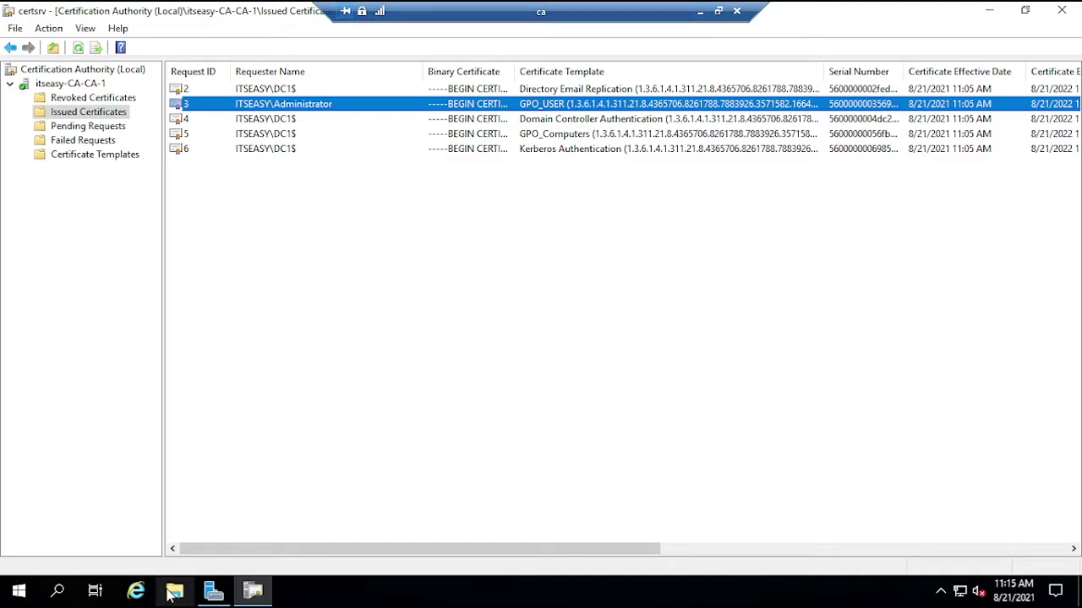
- Run gpupdate /force from a Command Prompt
left_click(23, 594)
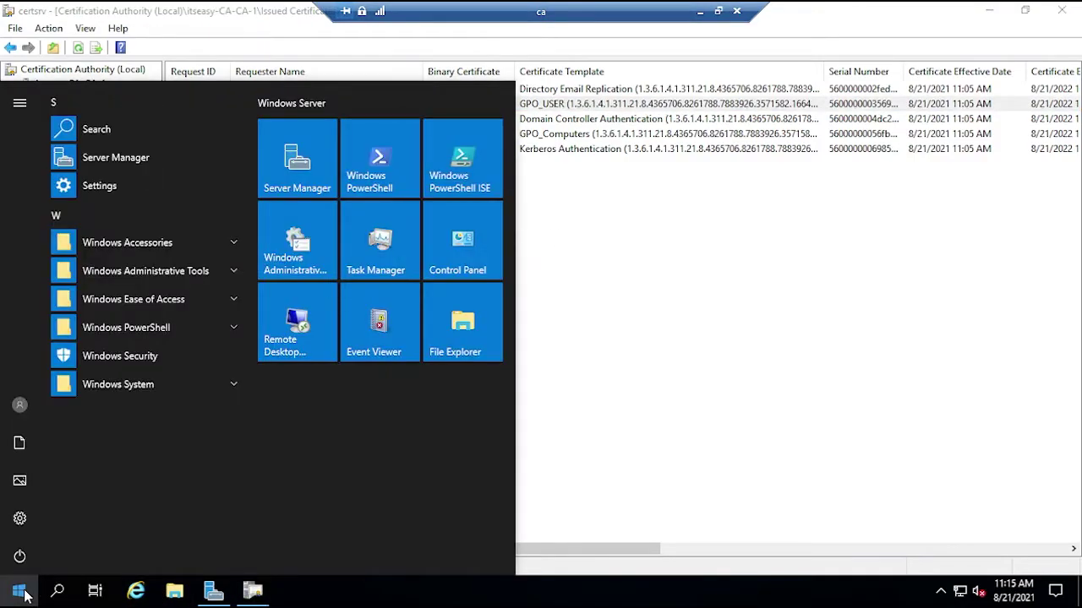
type("cmd")
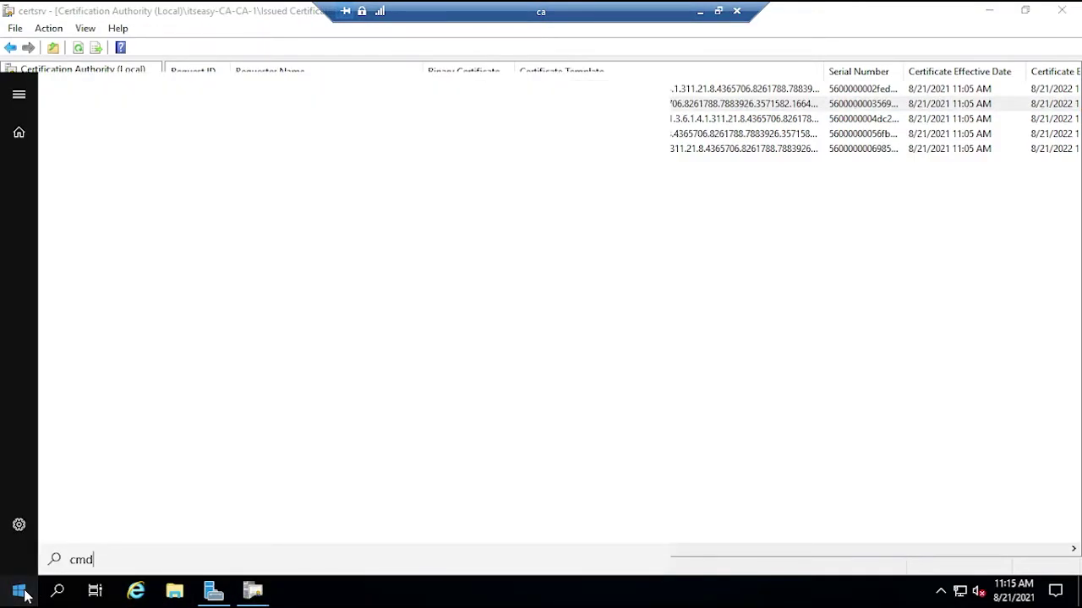
key("Return")
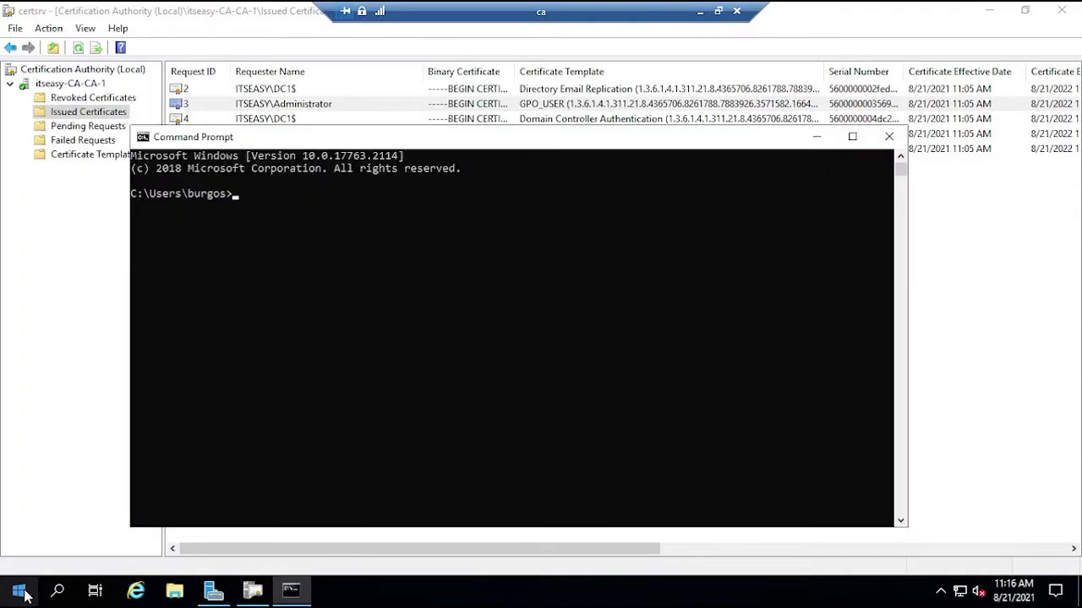
type("gpupdate /force")
key("Return")
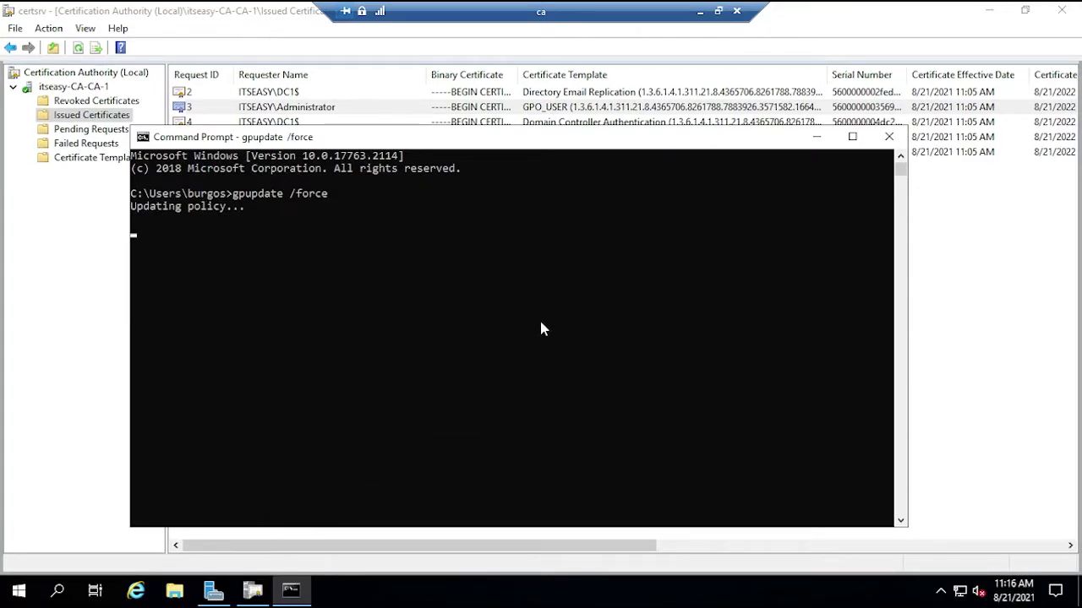
- Refresh Issued Certificates and check the new ITSEASY\CA$ and row 8 GPO_USER certificates
left_click(818, 139)
right_click(399, 330)
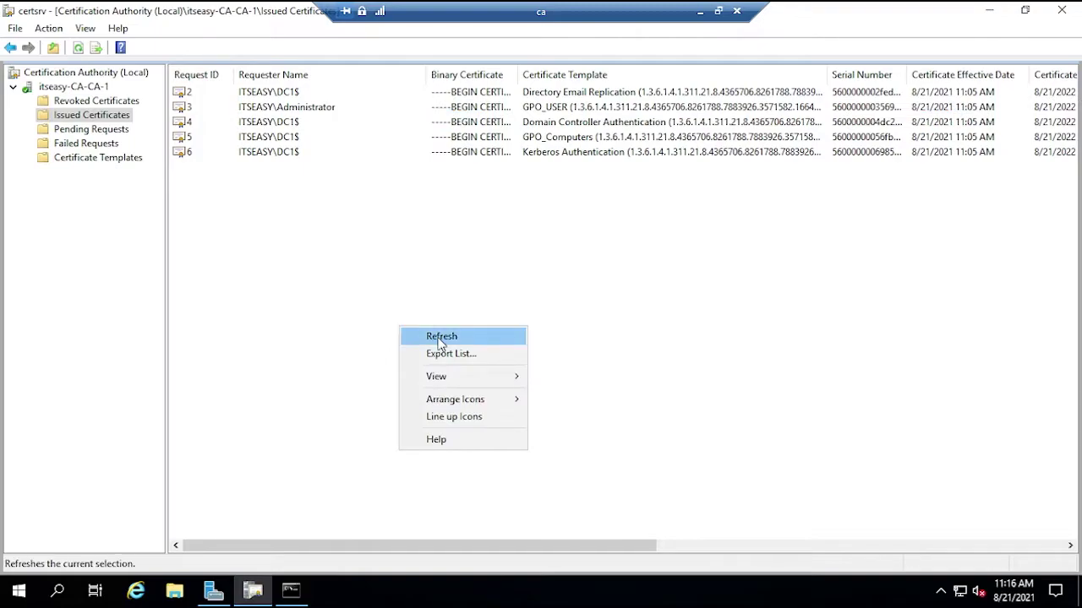
left_click(441, 337)
left_click_drag(421, 76, 579, 76)
left_click(319, 166)
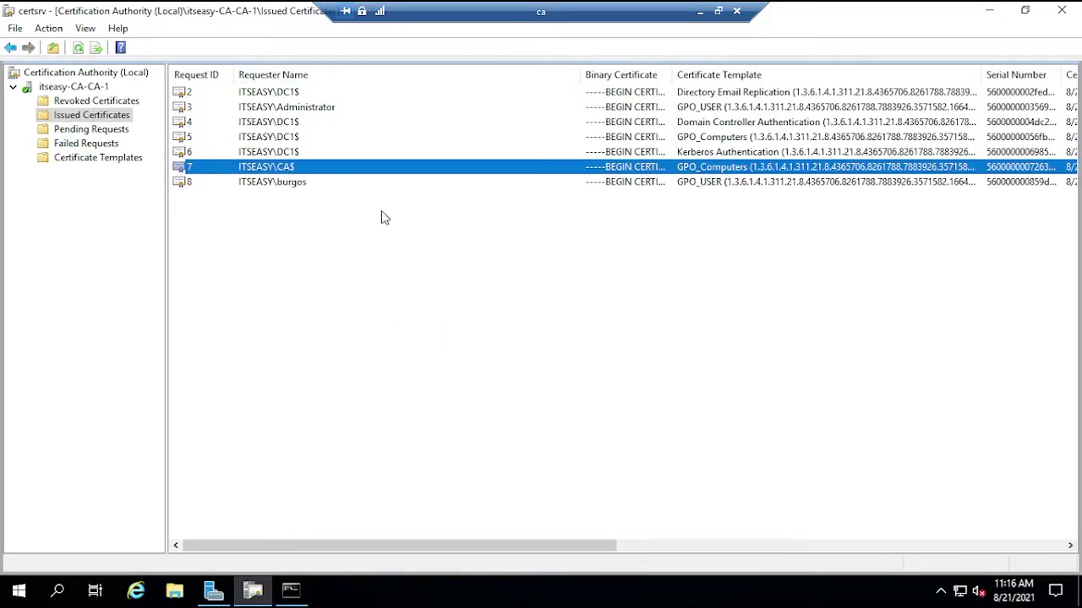
left_click(280, 183)
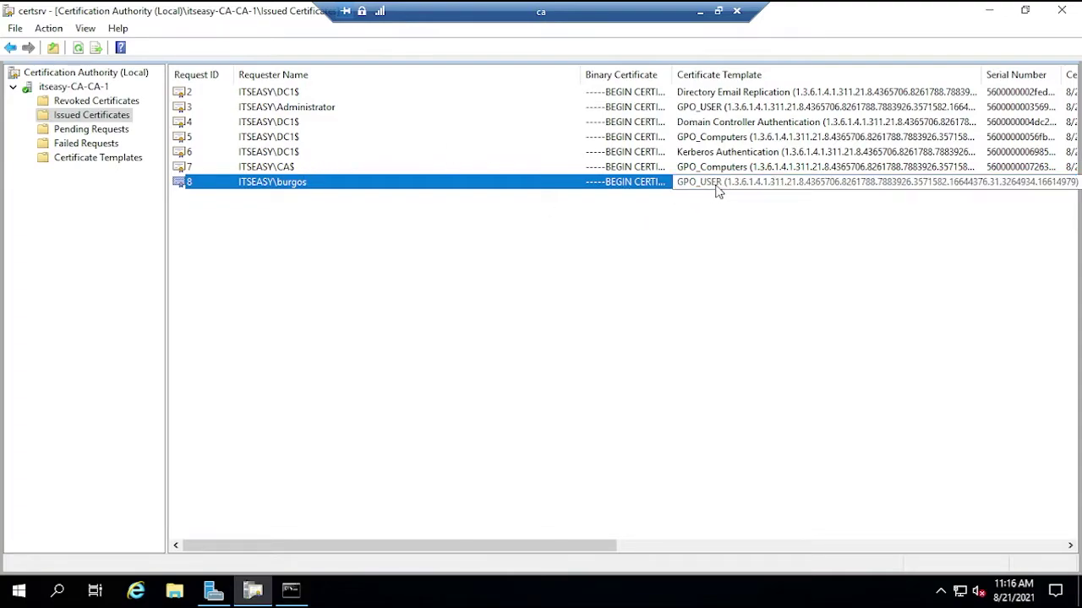
left_click(606, 307)
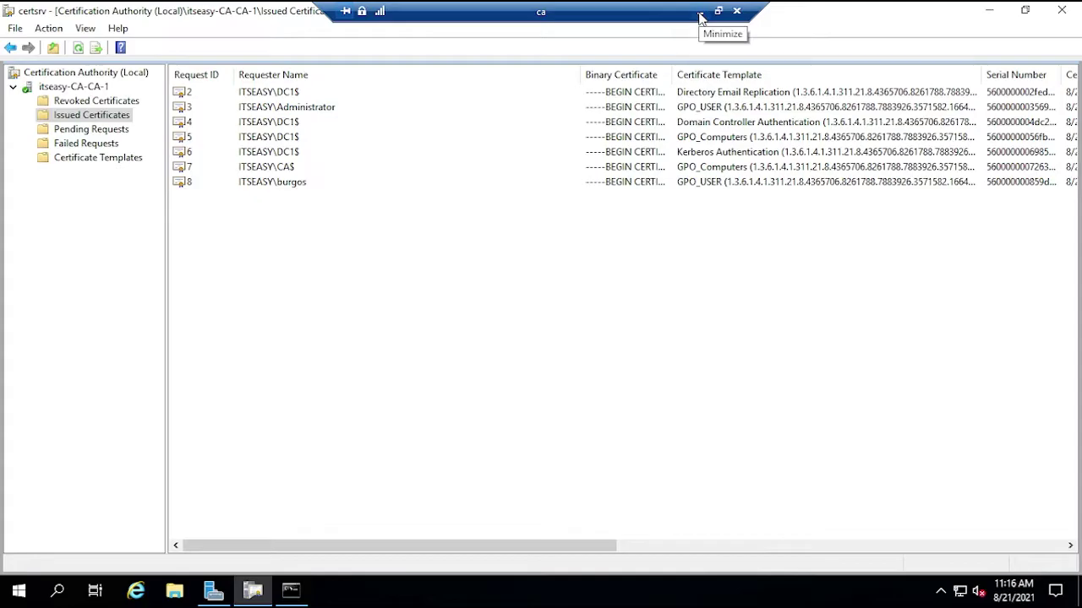
left_click(700, 11)
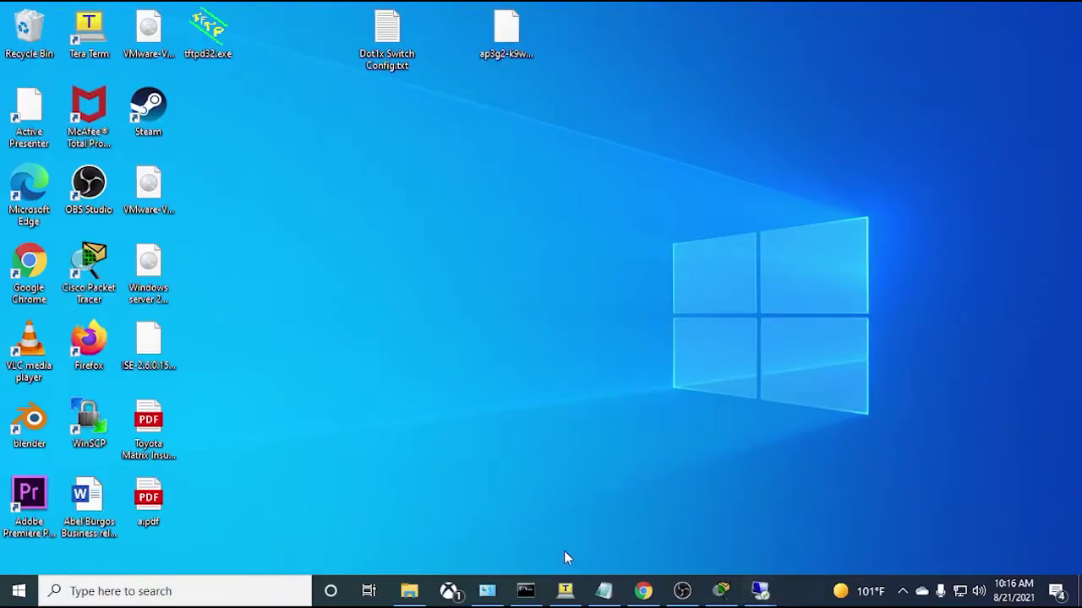
- Look over Server0 in the Packet Tracer topology, then get a fresh SWITCH-001# prompt
left_click(721, 591)
left_click_drag(647, 133, 478, 250)
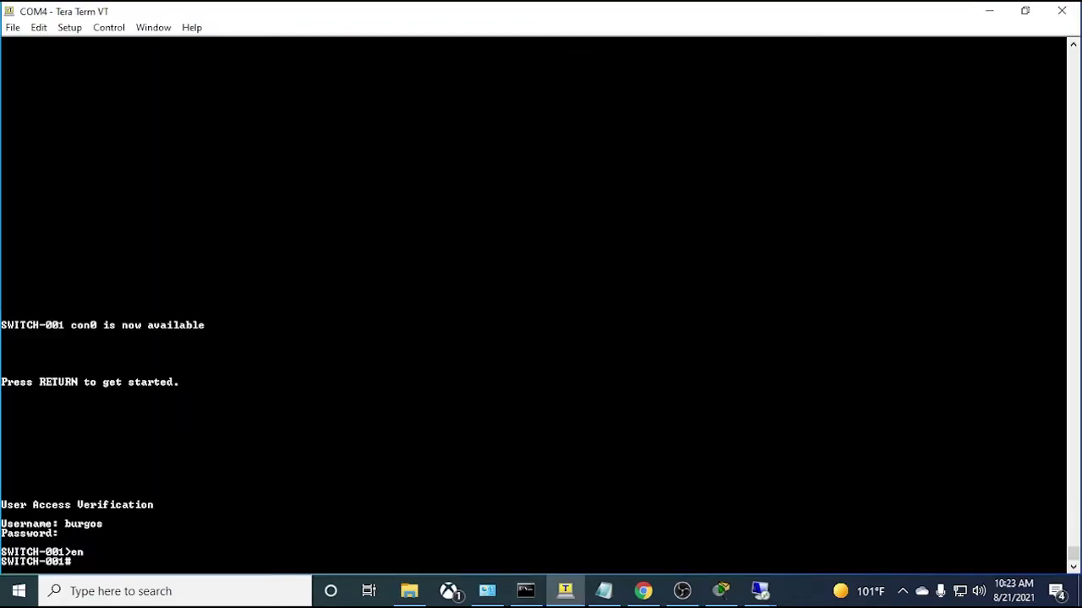
key("Return")
key("Return")
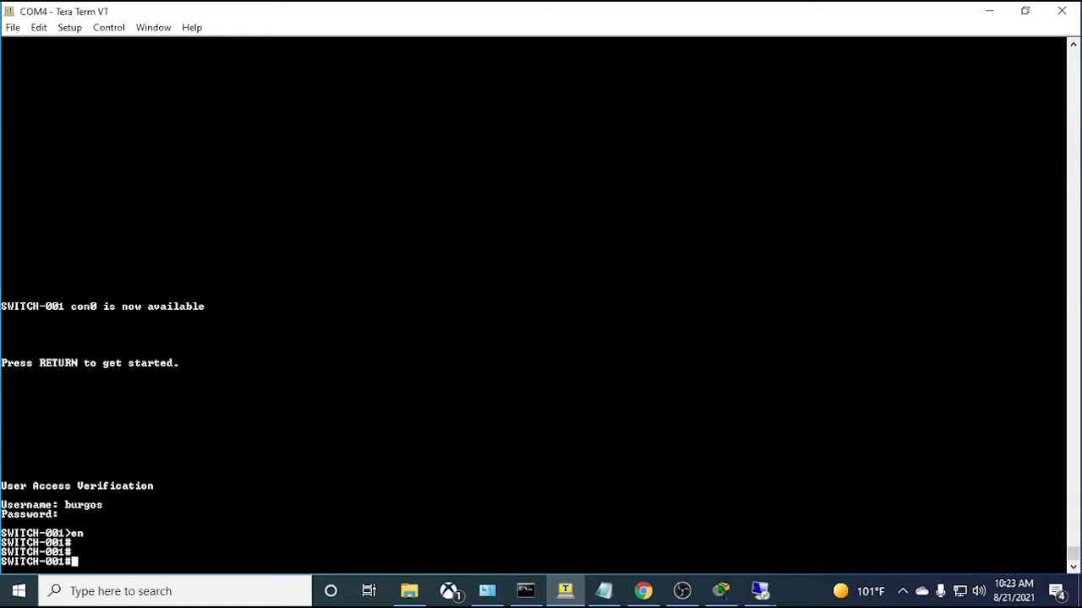
- Select the three RADIUS-ISE server-group lines in the Notepad template
left_click(603, 591)
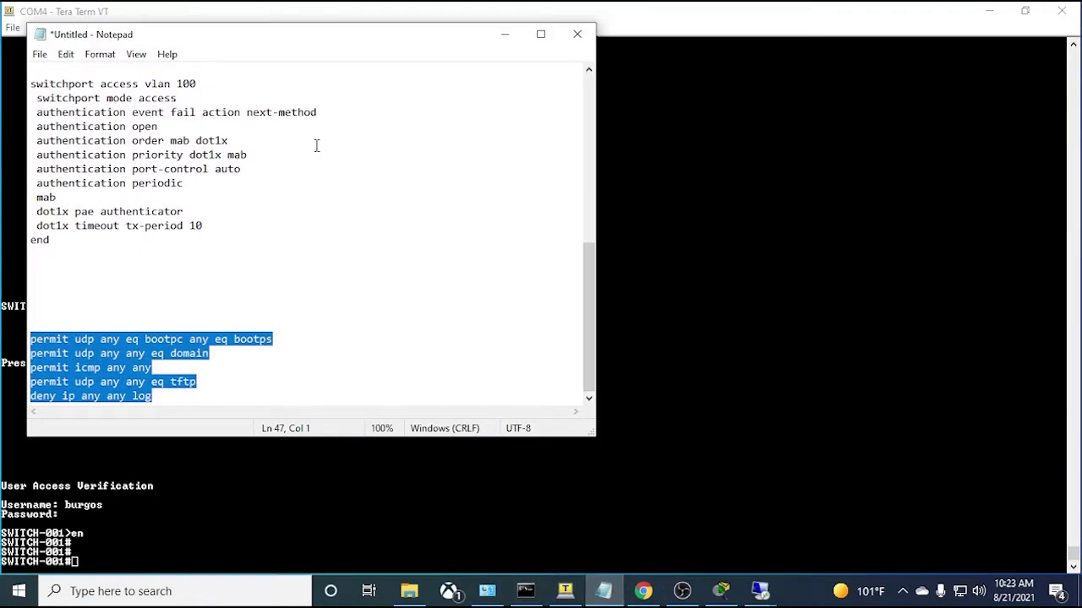
left_click_drag(300, 40, 634, 117)
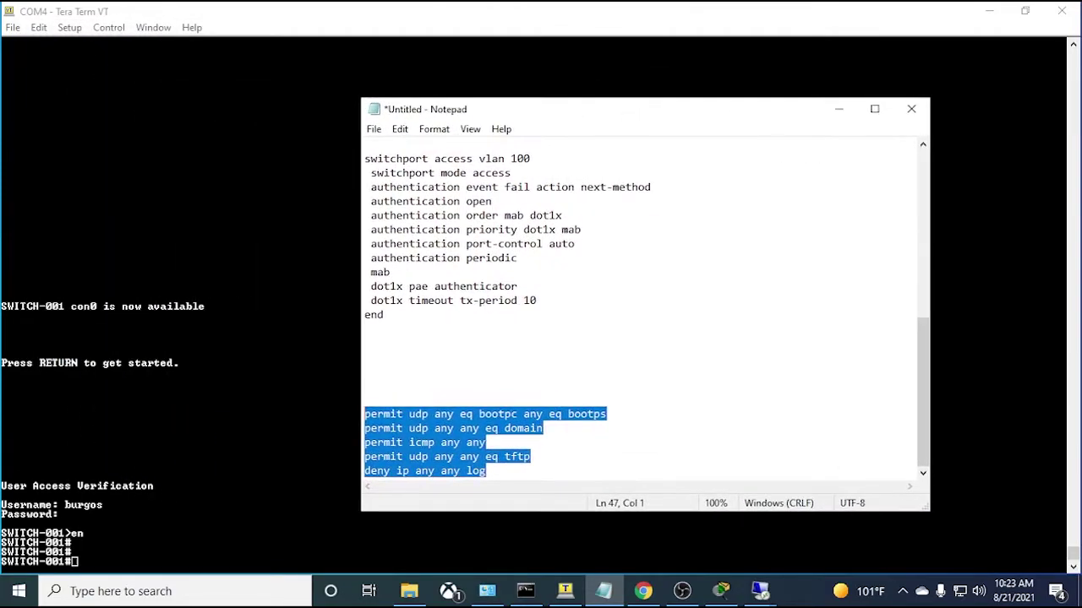
left_click(548, 353)
scroll(568, 329, "up", 8)
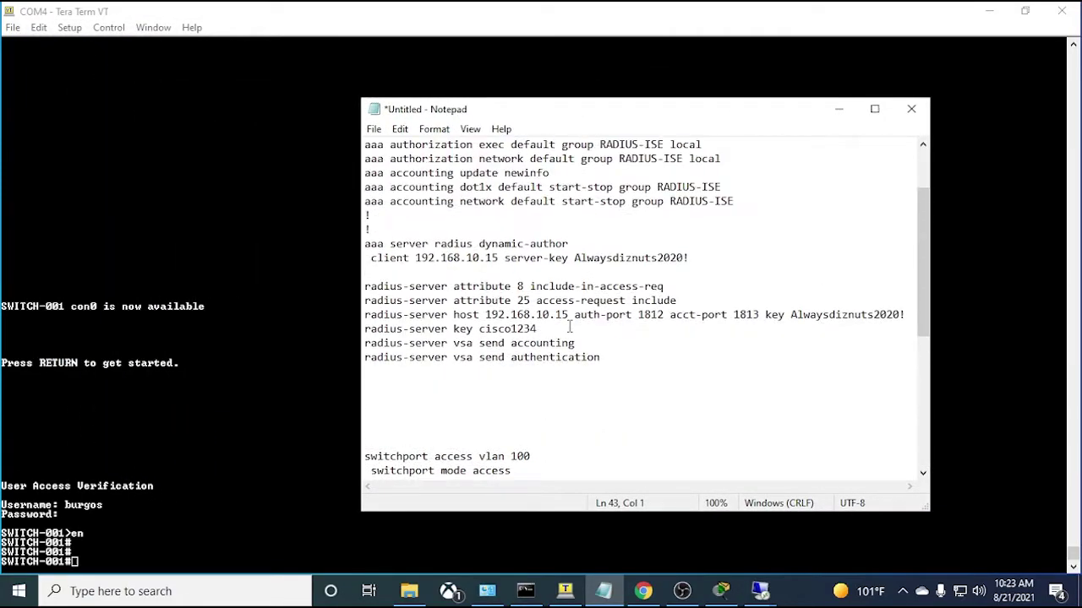
left_click_drag(367, 146, 583, 173)
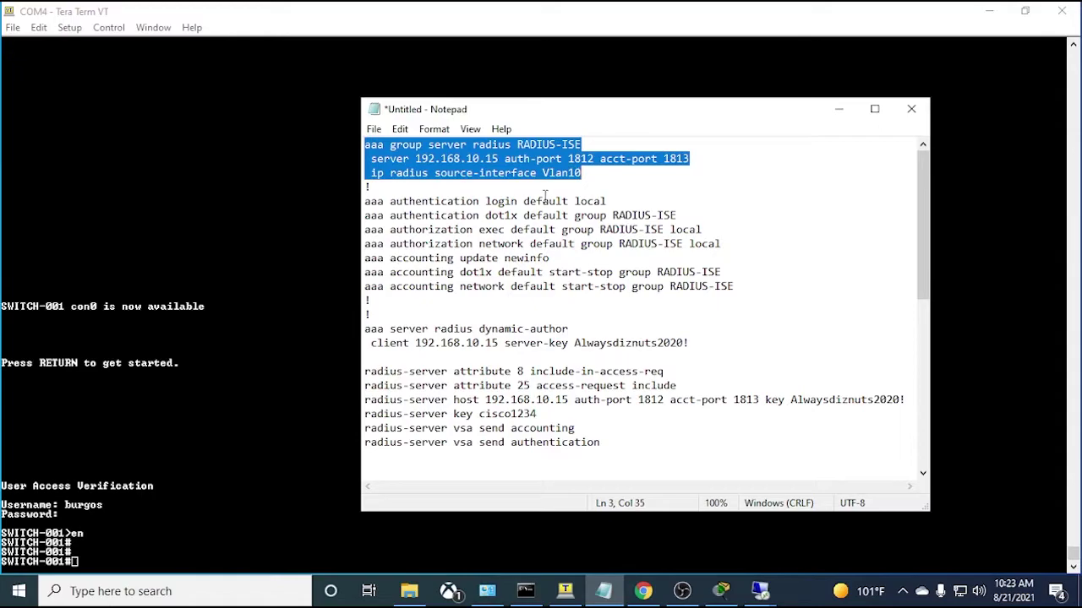
- Enter global configuration with conf t, try completing aaa new-model, then erase it
key("alt+Tab")
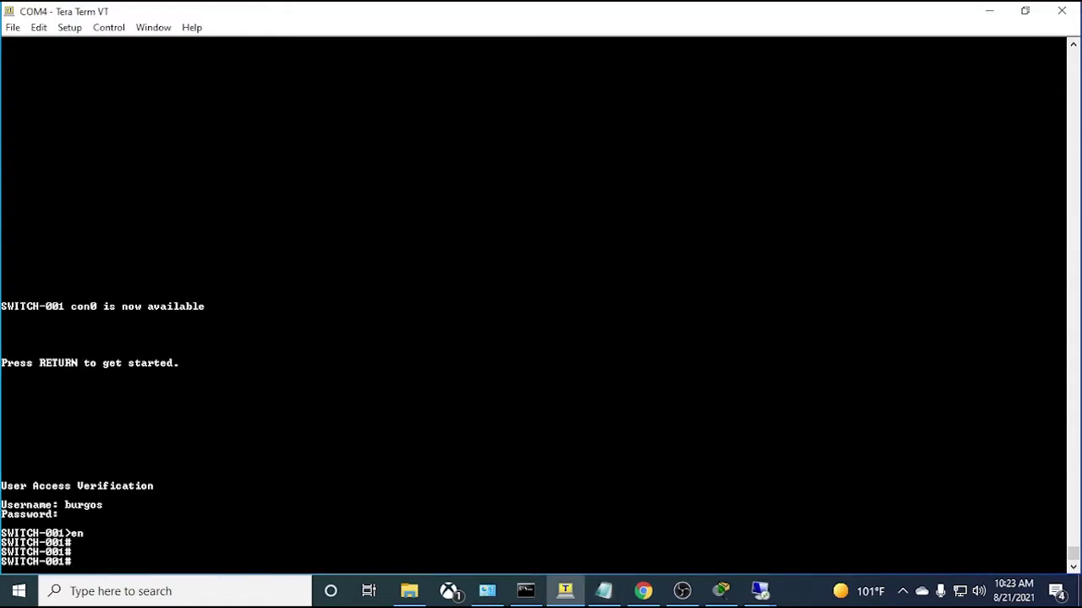
key("Return")
key("Return")
type("conf t")
key("Return")
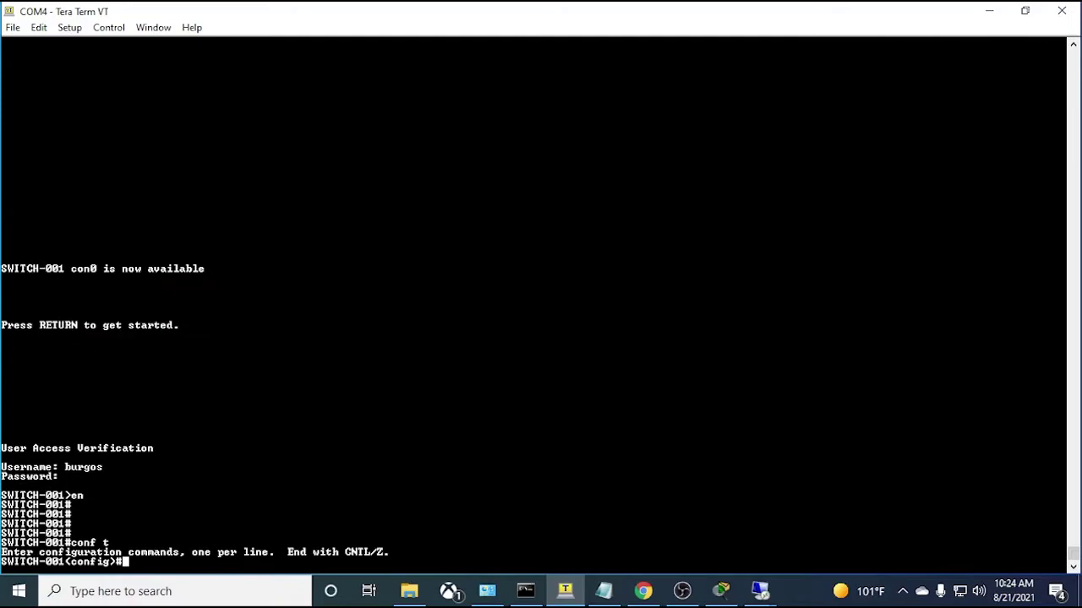
type("aaa")
key("Tab")
type("ne")
key("Tab")
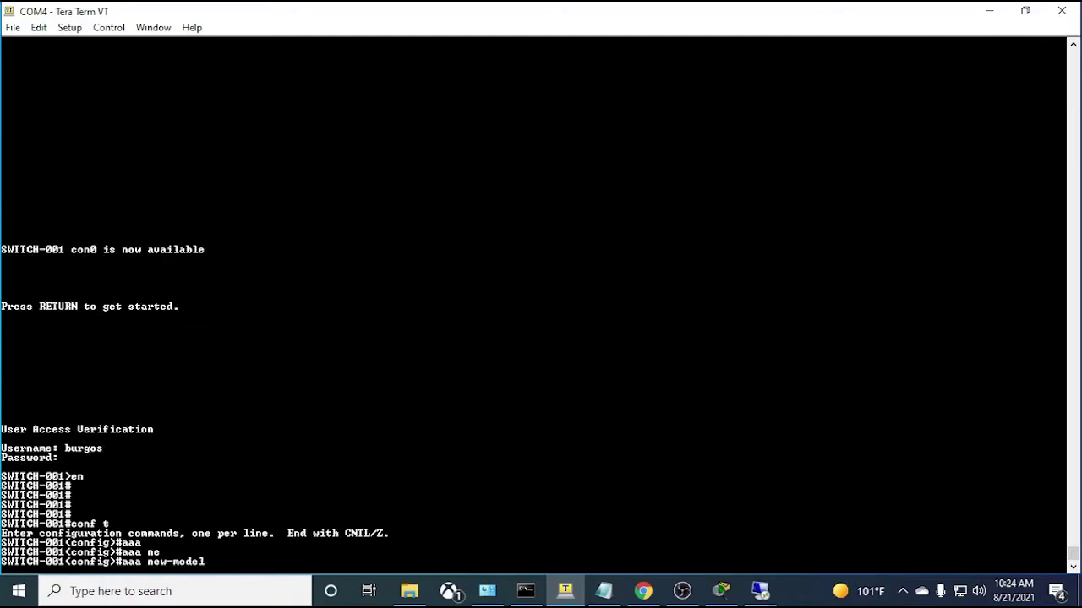
key("BackSpace")
key("BackSpace")
key("BackSpace")
key("BackSpace")
key("BackSpace")
key("BackSpace")
key("BackSpace")
key("BackSpace")
key("BackSpace")
key("BackSpace")
key("BackSpace")
key("BackSpace")
key("BackSpace")
left_click(607, 590)
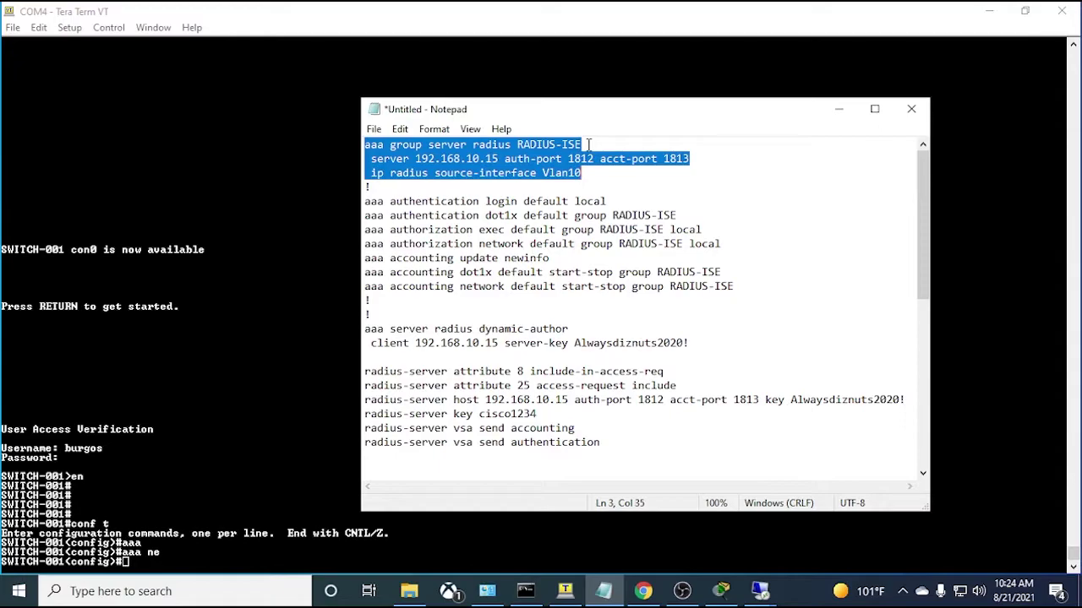
- Highlight the source-interface Vlan10 text on line 3 of the template, then return to the switch
left_click(589, 145)
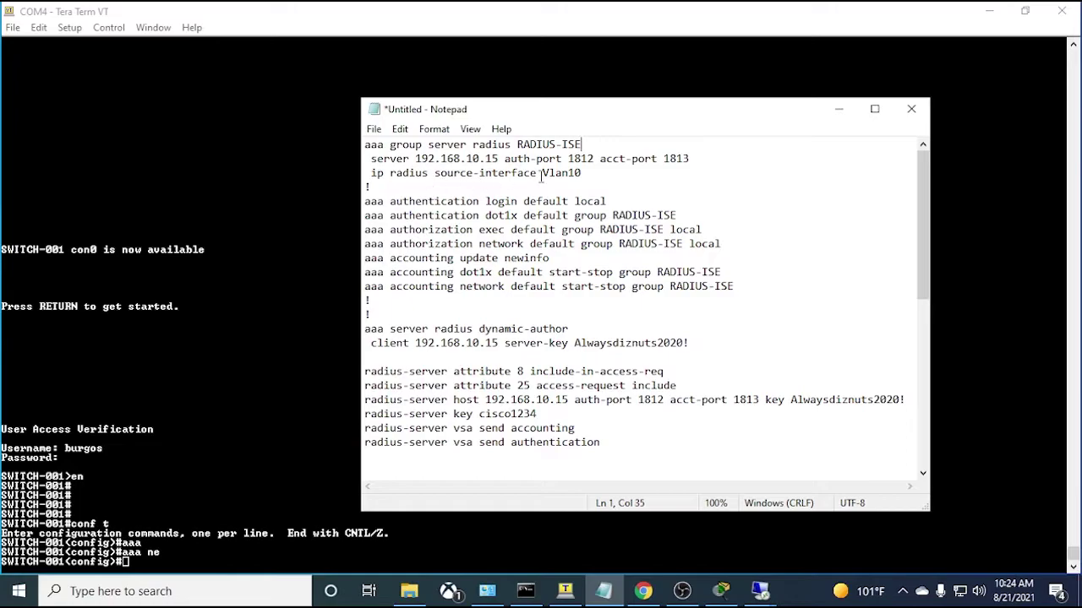
left_click_drag(583, 173, 377, 175)
left_click(586, 174)
left_click_drag(601, 169, 467, 175)
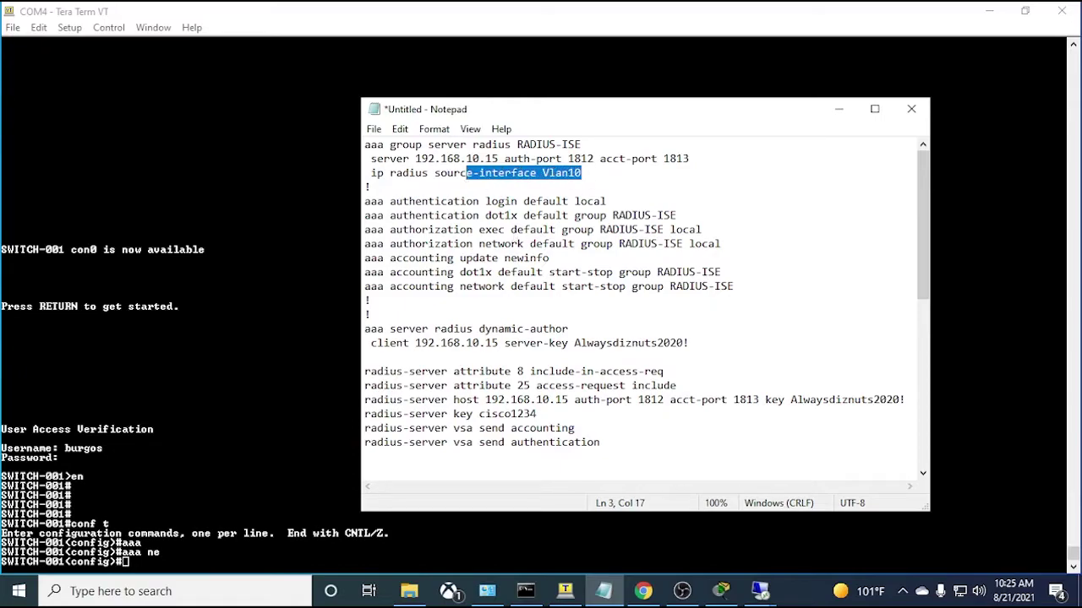
left_click(564, 590)
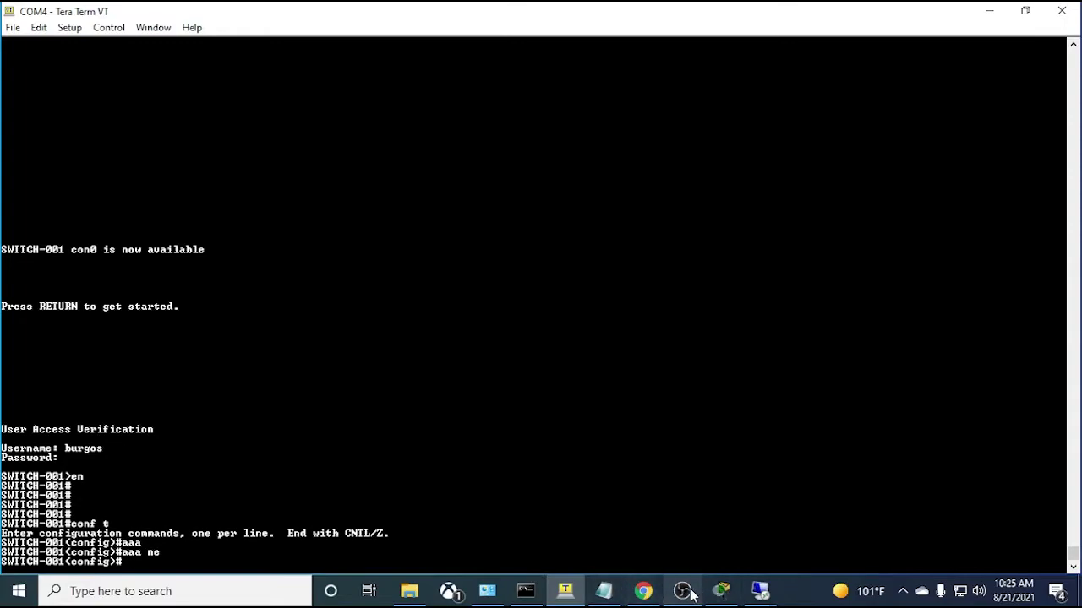
- Copy the 'aaa group server radius RADIUS-ISE' line from the Notepad template
left_click(723, 593)
left_click(720, 596)
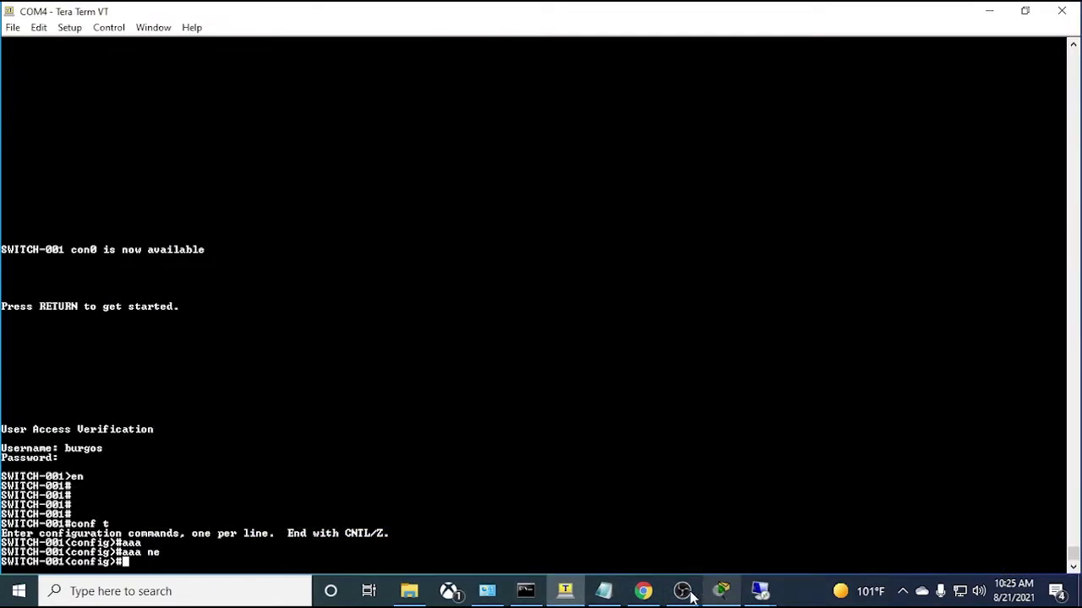
left_click(603, 590)
left_click_drag(582, 172, 484, 145)
left_click(587, 144)
left_click_drag(588, 144, 355, 146)
key("ctrl+c")
- Paste the group command on SWITCH-001, list server-group options with ?, then exit
left_click(350, 147)
right_click(351, 147)
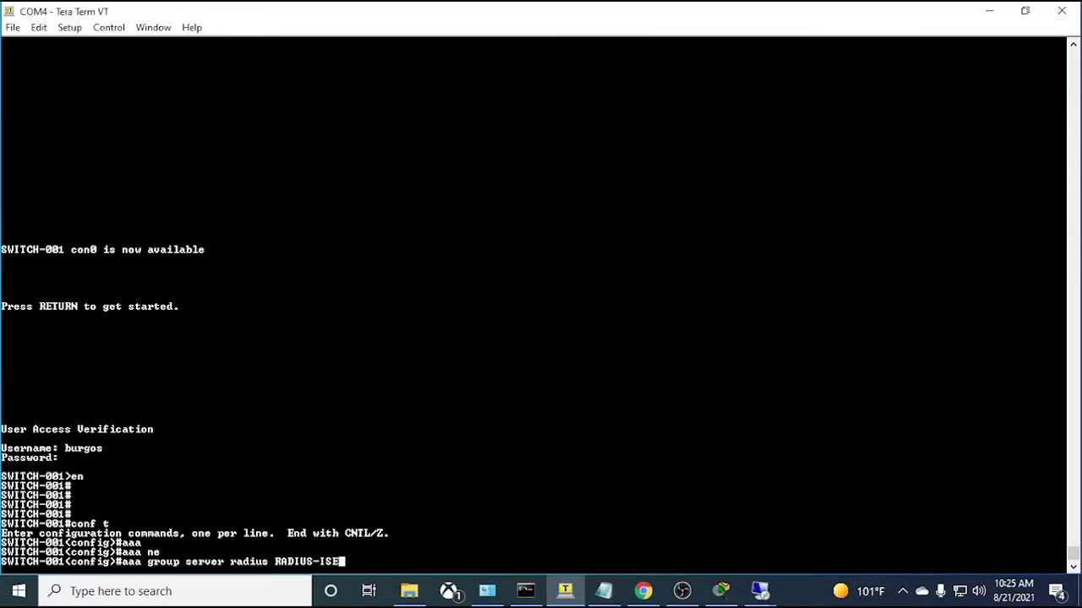
key("Return")
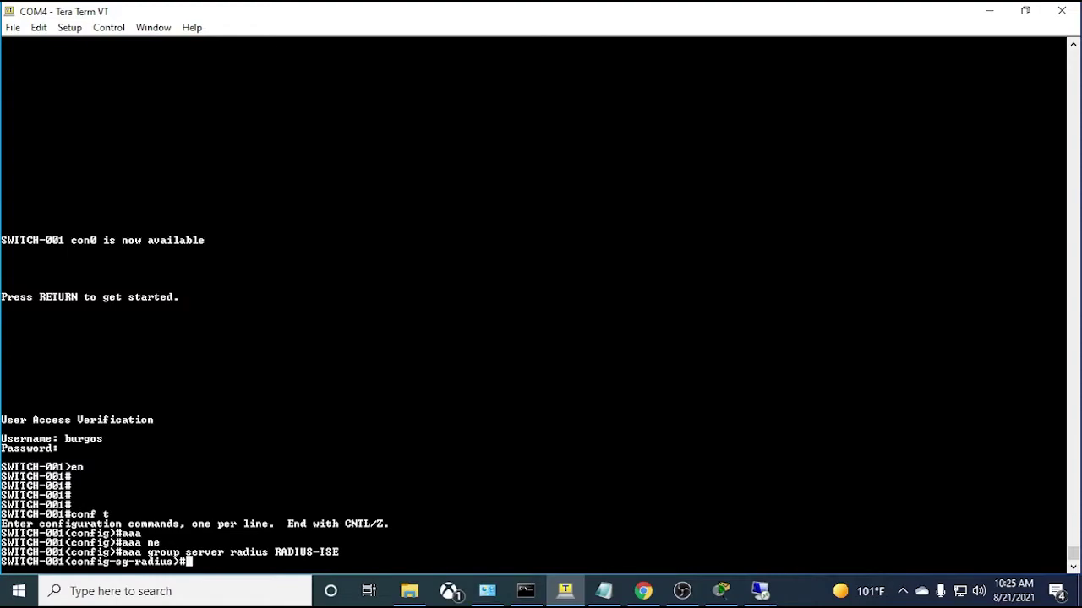
key("Return")
key("Return")
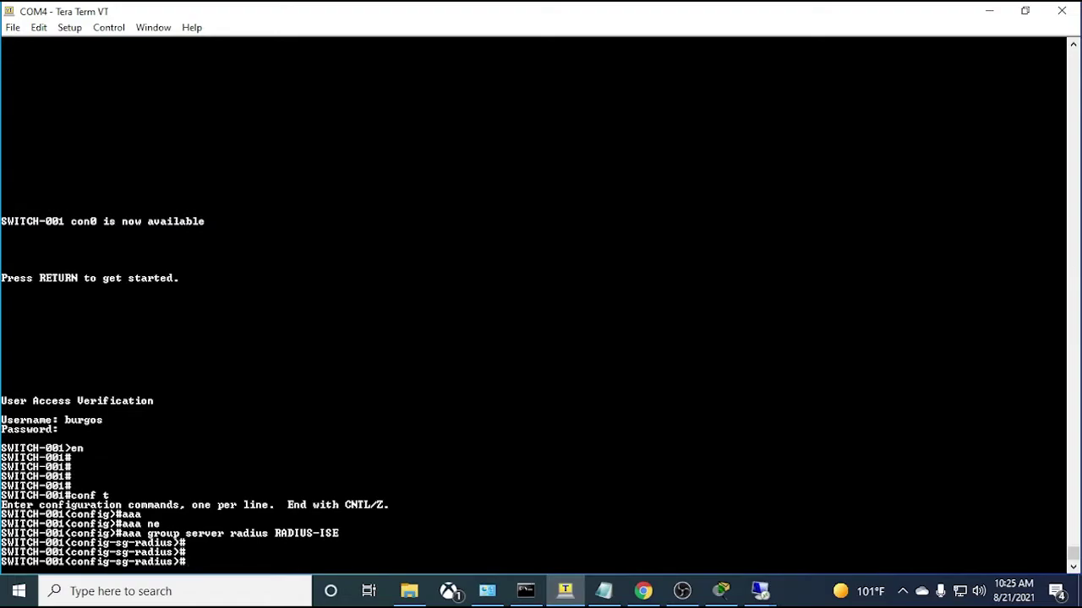
type("?")
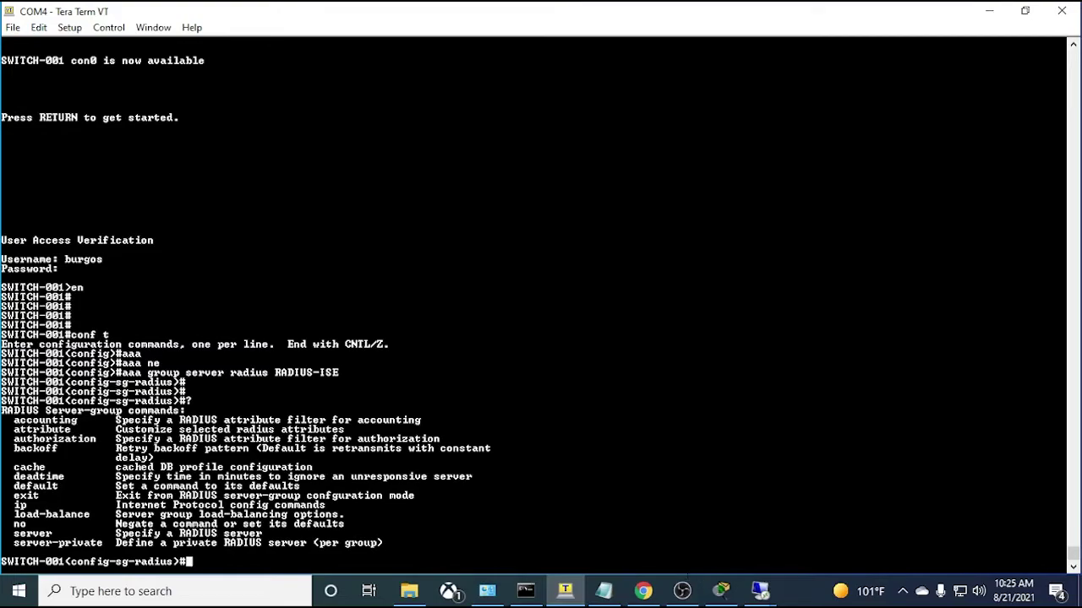
type("exit")
key("Return")
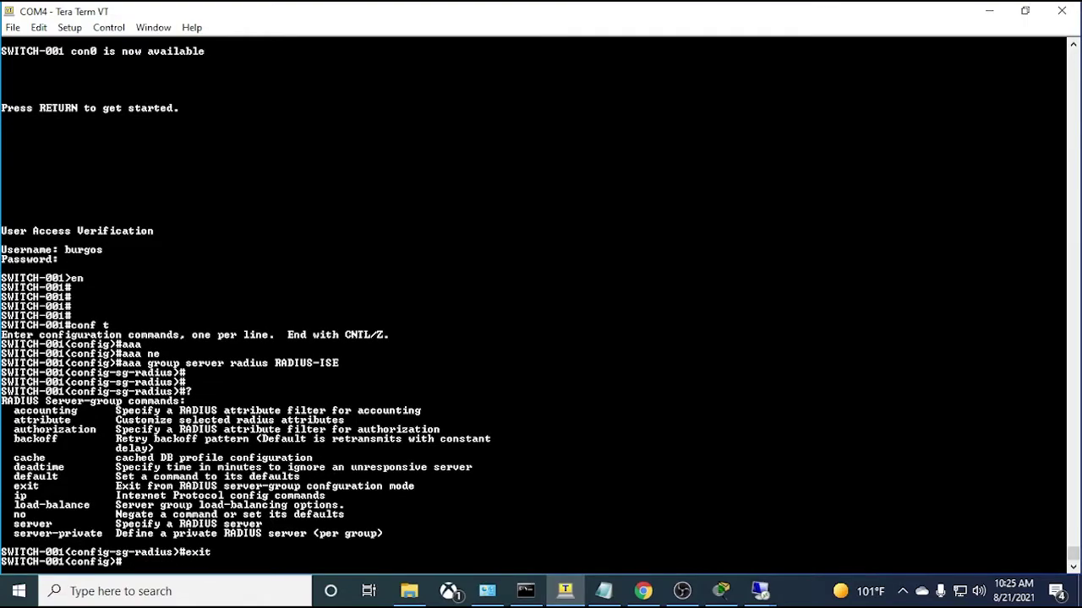
- Review the RADIUS-ISE group block and the aaa dot1x authentication and network authorization lines
key("alt+Tab")
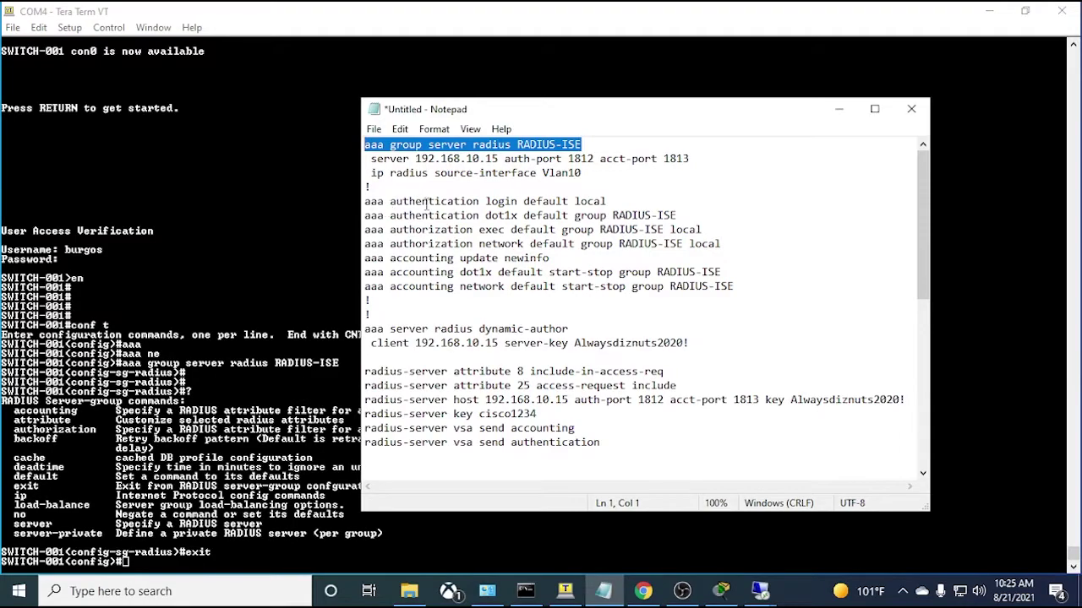
left_click(607, 201)
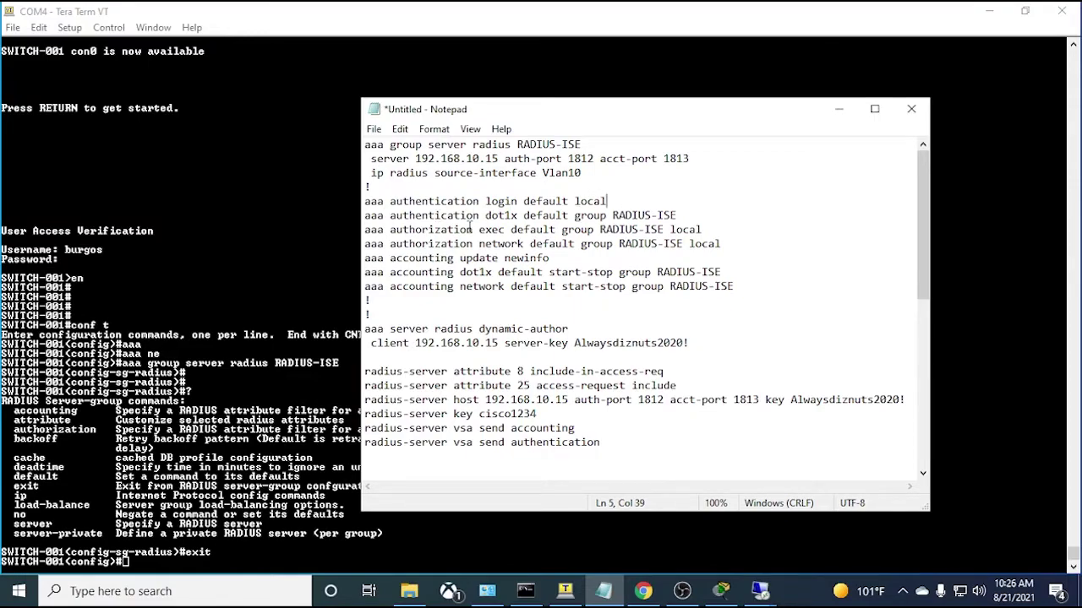
left_click(679, 216)
left_click_drag(679, 215, 364, 217)
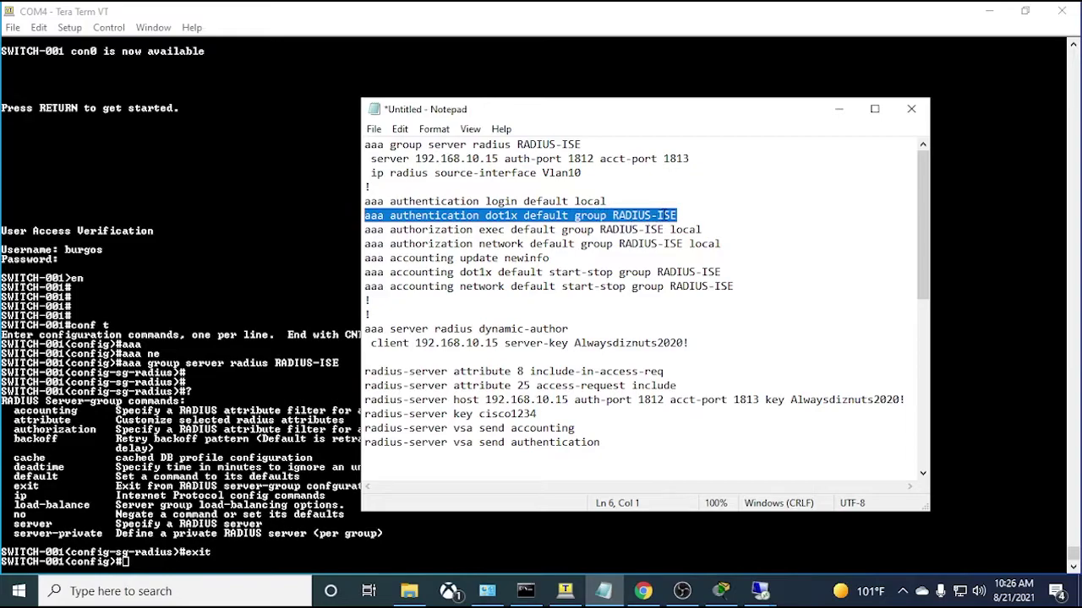
left_click_drag(581, 172, 365, 146)
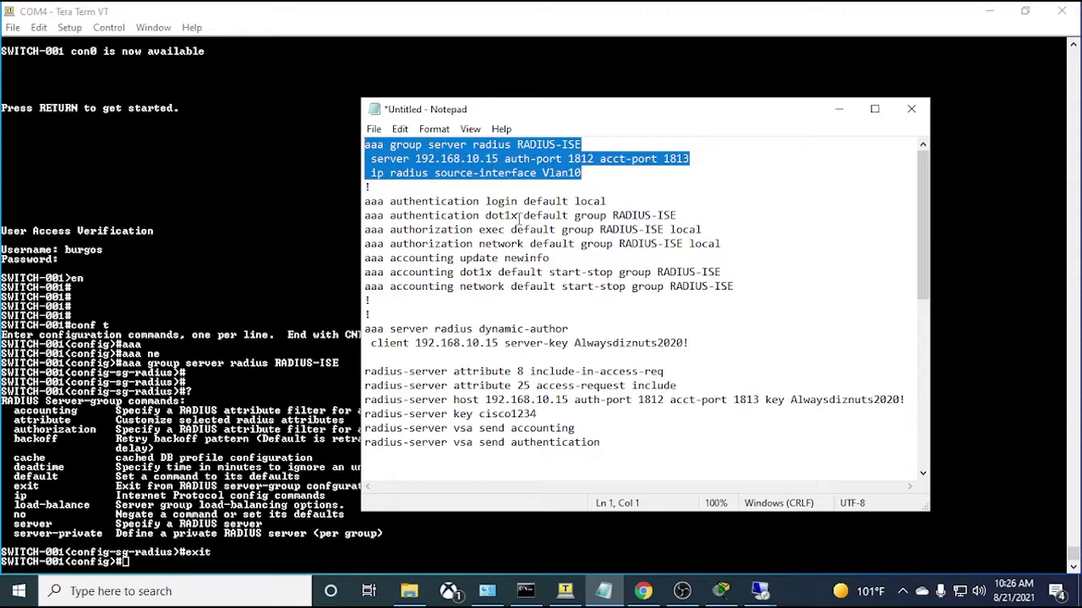
left_click_drag(519, 216, 492, 216)
left_click_drag(581, 173, 365, 145)
left_click_drag(529, 244, 478, 245)
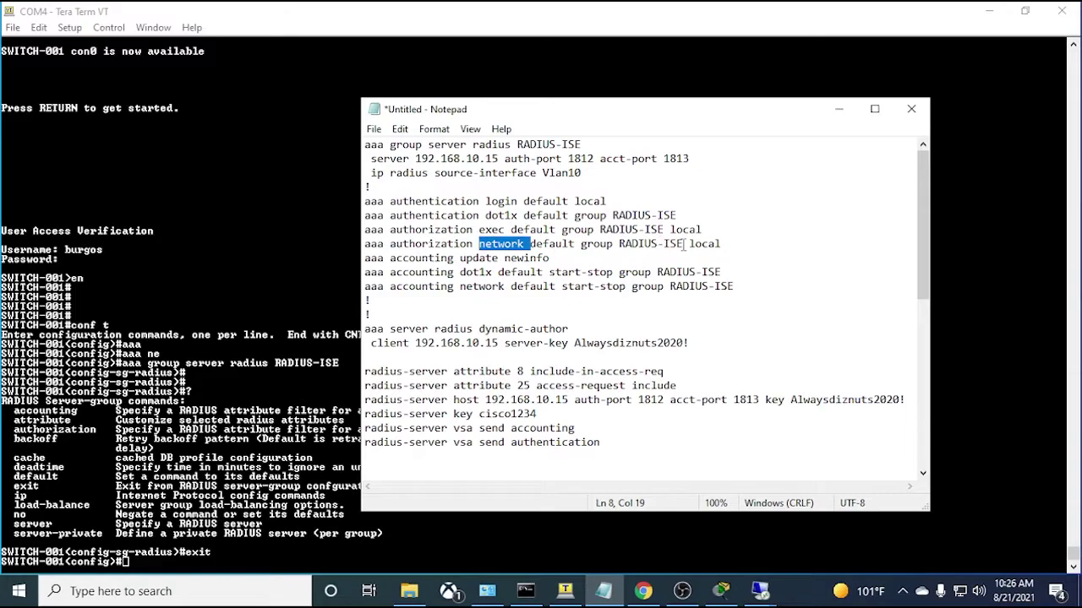
left_click_drag(630, 186, 364, 144)
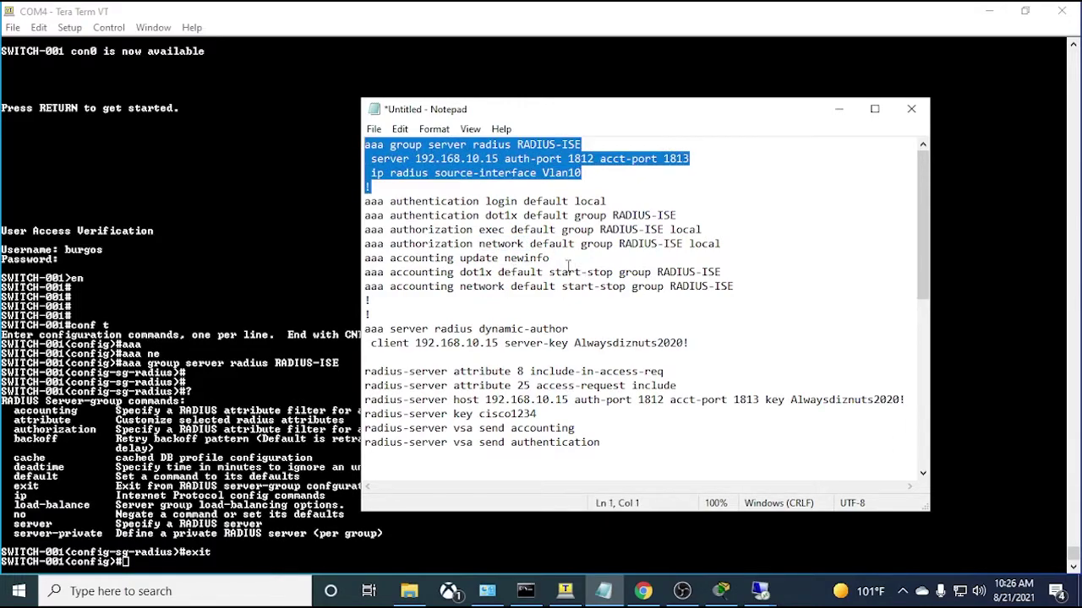
- Add then remove ' periodic' on the accounting update line, and review the accounting and dynamic-author lines
left_click(551, 259)
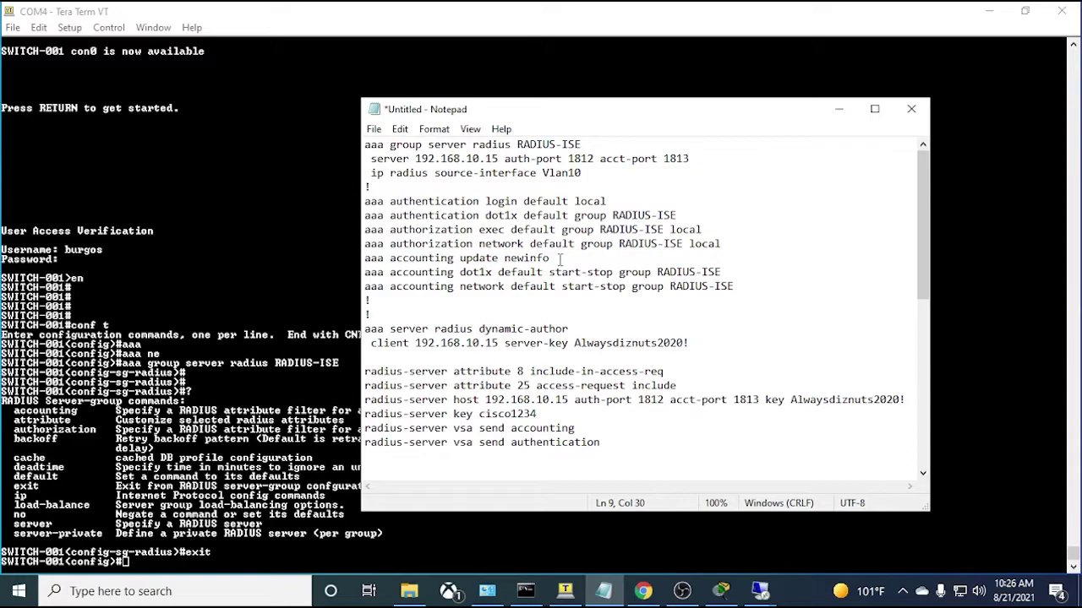
type("periodic")
key("BackSpace")
key("BackSpace")
key("BackSpace")
key("BackSpace")
key("BackSpace")
key("BackSpace")
key("BackSpace")
key("BackSpace")
left_click_drag(582, 173, 373, 145)
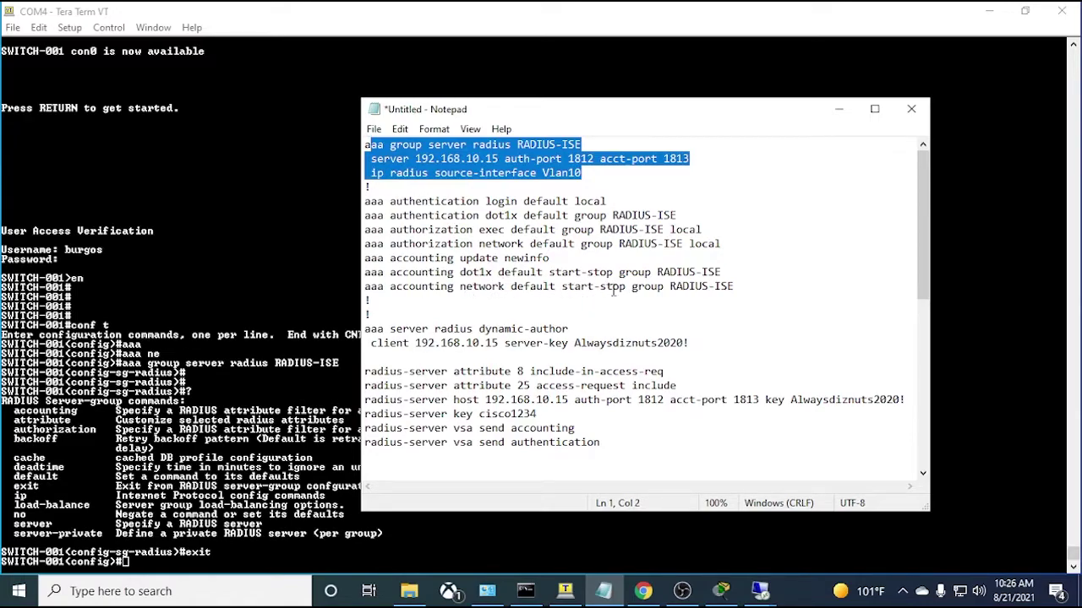
left_click_drag(758, 287, 665, 287)
left_click_drag(652, 187, 365, 147)
left_click(612, 331)
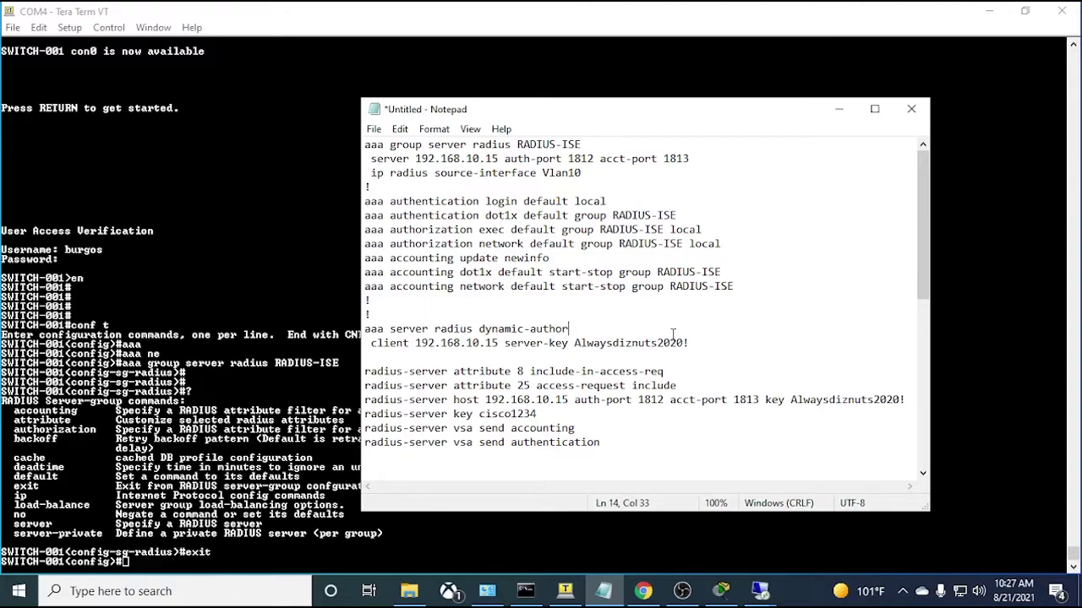
scroll(511, 328, "down", 2)
scroll(507, 322, "up", 1)
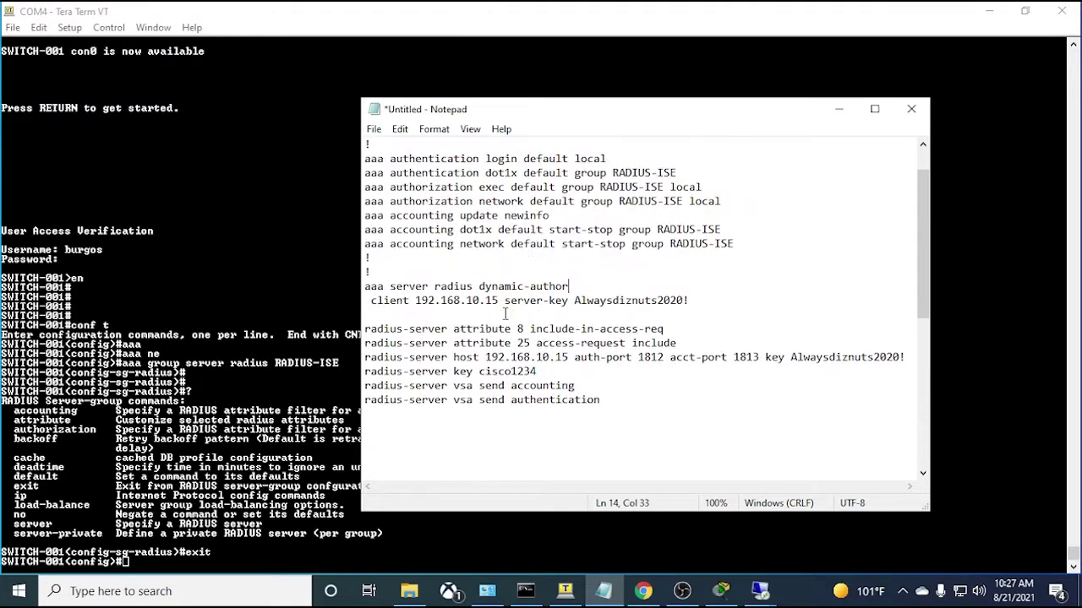
left_click_drag(570, 285, 364, 286)
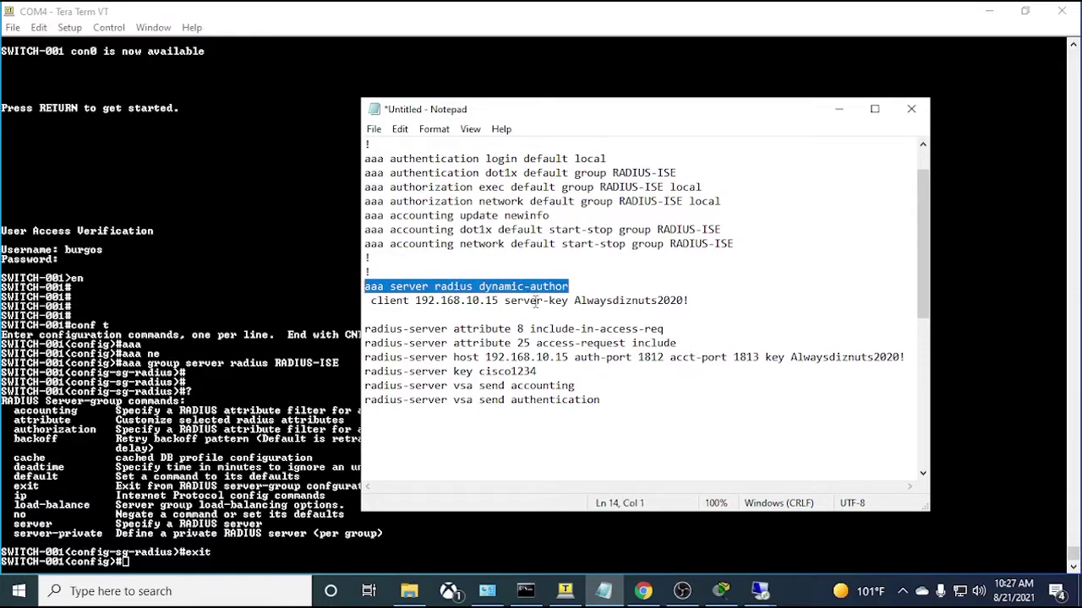
scroll(535, 302, "down", 4)
scroll(535, 301, "up", 1)
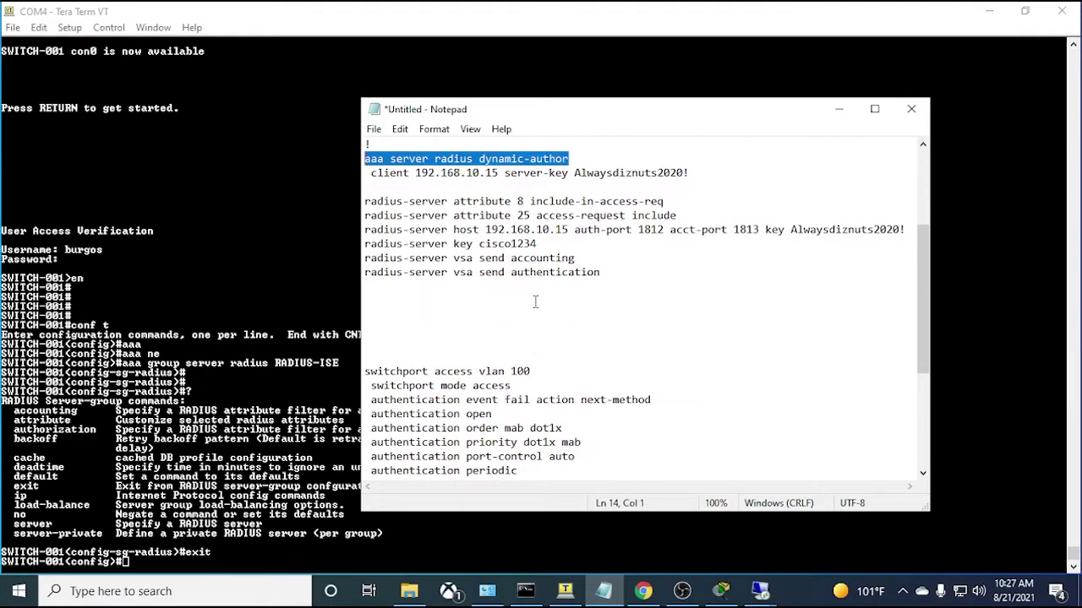
scroll(535, 302, "up", 3)
scroll(535, 301, "down", 5)
scroll(535, 302, "up", 2)
scroll(457, 229, "down", 1)
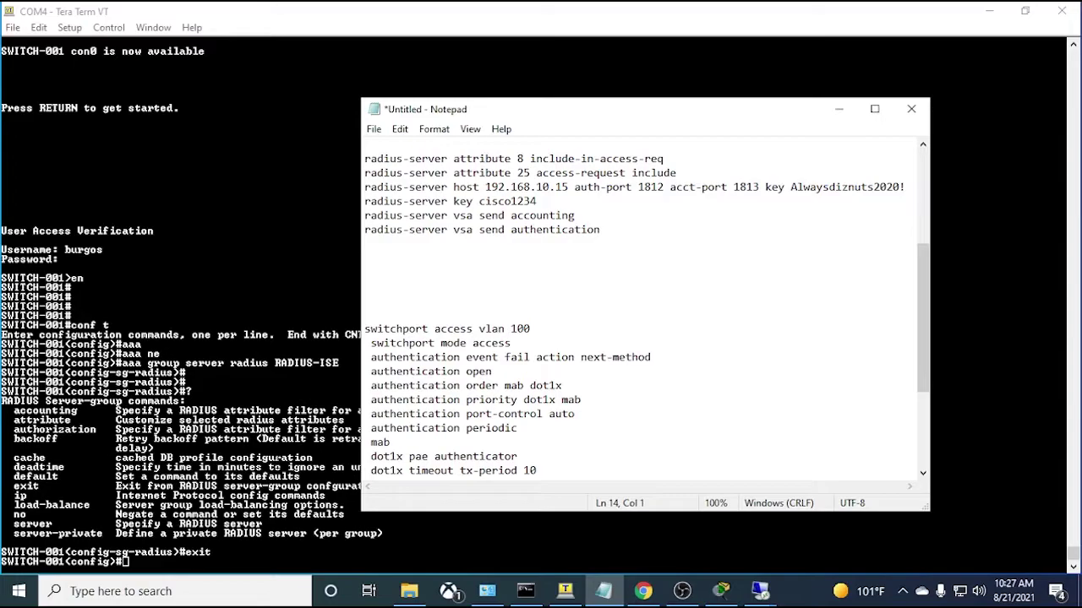
scroll(463, 294, "up", 2)
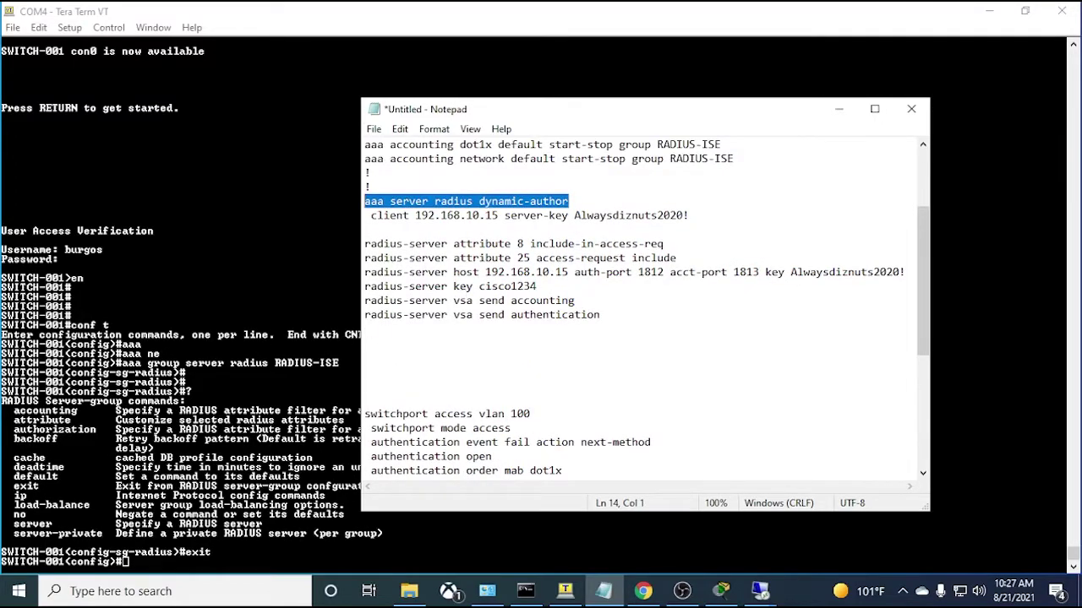
- Exit and re-enter global configuration mode on SWITCH-001 with conf t
left_click(565, 591)
type("exit")
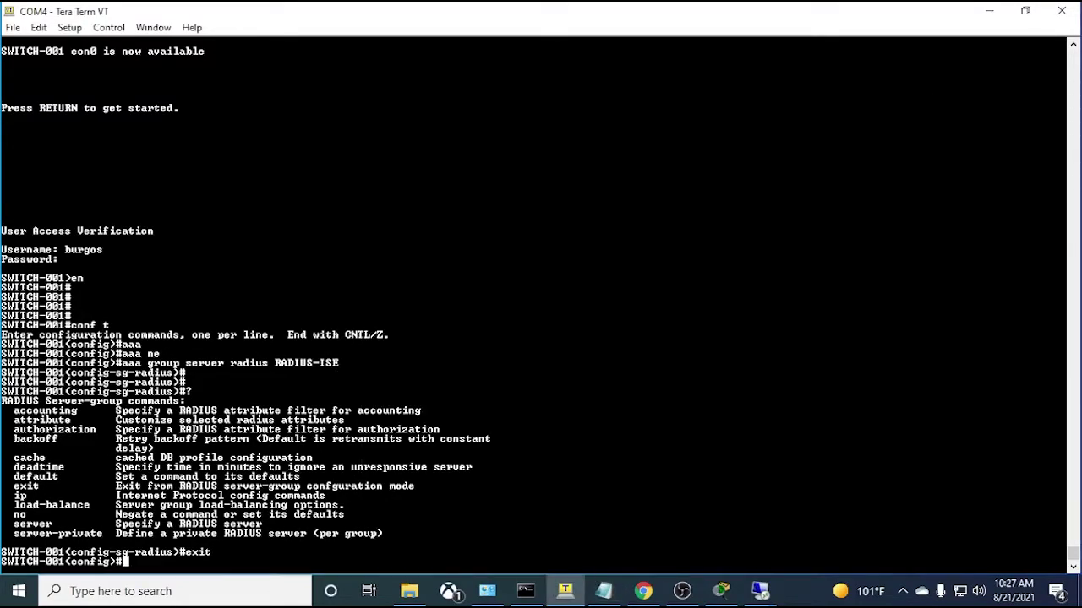
key("Return")
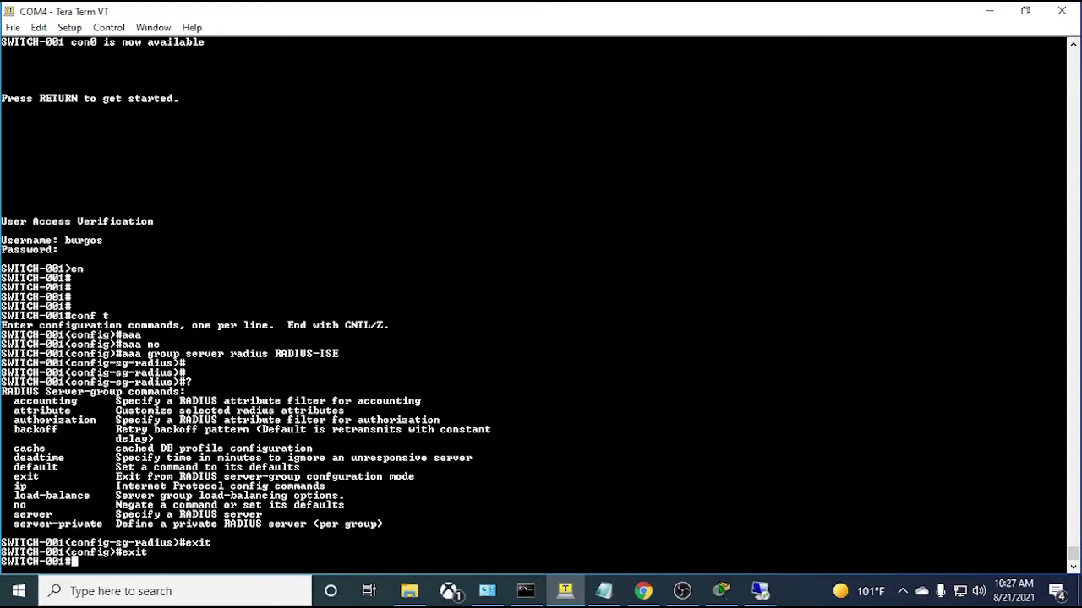
type("conf t")
key("Tab")
key("Return")
- Enter aaa server radius dynamic-author, try client 192.168.10.15 server-key, then clear it and end
type("aaa server radius dynamic-author")
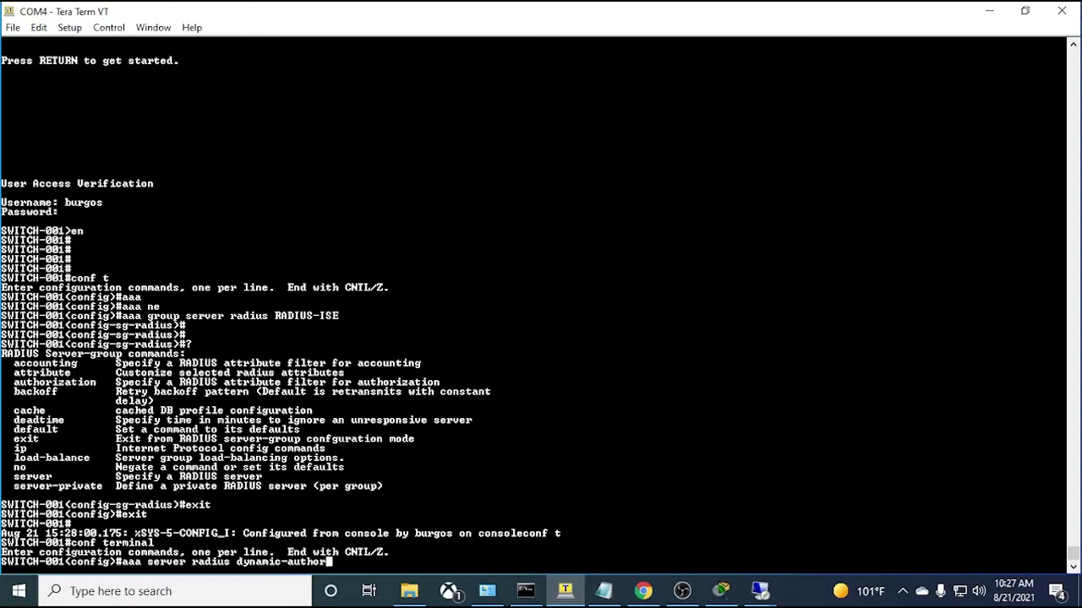
key("Return")
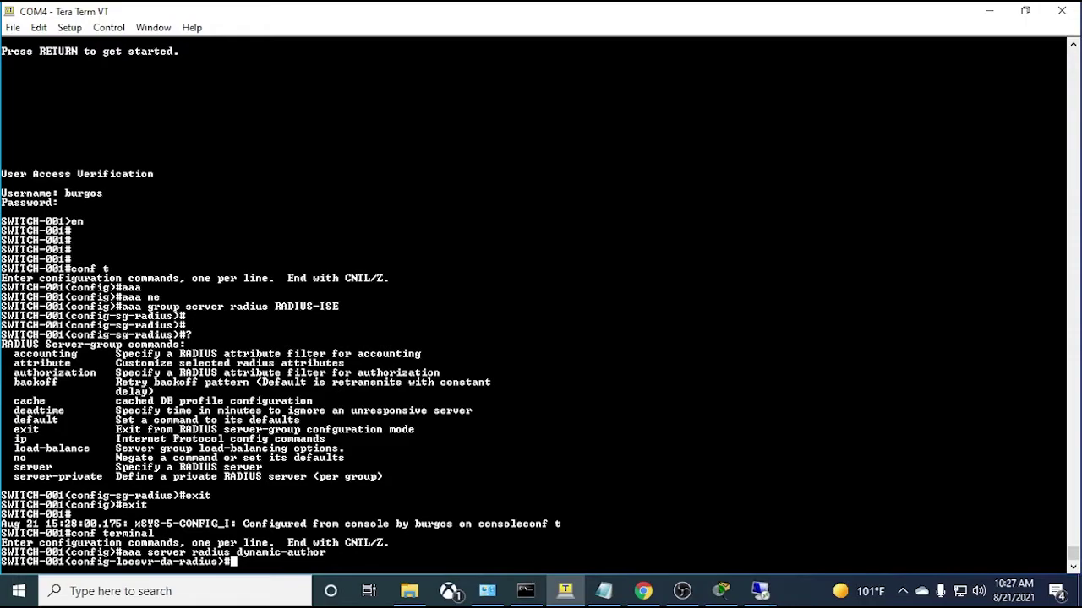
type("?")
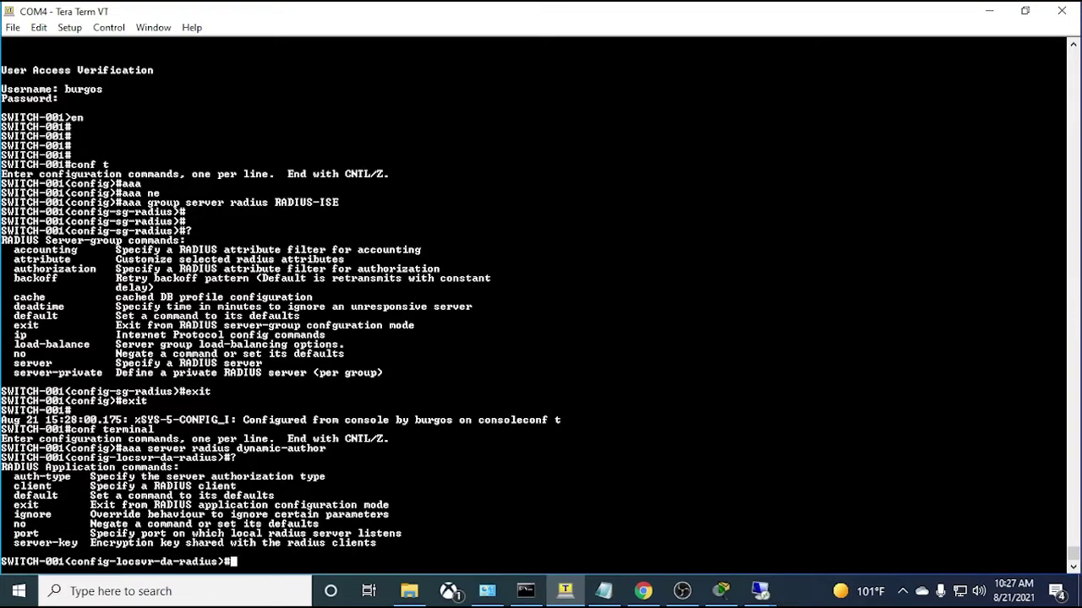
type("cli")
key("Tab")
type("?")
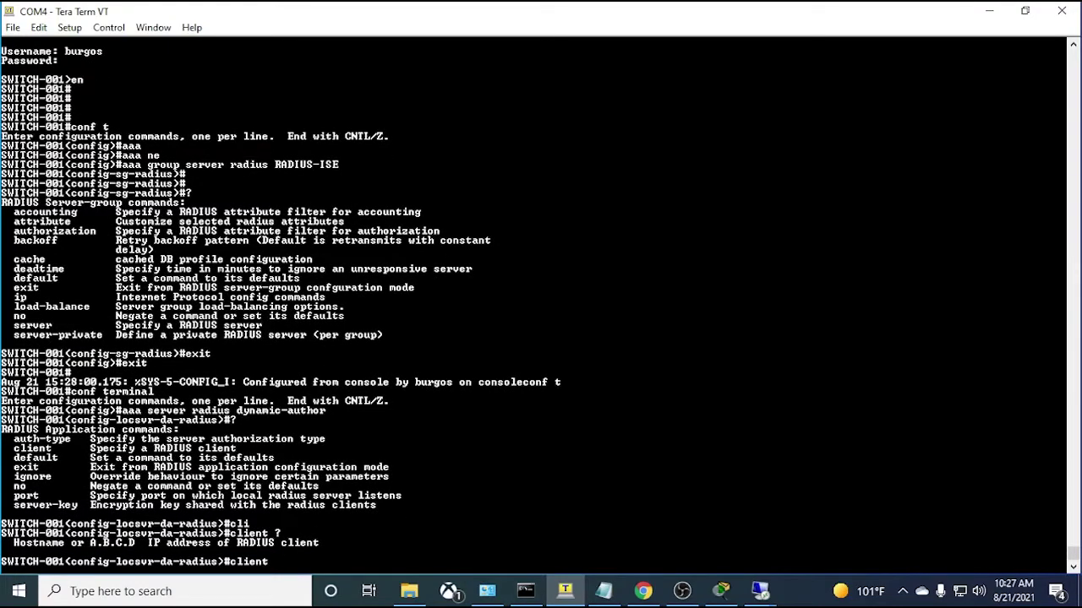
type("192.168.10.15 ?")
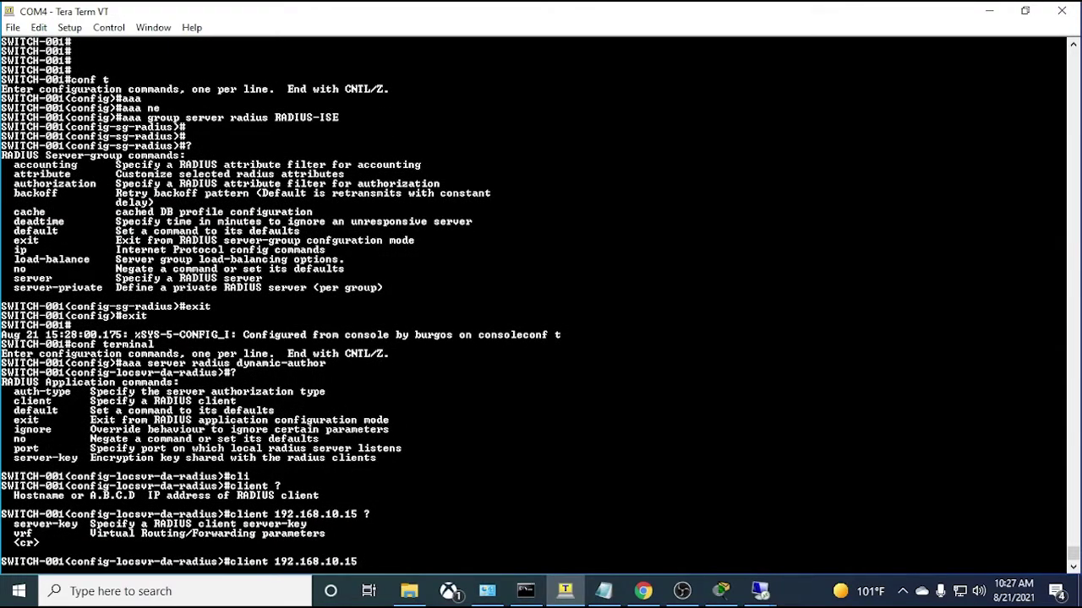
type("ser")
key("Tab")
key("Tab")
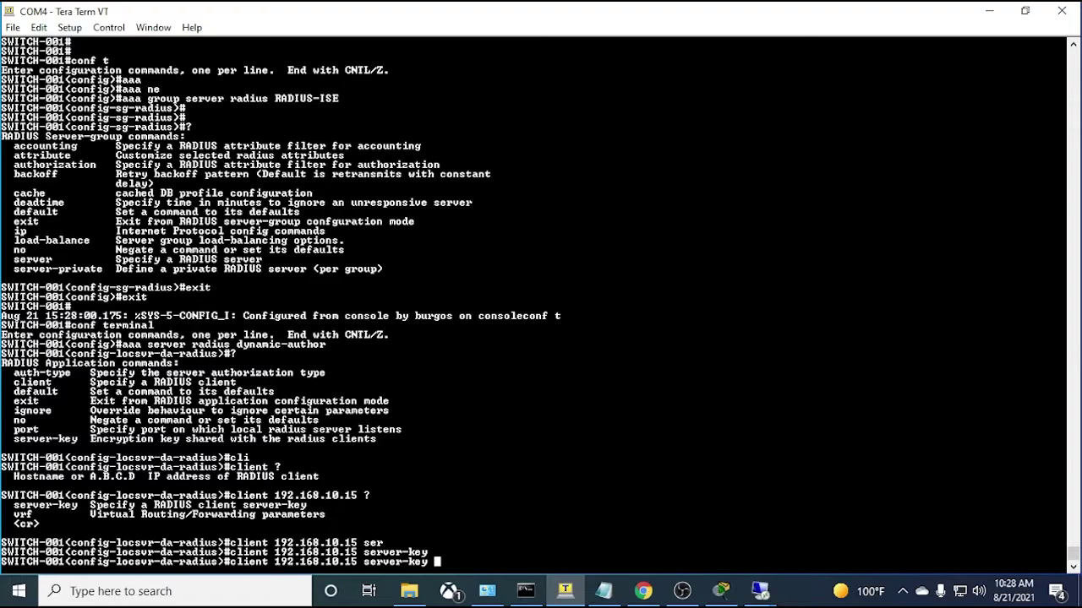
key("BackSpace")
key("BackSpace")
key("BackSpace")
key("BackSpace")
key("BackSpace")
key("BackSpace")
key("BackSpace")
key("BackSpace")
key("BackSpace")
key("BackSpace")
key("BackSpace")
key("BackSpace")
key("BackSpace")
key("BackSpace")
key("BackSpace")
key("BackSpace")
key("BackSpace")
key("BackSpace")
key("BackSpace")
key("BackSpace")
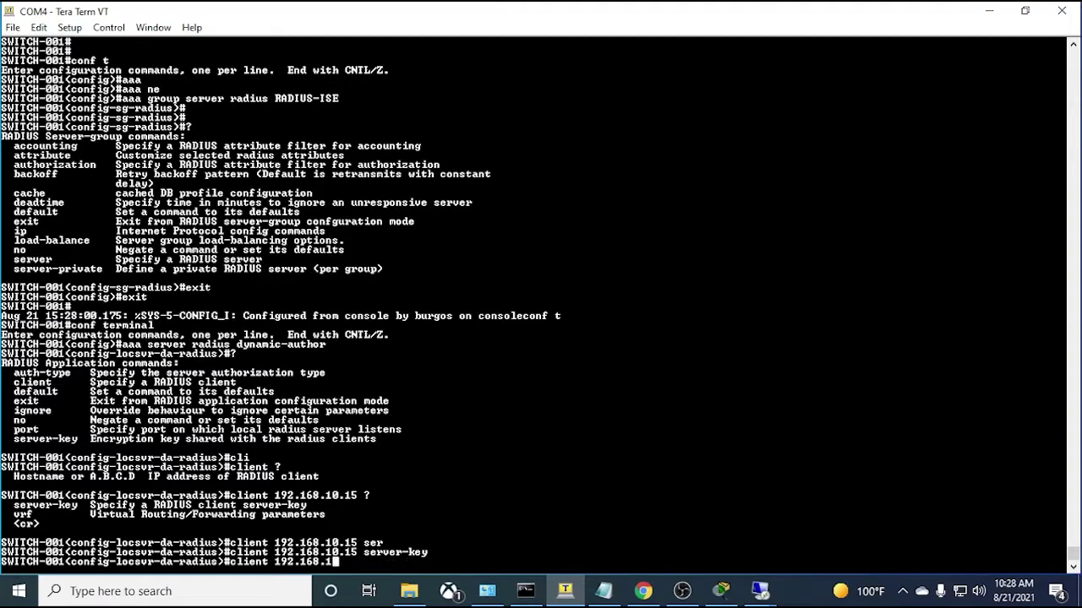
type("end")
key("Return")
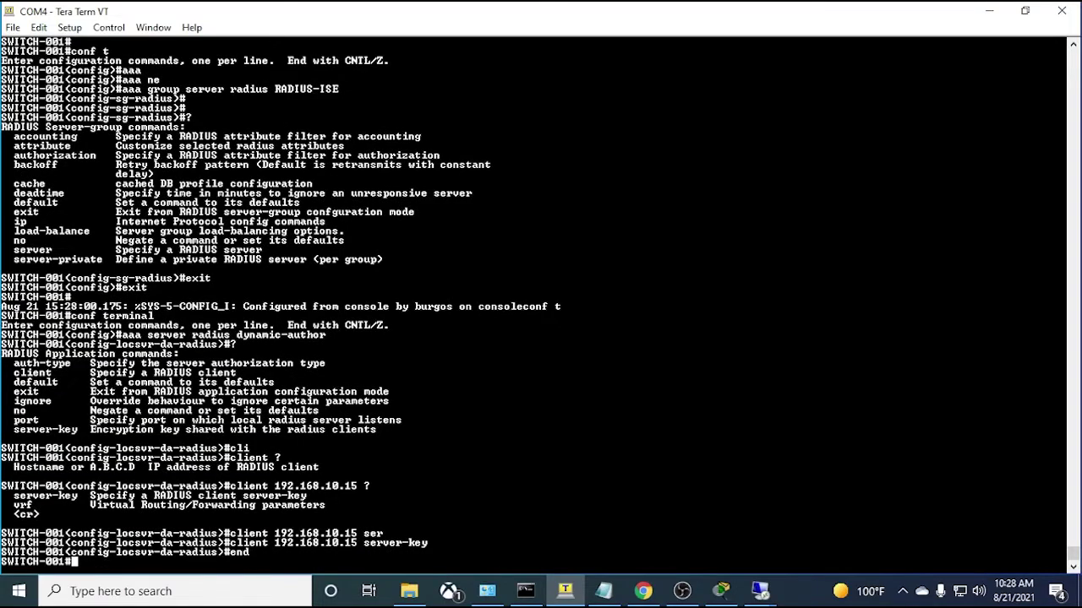
- Delete the standalone radius-server key line from the template
left_click(606, 589)
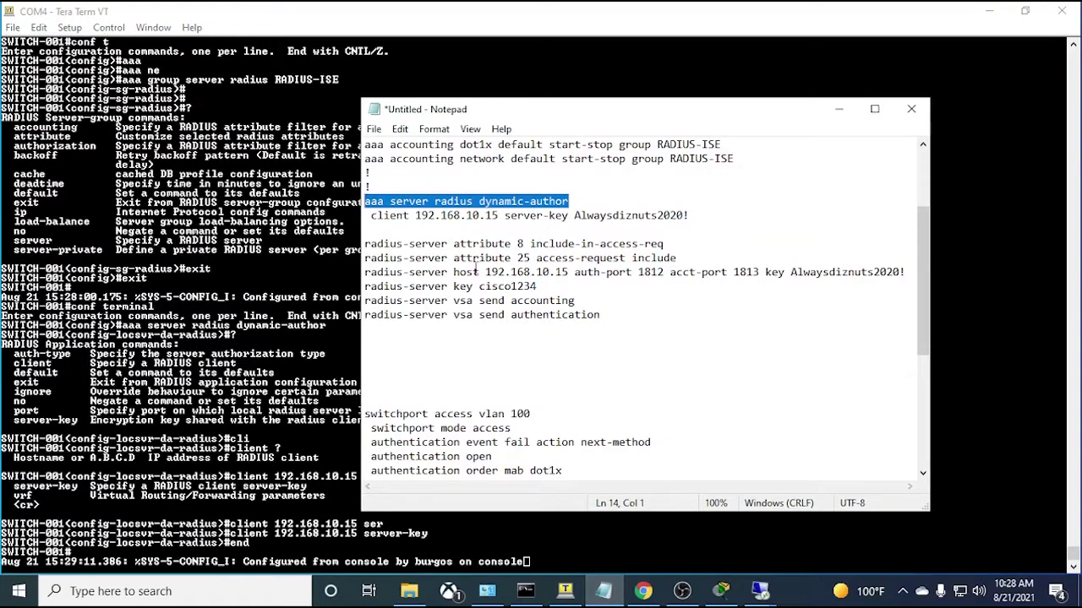
scroll(490, 259, "down", 1)
scroll(490, 260, "down", 1)
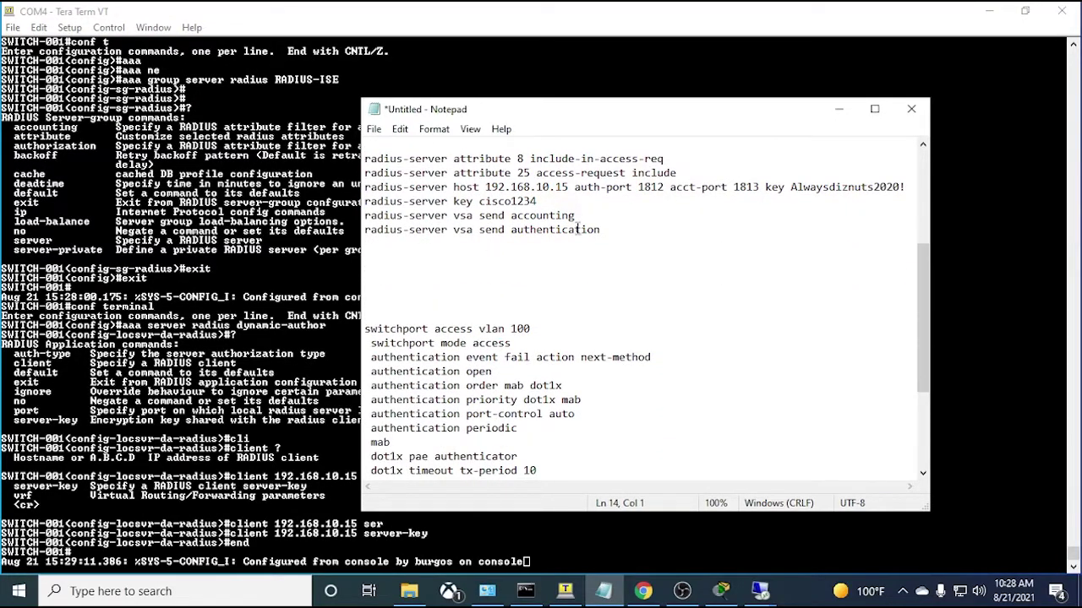
left_click_drag(609, 234, 367, 160)
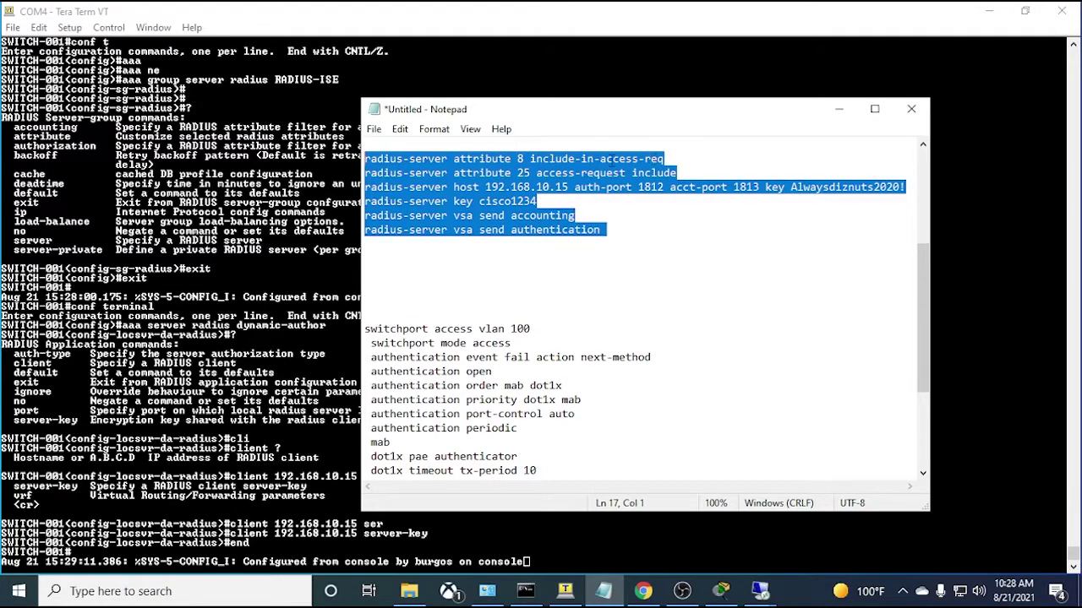
left_click(672, 160)
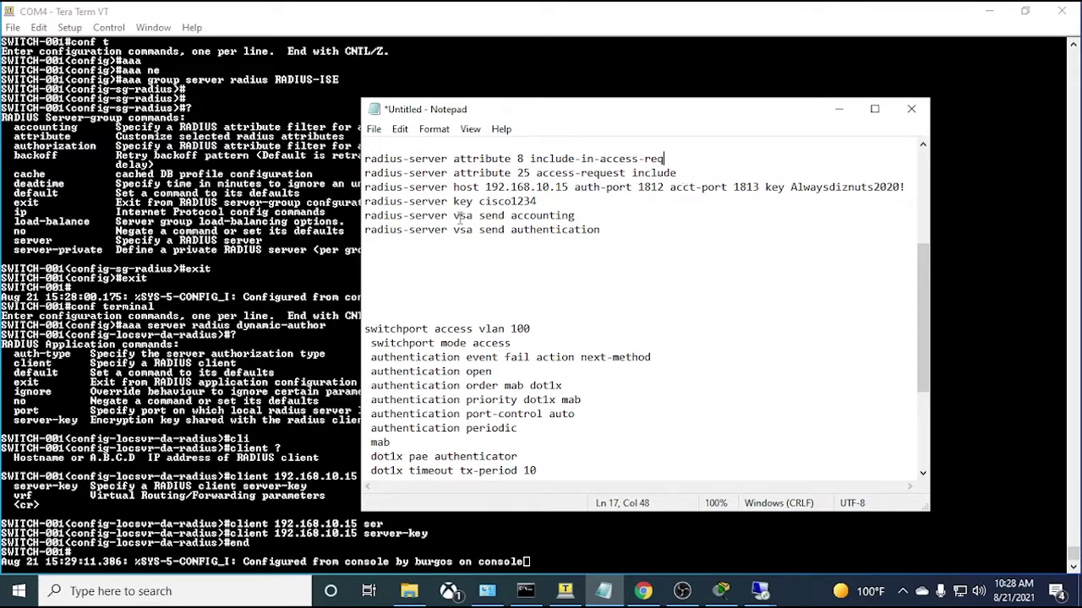
left_click_drag(365, 191, 907, 190)
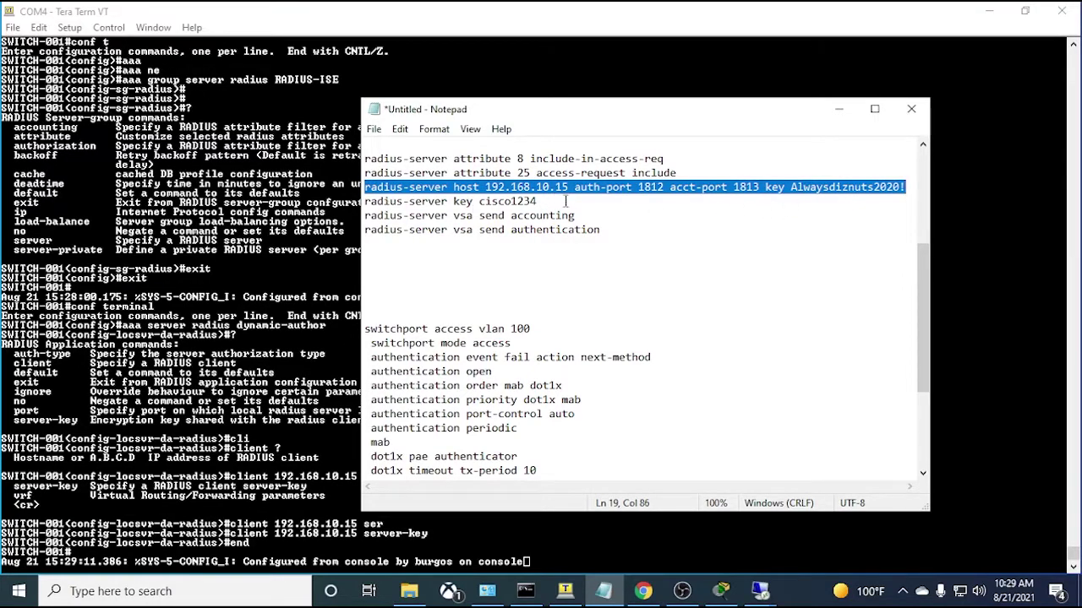
left_click_drag(565, 201, 365, 201)
key("Delete")
key("Delete")
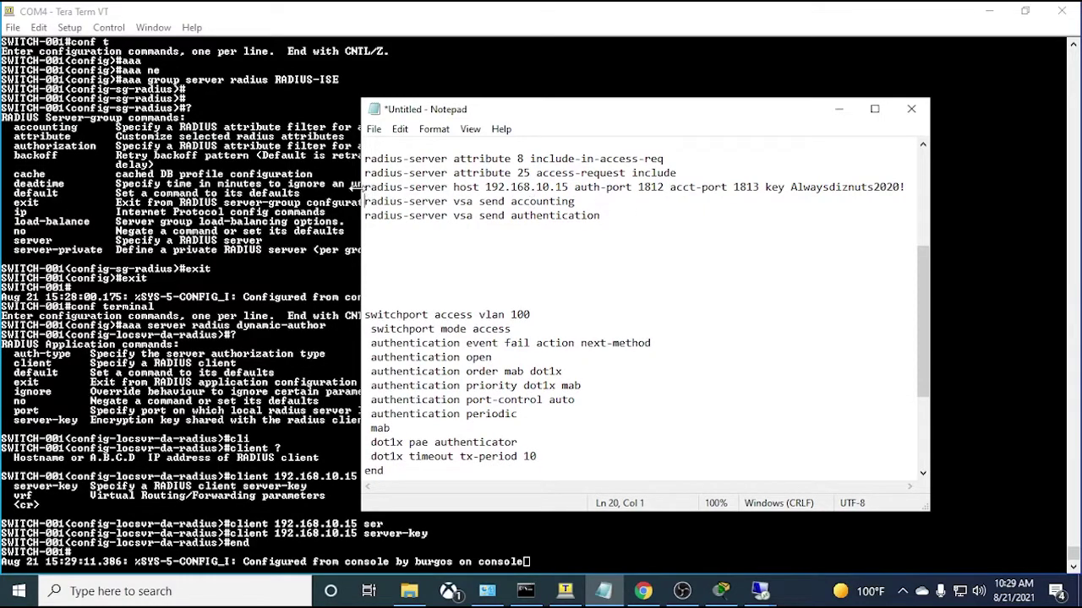
- Look over the radius-server host, accounting and vsa send authentication lines
mouse_move(364, 189)
left_mouse_down()
mouse_move(573, 203)
mouse_move(499, 216)
mouse_move(363, 203)
left_mouse_up()
left_click(609, 214)
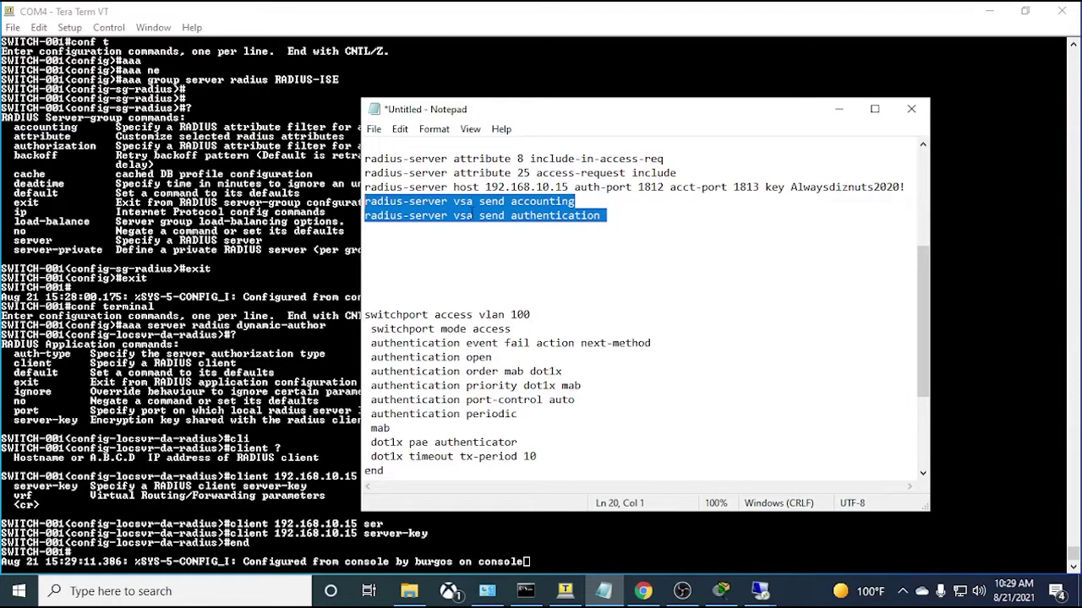
left_click(471, 215)
double_click(467, 216)
left_click(519, 267)
left_click(607, 227)
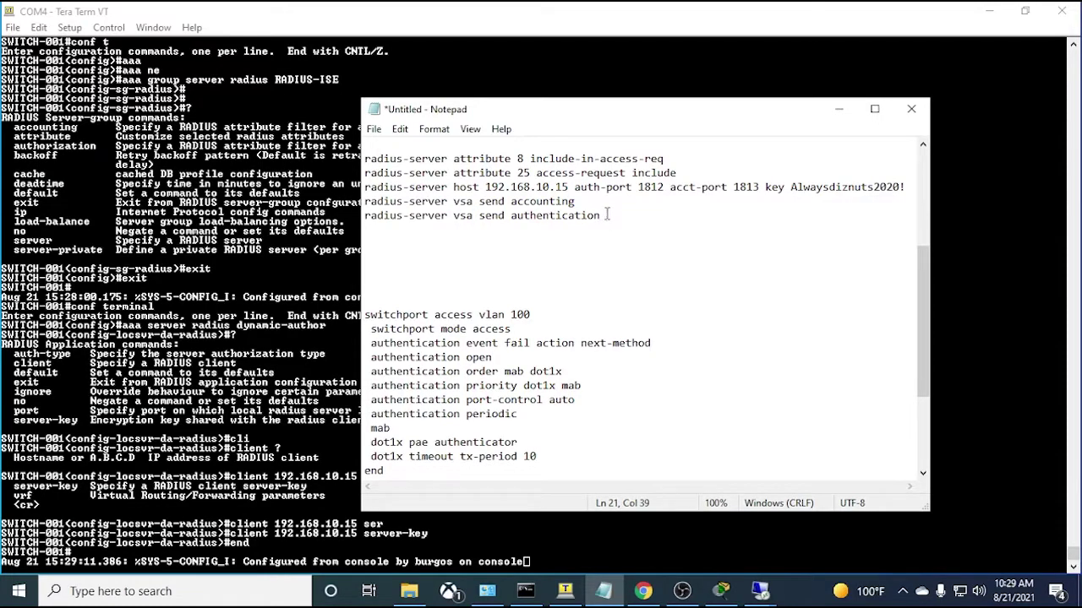
left_click_drag(600, 216, 365, 201)
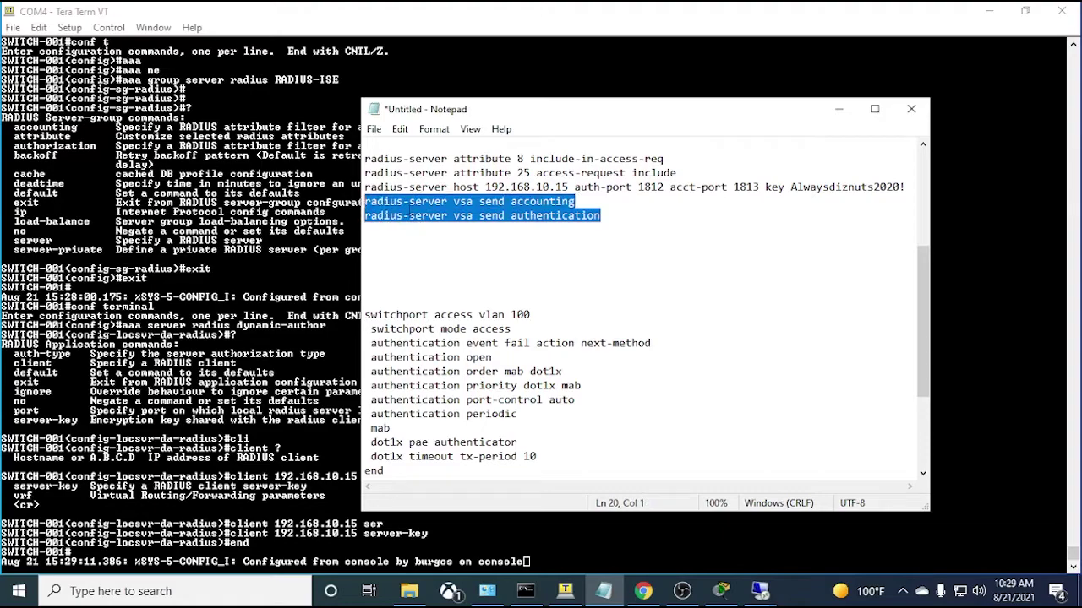
- Remove the extra blank lines above the switchport block and select the switchport…end block
left_click(590, 301)
key("BackSpace")
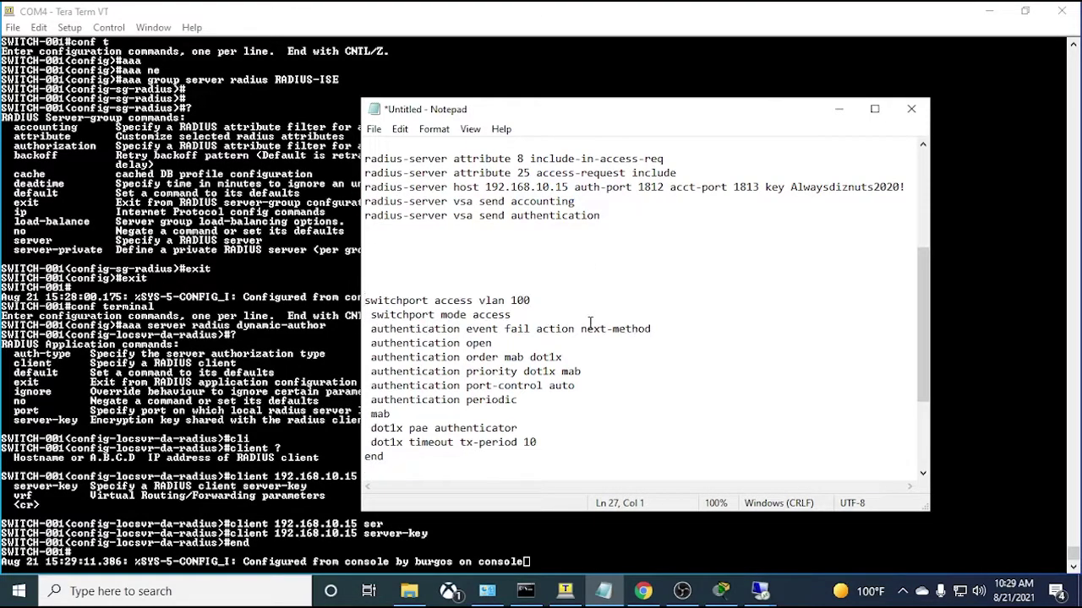
key("Up")
key("Up")
key("Delete")
key("Delete")
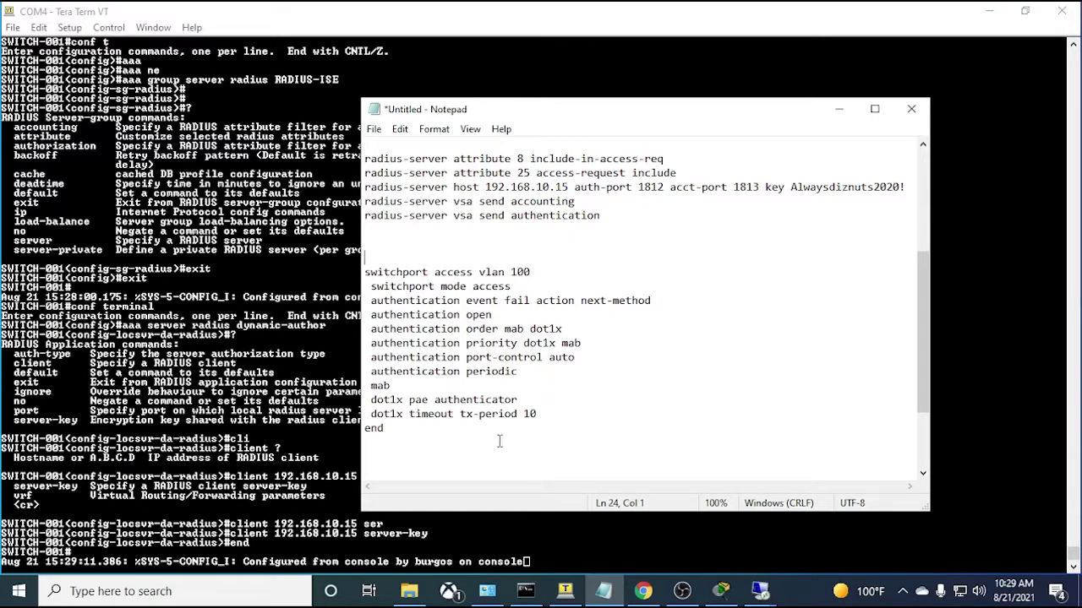
left_click_drag(498, 435, 365, 273)
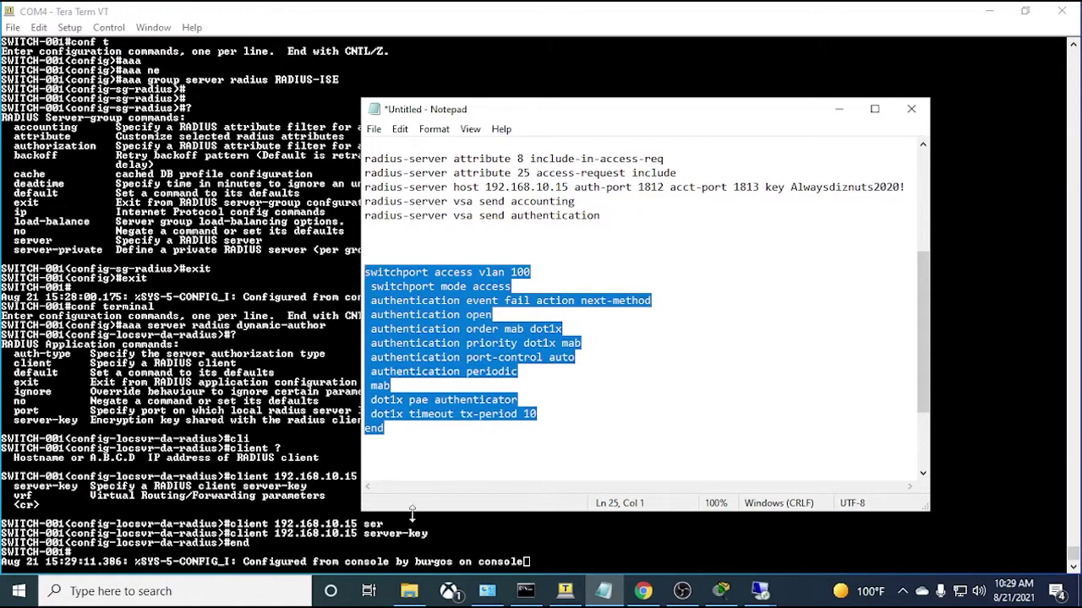
- Enter interface f3/0/18 configuration and show its running config: access mode, VLAN 100
key("alt+Tab")
key("Return")
key("Return")
key("Return")
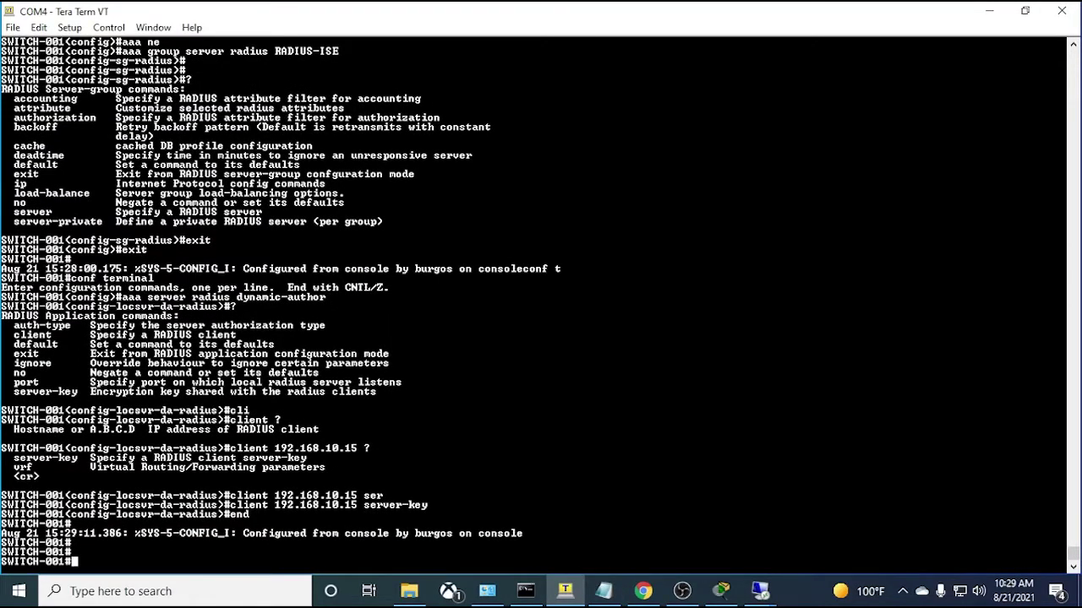
type("conf t")
key("Return")
type("int f3")
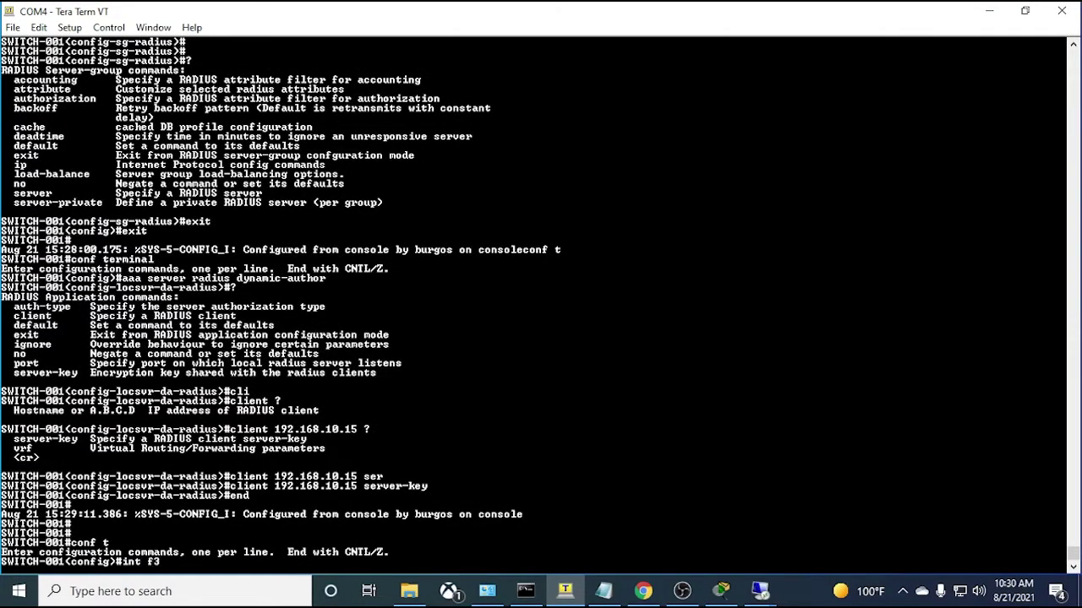
type("/0/18")
key("Return")
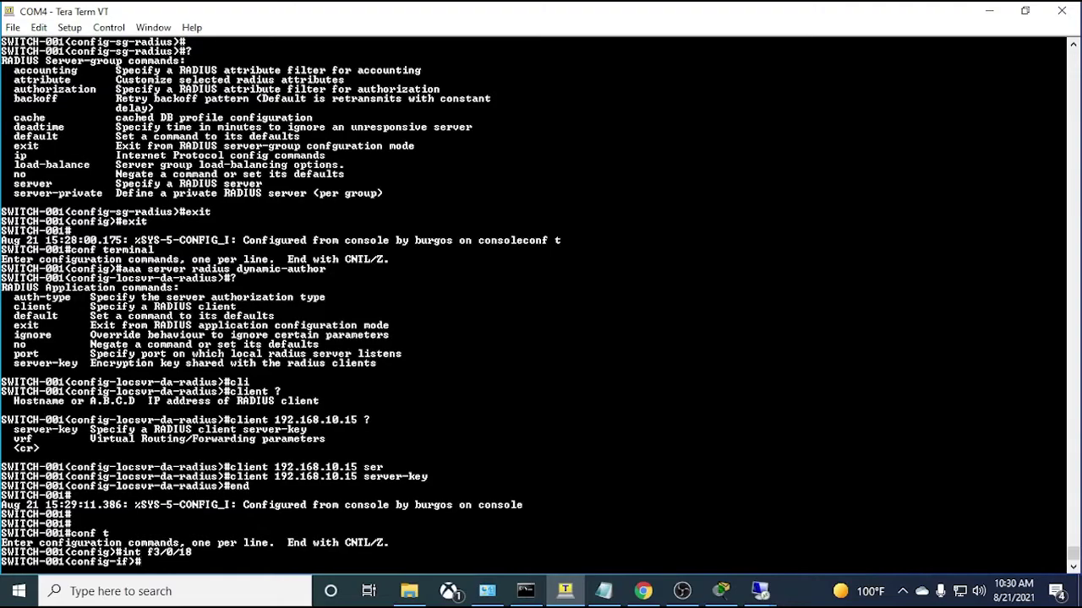
type("do sh run int f3/0/18")
key("Return")
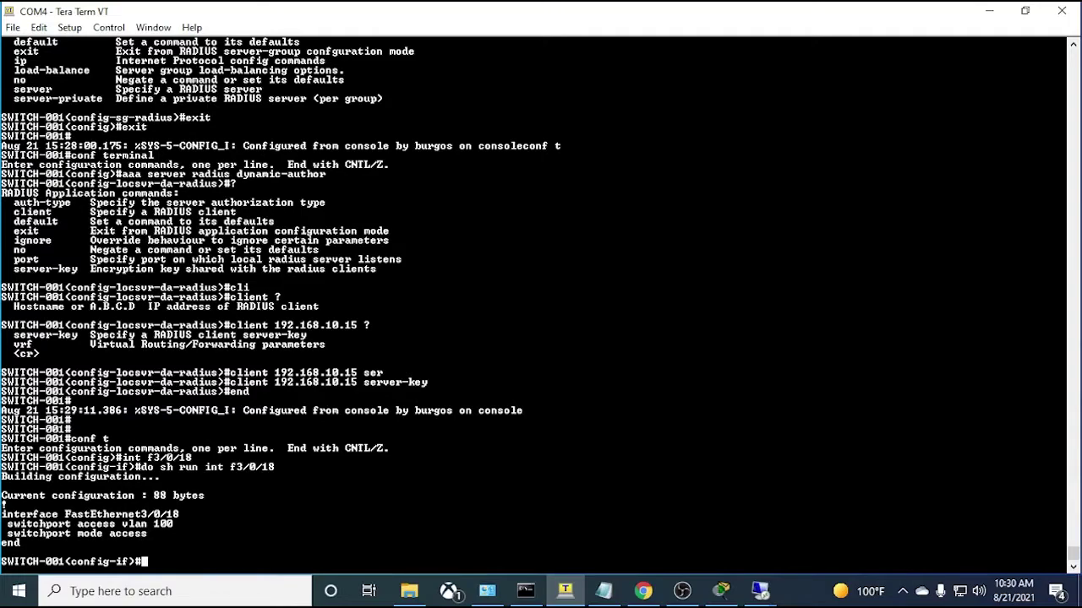
key("Return")
key("Return")
key("Return")
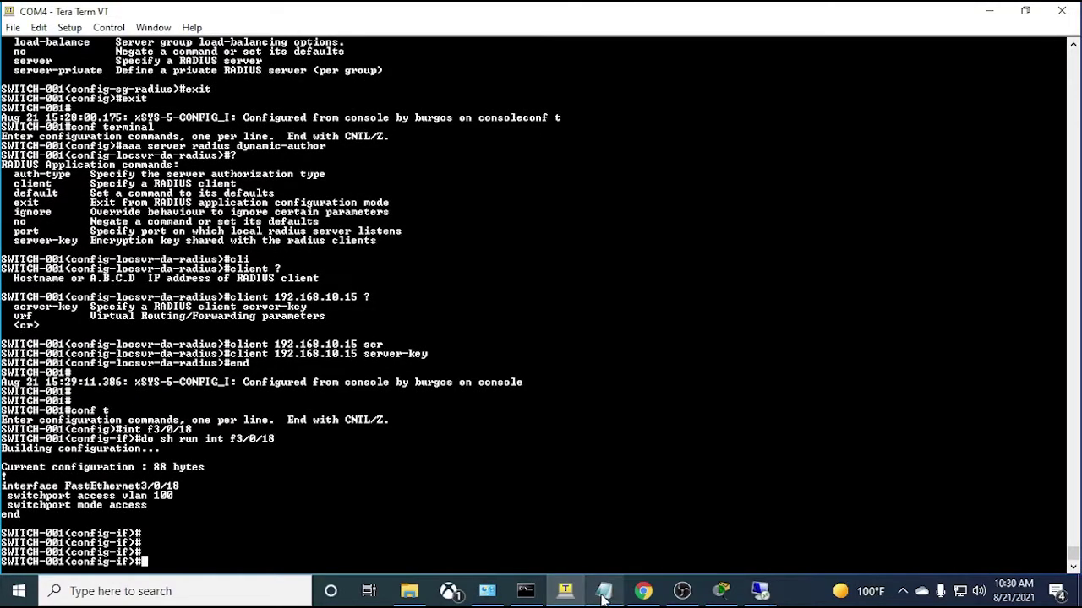
left_click(604, 590)
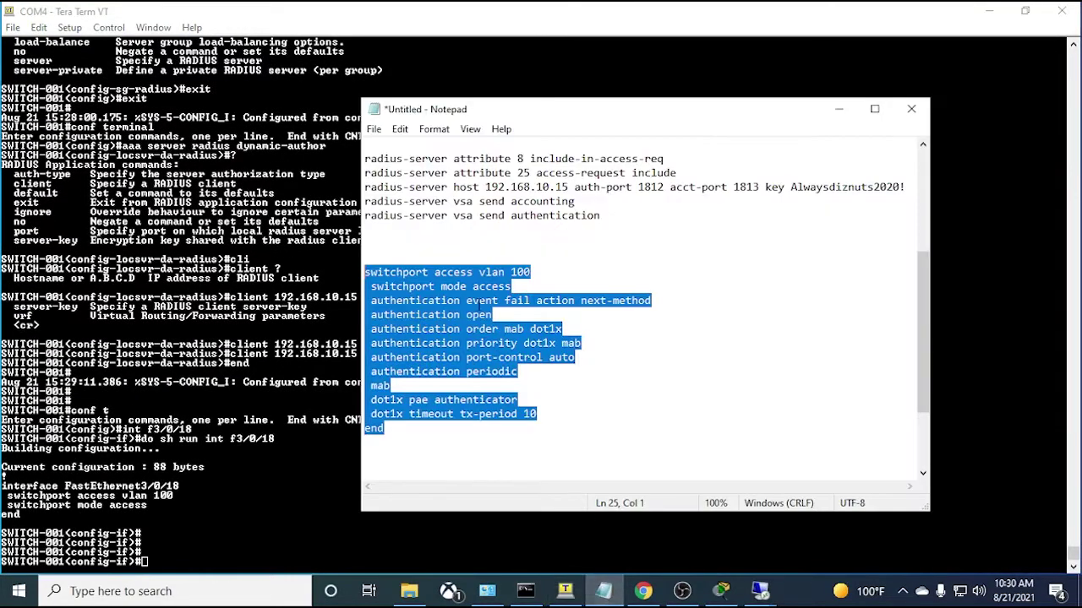
left_click(436, 441)
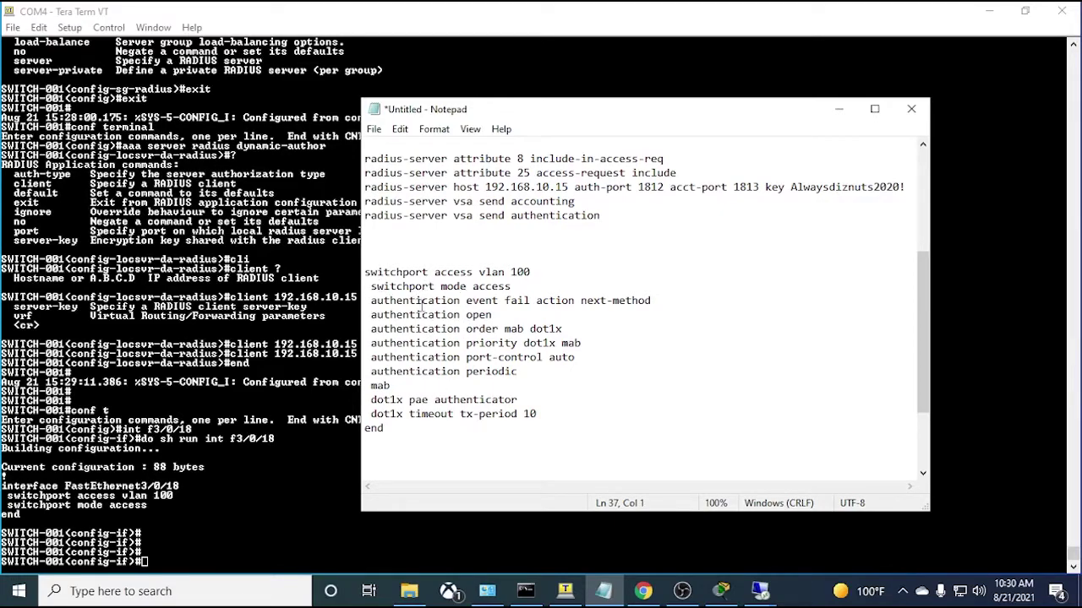
left_click_drag(372, 315, 491, 316)
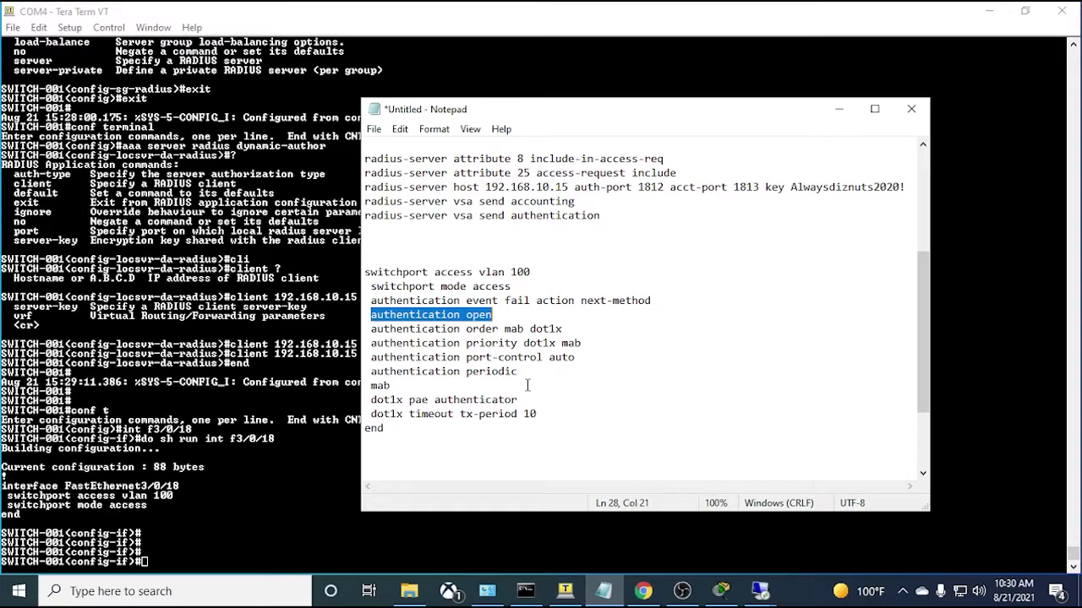
key("Right")
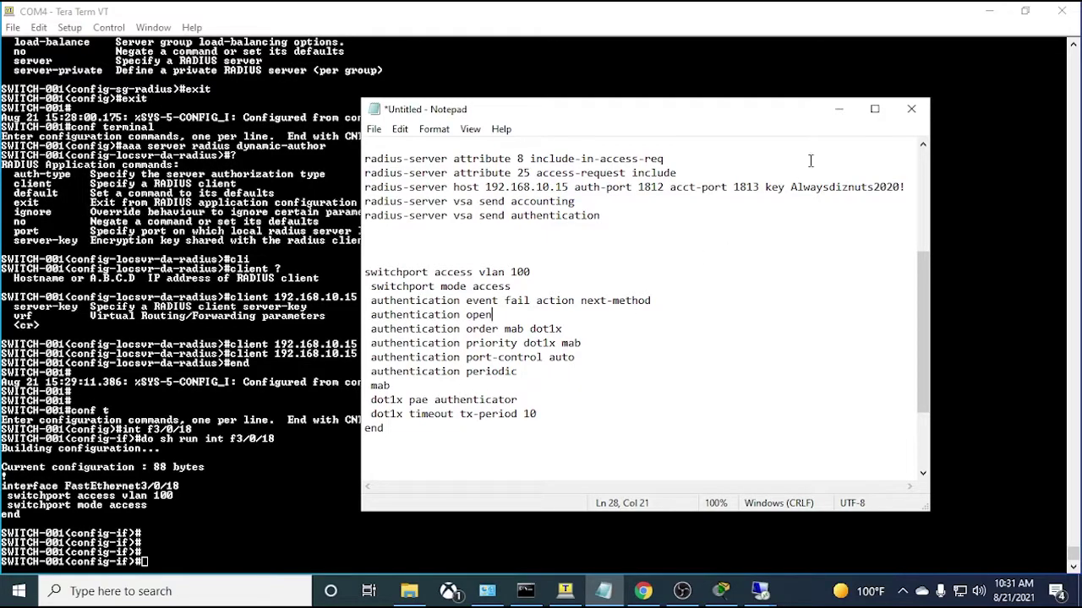
- Exit interface configuration mode in the switch console
left_click(838, 109)
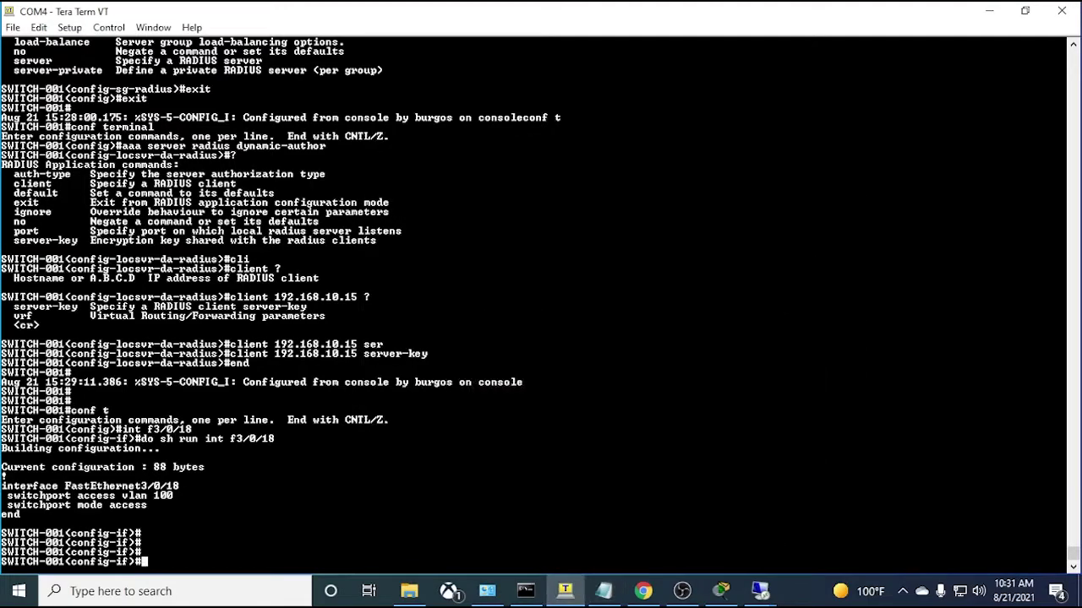
type("exit")
key("Return")
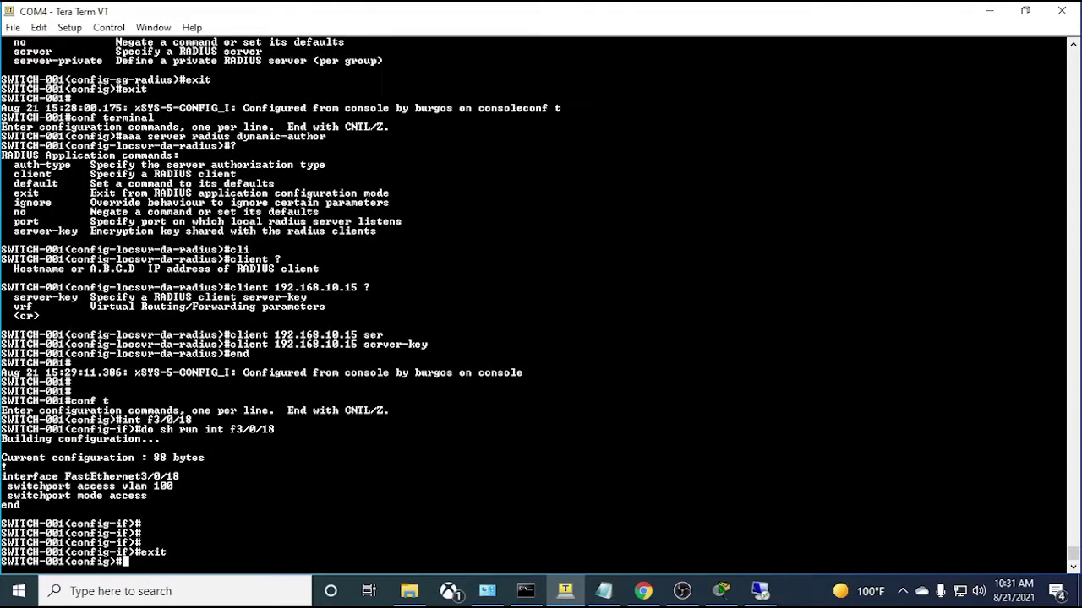
type("acc")
key("Tab")
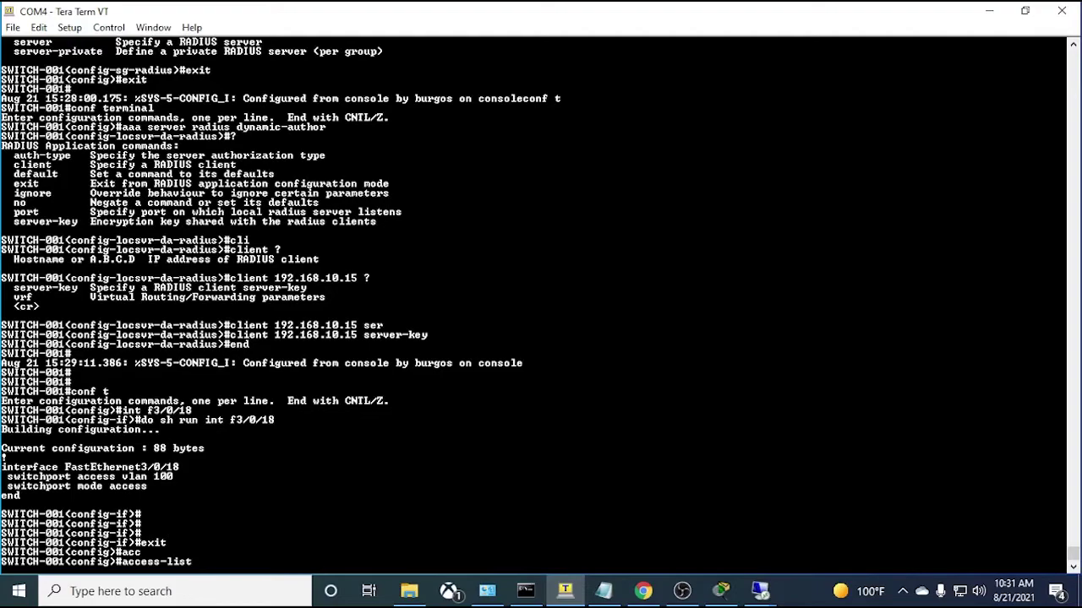
key("BackSpace")
key("BackSpace")
key("BackSpace")
key("BackSpace")
key("BackSpace")
key("BackSpace")
key("BackSpace")
key("BackSpace")
key("BackSpace")
key("BackSpace")
key("BackSpace")
- Create the extended access list AUTH-OPEN
type("ip acc")
key("Tab")
type("ess")
key("Tab")
type("ex")
key("Tab")
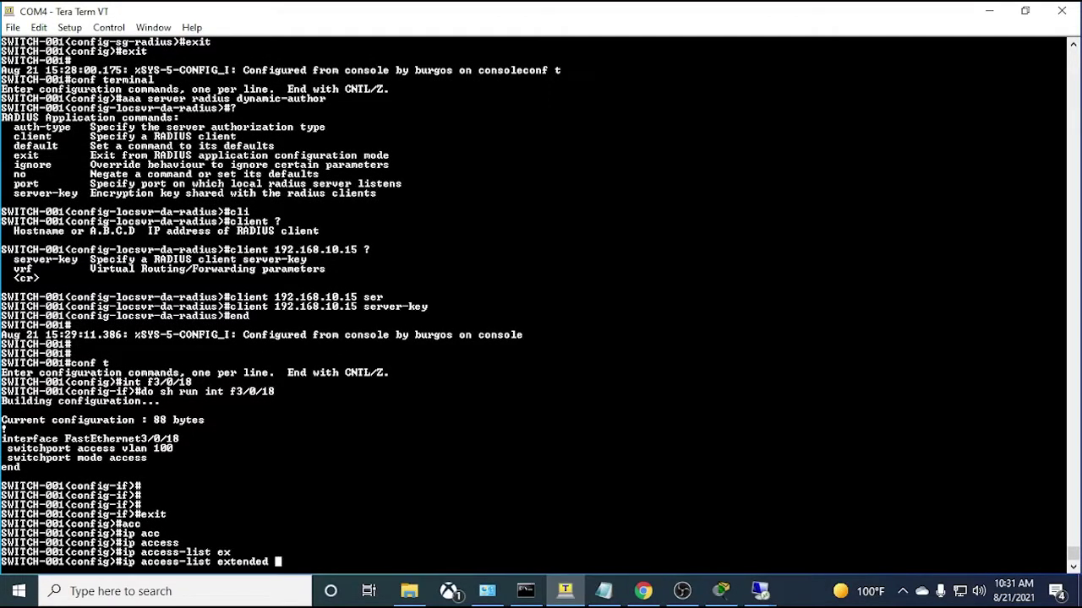
type("AUTH-OPEN ?")
key("BackSpace")
key("Return")
- Add the rule 'permit ip any any' to AUTH-OPEN and end configuration mode
type("ip")
key("BackSpace")
key("BackSpace")
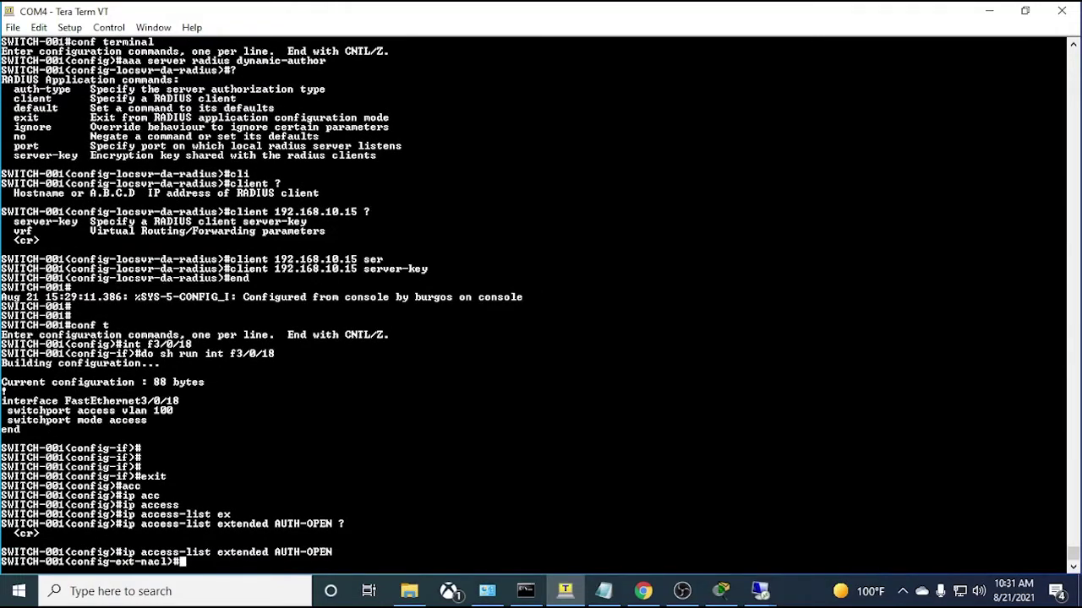
type("permit ip any any")
key("Return")
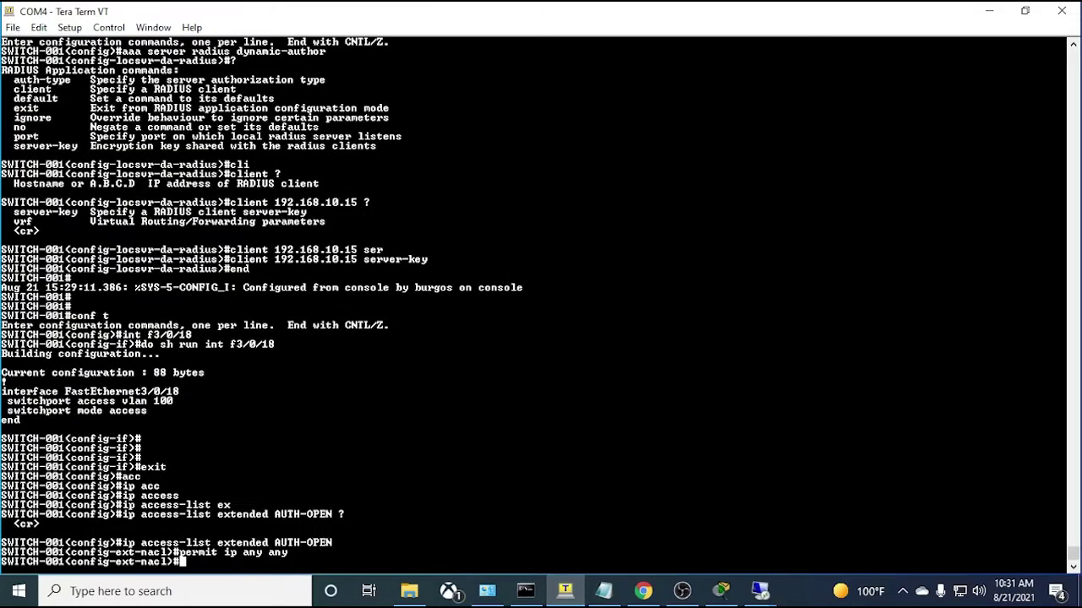
key("Return")
key("Return")
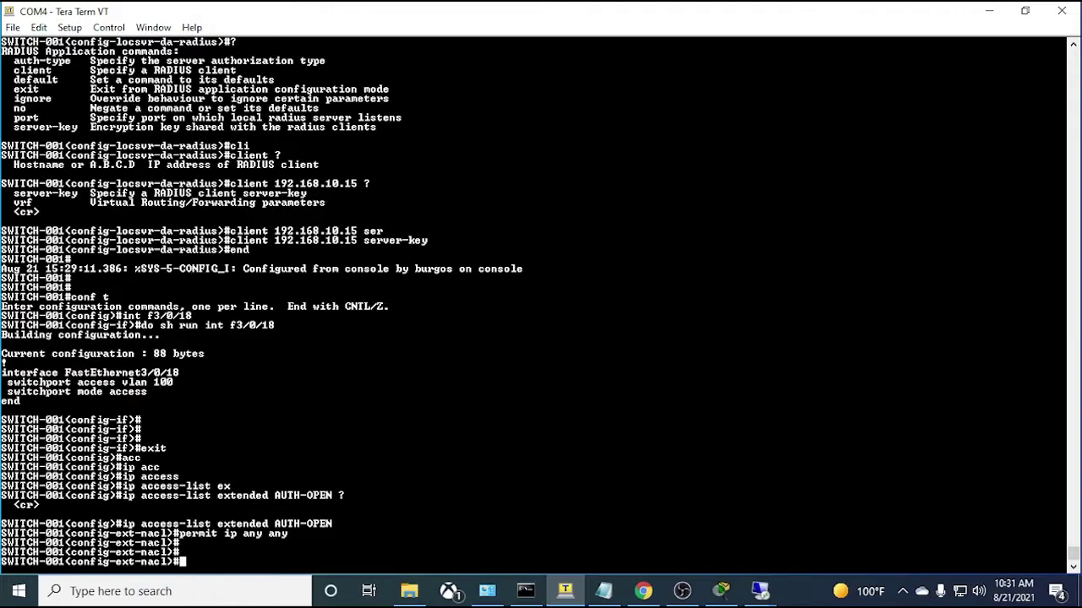
key("Return")
key("Return")
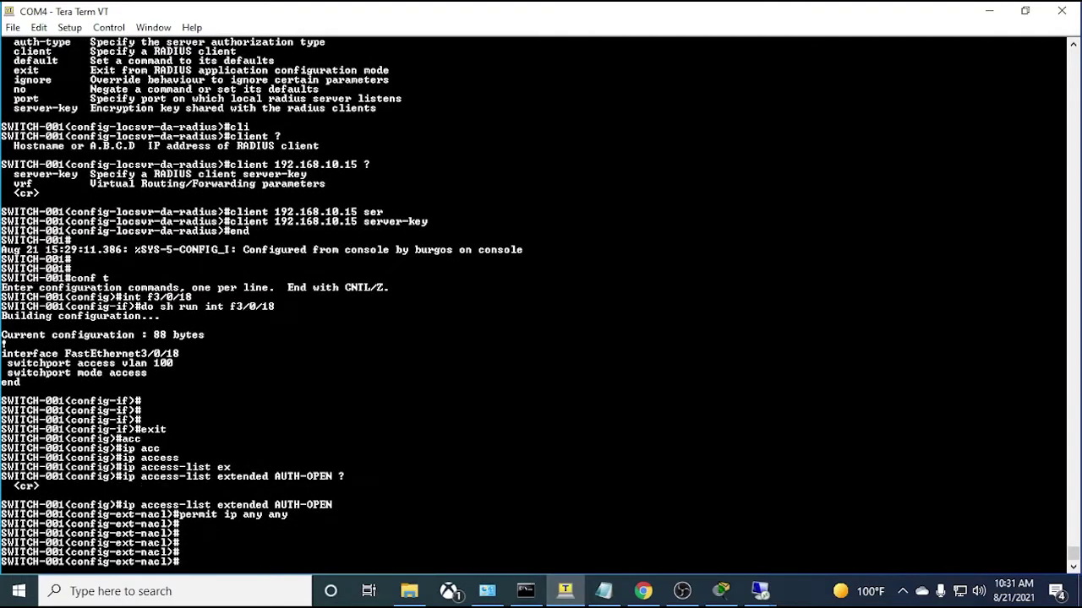
type("end")
key("Return")
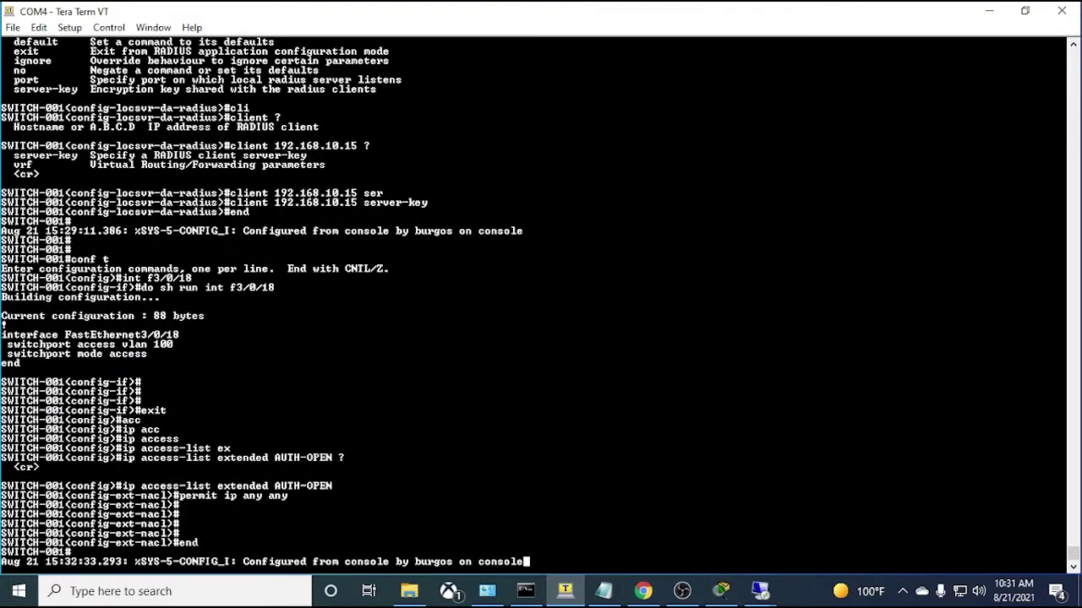
key("Return")
key("Return")
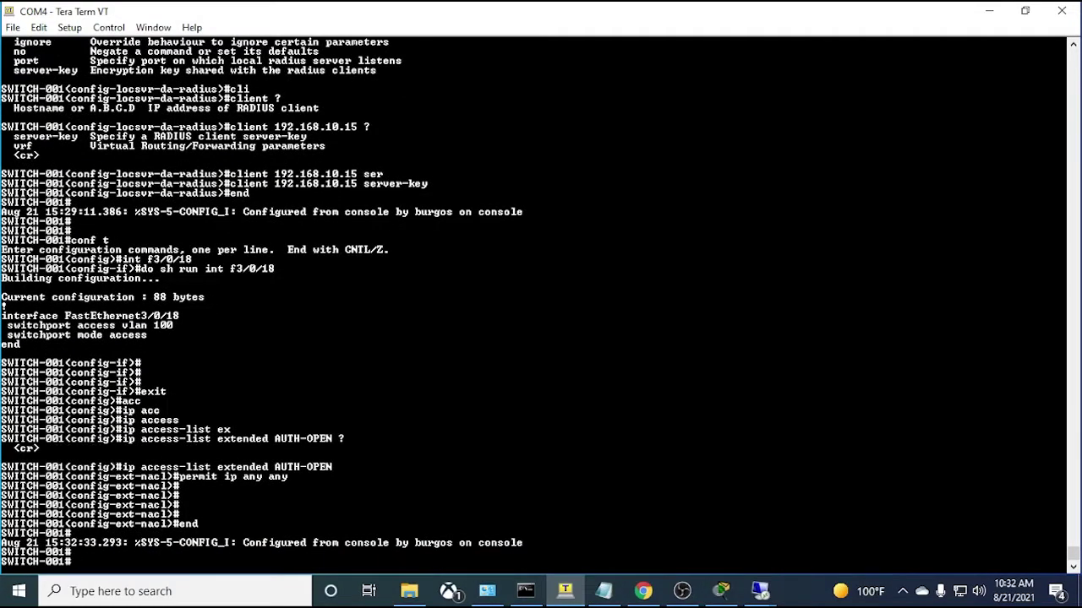
- Enter configuration of interface FastEthernet3/0/18 with conf t and int f3/0/18
type("conf t")
key("Return")
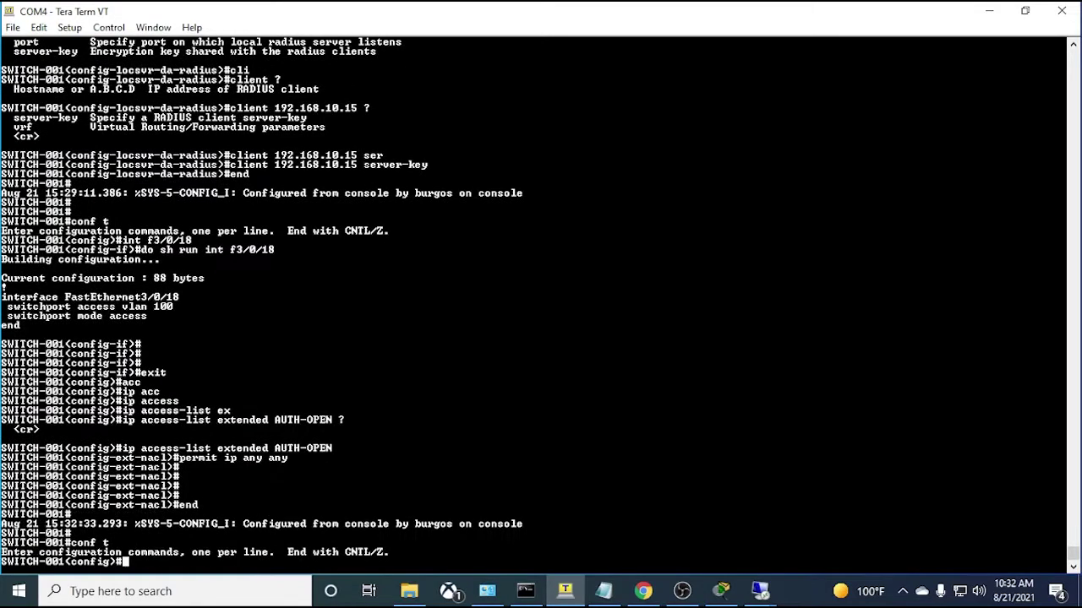
type("int f3/0/18")
key("Return")
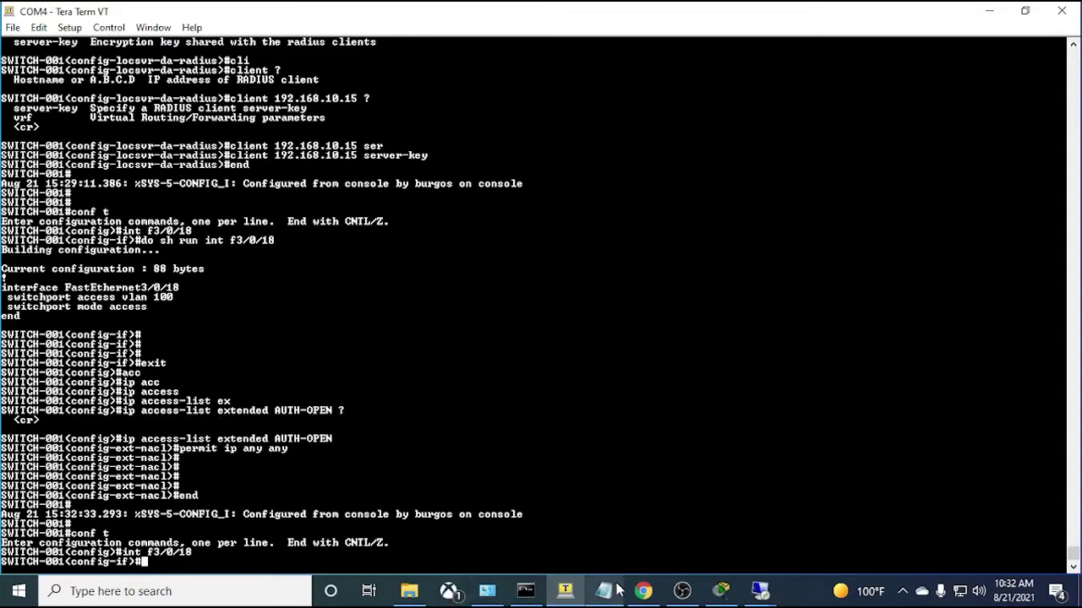
- Apply 'authentication open' copied from the notes, then shut the port
left_click(603, 590)
left_click_drag(507, 314, 373, 322)
key("ctrl+c")
key("alt+Tab")
key("alt+v")
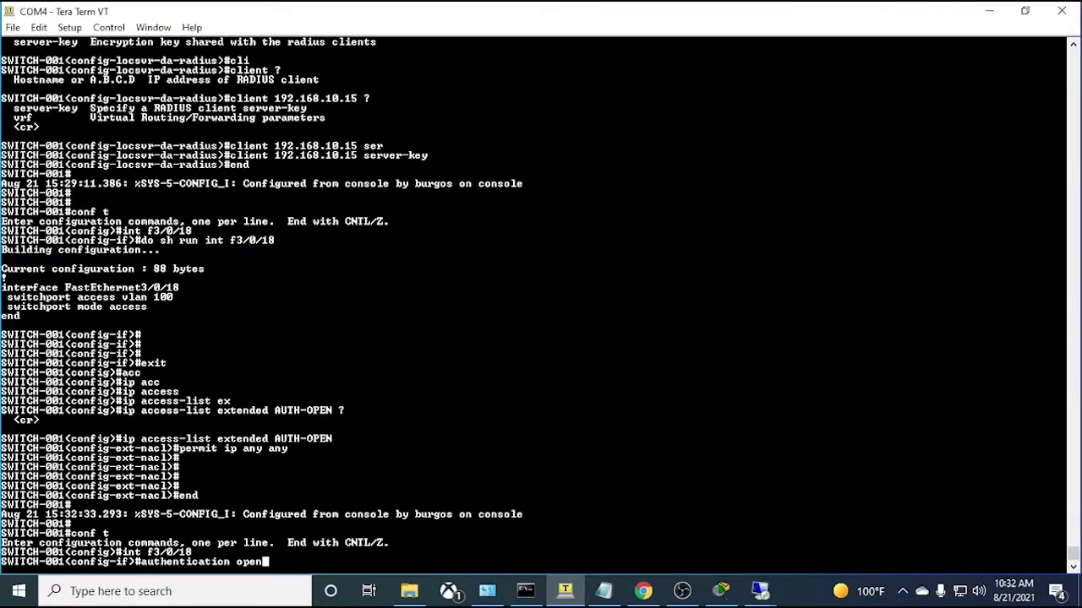
key("Return")
type("shut")
key("Return")
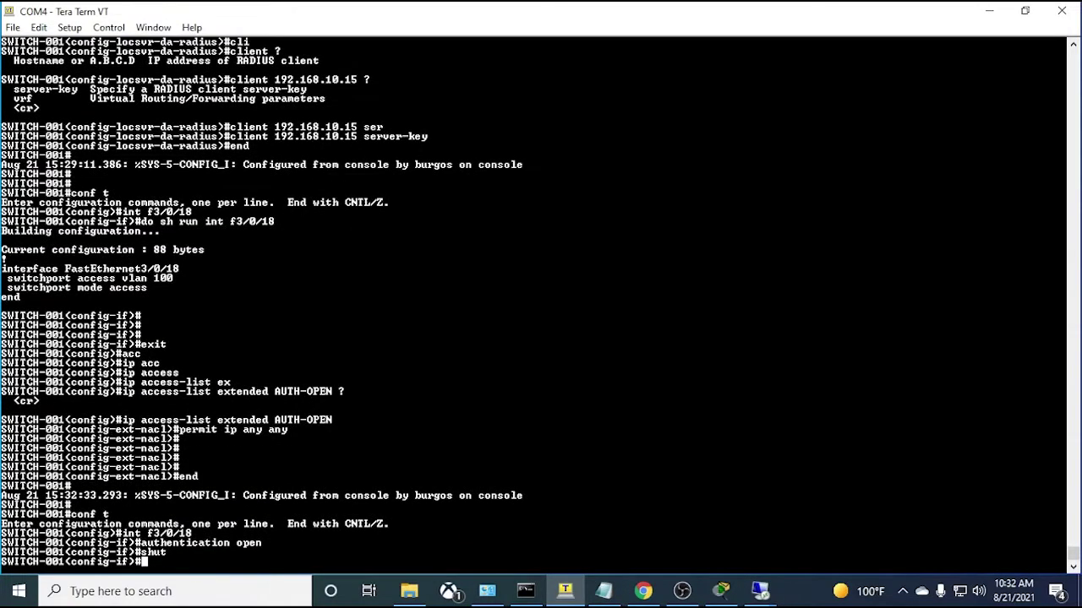
- Apply AUTH-OPEN inbound with 'ip access-group AUTH-OPEN in'
type("ip acc")
key("Tab")
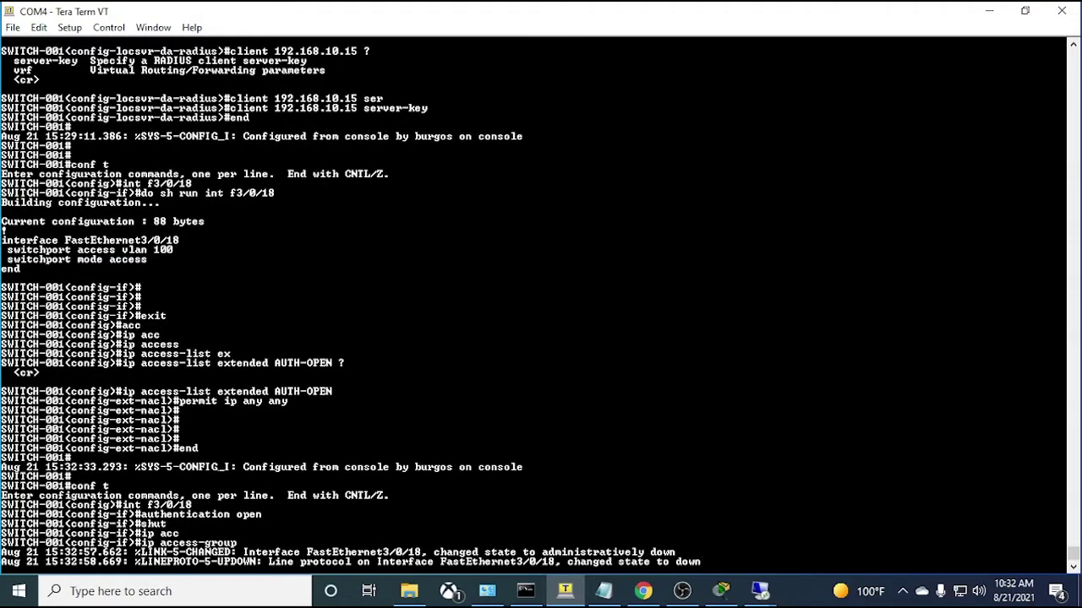
type("?")
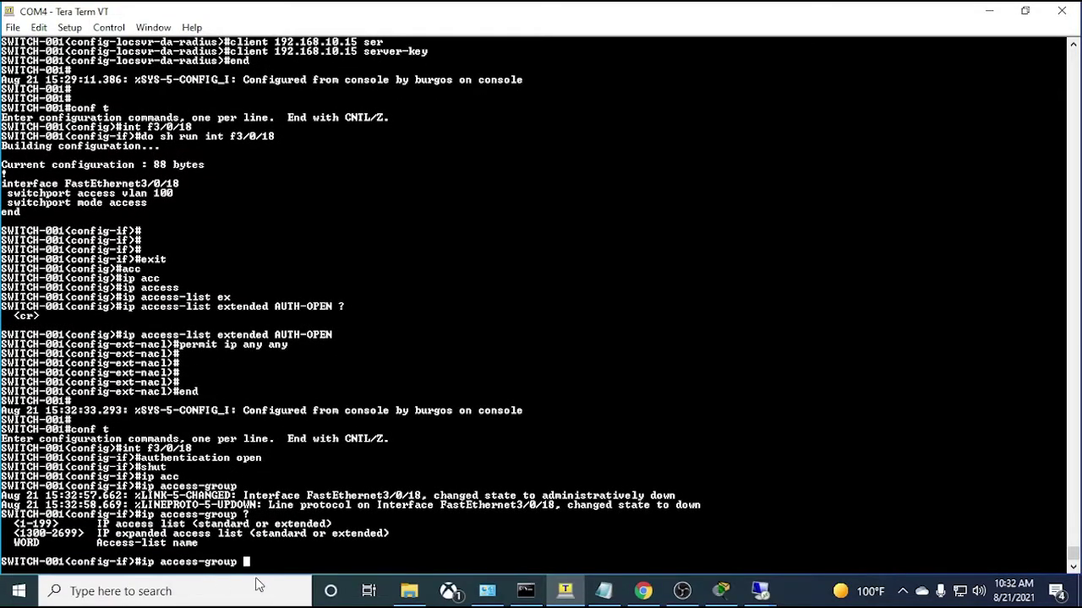
type("AUTH-OPRN")
key("BackSpace")
key("BackSpace")
type("EN")
scroll(338, 304, "up", 3)
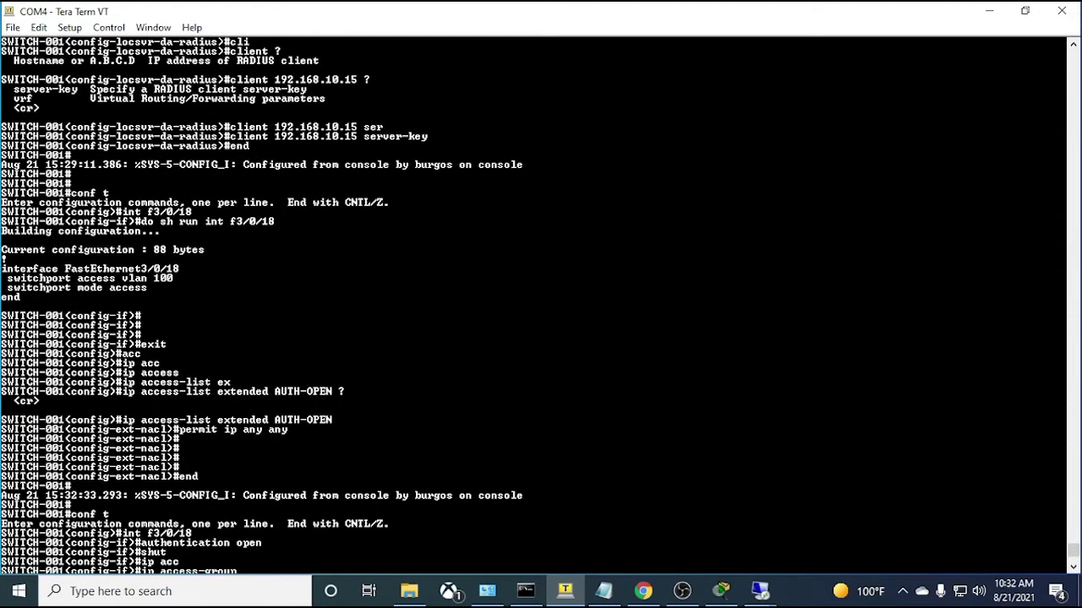
scroll(540, 304, "down", 3)
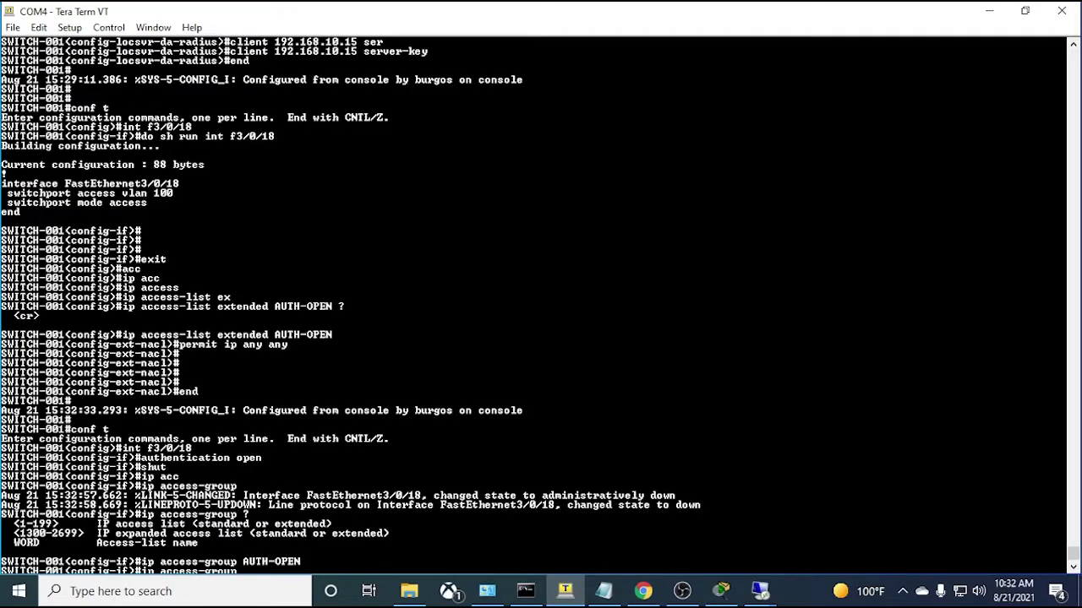
key("Return")
key("Up")
type("in")
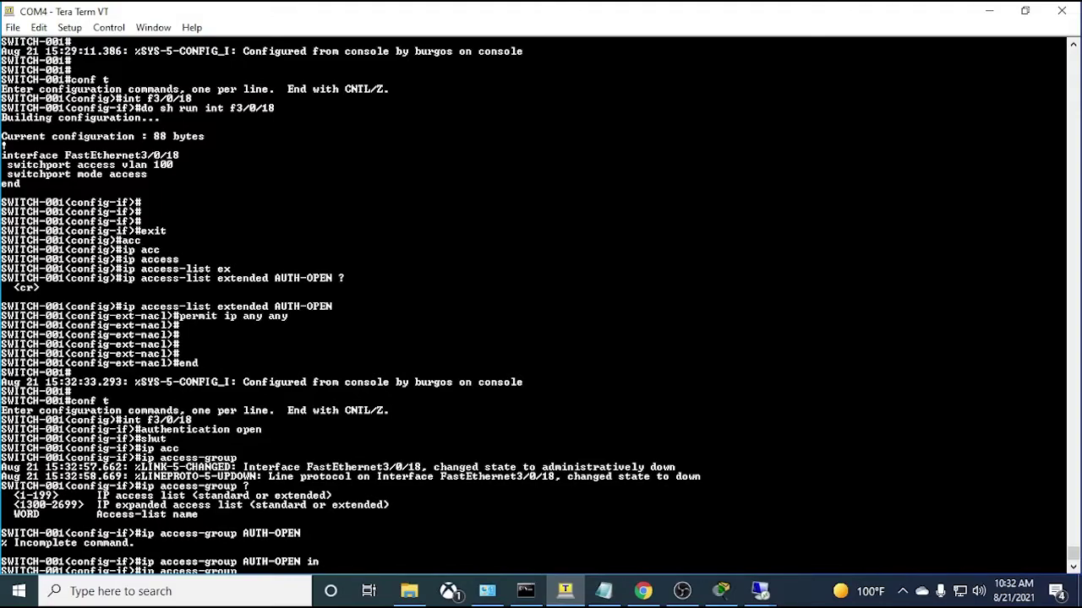
key("Return")
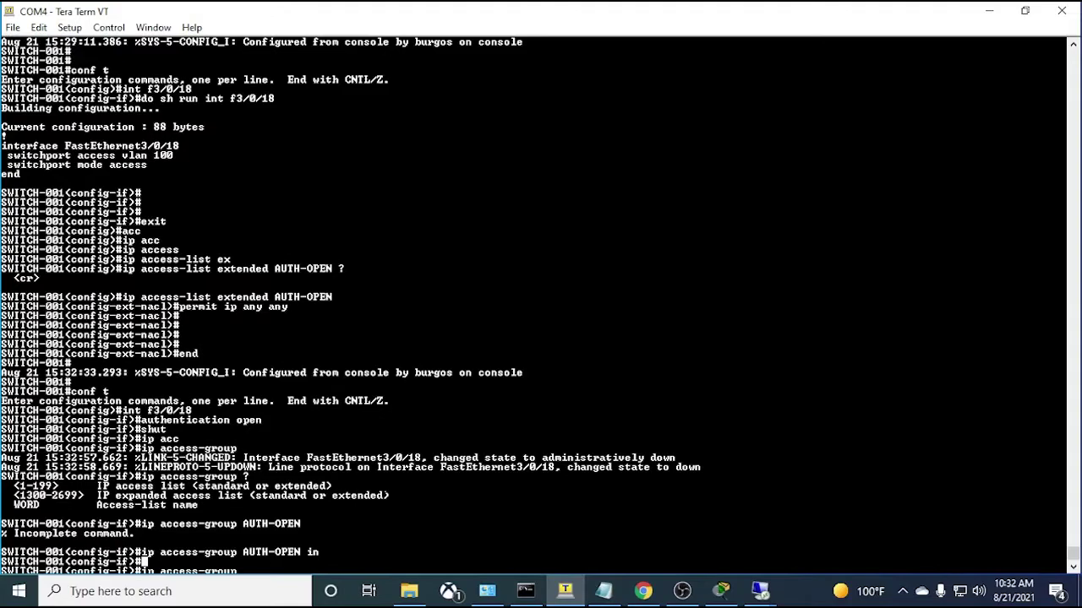
key("Return")
key("Return")
key("Return")
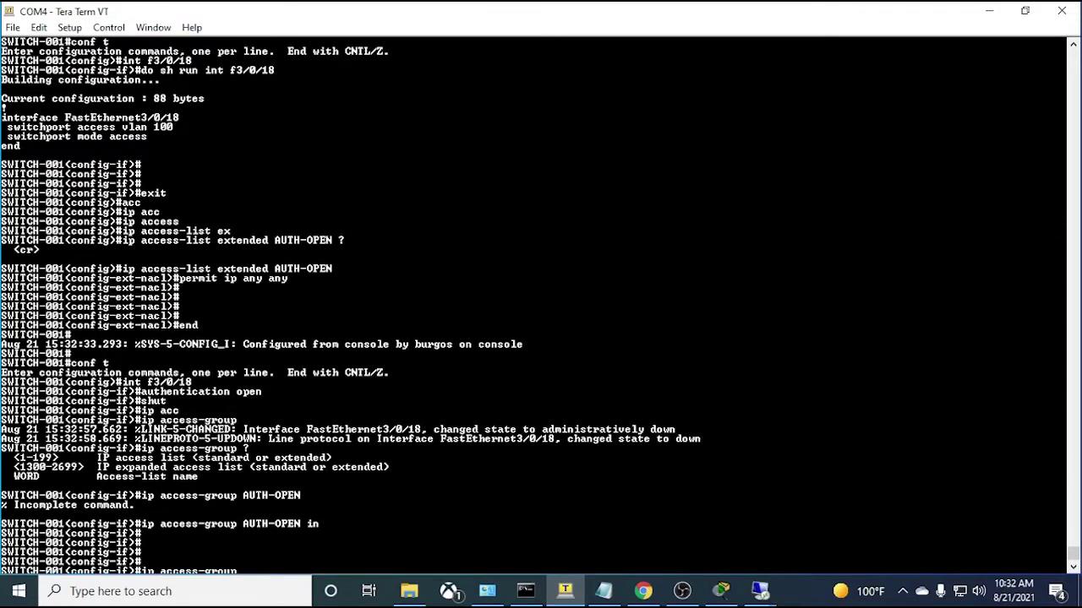
- Select the notes lines from 'authentication order mab dot1x' through 'end'
left_click(604, 591)
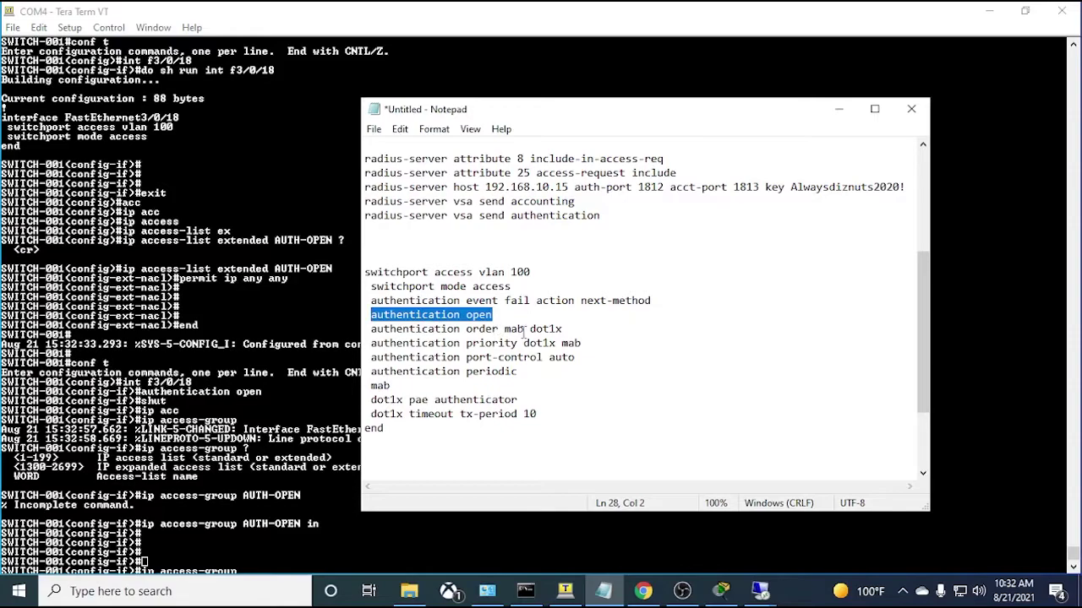
left_click_drag(371, 328, 564, 330)
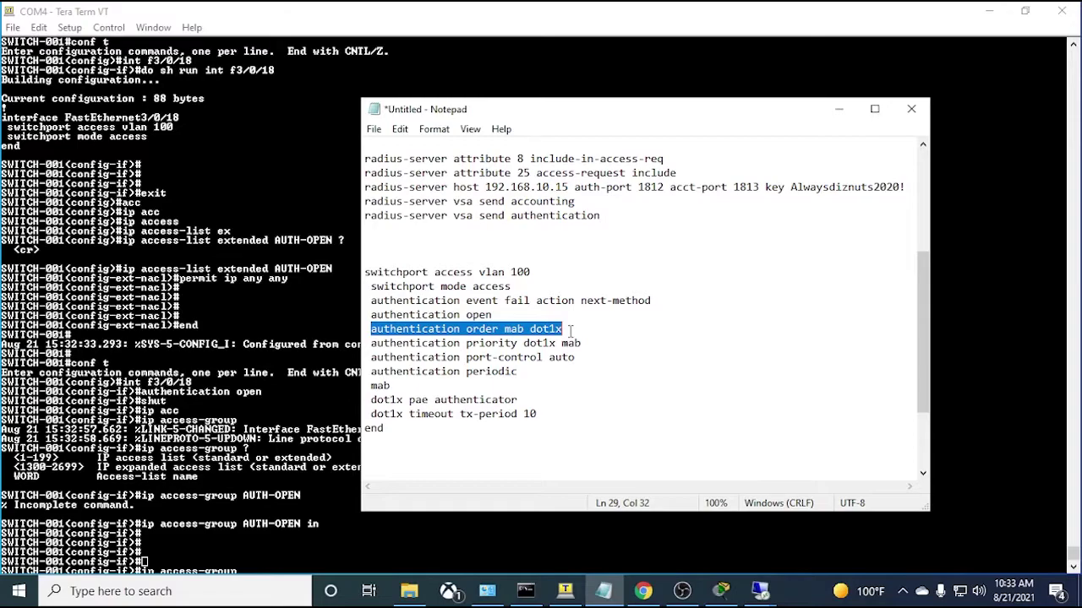
left_click(372, 339)
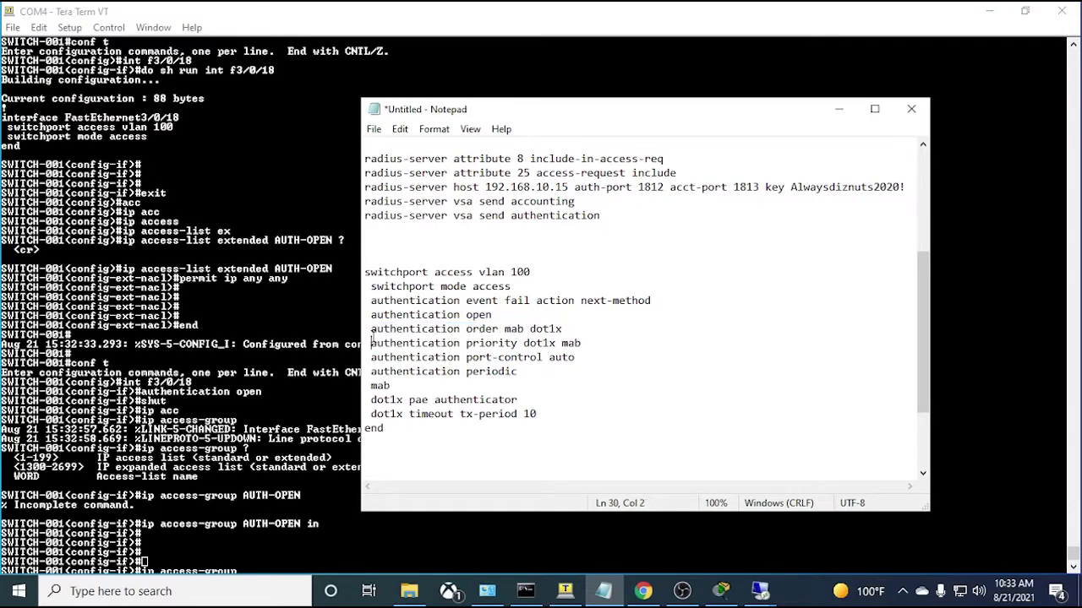
left_click_drag(372, 328, 562, 375)
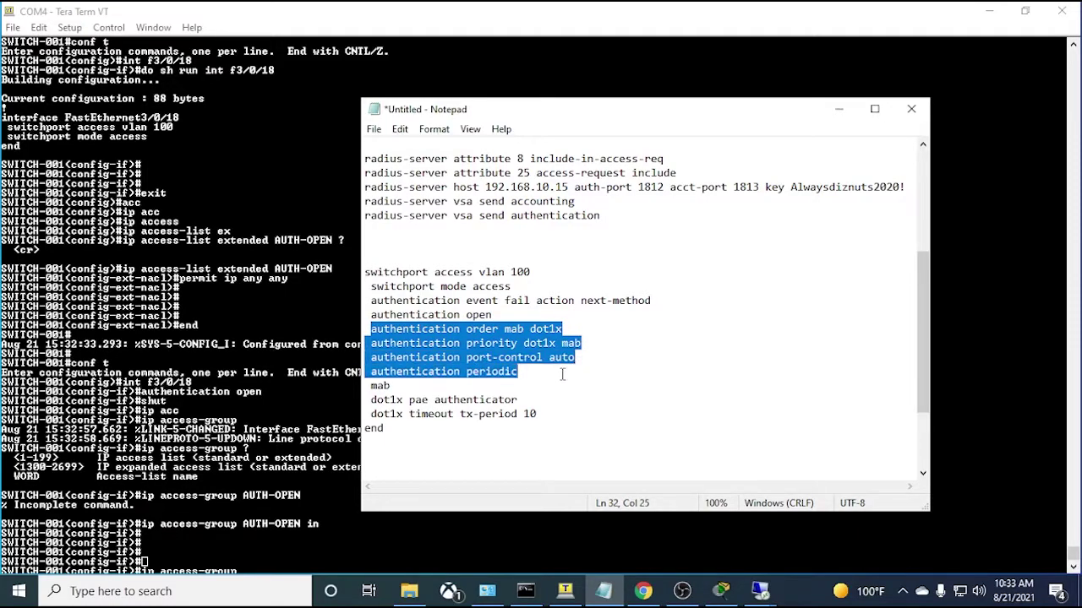
left_click_drag(561, 374, 544, 375)
left_click_drag(366, 328, 414, 386)
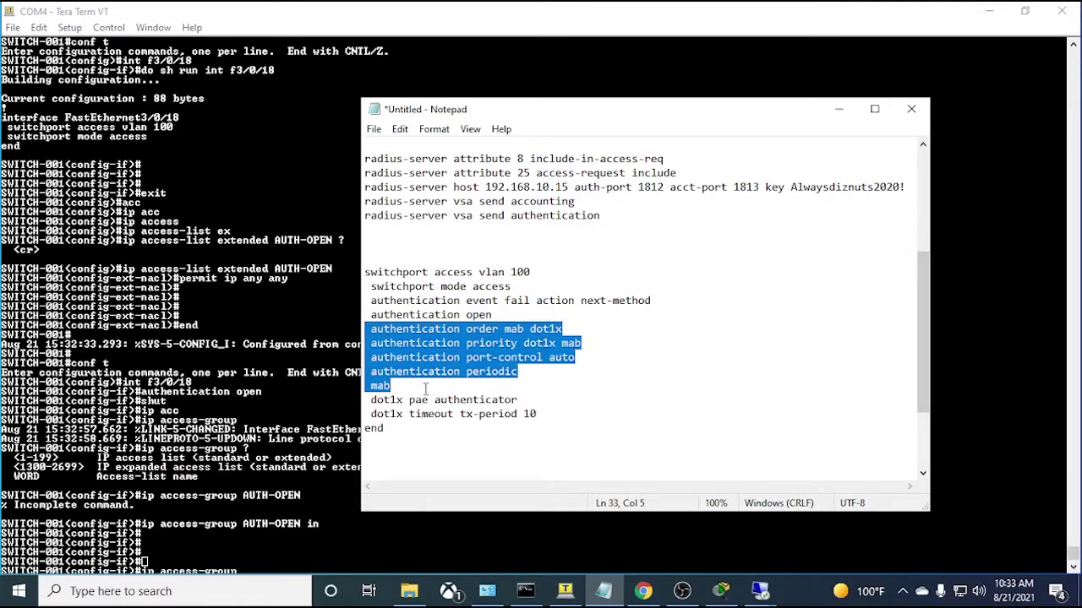
left_click_drag(426, 388, 506, 395)
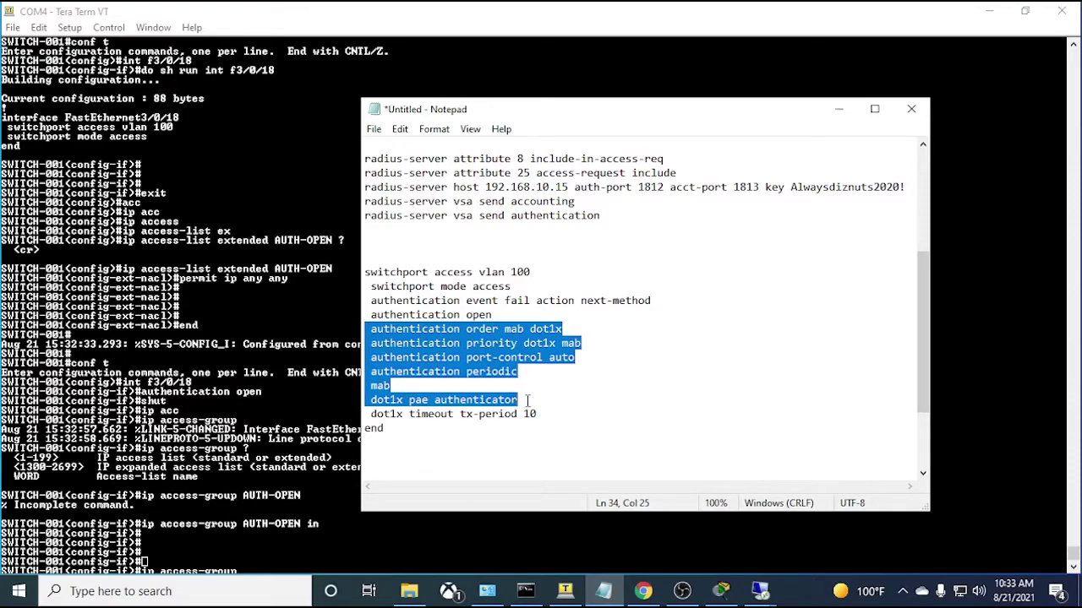
left_click_drag(519, 400, 438, 406)
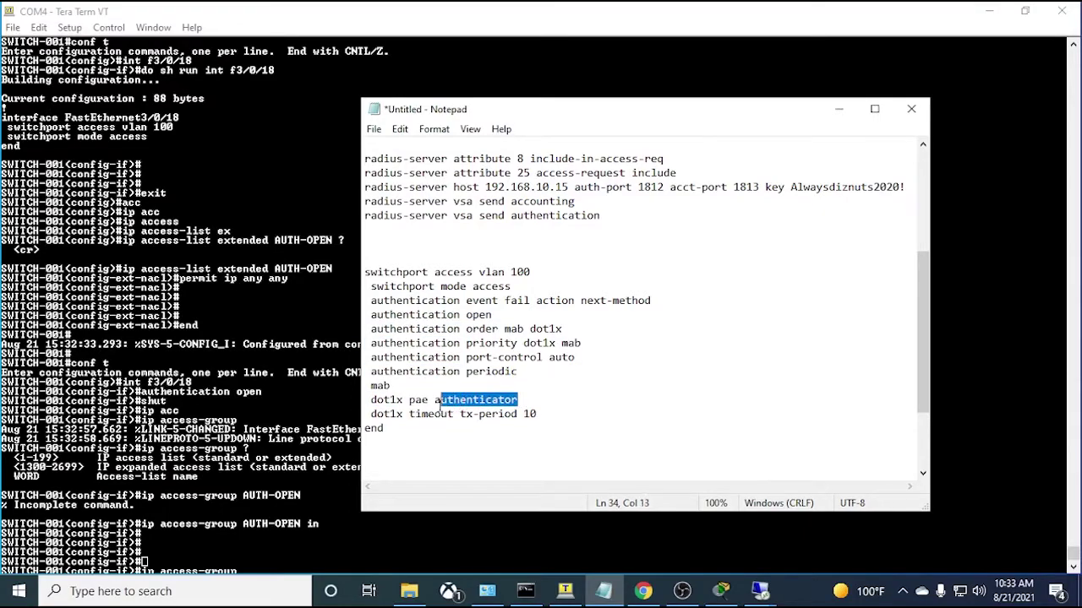
left_click(402, 387)
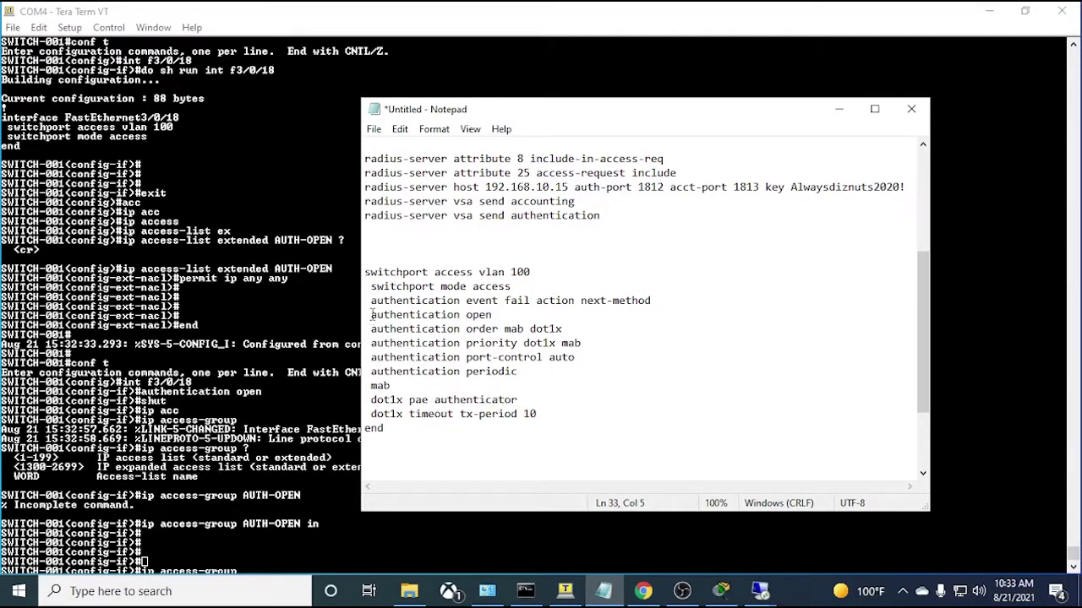
left_click_drag(370, 329, 545, 414)
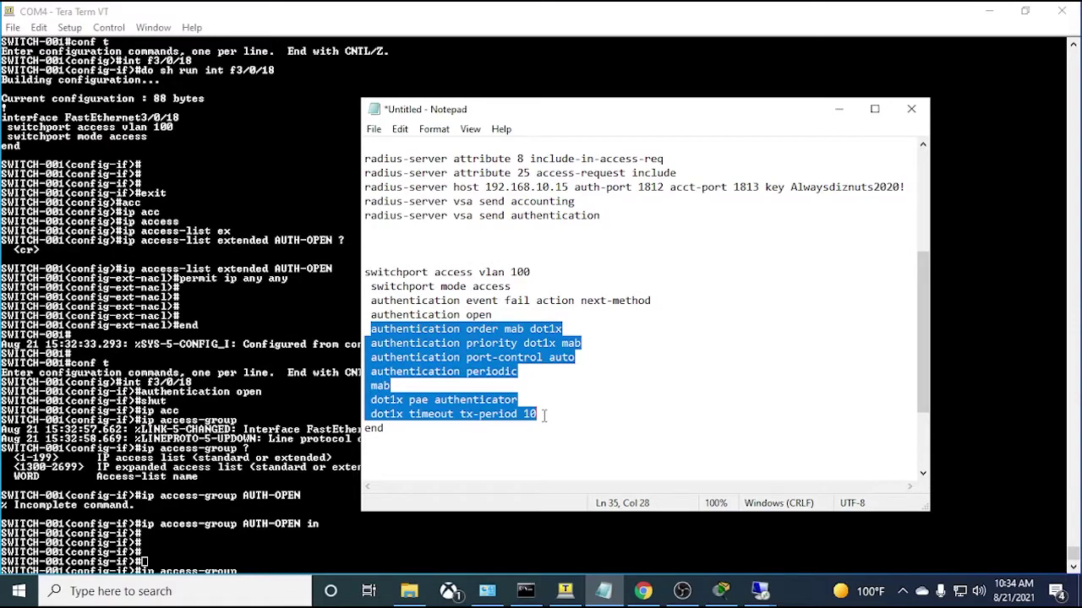
- Paste the dot1x/MAB lines into the switch and verify with 'do sh run int f3/0/18'
left_click(839, 109)
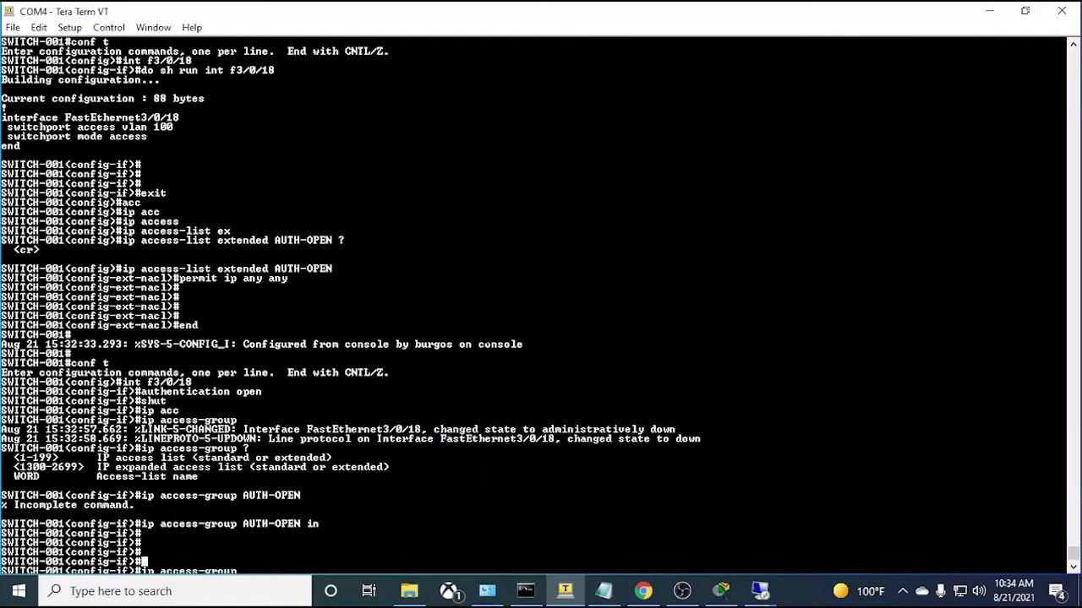
right_click(487, 336)
left_click(442, 379)
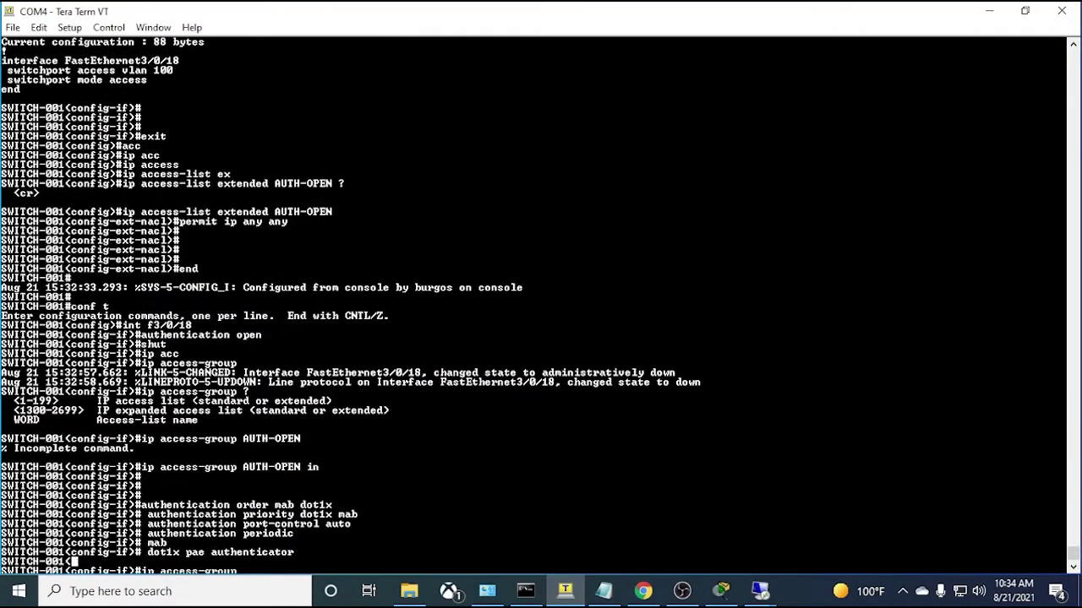
type("do sh ")
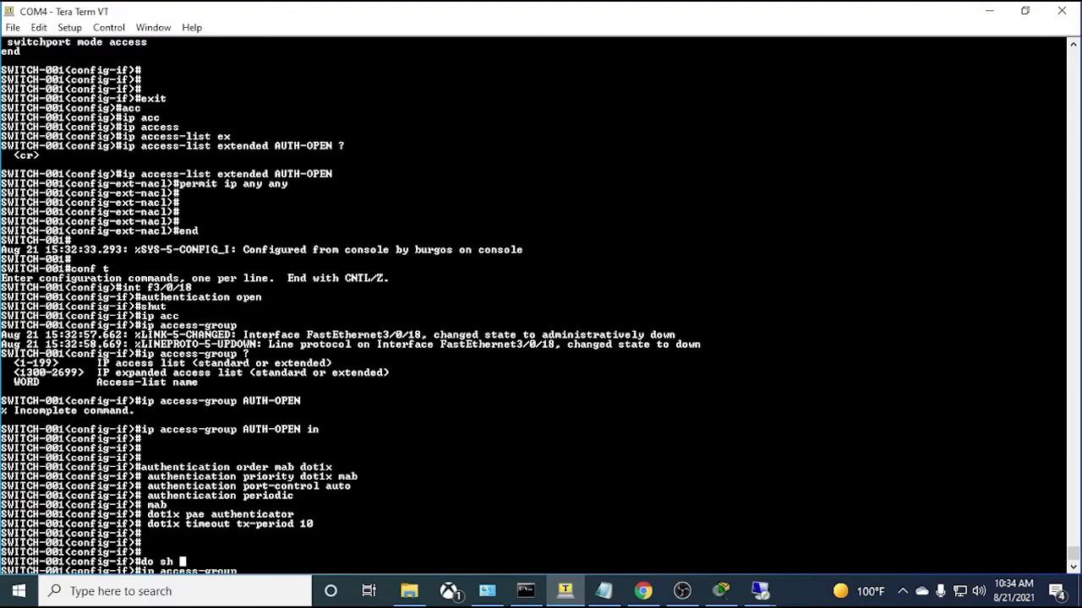
type("run int f3/0/18")
key("Return")
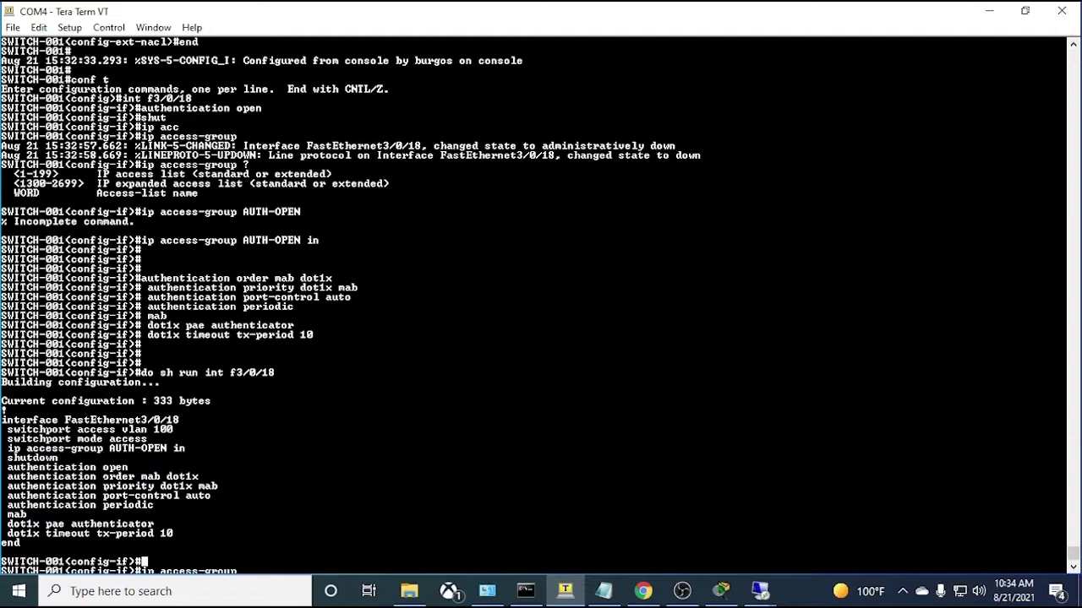
- Bring the port back up with 'no shut' and leave configuration mode with 'end'
type("no shut")
key("Return")
key("Return")
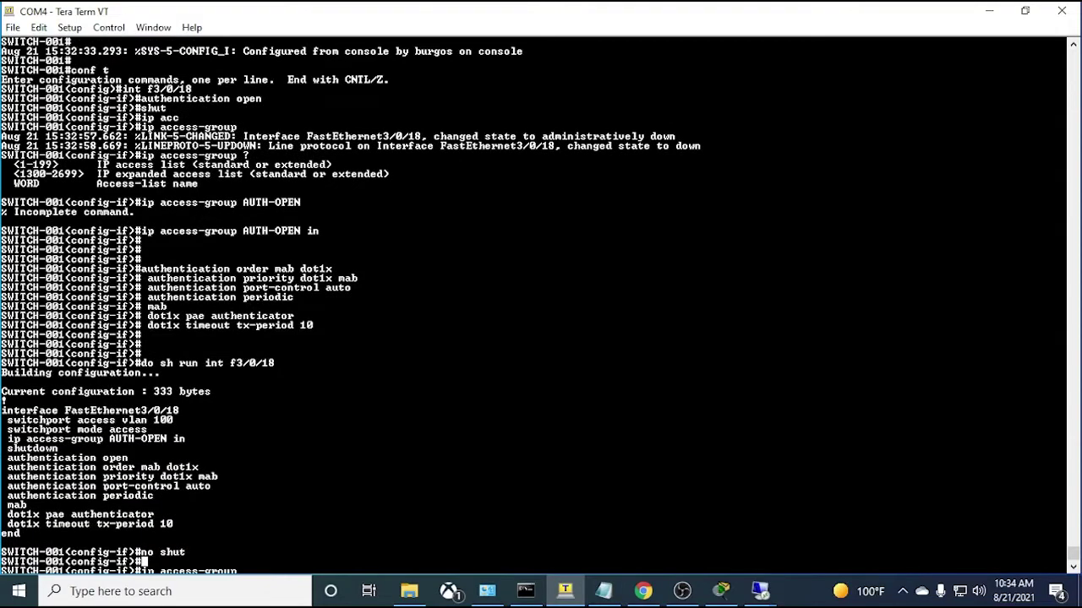
key("Return")
key("Return")
key("Return")
type("end")
key("Return")
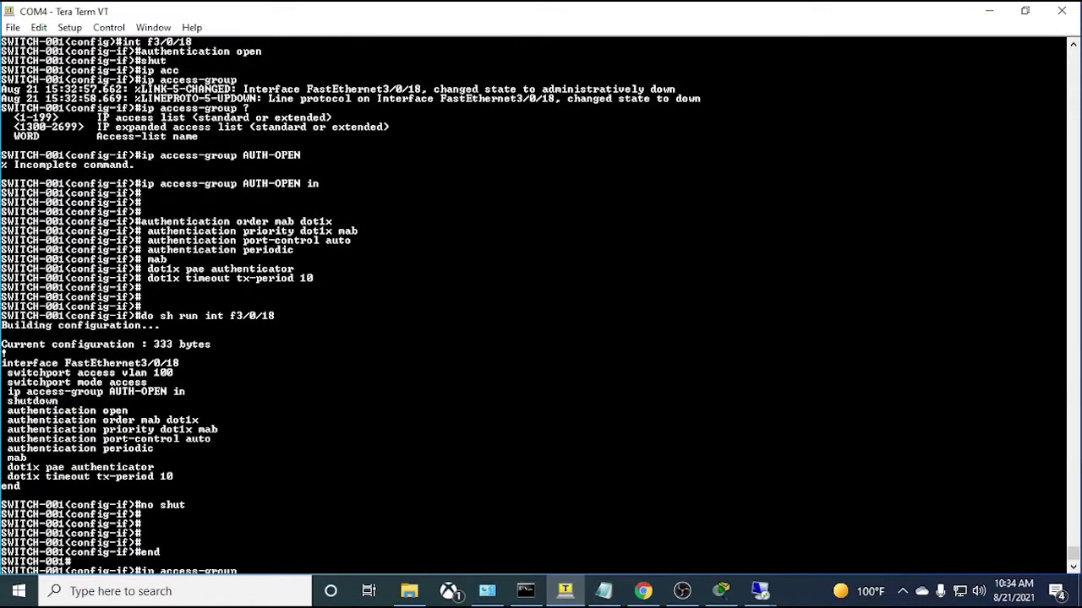
key("Return")
key("Return")
key("Return")
key("Return")
key("Return")
key("Return")
key("Return")
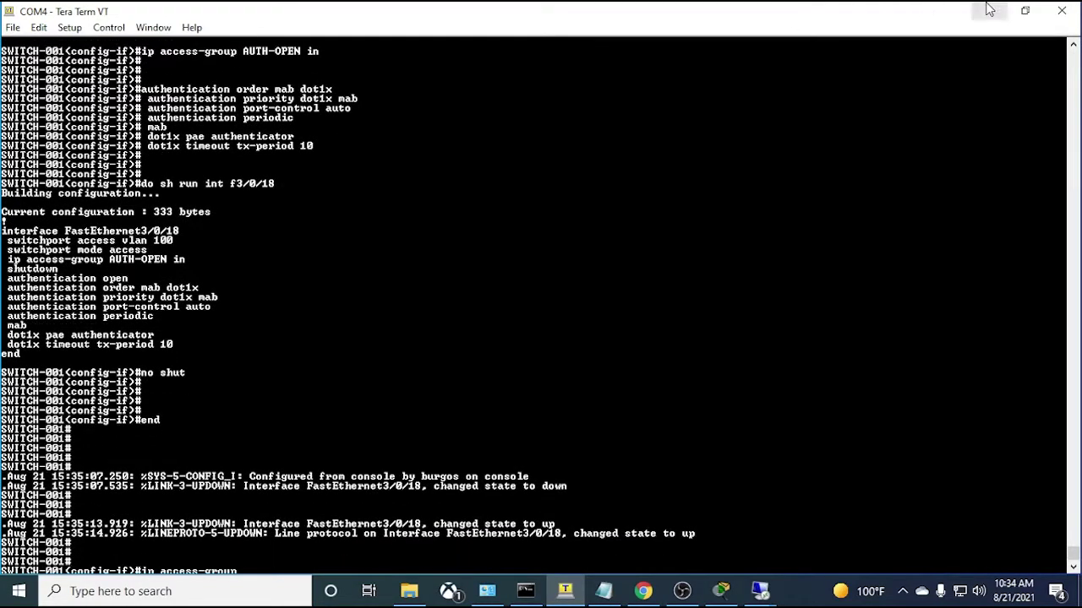
- Highlight the server, aaa and dynamic-author client lines in the notes
left_click(603, 591)
scroll(514, 353, "down", 3)
scroll(514, 354, "up", 5)
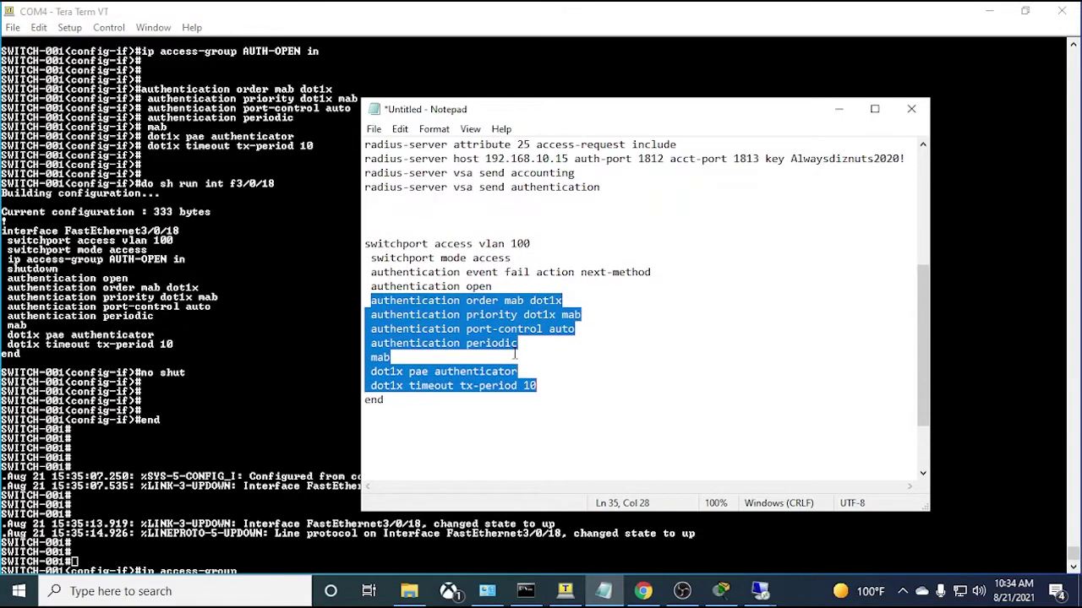
scroll(513, 353, "up", 3)
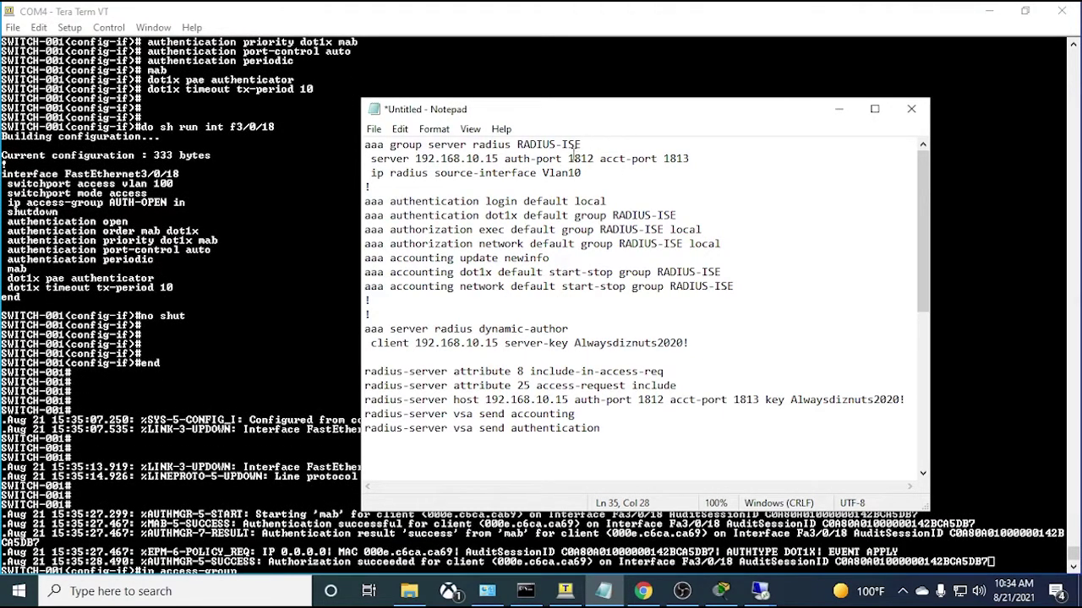
left_click(587, 173)
left_click_drag(587, 173, 370, 158)
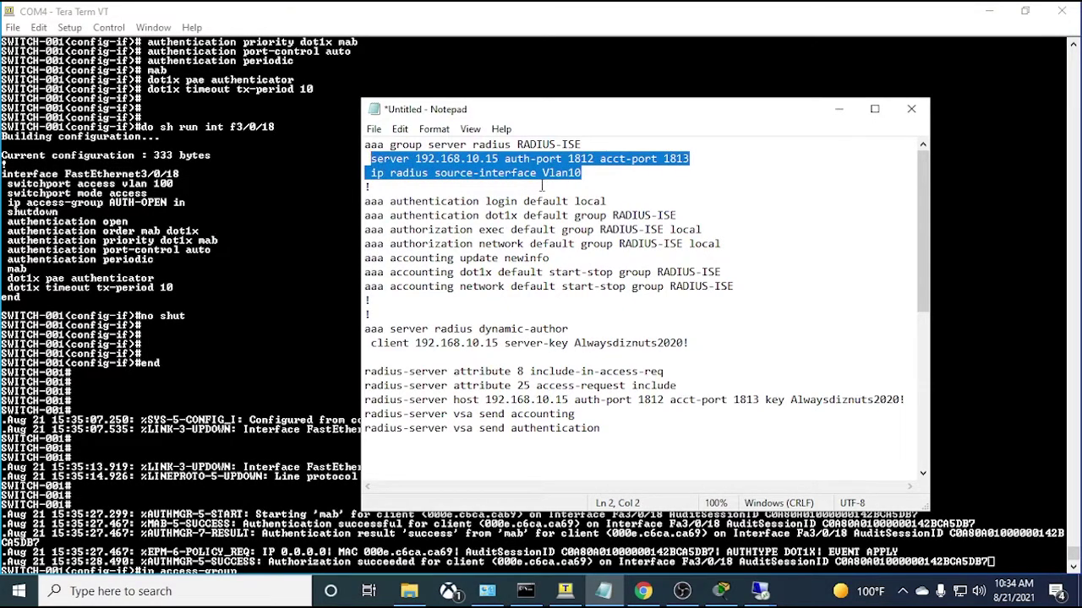
left_click_drag(737, 287, 362, 205)
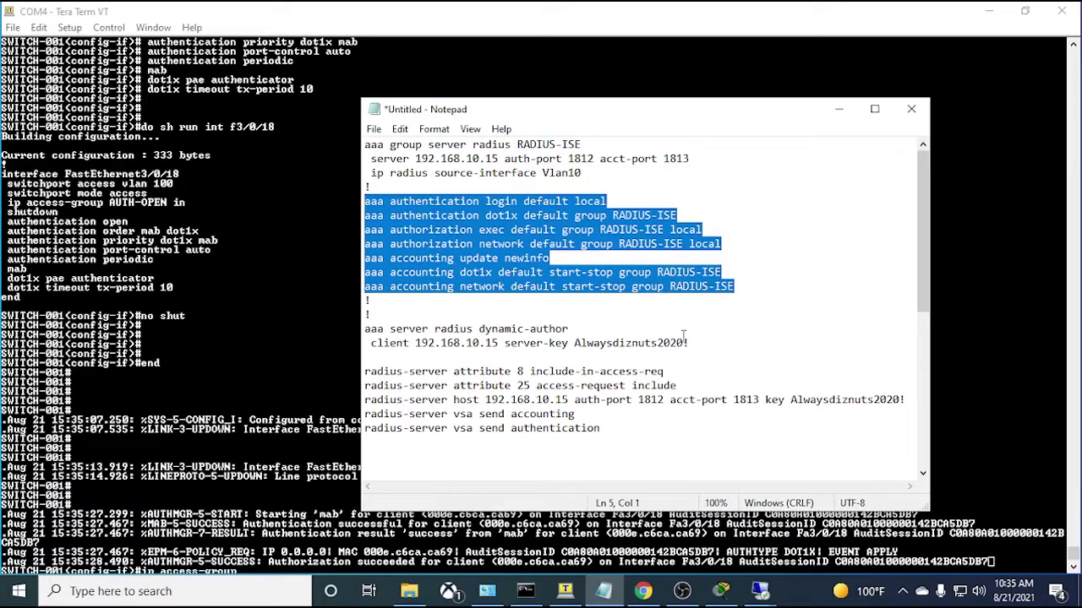
left_click_drag(690, 343, 366, 333)
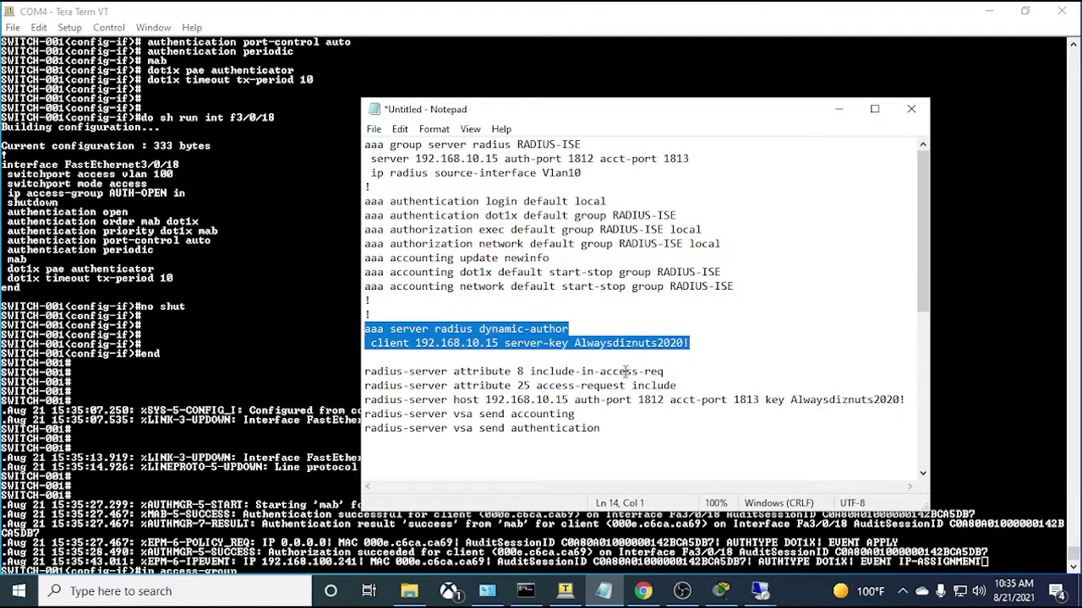
- Highlight the five radius-server lines and the interface lines
scroll(610, 380, "down", 4)
left_click_drag(605, 259, 365, 201)
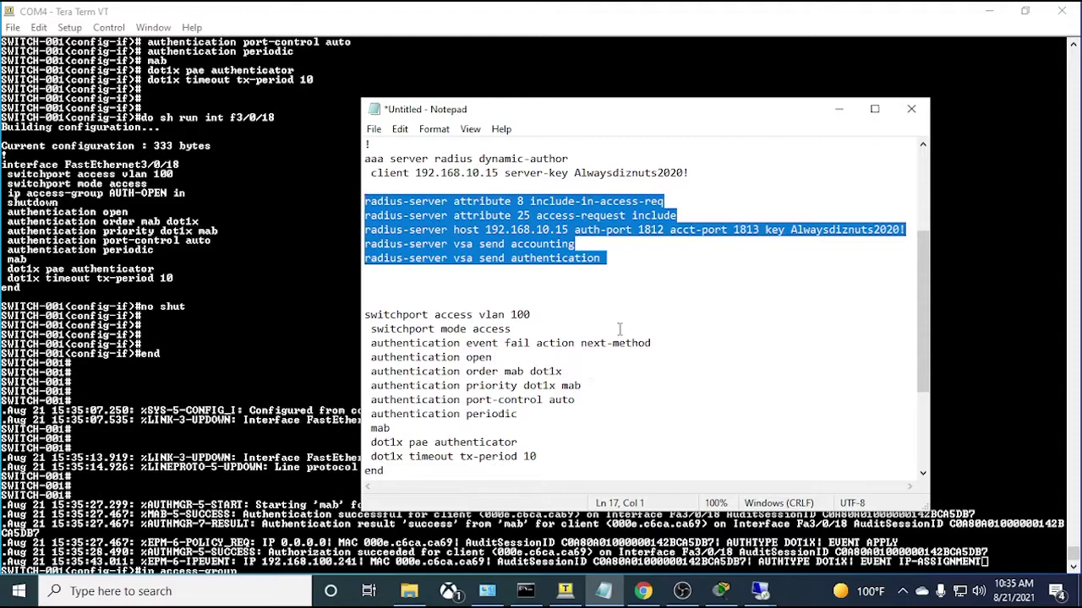
scroll(619, 330, "down", 2)
left_click_drag(626, 411, 368, 226)
left_click(659, 394)
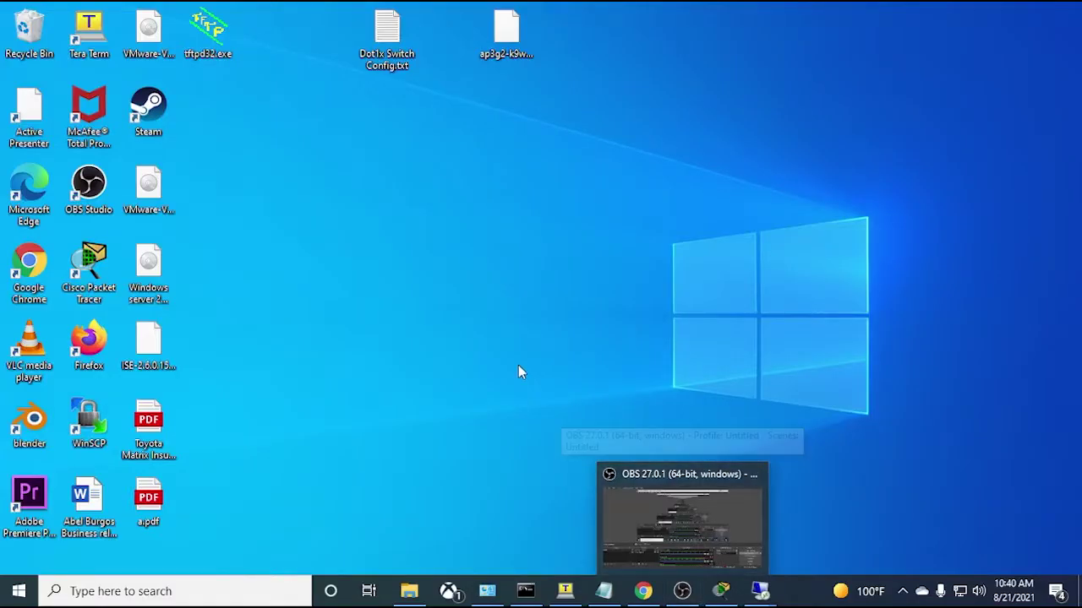
- Bring the Packet Tracer topology back into view
left_click(720, 591)
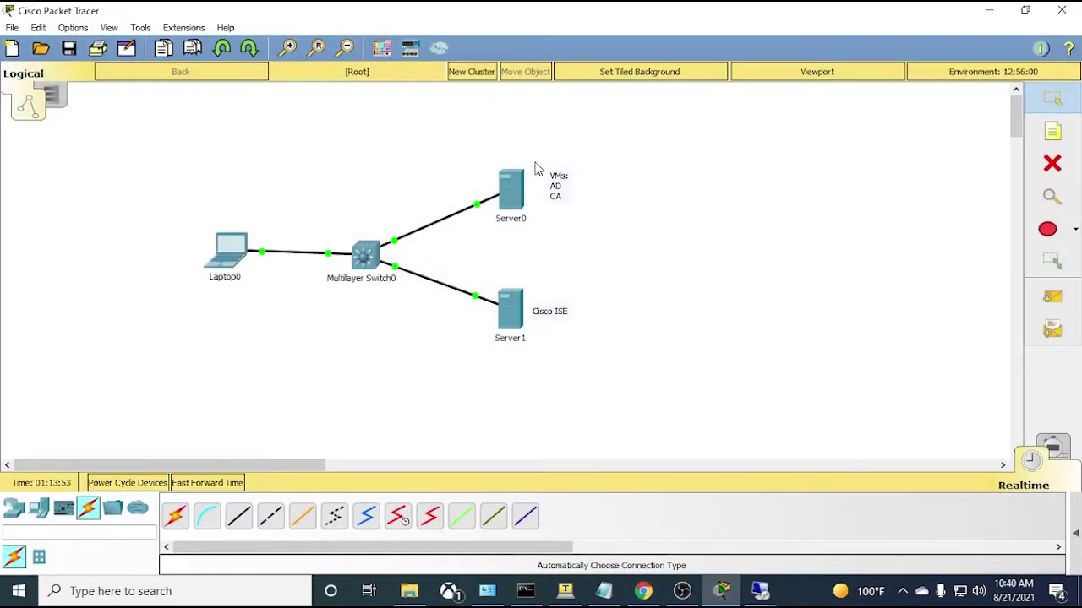
- Select Server0, Multilayer Switch0 and Server1 in turn to inspect the lab topology
left_click_drag(668, 149, 490, 244)
left_click_drag(638, 291, 593, 281)
left_click_drag(407, 162, 363, 317)
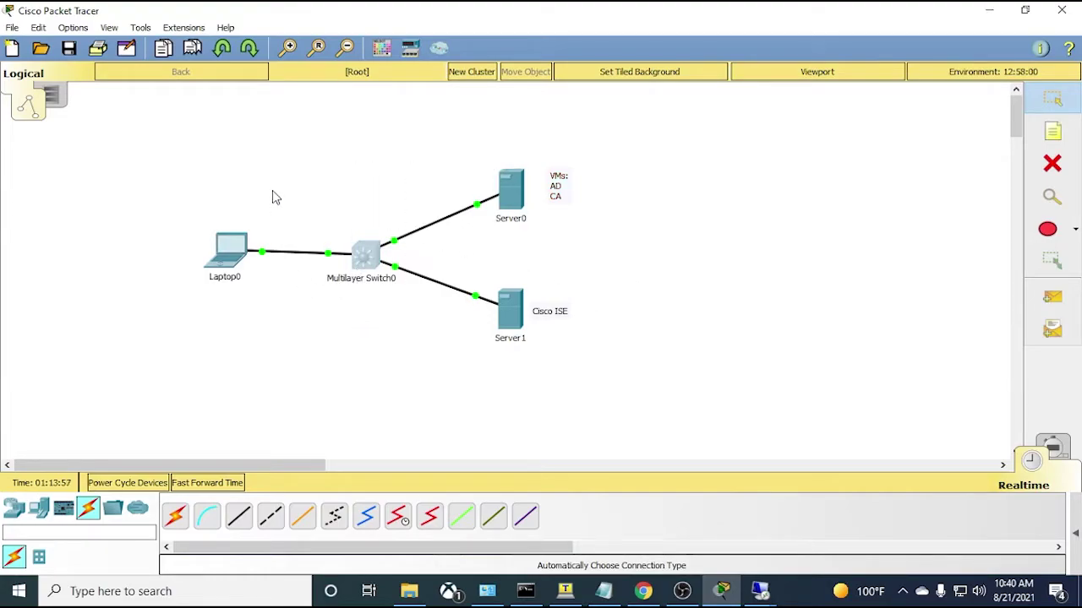
left_click_drag(613, 267, 490, 367)
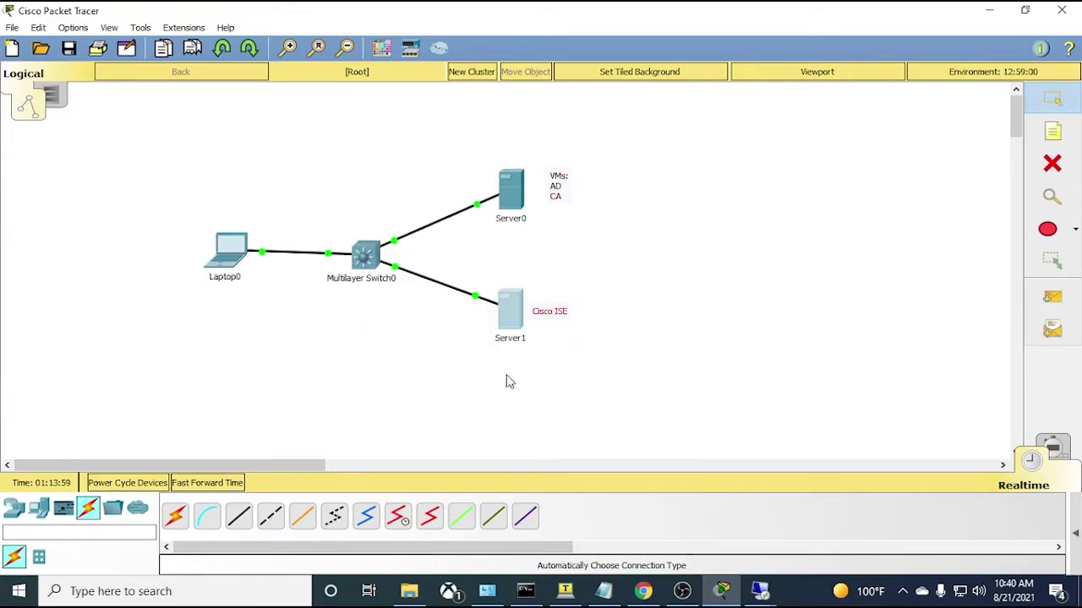
left_click(663, 437)
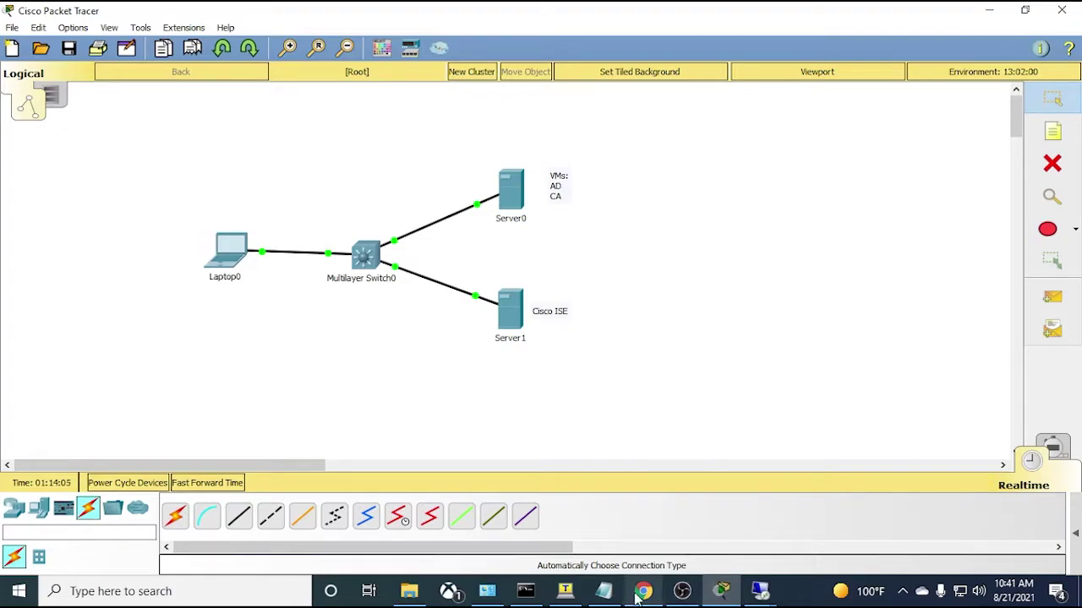
- In the ISE browser console, go to External Identity Sources and open Active Directory > ITSEASY
left_click(988, 10)
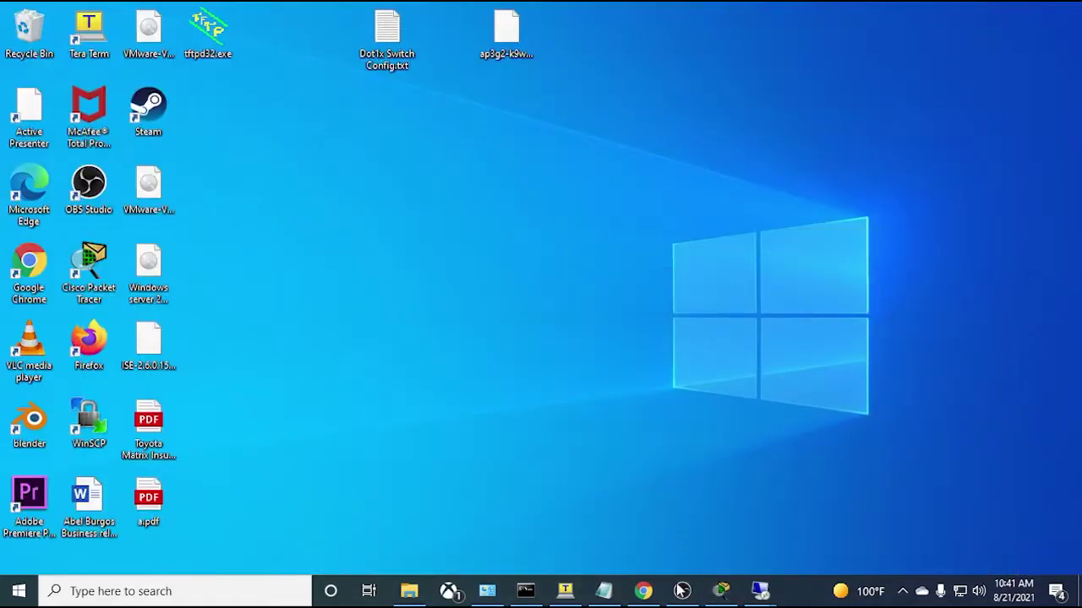
left_click(643, 591)
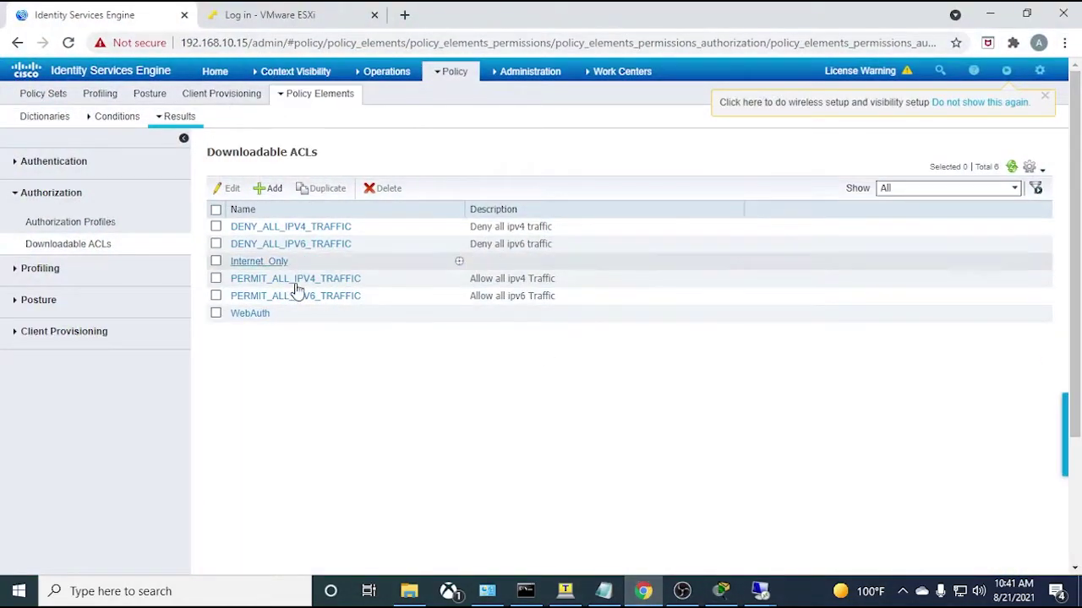
left_click(214, 71)
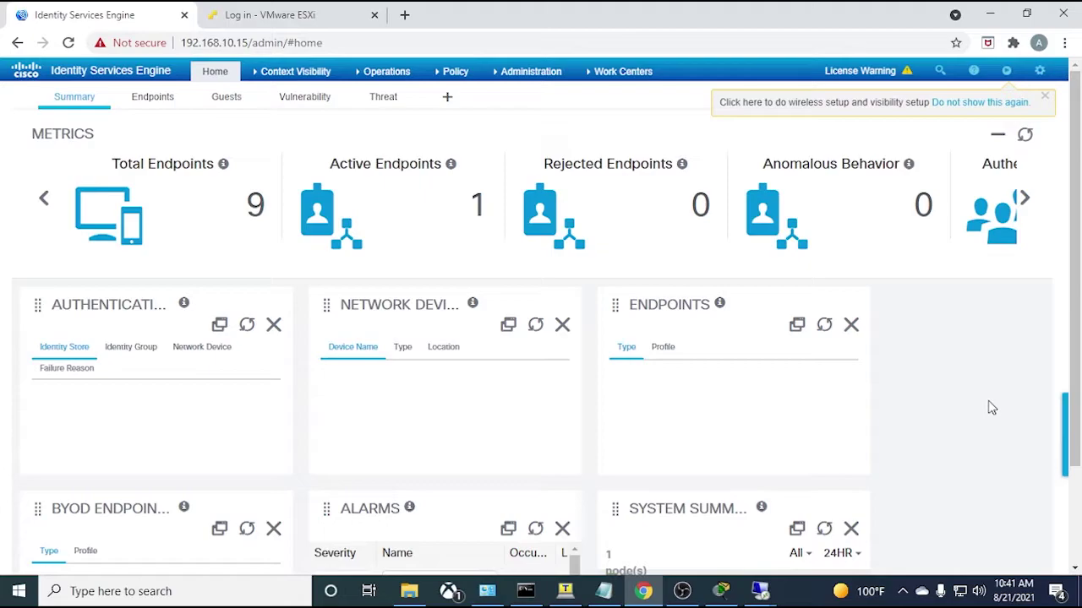
mouse_move(499, 76)
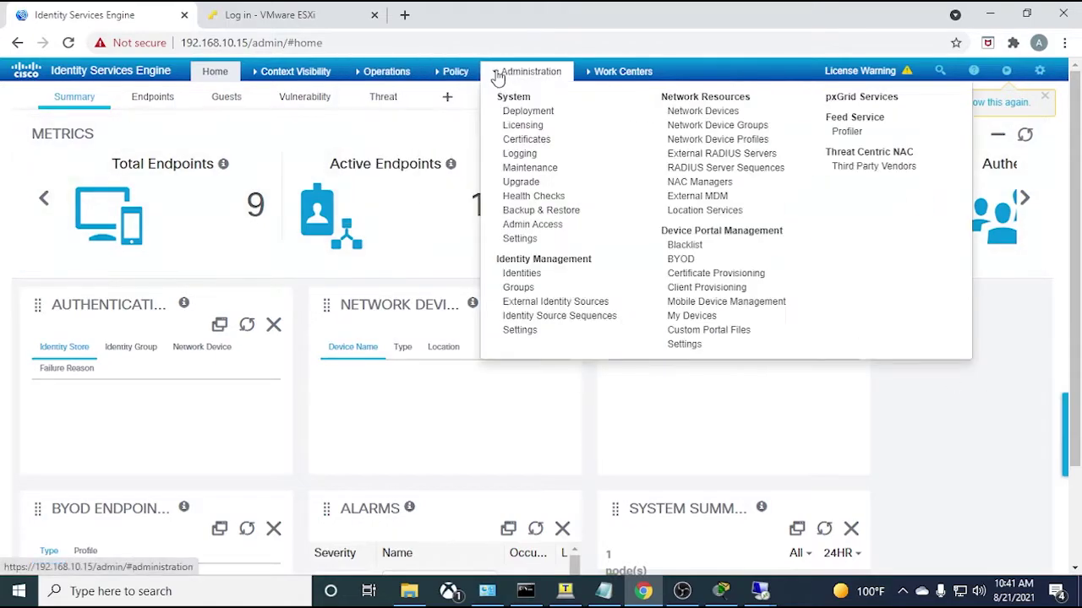
left_click(541, 303)
left_click(88, 237)
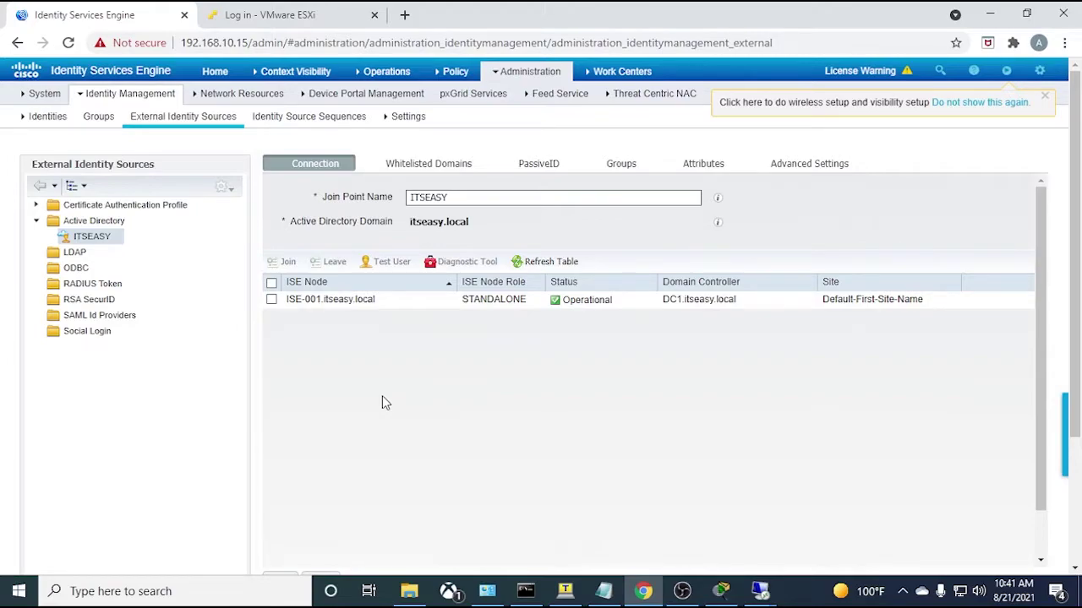
- Review the Domain Admins, Computers and Users groups, then open Preloaded_Certificate_Profile
left_click_drag(742, 300, 662, 301)
left_click(674, 376)
left_click(632, 168)
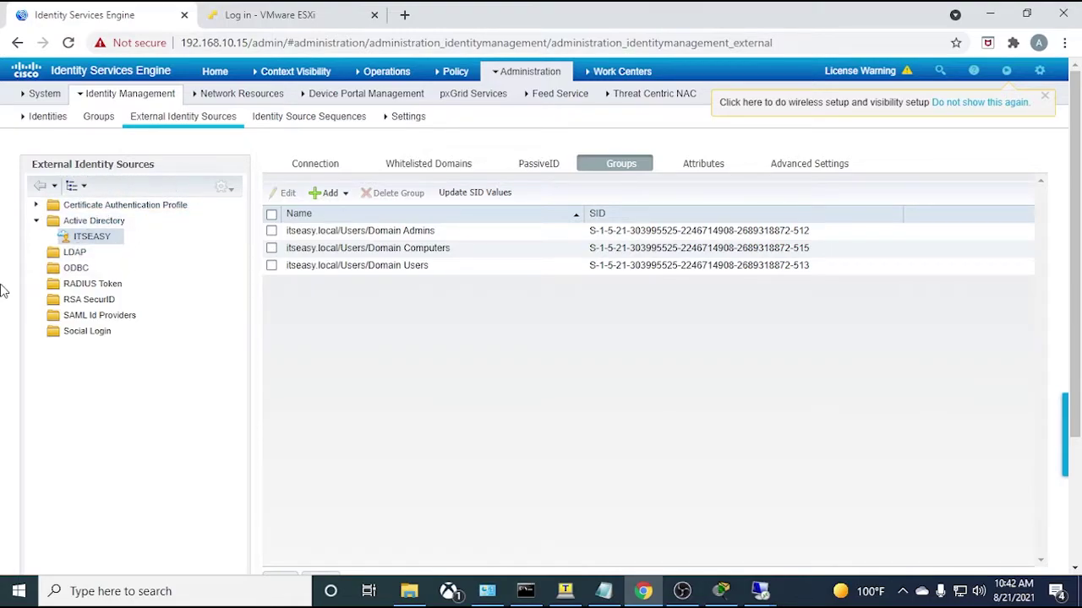
left_click(36, 205)
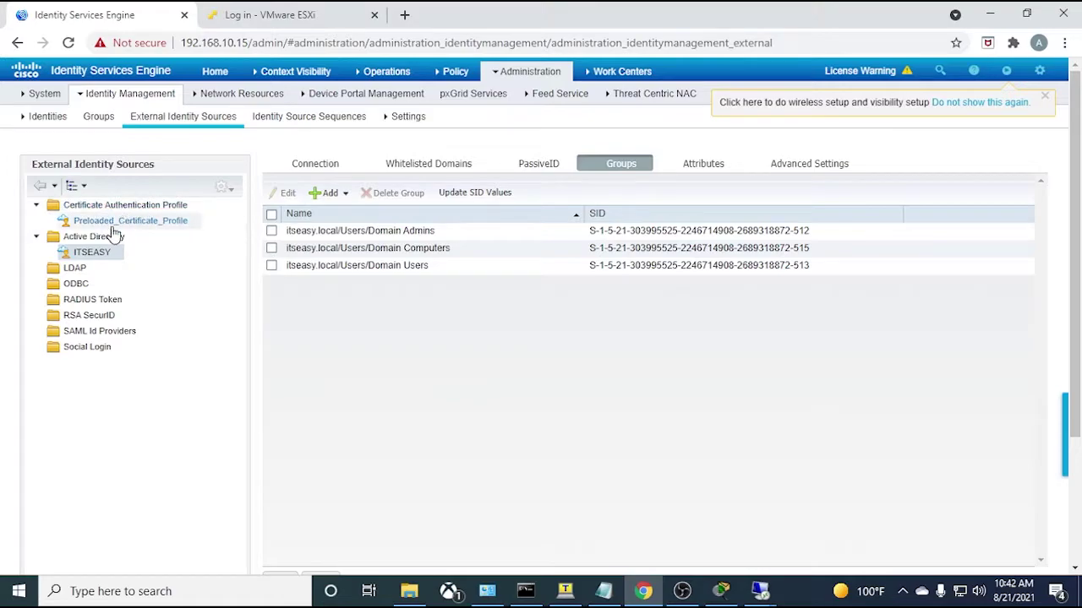
left_click(117, 223)
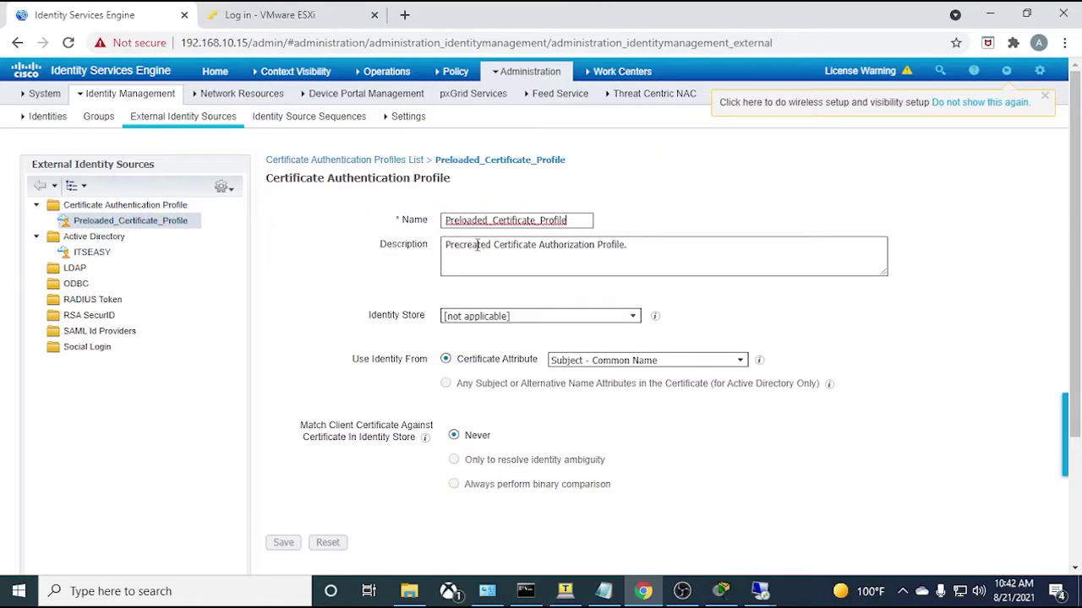
- Add certificate profile ITSEASY_CERTS with identity store ITSEASY, then return to the ITSEASY join point
left_click(88, 206)
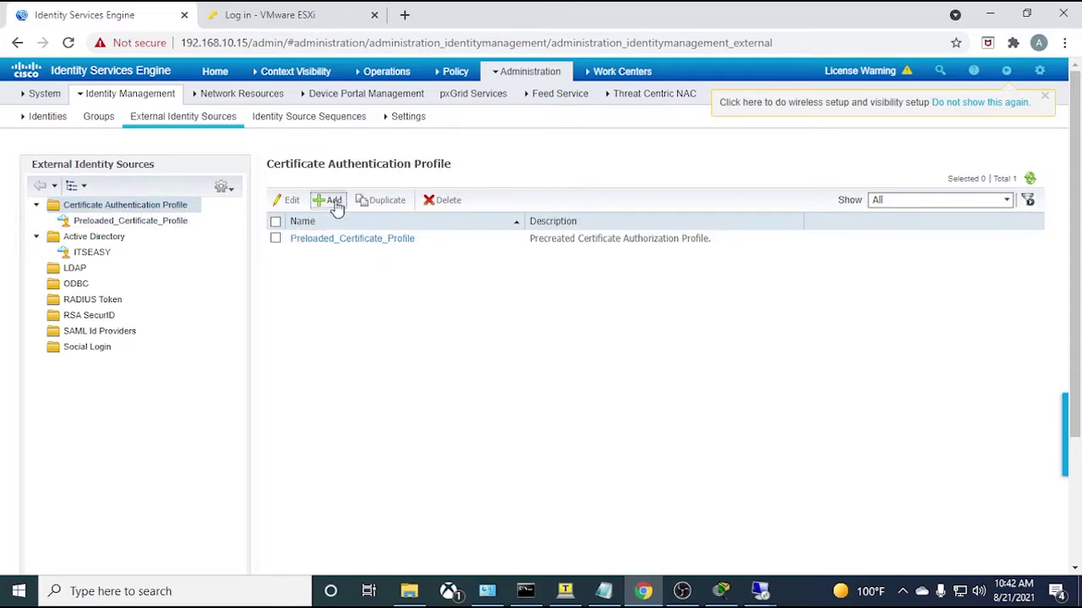
left_click(331, 200)
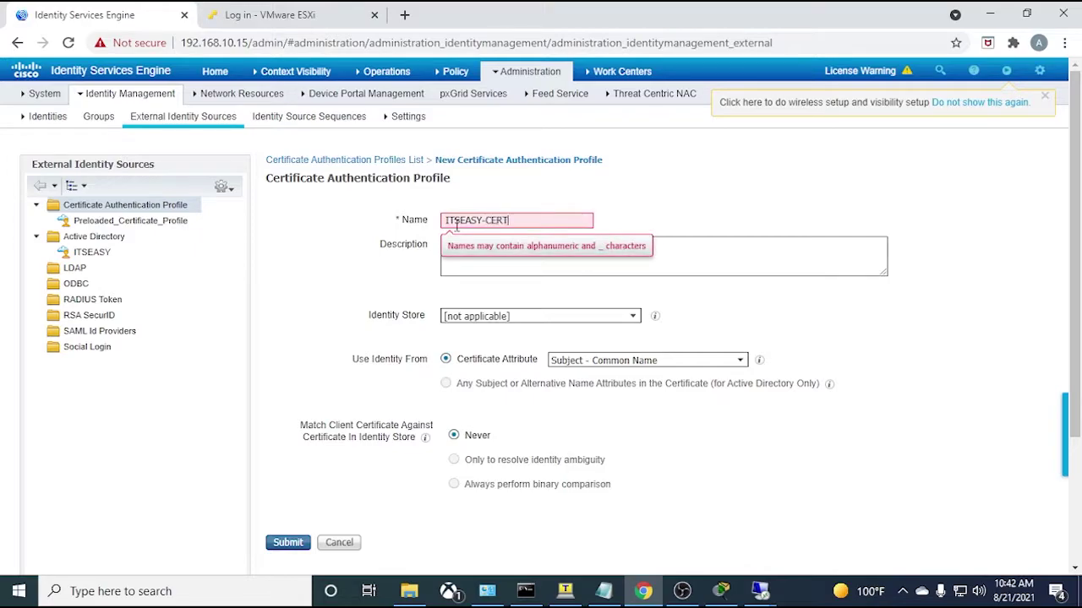
key("Left")
key("Left")
key("Left")
key("Left")
key("BackSpace")
type("_")
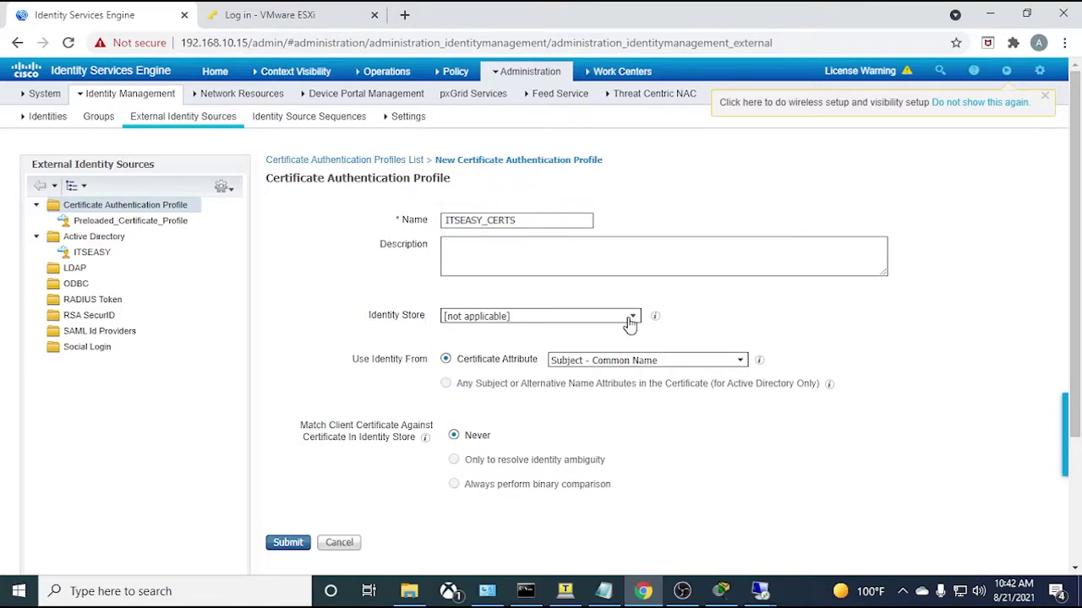
left_click_drag(429, 324, 372, 327)
left_click(421, 346)
left_click(633, 323)
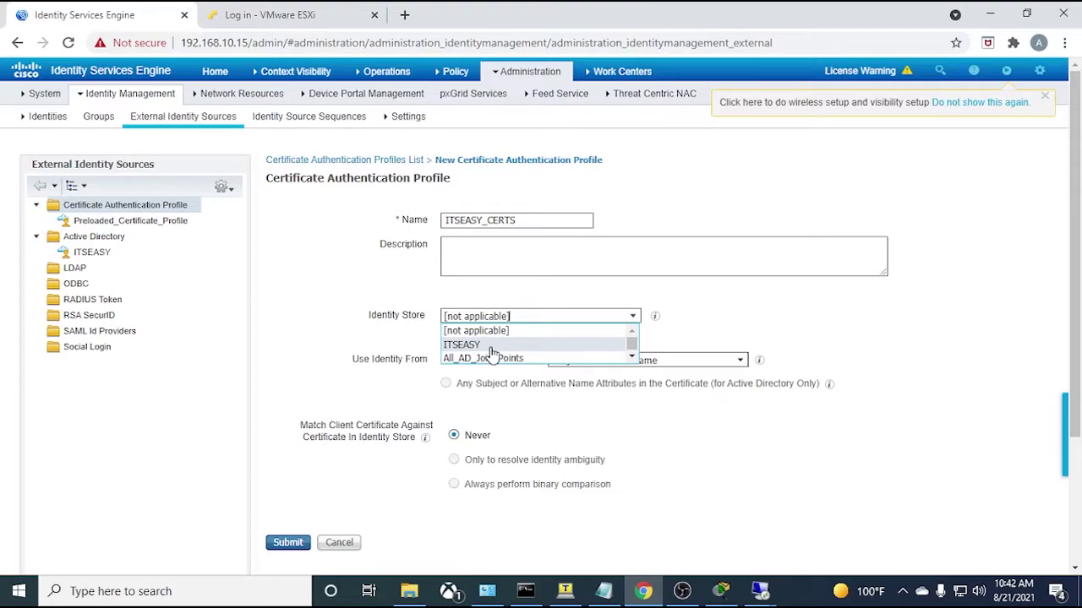
left_click(492, 346)
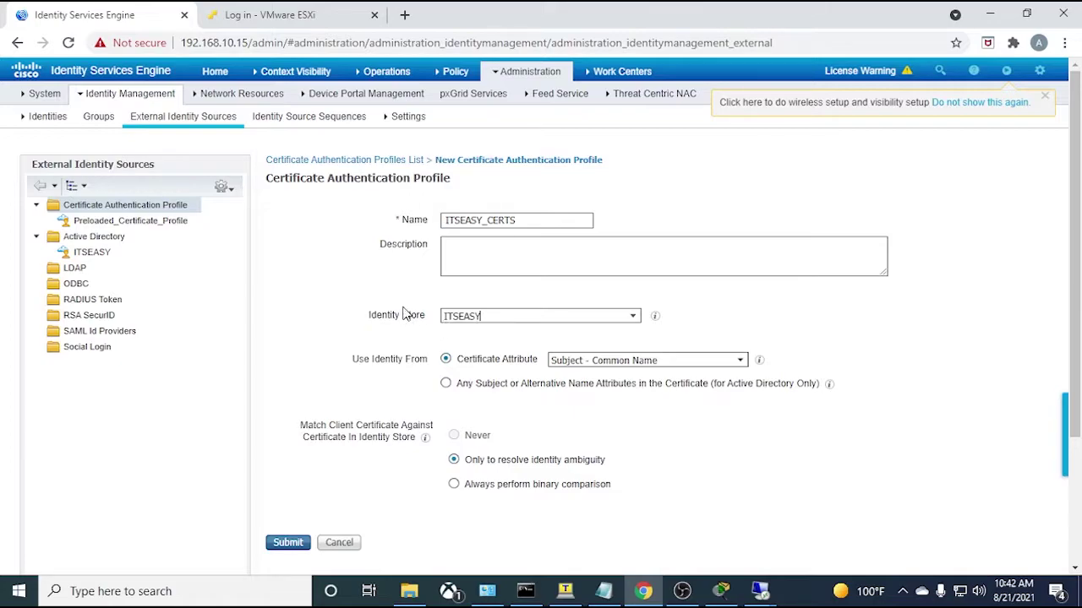
left_click(91, 253)
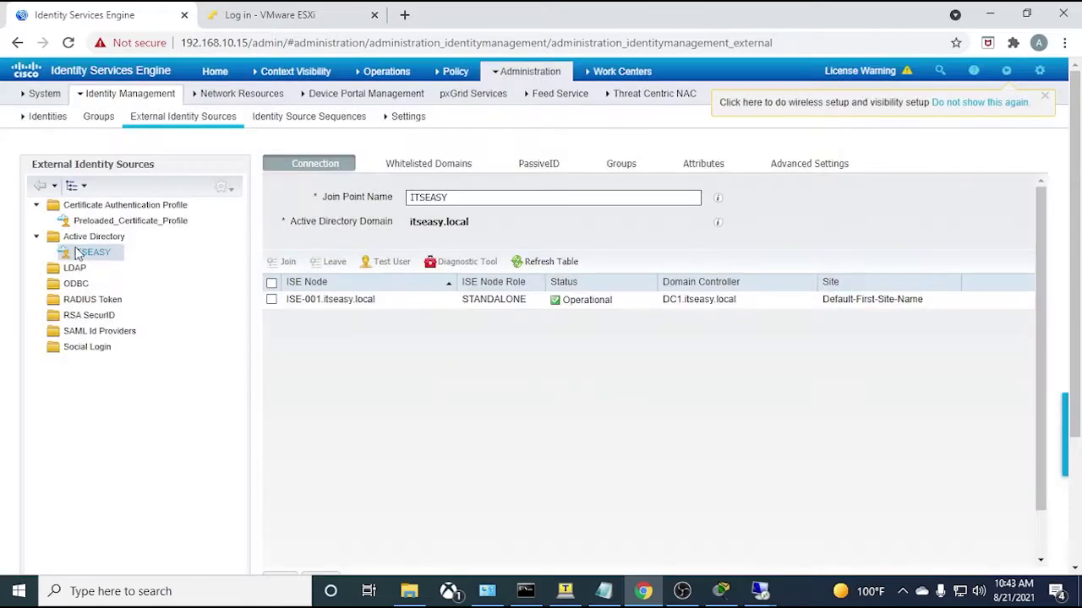
left_click_drag(461, 197, 410, 201)
- Start a new certificate authentication profile named ITSEASY_CERTS backed by the ITSEASY identity store
left_click(108, 207)
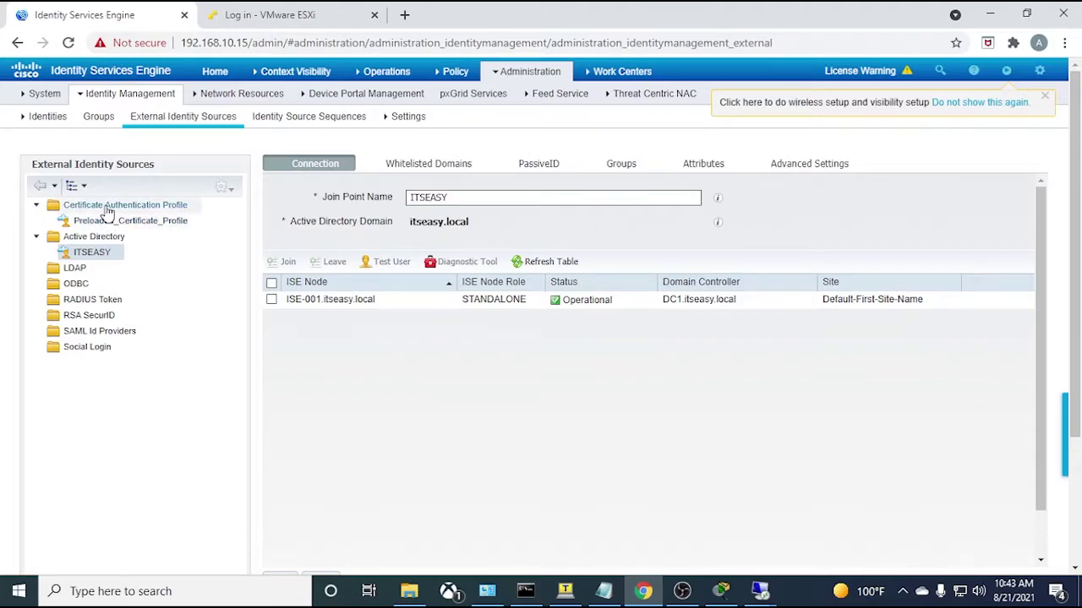
left_click(330, 201)
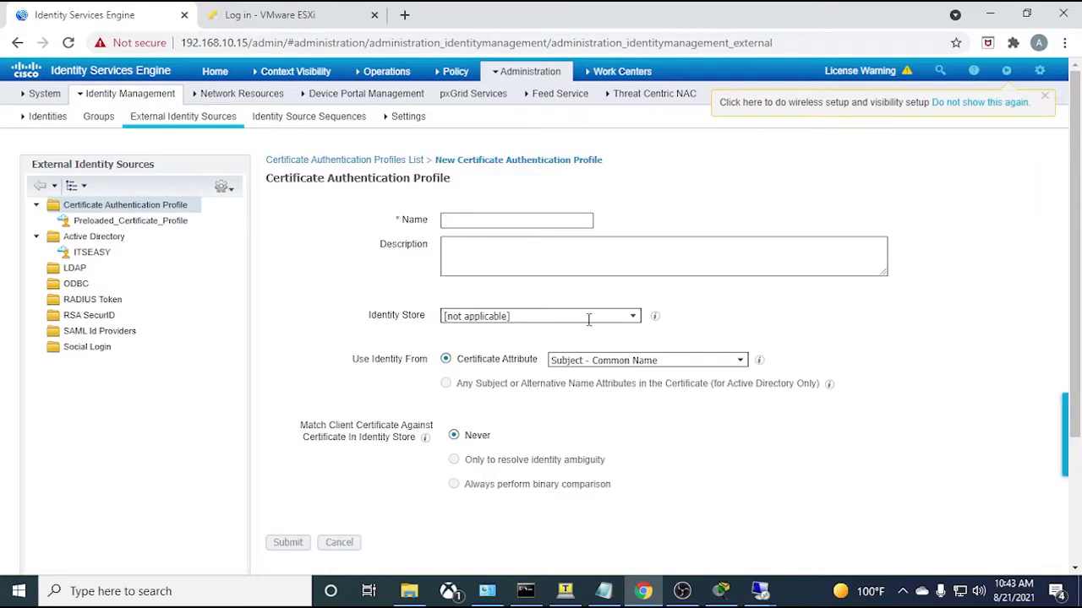
left_click(635, 318)
left_click(625, 343)
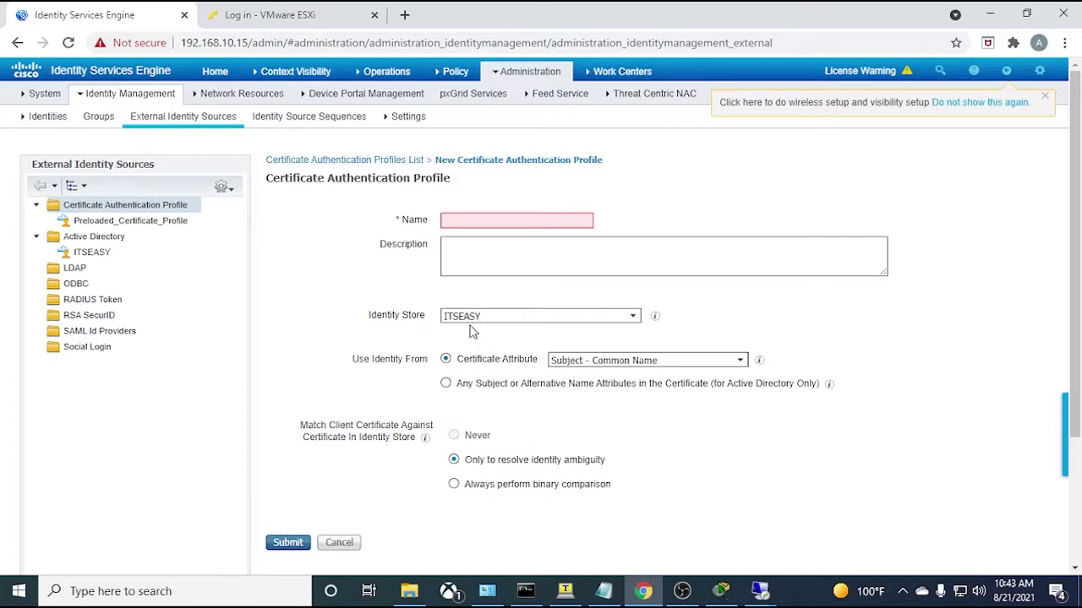
left_click(500, 221)
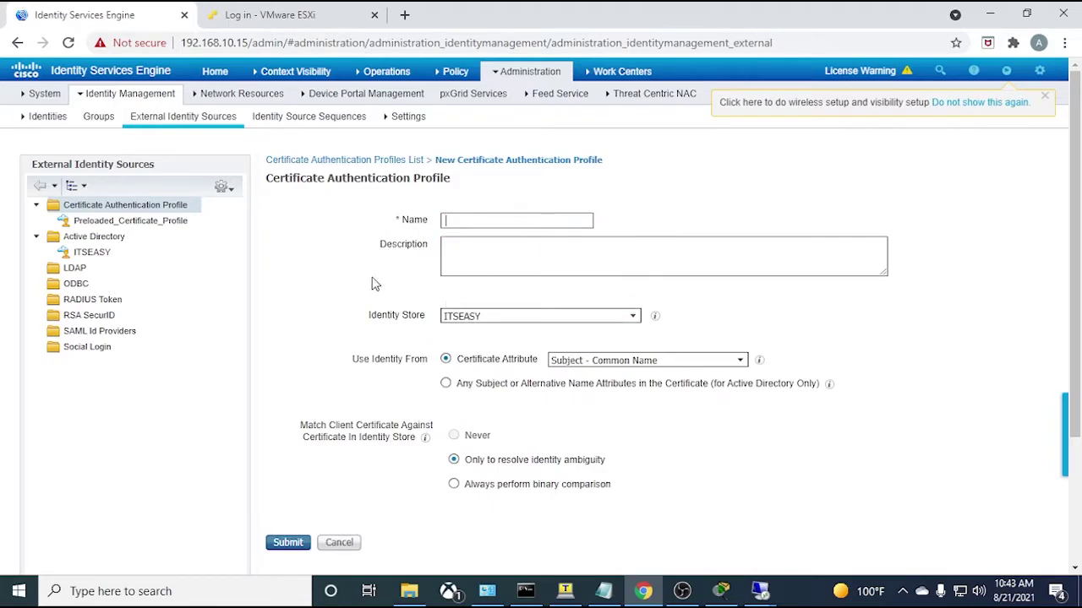
left_click(503, 319)
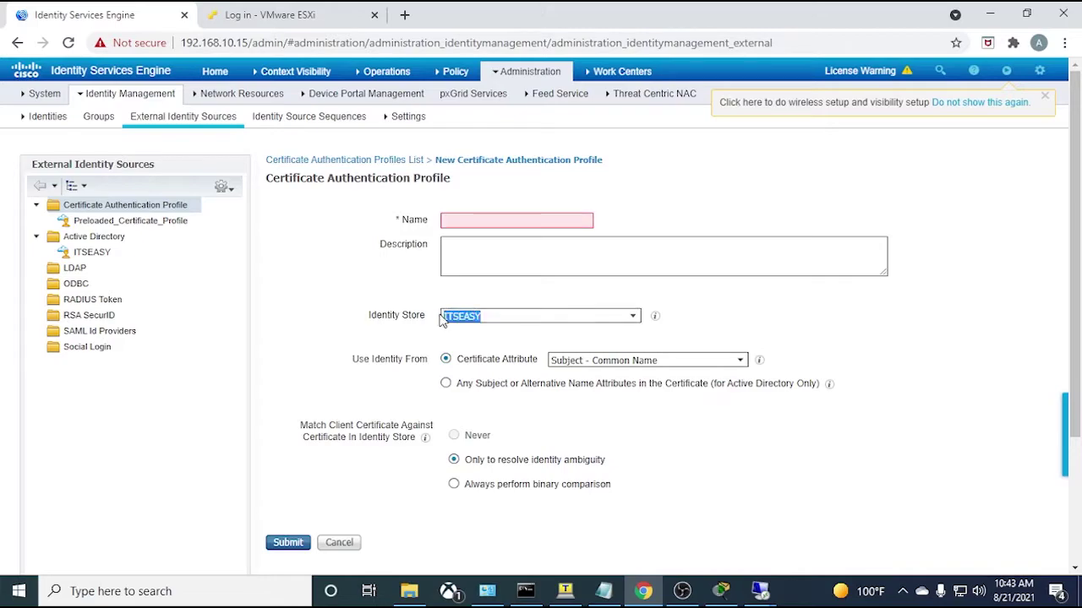
left_click(413, 284)
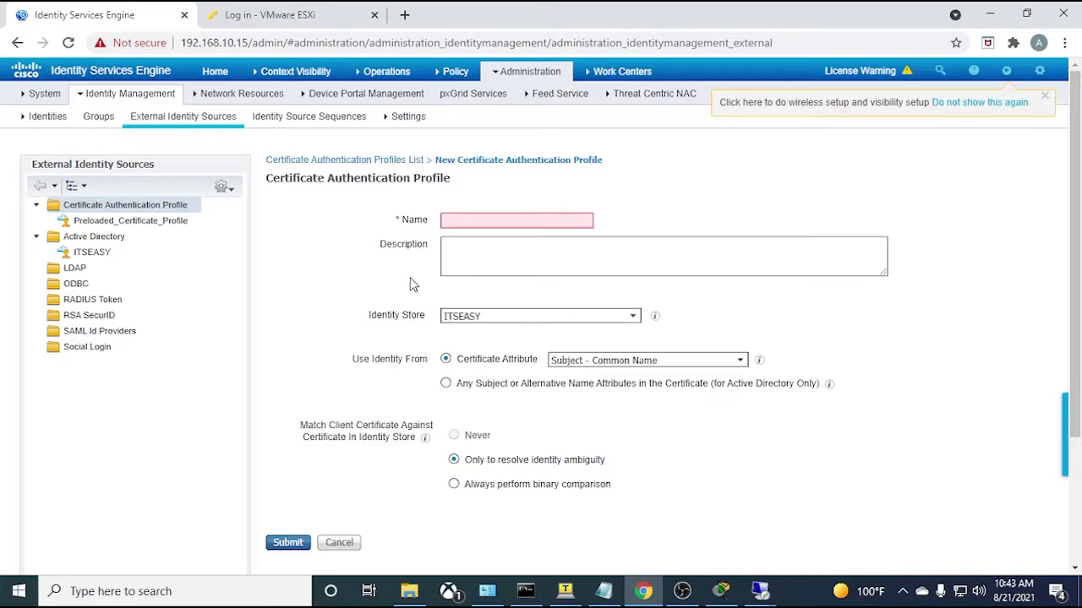
left_click(484, 316)
left_click(457, 220)
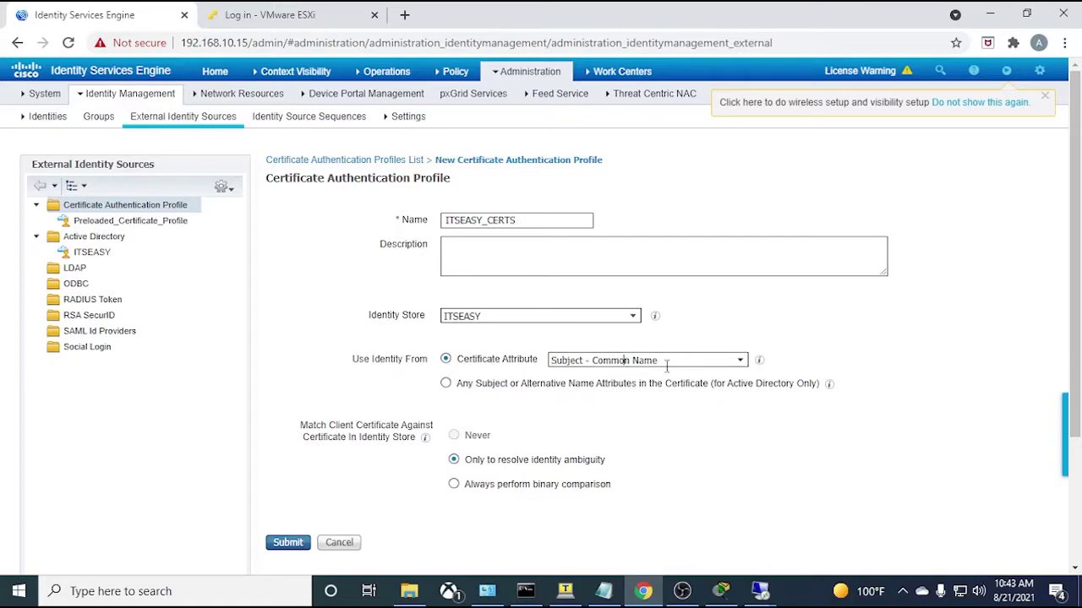
- Take identity from any subject or alternative name, never binary-compare, and submit the profile
left_click(740, 360)
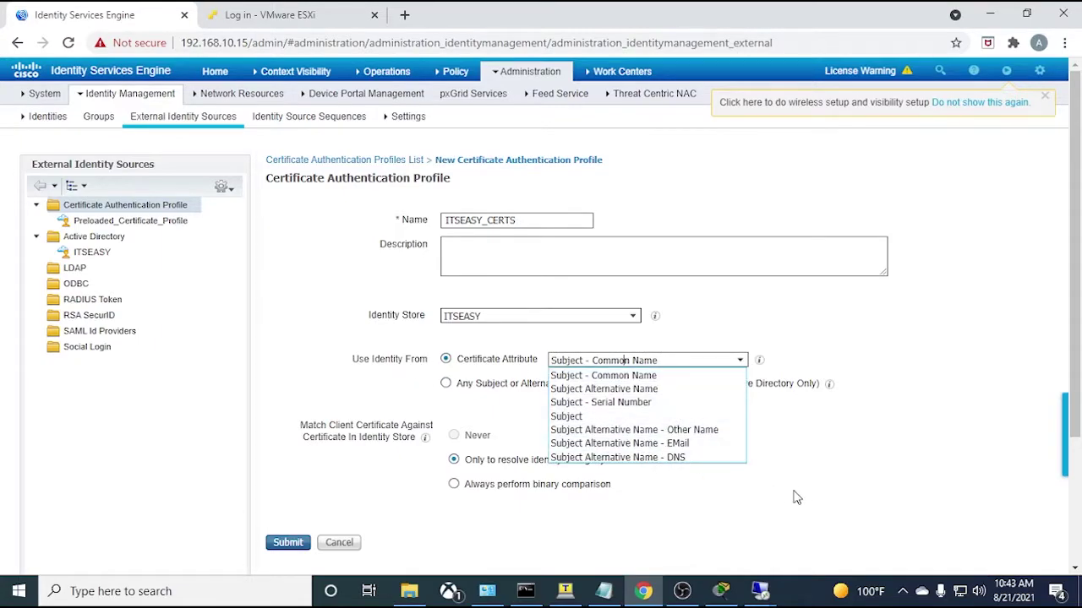
left_click(837, 471)
left_click(447, 387)
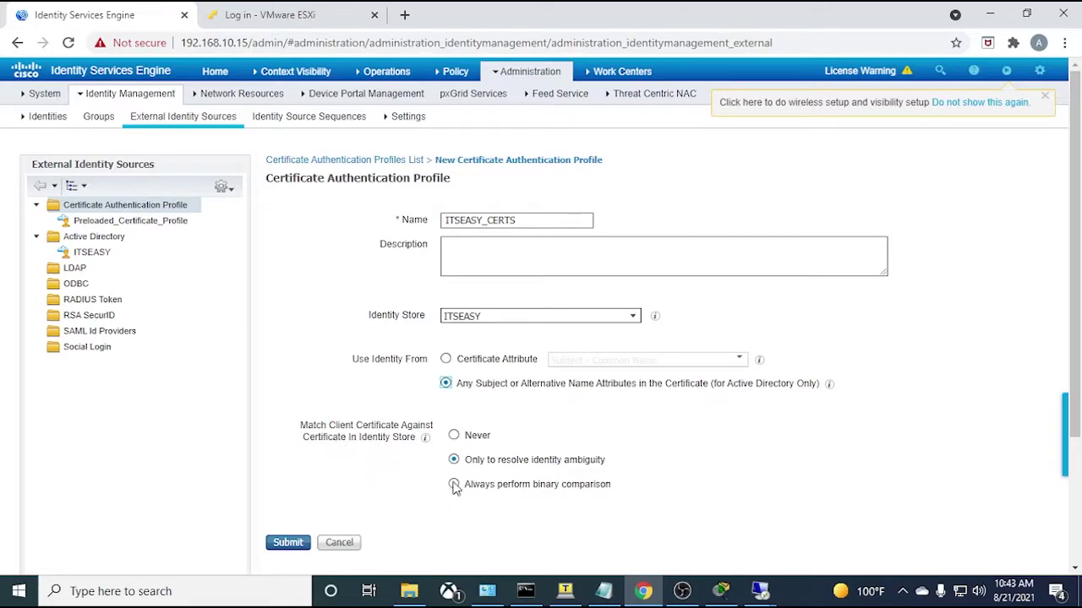
left_click(453, 436)
left_click(288, 542)
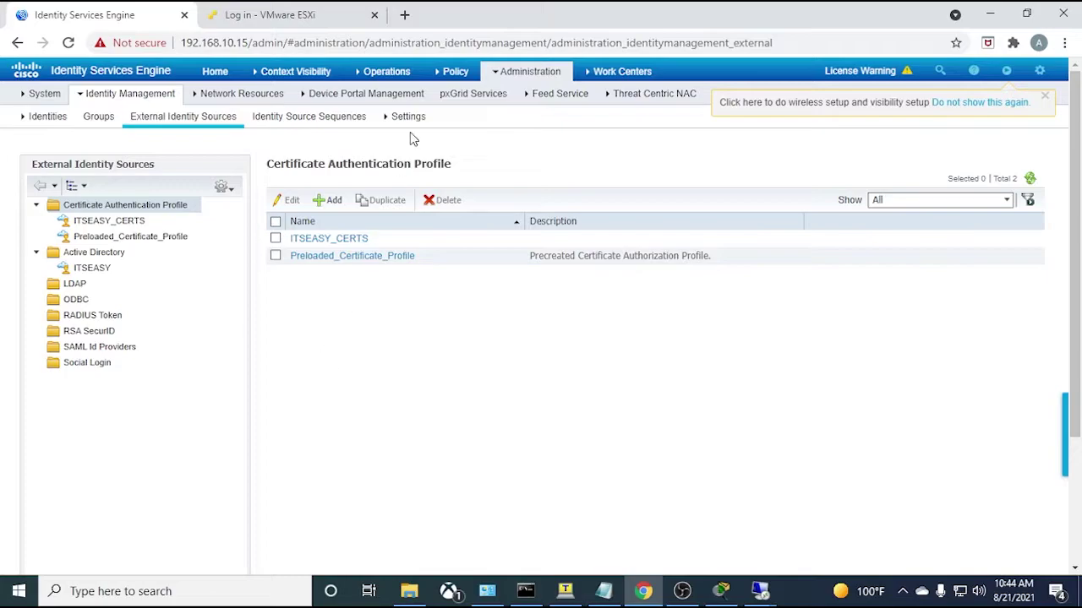
- Delete Selected on SWITCH-001 in Network Devices and confirm, leaving only Cisco_WLC
mouse_move(527, 74)
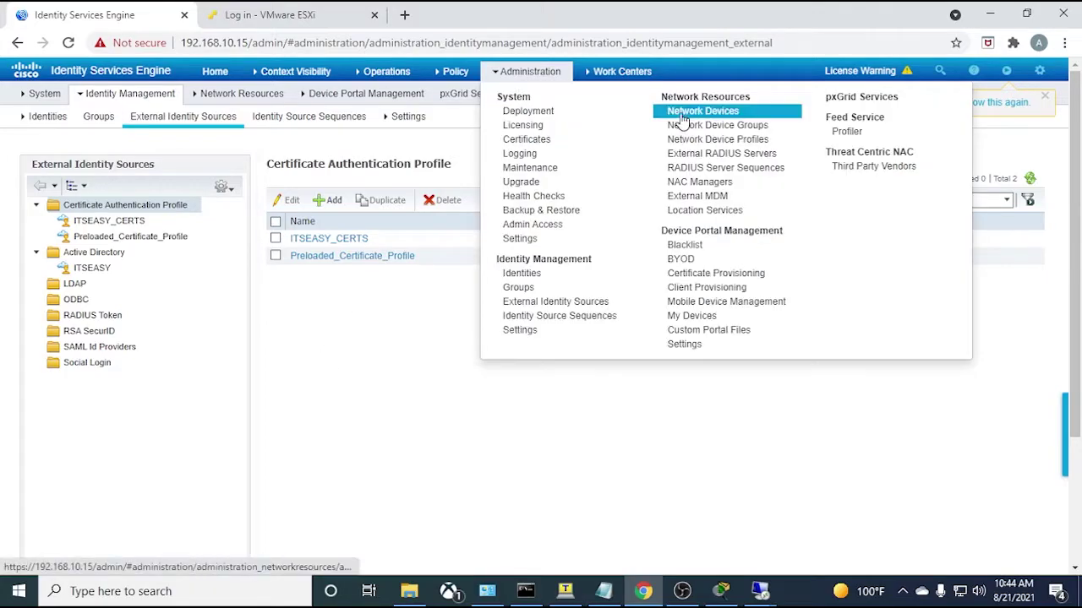
left_click(676, 116)
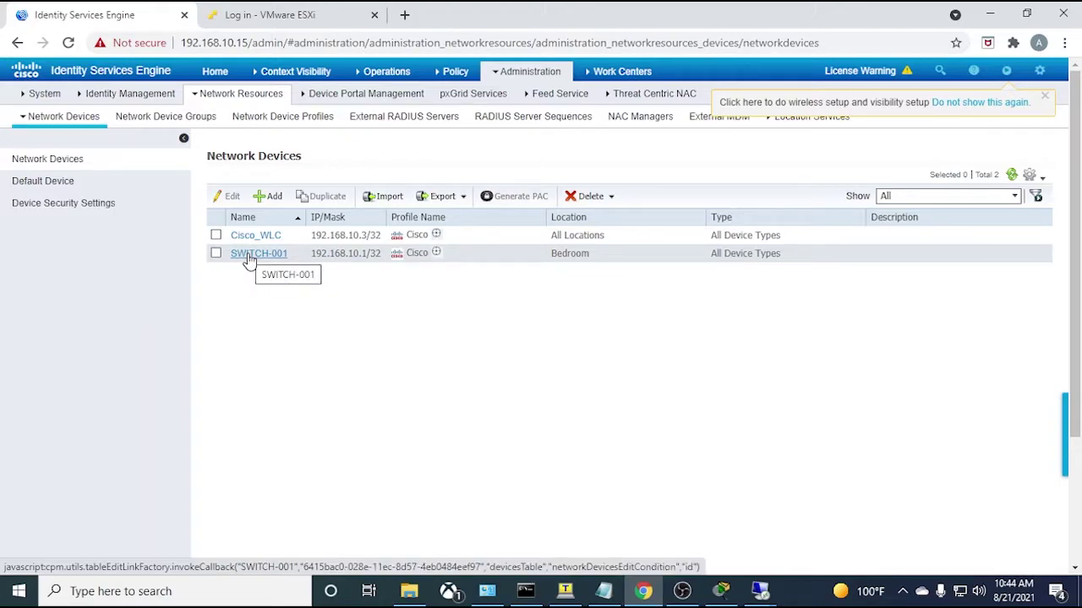
left_click(216, 253)
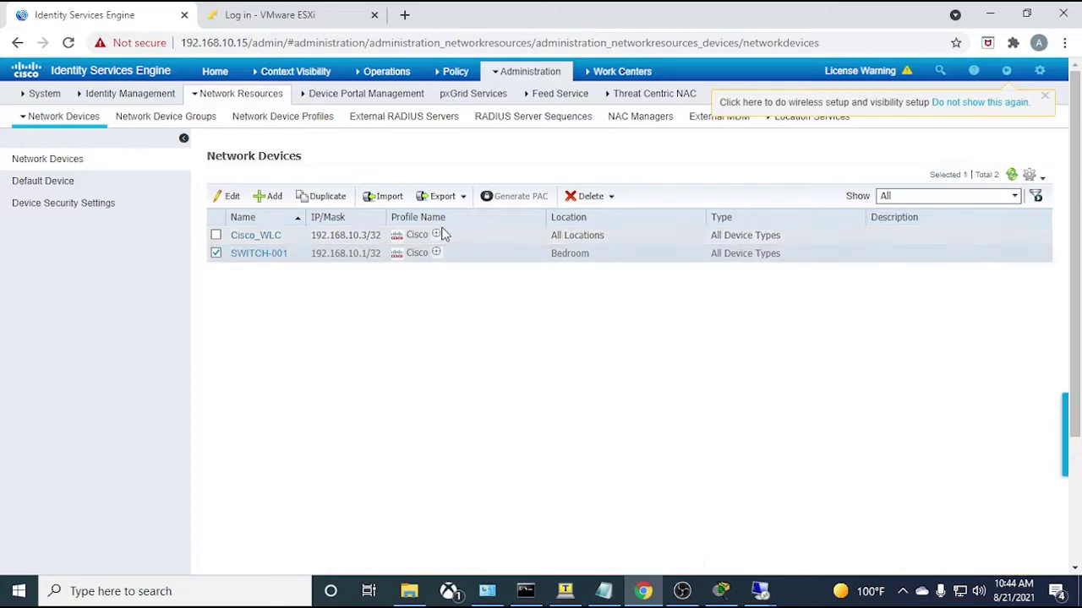
mouse_move(436, 234)
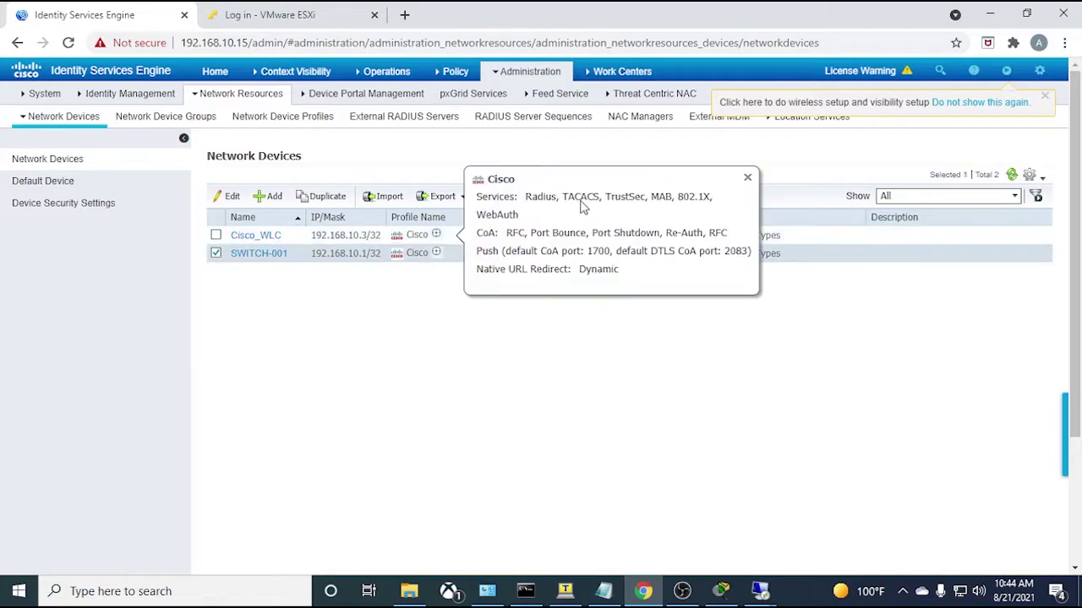
left_click(747, 177)
left_click(600, 197)
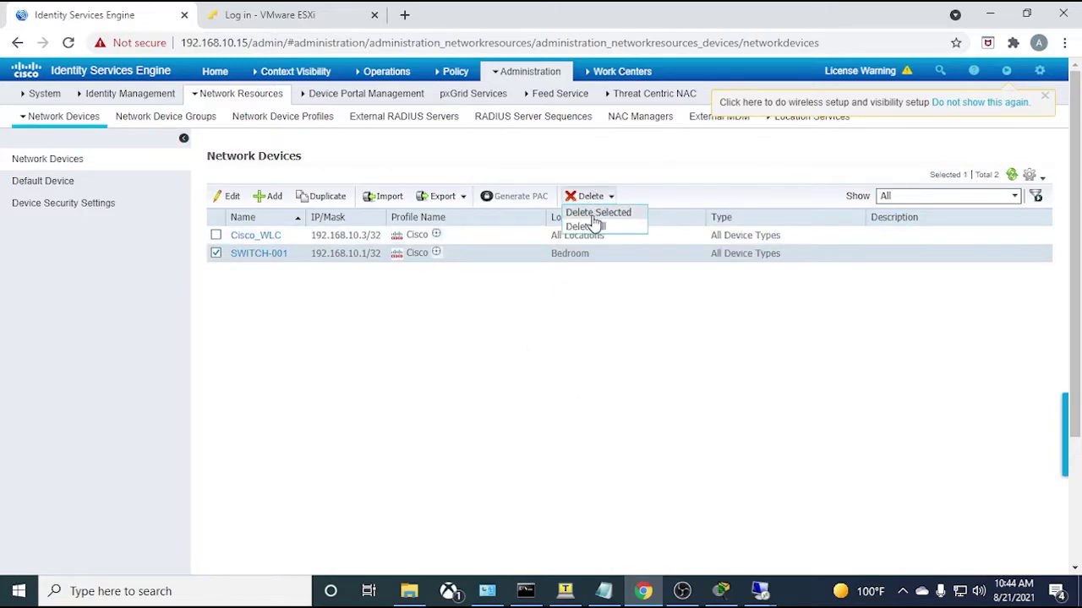
left_click(593, 212)
left_click(751, 169)
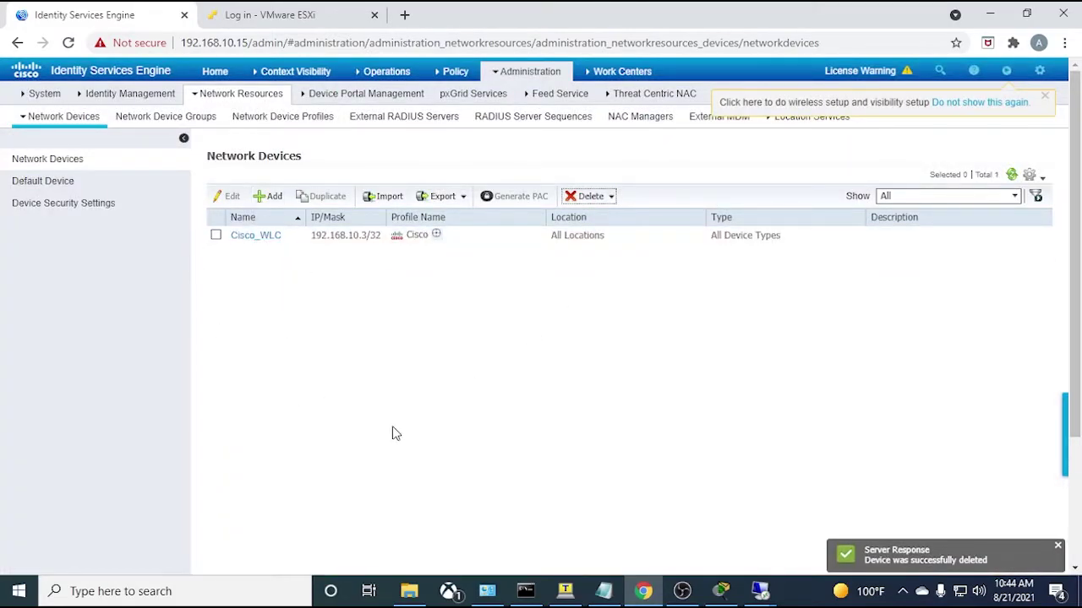
left_click(573, 595)
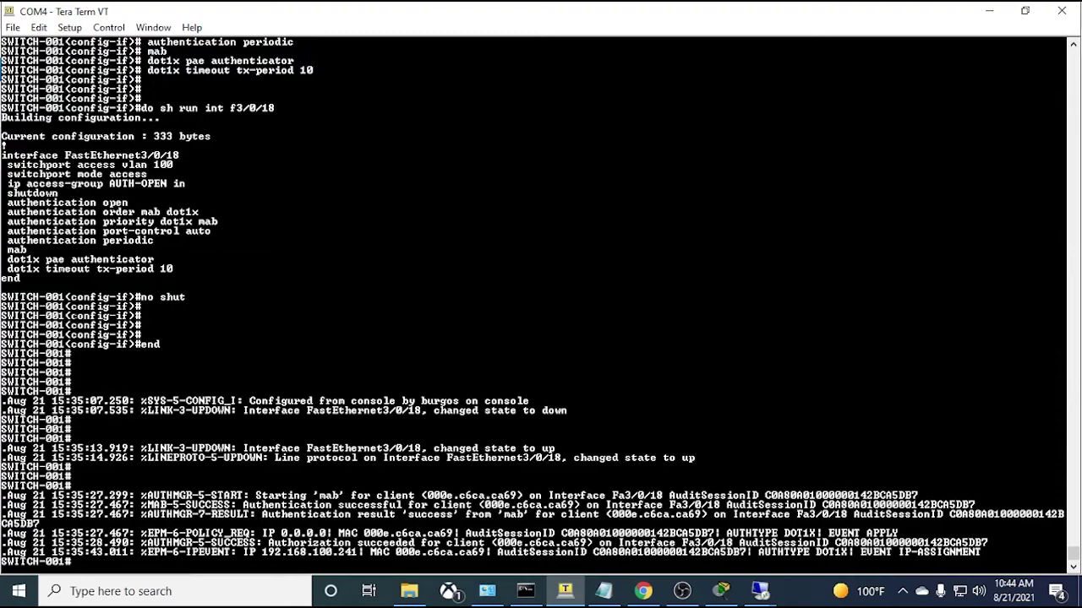
- Check the SWITCH-001 hostname in the console, then minimize Tera Term and Packet Tracer
left_click_drag(66, 298, 7, 299)
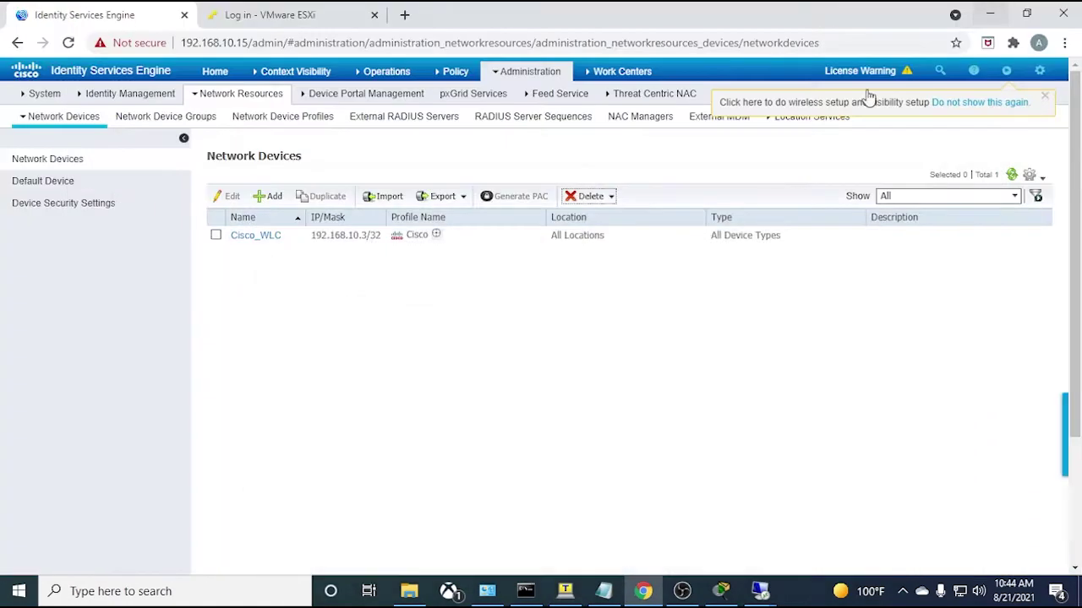
left_click(989, 11)
left_click(721, 591)
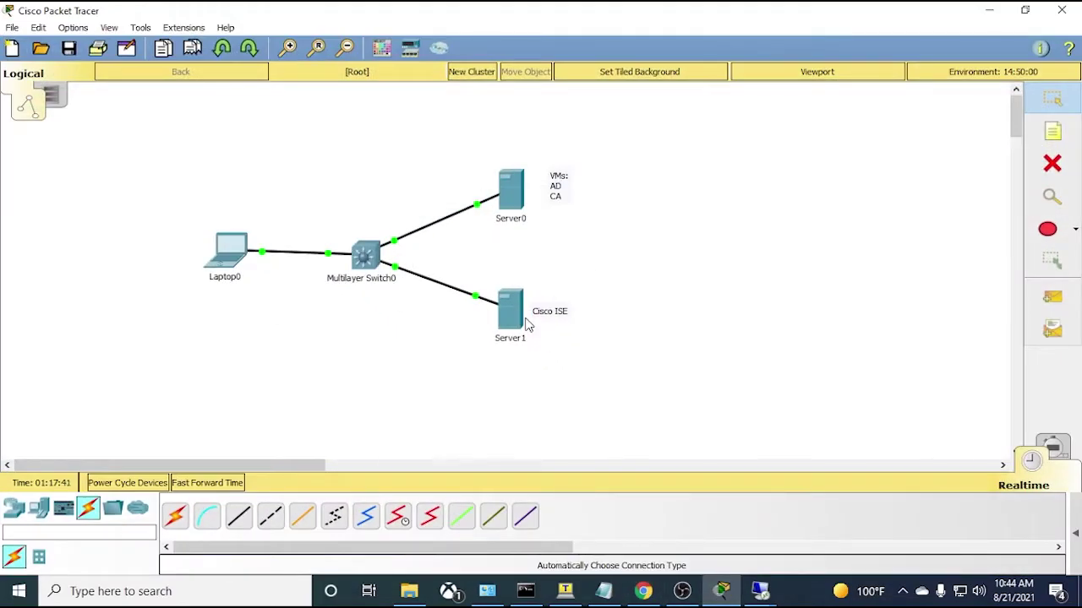
left_click(986, 13)
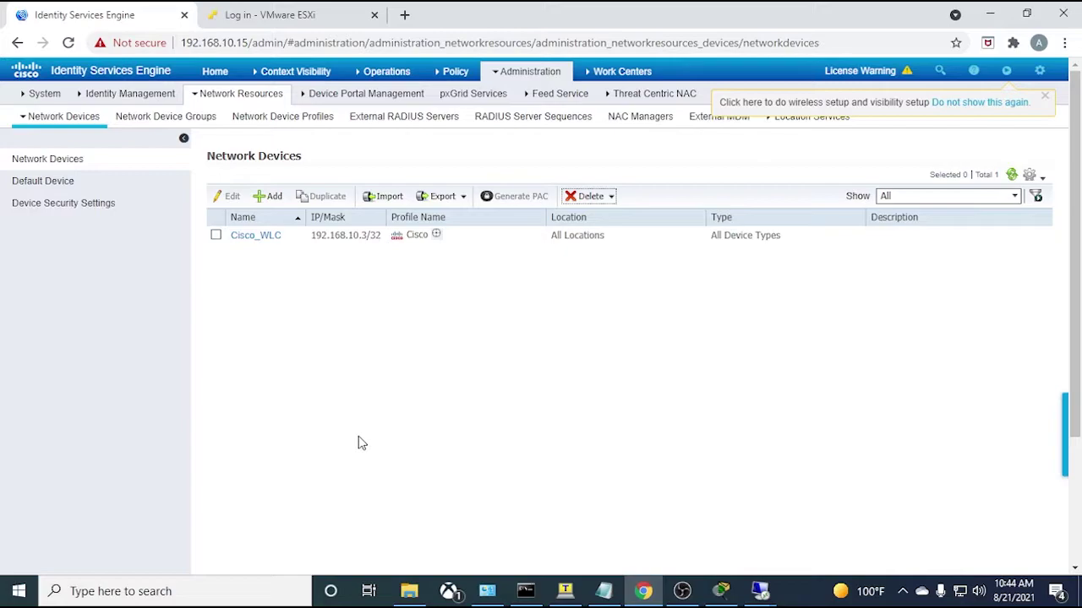
- Begin a new network device named SWITCH-001 with IP address 192.168.10.1
left_click(261, 201)
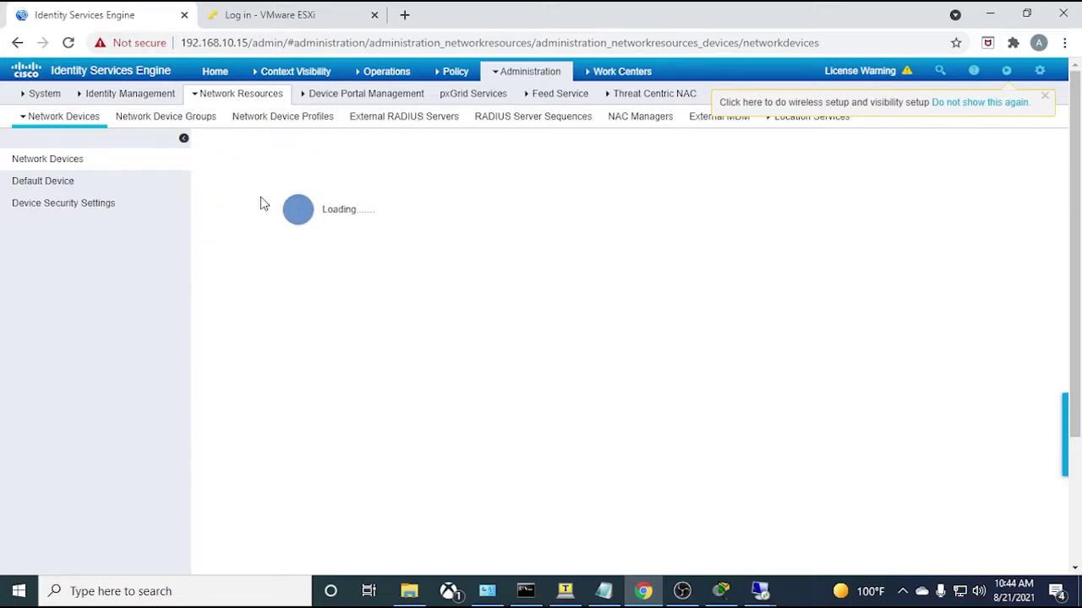
type("SWITCH-001")
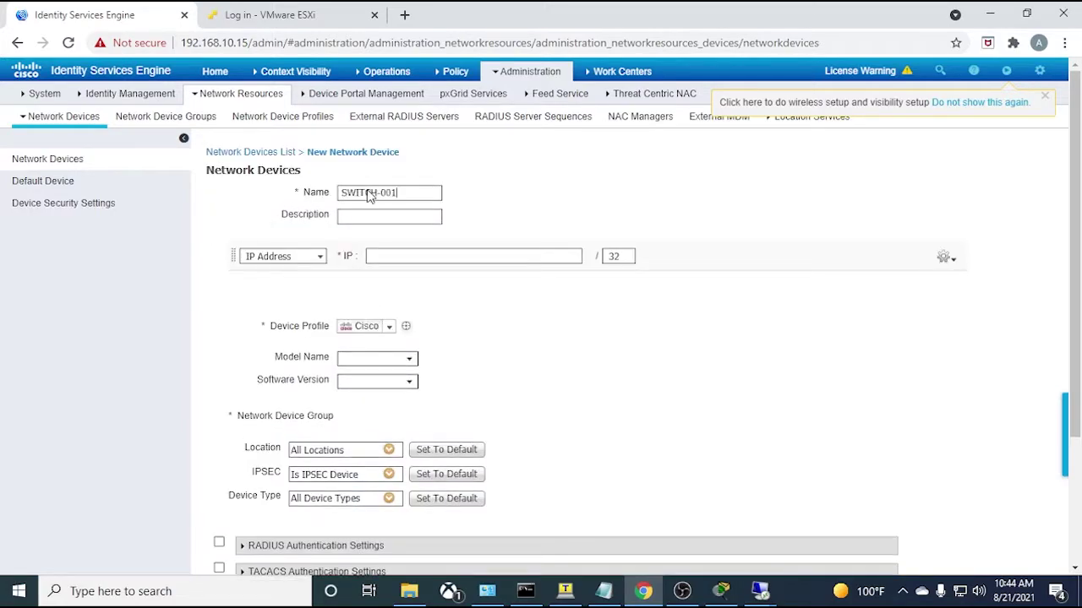
left_click(376, 259)
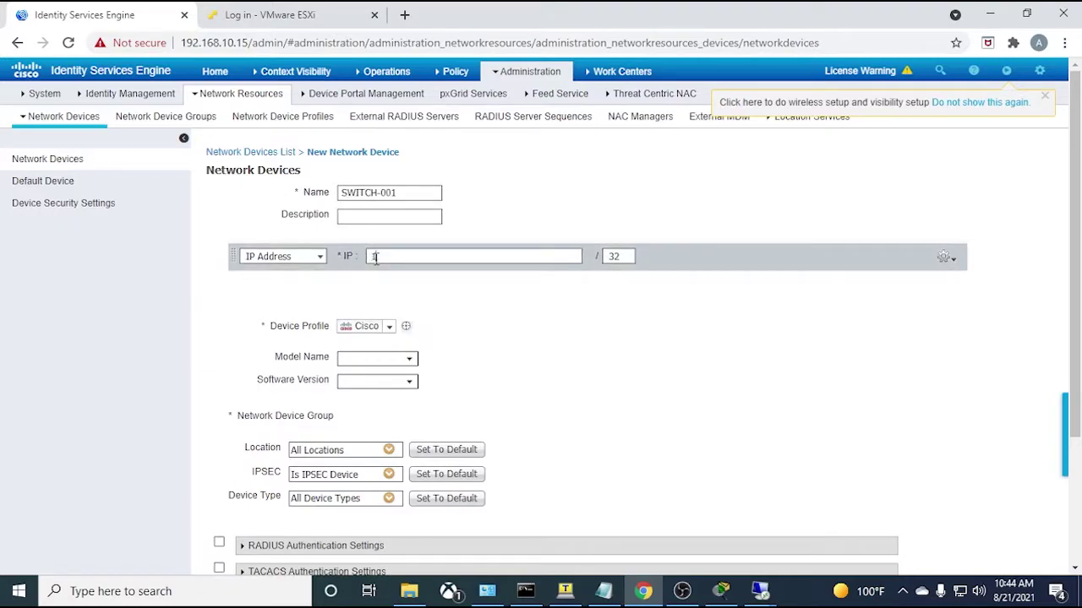
type("192.1683")
left_click_drag(440, 261, 370, 265)
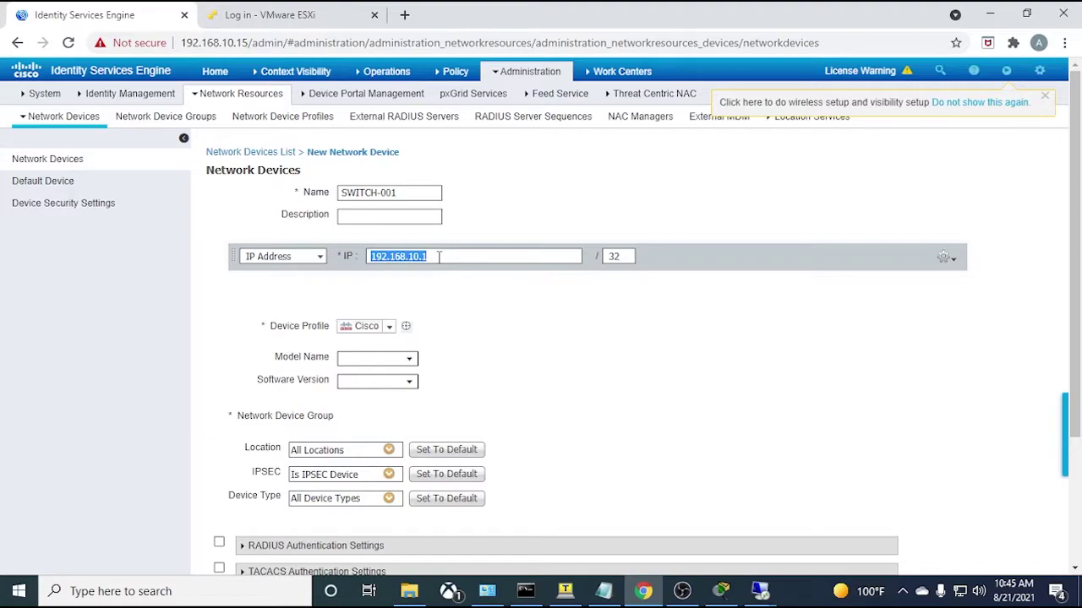
- Inspect Server1, the Cisco ISE server, in the Packet Tracer topology
left_click(565, 591)
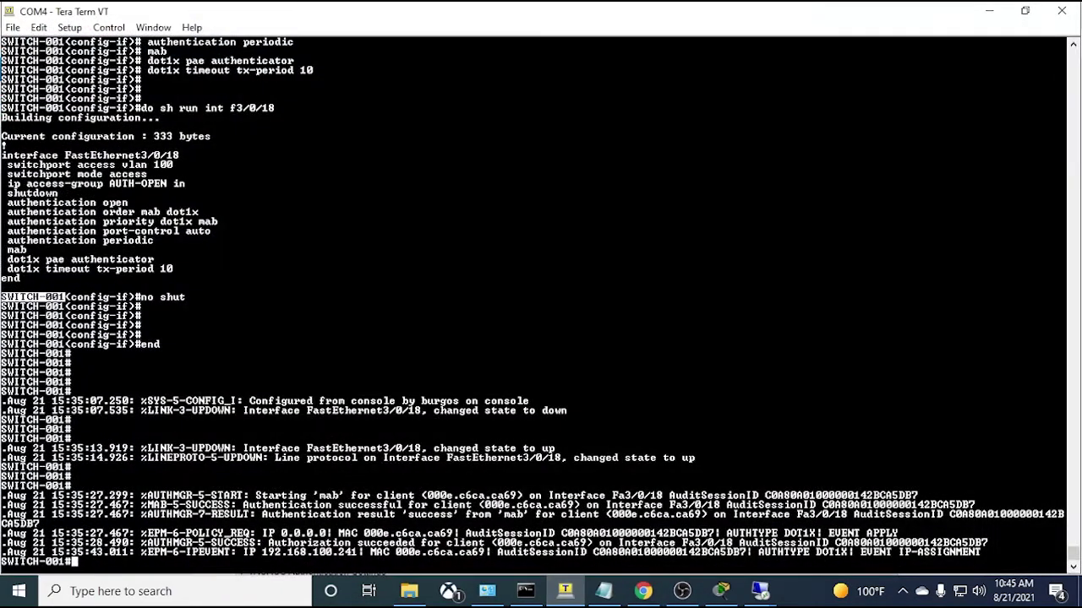
left_click(565, 590)
left_click(721, 591)
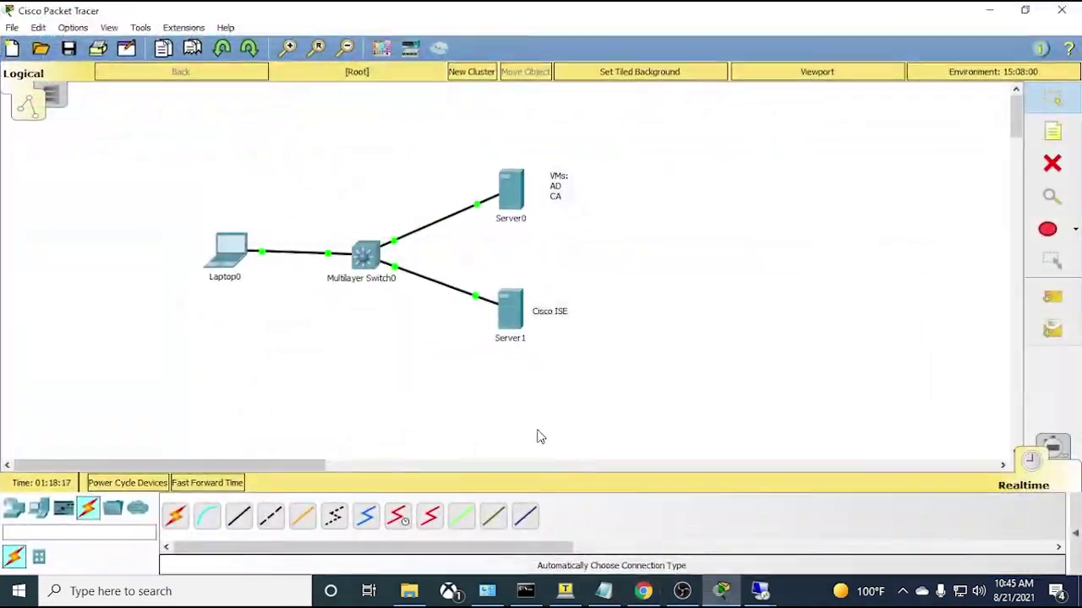
left_click_drag(572, 271, 497, 364)
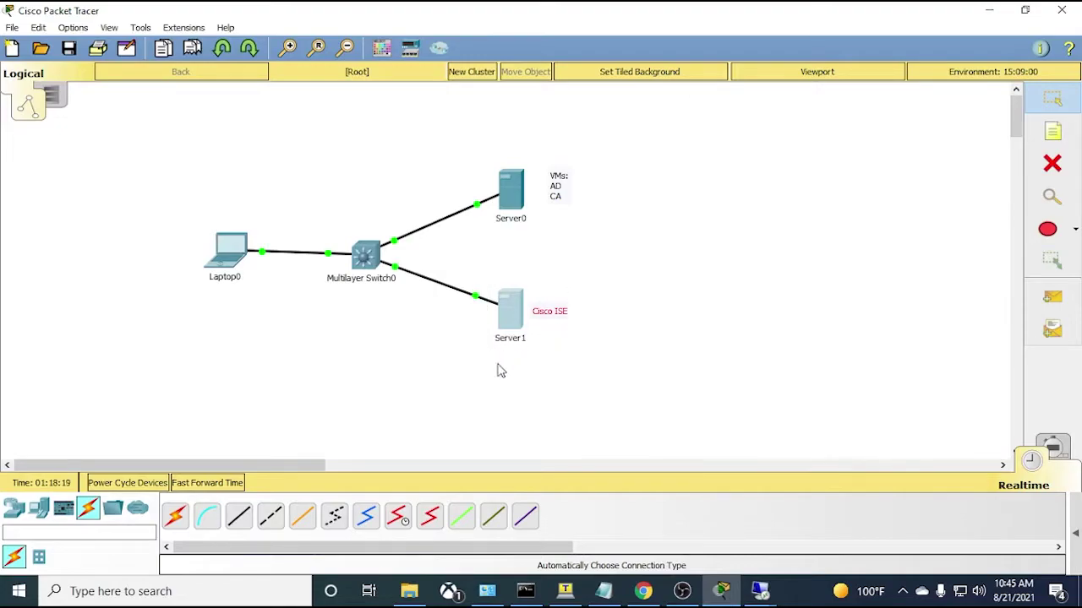
mouse_move(507, 355)
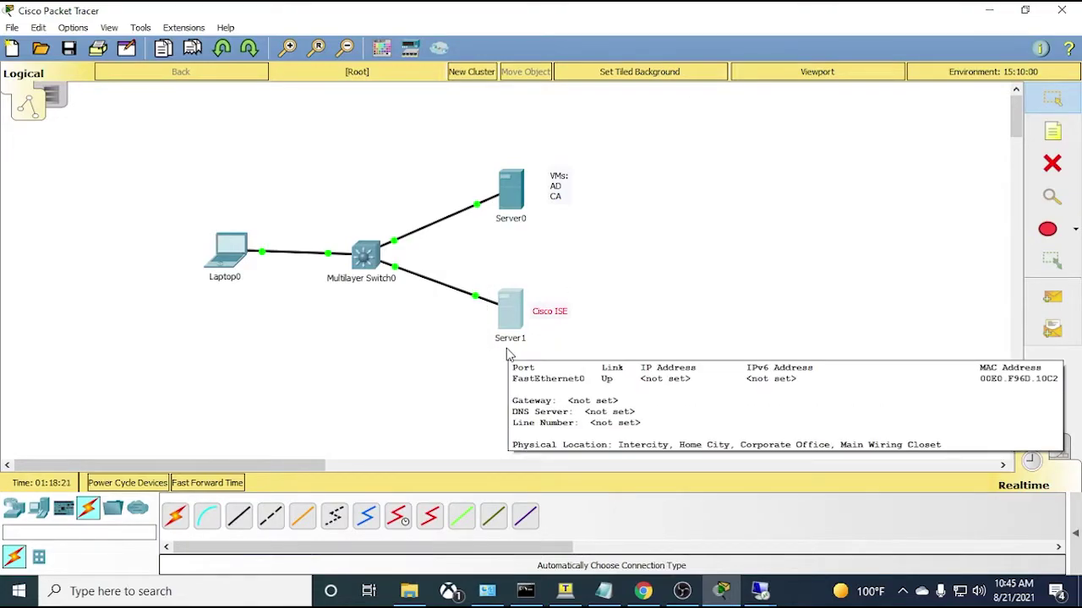
left_click(443, 410)
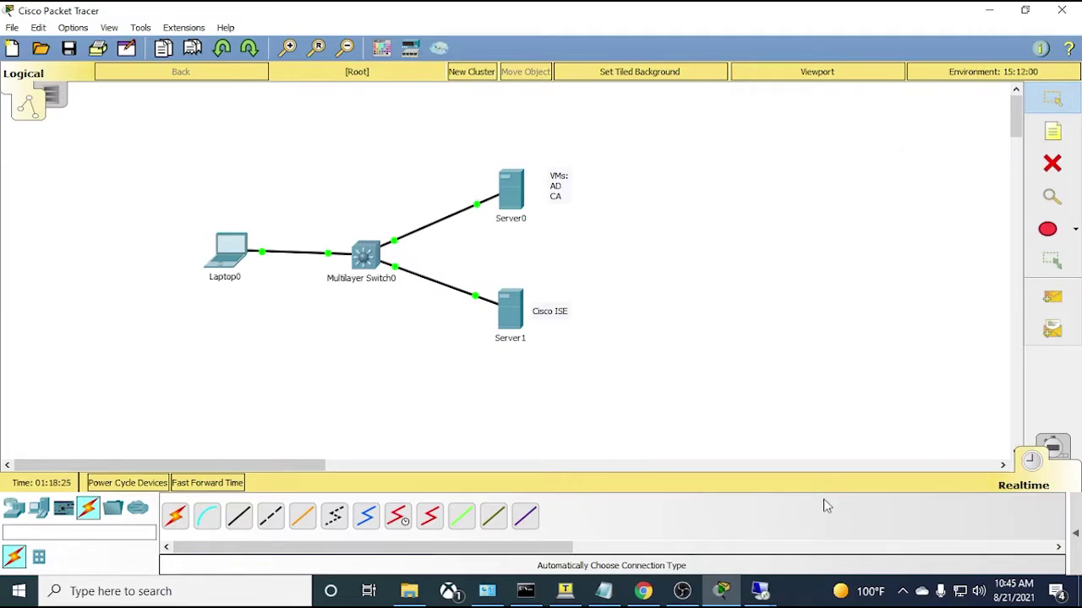
- Run 'sh ip int br' on the switch and copy Vlan10's address 192.168.10.1
left_click(566, 592)
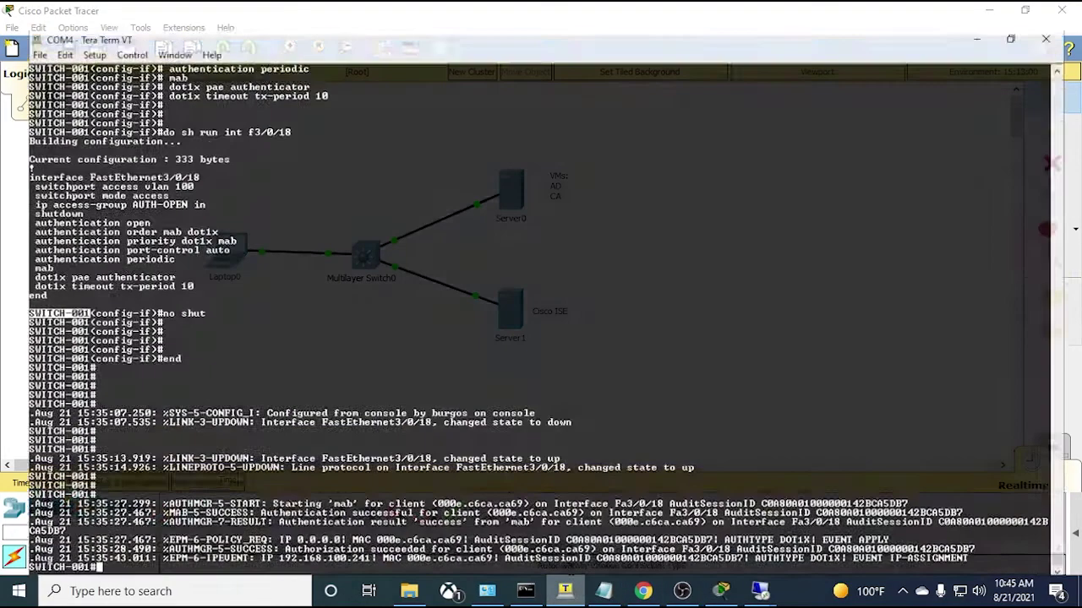
key("Return")
key("Return")
key("Return")
type("sh ip int ")
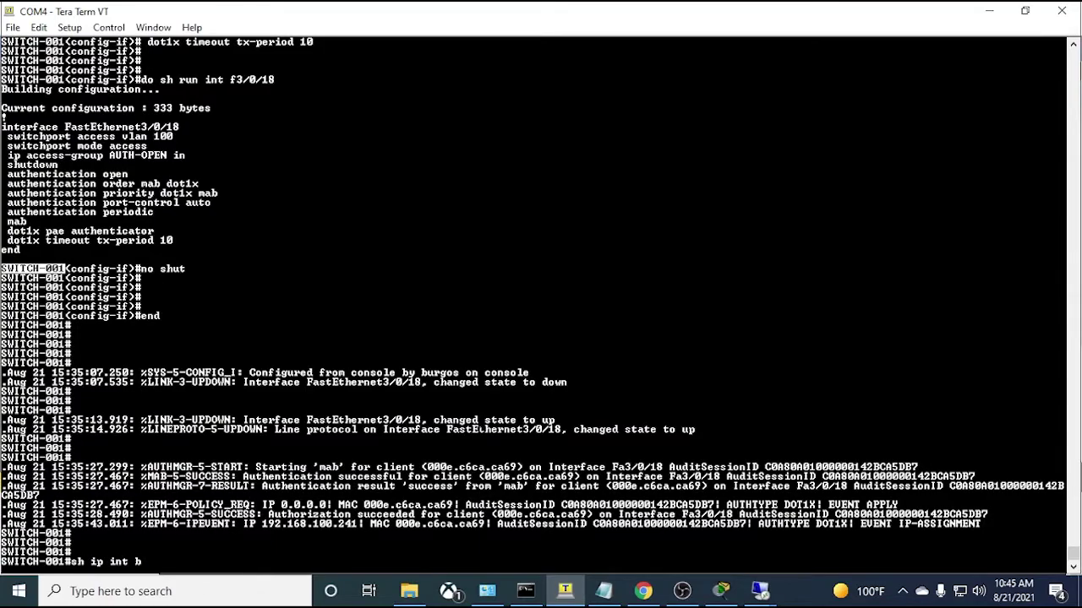
type("br")
key("Return")
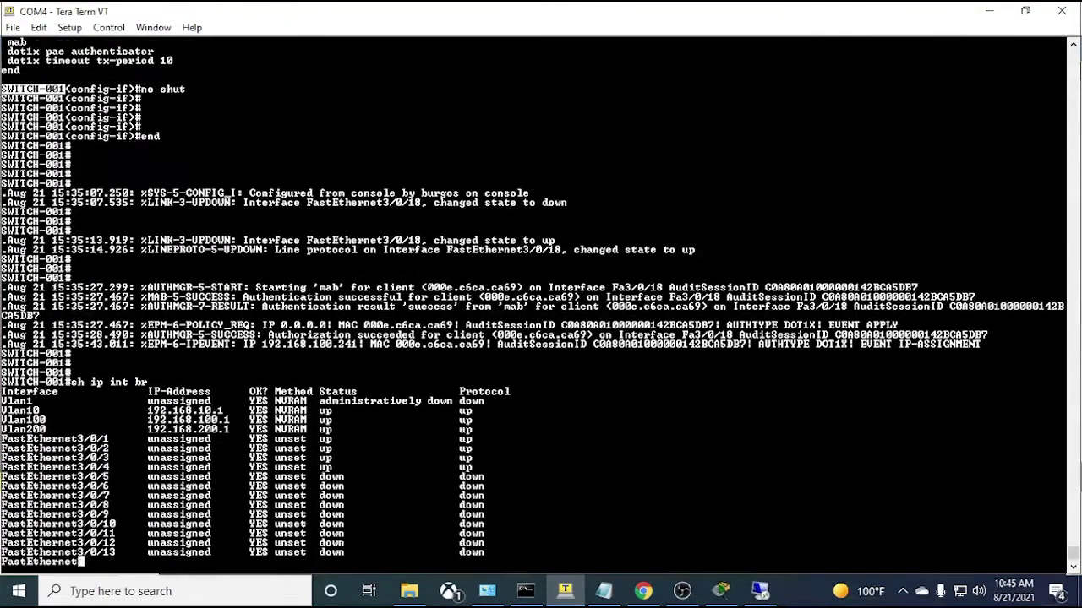
left_click_drag(1, 364, 225, 364)
left_click(186, 364)
double_click(185, 364)
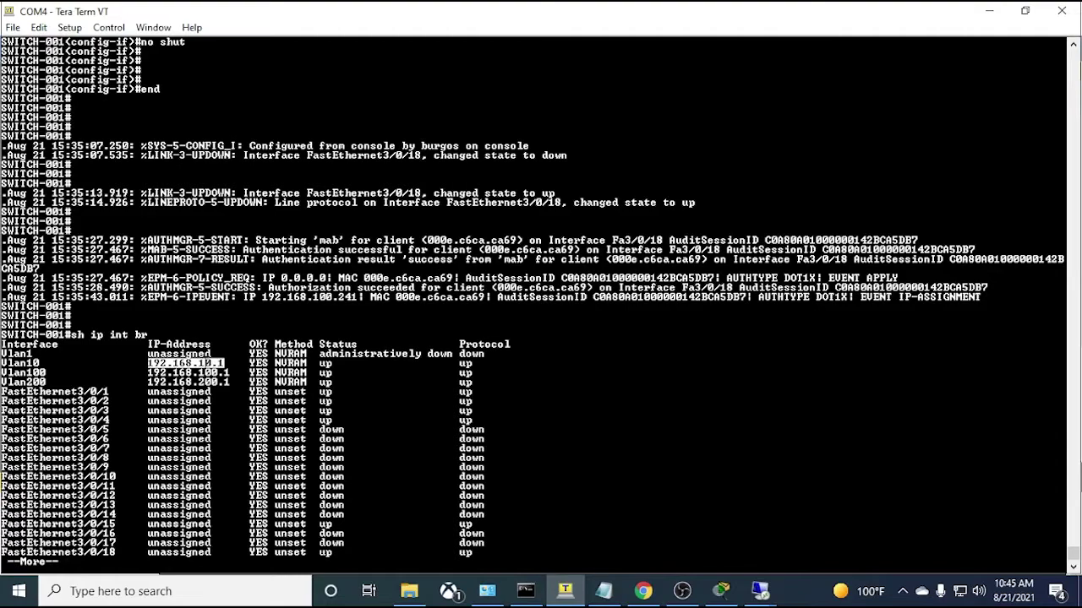
left_click(643, 590)
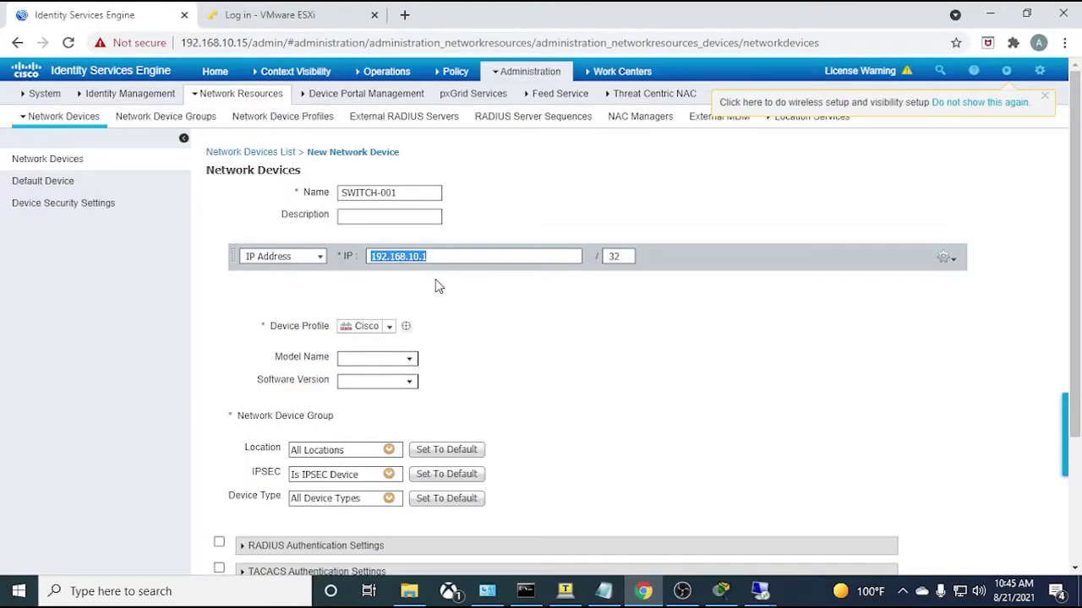
- Set SWITCH-001's Location network device group to Bedroom under All Locations
left_click(449, 256)
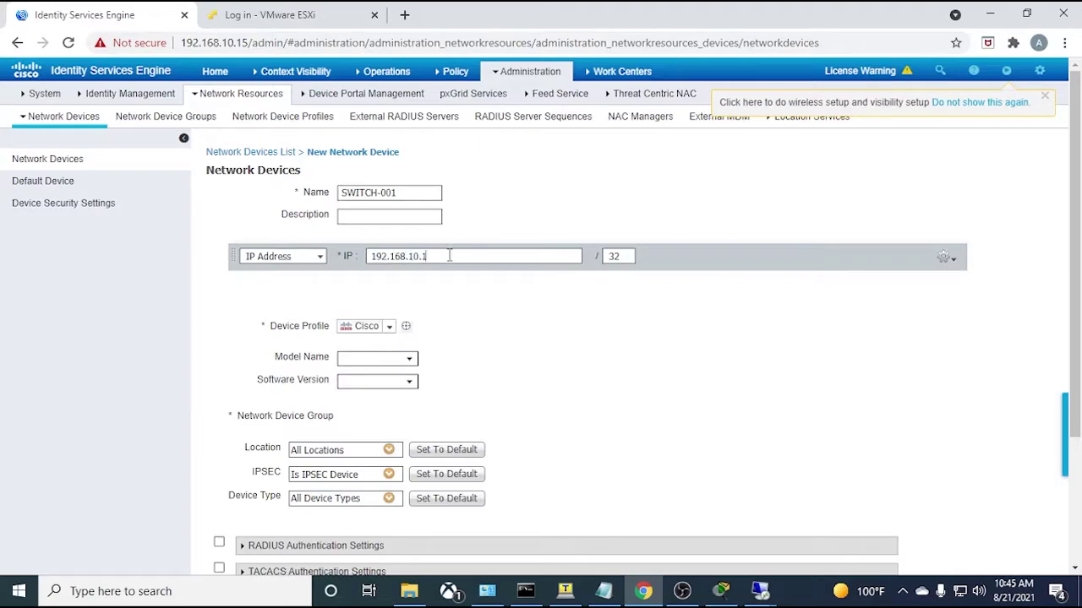
left_click_drag(450, 256, 366, 271)
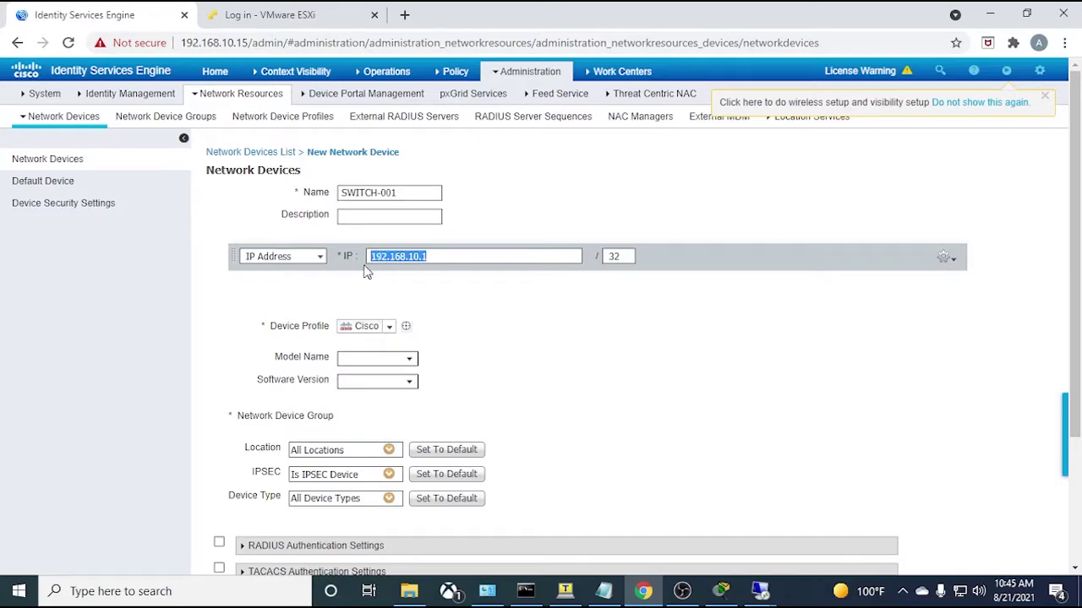
left_click(453, 258)
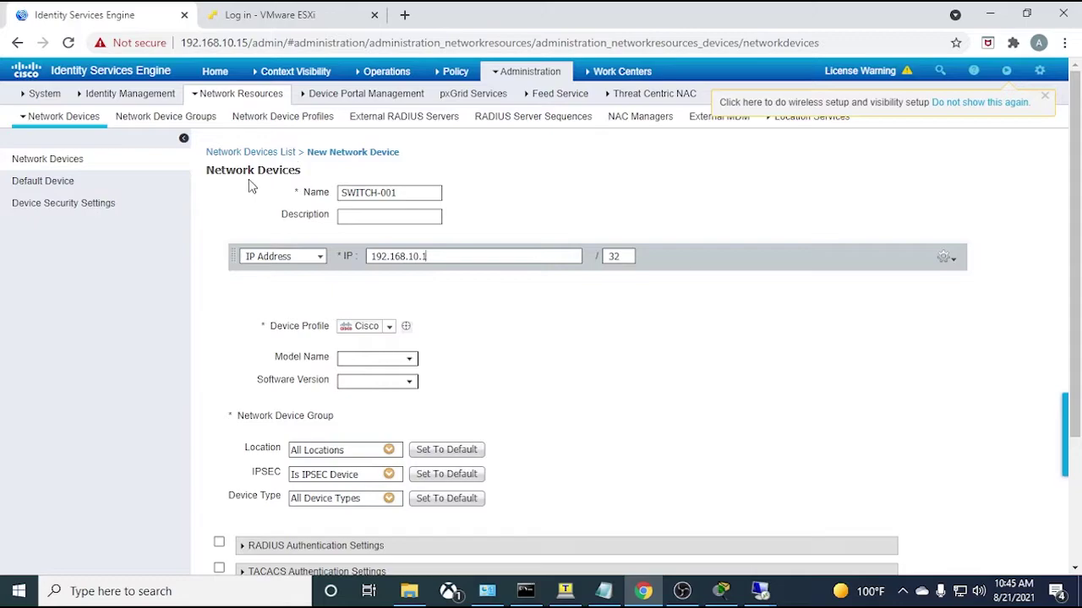
scroll(507, 343, "down", 1)
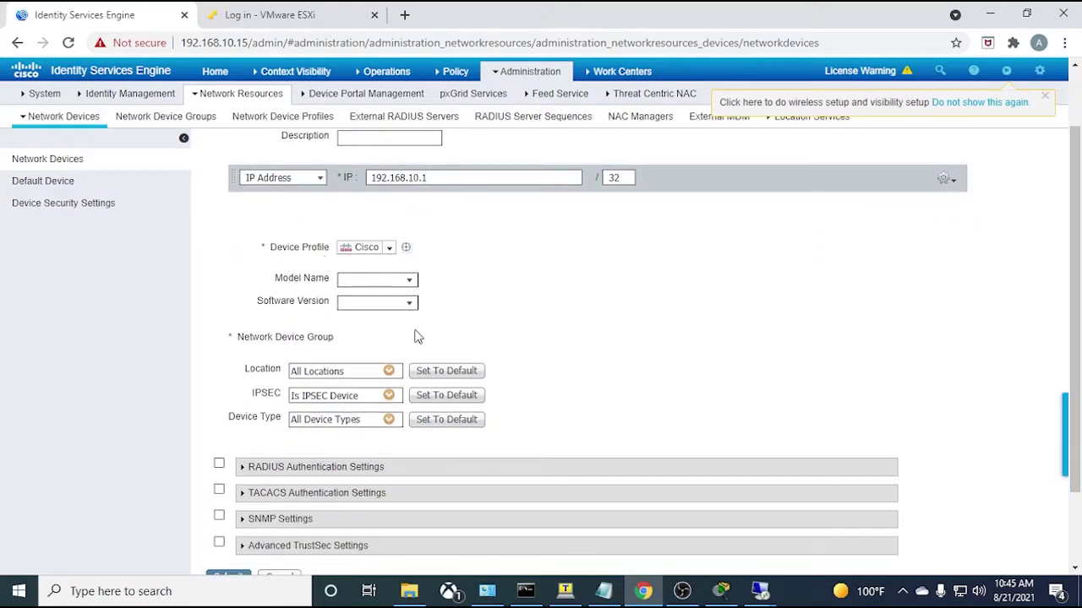
scroll(465, 273, "down", 1)
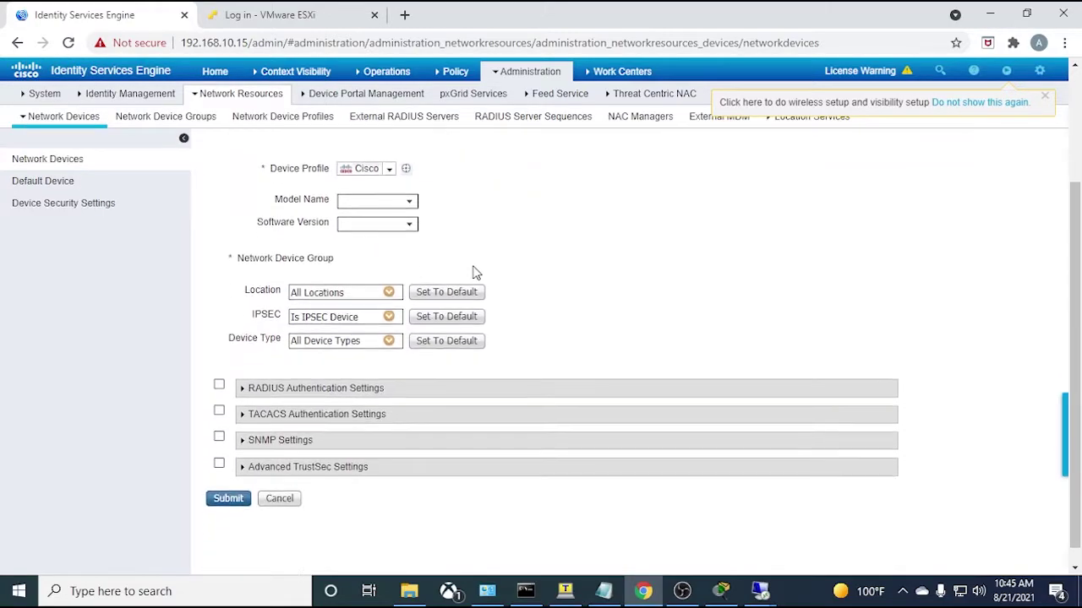
left_click(388, 292)
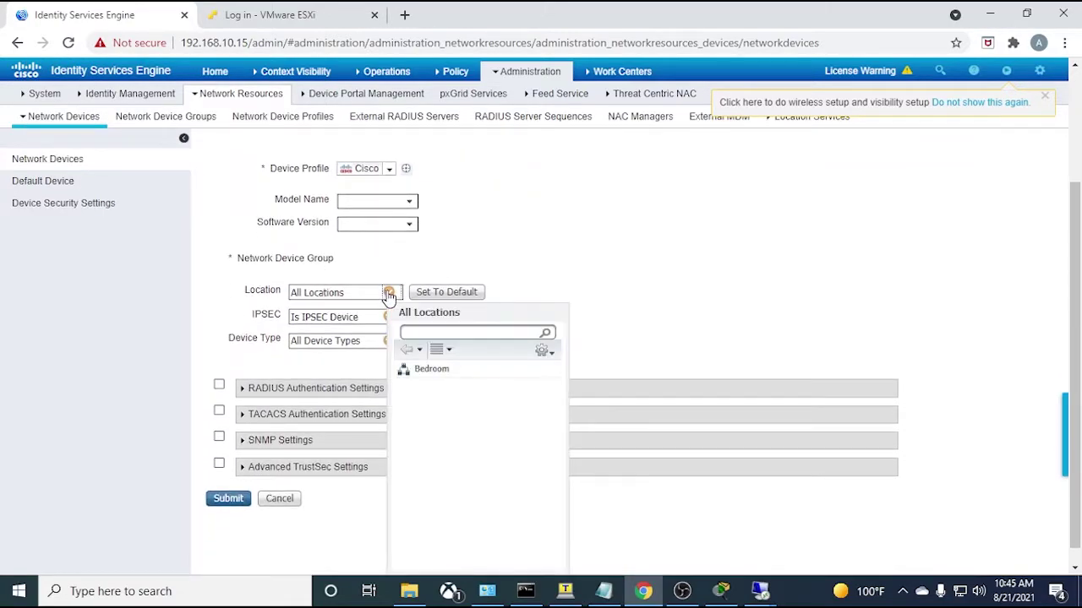
left_click(388, 292)
left_click(390, 293)
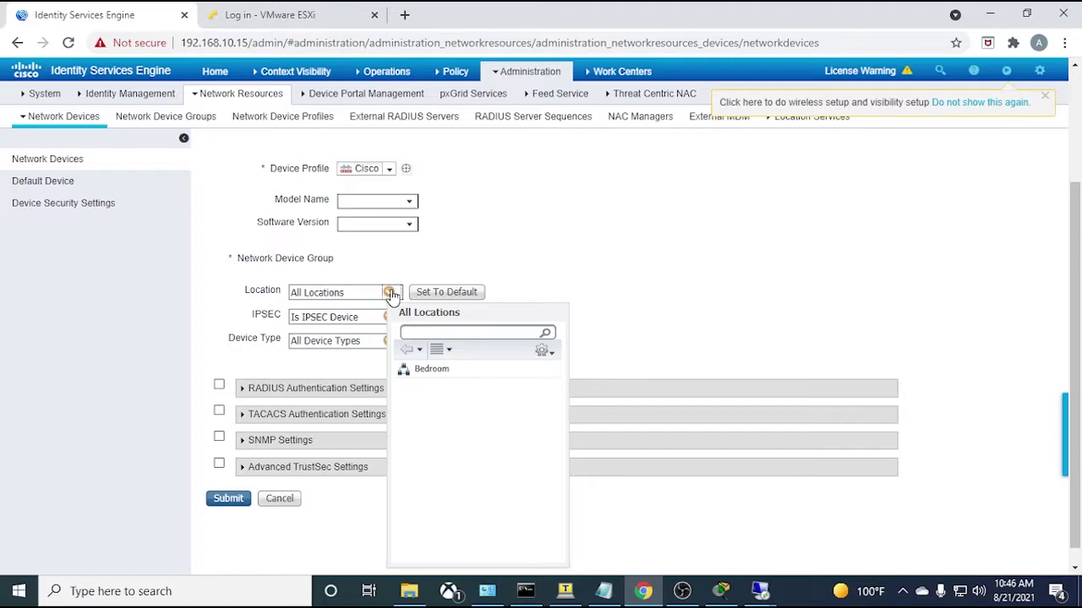
left_click(435, 371)
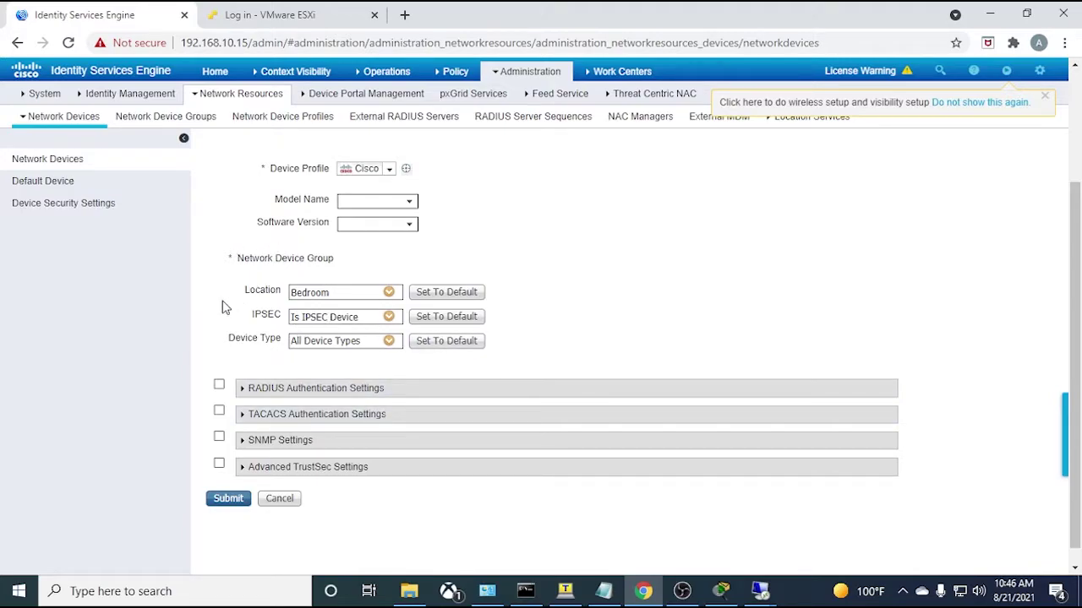
- Tick RADIUS Authentication Settings, enter the shared secret, and submit SWITCH-001
scroll(226, 311, "down", 1)
left_click(219, 369)
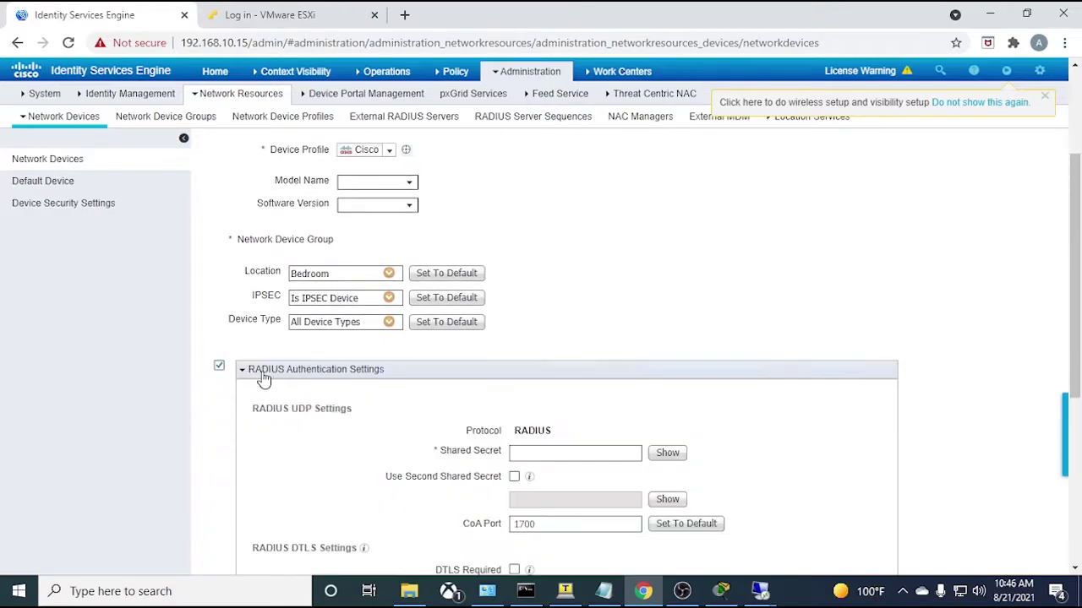
scroll(220, 369, "down", 2)
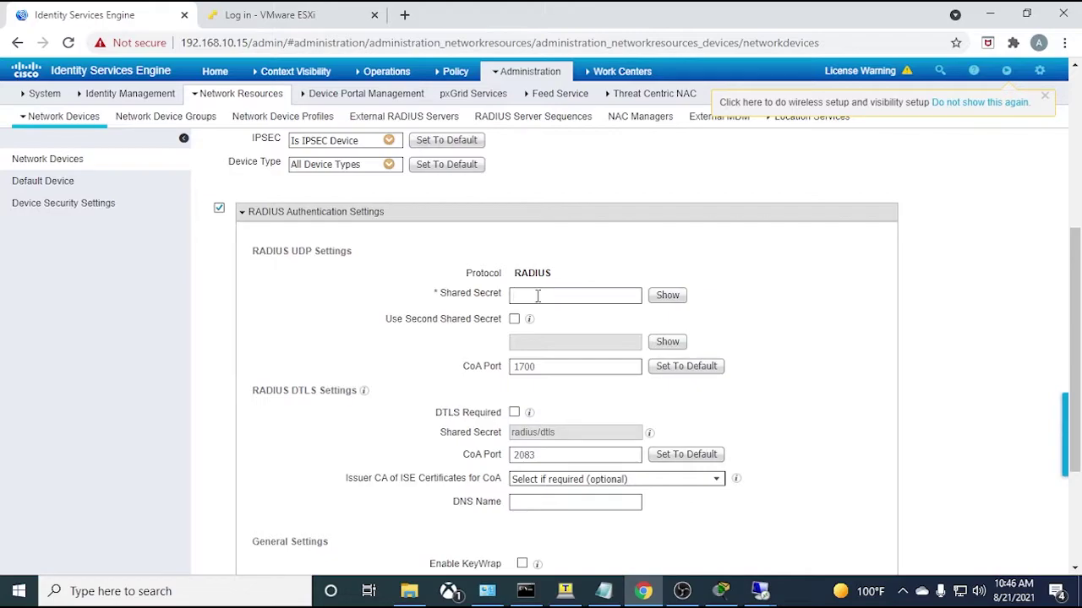
left_click(516, 321)
left_click(515, 320)
scroll(348, 462, "down", 1)
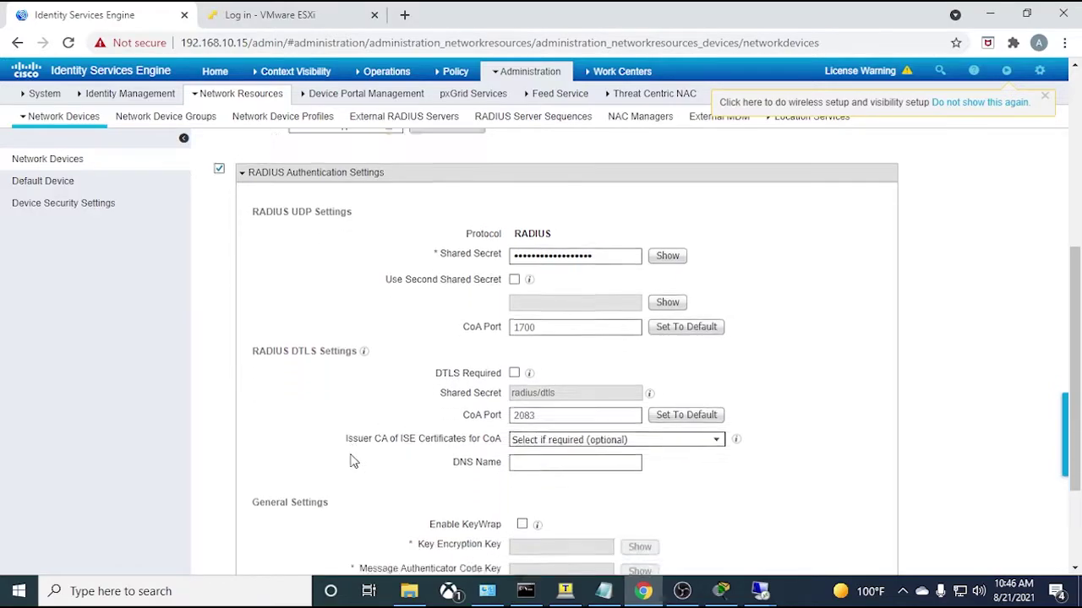
scroll(297, 381, "down", 1)
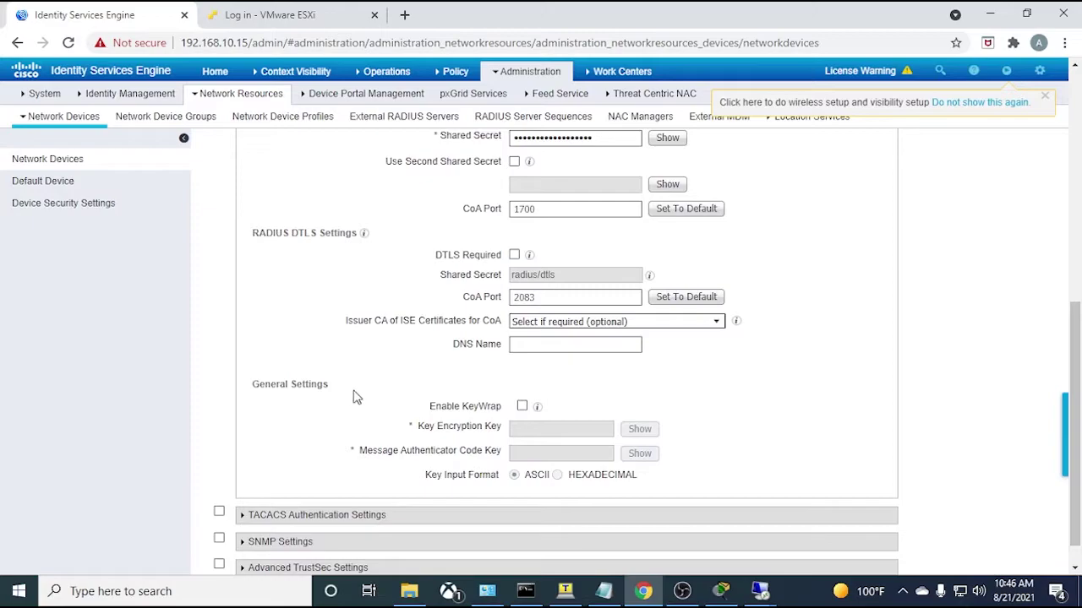
scroll(343, 398, "down", 1)
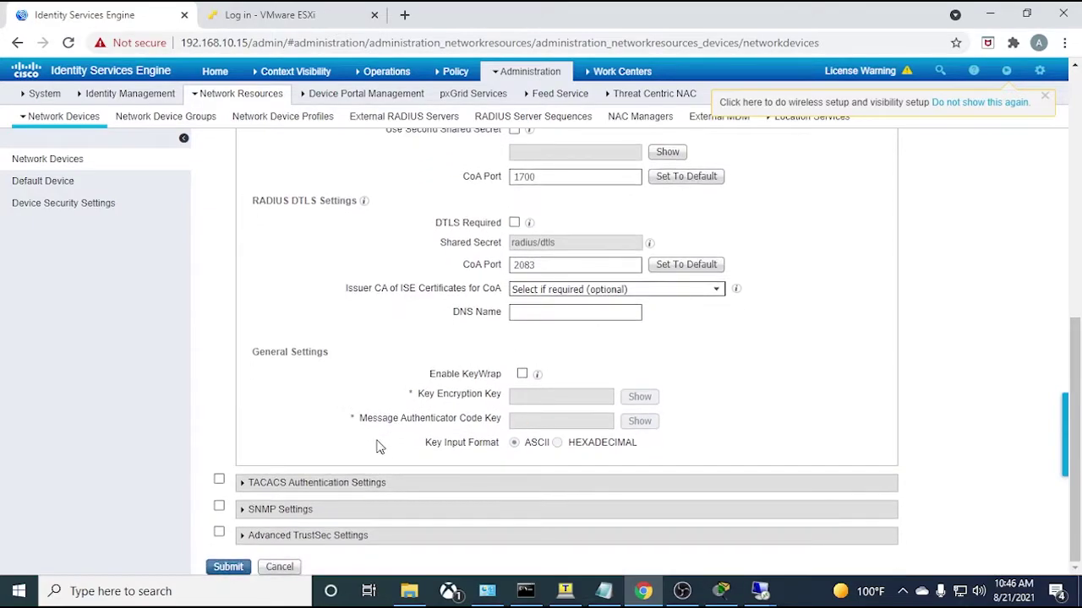
scroll(293, 488, "up", 10)
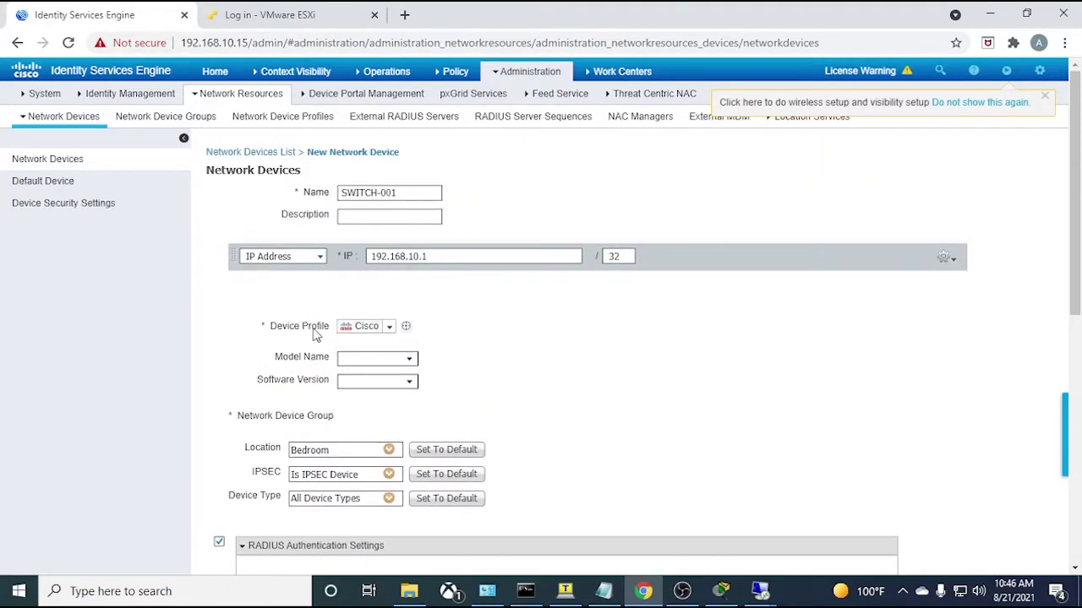
scroll(315, 334, "down", 10)
left_click(241, 566)
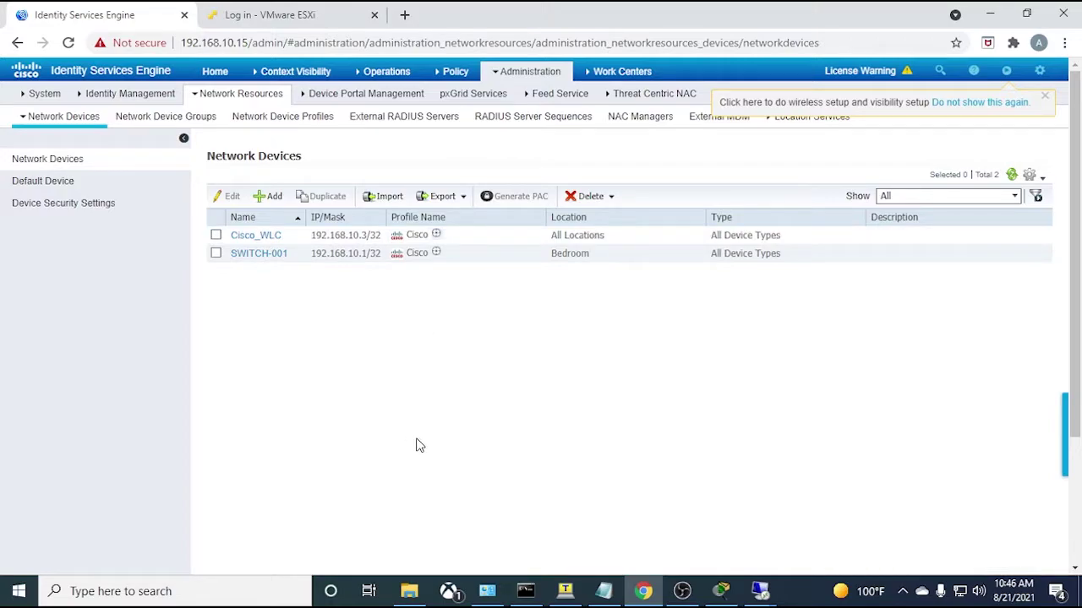
- Open Policy Elements from the Policy menu
mouse_move(527, 73)
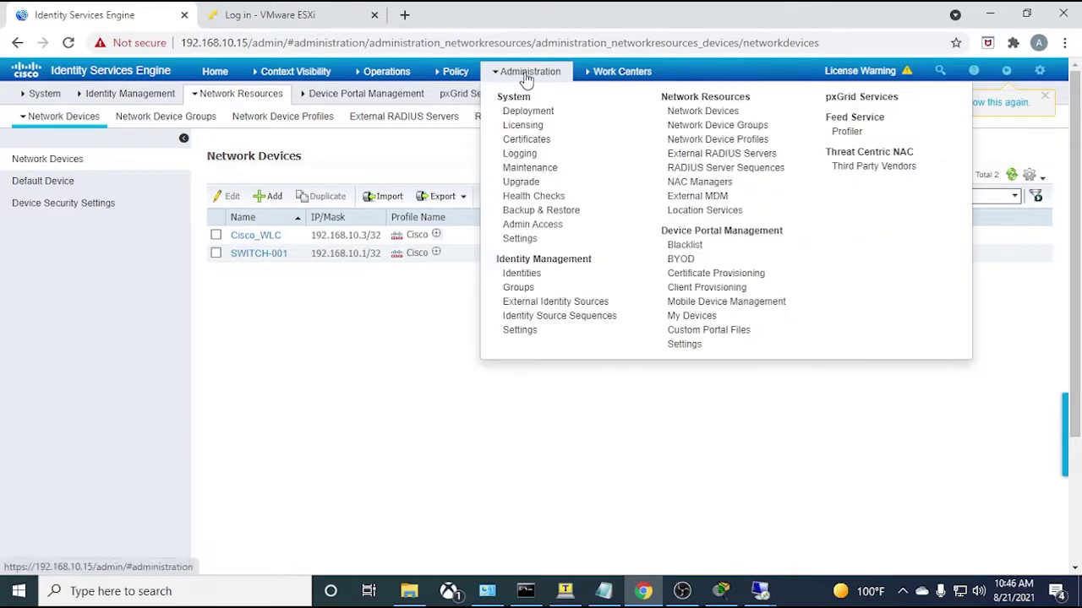
mouse_move(460, 74)
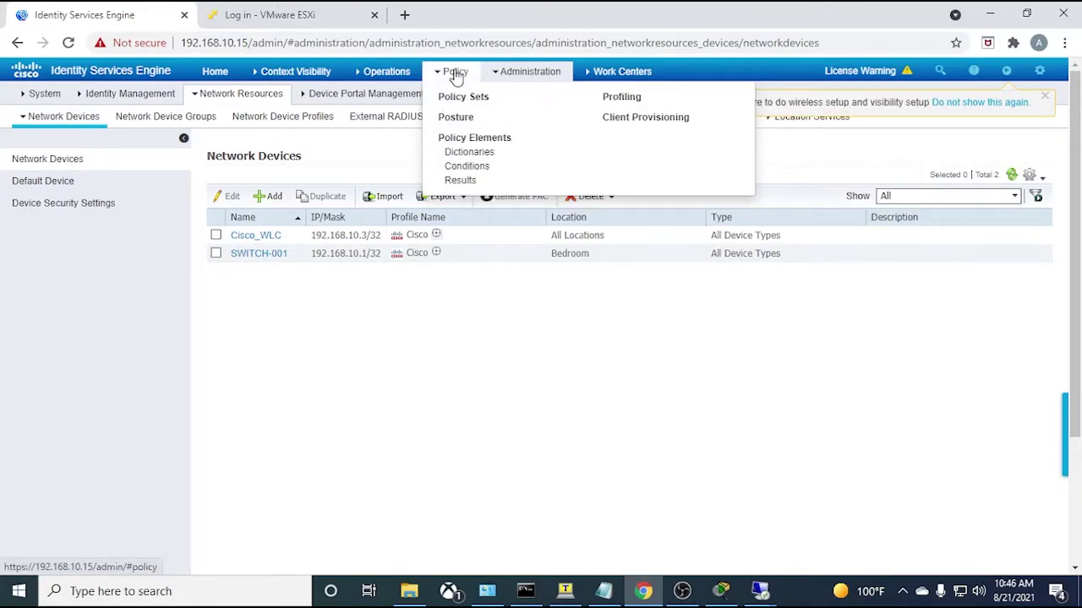
left_click(481, 140)
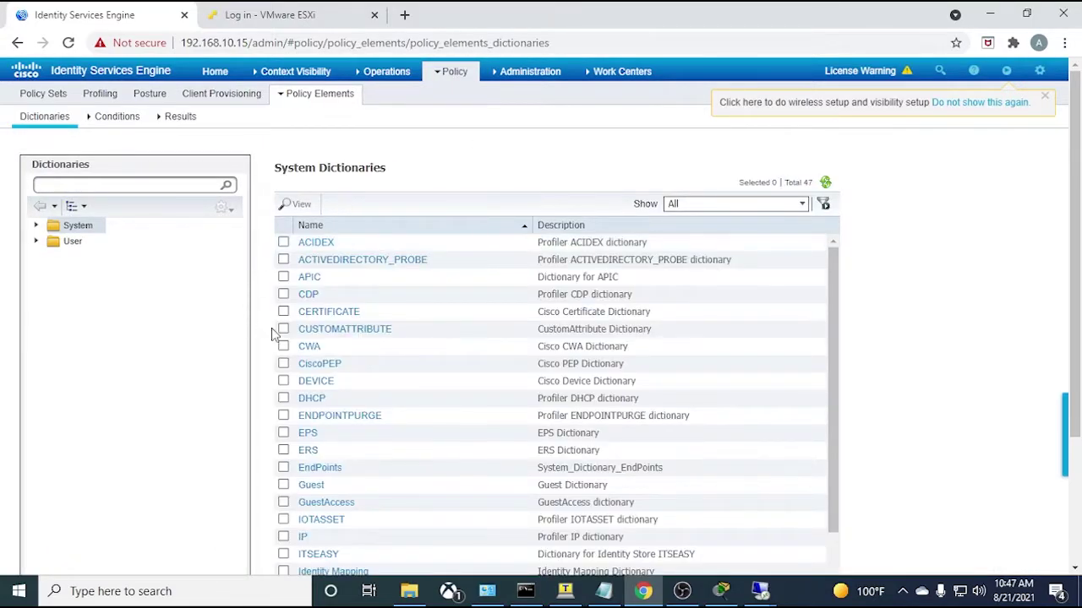
- Review the Default Network Access allowed-protocols settings, then return to the Allowed Protocols list
left_click(172, 121)
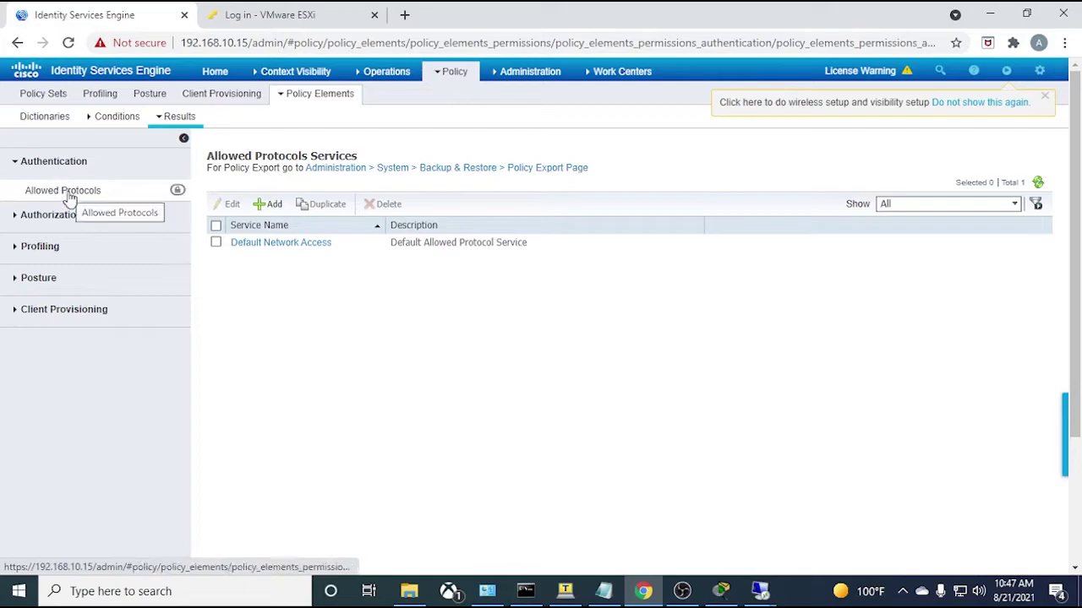
left_click(271, 245)
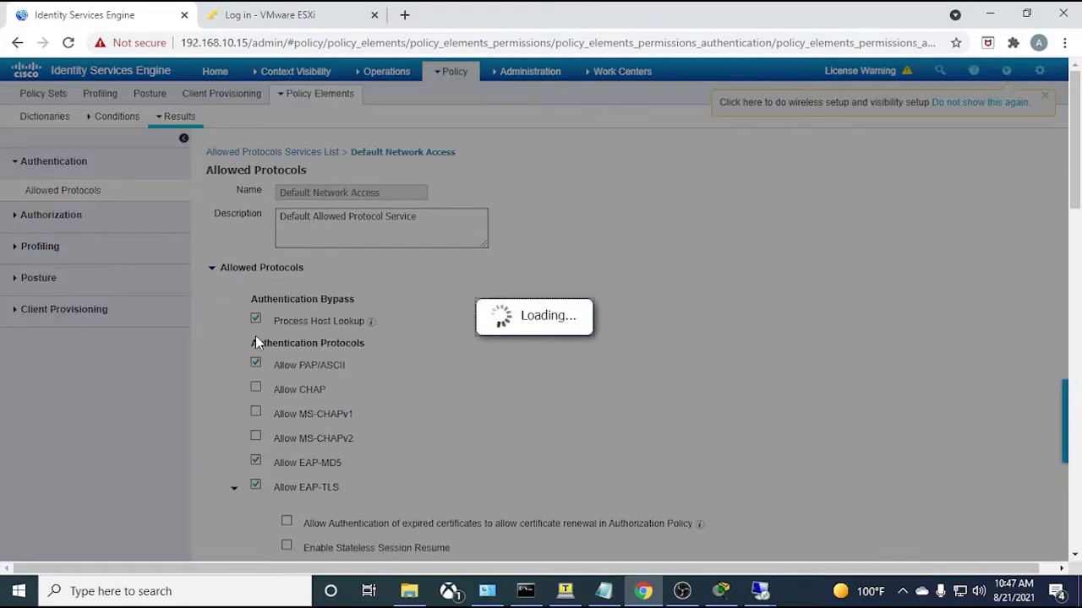
scroll(256, 342, "down", 5)
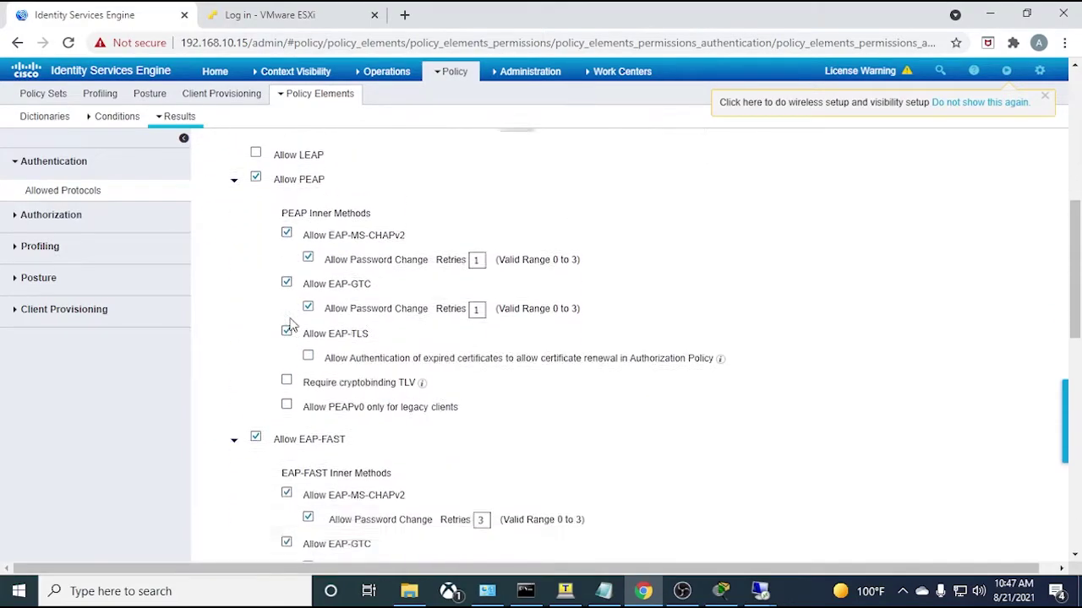
scroll(288, 324, "down", 10)
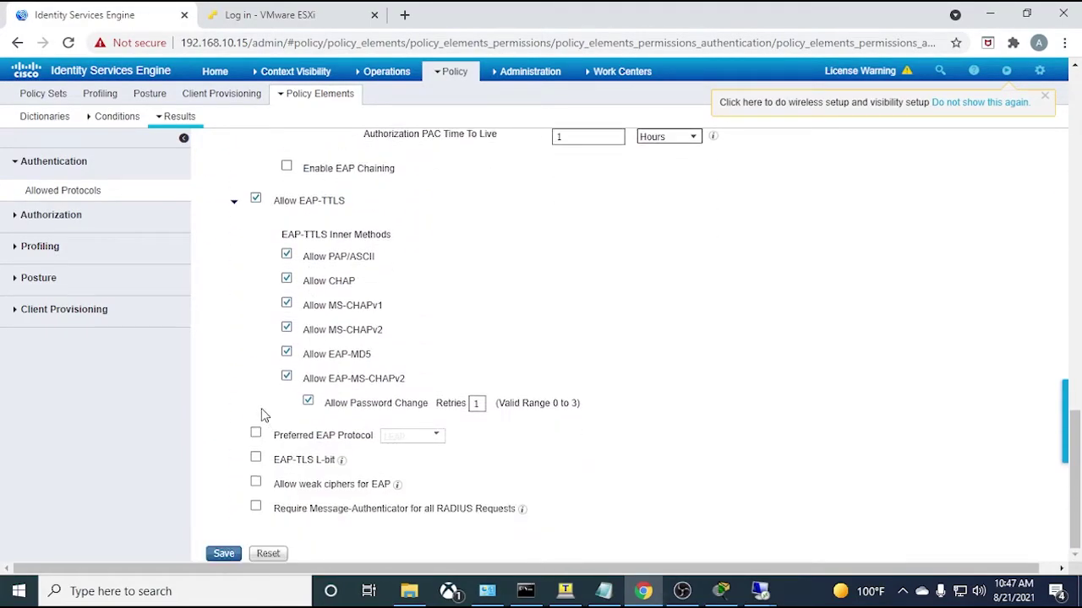
scroll(250, 402, "up", 3)
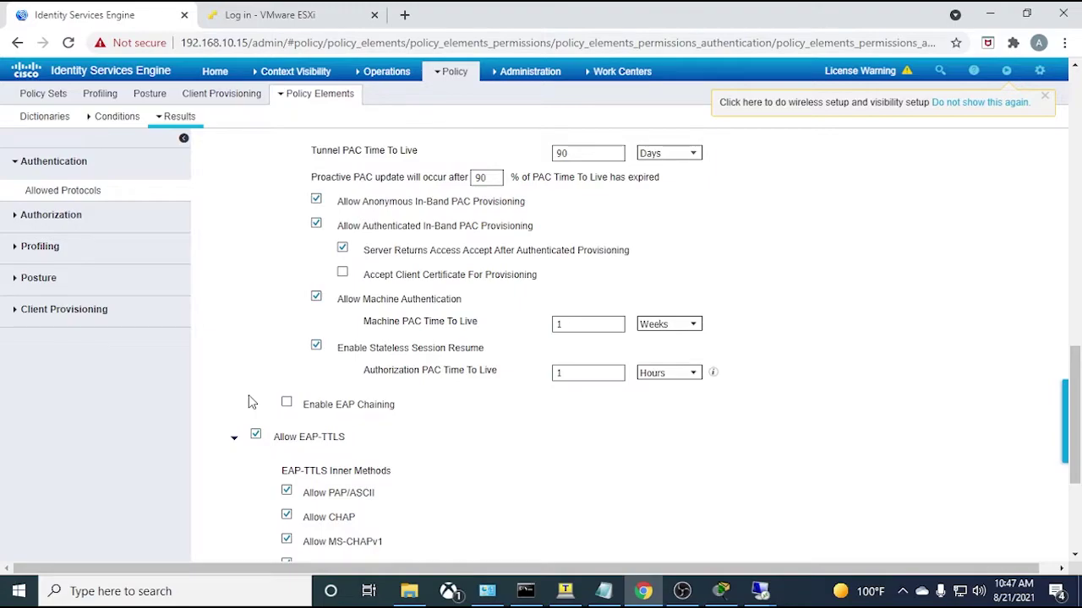
left_click(72, 192)
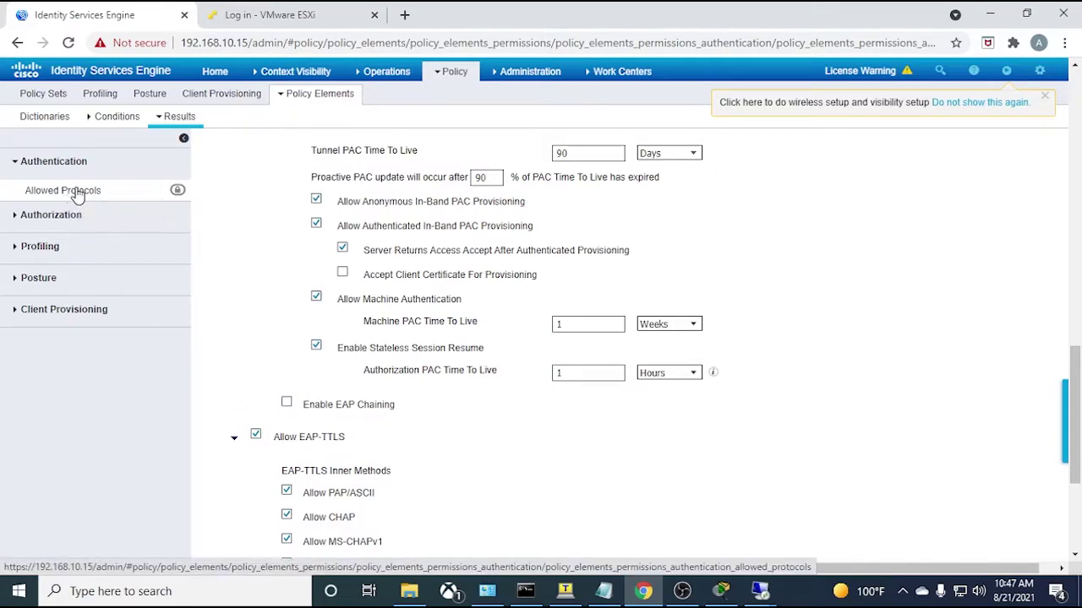
- Add a new allowed protocols service named EAP-TLS and disable EAP-MD5
left_click(268, 203)
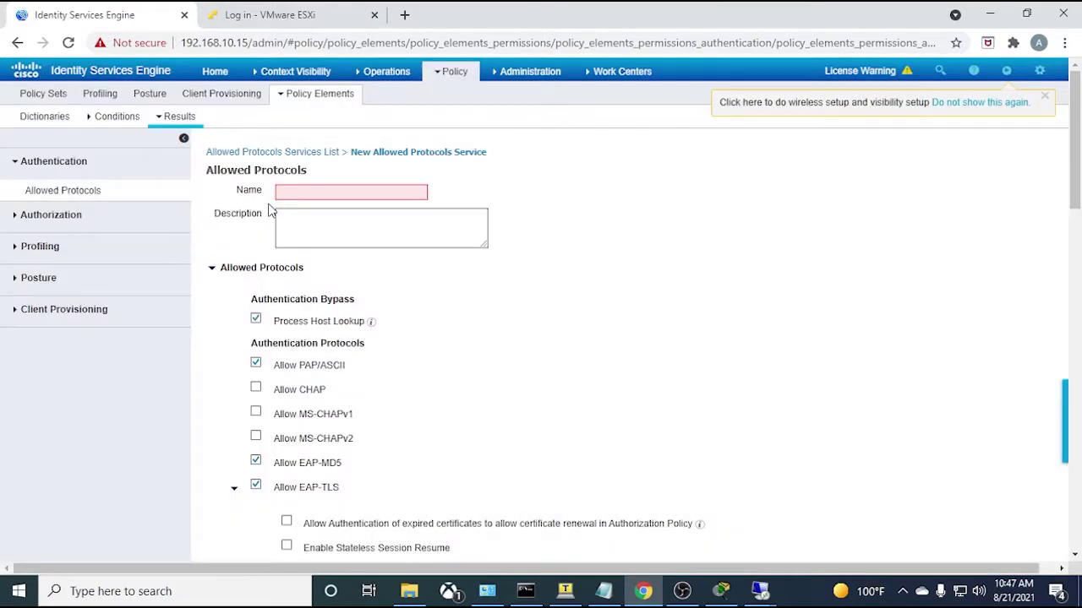
left_click(291, 194)
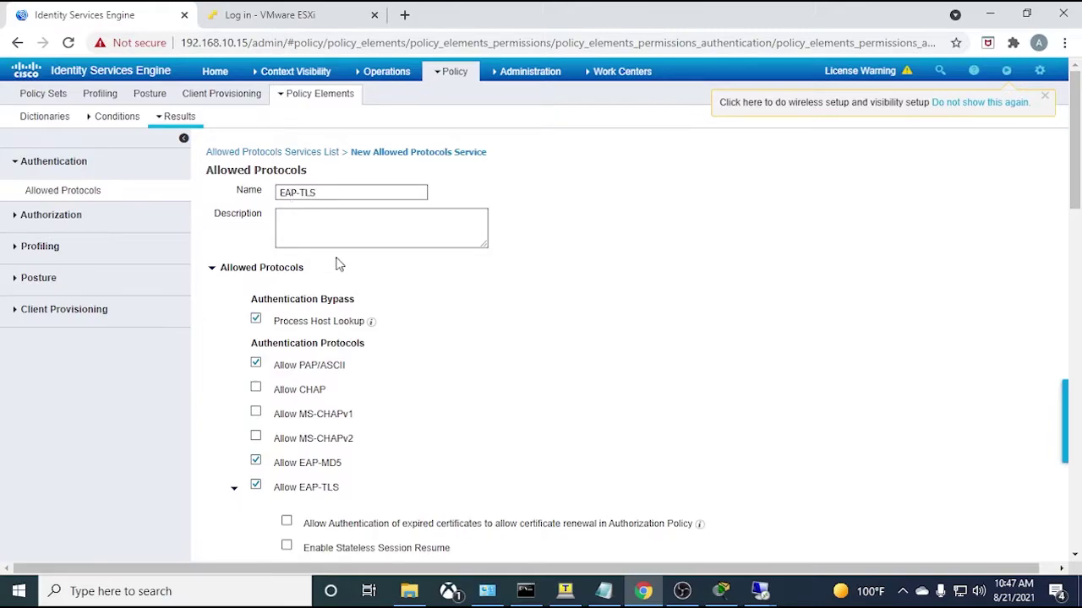
scroll(285, 320, "down", 3)
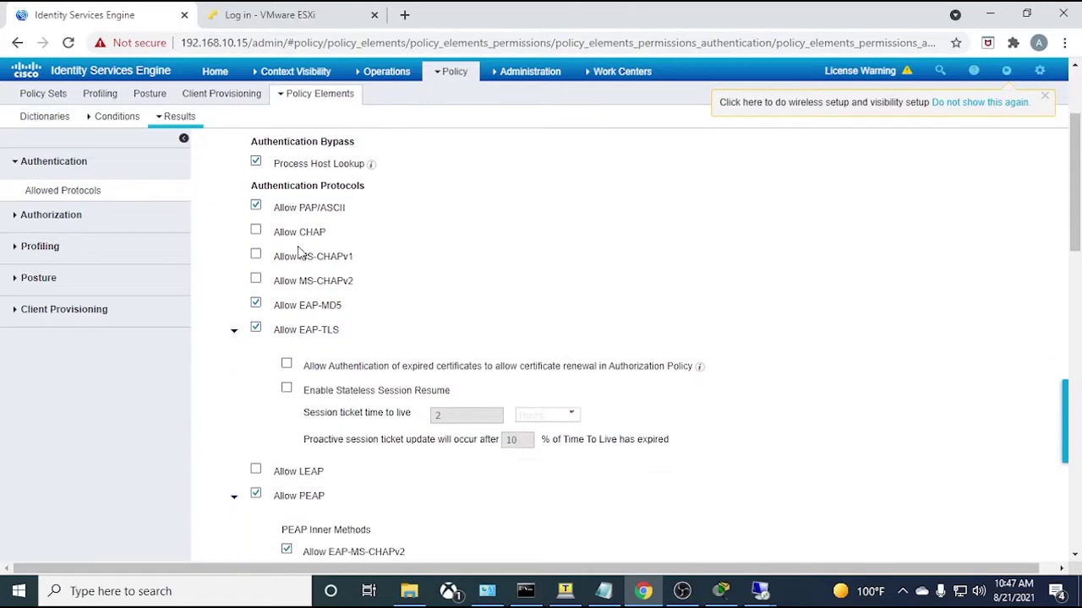
left_click(256, 225)
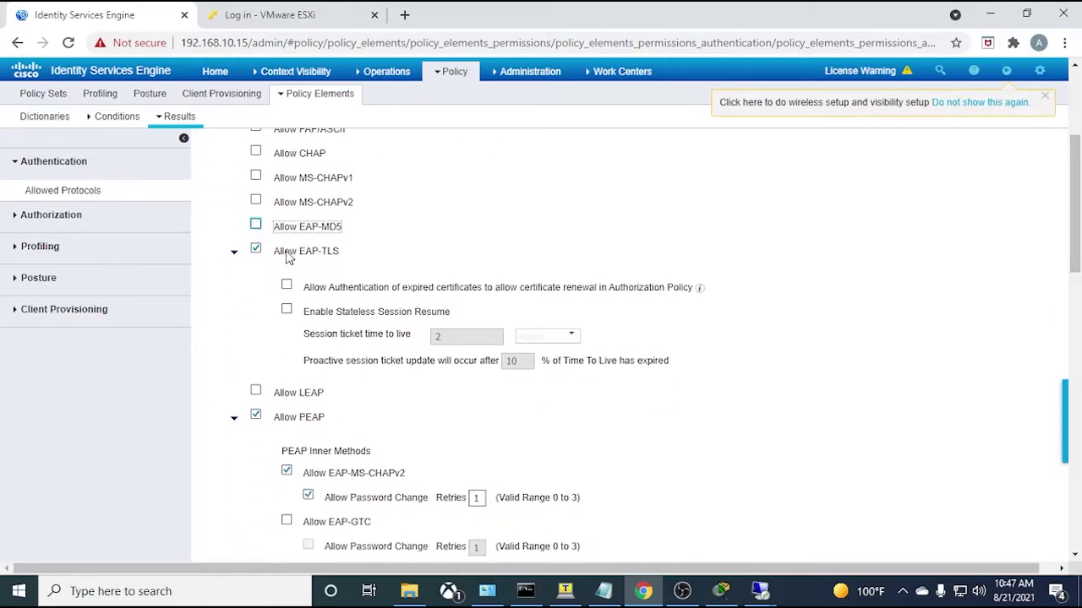
- Uncheck Allow EAP-FAST and Allow EAP-TTLS, then submit the service
scroll(286, 271, "down", 1)
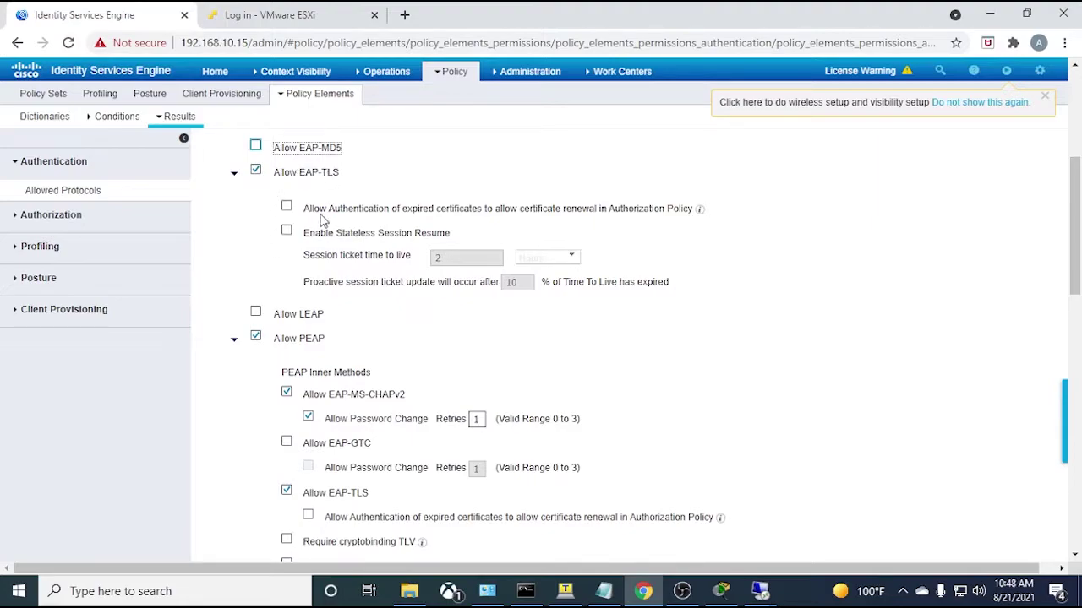
scroll(275, 342, "down", 1)
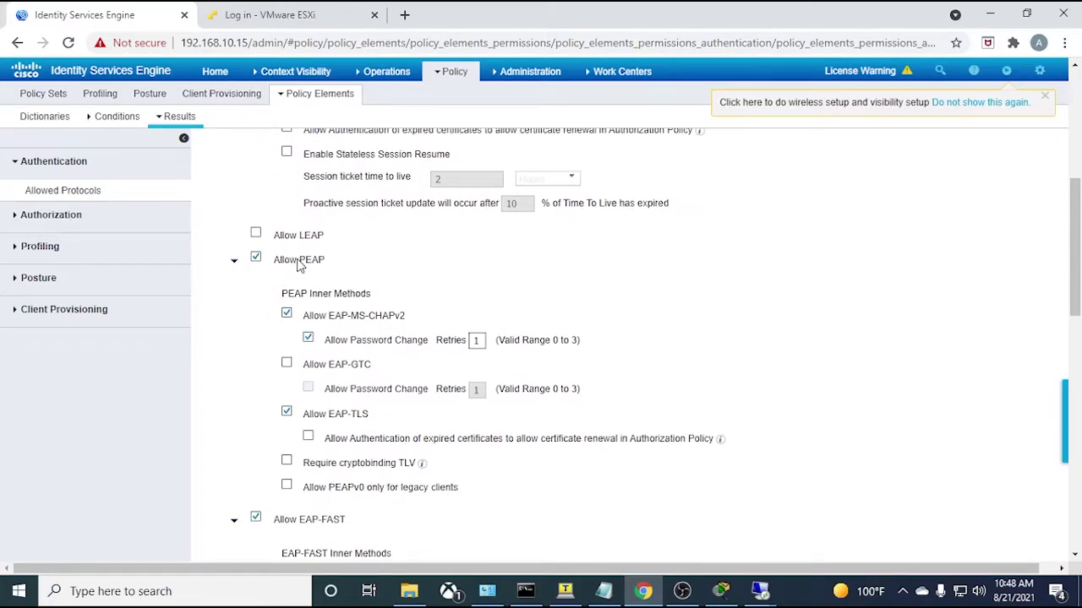
scroll(308, 319, "down", 1)
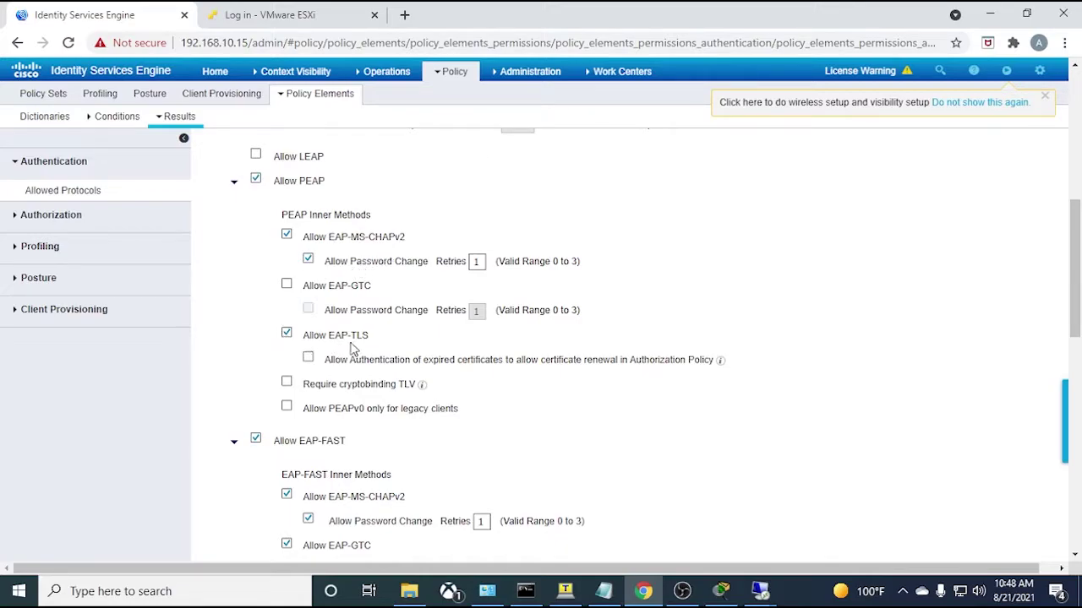
left_click_drag(373, 337, 307, 355)
scroll(239, 367, "down", 1)
scroll(239, 367, "down", 1)
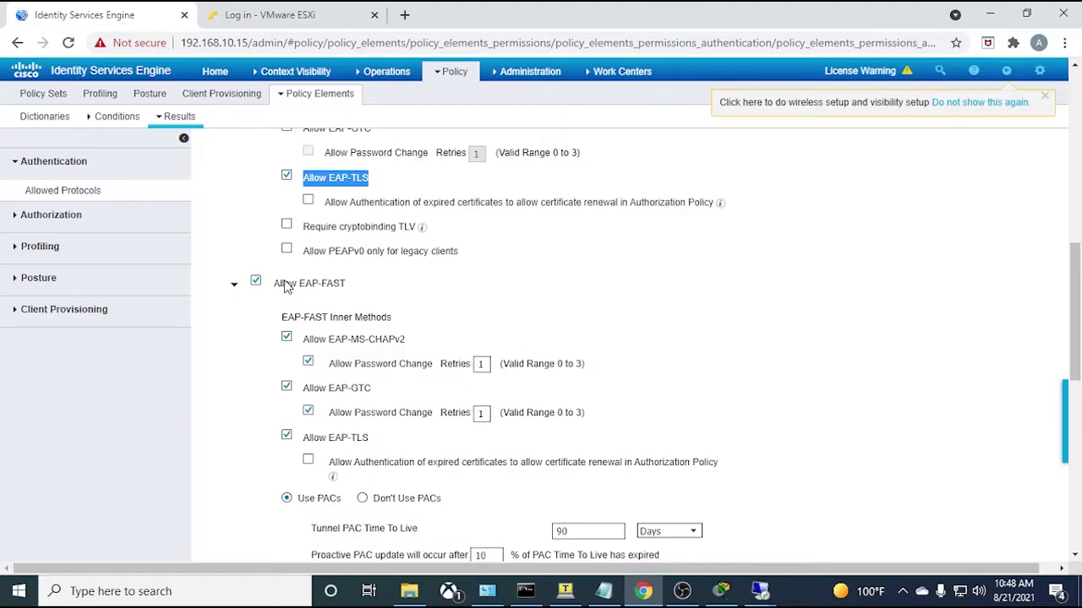
left_click(254, 289)
left_click(264, 358)
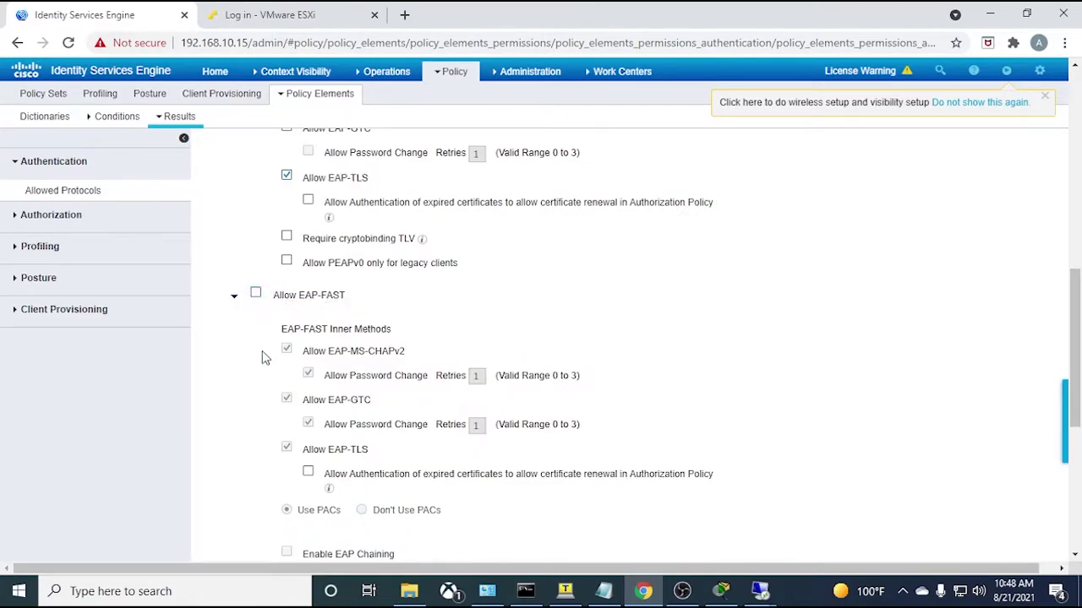
scroll(262, 357, "down", 2)
scroll(262, 357, "down", 2)
left_click(255, 268)
scroll(242, 355, "down", 1)
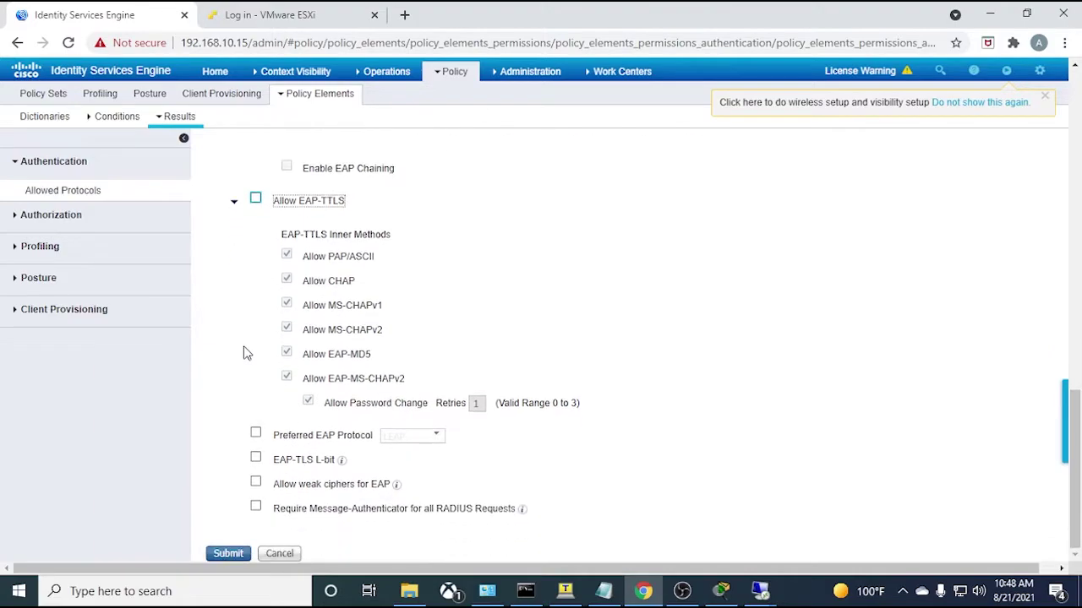
left_click(229, 553)
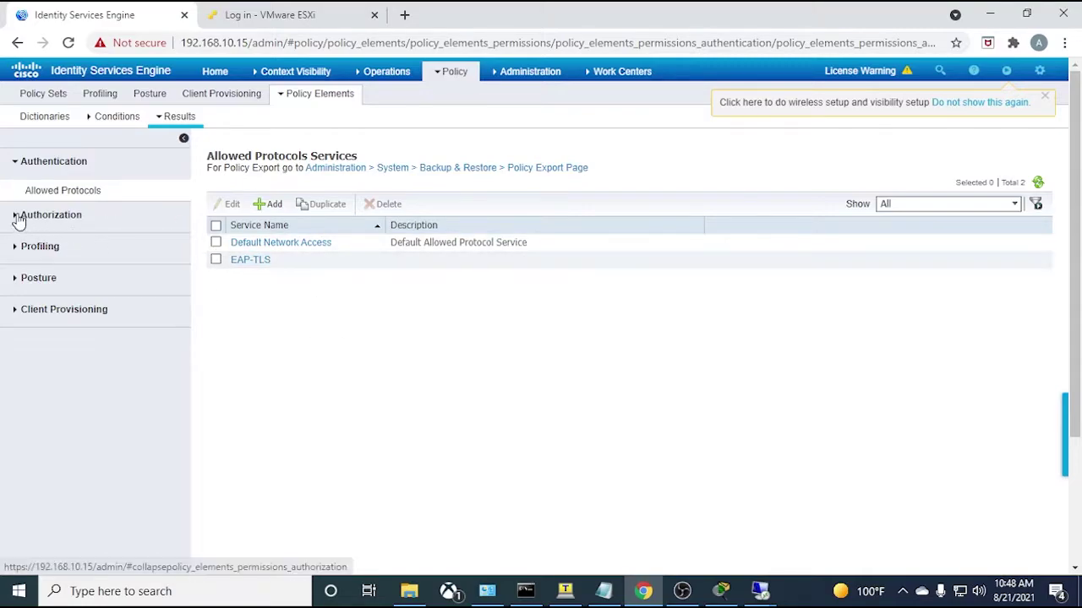
- Expand Authorization in the policy elements panel and show the Downloadable ACLs list
left_click(17, 217)
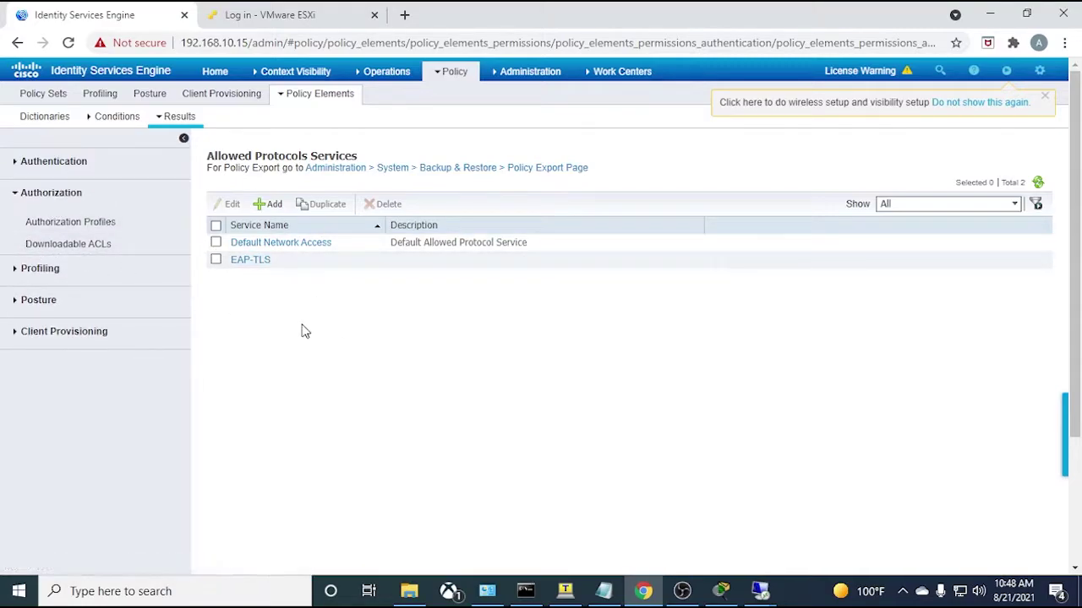
left_click(64, 250)
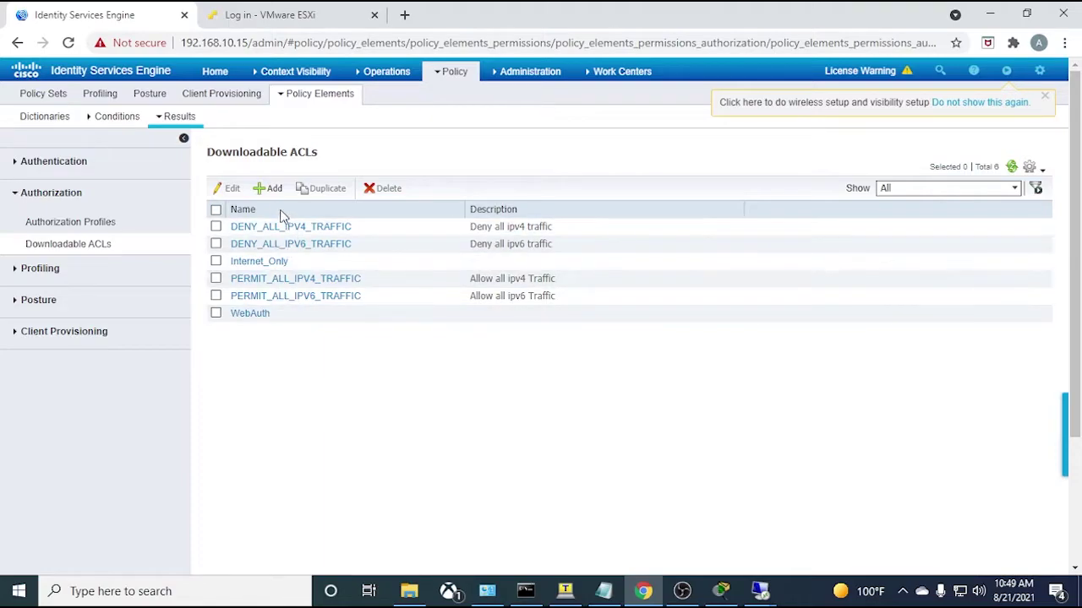
- Create the Domain_Admins downloadable ACL with 'permit ip any any', validate its syntax and submit
left_click(268, 187)
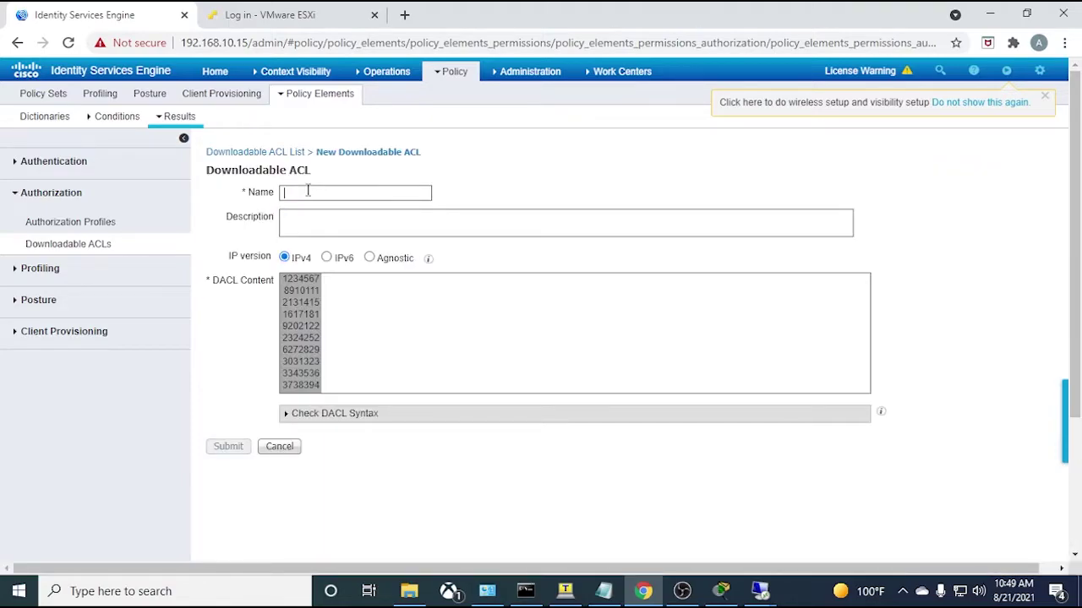
type("Domain_Admins")
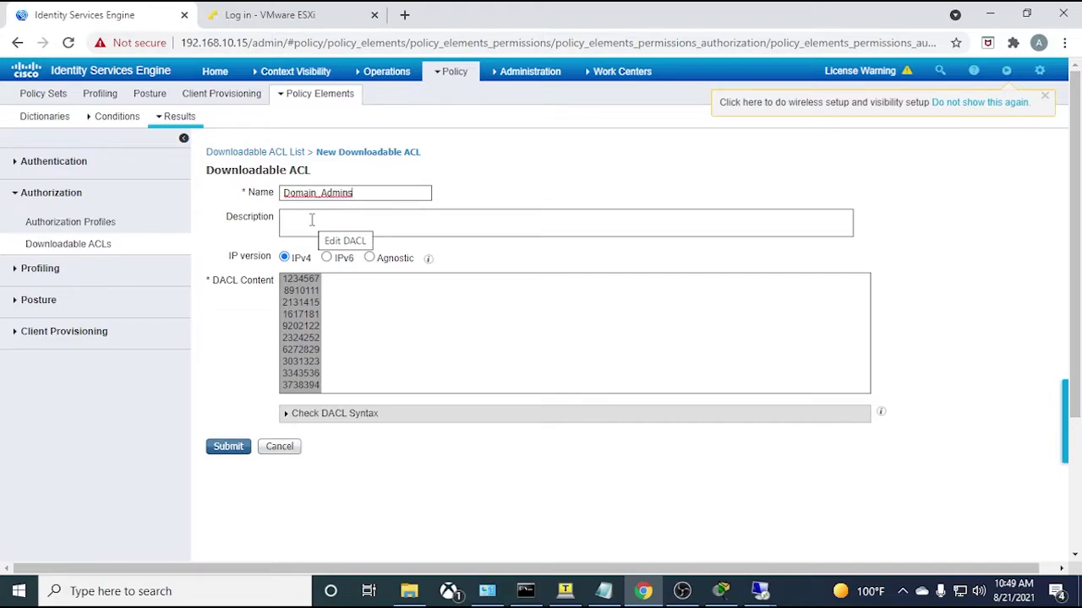
left_click(358, 296)
type("permit")
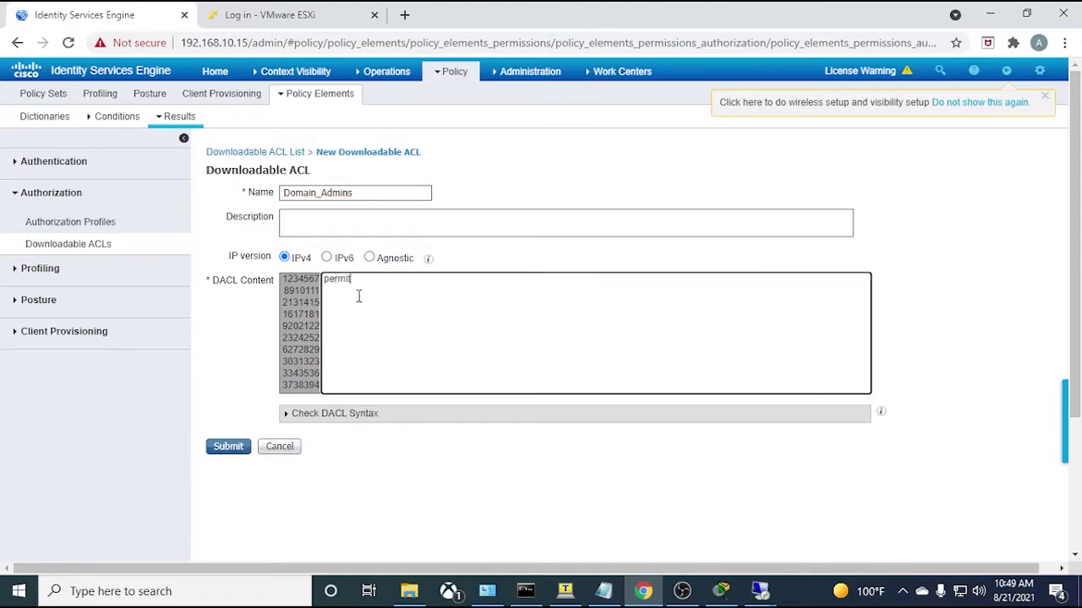
type(" ip any asny")
key("BackSpace")
key("BackSpace")
key("BackSpace")
type("ny")
left_click(285, 413)
scroll(254, 428, "down", 2)
left_click(227, 438)
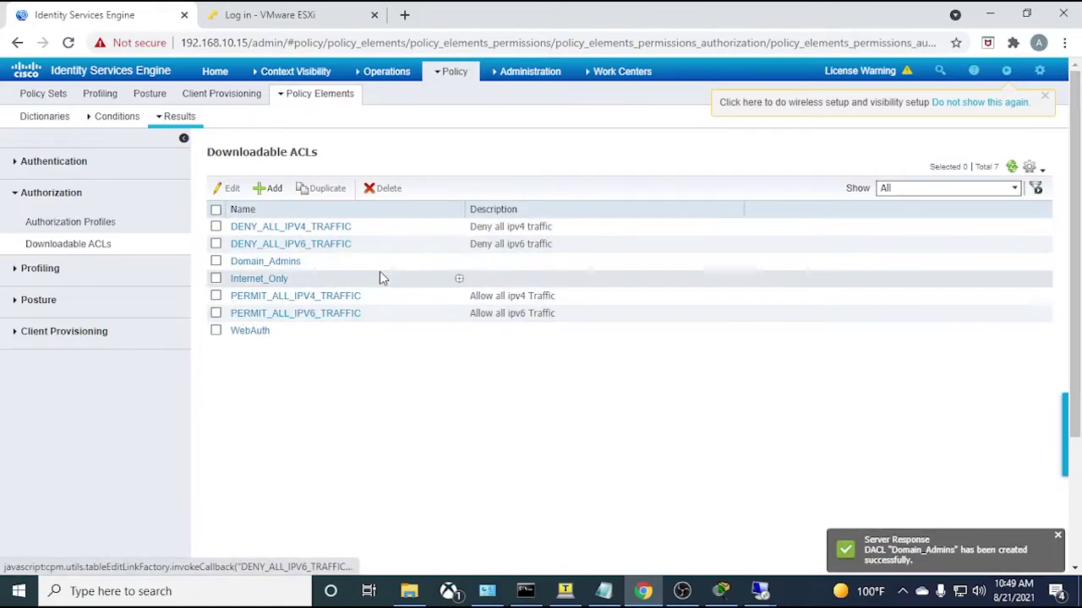
- Name a new DACL Domain_Users with rules 'deny ip any 192.168.0.0 255.255.0.0' and 'permit ip any any'
left_click(269, 189)
type("Domain_Users")
left_click(372, 303)
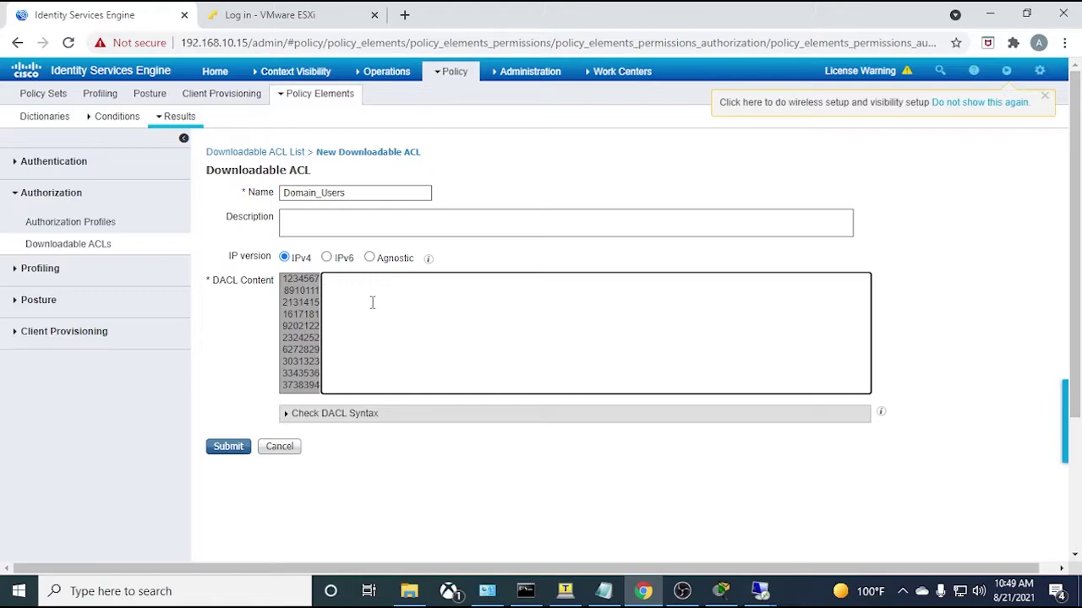
type("deny ip any 192.168.0.0 25")
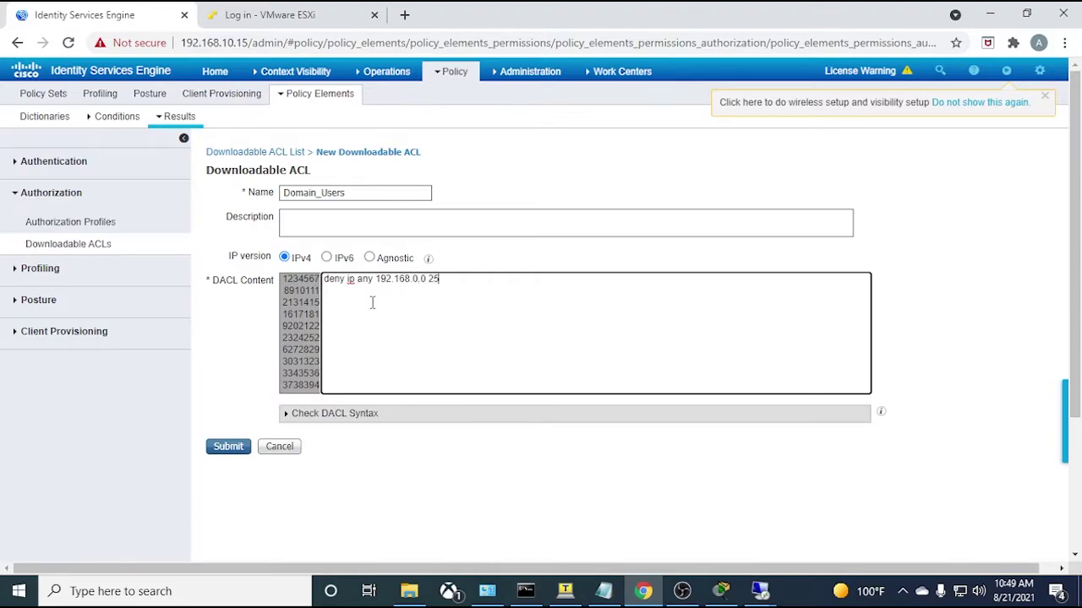
type("5.255.0.0")
key("Return")
type("permit ip any any")
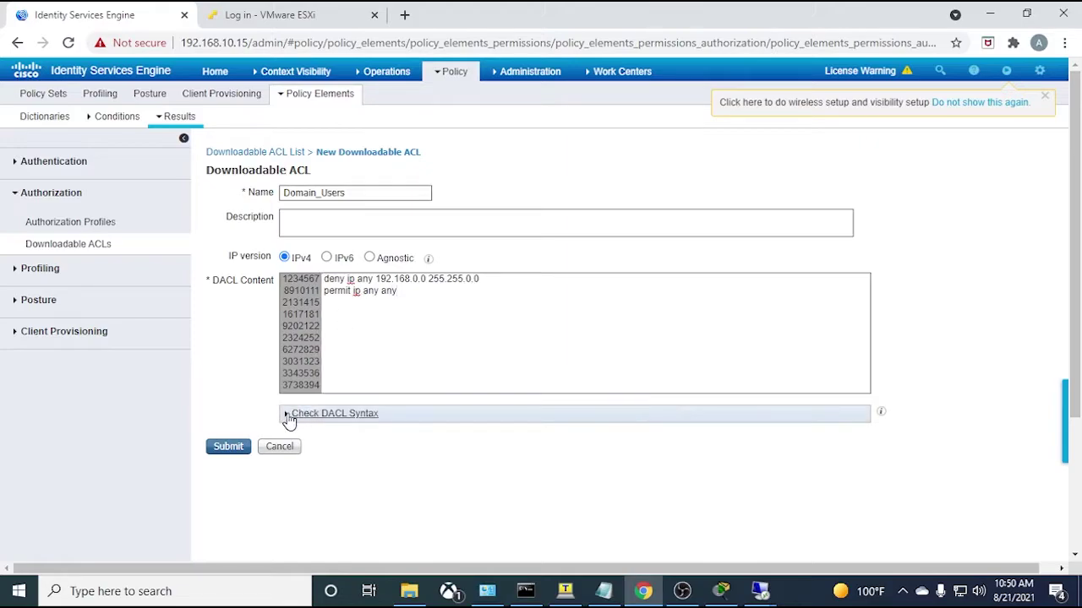
- Validate the Domain_Users DACL syntax, review its rules and name, and submit it
left_click(288, 414)
left_click_drag(500, 279, 319, 279)
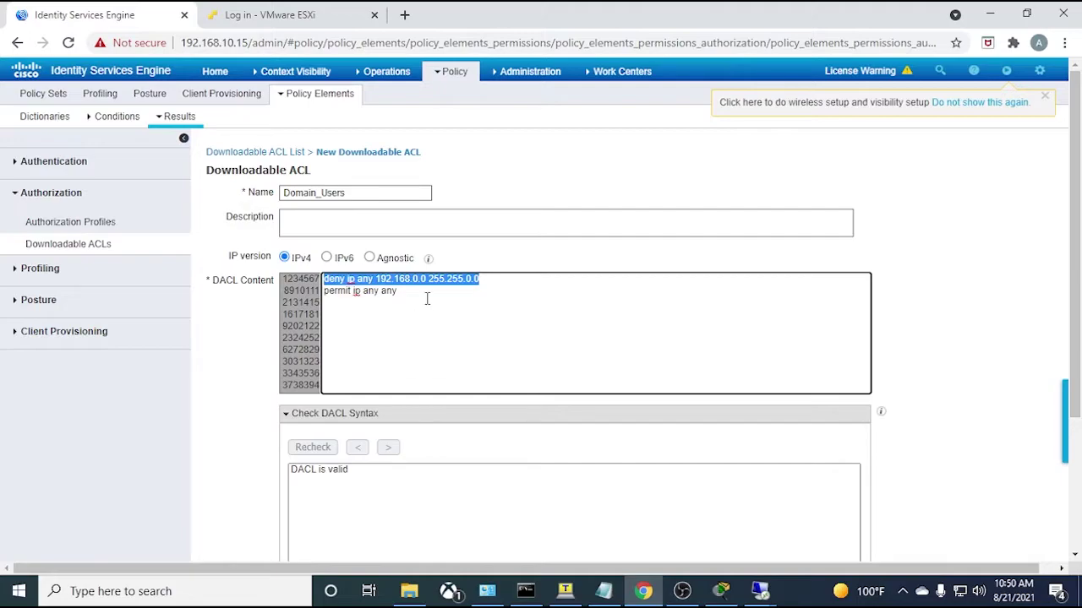
left_click_drag(427, 291, 321, 292)
left_click(446, 324)
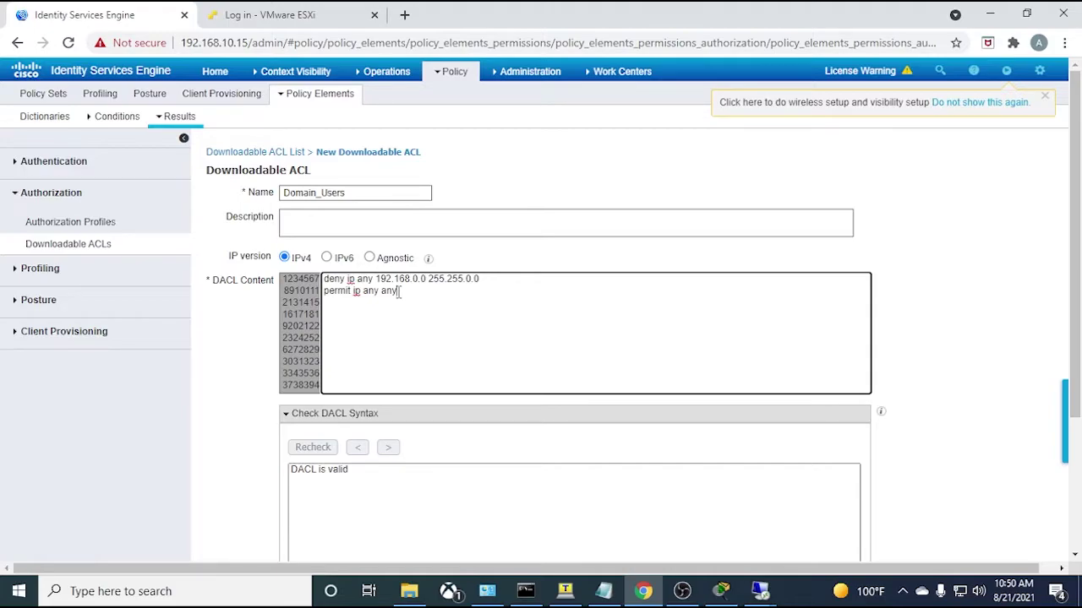
left_click_drag(398, 292, 304, 272)
left_click_drag(356, 192, 285, 194)
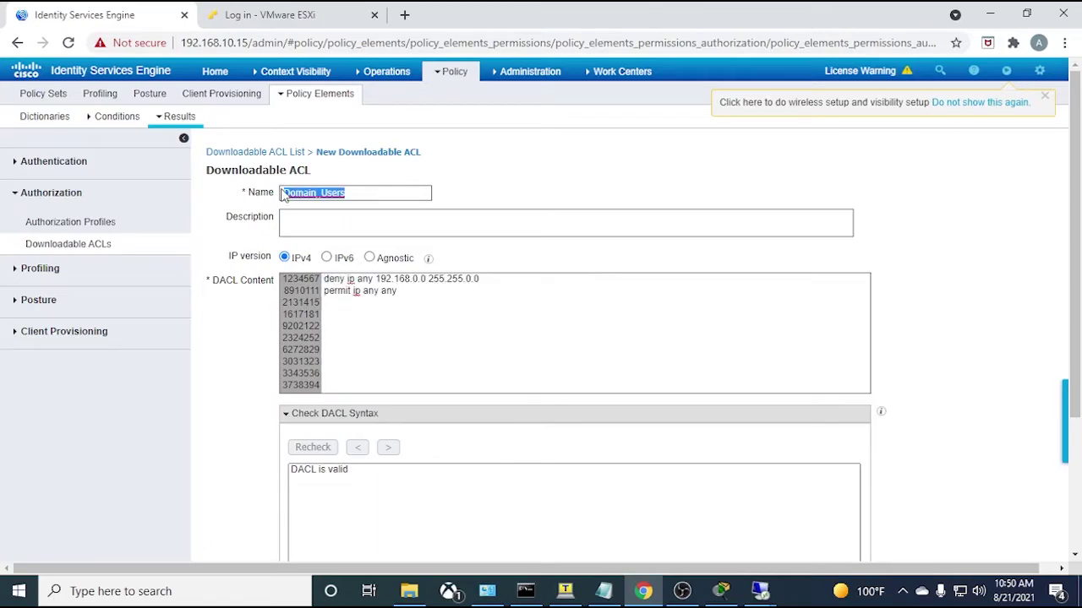
left_click(381, 198)
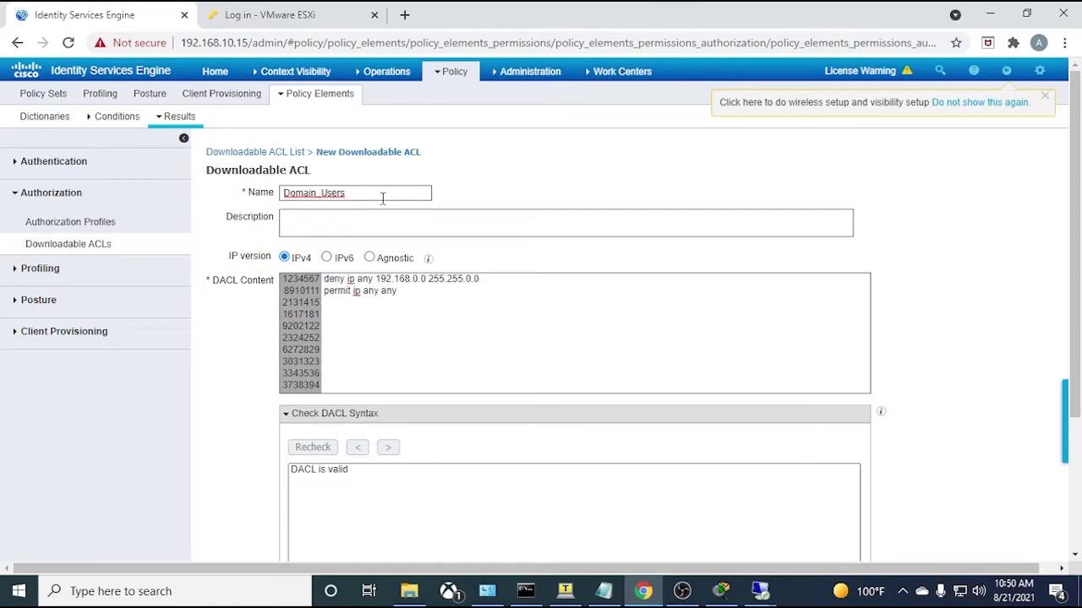
scroll(303, 469, "down", 2)
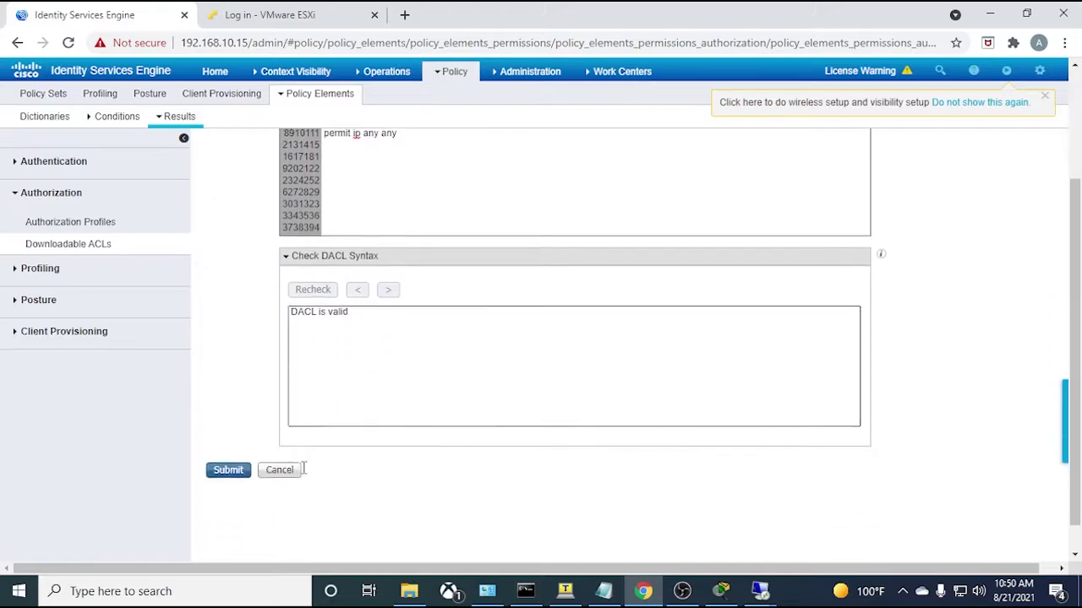
left_click(230, 469)
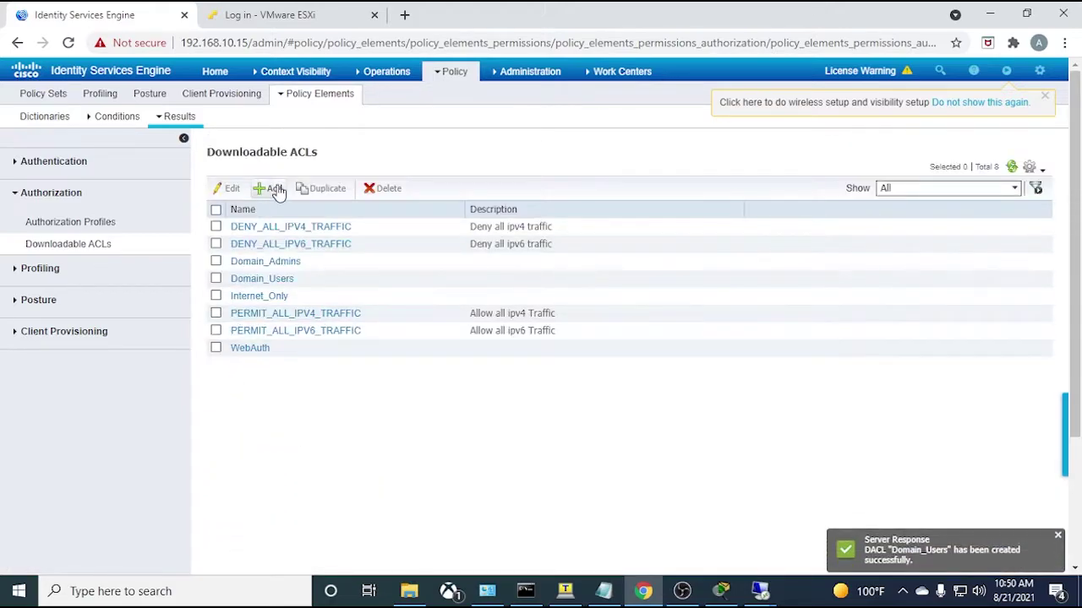
- Start a new downloadable ACL named Domain_Computers
left_click(279, 191)
left_click(355, 192)
type("Domain_Computers")
left_click(363, 294)
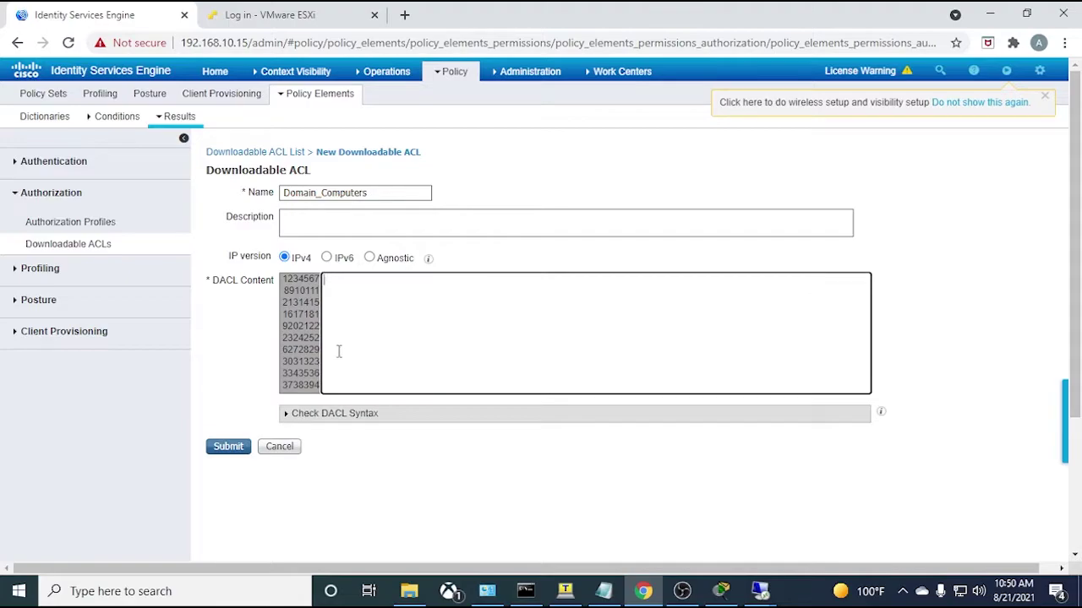
- Copy the five DHCP, DNS, ICMP, TFTP and deny-log rules from the notes into DACL Content
left_click(603, 590)
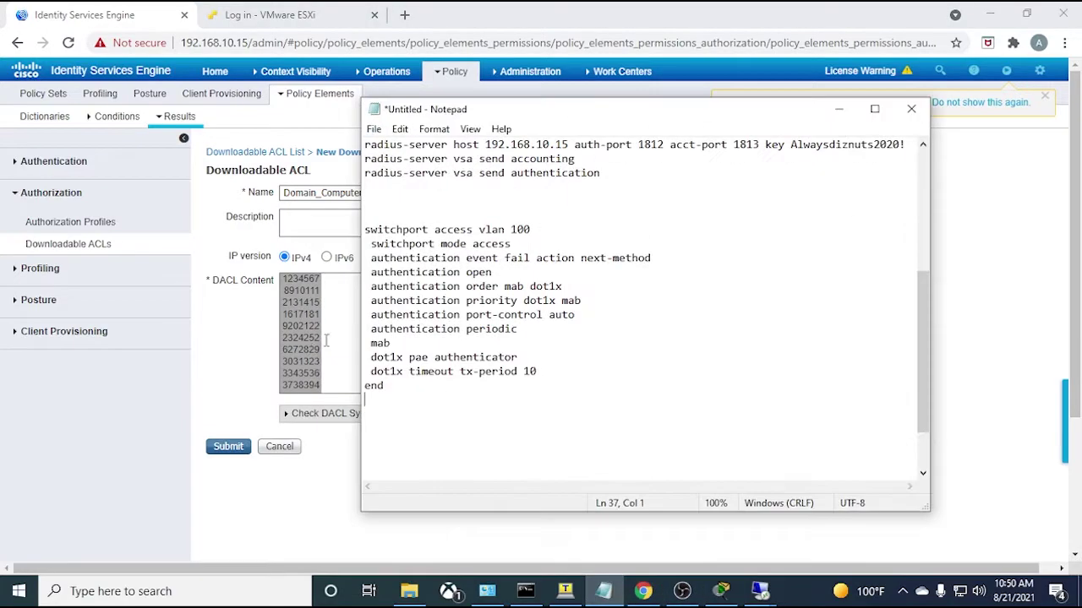
scroll(472, 382, "down", 2)
left_click_drag(509, 474, 358, 414)
key("ctrl+c")
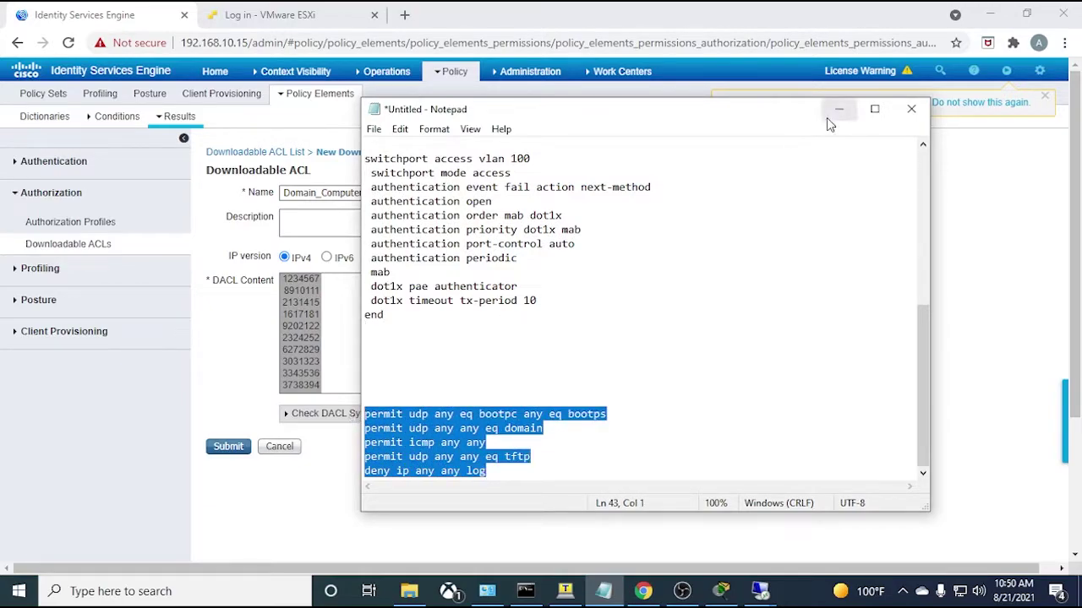
left_click(839, 109)
key("ctrl+v")
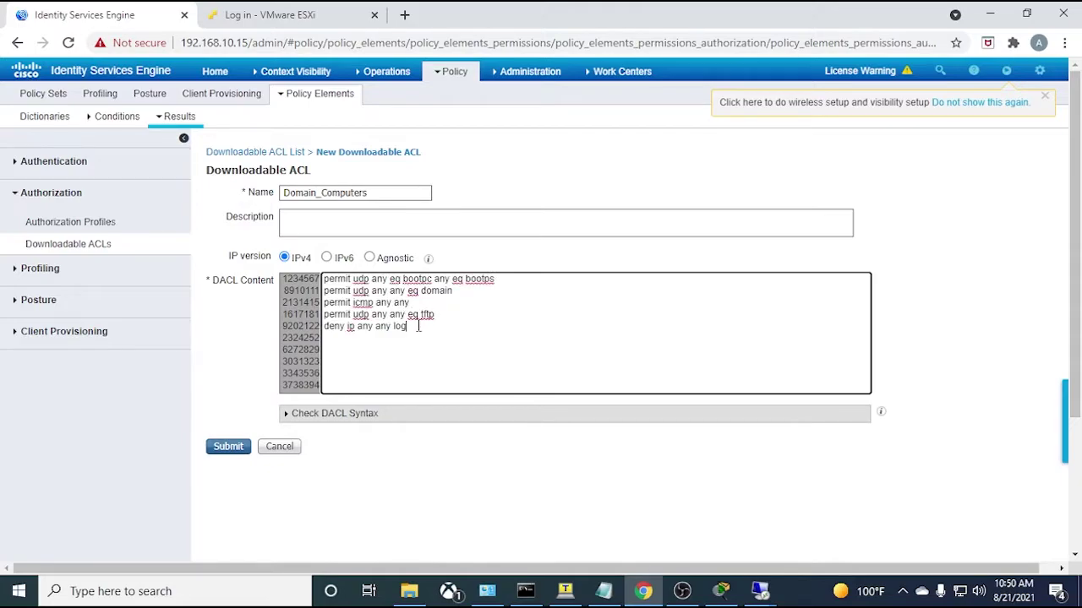
left_click_drag(423, 332, 318, 277)
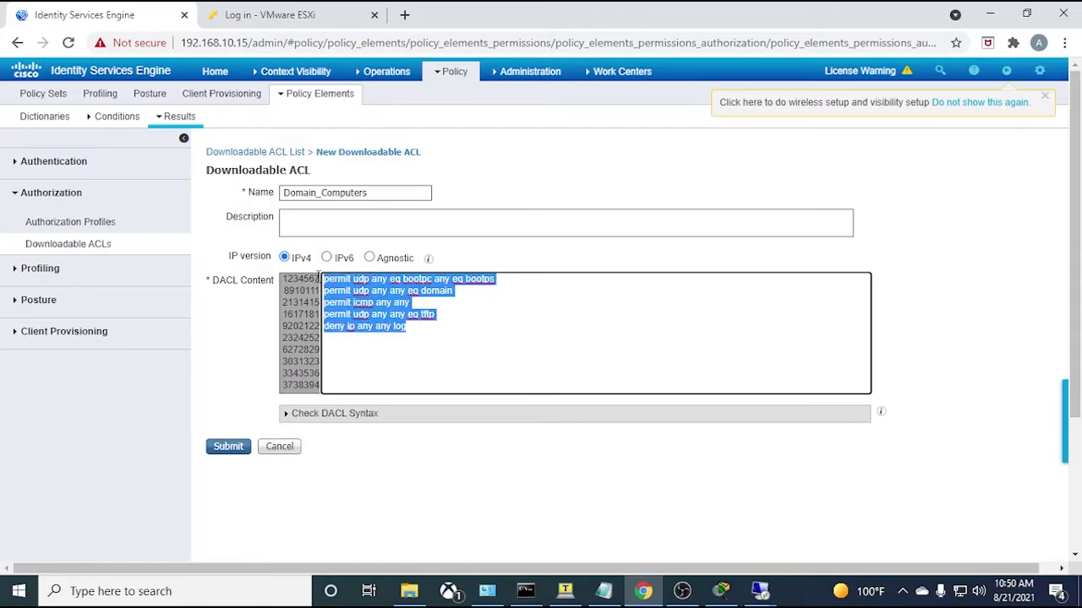
left_click(431, 332)
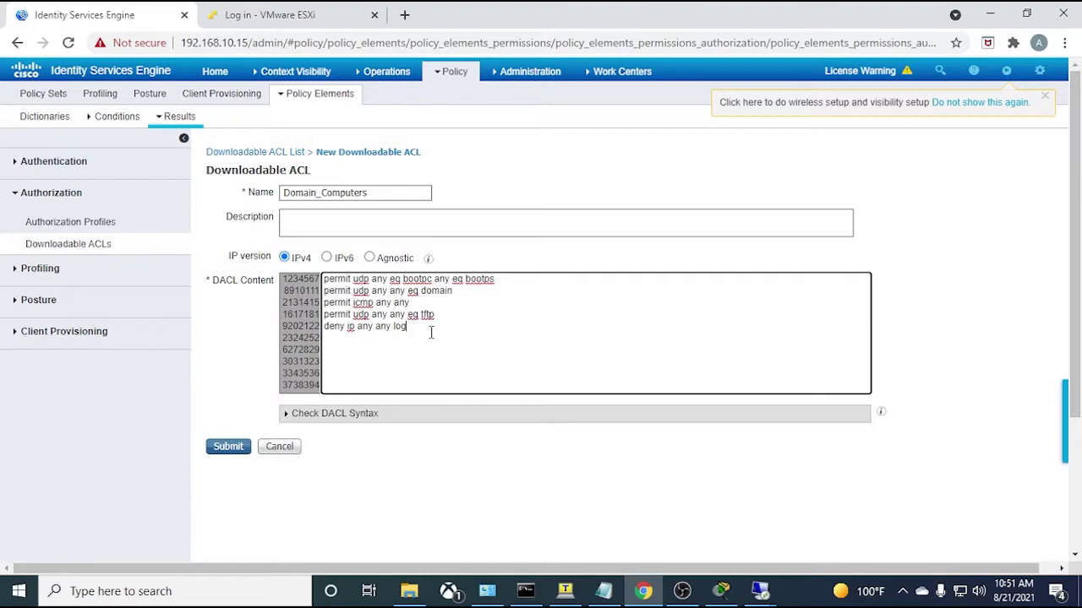
left_click_drag(406, 326, 324, 279)
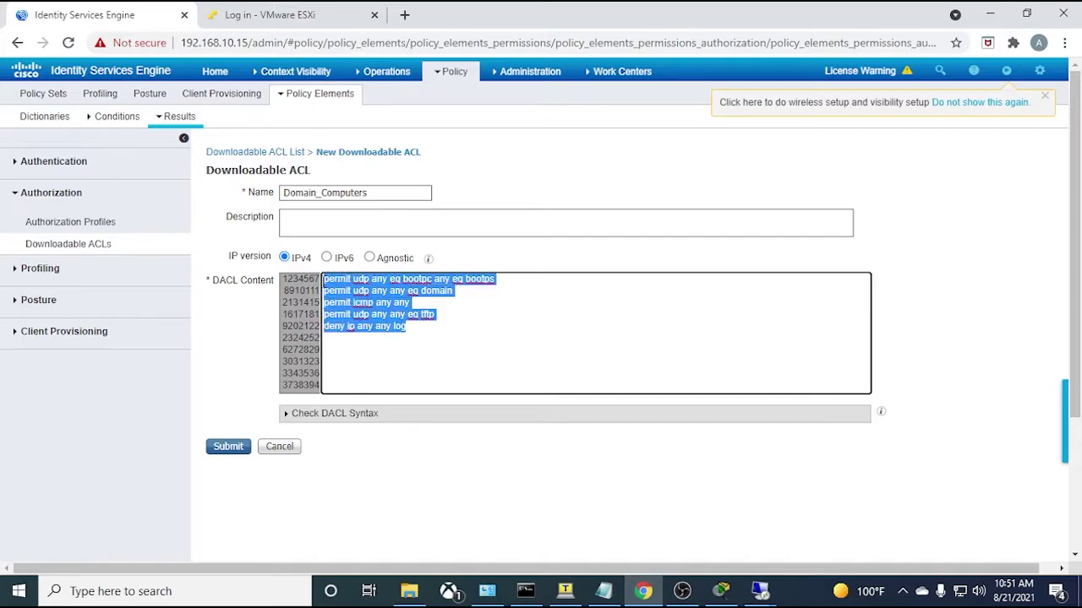
left_click(436, 334)
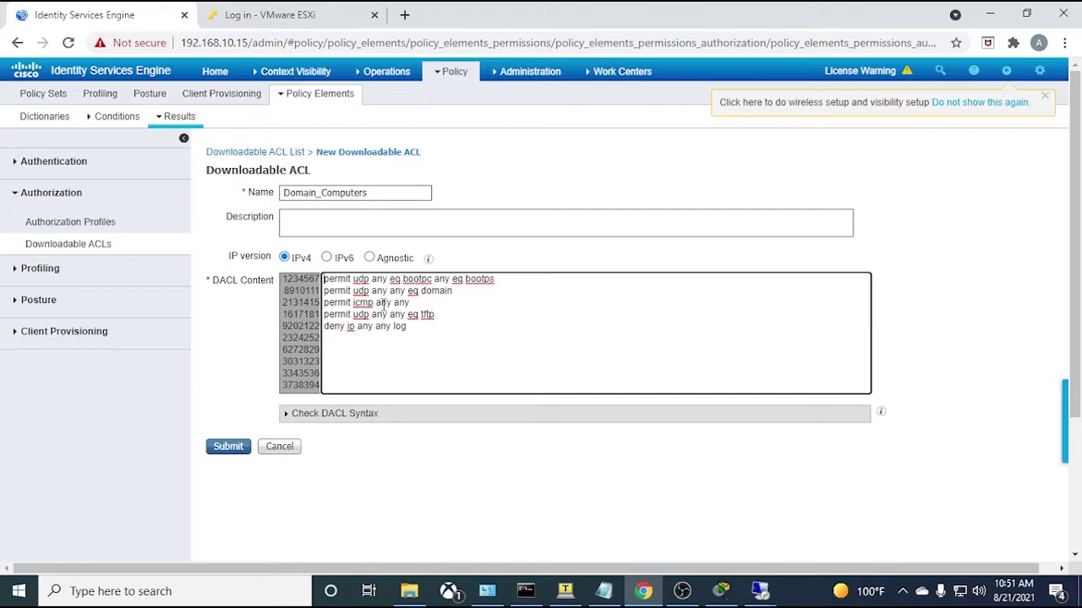
- Add a 'permit ip any any' line above the existing Domain_Computers rules
key("Return")
key("Up")
type("p")
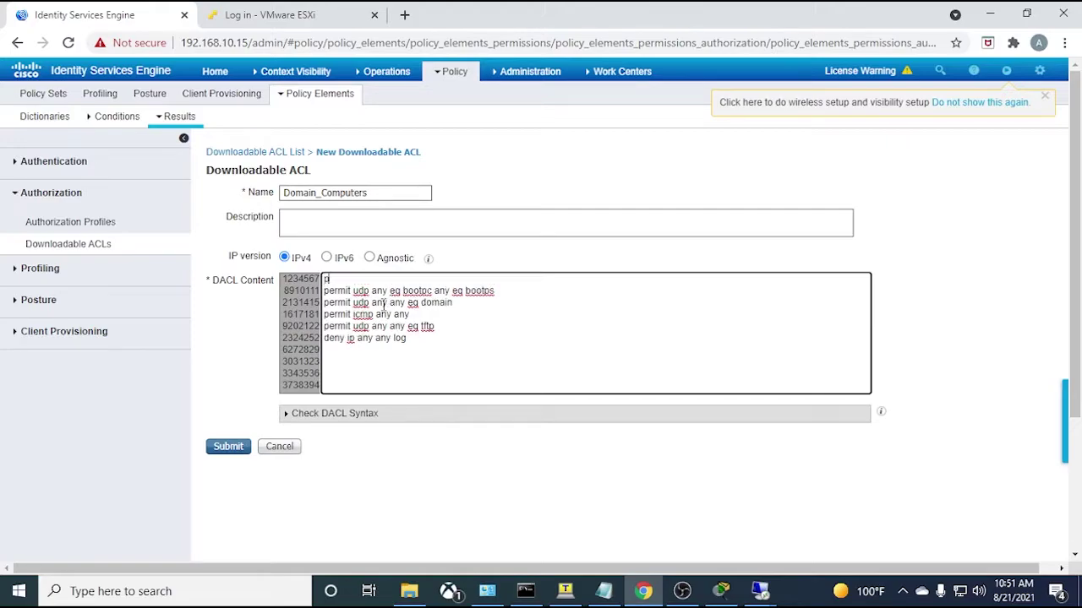
type("ermit ip any anty")
key("BackSpace")
key("BackSpace")
type("y")
- Validate the Domain_Computers DACL syntax and submit it
left_click(287, 418)
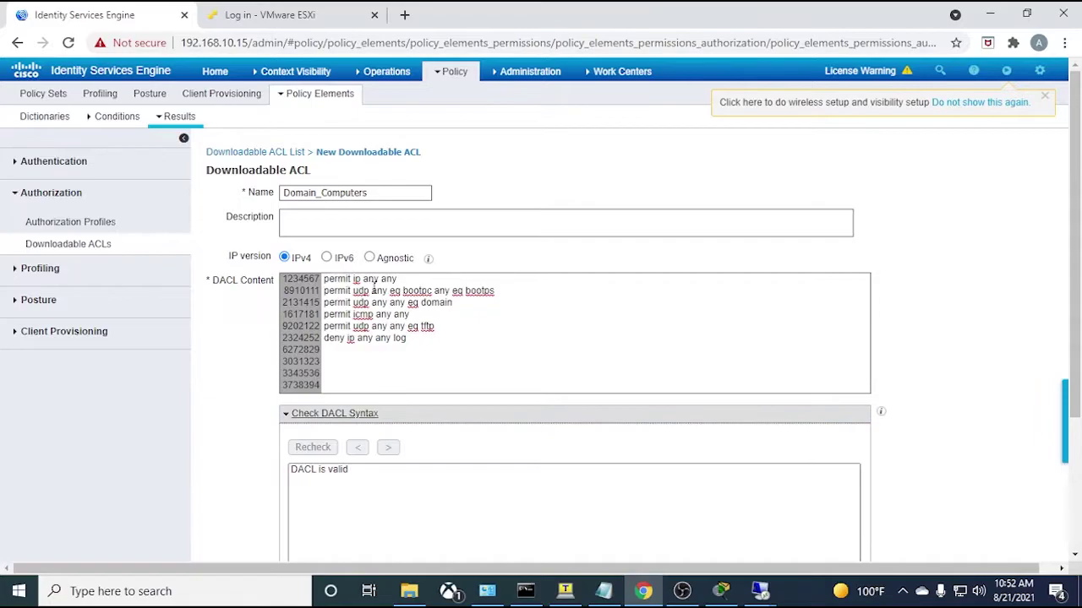
scroll(290, 352, "down", 2)
scroll(279, 372, "up", 2)
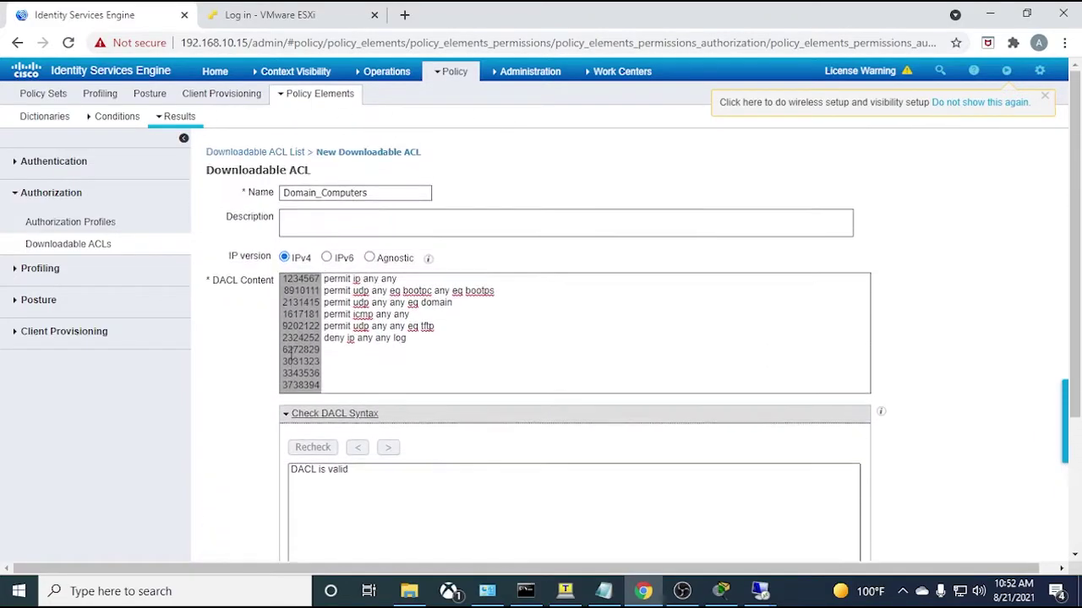
scroll(262, 404, "down", 1)
scroll(253, 423, "down", 1)
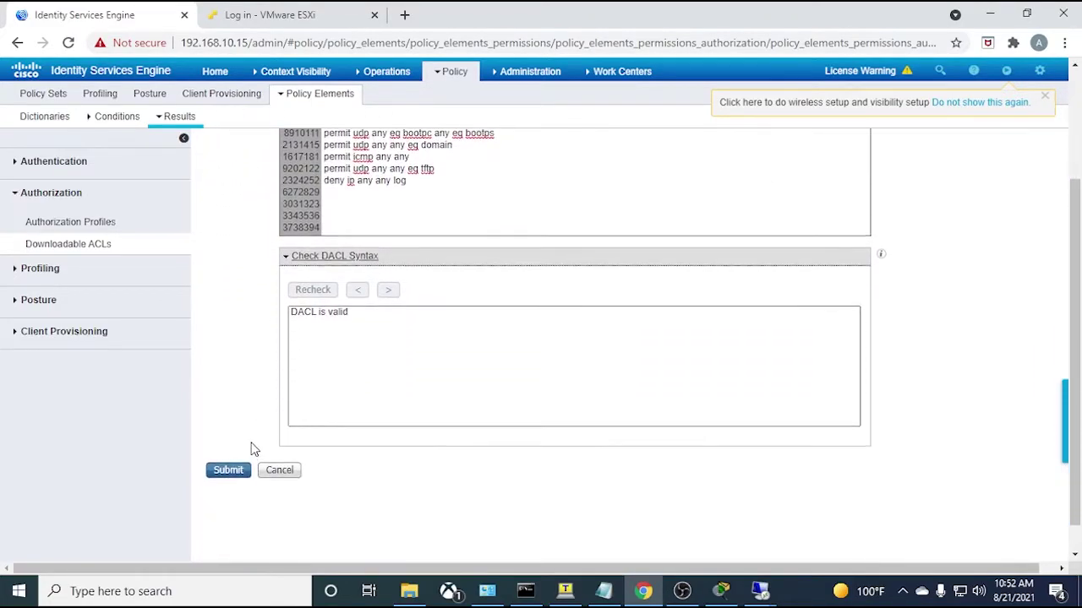
scroll(240, 418, "up", 1)
scroll(239, 418, "up", 2)
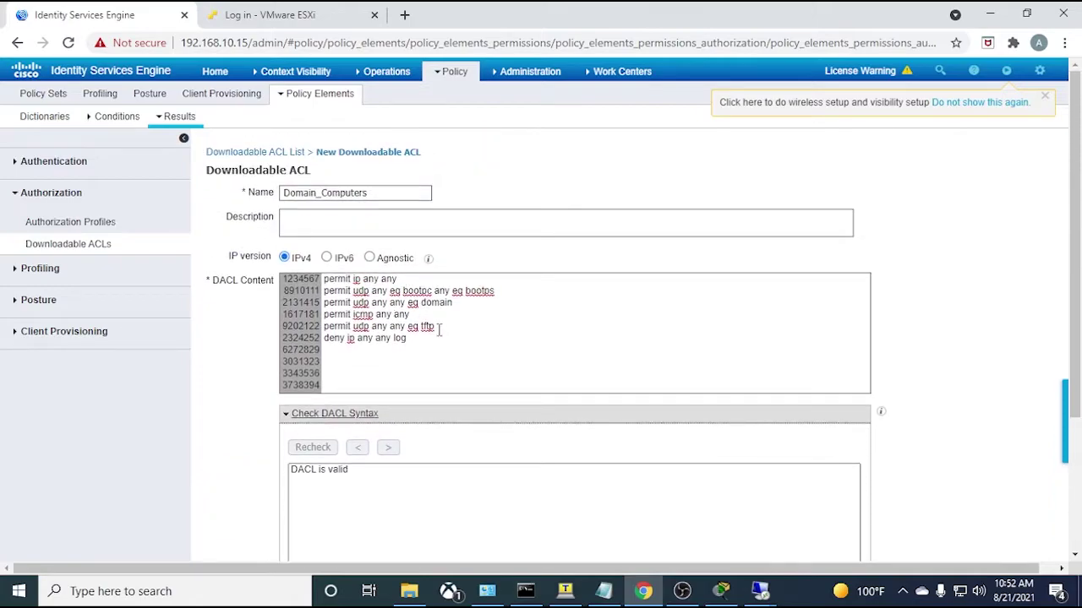
scroll(239, 418, "down", 3)
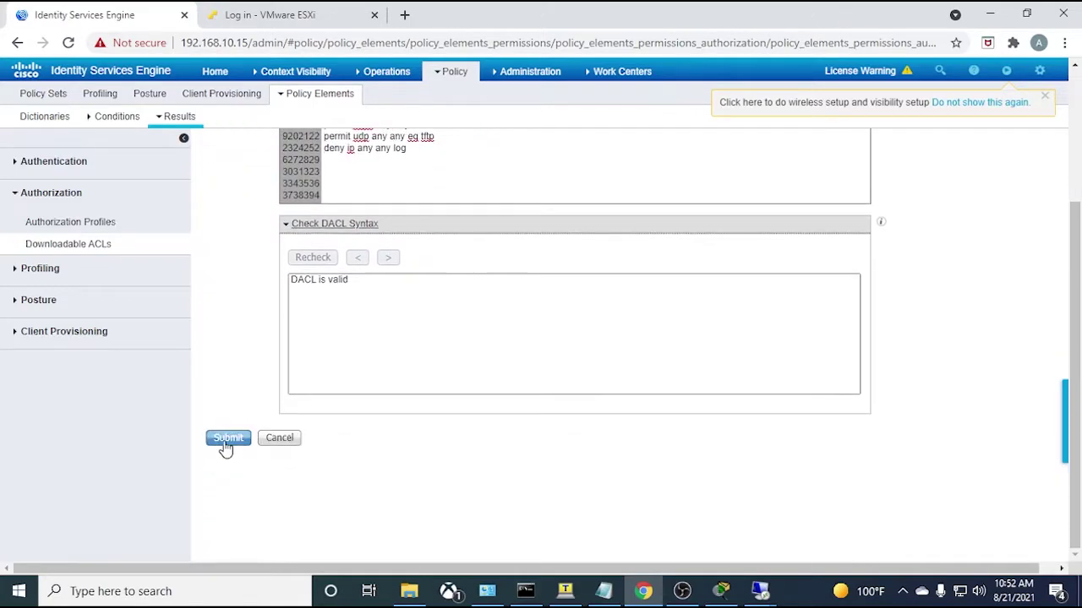
left_click(227, 438)
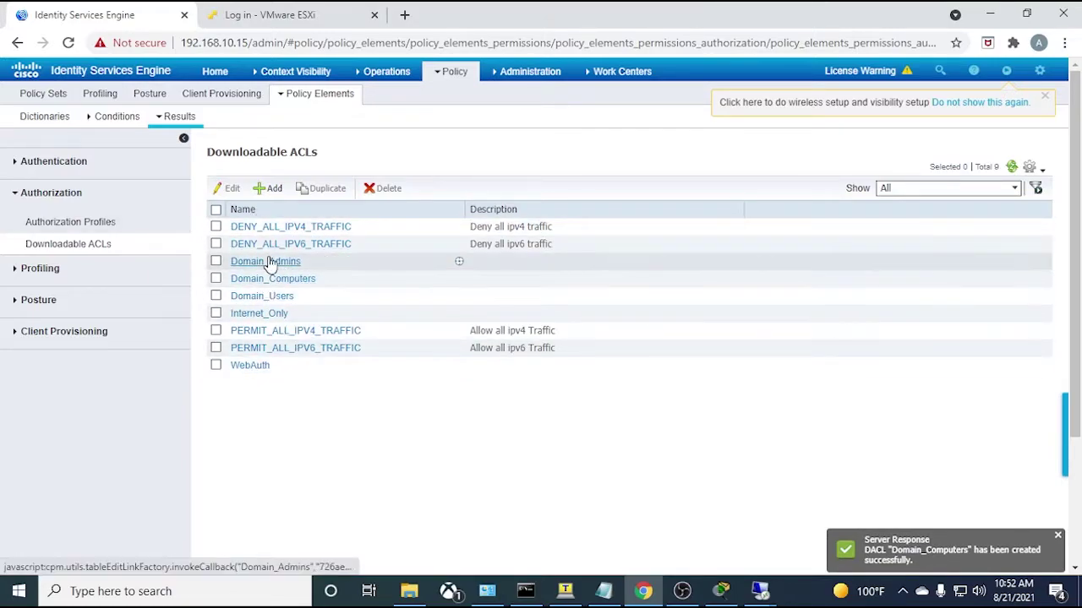
- Create authorization profile Domain_Admins using the Domain_Admins DACL
left_click(90, 222)
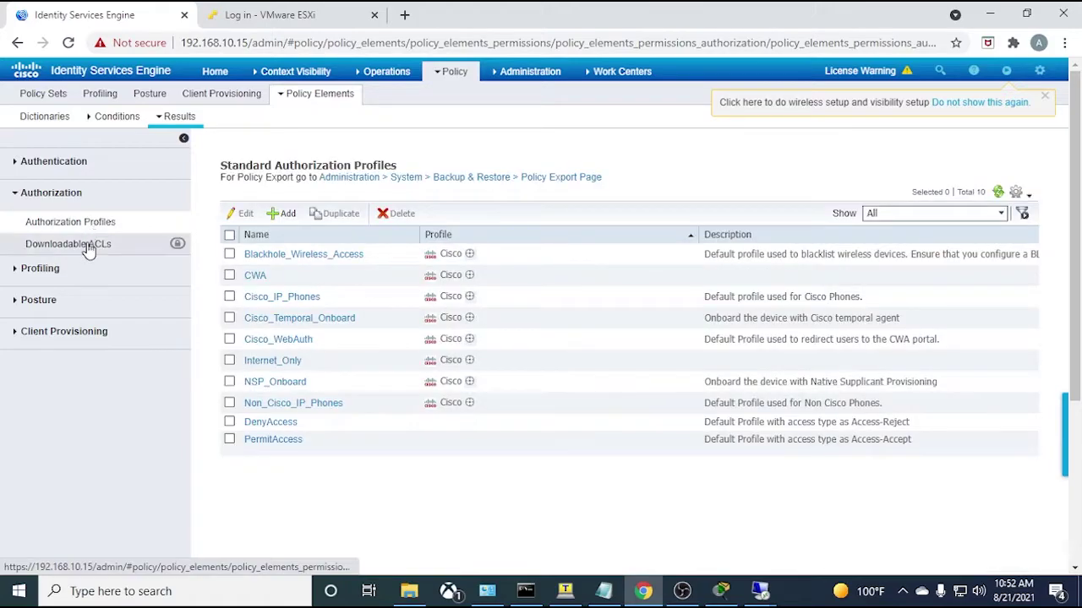
left_click(288, 214)
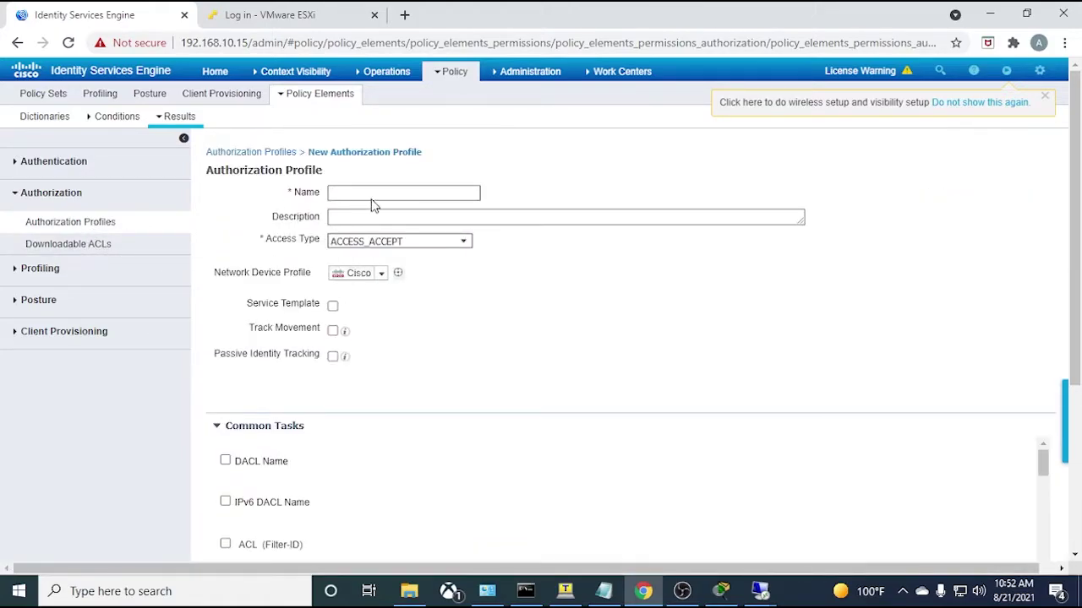
type("Domain_Admins")
double_click(417, 193)
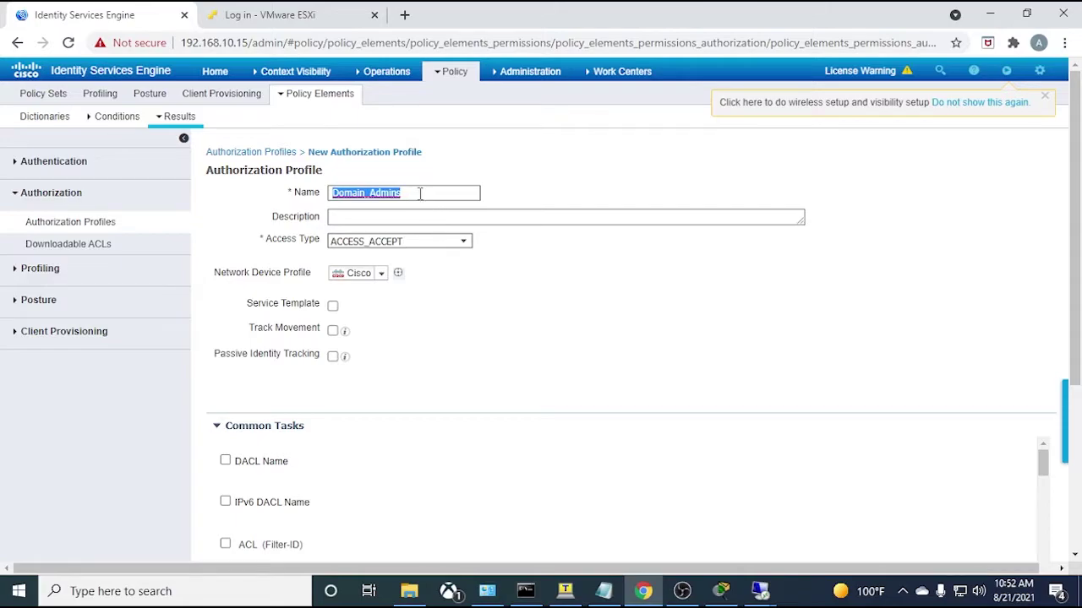
left_click(416, 193)
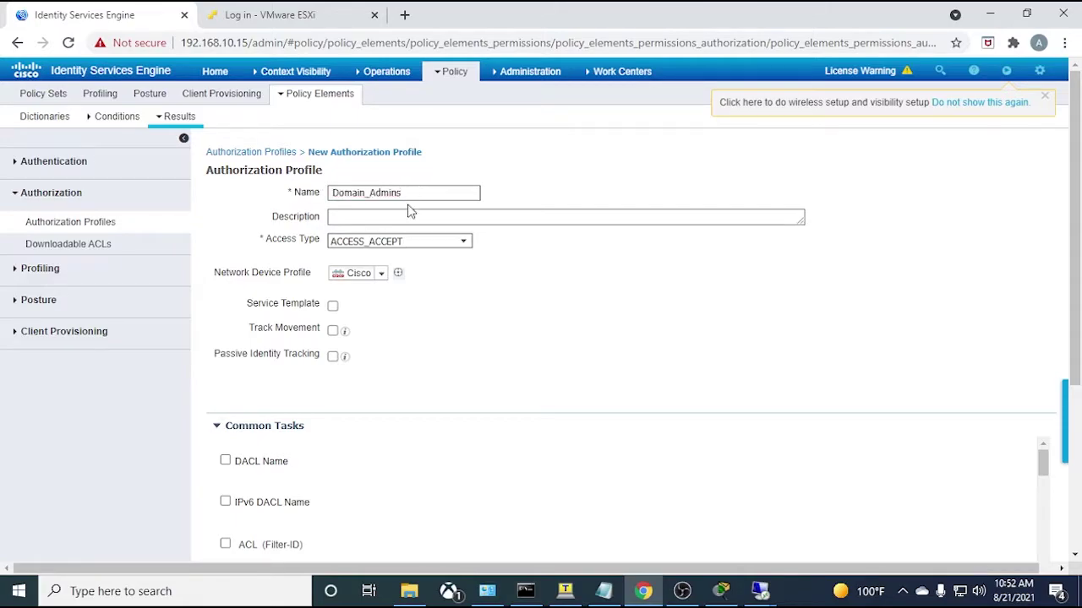
left_click(225, 462)
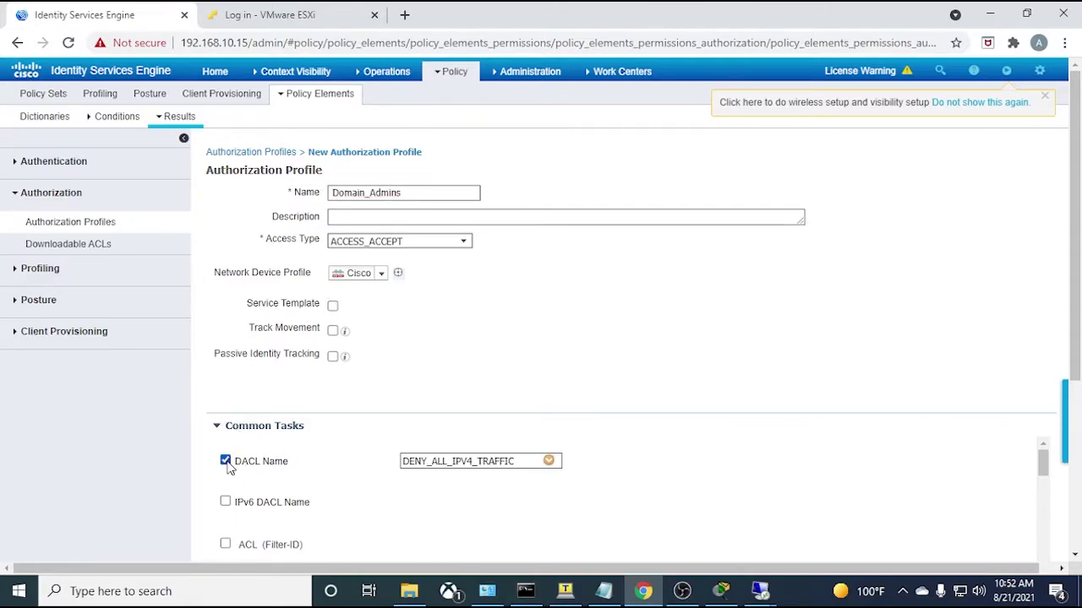
left_click(549, 461)
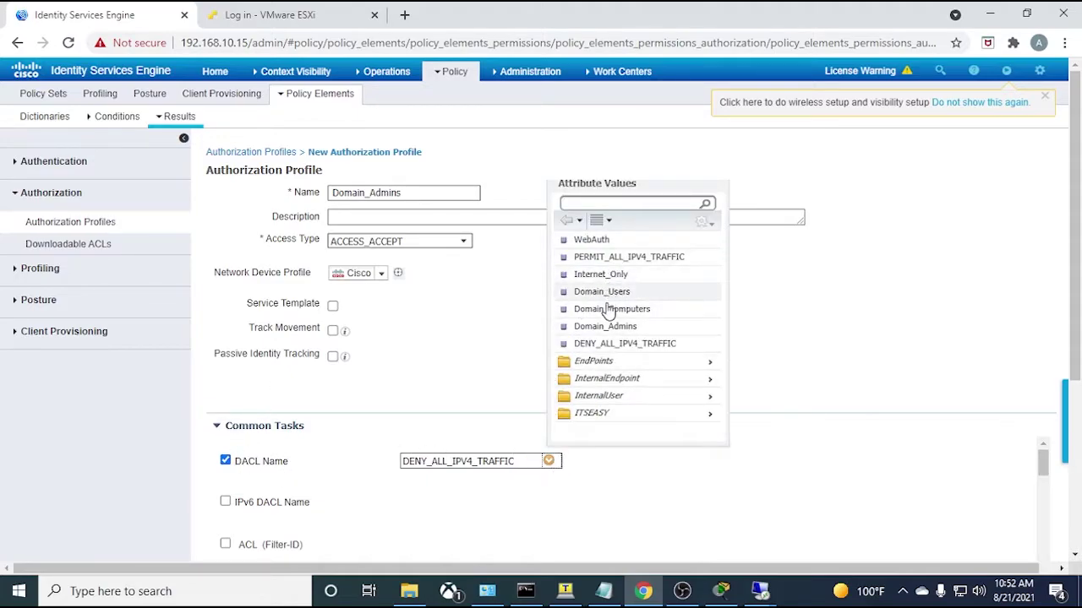
left_click(615, 327)
scroll(342, 403, "down", 3)
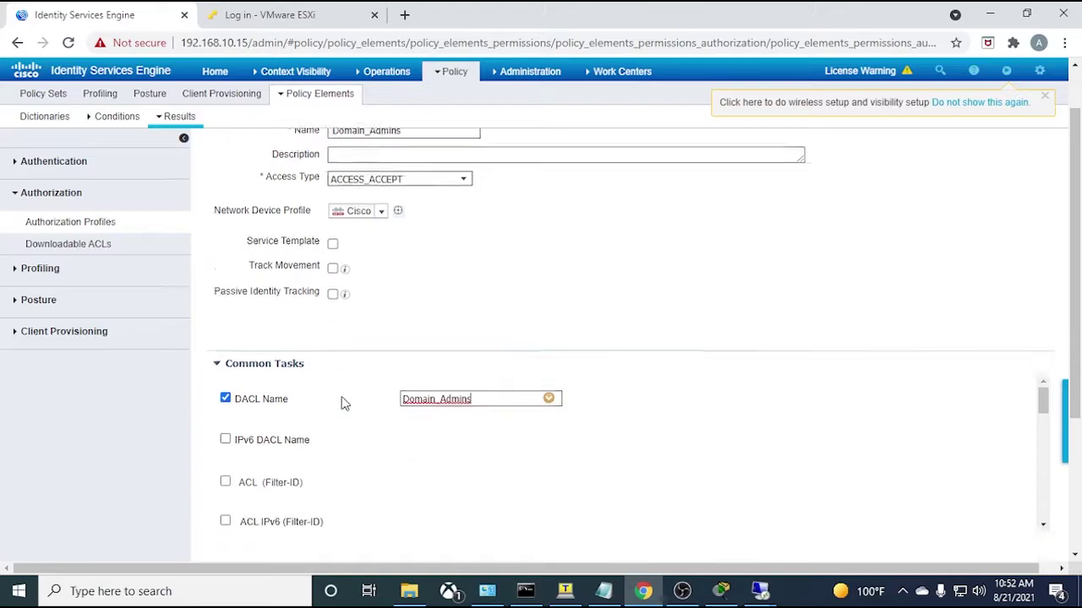
left_click(226, 554)
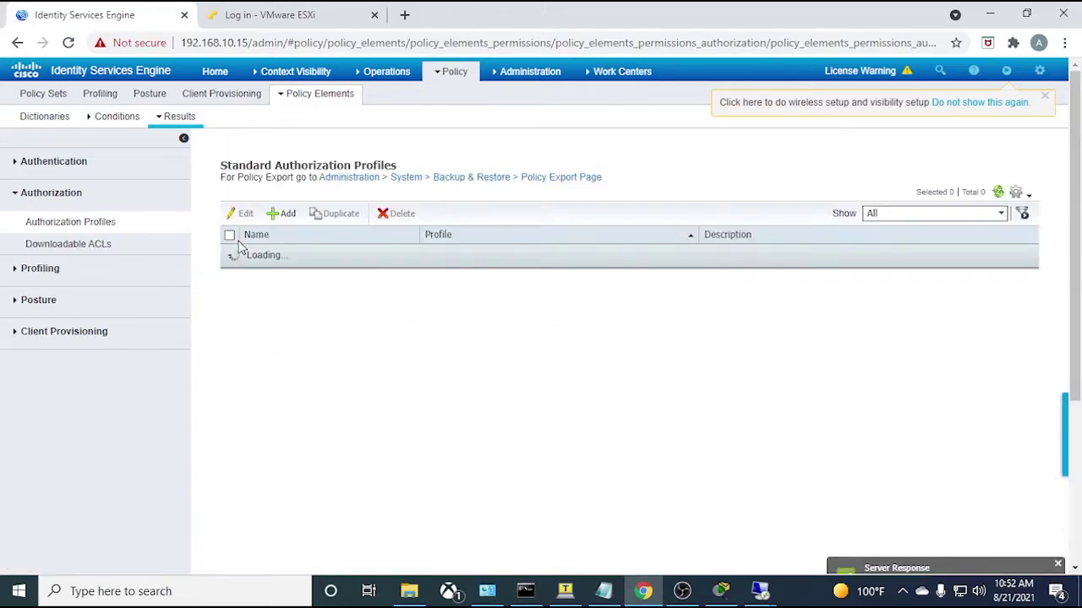
- Create authorization profile Domain_Users using the Domain_Users DACL
left_click(280, 213)
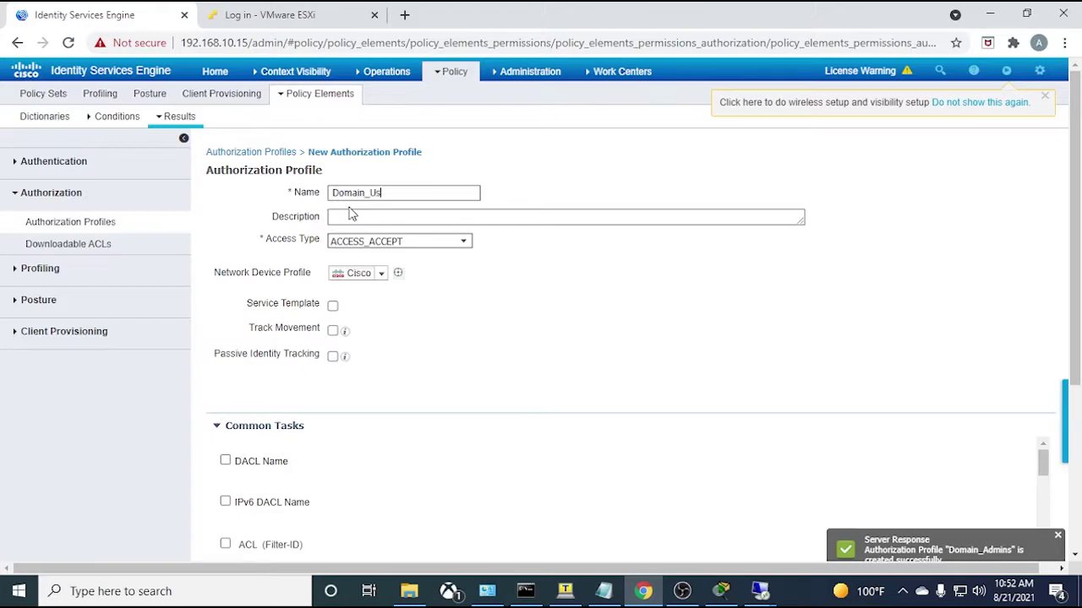
scroll(288, 348, "down", 2)
left_click(251, 306)
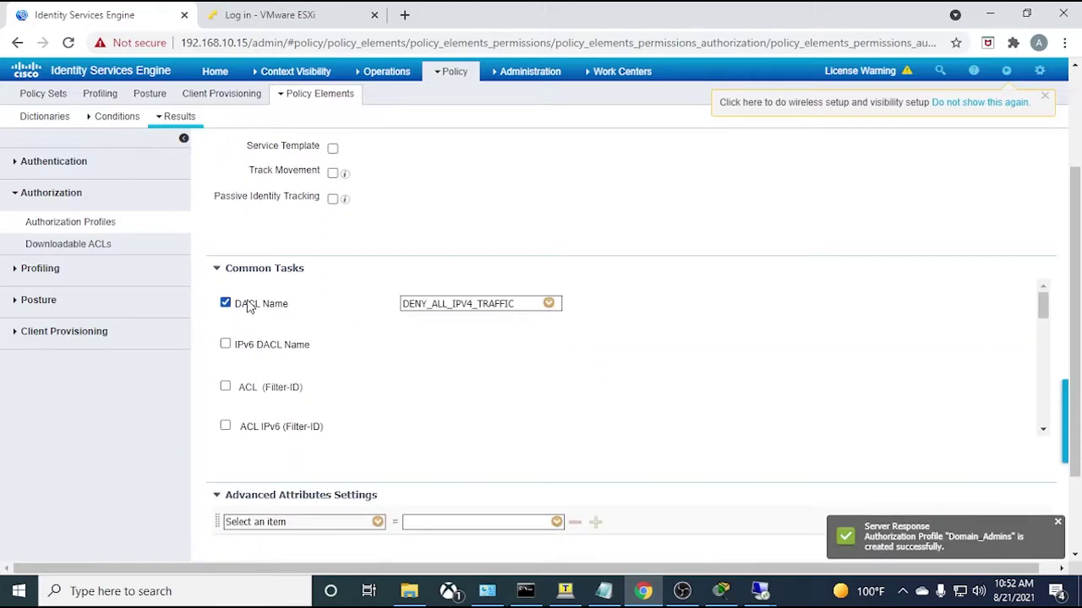
left_click(549, 303)
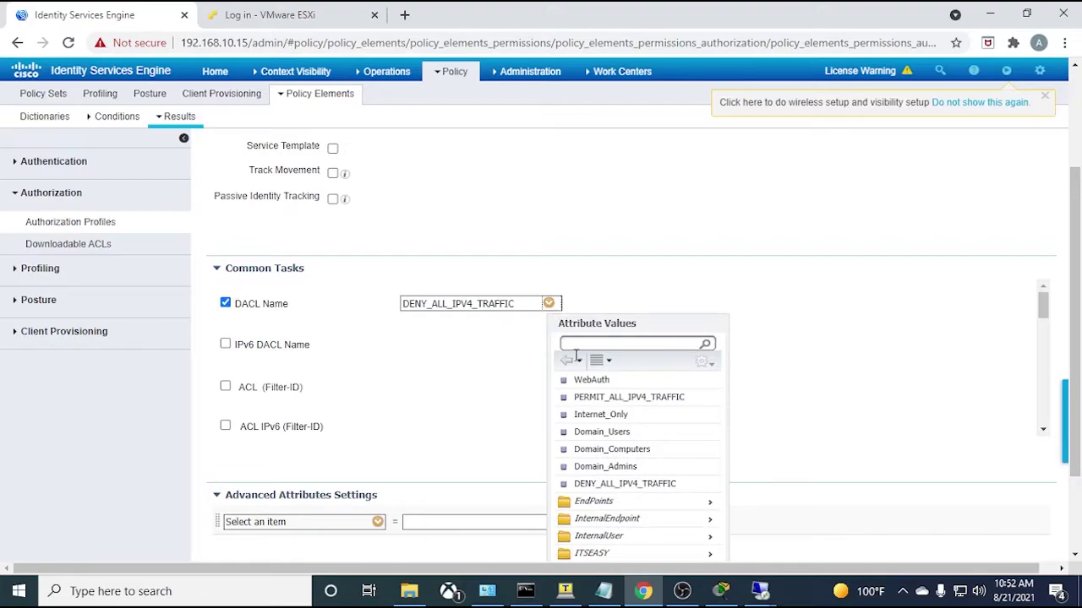
left_click(597, 432)
scroll(225, 490, "down", 2)
left_click(229, 555)
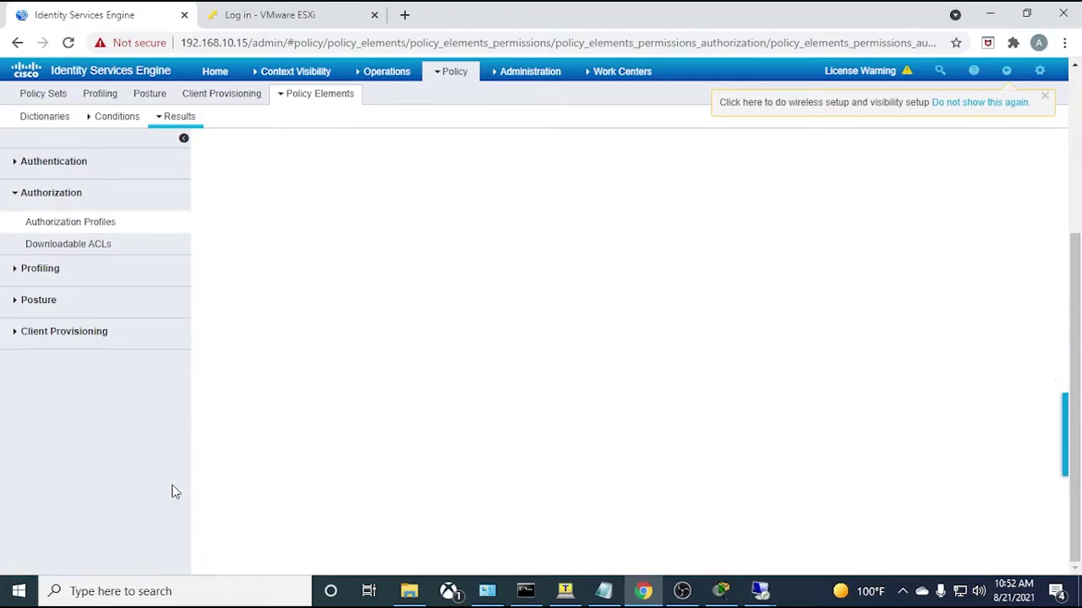
- Create authorization profile Domain_Computers using the Domain_Computers DACL
left_click(279, 213)
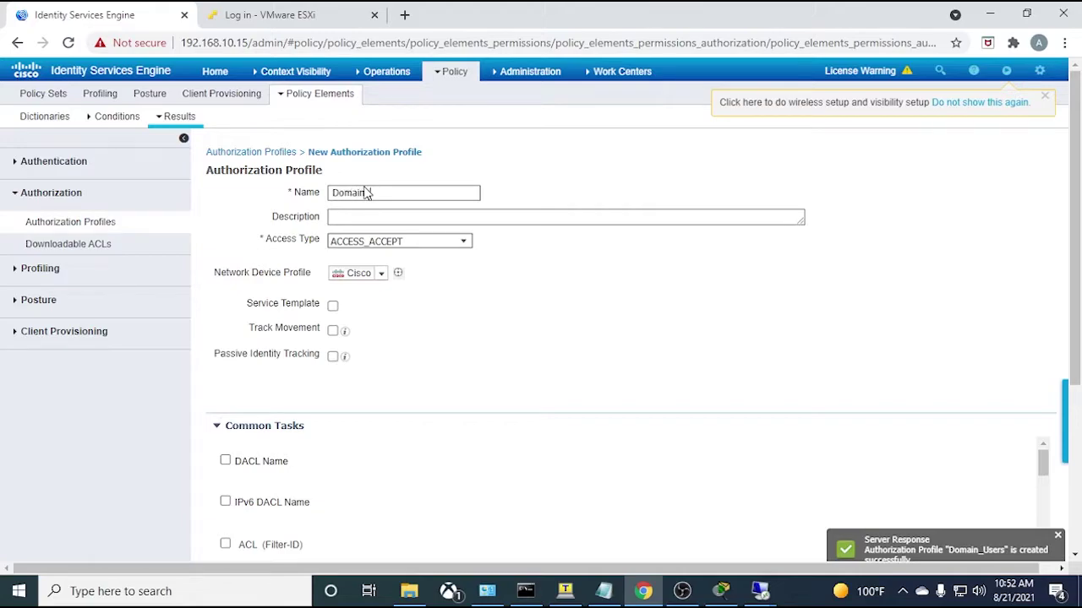
type("Domain_Computers")
scroll(227, 304, "down", 3)
left_click(240, 226)
left_click(549, 224)
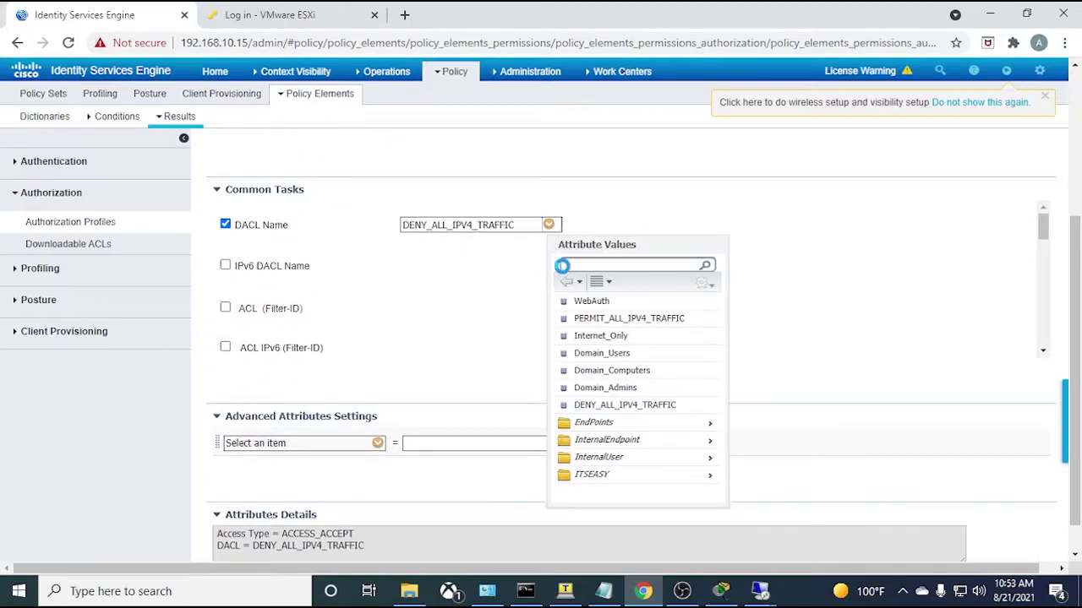
left_click(612, 370)
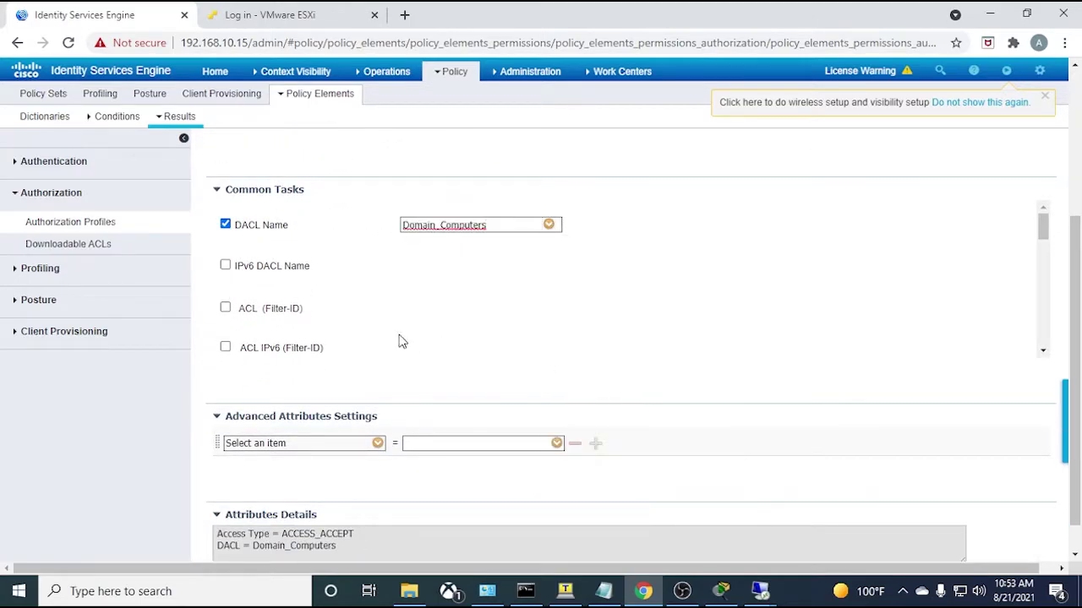
scroll(363, 372, "down", 5)
scroll(184, 479, "down", 1)
left_click(227, 554)
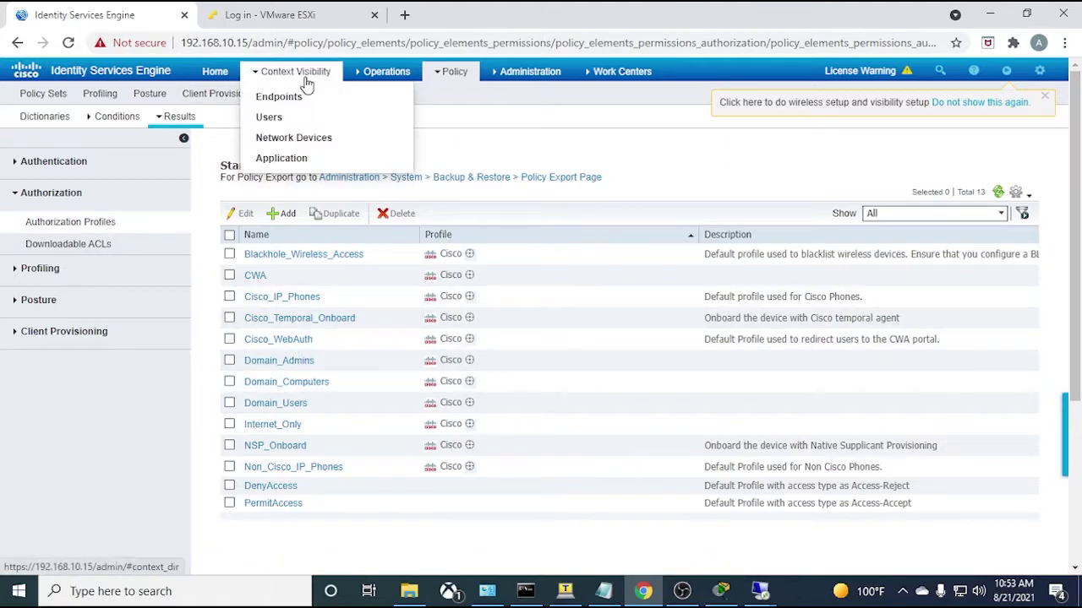
- Go to Administration > System > Certificates to view the ISE-001 system certificates
mouse_move(429, 74)
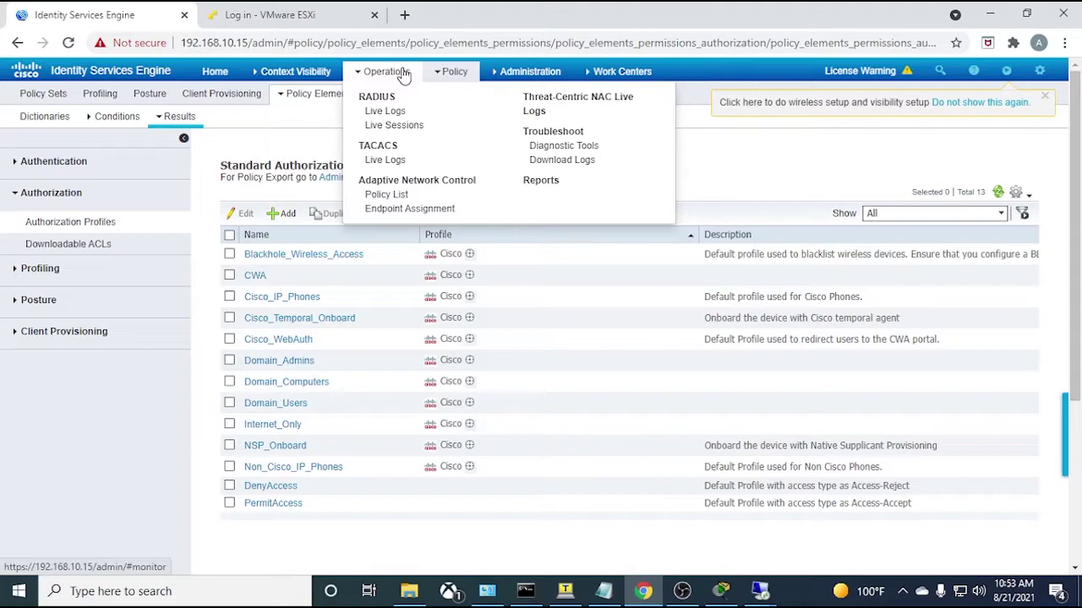
mouse_move(513, 76)
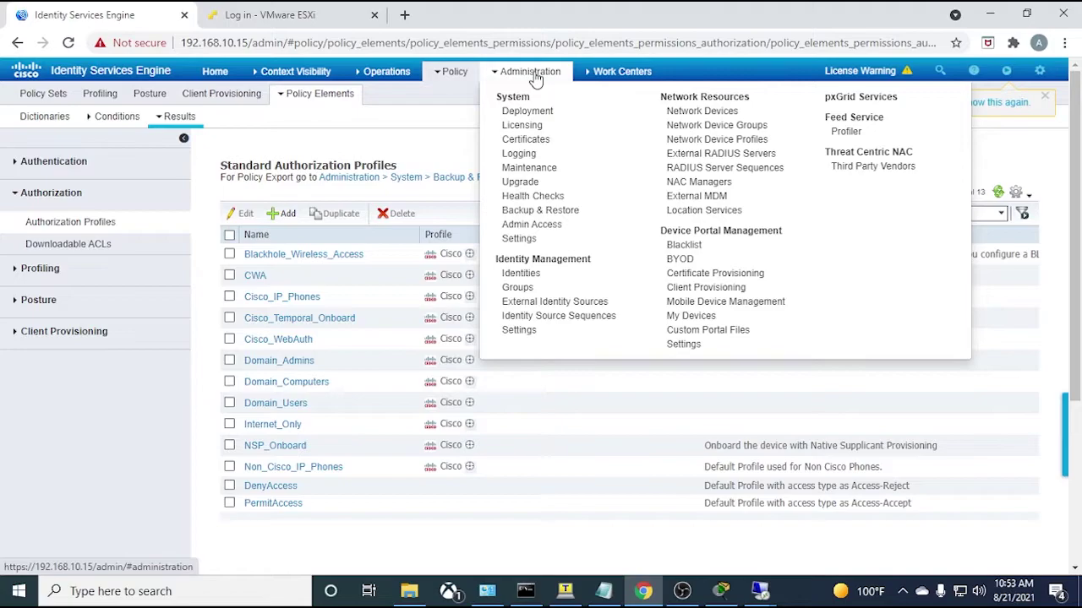
left_click(525, 143)
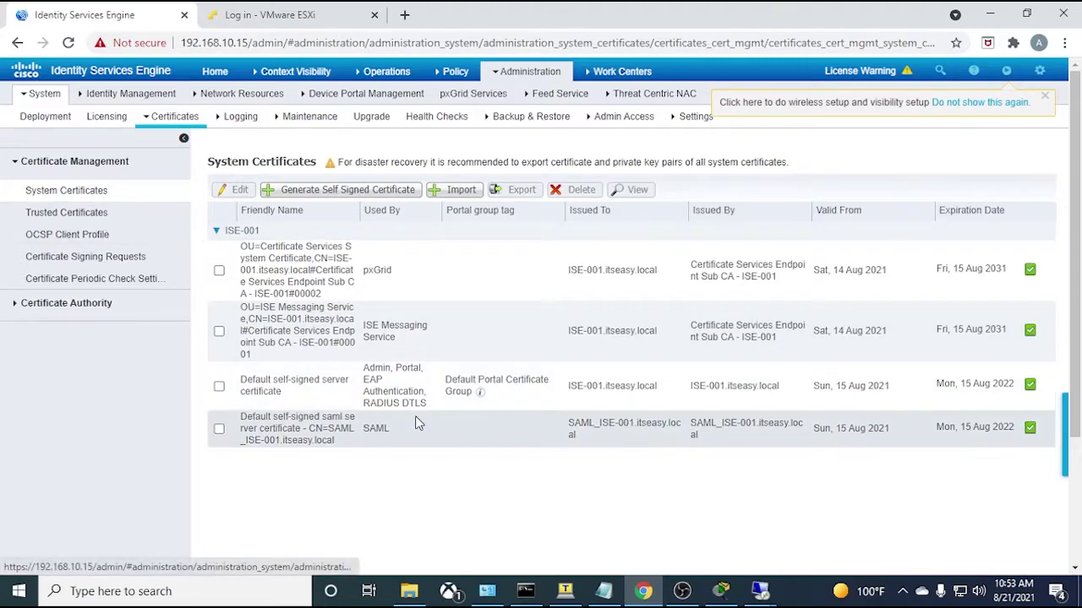
- Show Trusted Certificates and scroll through the existing trusted CA certificates
left_click(53, 217)
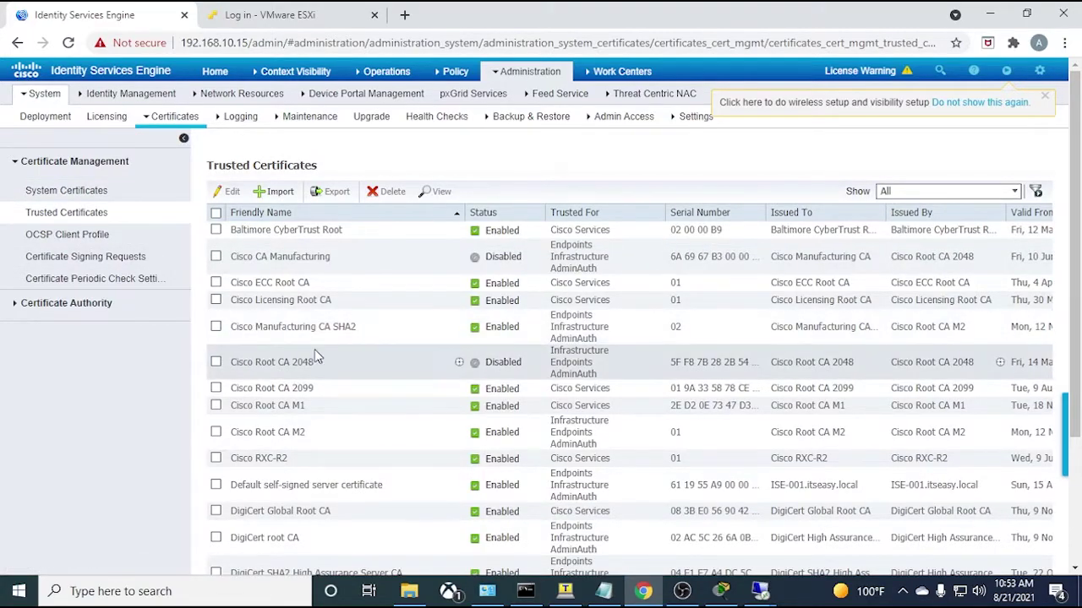
scroll(311, 372, "down", 3)
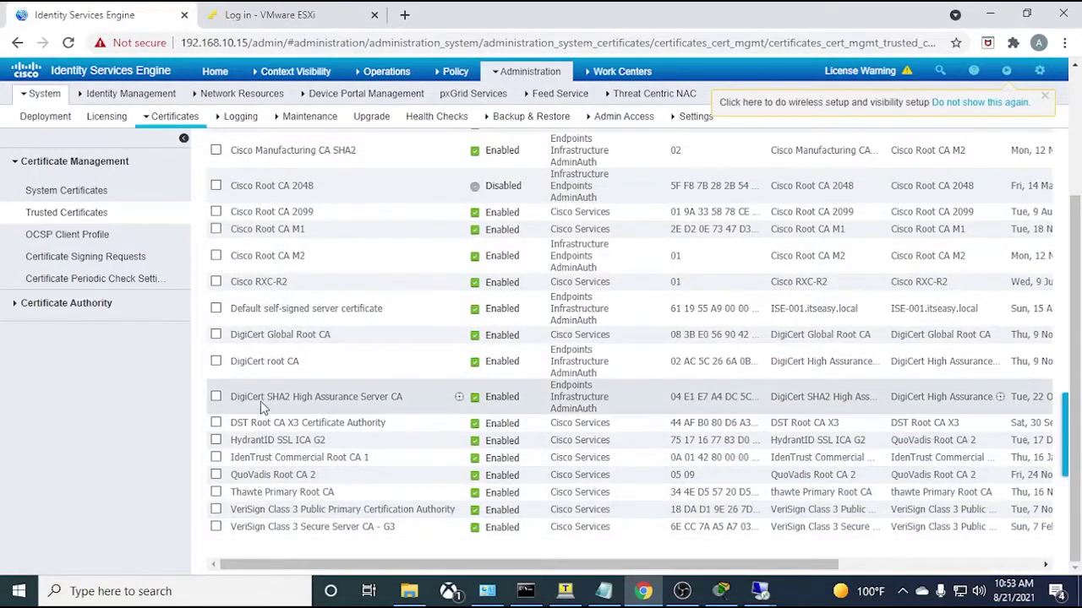
scroll(258, 403, "up", 3)
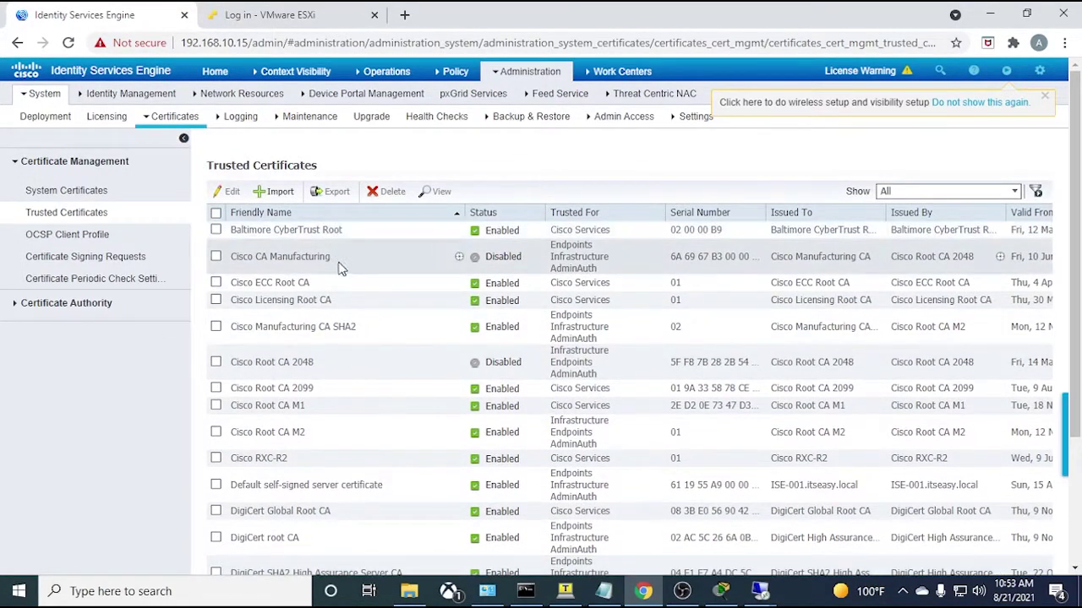
scroll(362, 316, "down", 3)
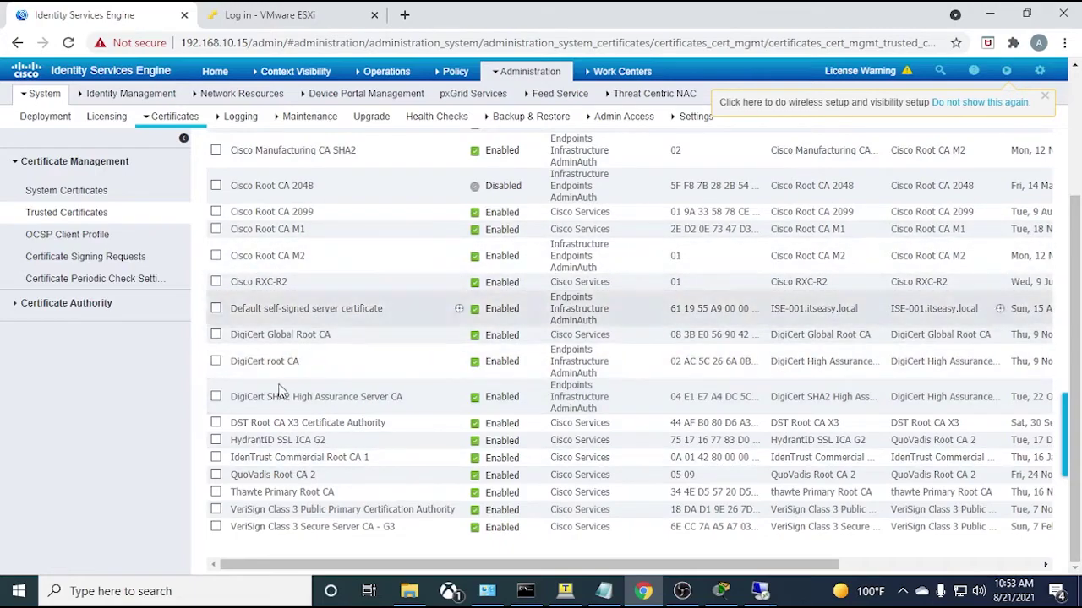
scroll(296, 446, "up", 3)
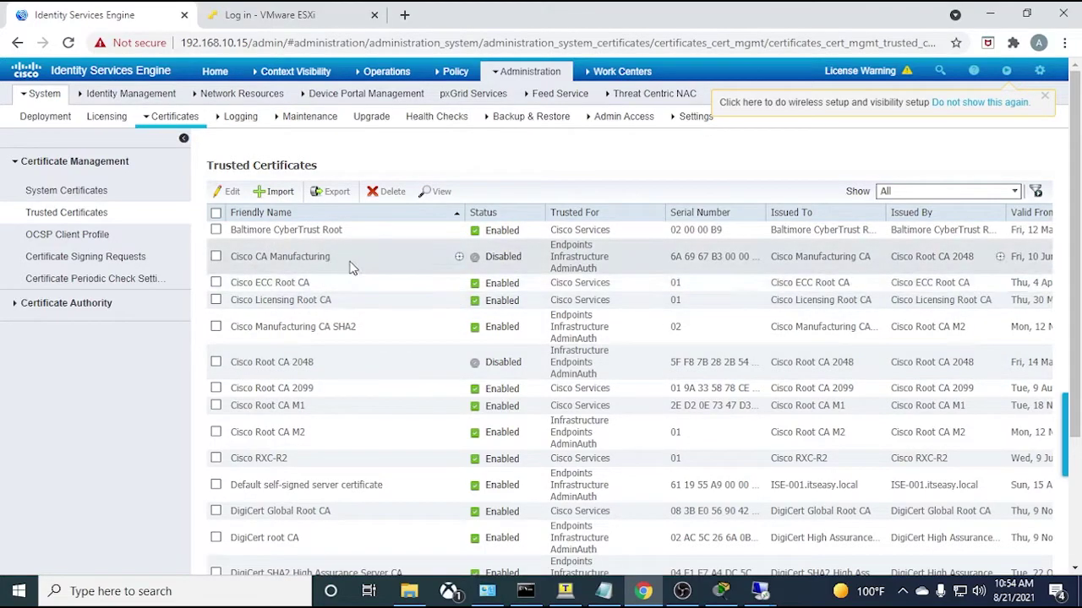
scroll(309, 366, "down", 3)
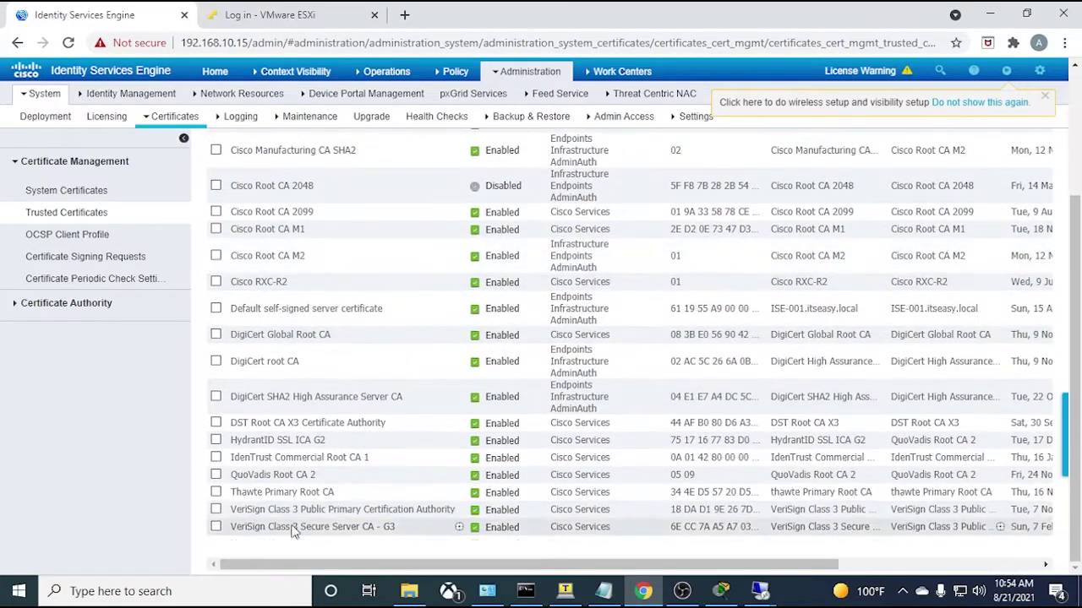
- Run ipconfig /all on the CA server over RDP and select its IPv4 address 192.168.100.9
left_click(406, 14)
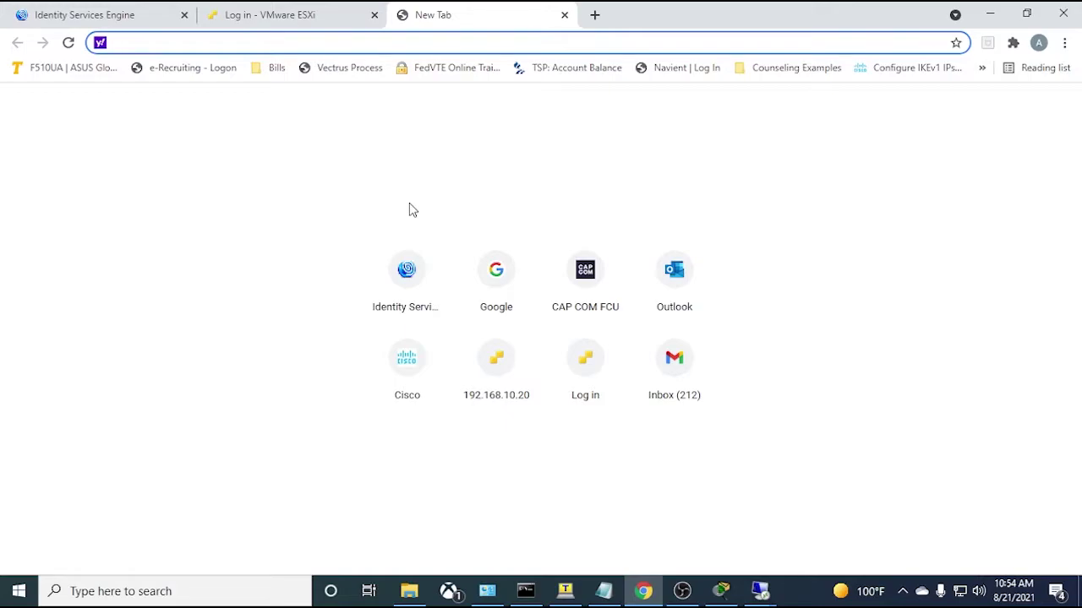
left_click(759, 591)
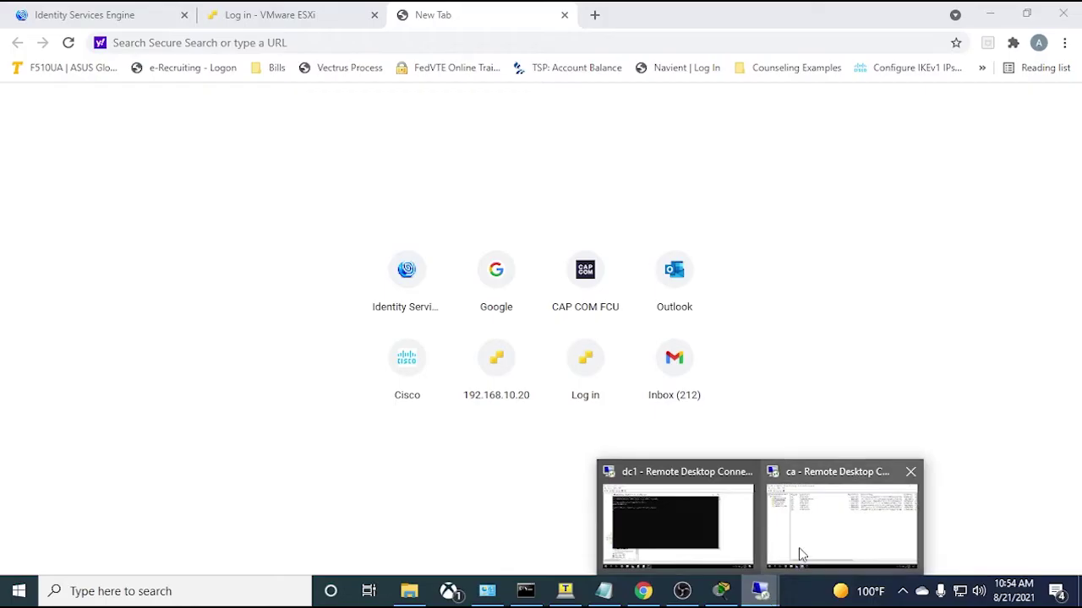
left_click(802, 554)
left_click(290, 590)
type("ipconfig /all")
key("Return")
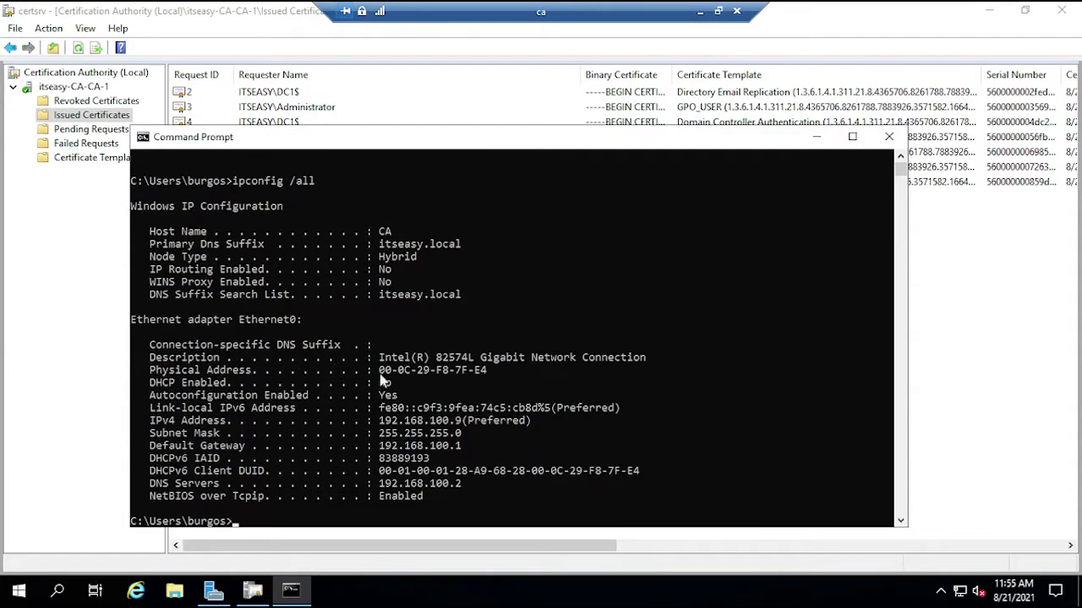
left_click_drag(464, 429, 383, 427)
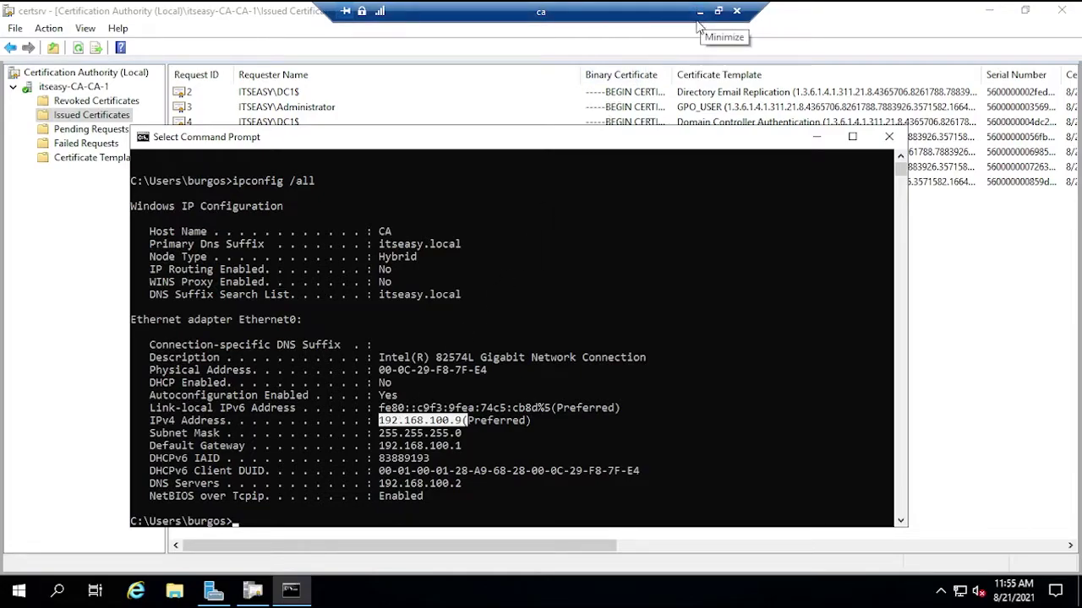
- Refresh the CA's Issued Certificates list, then minimize the remote session
left_click(816, 137)
right_click(372, 367)
left_click(403, 377)
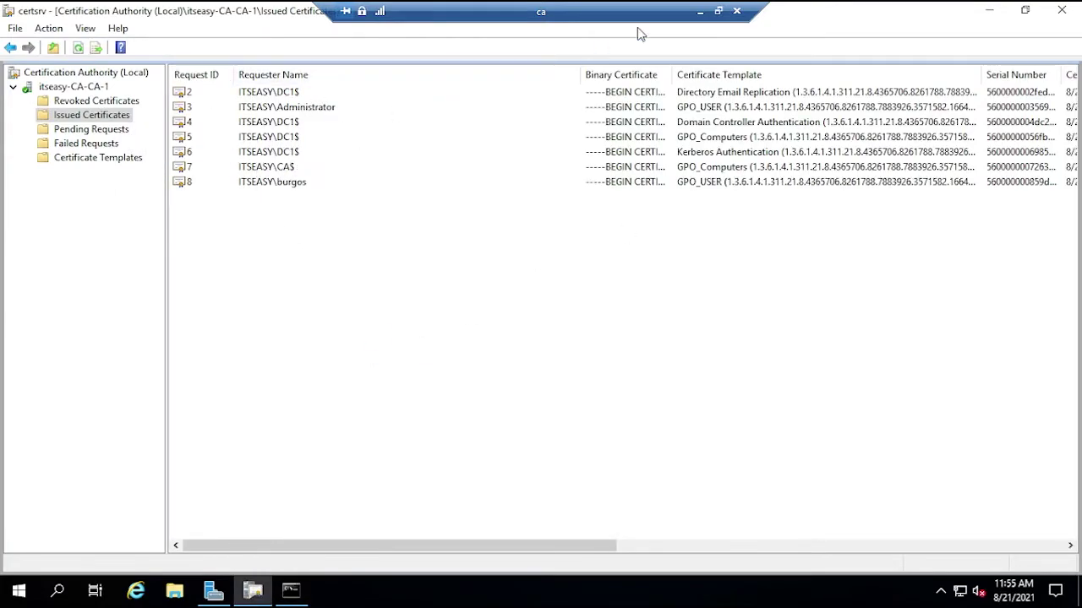
left_click(697, 11)
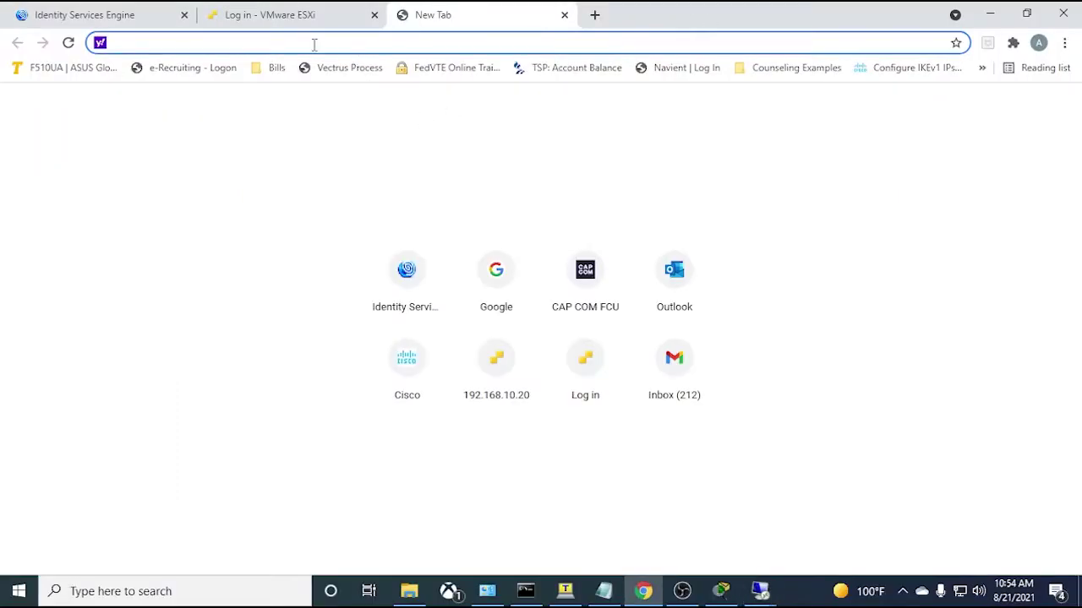
type("httpsd")
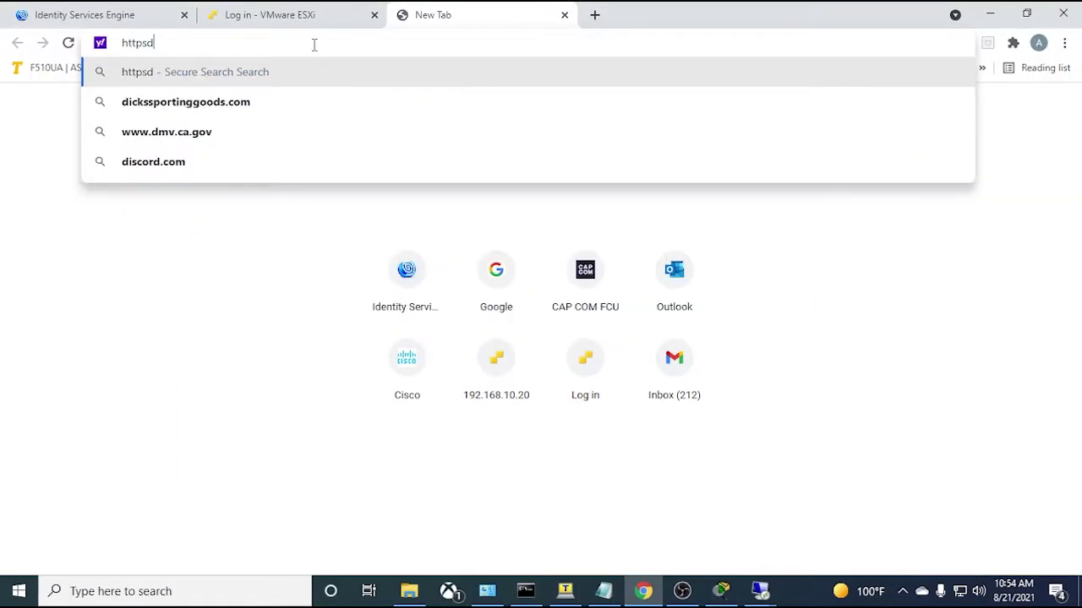
key("BackSpace")
type(":/")
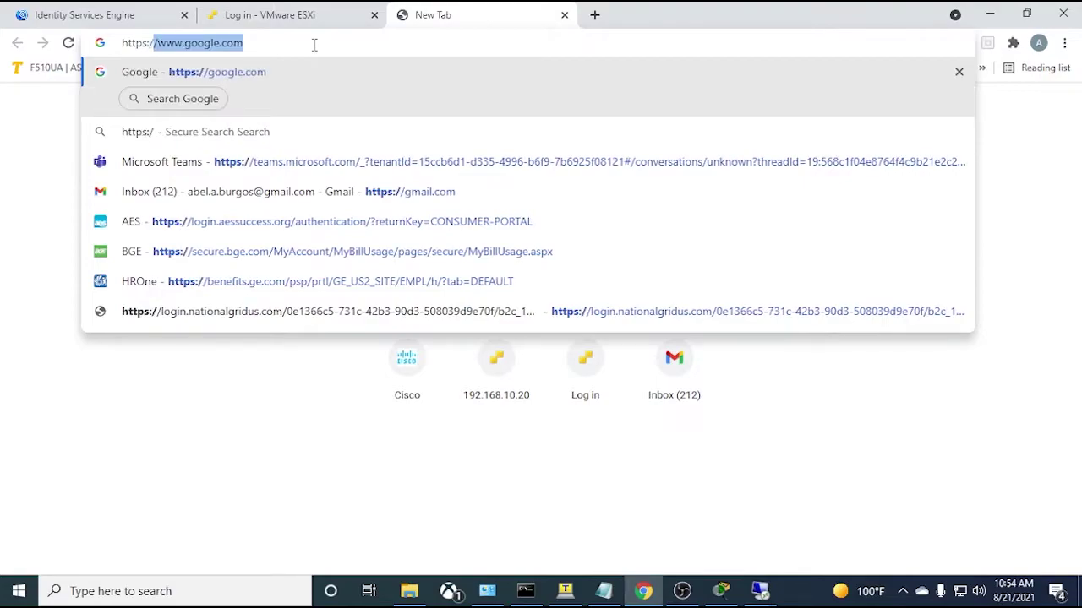
type("/192.")
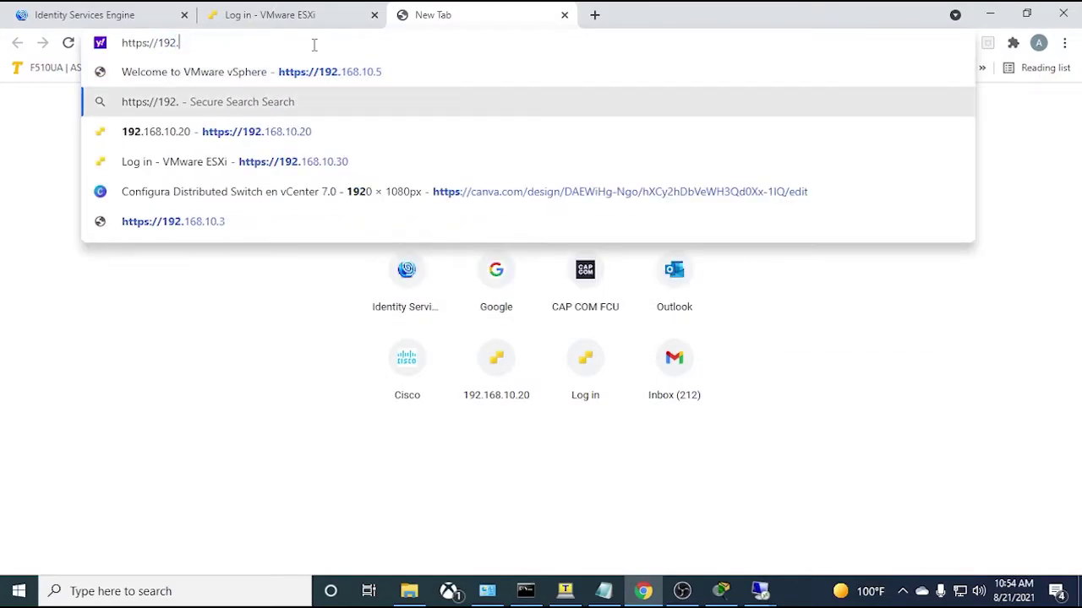
type("168.")
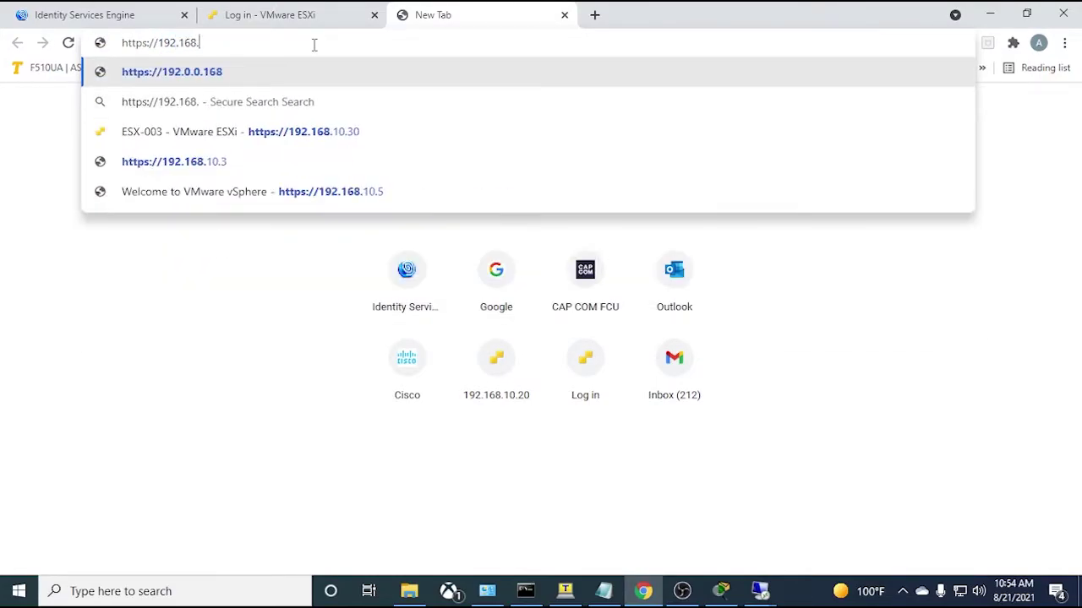
type("100.9/certsrv")
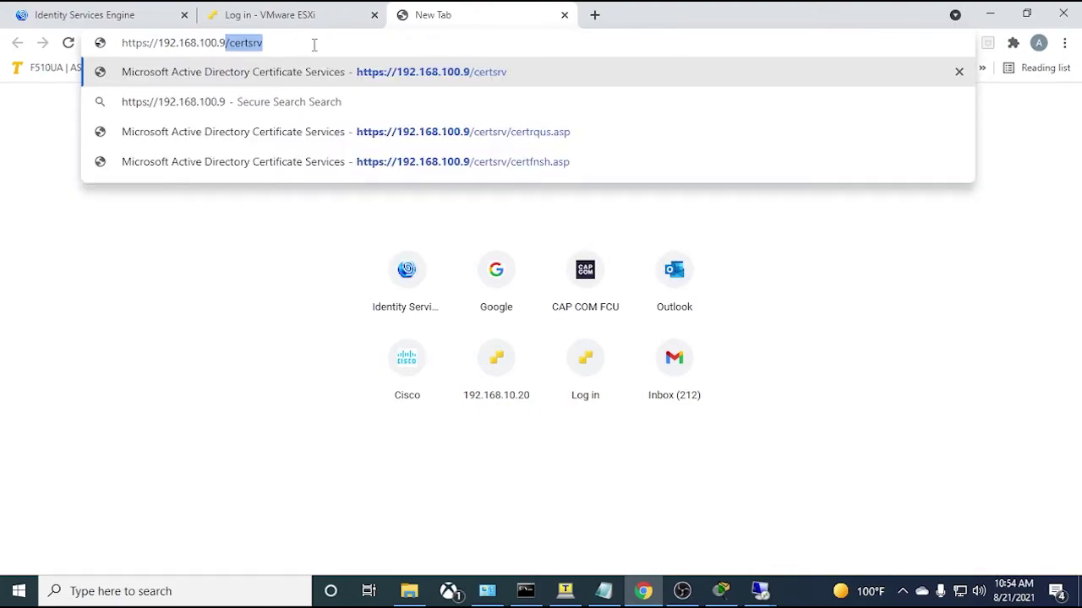
key("End")
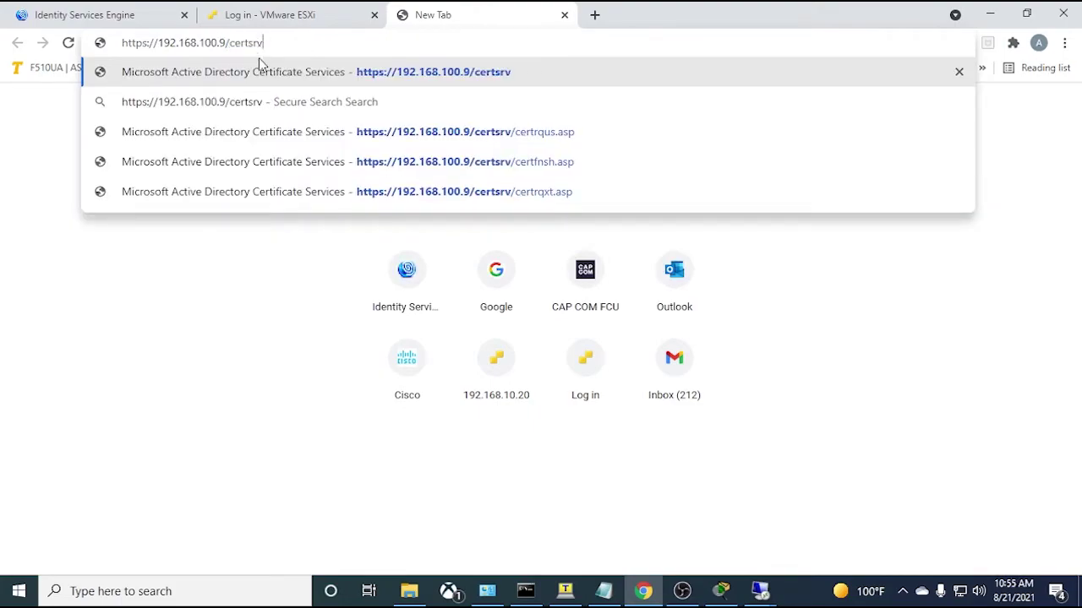
key("Return")
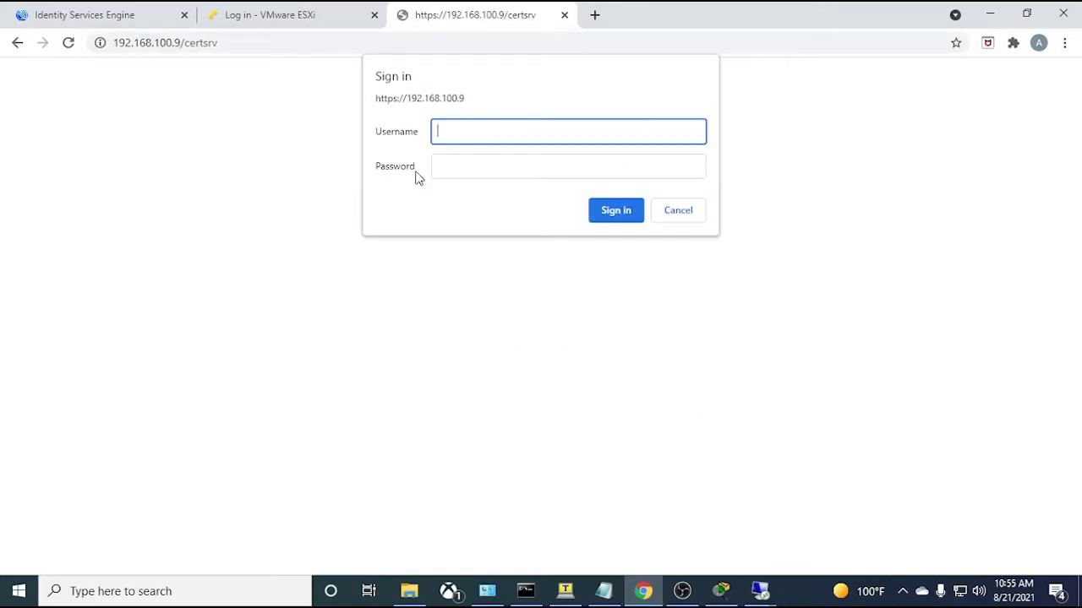
key("Tab")
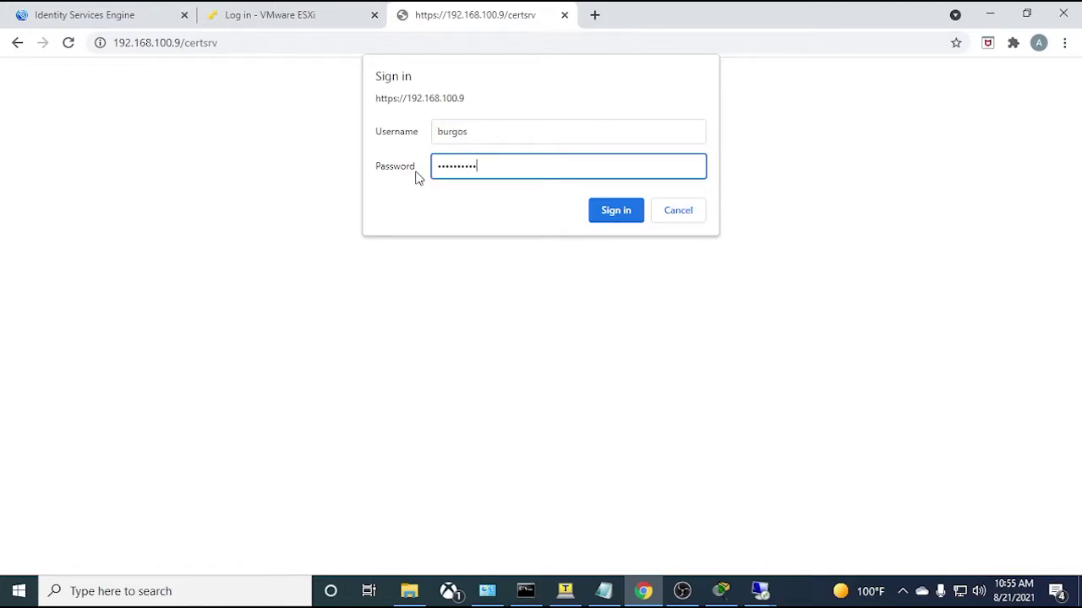
key("Return")
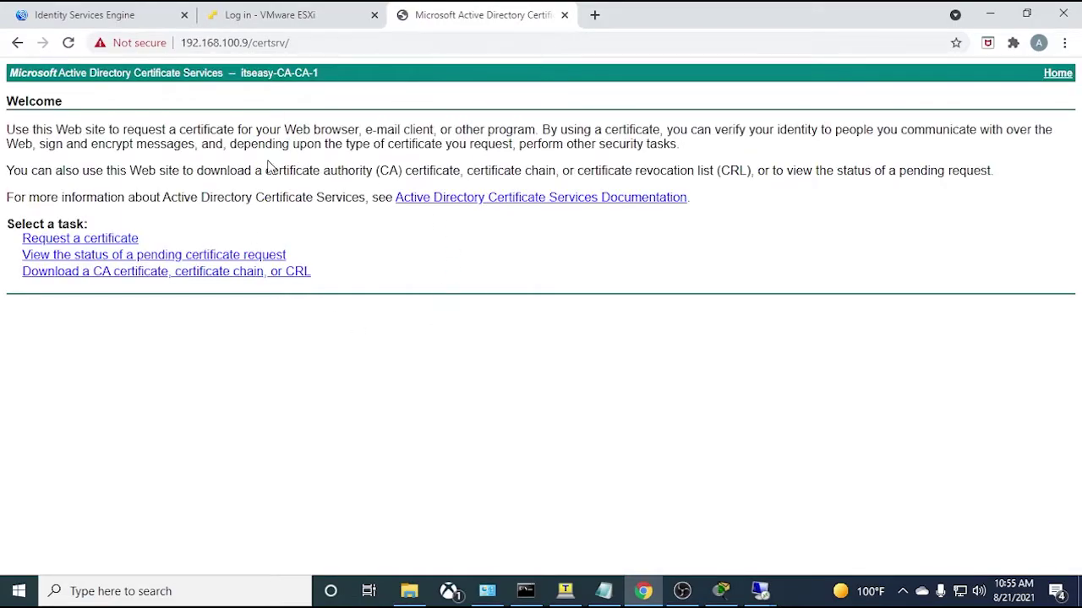
- Download the itseasy-CA-CA-1 CA certificate in Base 64 encoding as certnew (21).cer
left_click_drag(336, 74, 280, 74)
left_click(255, 77)
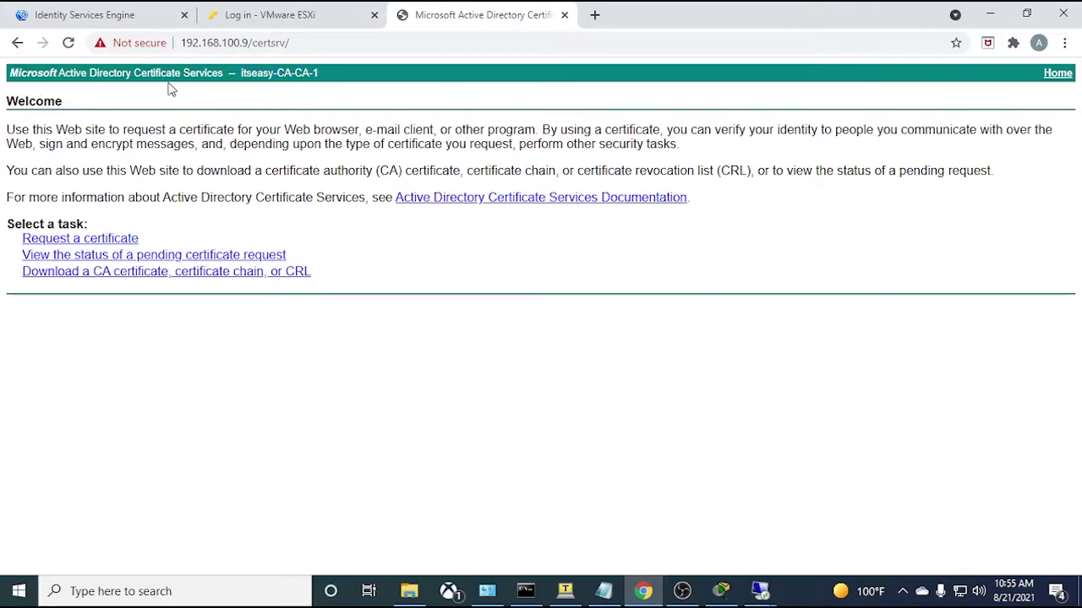
left_click(89, 272)
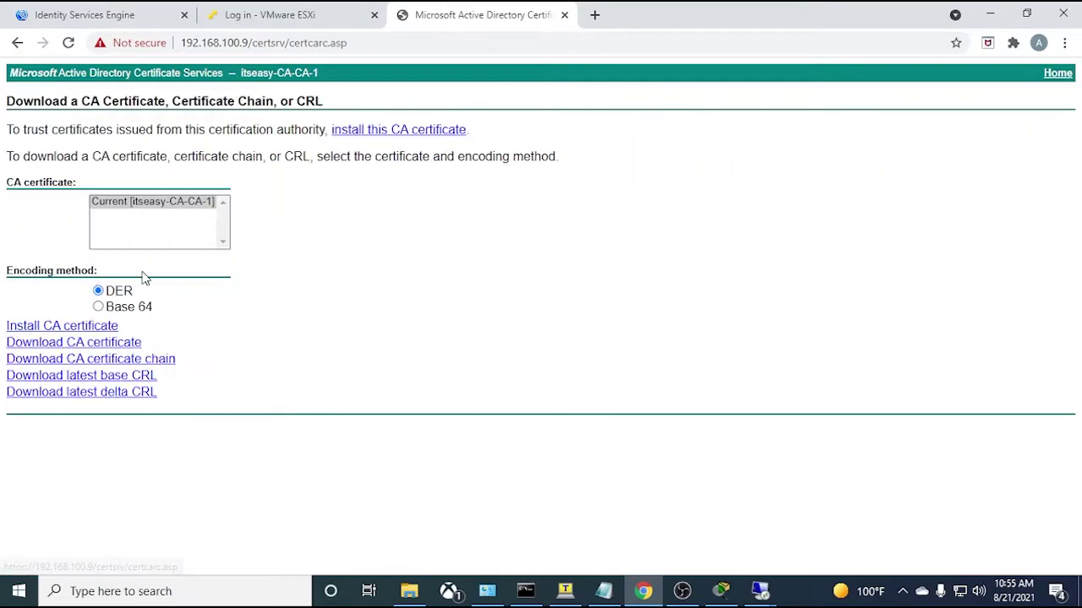
left_click(98, 307)
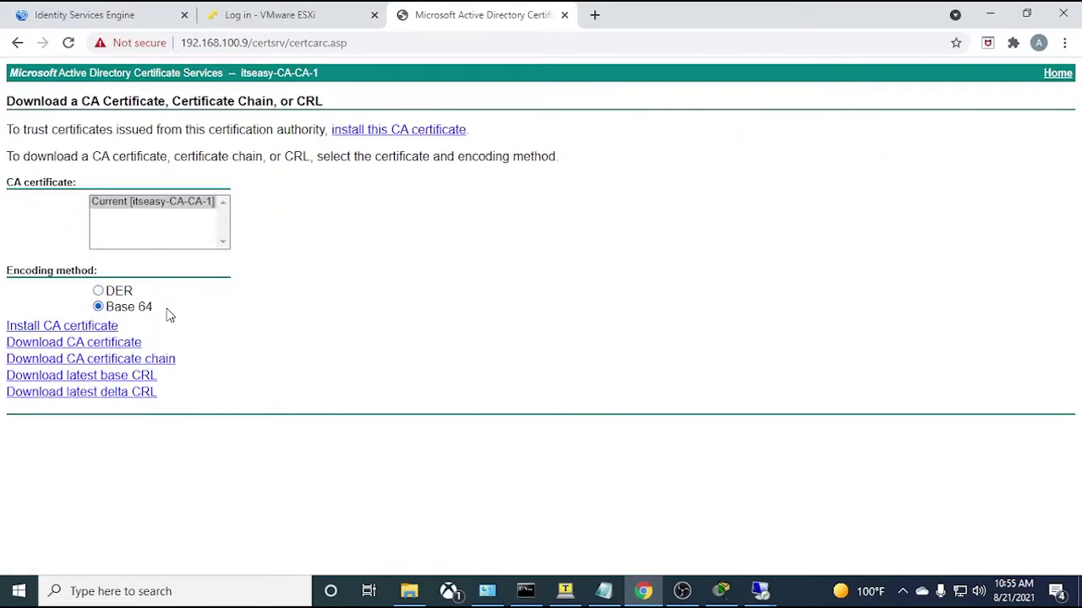
left_click(160, 203)
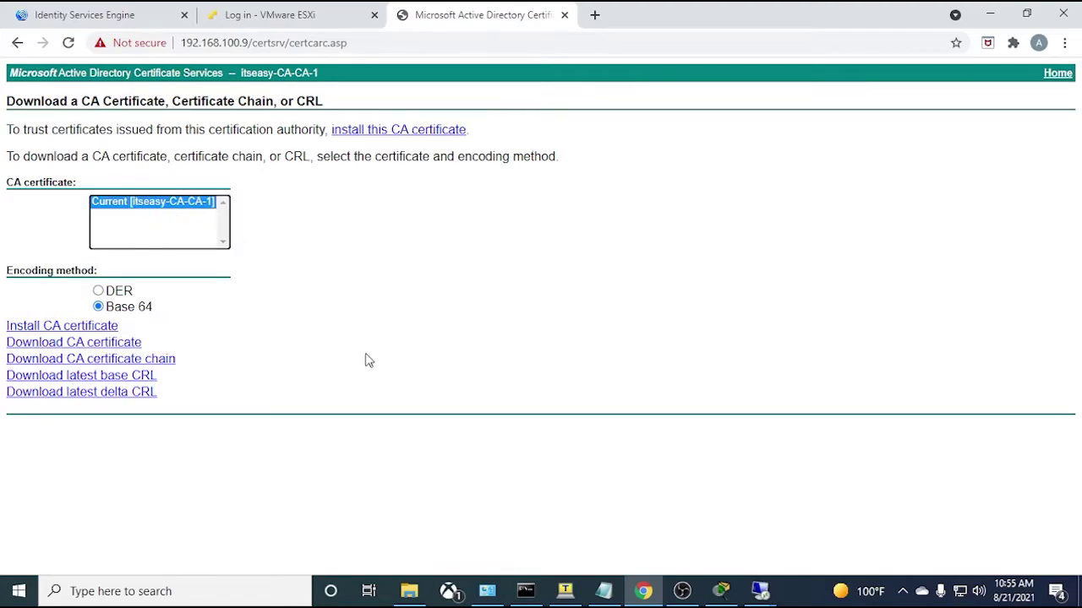
left_click(49, 343)
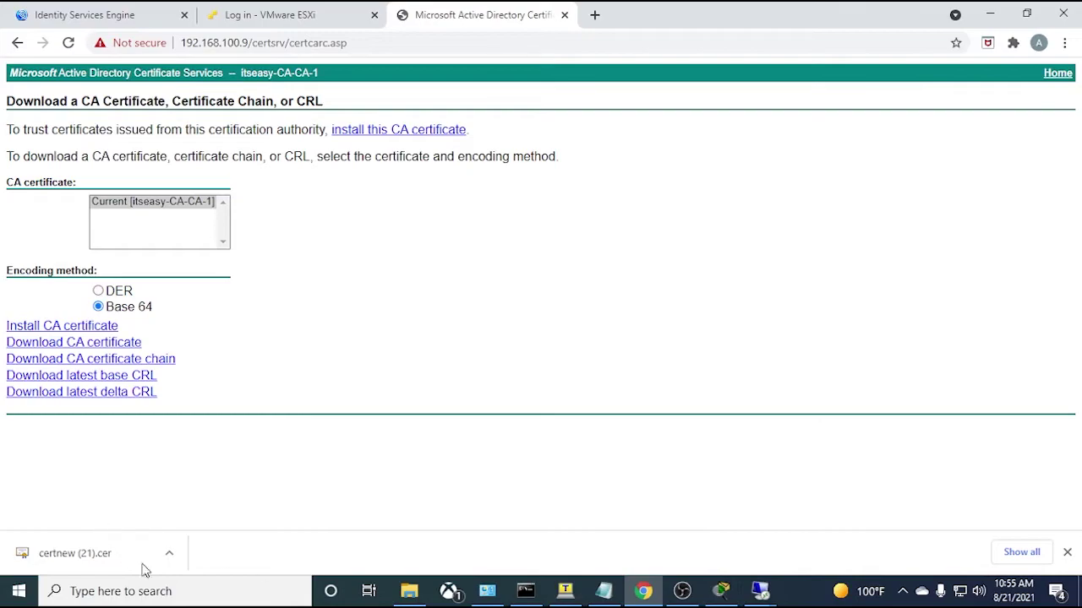
- Start a trusted certificate import in ISE using certnew (21).cer from Downloads
left_click(119, 17)
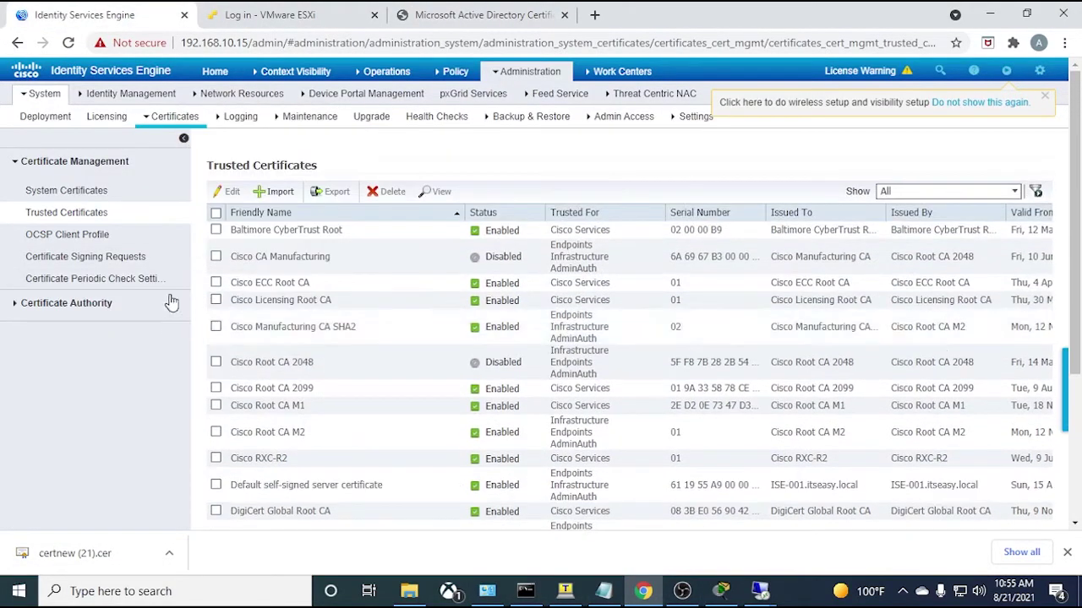
left_click(68, 215)
left_click(282, 194)
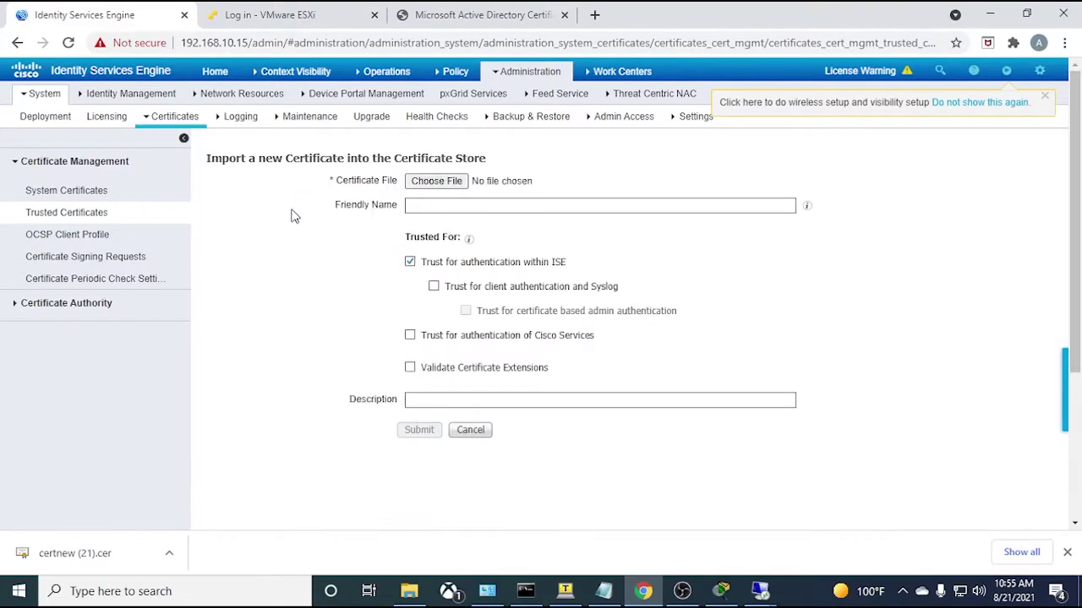
left_click(436, 182)
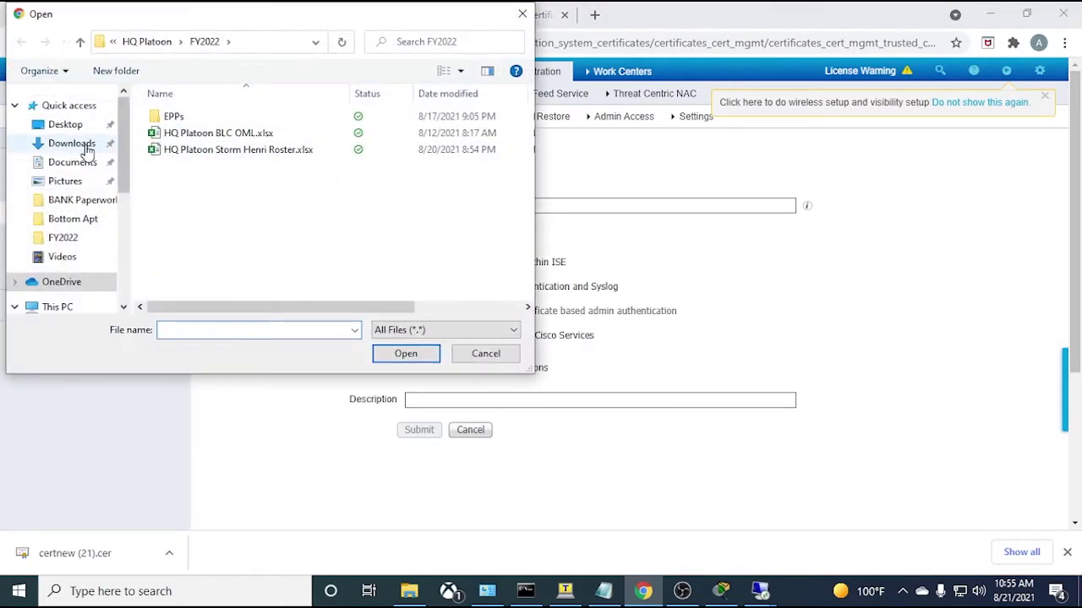
left_click(76, 144)
left_click(194, 140)
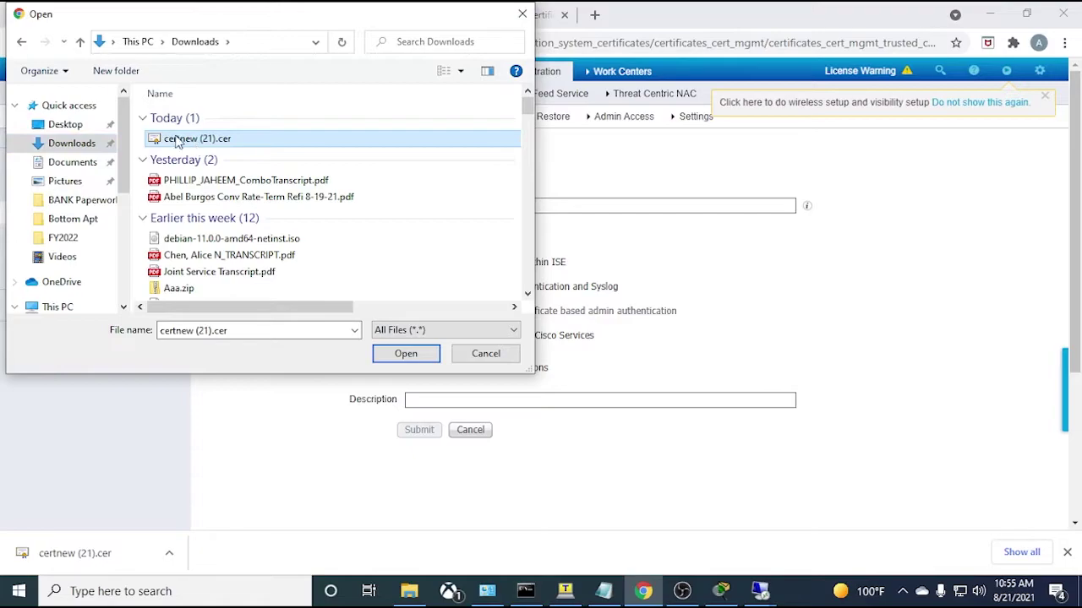
left_click(388, 354)
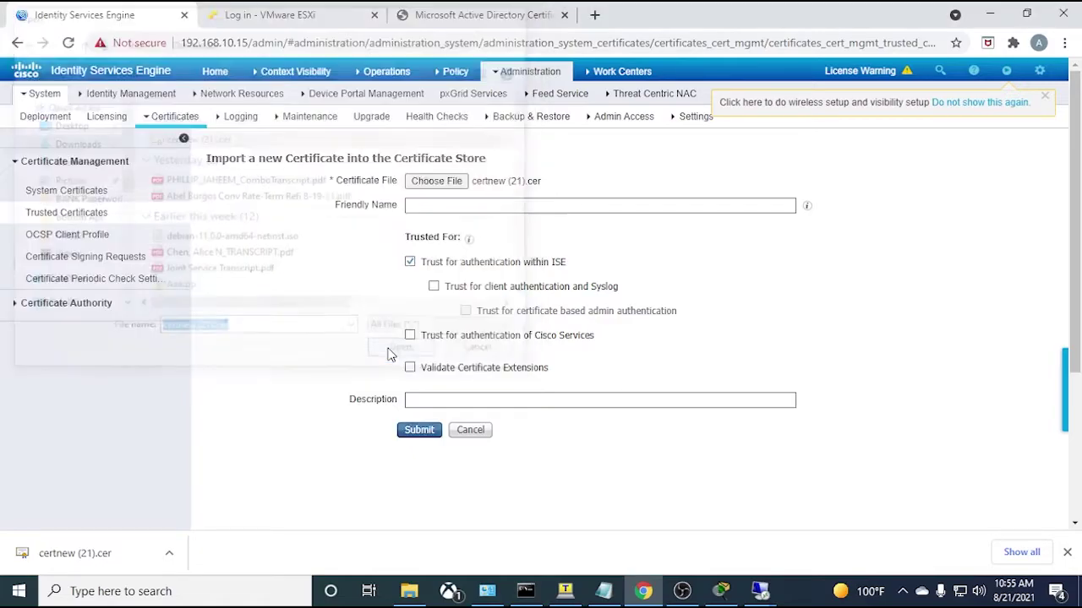
- Name it ITSEASY-CA, trust it for client, admin and Cisco Services authentication, and submit
left_click(427, 211)
type("ITSEASY-CA")
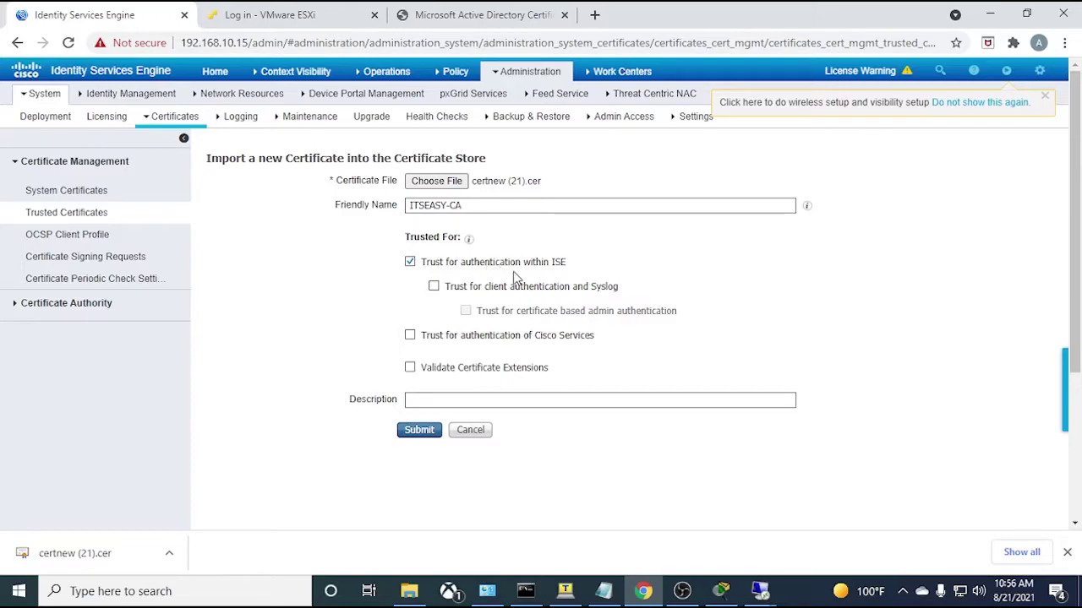
left_click(434, 288)
left_click(466, 311)
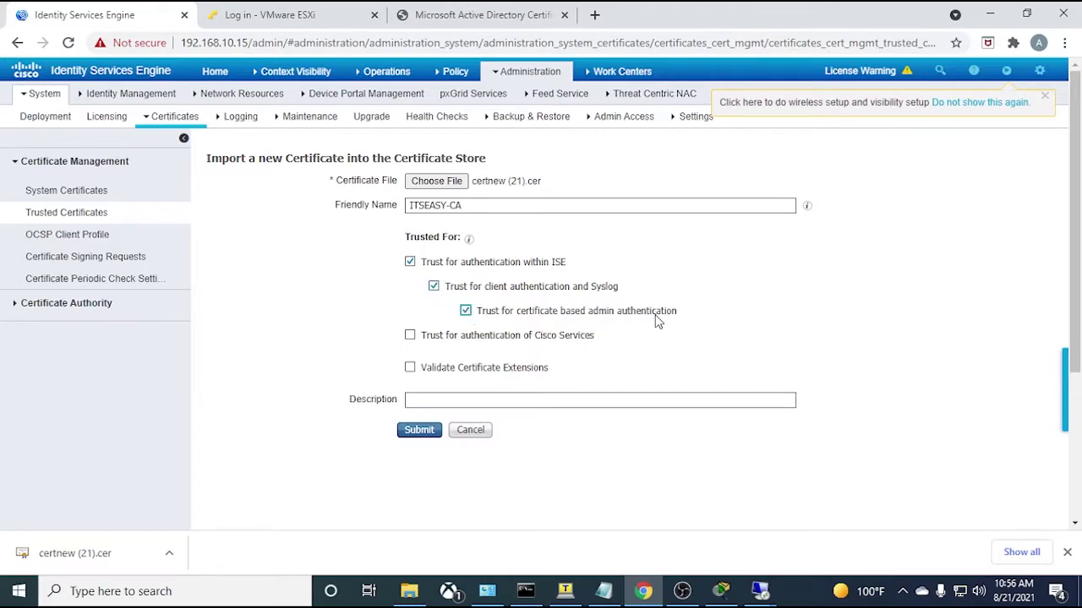
left_click(411, 335)
left_click_drag(675, 311, 475, 318)
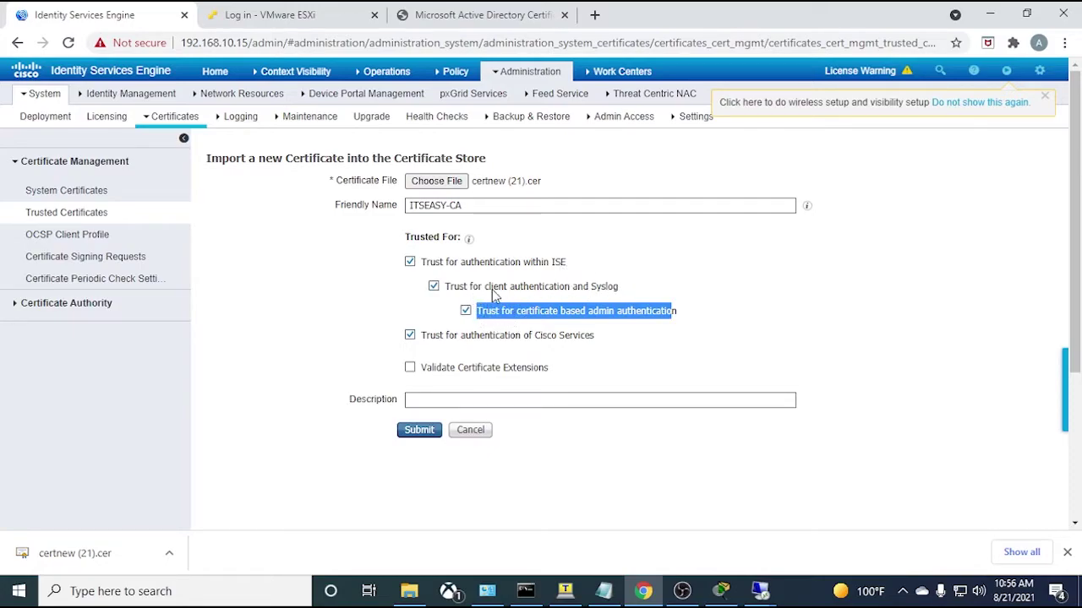
left_click_drag(617, 290, 444, 293)
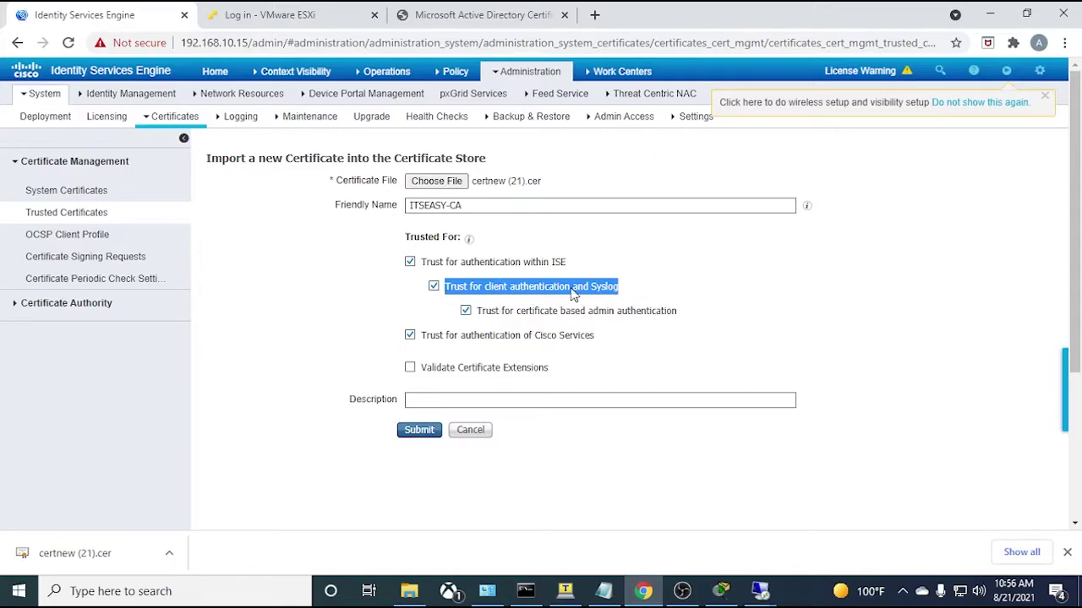
left_click(676, 275)
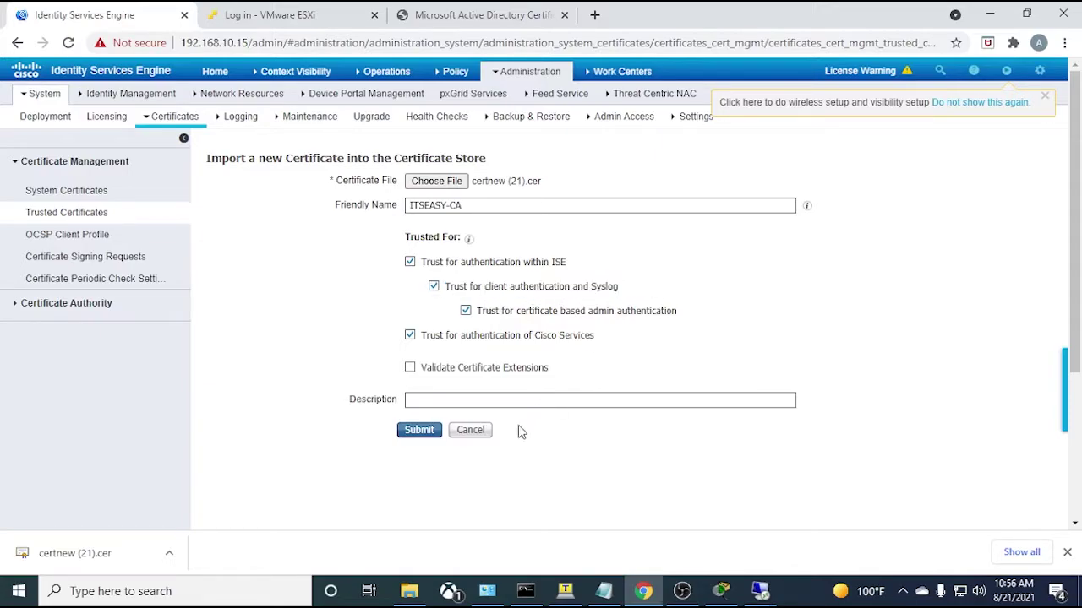
left_click(421, 431)
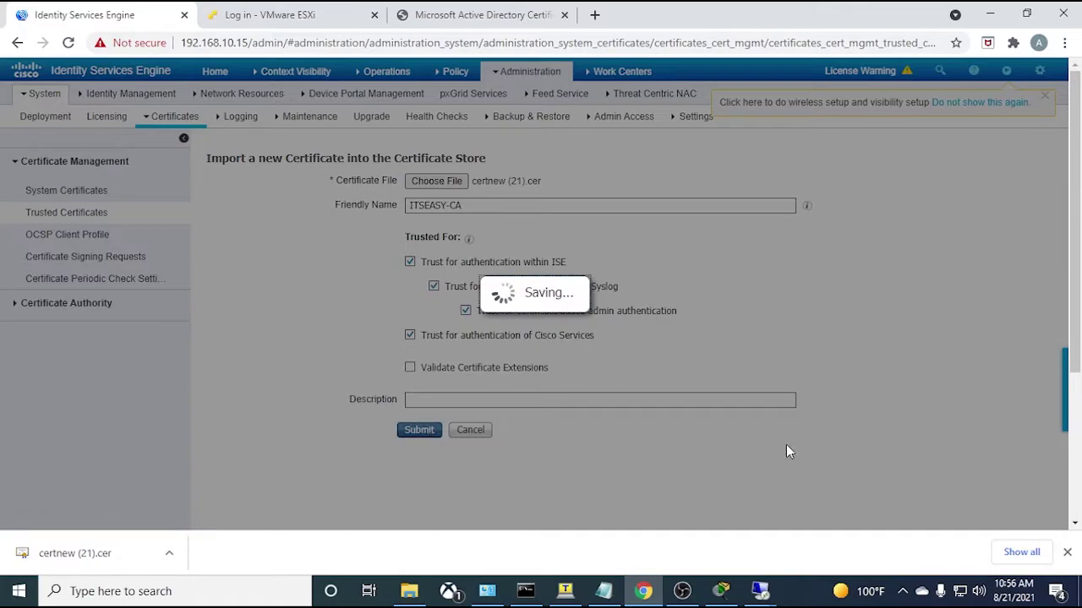
- Scroll the Trusted Certificates list to confirm ITSEASY-CA is present
scroll(384, 318, "down", 1)
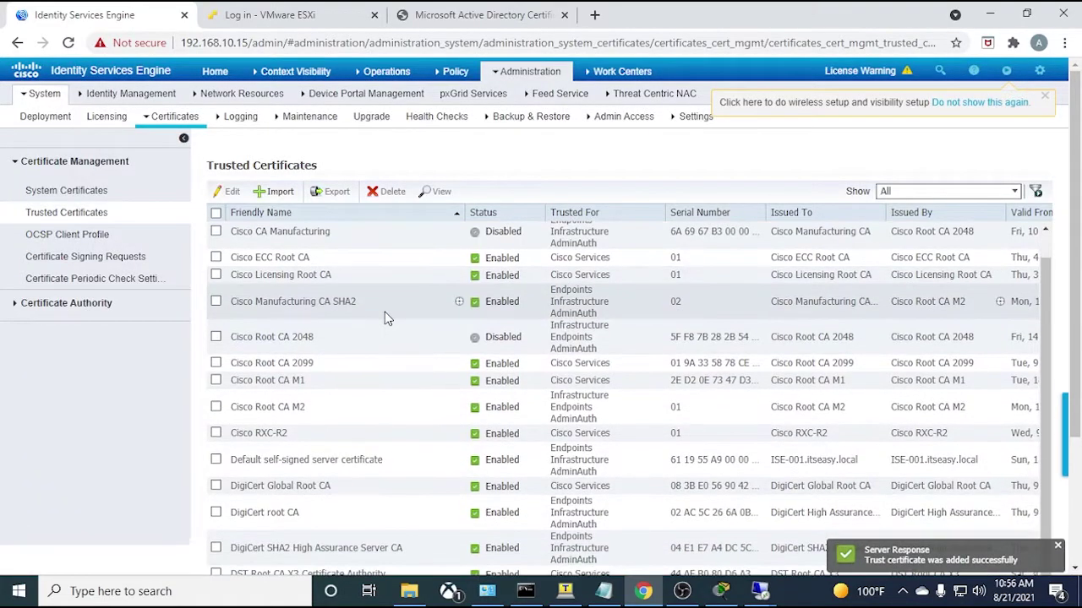
scroll(285, 458, "down", 2)
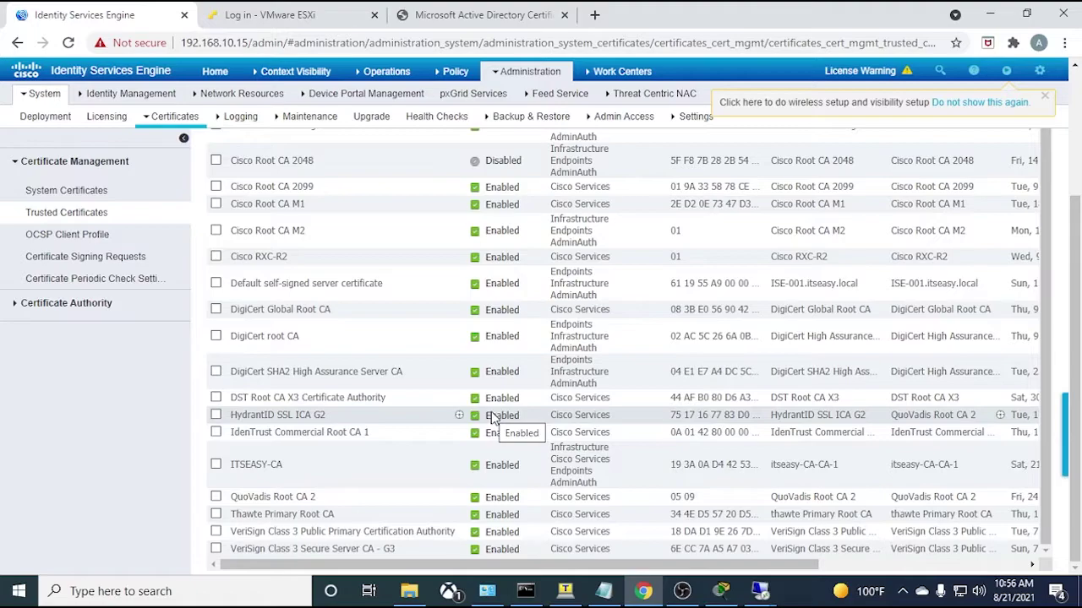
scroll(420, 368, "up", 1)
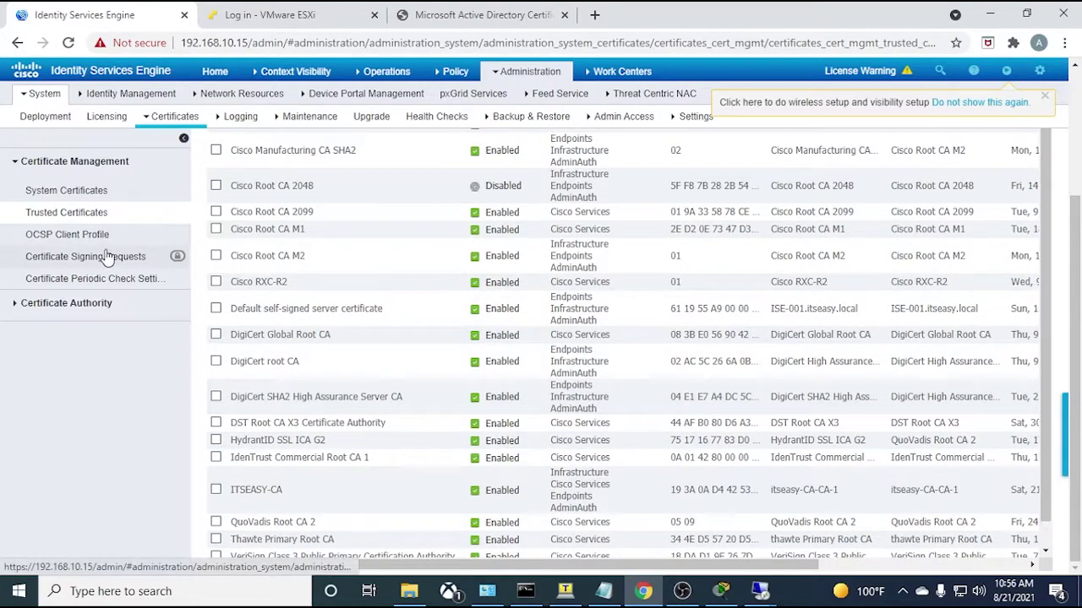
- View the System Certificates list and the default certificate's Admin, Portal, EAP and RADIUS DTLS roles
left_click(71, 261)
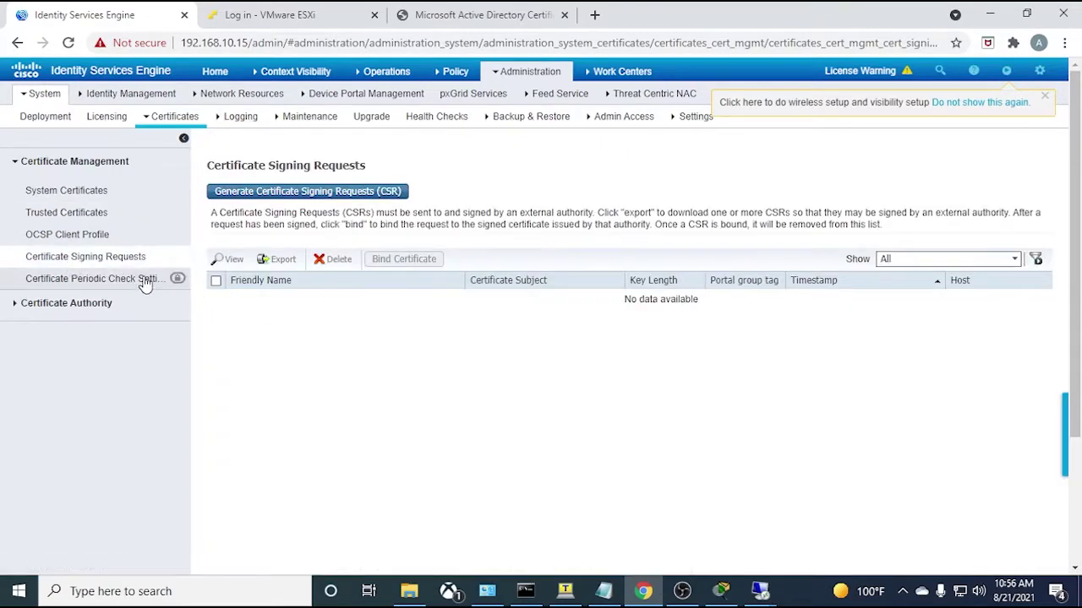
left_click(66, 191)
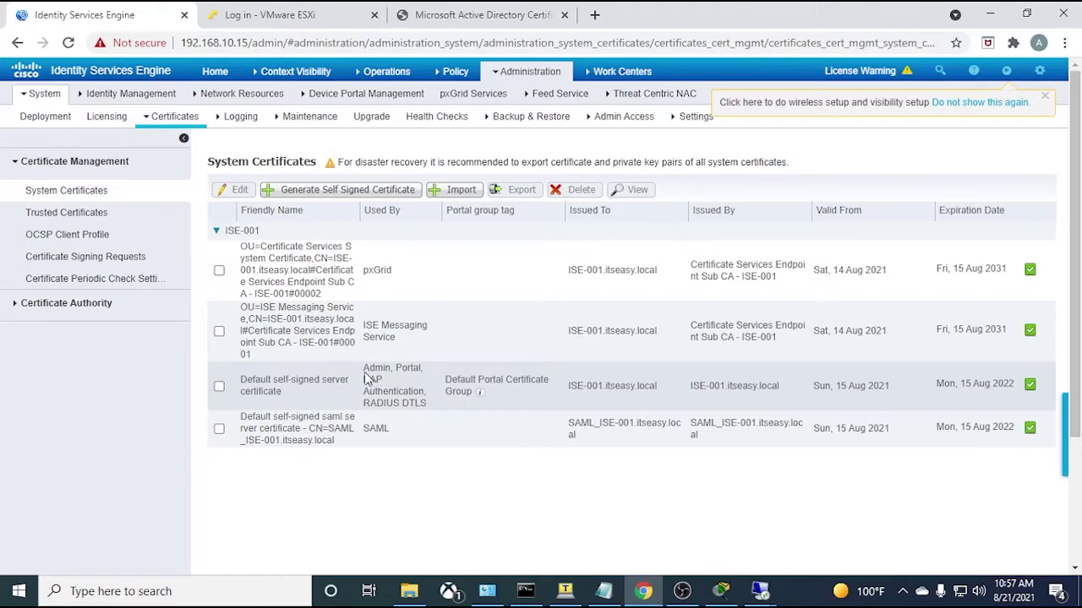
left_click_drag(366, 377, 426, 404)
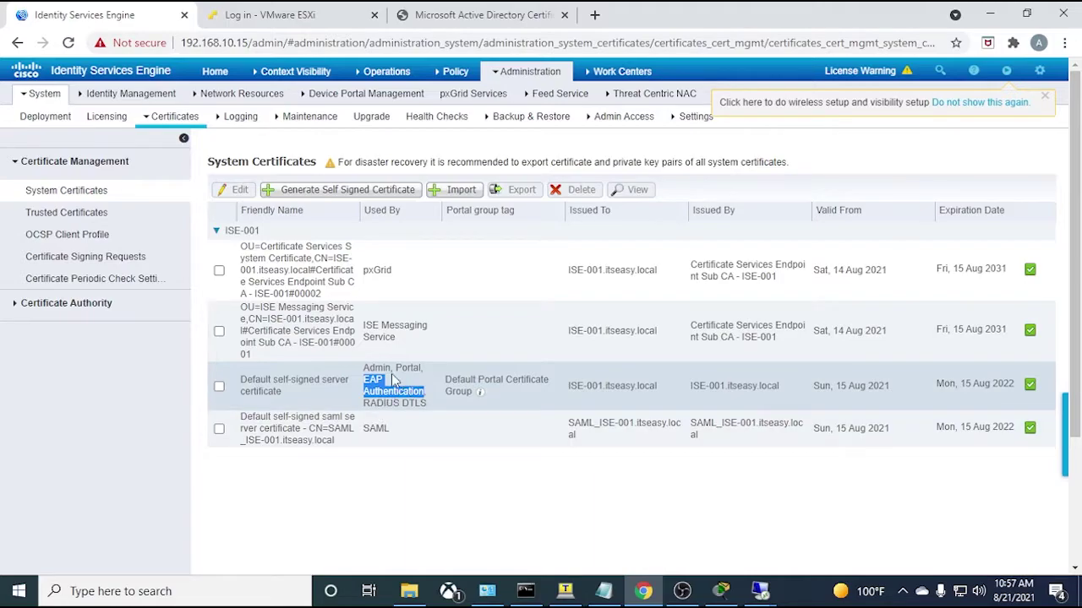
- Go to the Certificate Signing Requests page, which lists no CSRs yet
mouse_move(391, 371)
left_mouse_down()
mouse_move(374, 379)
mouse_move(420, 368)
mouse_move(395, 370)
left_mouse_up()
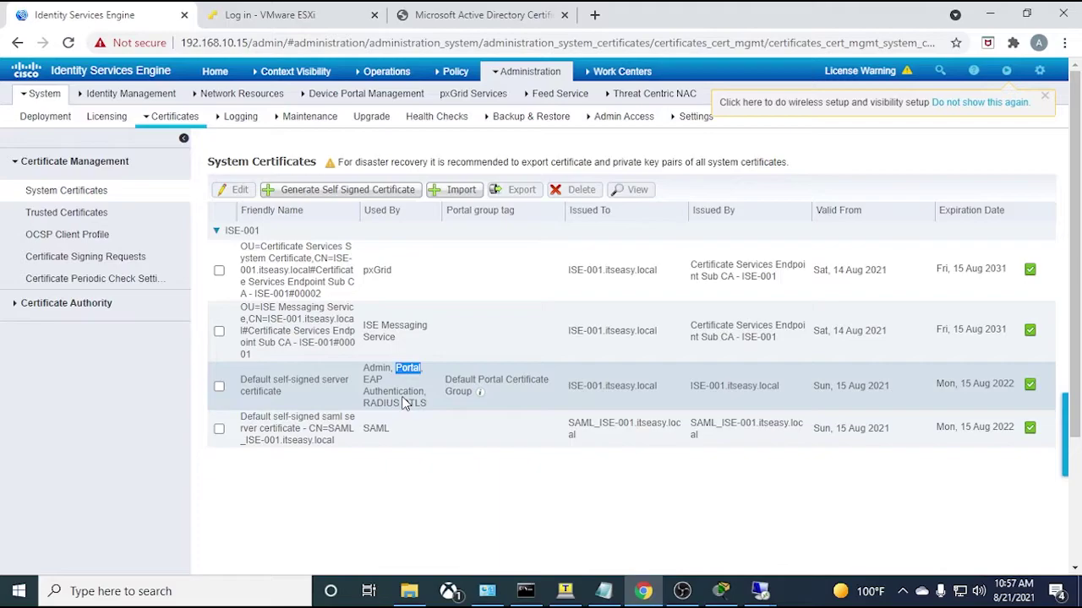
left_click(432, 387)
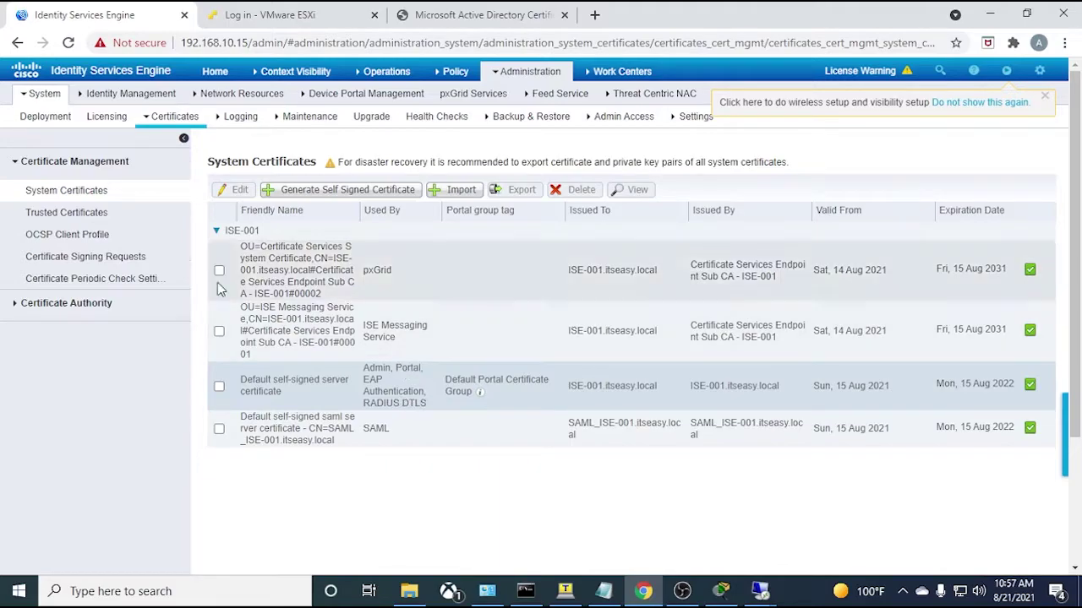
left_click(68, 258)
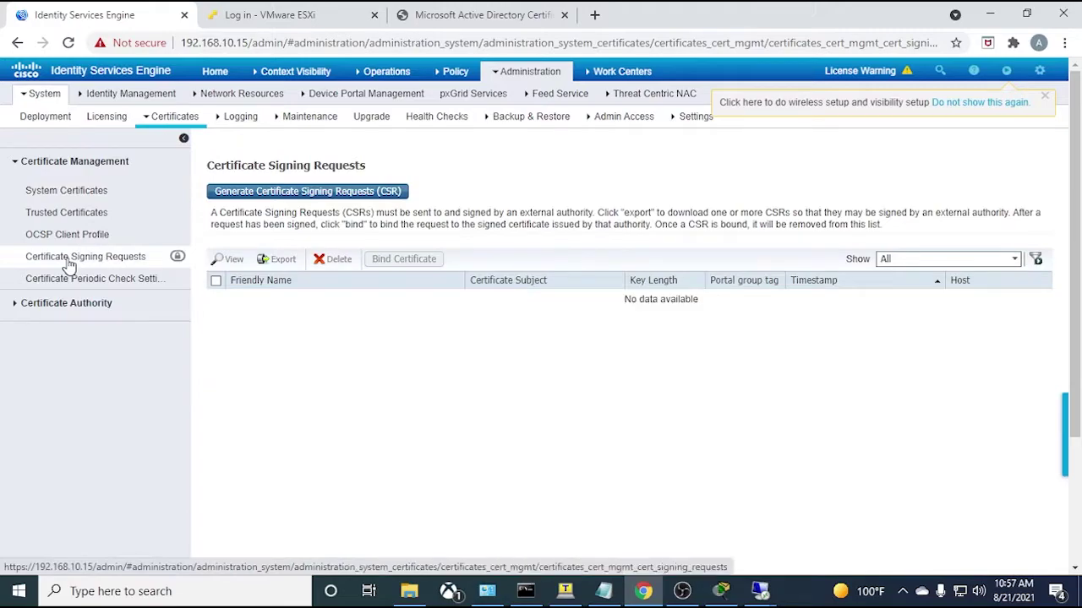
- Start a Multi-Use CSR for ISE-001, entering Computers as the OU, then bring up dc1
left_click(292, 194)
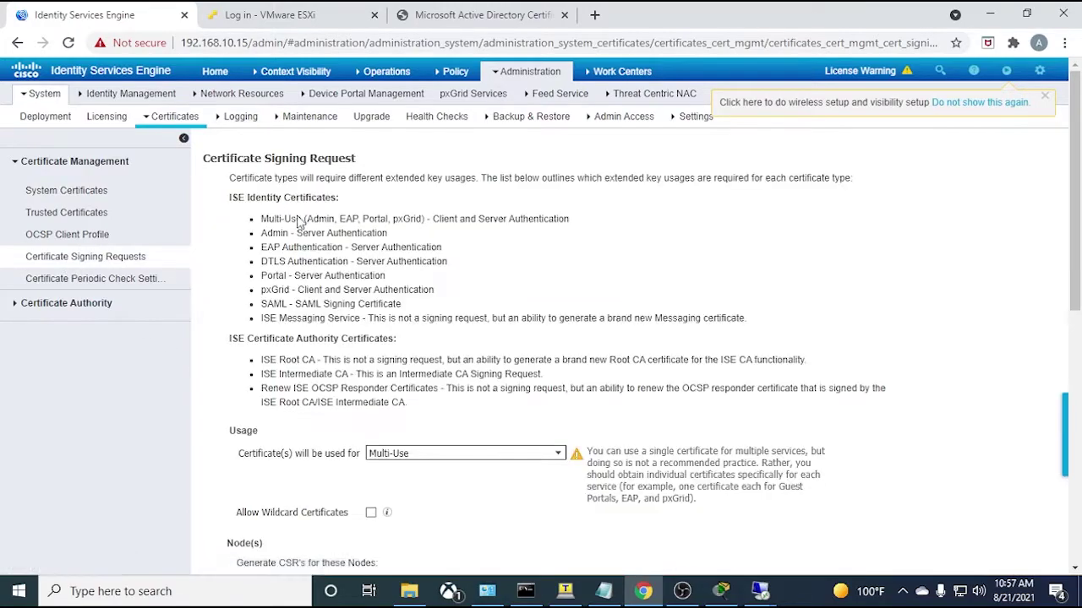
scroll(397, 385, "down", 2)
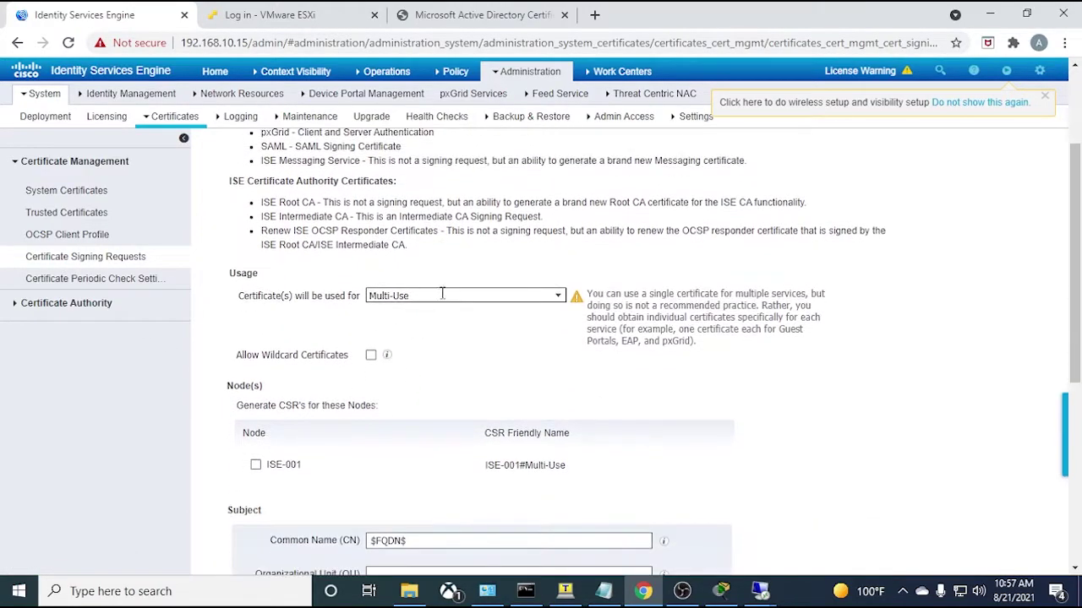
left_click(558, 296)
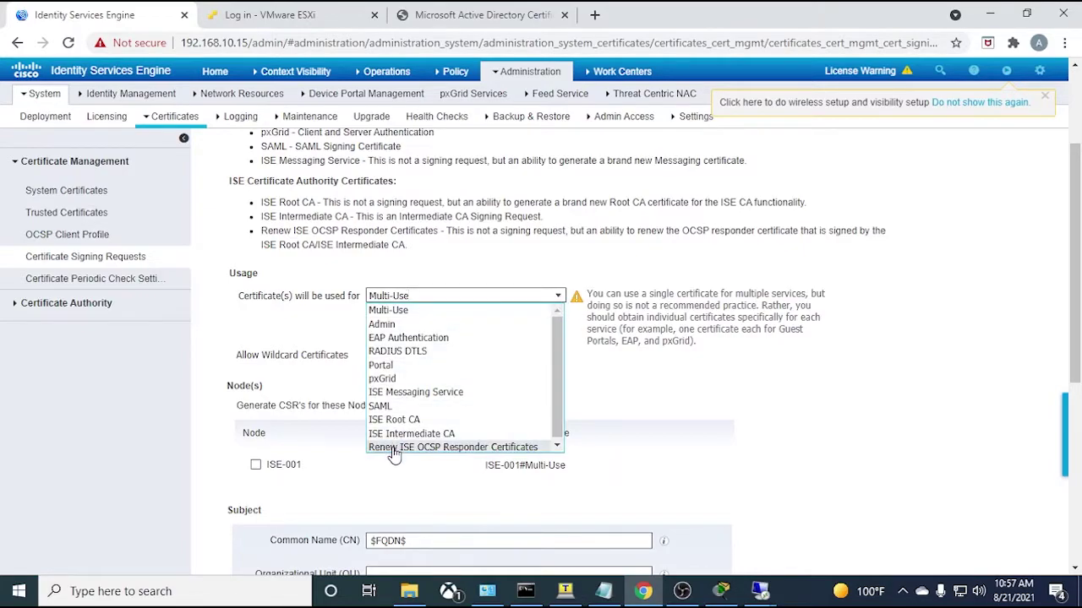
left_click(524, 272)
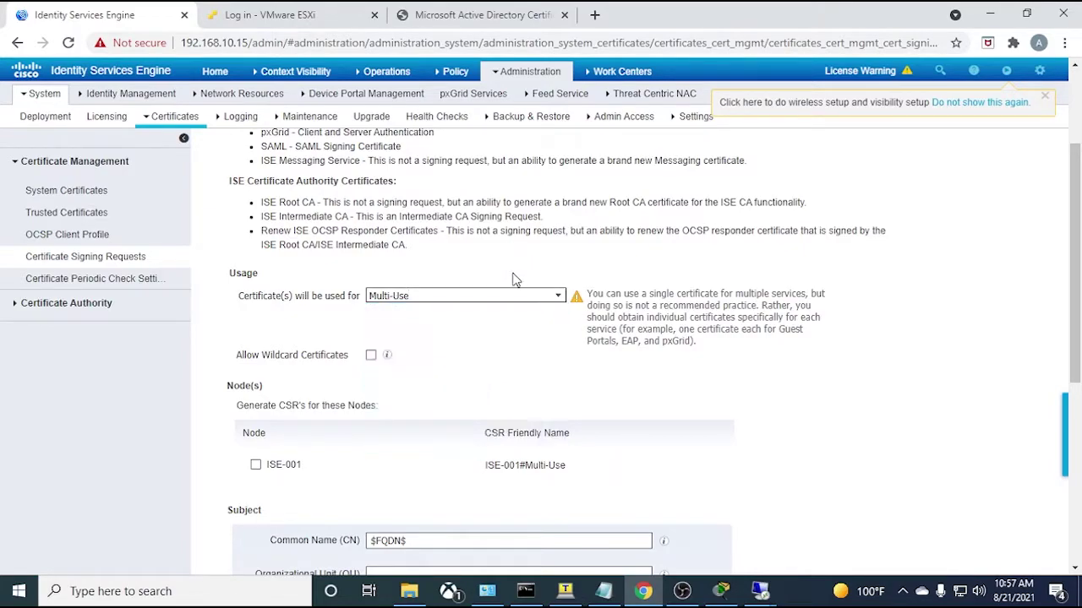
scroll(389, 362, "down", 2)
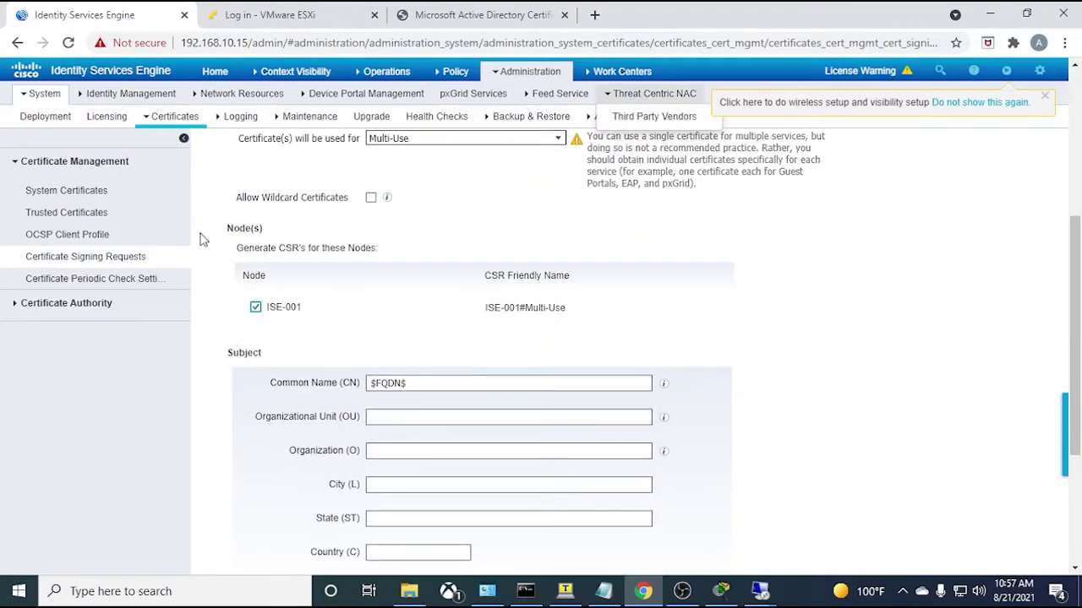
scroll(296, 379, "down", 2)
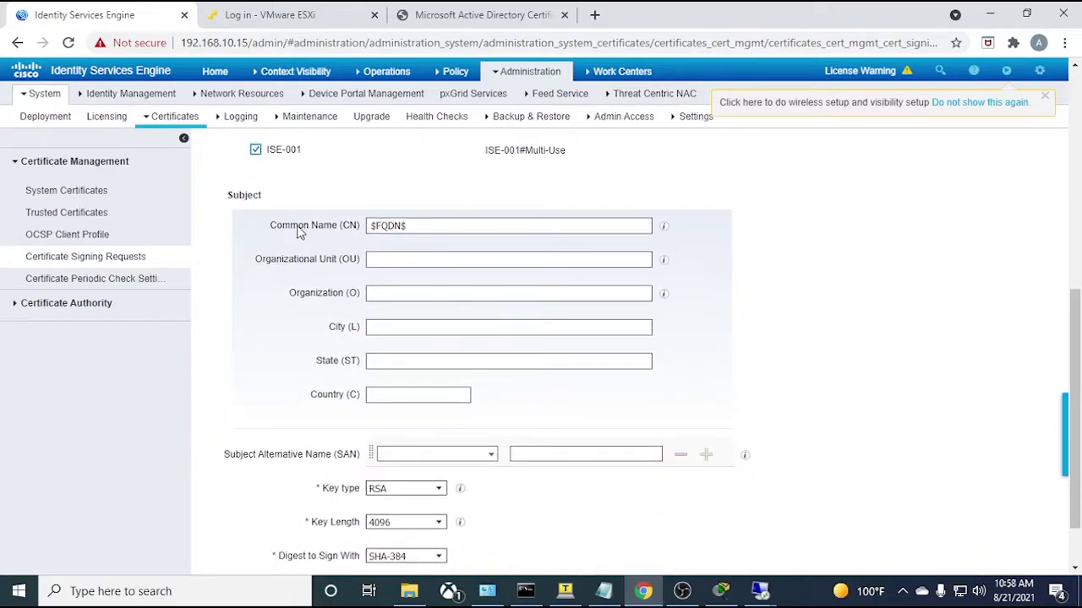
left_click(403, 261)
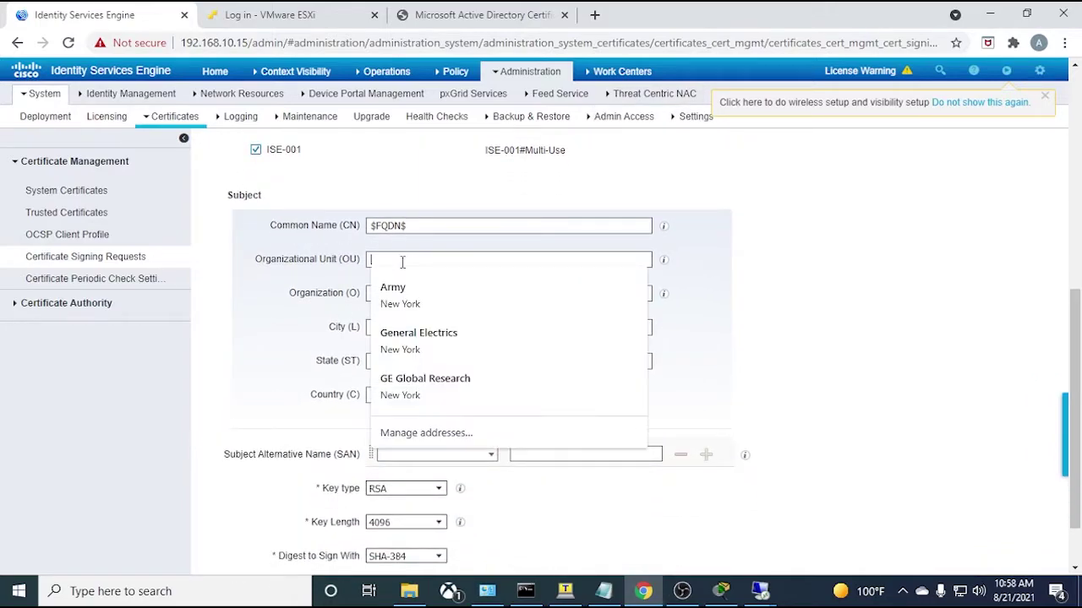
type("Computers")
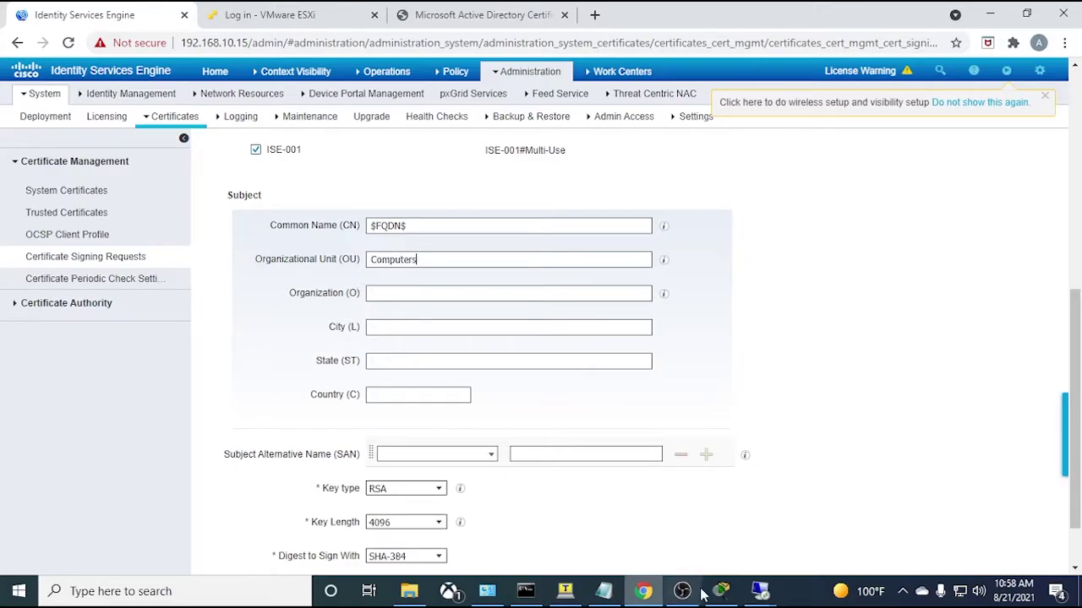
mouse_move(684, 592)
left_click(715, 531)
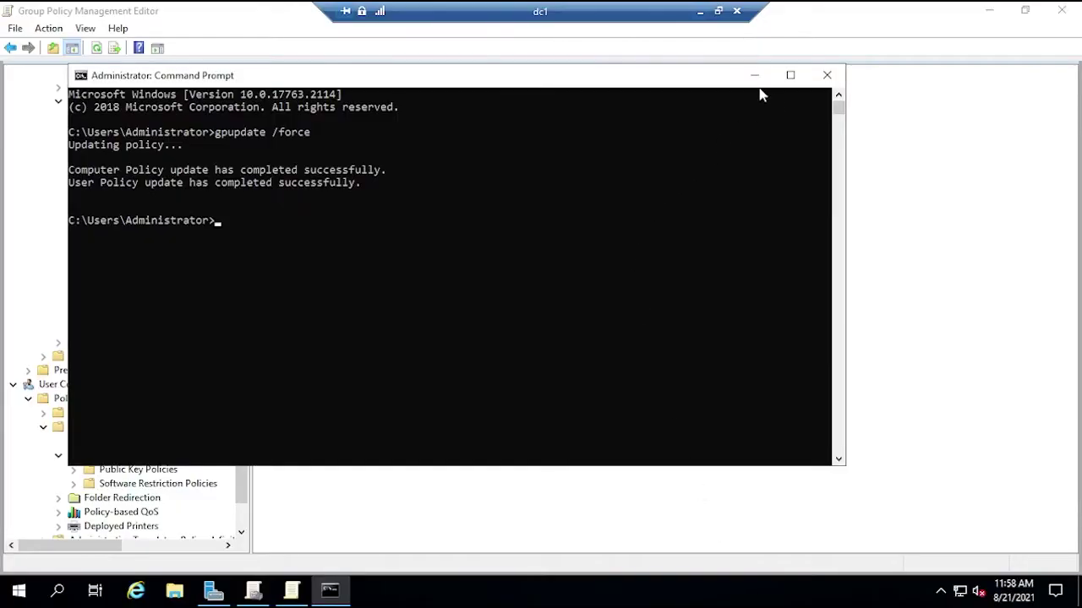
- On dc1, open Active Directory Users and Computers and select ISE-001 in the Computers container
left_click(754, 76)
left_click(988, 10)
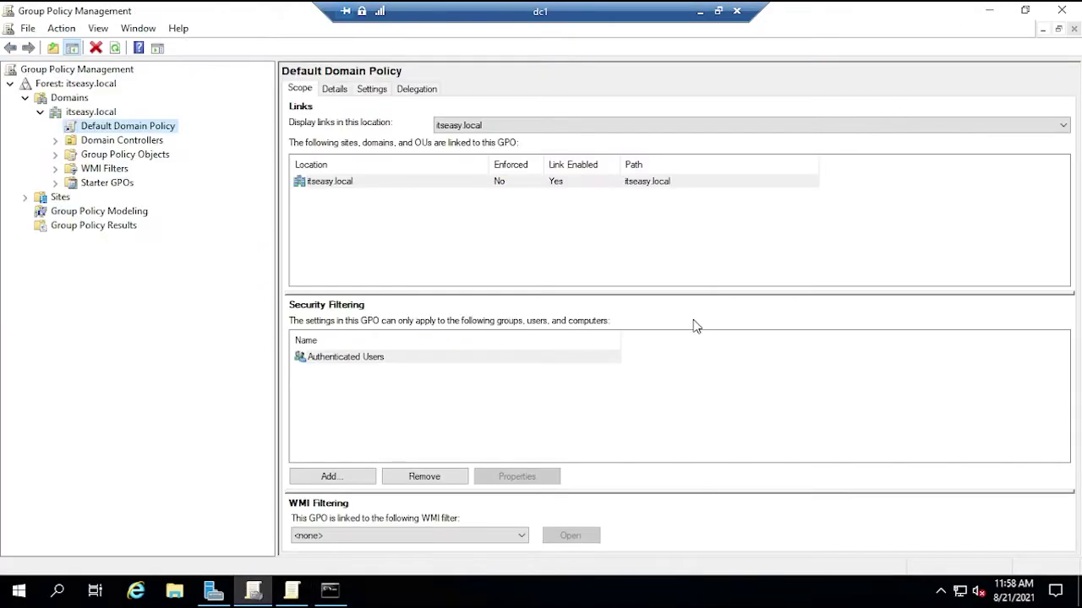
left_click(988, 10)
left_click(965, 45)
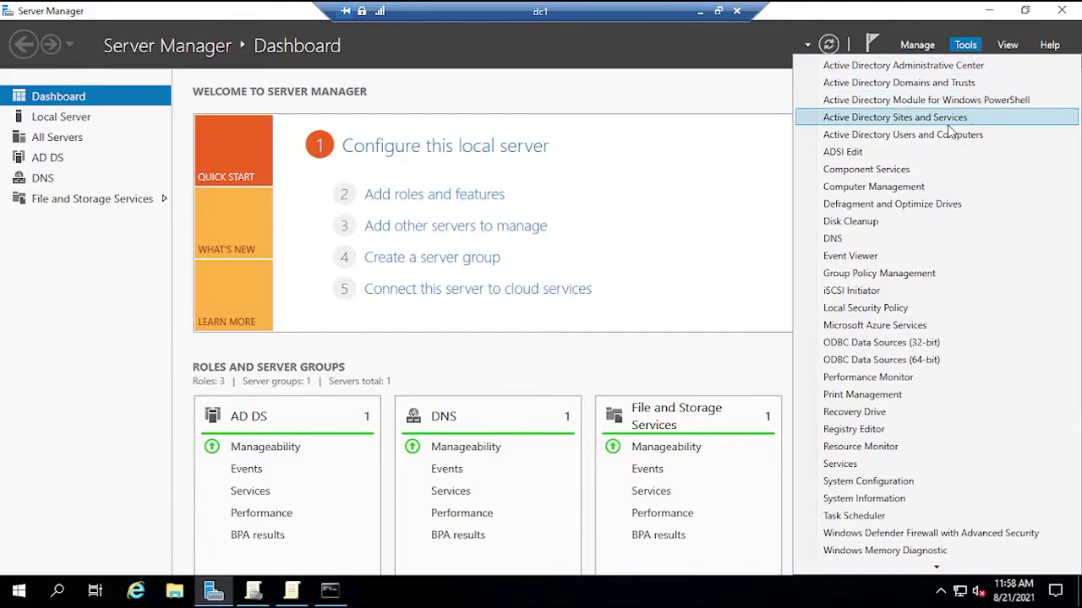
left_click(916, 136)
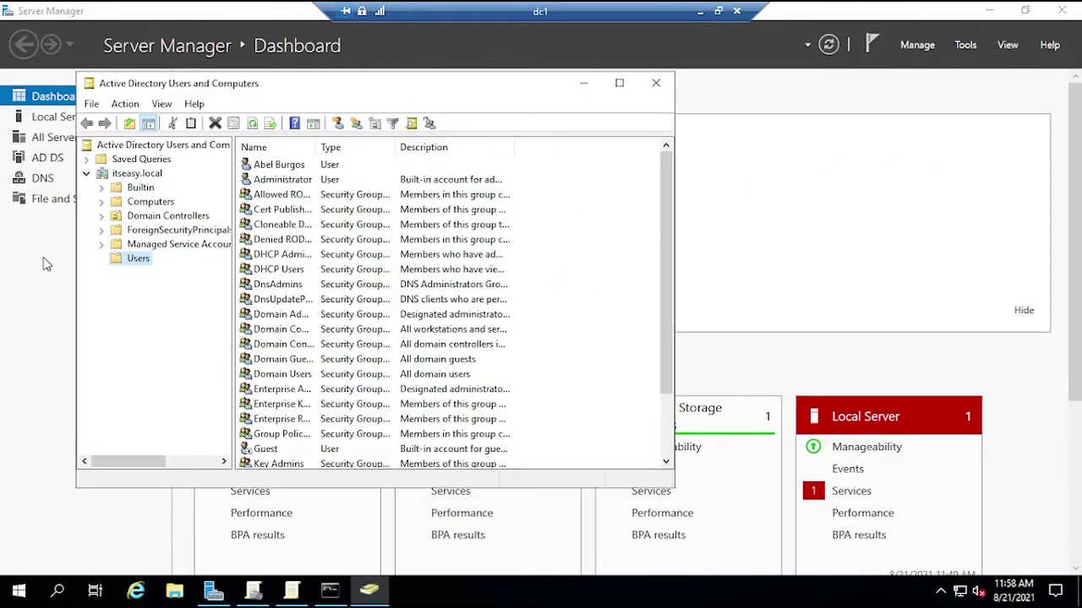
left_click(149, 201)
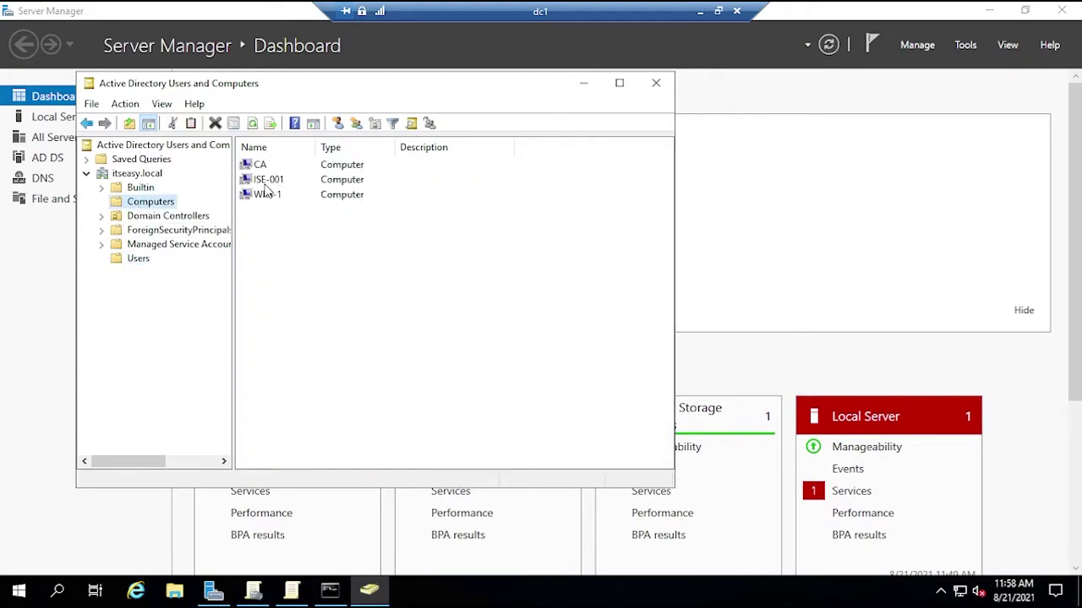
left_click(265, 183)
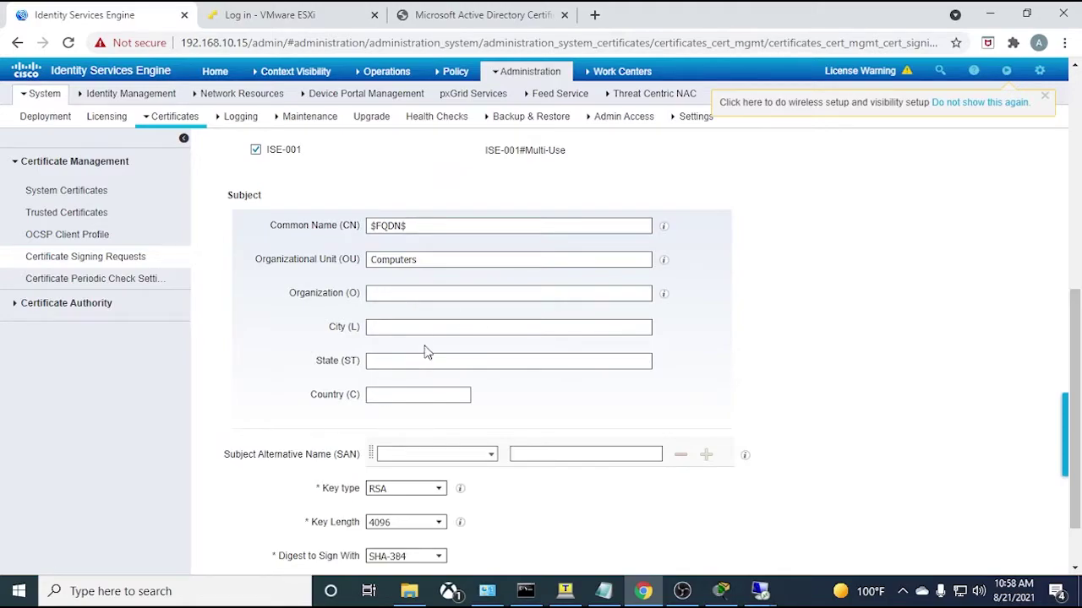
- Add DNS Name SANs ISE-001.itseasy.local and 192.168.10.15 to the signing request
scroll(752, 377, "down", 1)
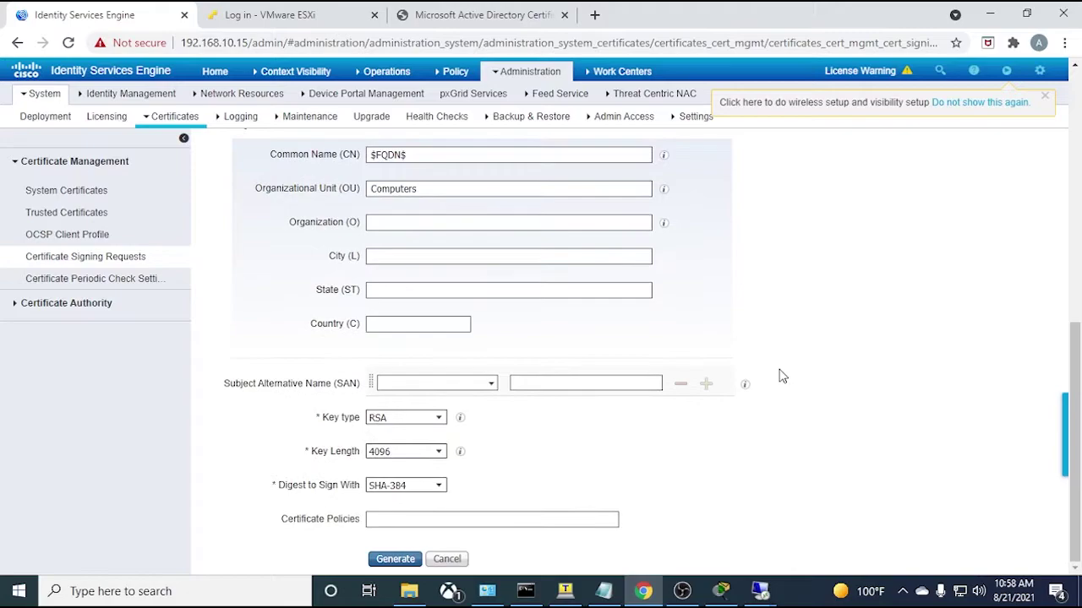
left_click(491, 384)
left_click(451, 399)
left_click(522, 383)
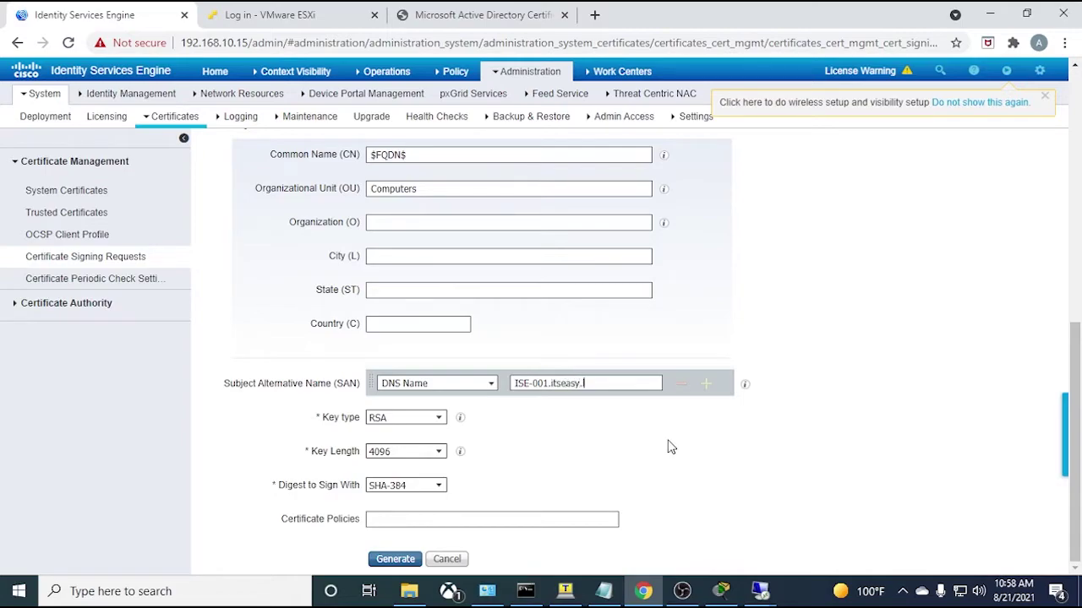
left_click(706, 384)
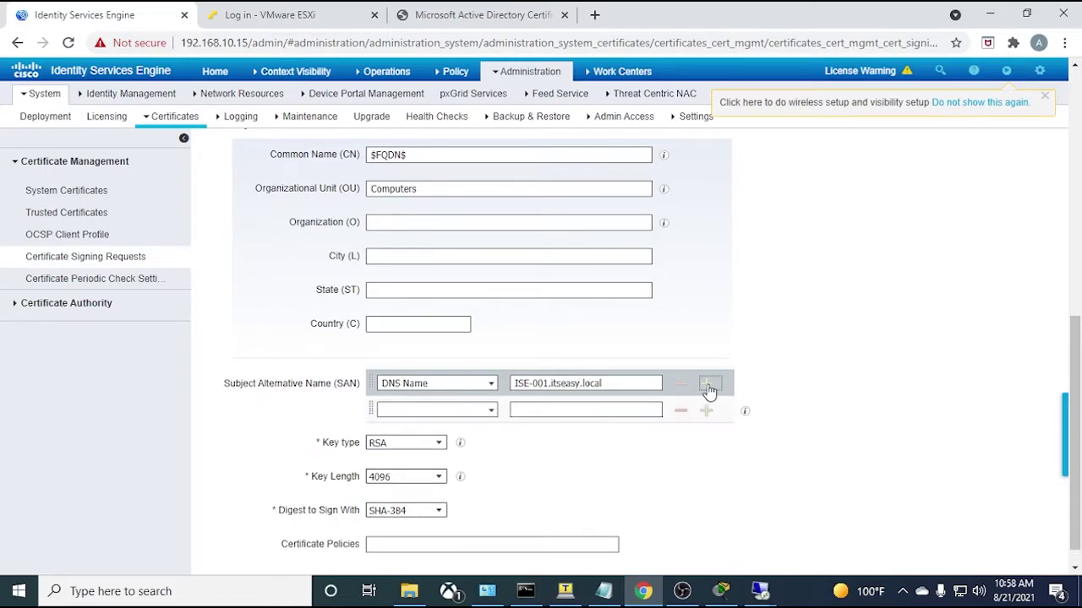
left_click(492, 411)
left_click(398, 425)
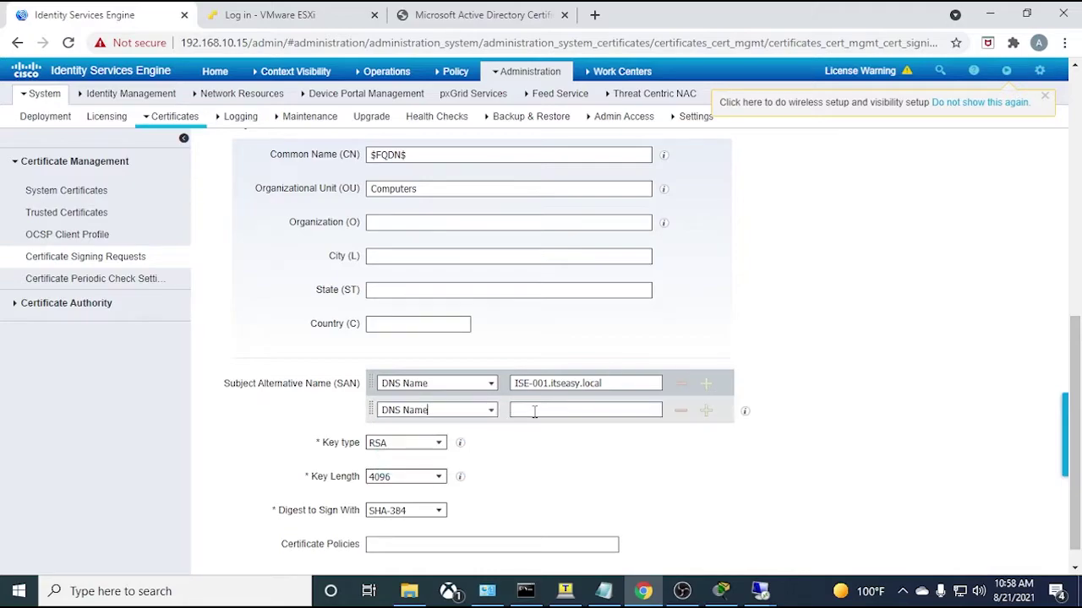
left_click(534, 411)
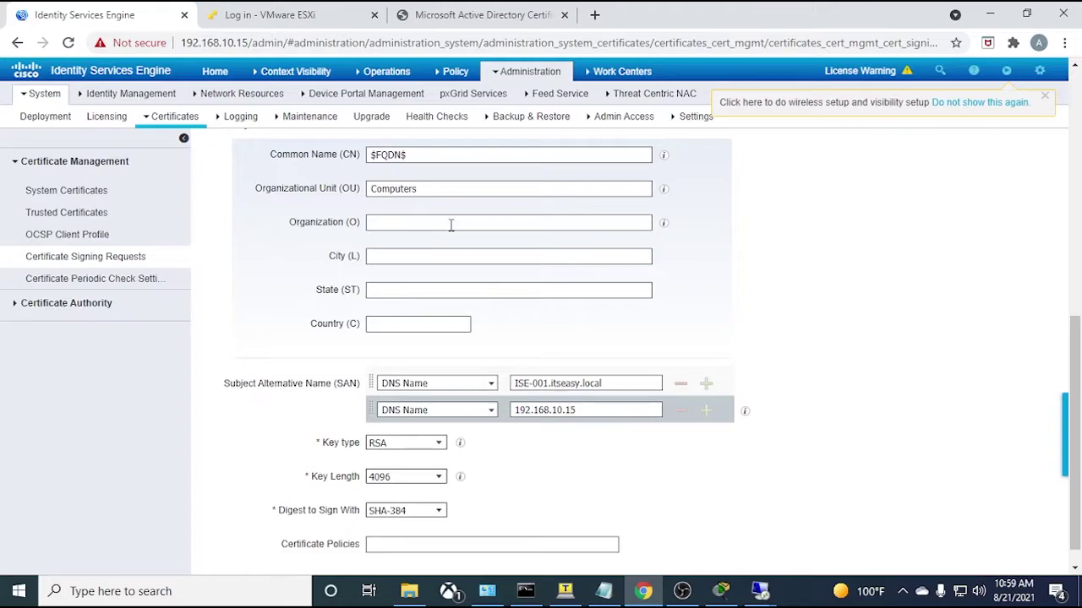
- Add a third SAN of type IP Address with value 192.168.10.15
left_click(706, 411)
left_click(492, 437)
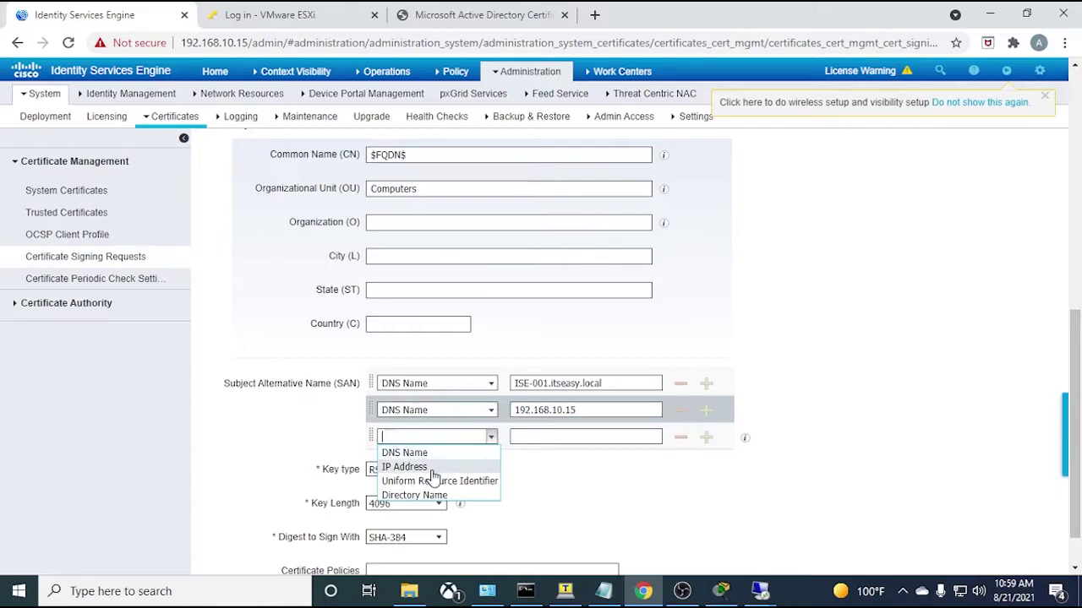
left_click(431, 467)
left_click(533, 439)
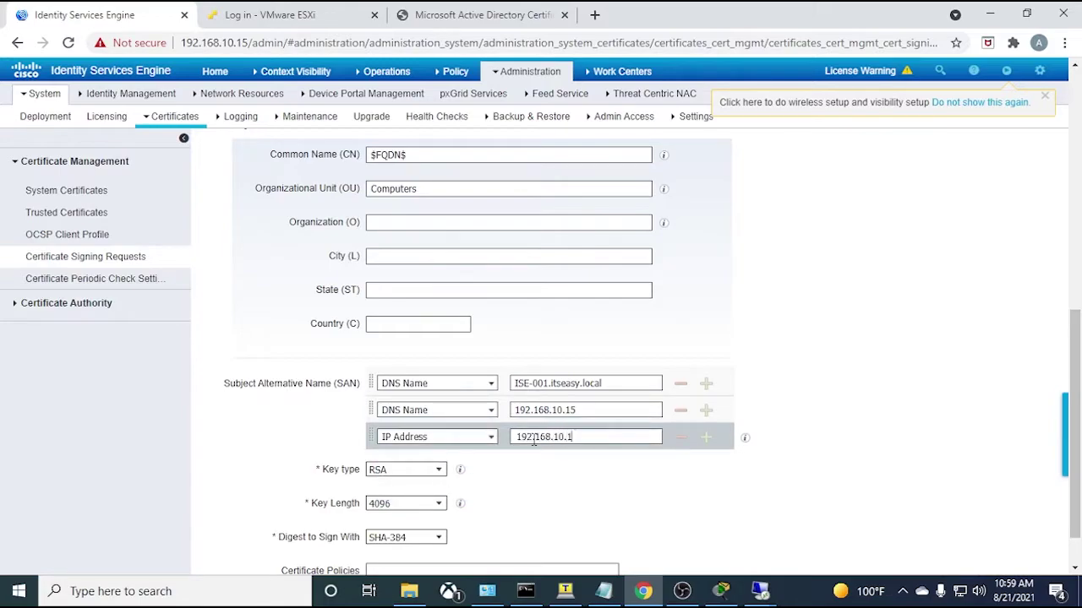
scroll(352, 411, "down", 2)
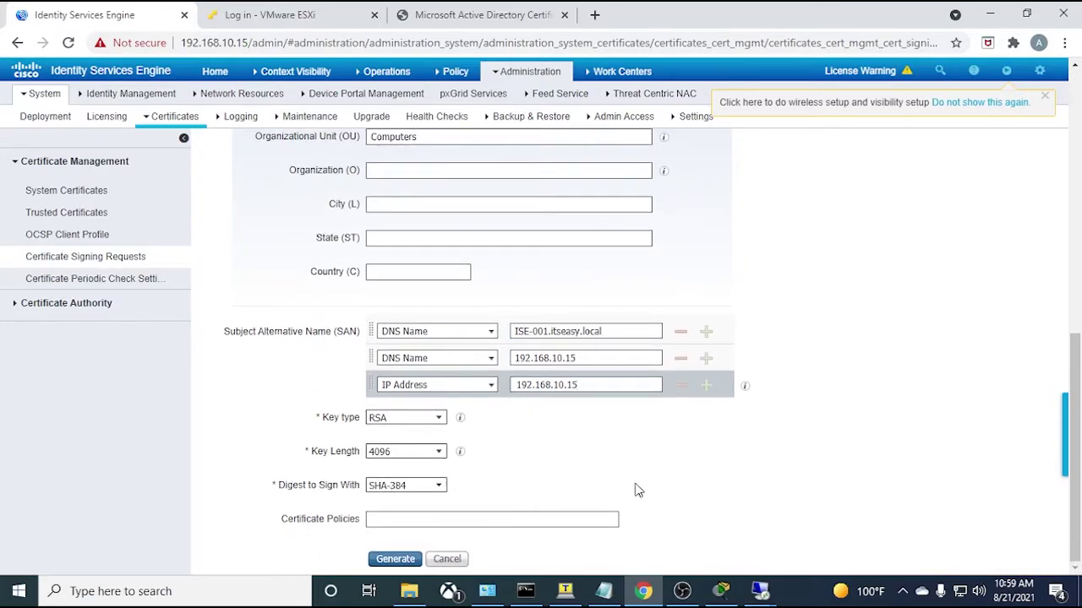
- Generate the ISE-001#Multi-Use CSR and export it as ISE001MultiUse (9).pem
left_click(404, 561)
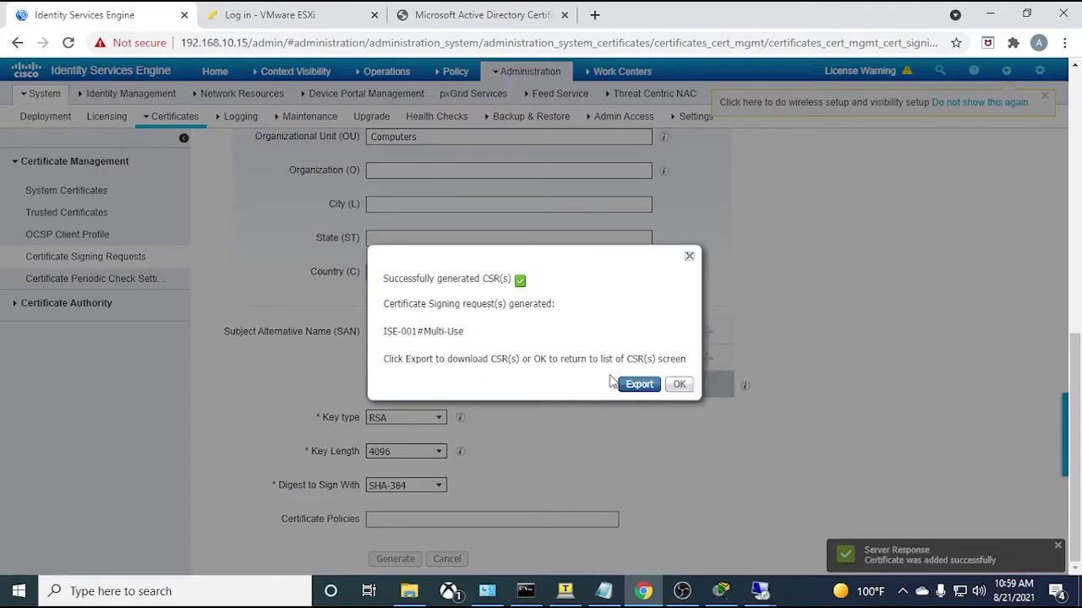
left_click(640, 386)
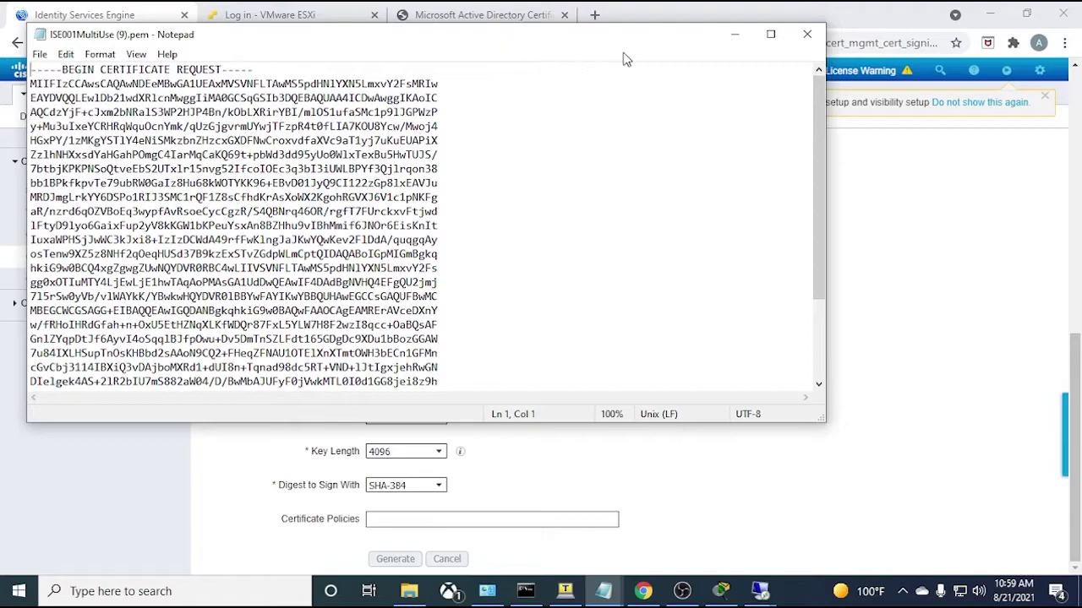
left_click(734, 34)
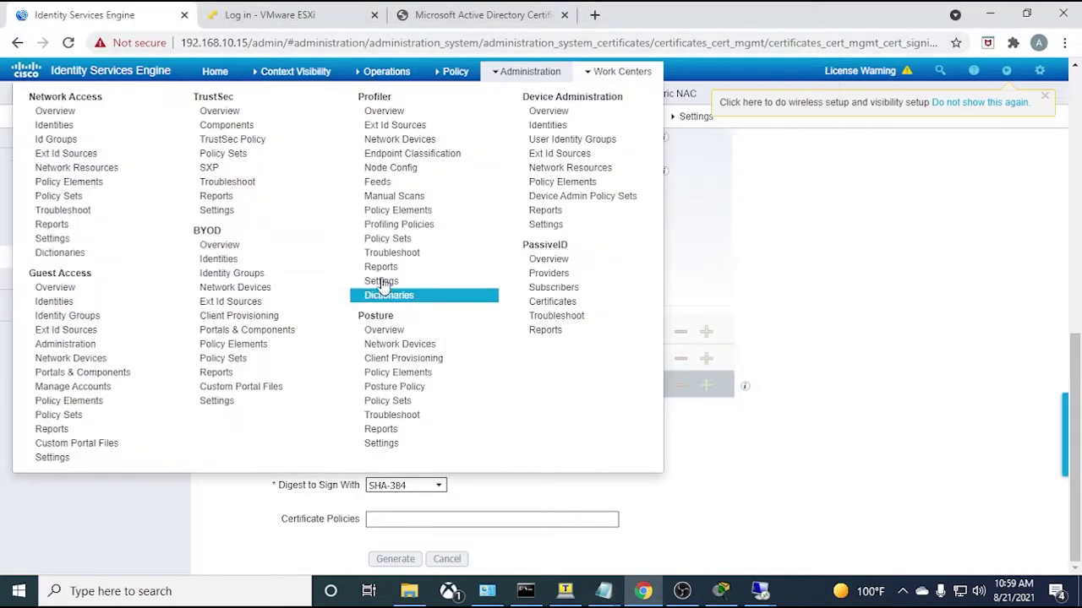
left_click(488, 12)
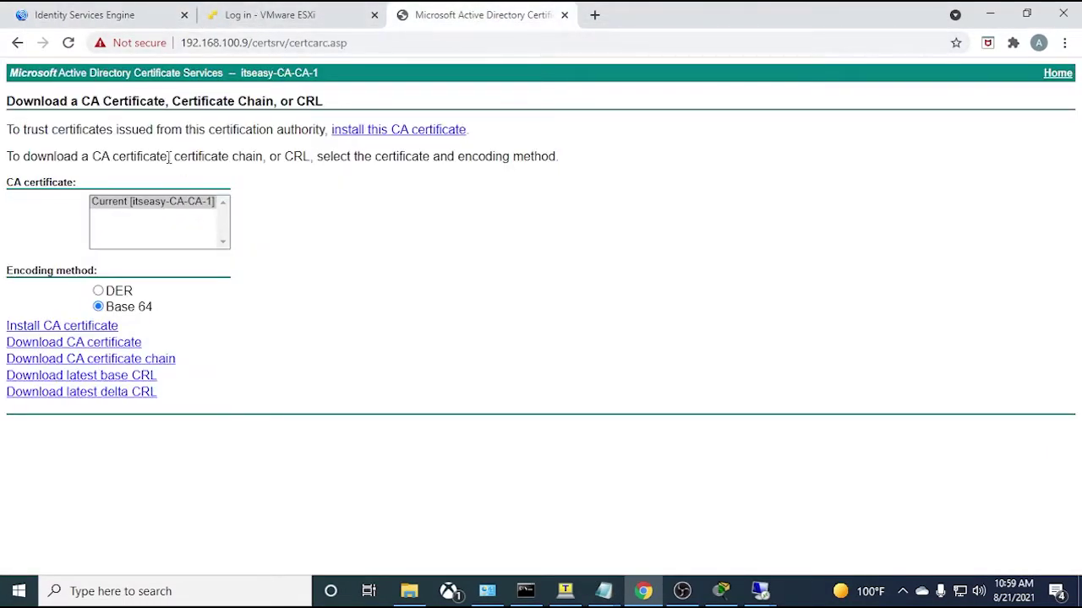
- Start an advanced certificate request and paste in the ISE001MultiUse (9).pem CSR text
left_click(17, 42)
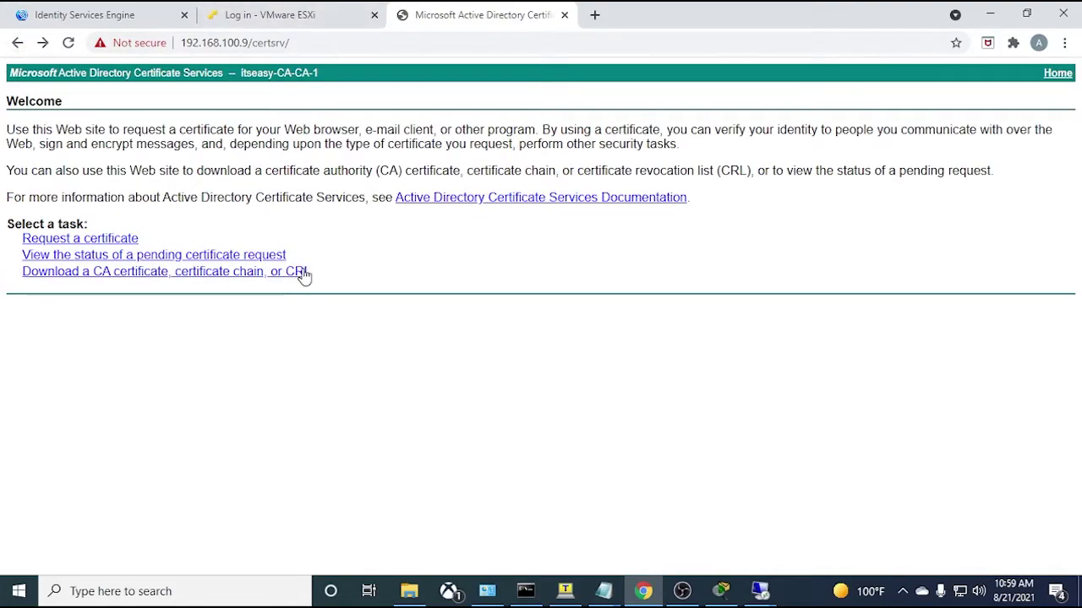
left_click(67, 241)
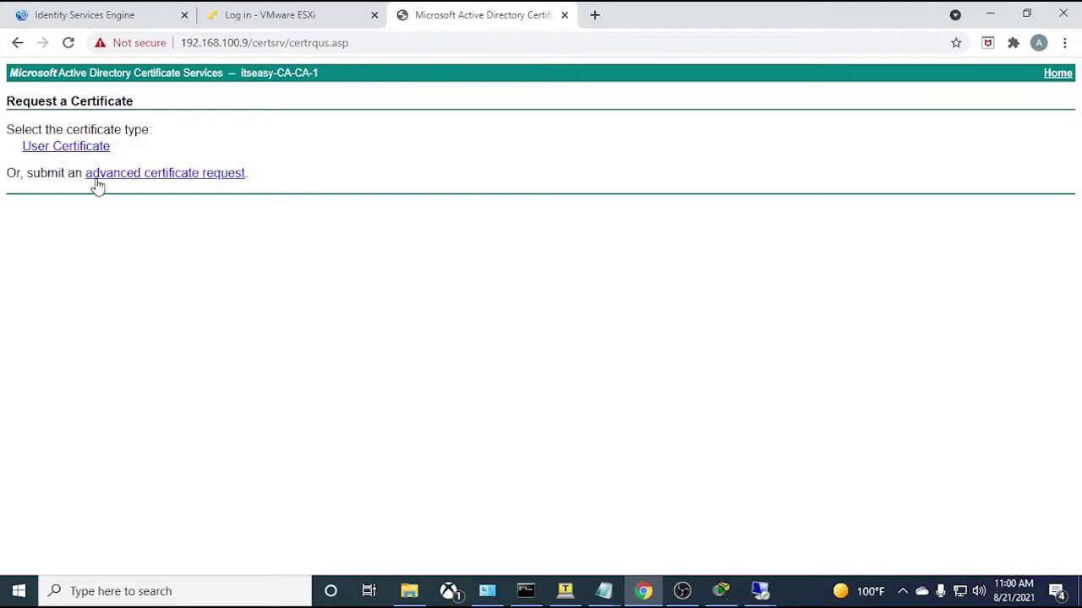
left_click(133, 174)
left_click(179, 210)
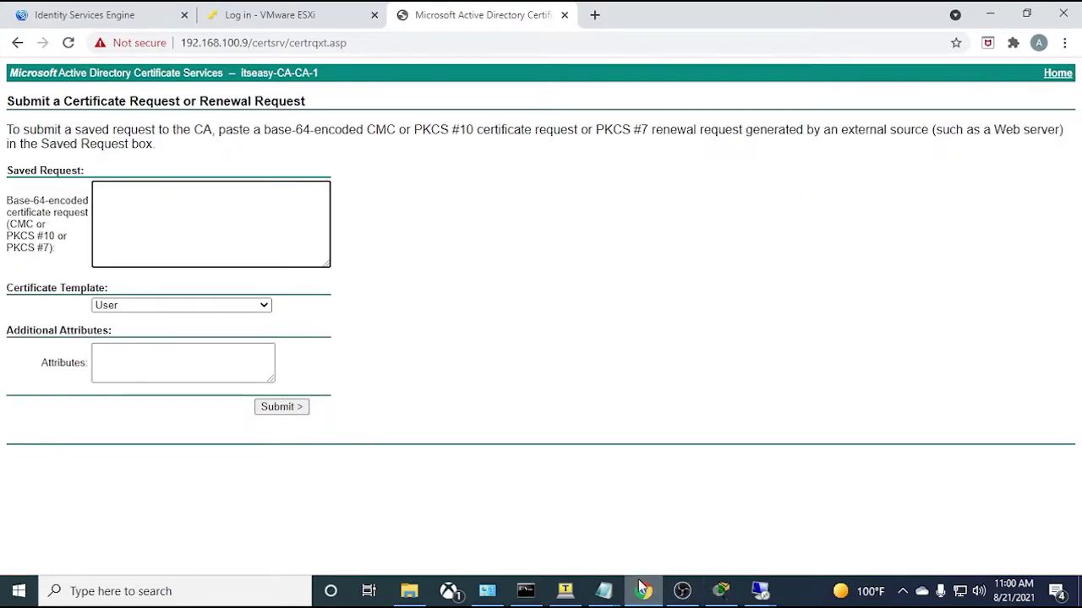
mouse_move(603, 591)
left_click(666, 522)
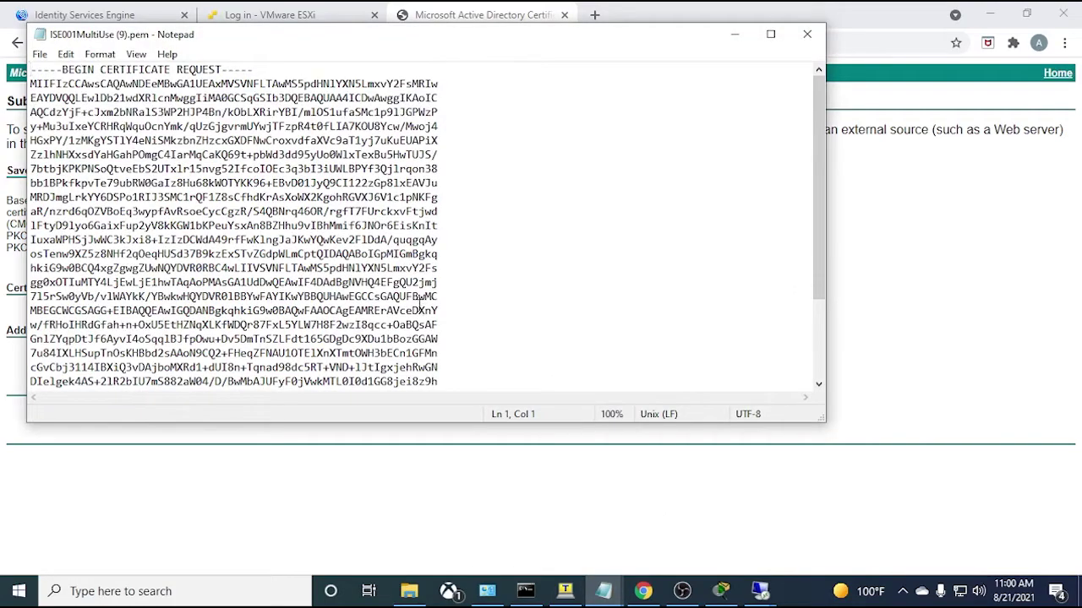
key("ctrl+a")
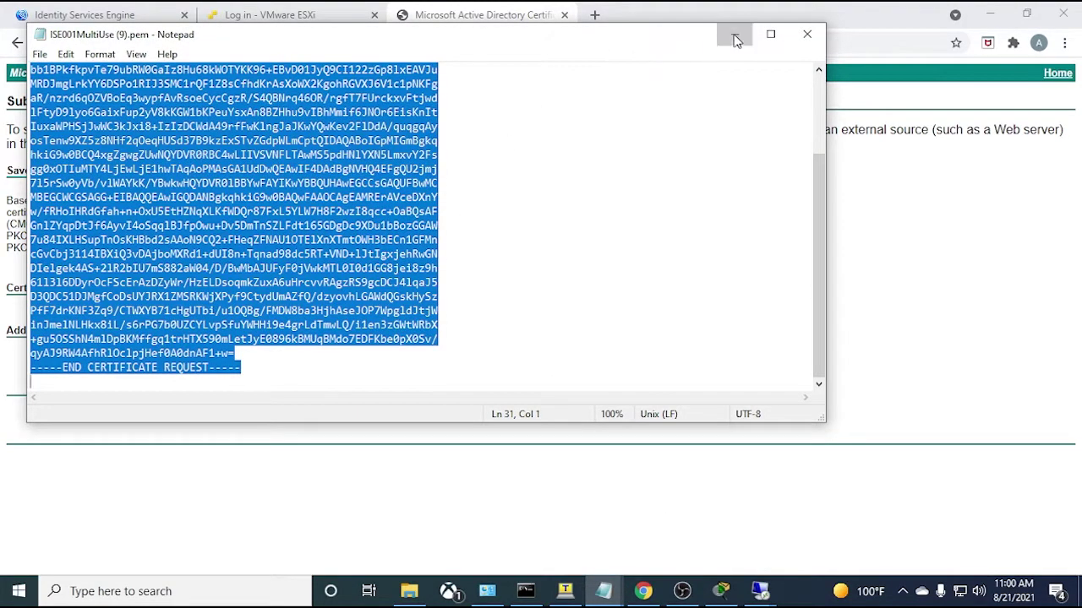
left_click(735, 35)
key("ctrl+v")
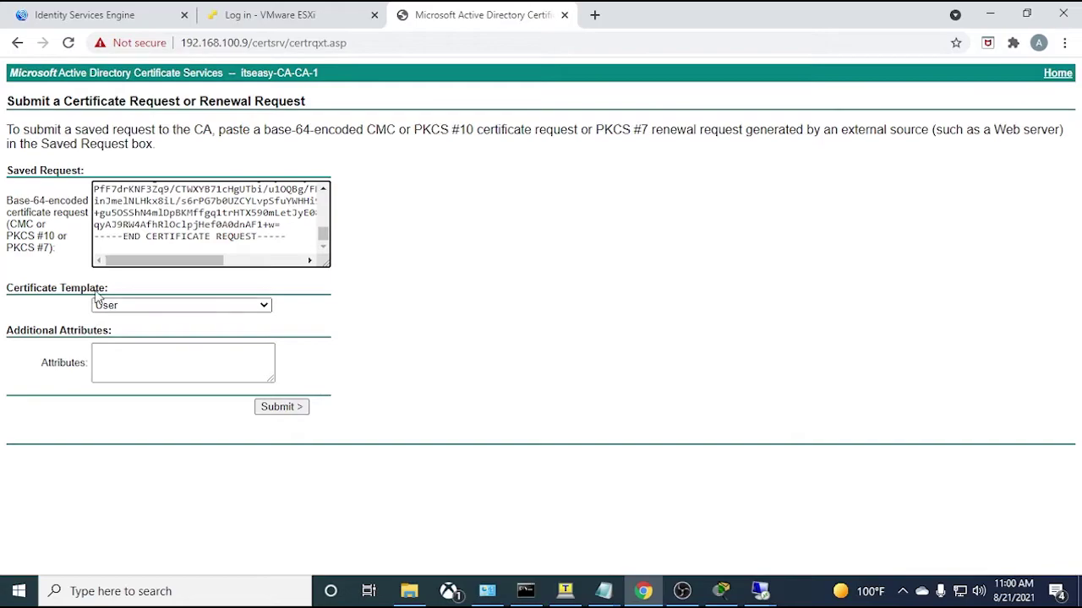
- Submit with the Web Server template and download the issued certificate as certnew (22).cer
left_click(155, 307)
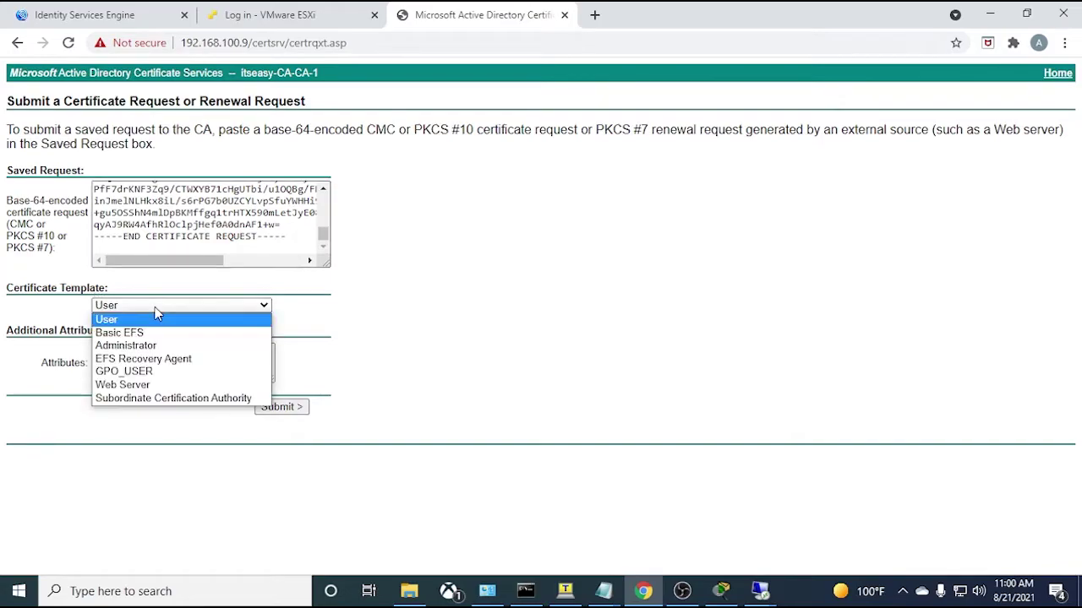
left_click(152, 384)
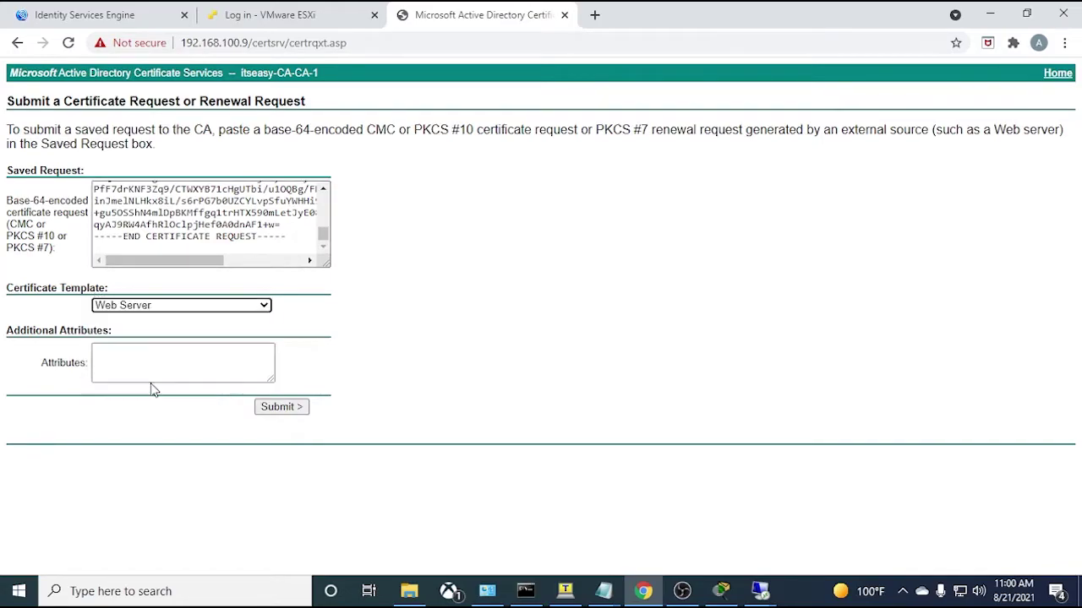
left_click(281, 408)
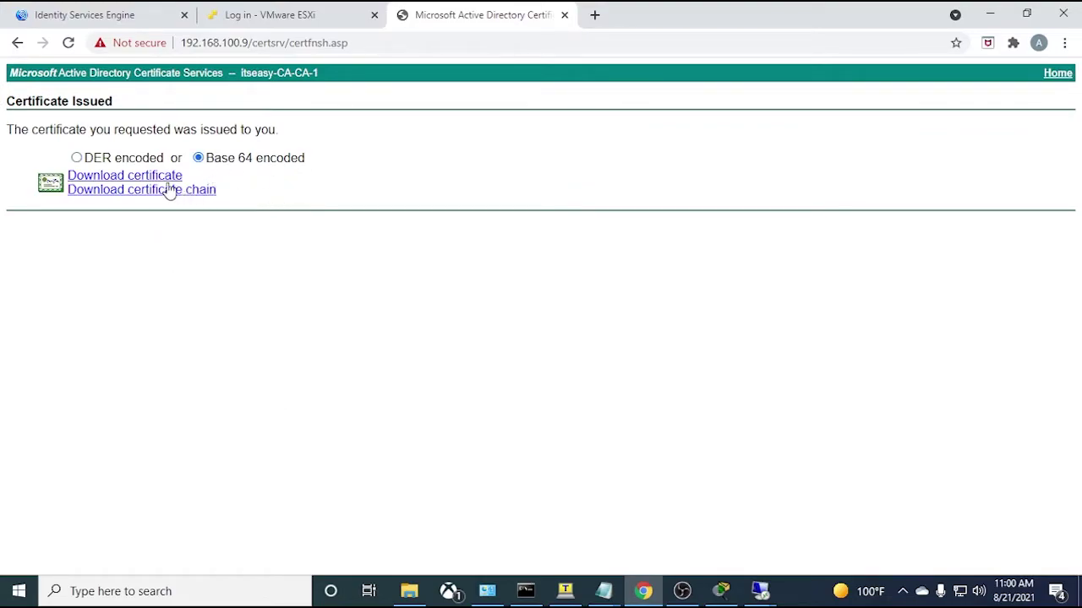
left_click(135, 180)
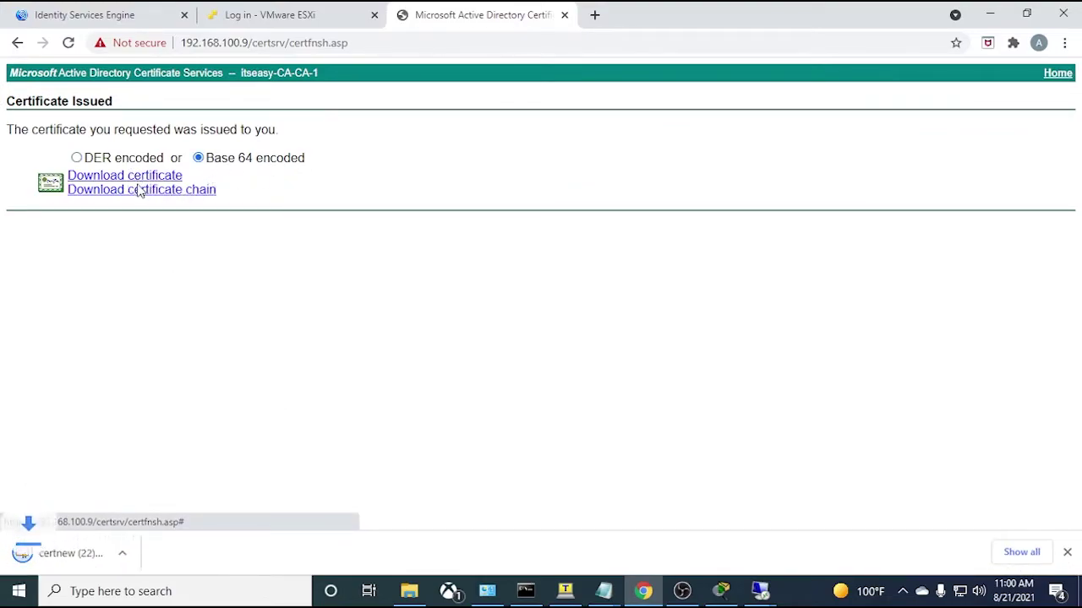
left_click(75, 555)
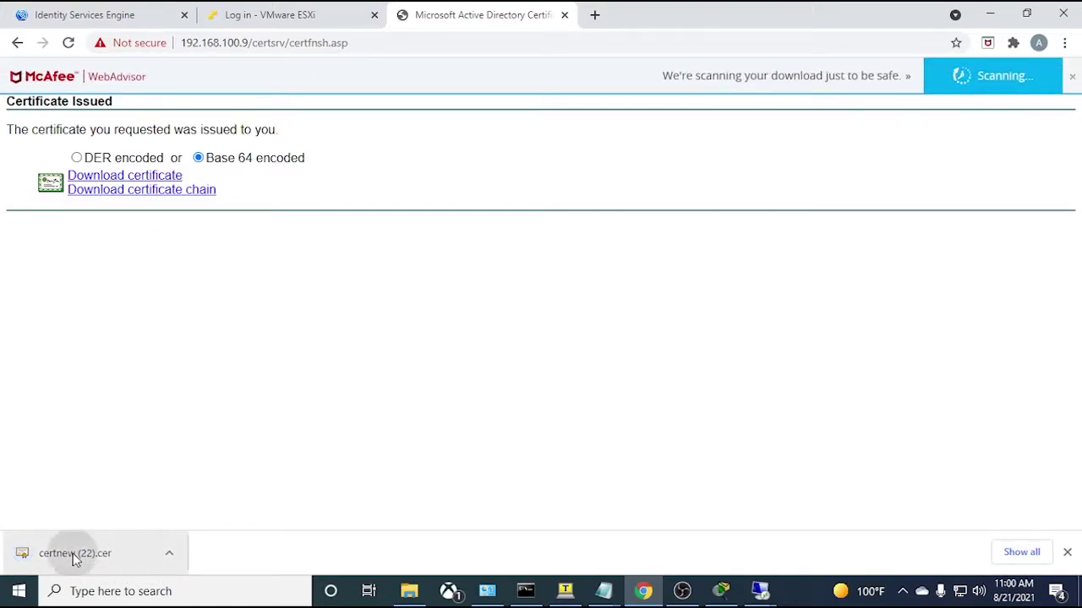
left_click(664, 313)
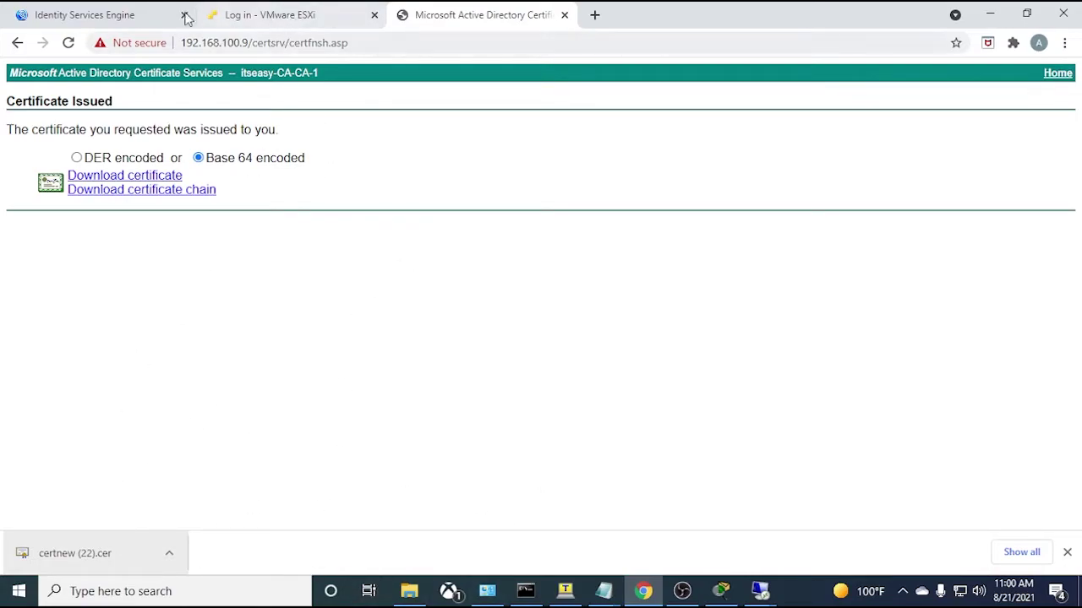
- Select the ISE-001#Multi-Use CSR, choose Bind Certificate, and attach certnew (22).cer
left_click(110, 15)
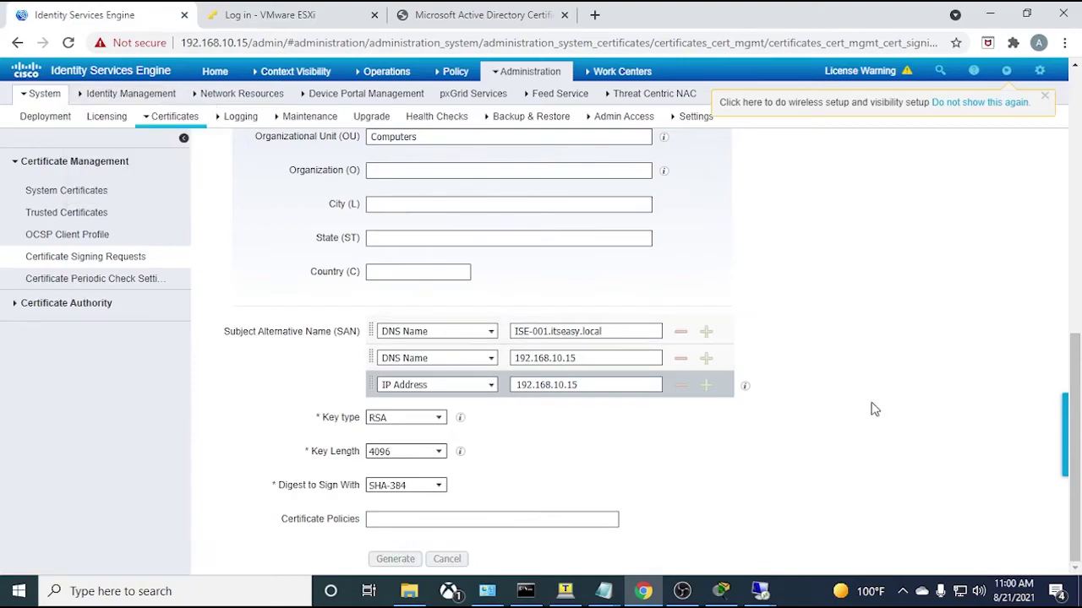
left_click(82, 262)
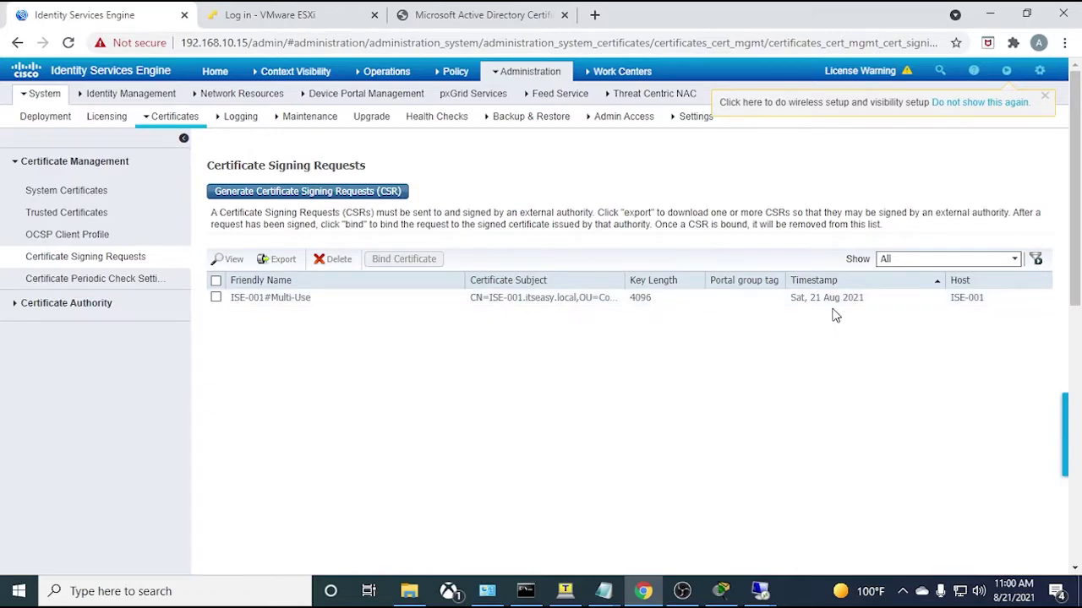
left_click(216, 298)
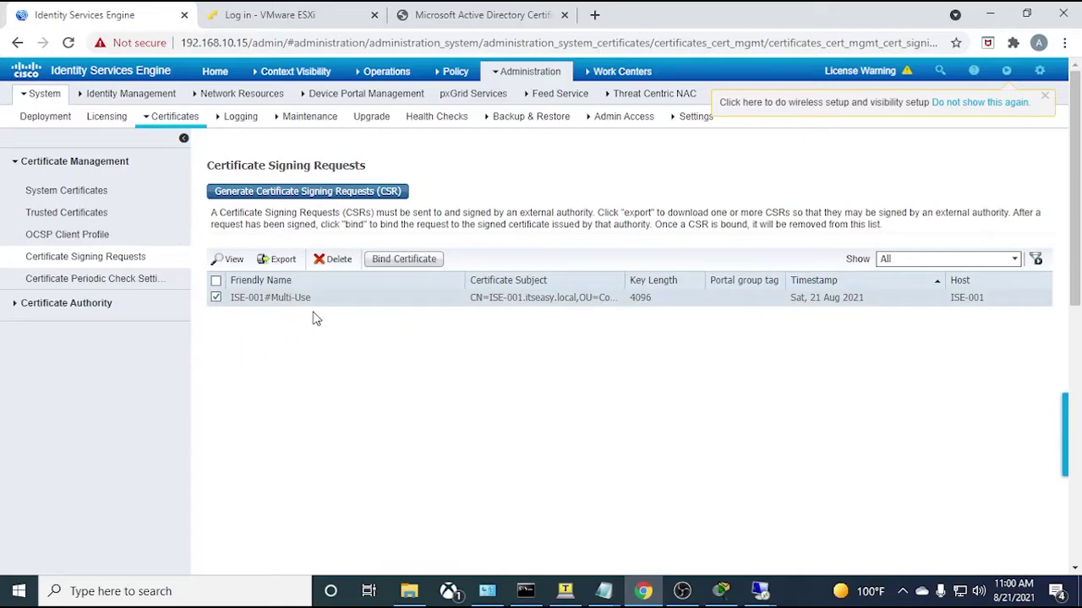
left_click(412, 260)
left_click(394, 204)
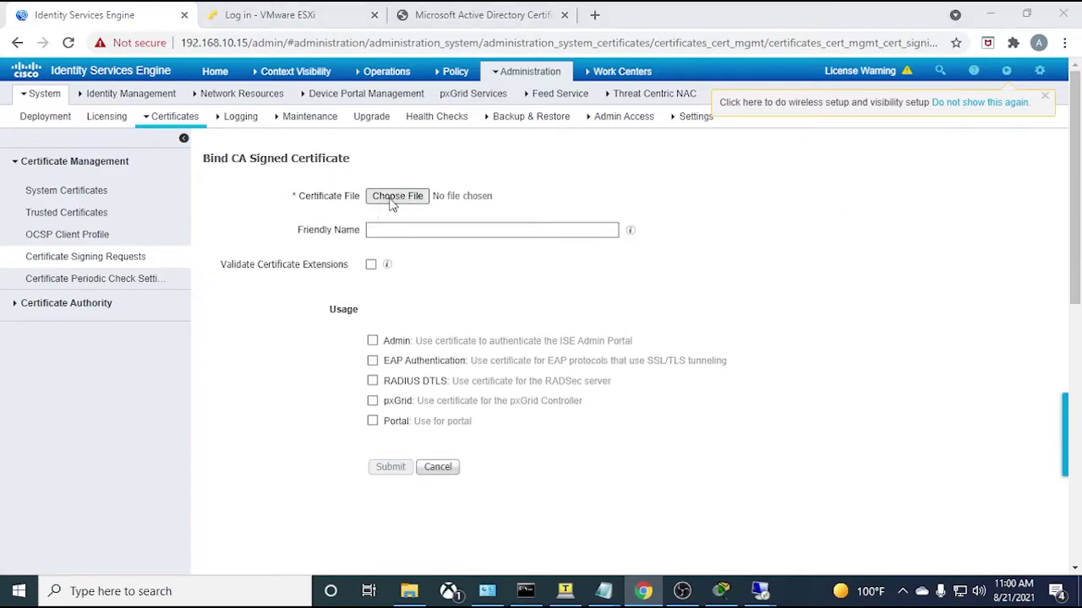
left_click(254, 139)
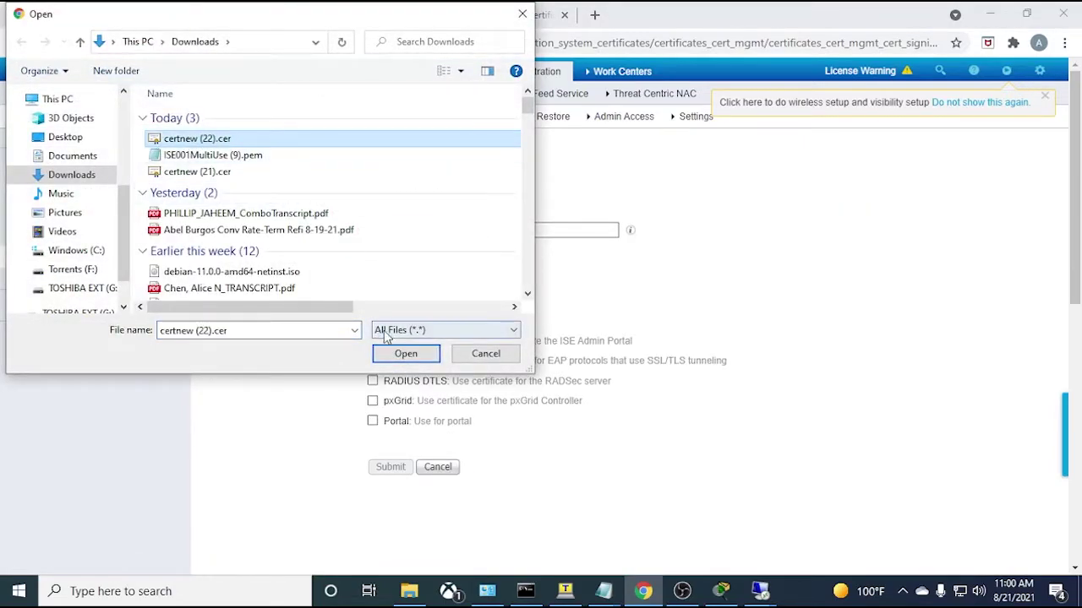
left_click(405, 353)
- Back on the bind form, re-select certnew (22).cer as the certificate file
left_click(474, 16)
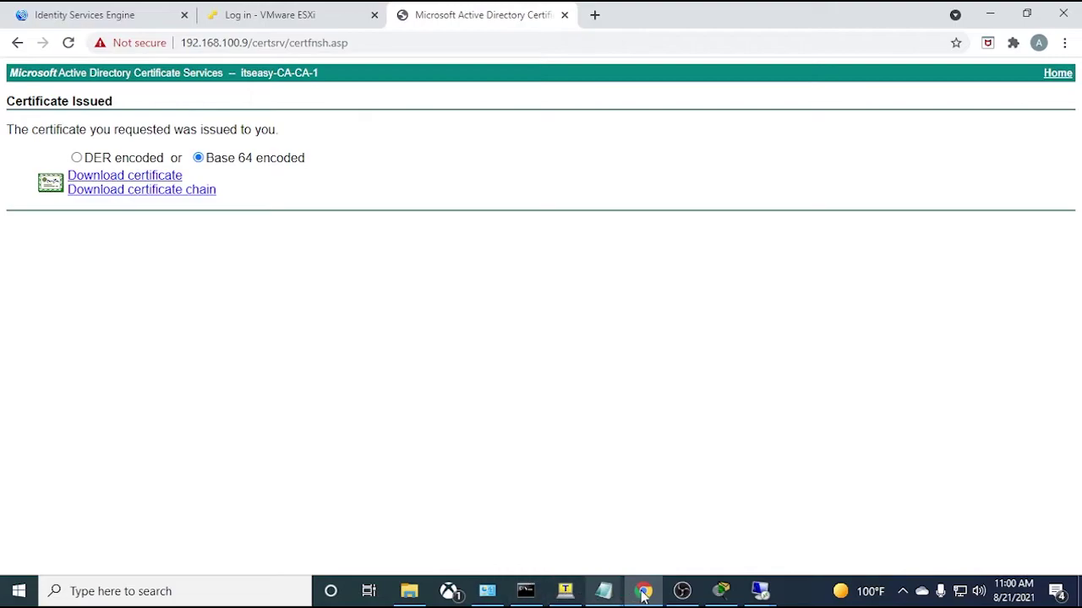
left_click(159, 14)
left_click(512, 206)
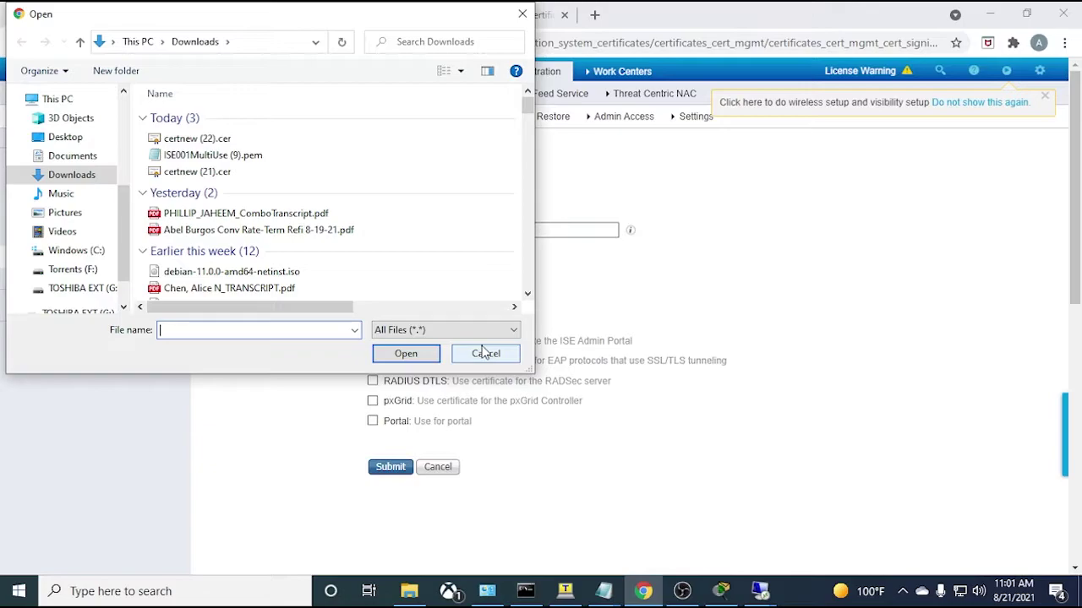
left_click(486, 353)
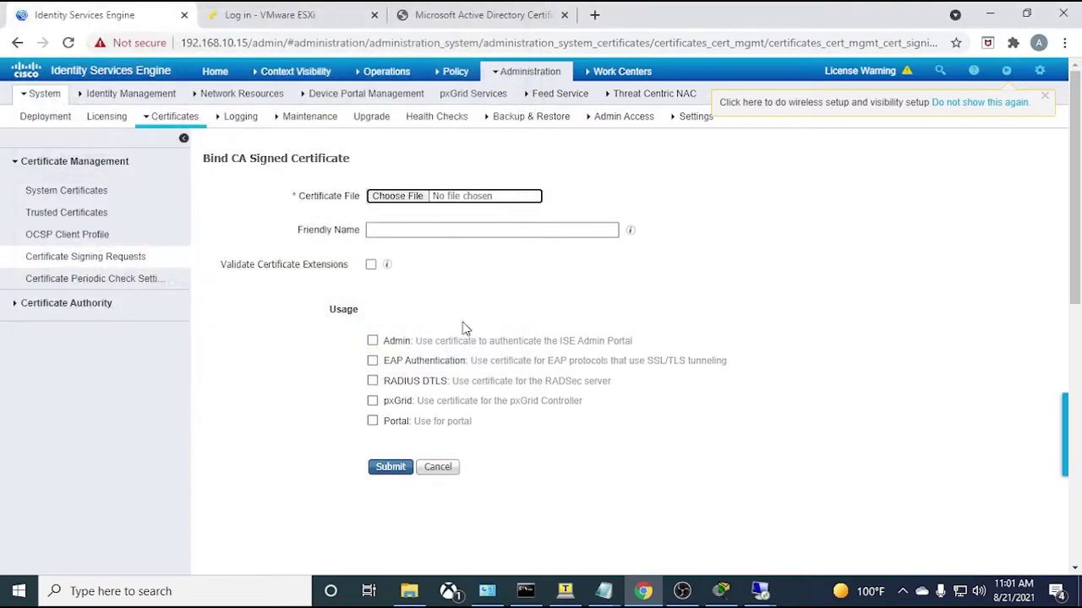
left_click(397, 196)
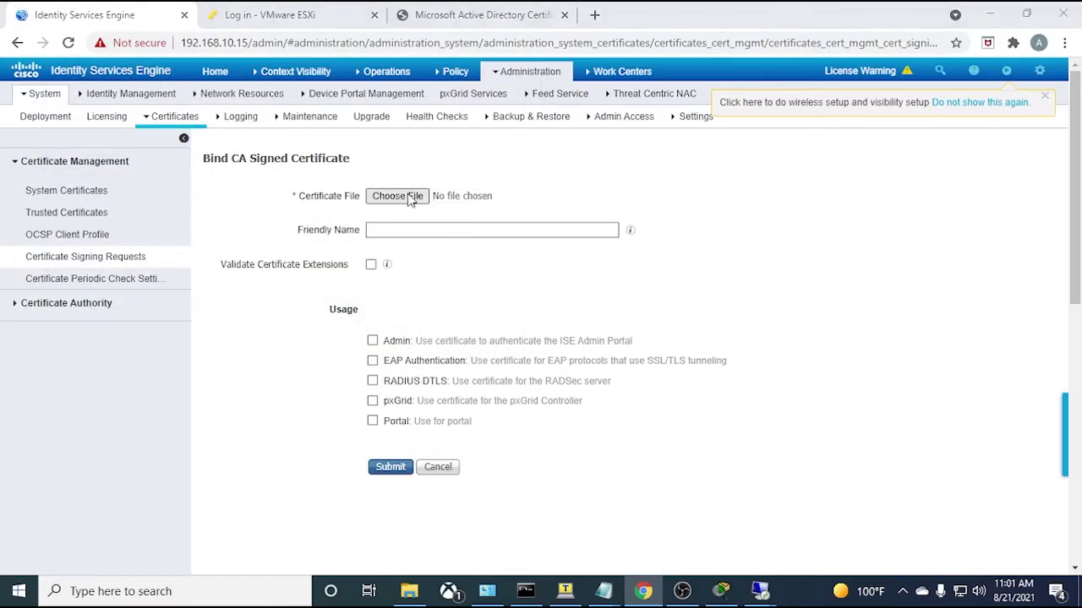
left_click(211, 141)
left_click(404, 354)
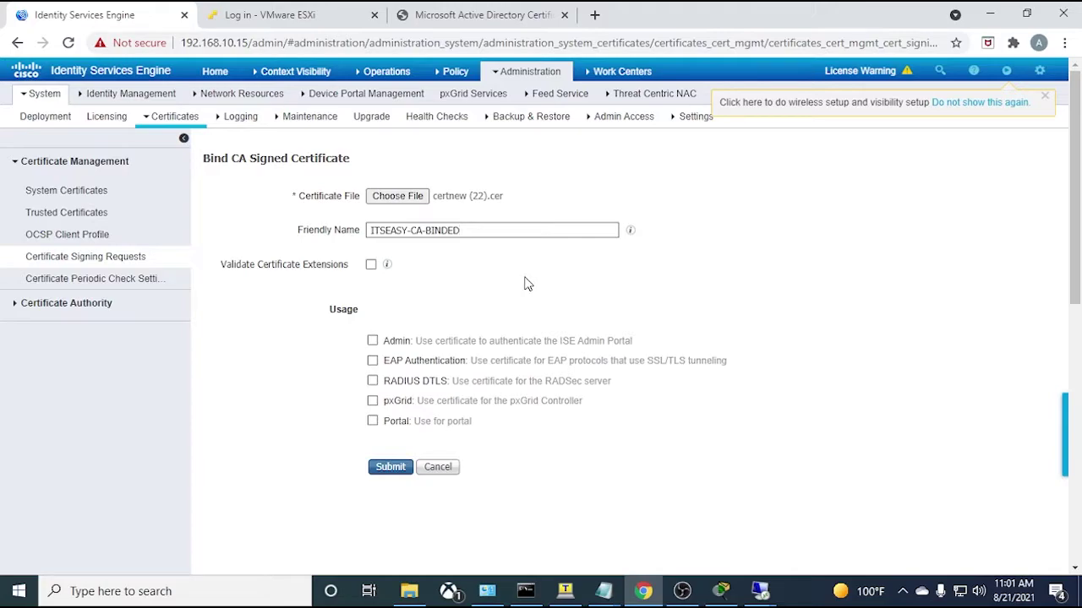
- Enable Admin, EAP Authentication and Portal usage with the Default Portal Certificate Group tag
left_click(374, 341)
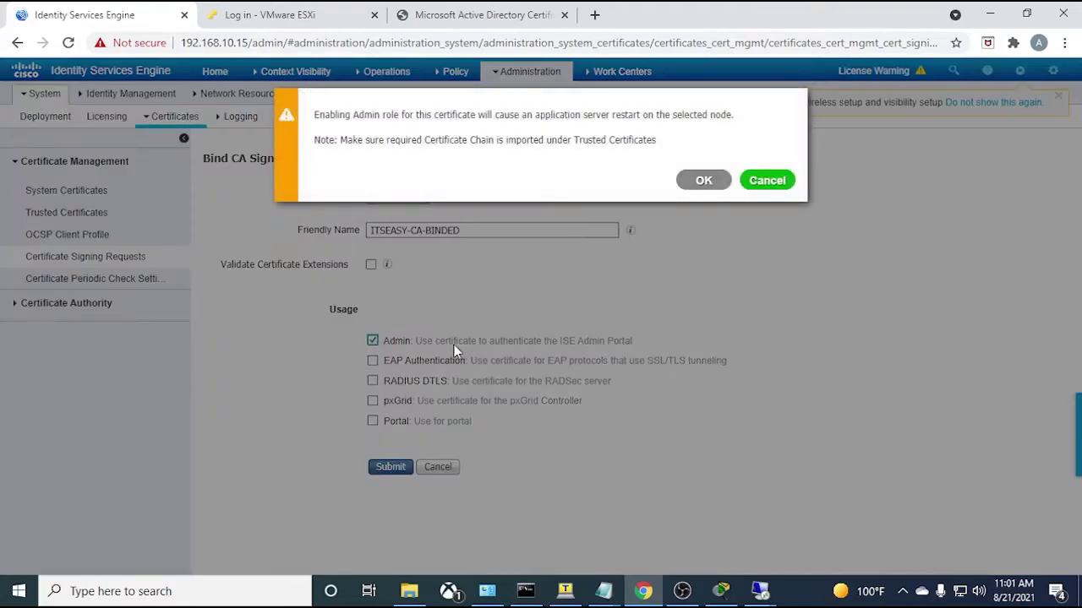
left_click(699, 181)
left_click(372, 361)
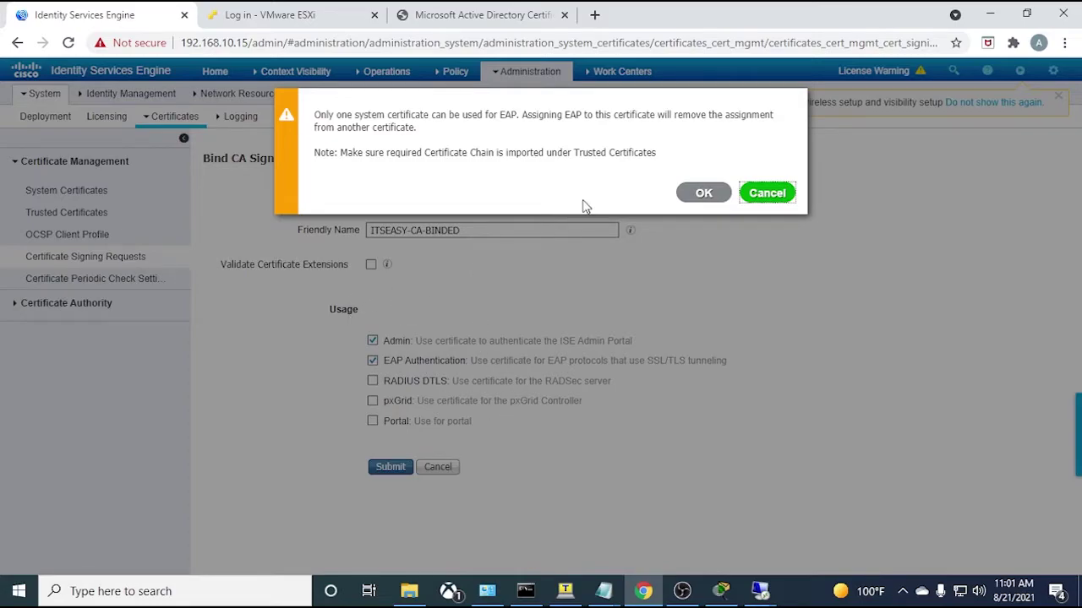
left_click(701, 194)
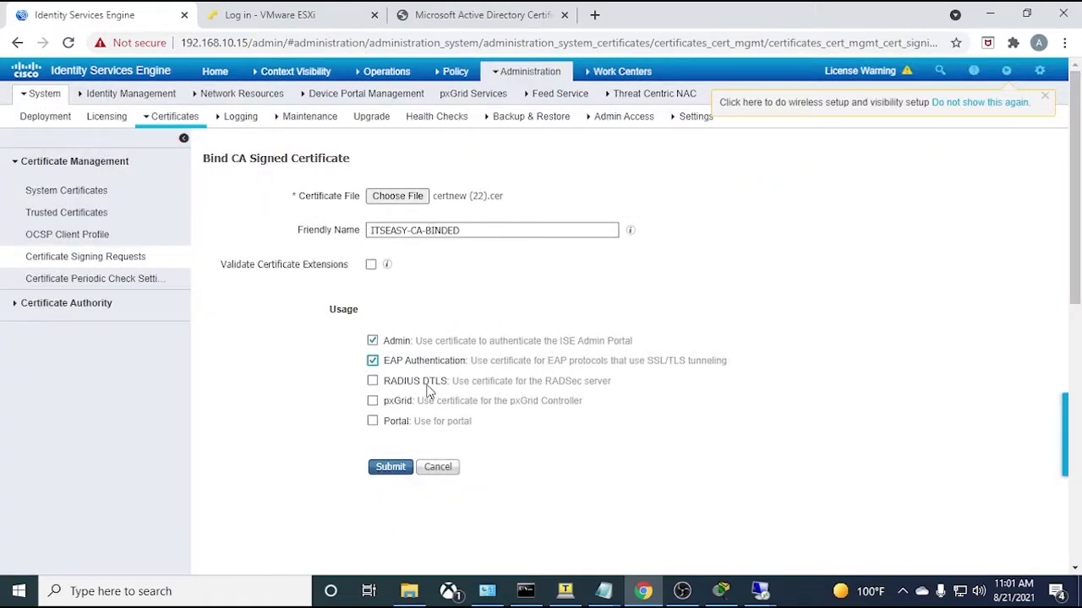
left_click(373, 421)
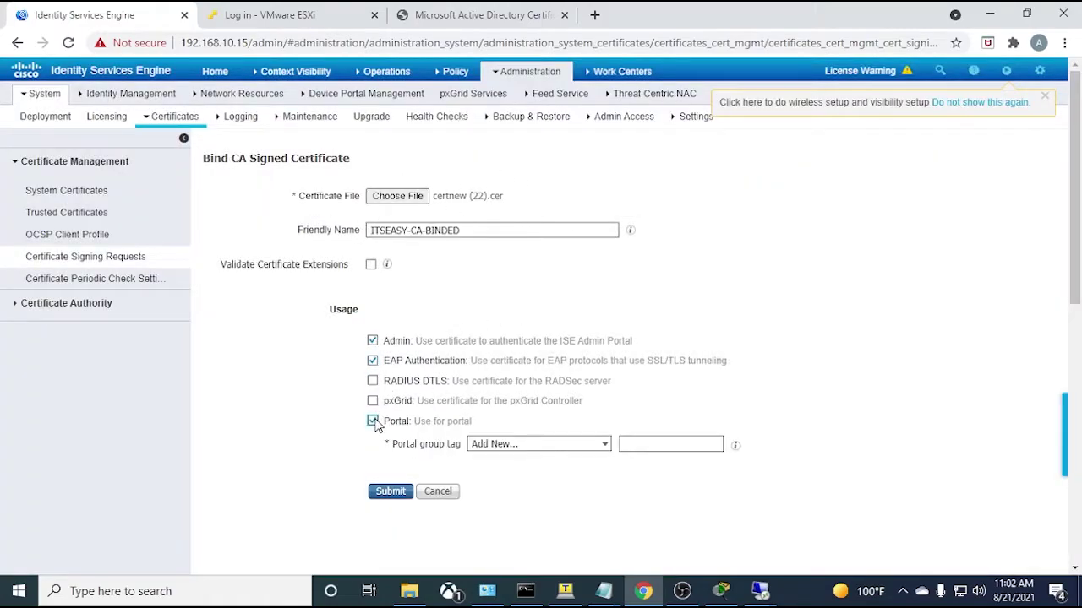
left_click(531, 444)
left_click(522, 474)
- Submit the binding, accepting the server restart and the portal-tag reassignment
scroll(310, 447, "down", 4)
scroll(530, 392, "up", 3)
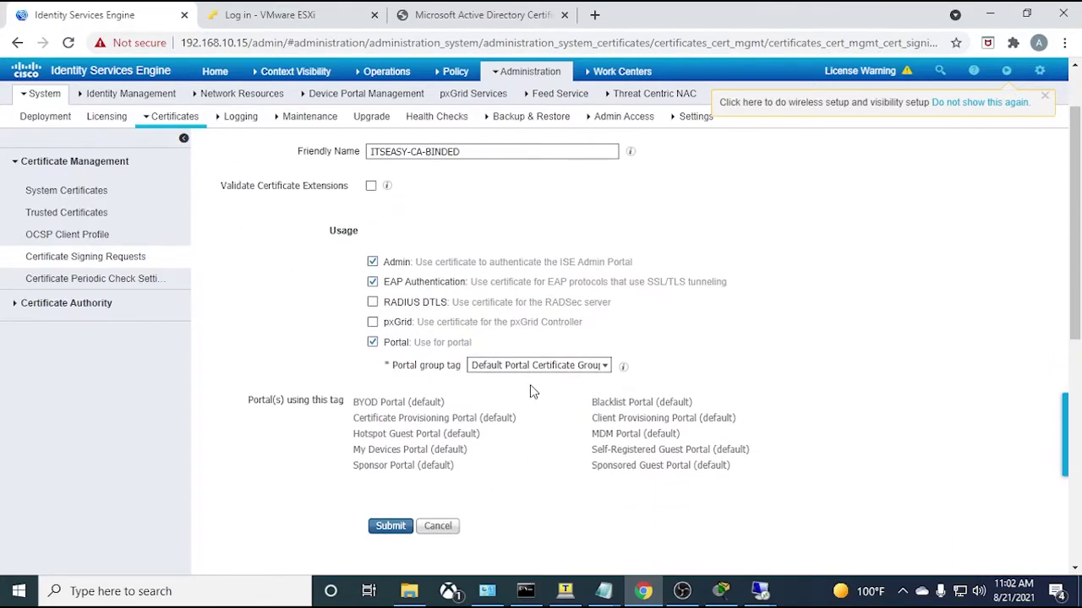
scroll(474, 422, "down", 1)
left_click(390, 448)
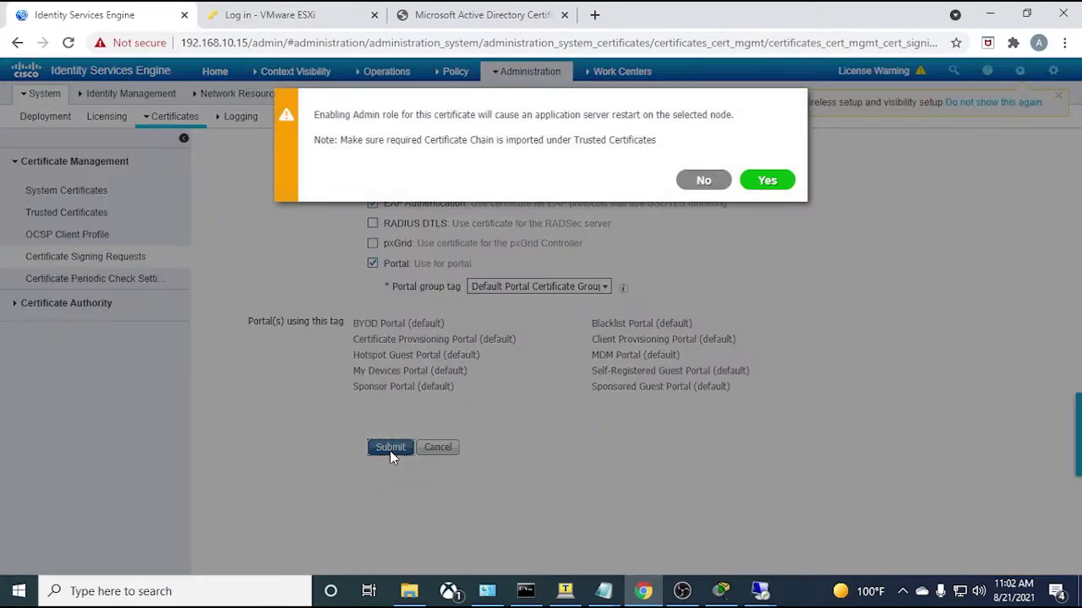
left_click(767, 180)
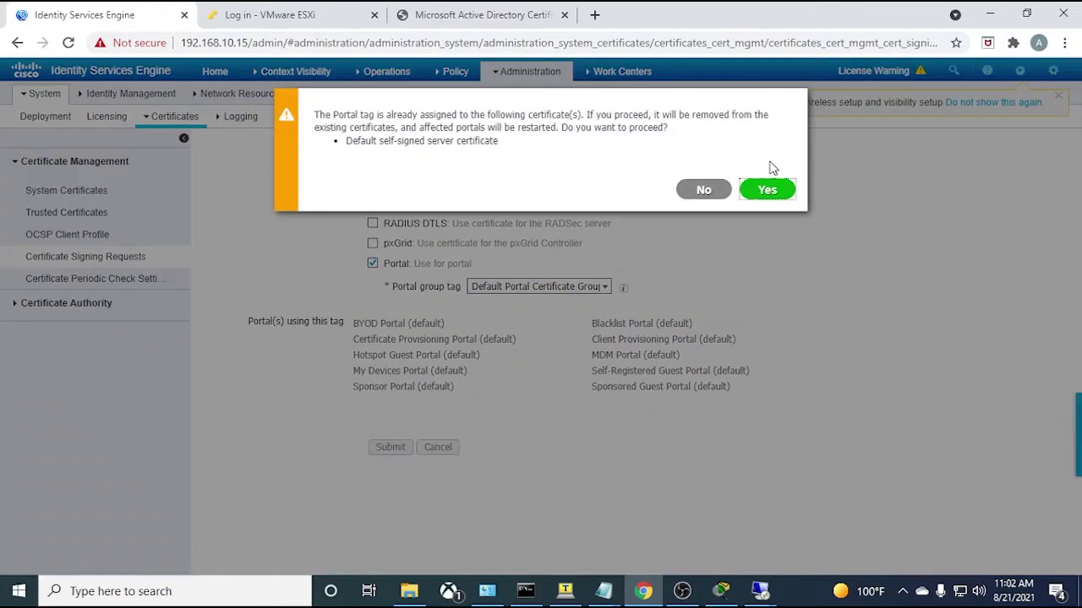
left_click(769, 190)
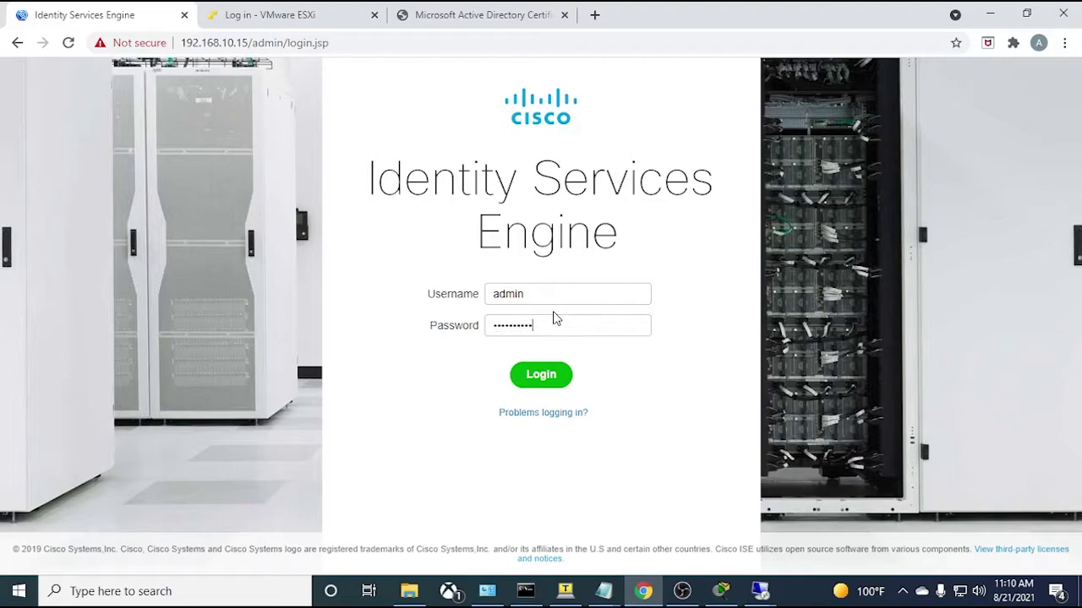
- Log back into ISE after the restart and accept the VM license warning
key("Return")
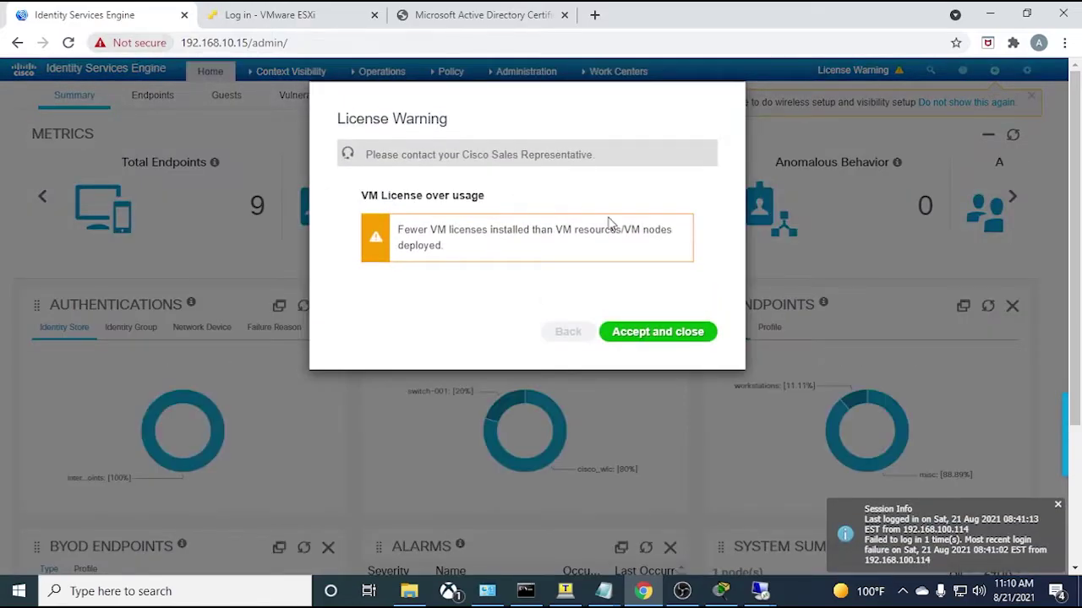
left_click(661, 335)
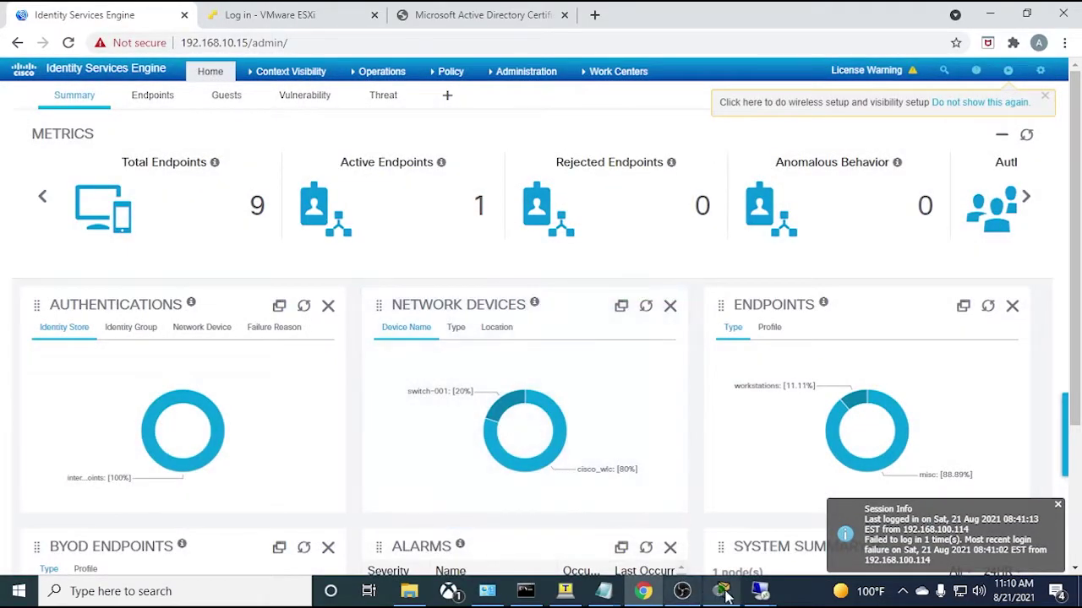
- Show the Packet Tracer topology: Laptop0, Multilayer Switch0, Server0 (AD, CA) and Server1 (ISE)
left_click(720, 591)
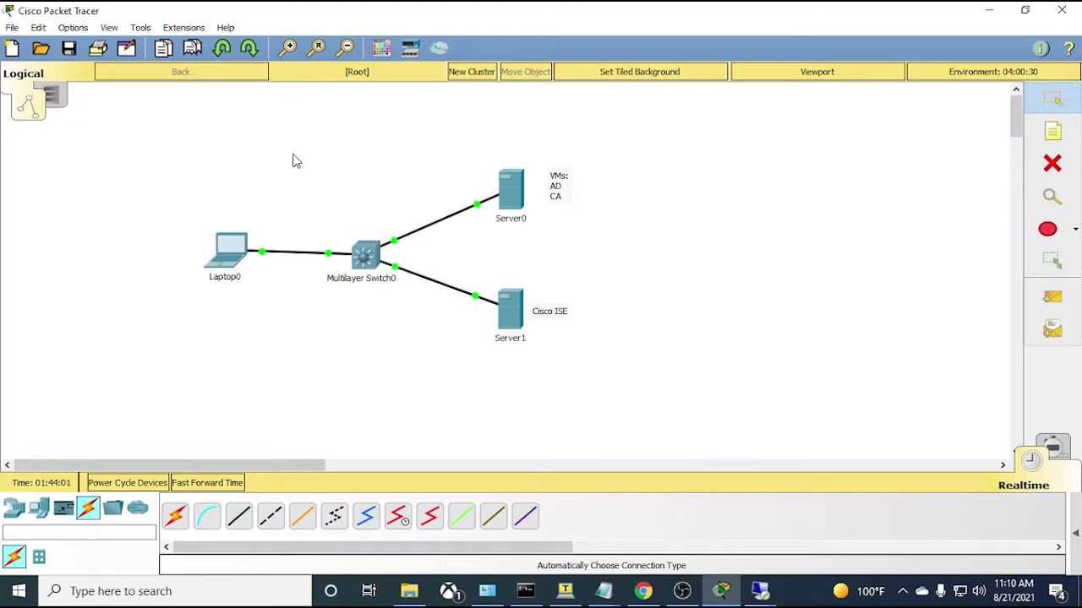
- Show ISE's System Certificates list and highlight Admin among ITSEASY-CA-BINDED's uses
left_click(643, 591)
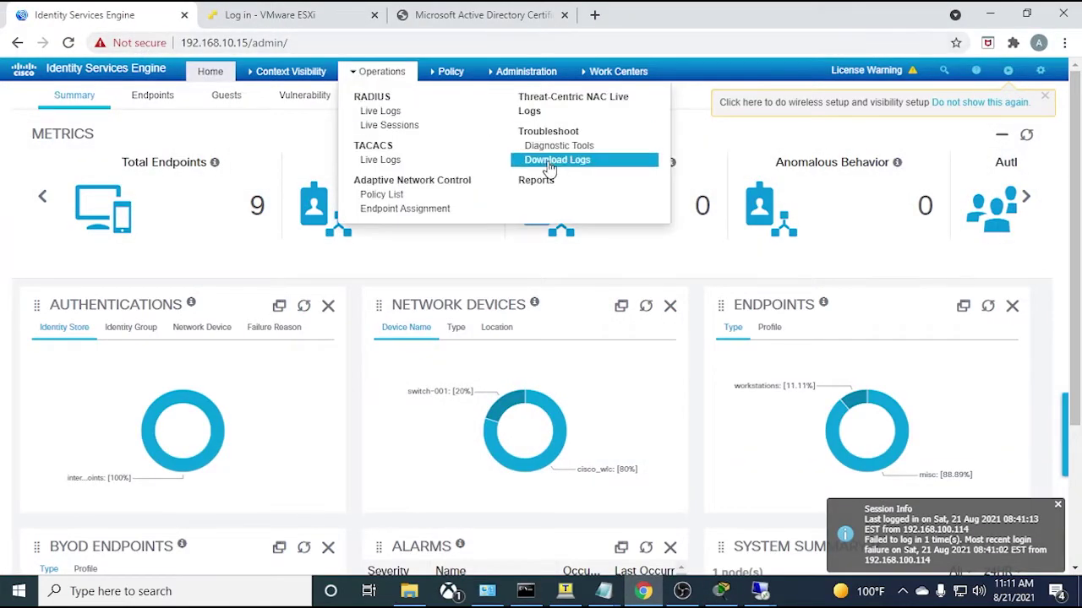
mouse_move(509, 75)
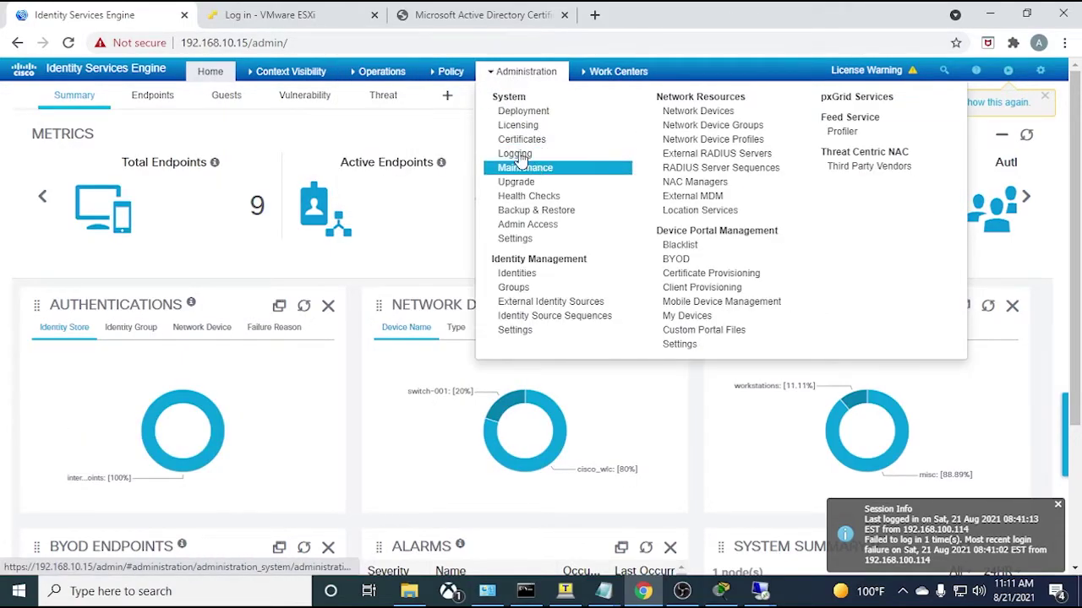
left_click(519, 141)
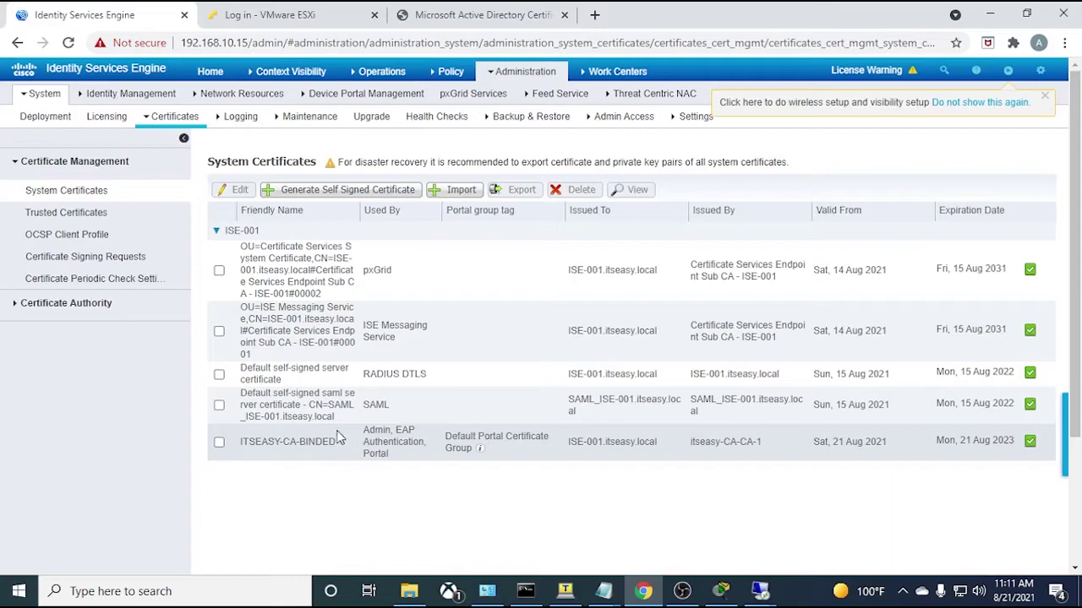
left_click_drag(390, 431, 361, 432)
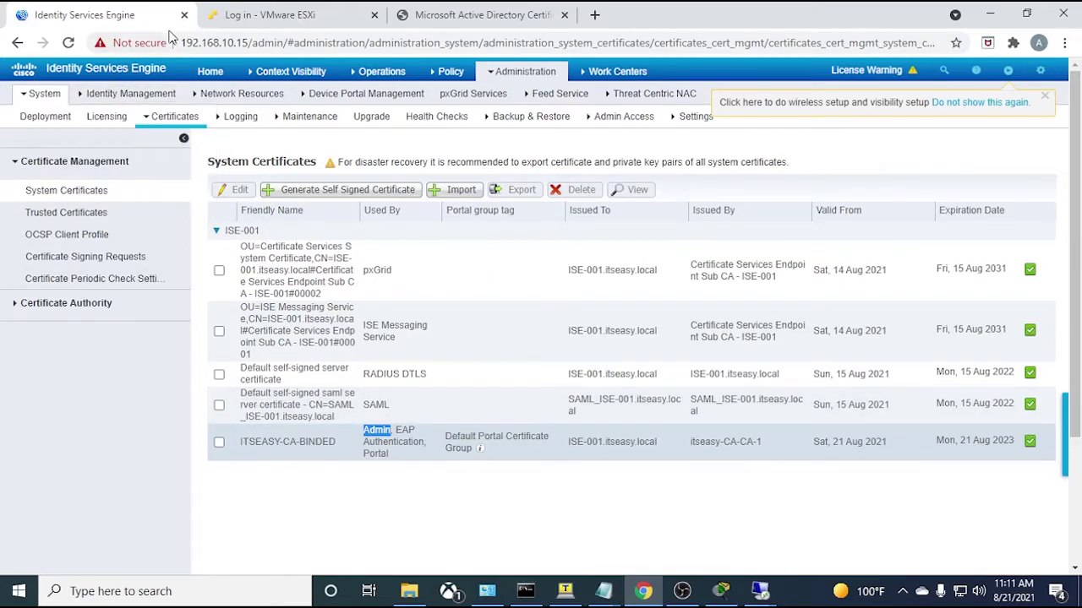
mouse_move(241, 93)
- Connect to wks-1 from the Remote Desktop recent hosts and sign in with the domain user's password
right_click(763, 596)
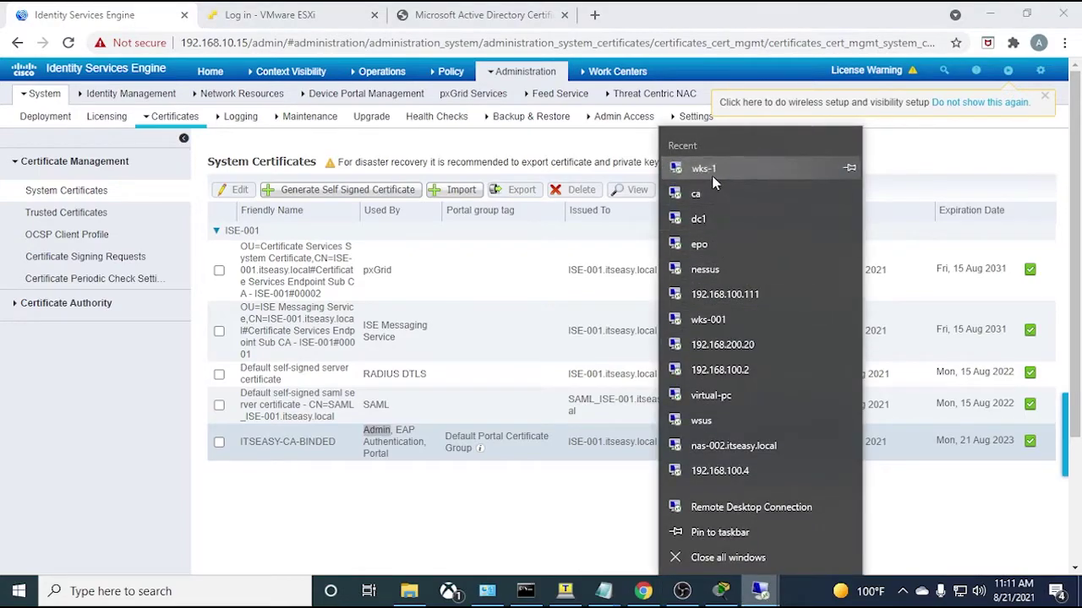
left_click(714, 169)
type("••••••")
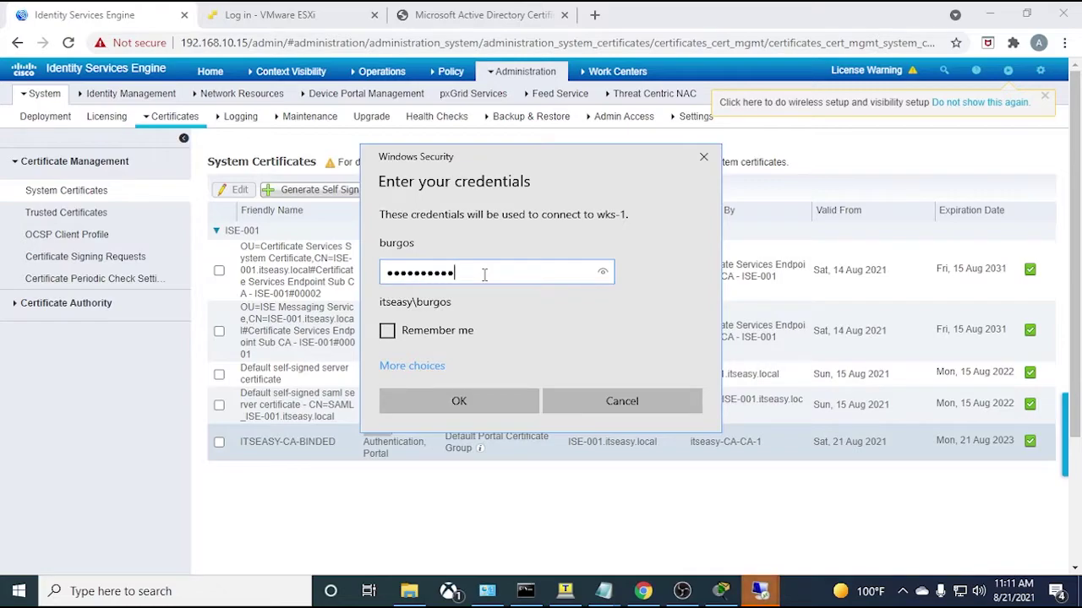
key("Return")
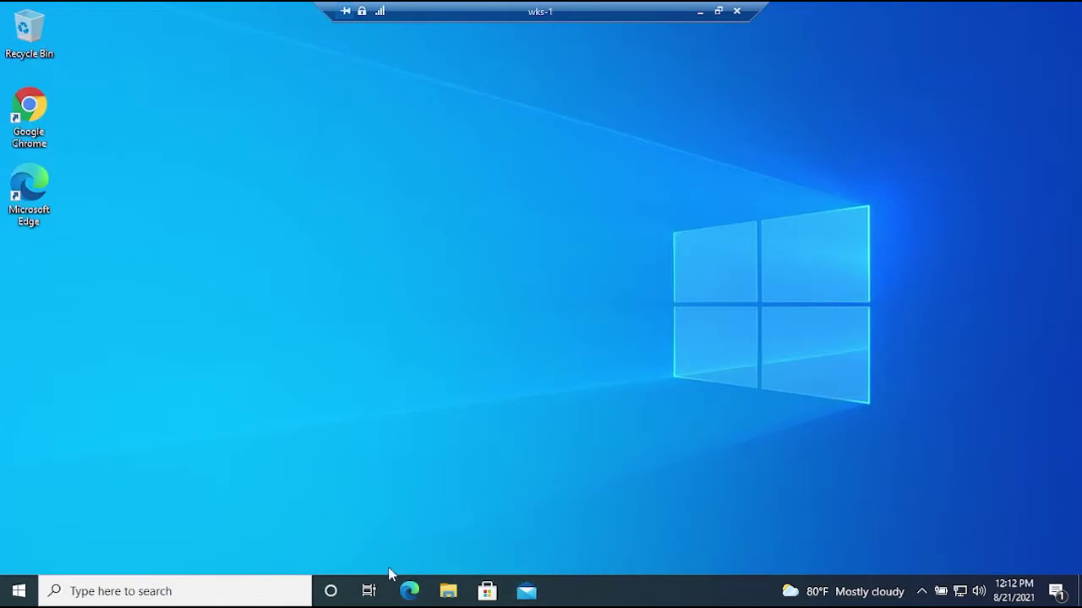
- Launch Chrome on wks-1, load the ISE login page at 192.168.10.15, and start a Windows search
left_click(29, 110)
key("Return")
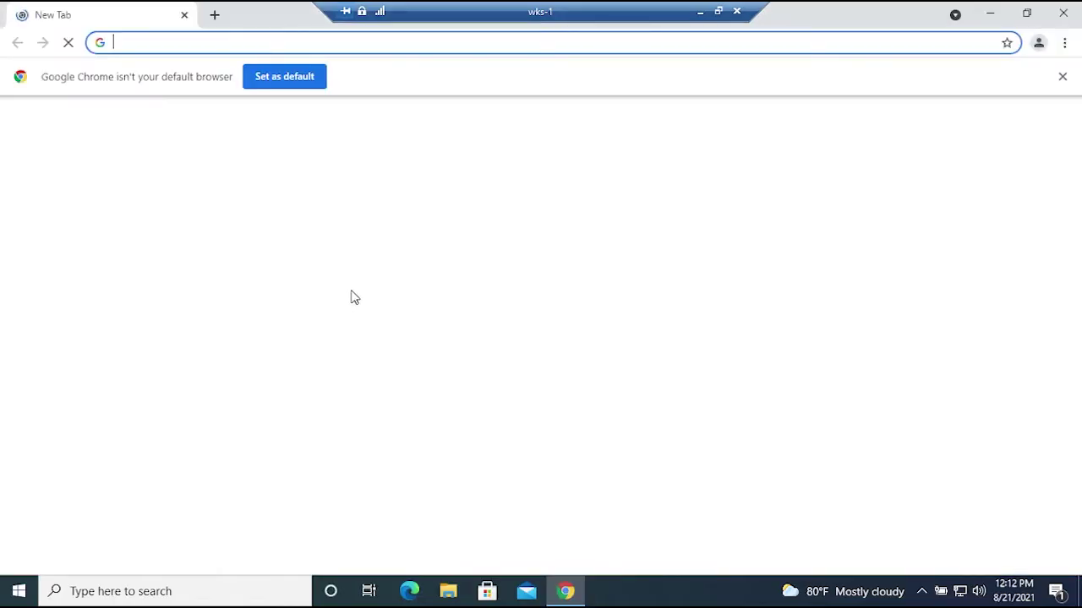
type("192")
key("Right")
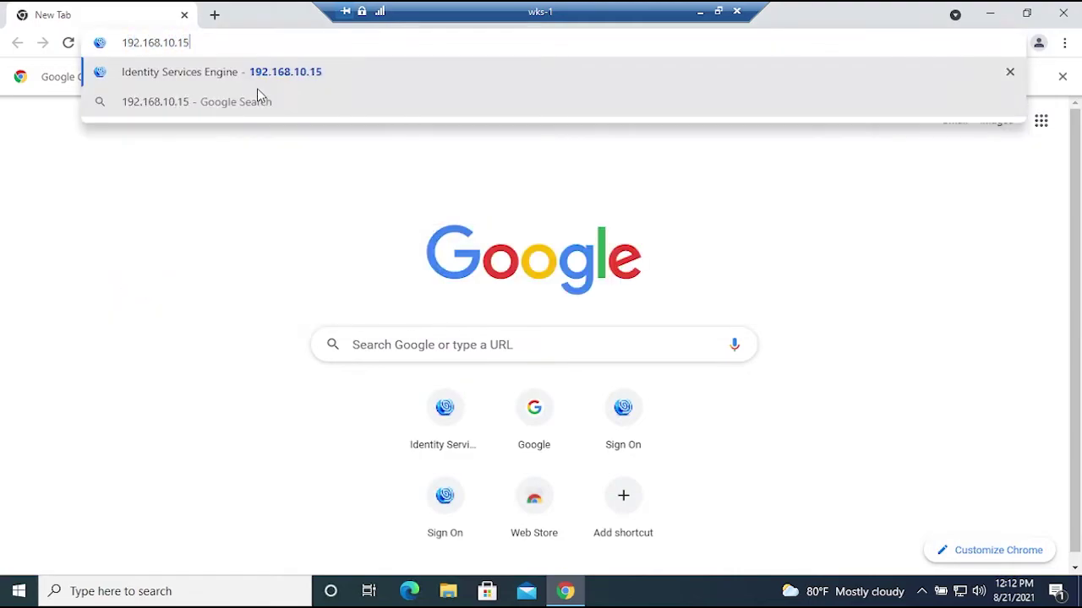
key("Return")
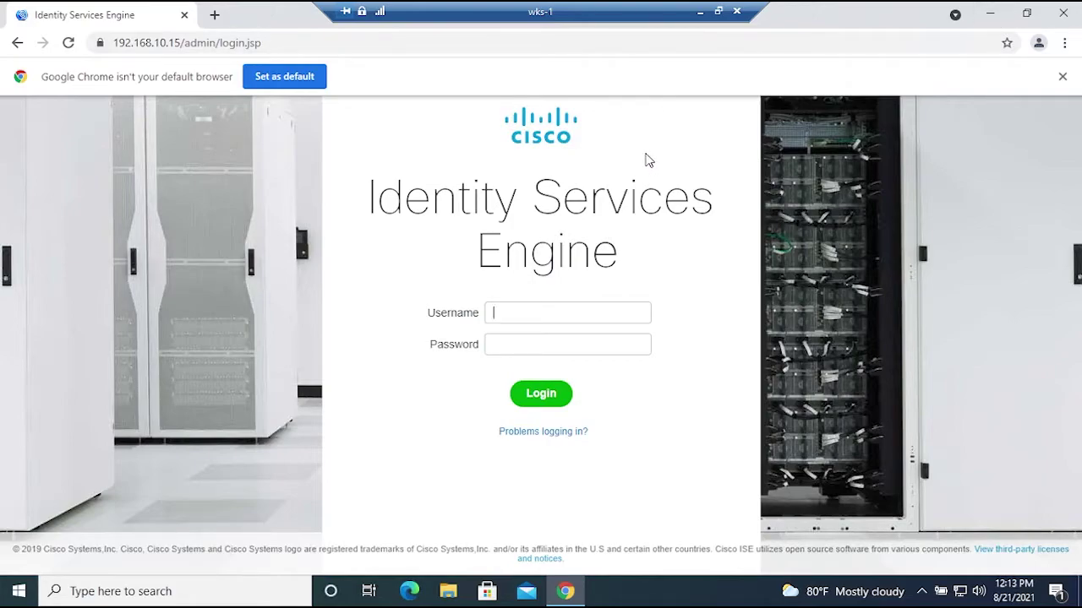
left_click(190, 583)
- Run mmc and add Certificates snap-ins for My user account and the local Computer account
type("mmc")
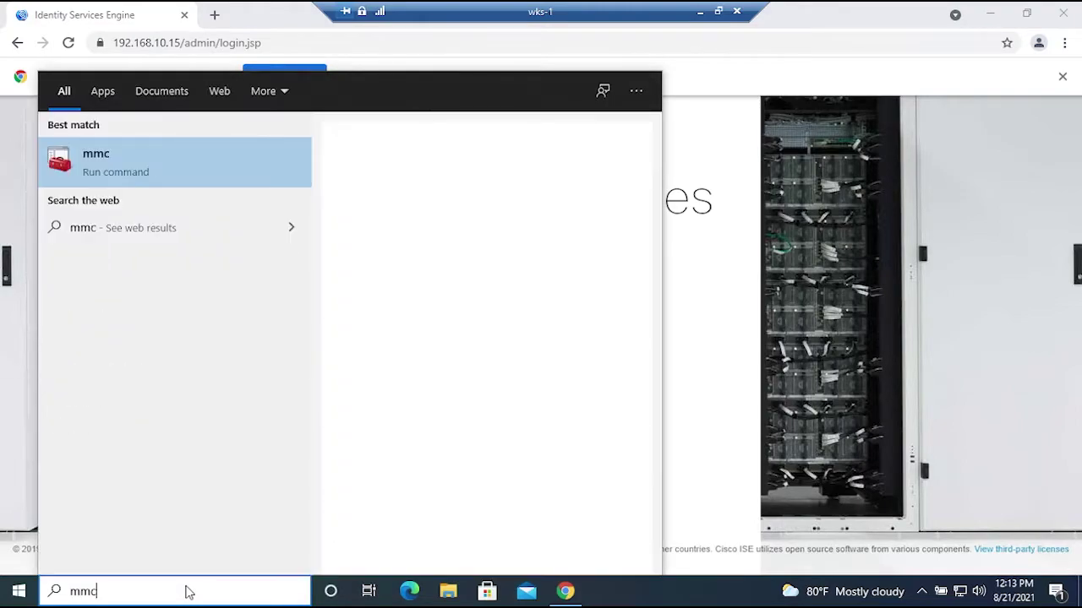
key("Return")
left_click(437, 409)
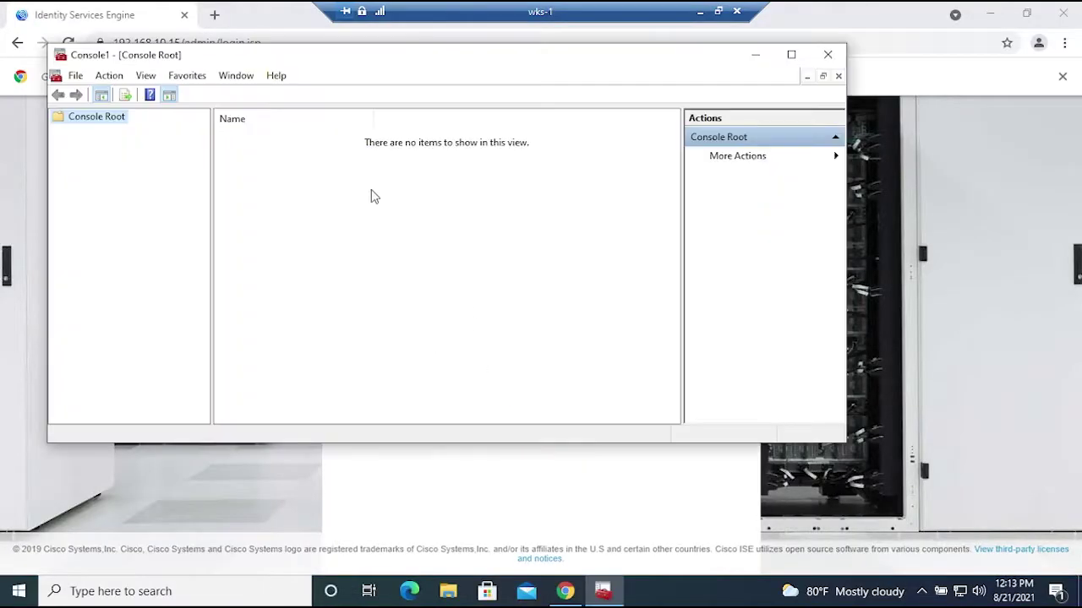
left_click(75, 75)
left_click(106, 169)
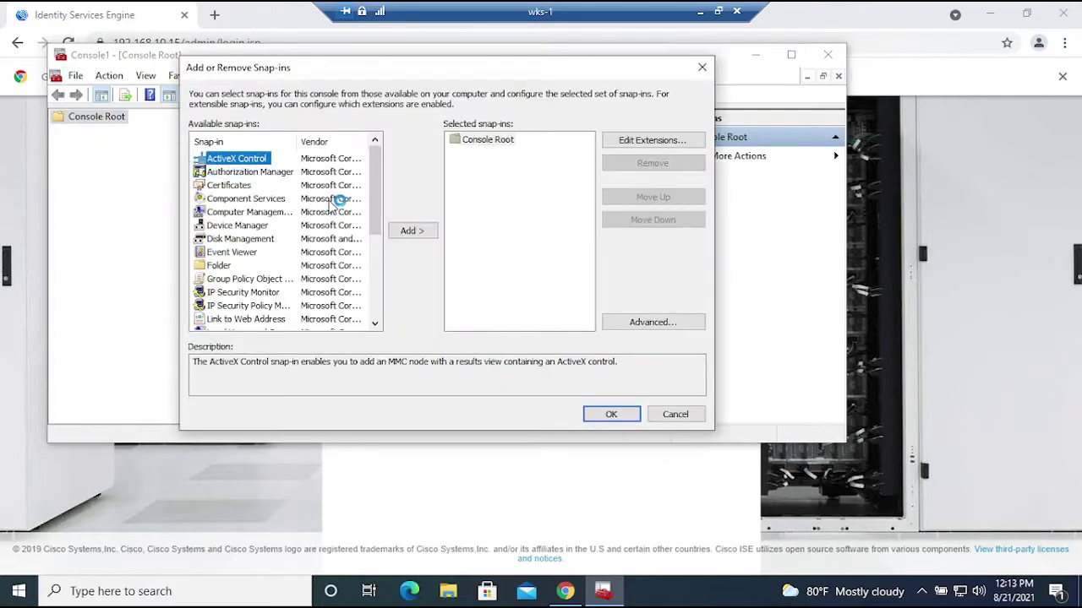
double_click(229, 185)
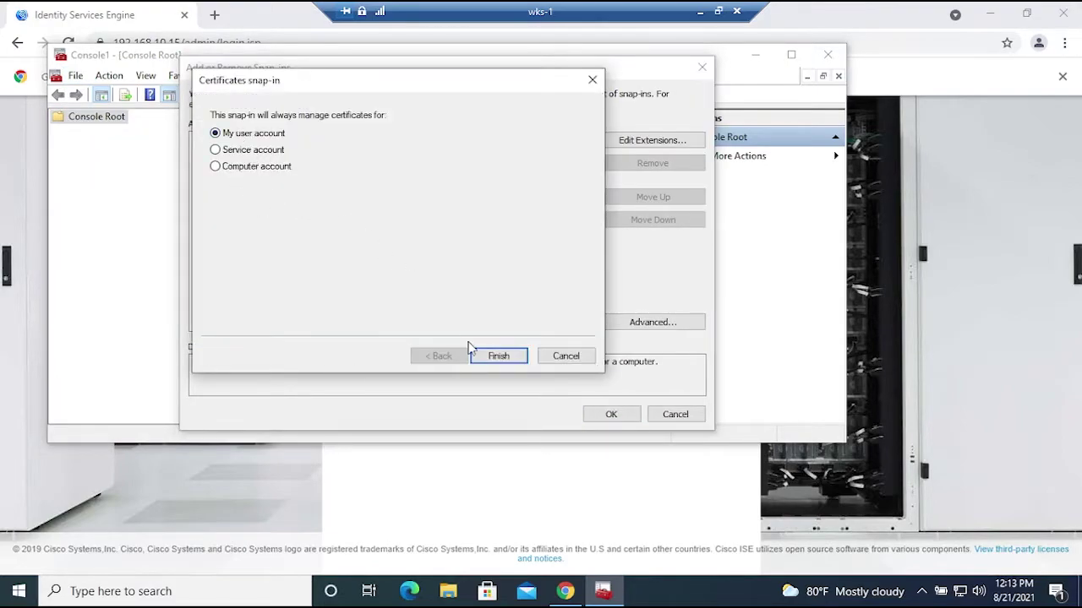
left_click(491, 356)
double_click(243, 187)
left_click(253, 167)
left_click(490, 355)
left_click(495, 356)
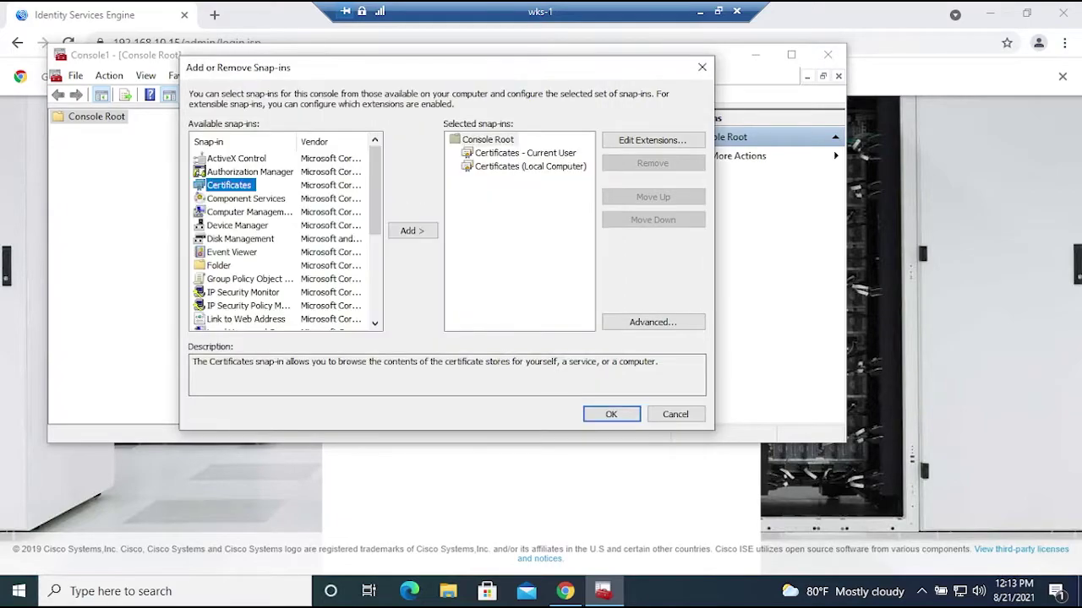
left_click(610, 414)
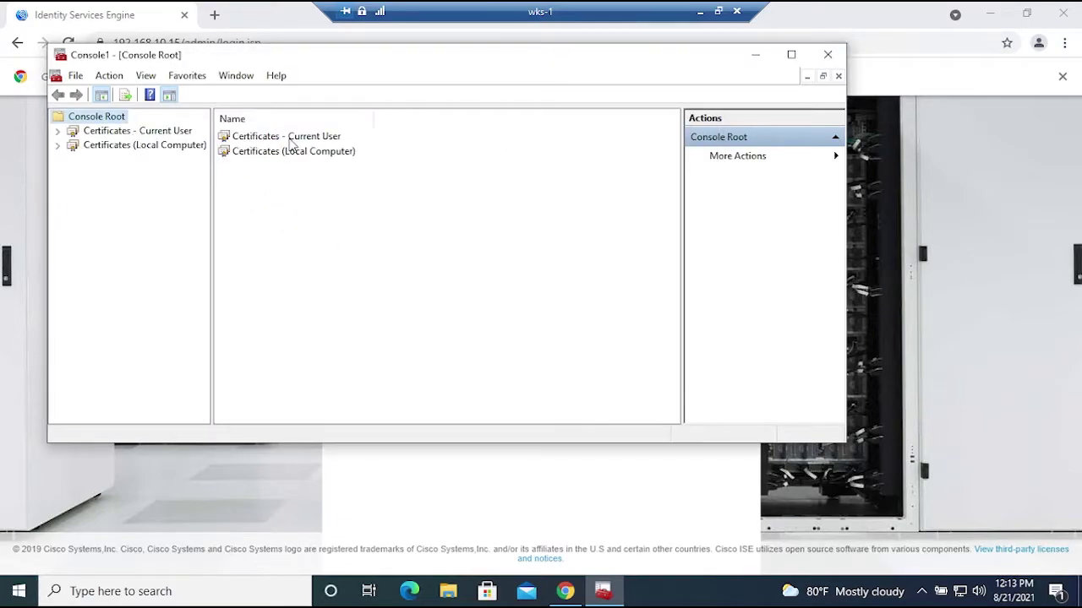
- Check both Personal stores for itseasy-CA-CA-1 certificates, including the user certificate and WKS-1.itseasy.local
double_click(270, 138)
double_click(262, 137)
double_click(262, 138)
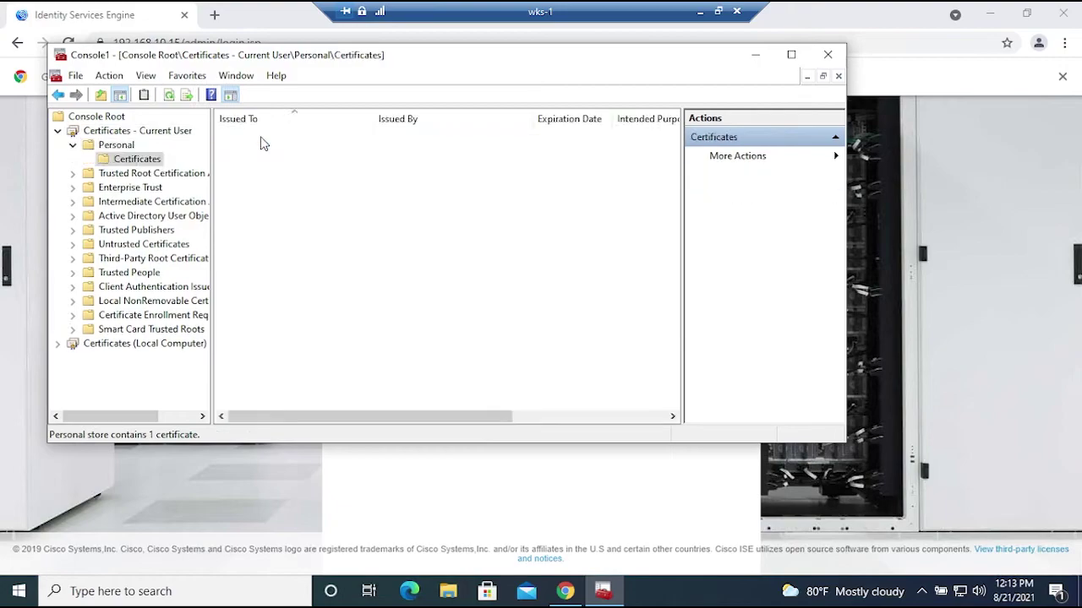
left_click(292, 137)
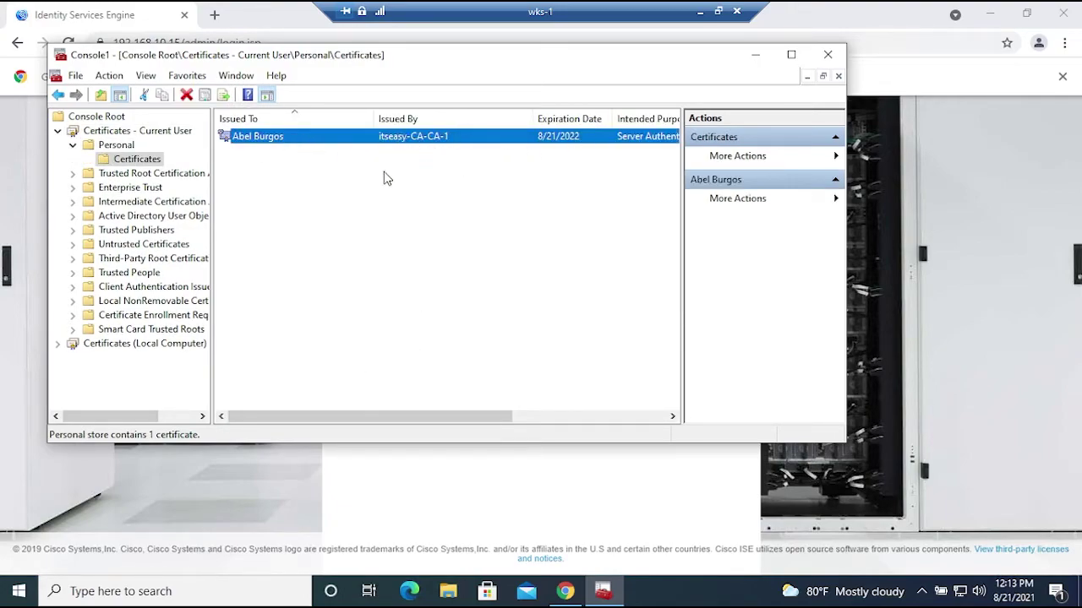
double_click(127, 344)
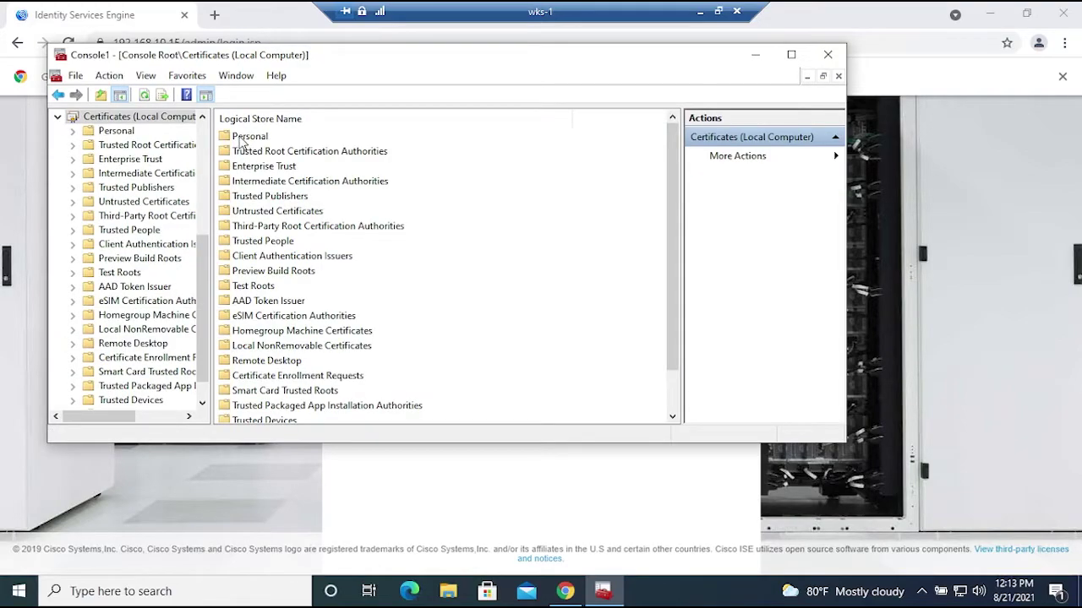
double_click(240, 141)
double_click(241, 140)
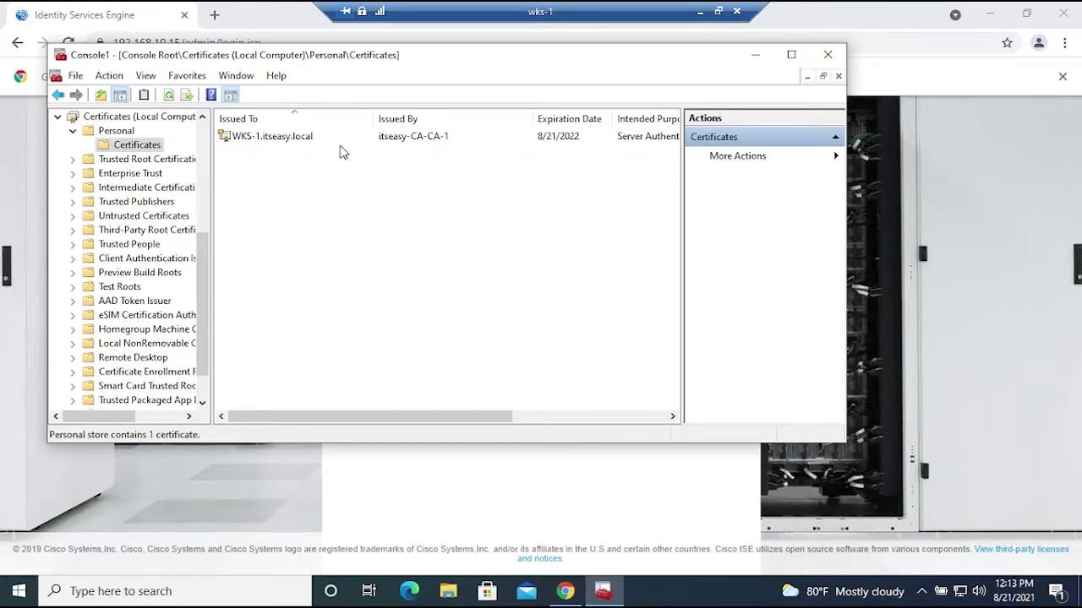
left_click(434, 140)
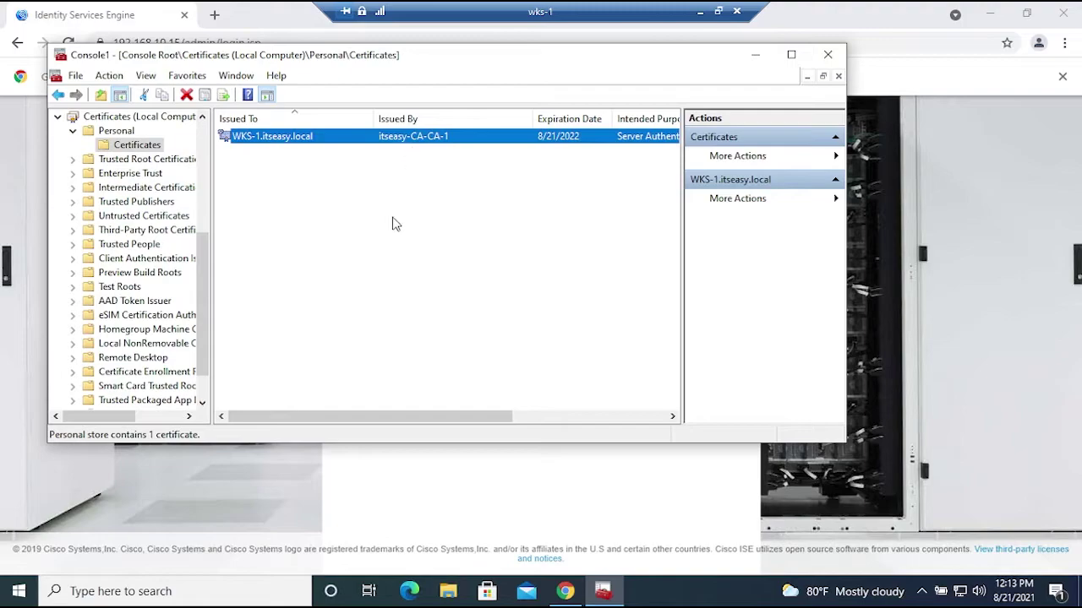
left_click(700, 12)
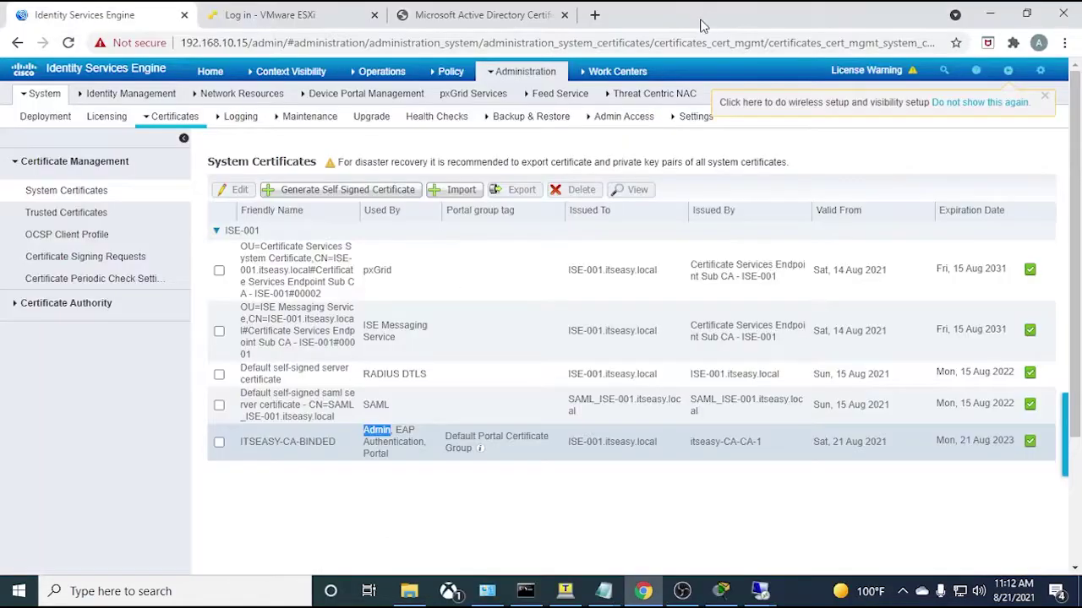
- Refresh the CA's Issued Certificates to find new entries 10 (WKS-1$) and 11 (domain user)
left_click(757, 565)
right_click(462, 324)
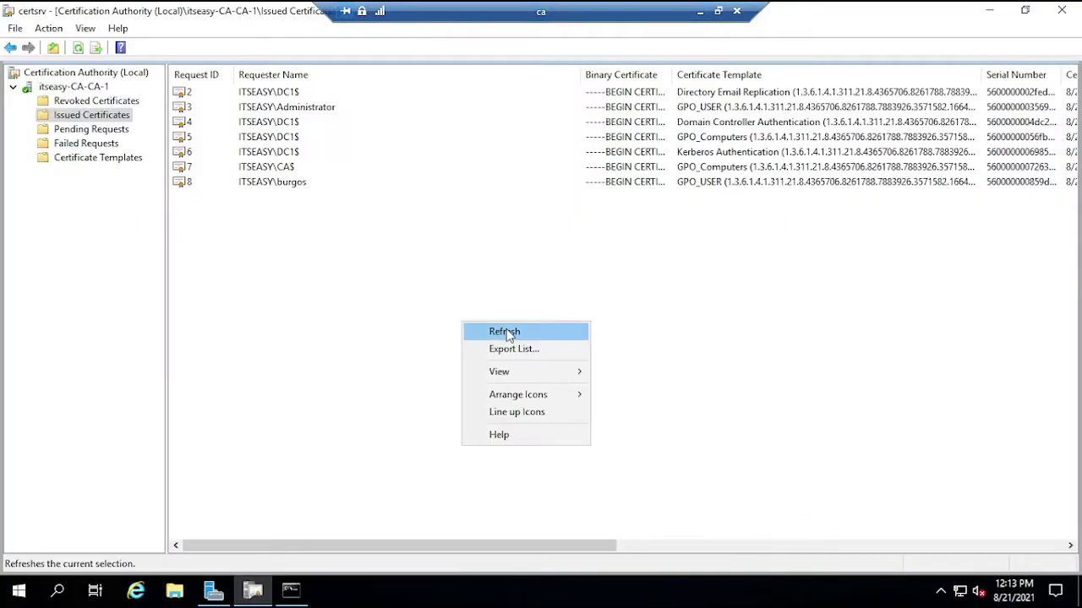
left_click(506, 332)
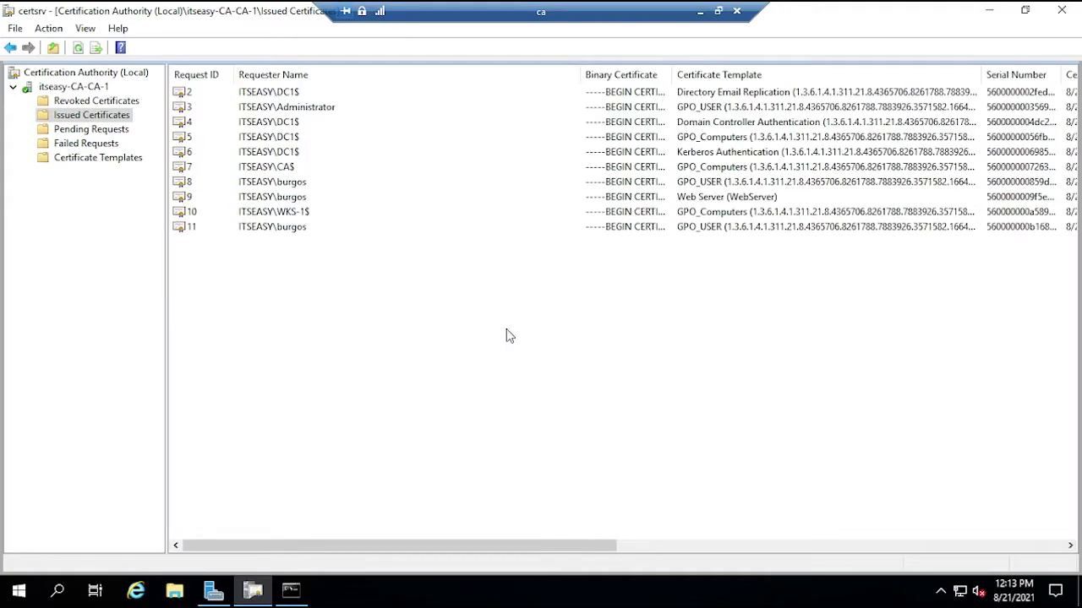
left_click(298, 213)
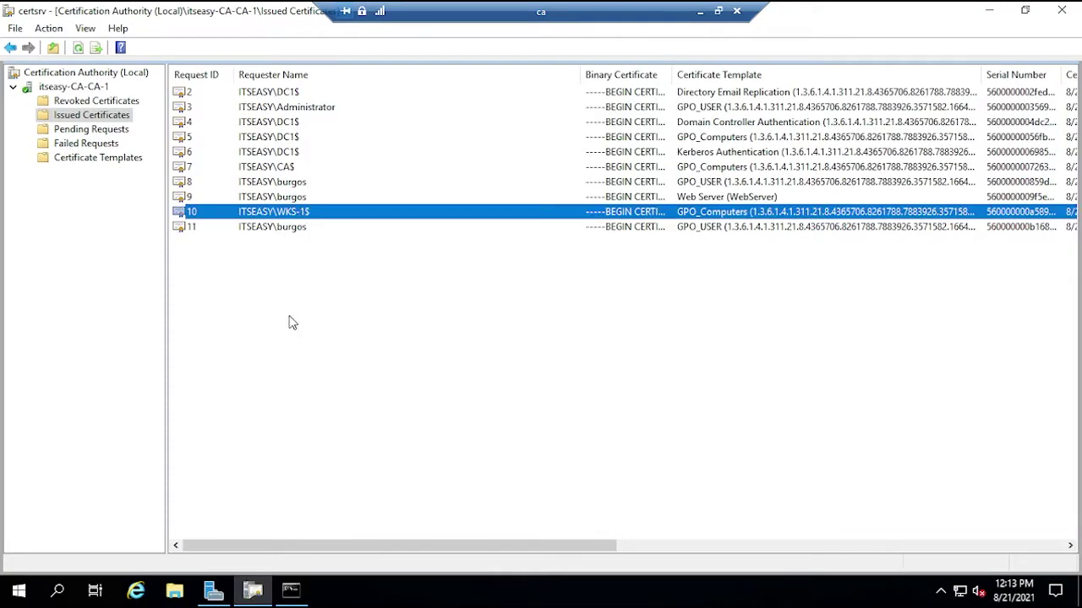
left_click(700, 11)
mouse_move(759, 590)
left_click(918, 507)
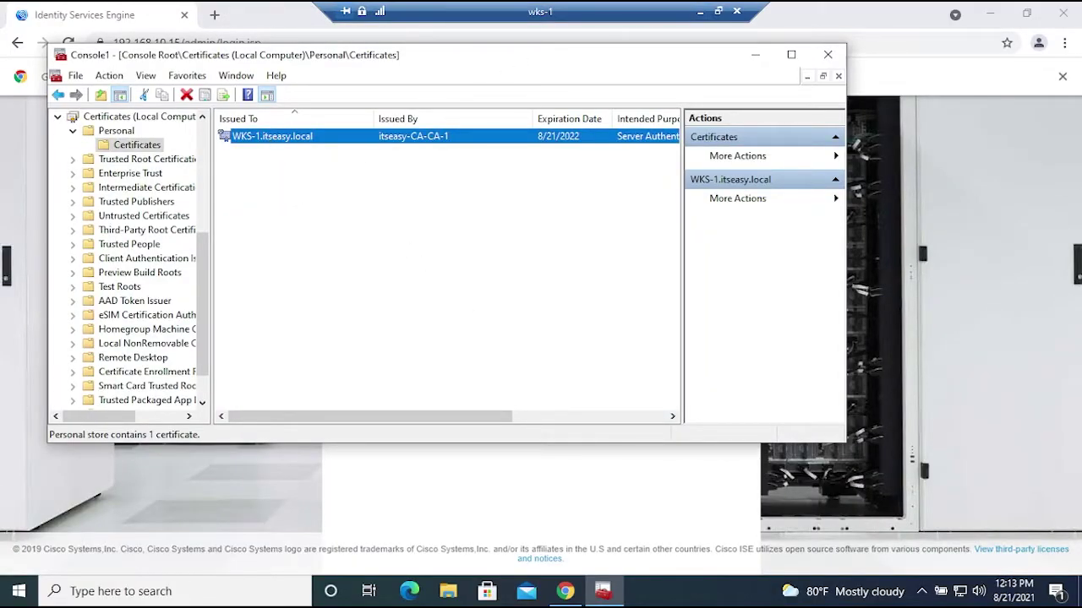
left_click(699, 17)
- Return to ISE in Chrome, where ITSEASY-CA-BINDED serves Admin, EAP Authentication and Portal until 21 Aug 2023
mouse_move(759, 590)
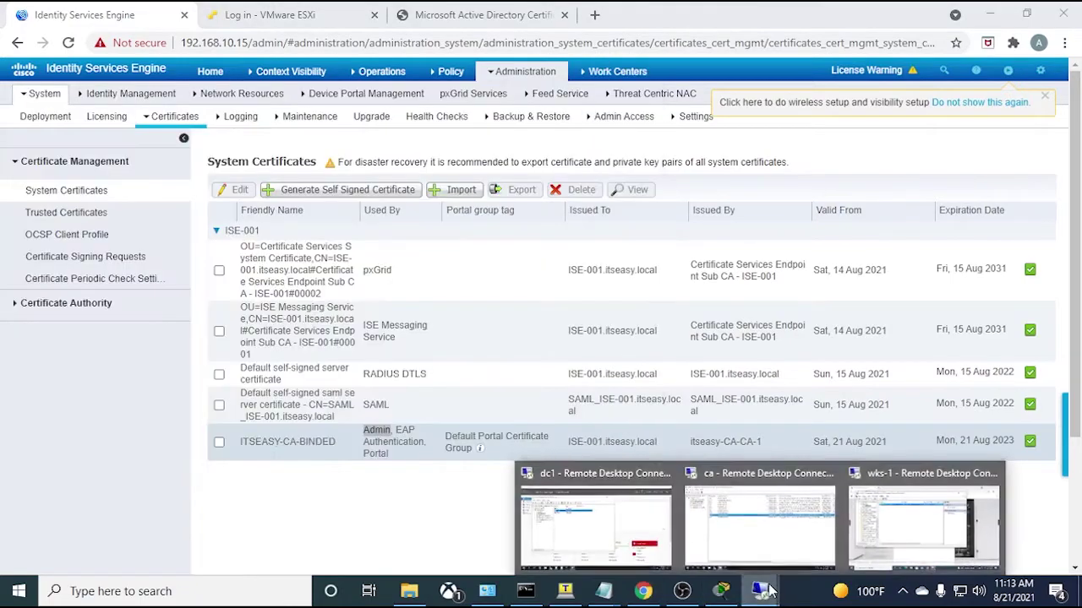
left_click(402, 534)
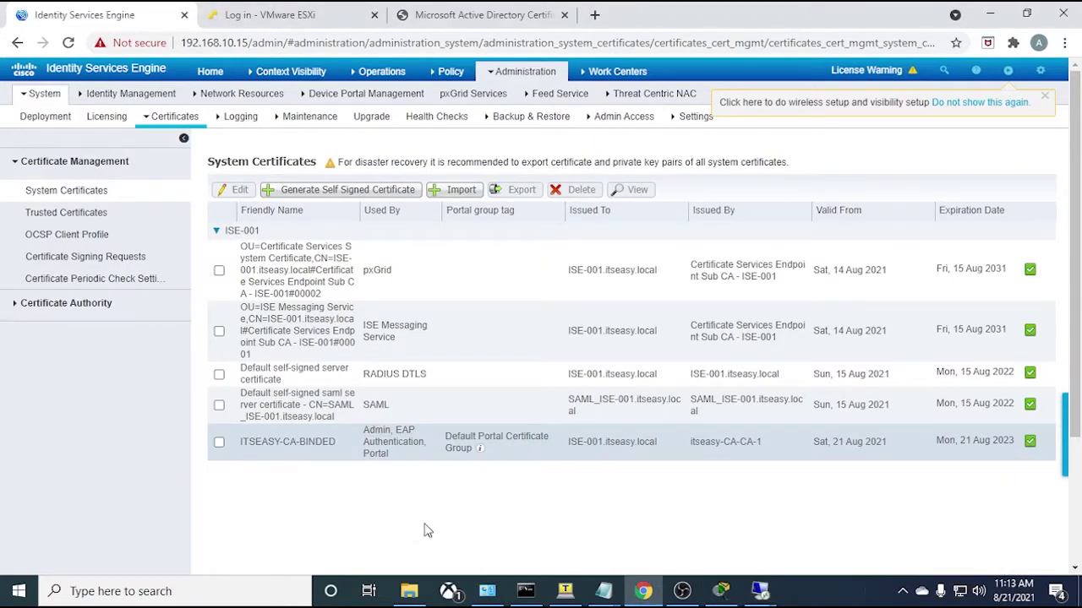
mouse_move(775, 596)
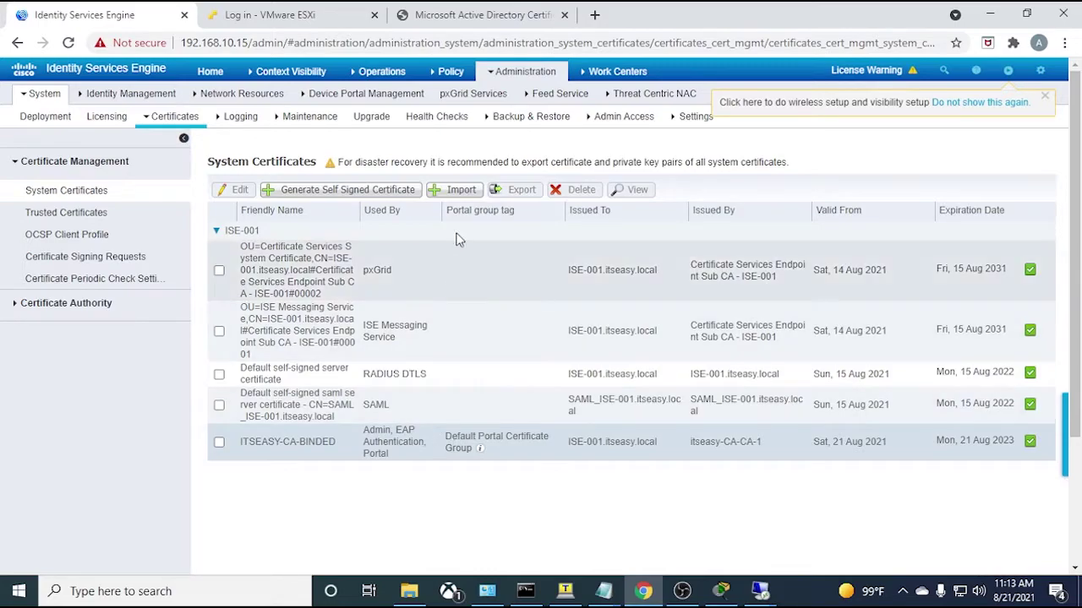
left_click(456, 72)
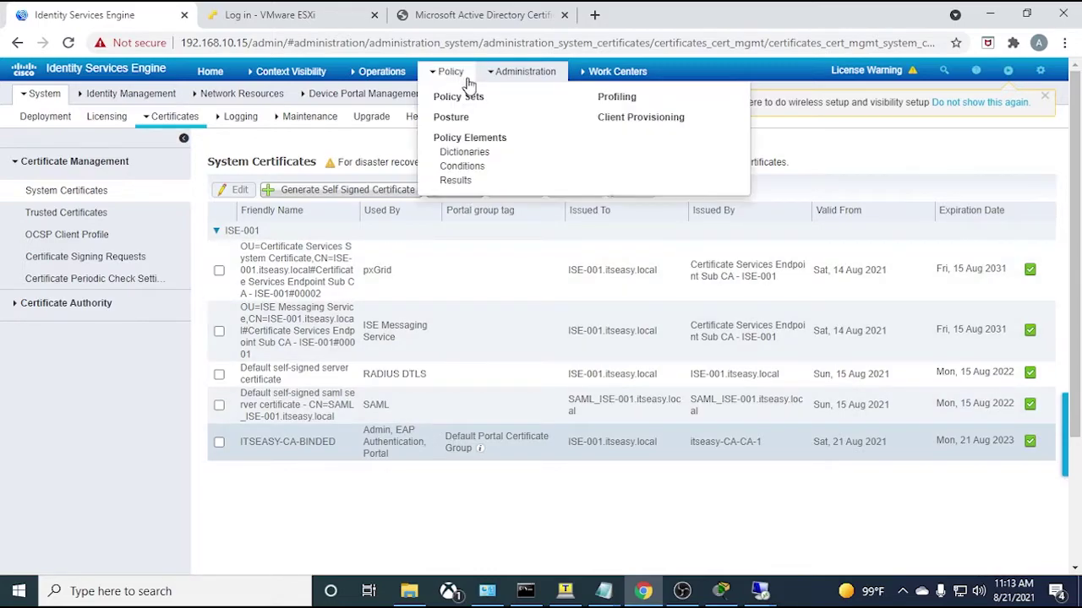
- Check Allowed Protocols under Policy Results, then go to the Policy Sets page
left_click(456, 181)
left_click(48, 212)
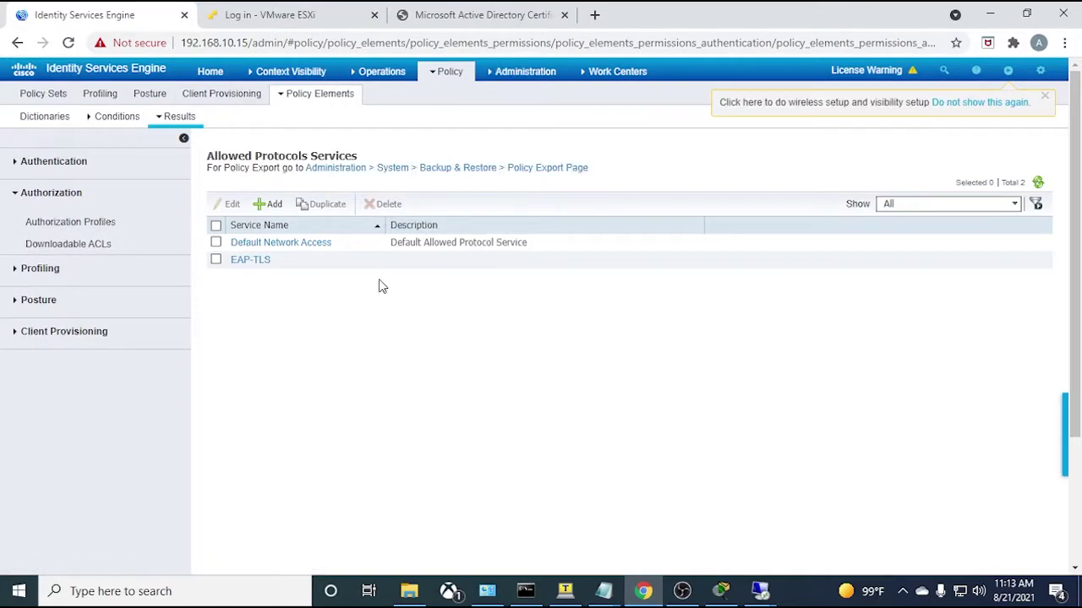
mouse_move(454, 74)
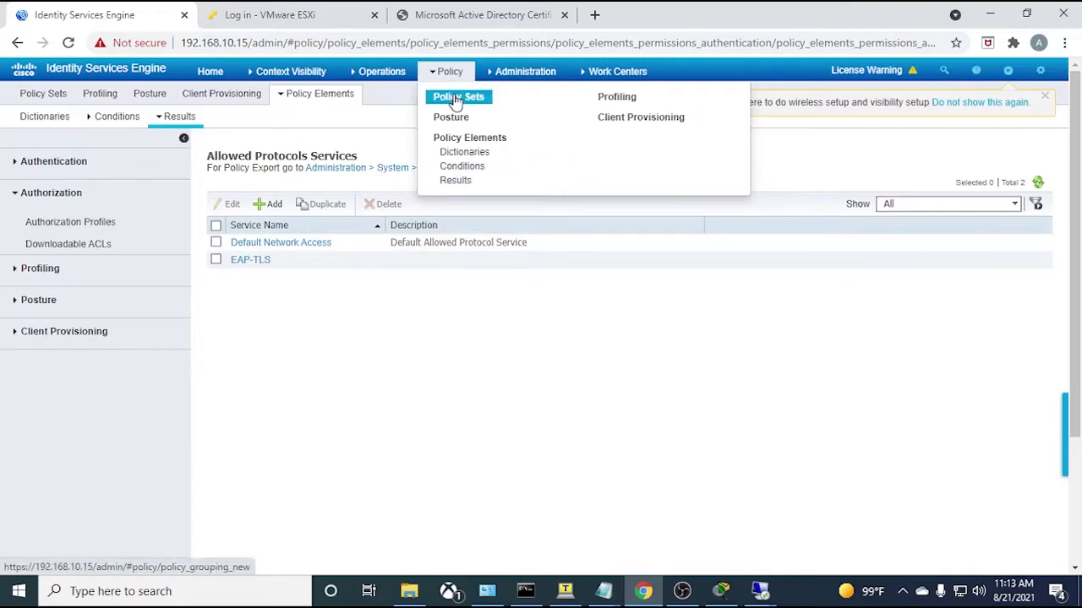
left_click(456, 99)
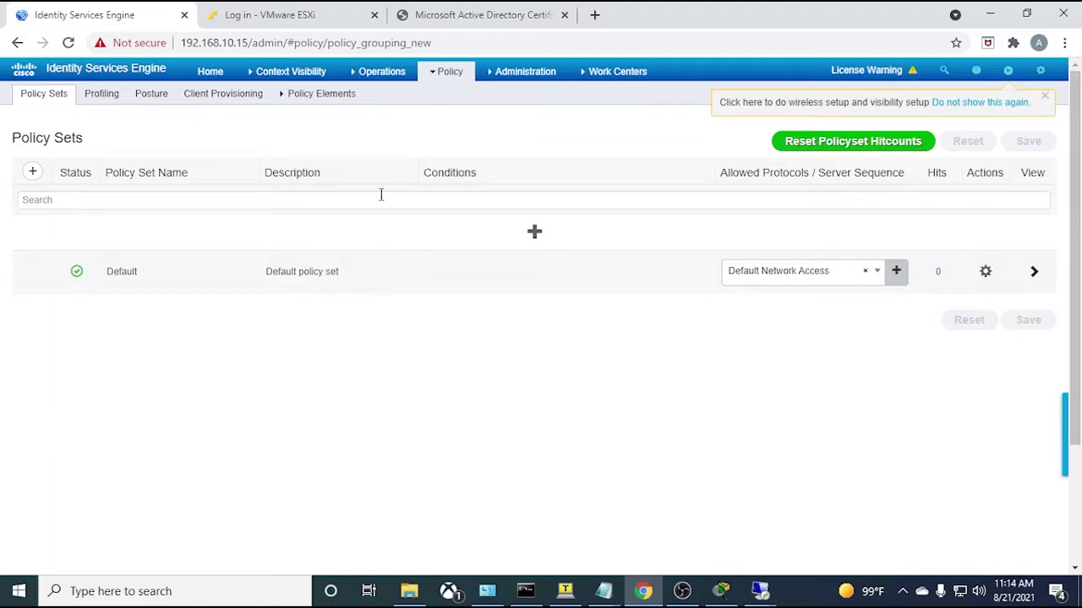
- Add a policy set named 802.1x with a DEVICE Location equals All Locations#Bedroom condition
left_click(539, 237)
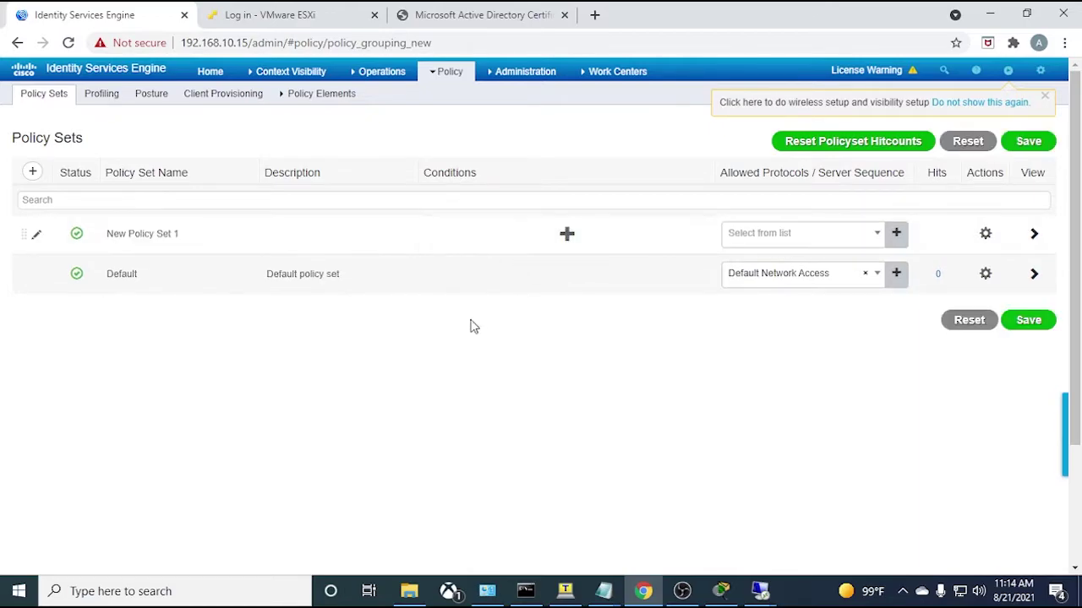
left_click_drag(207, 233, 80, 249)
type("802.1x")
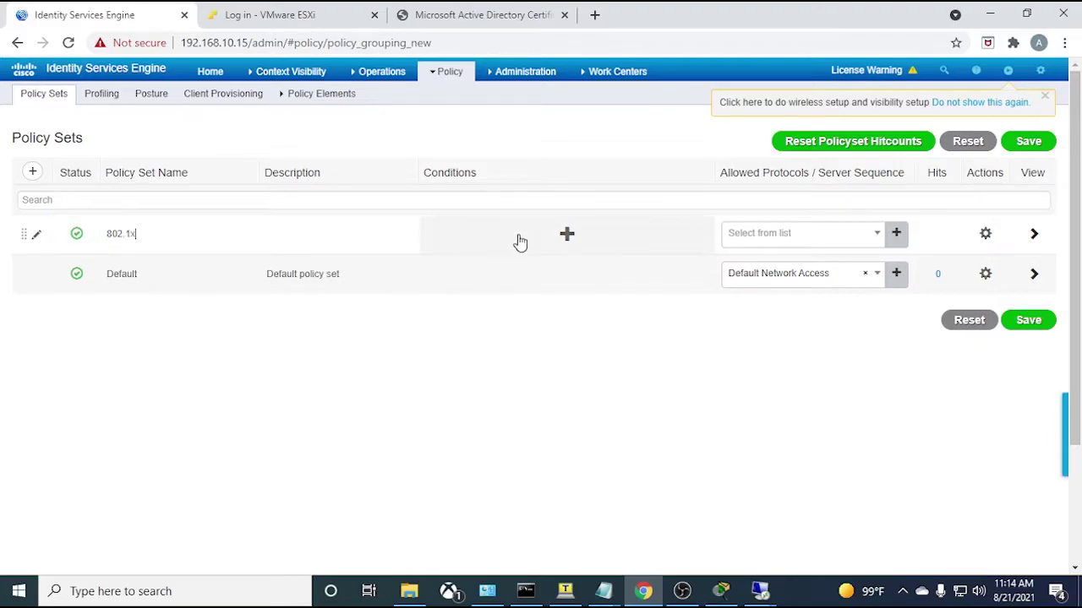
left_click(519, 241)
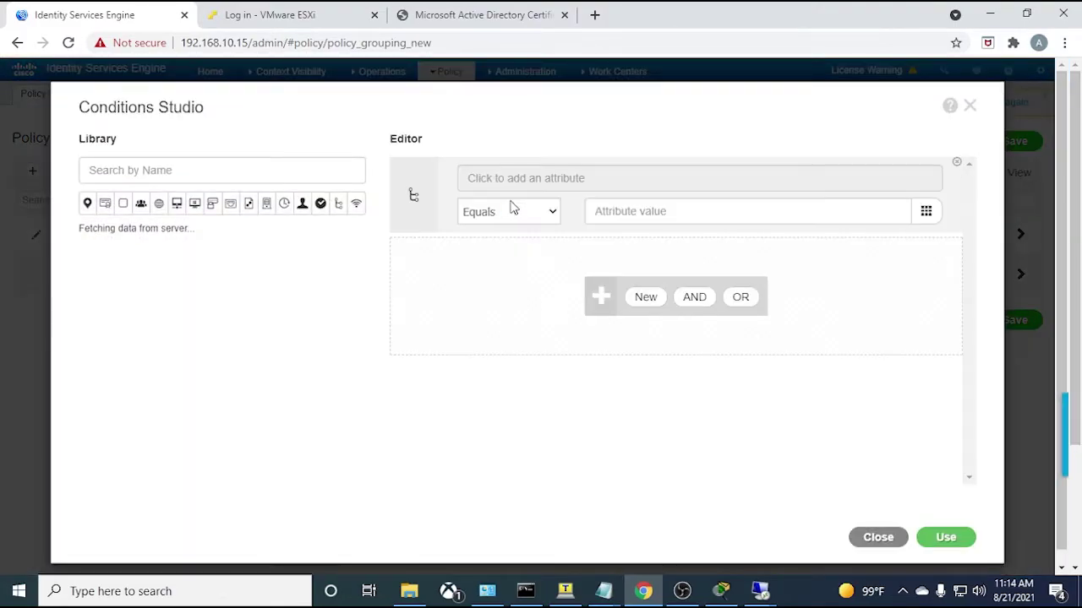
left_click(537, 182)
left_click(551, 247)
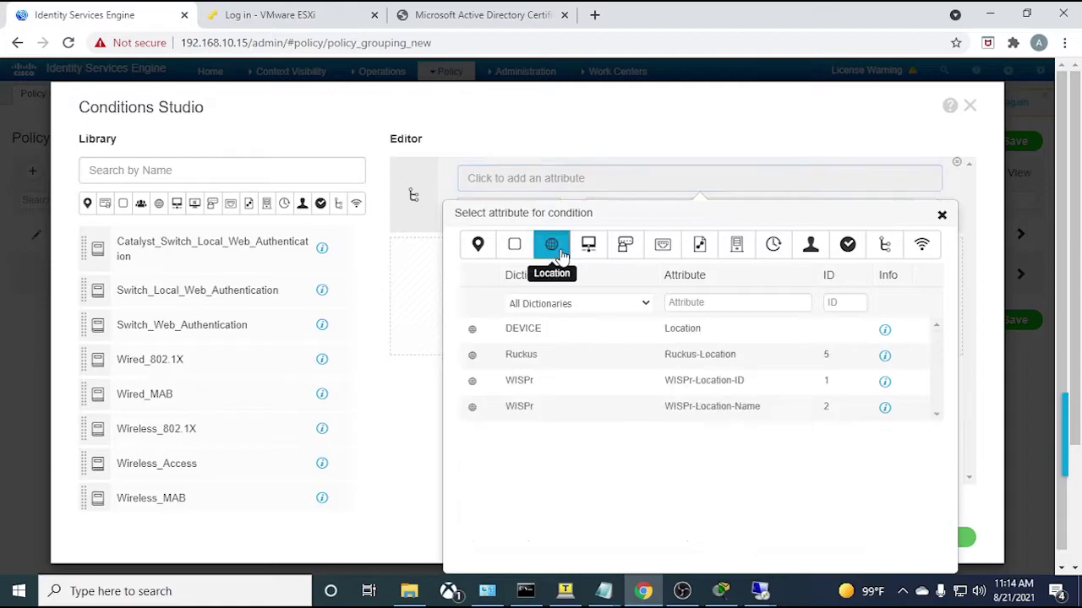
left_click(575, 334)
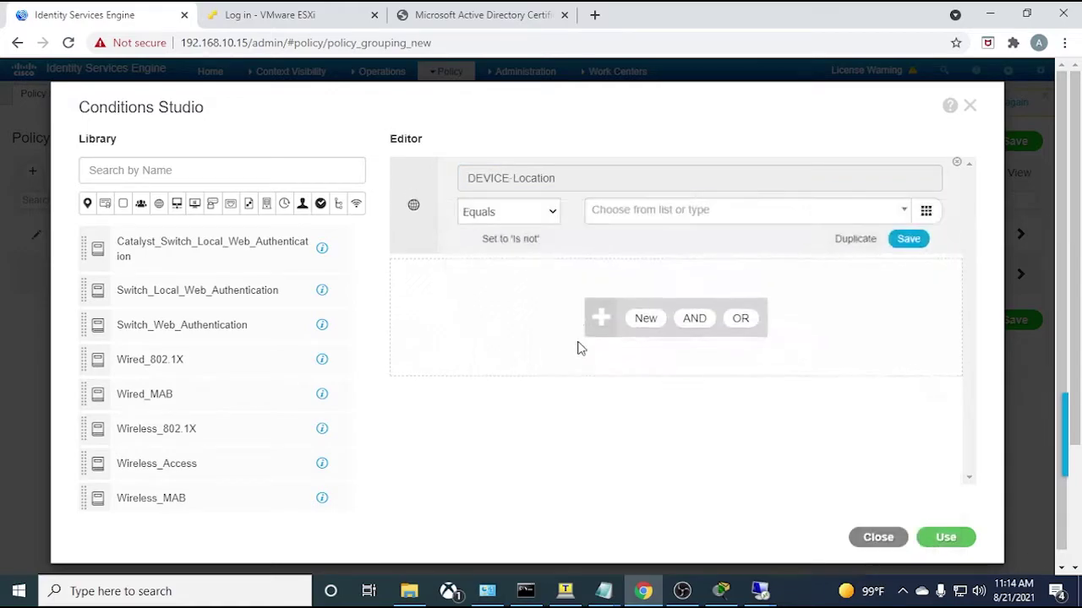
left_click(645, 213)
left_click(640, 284)
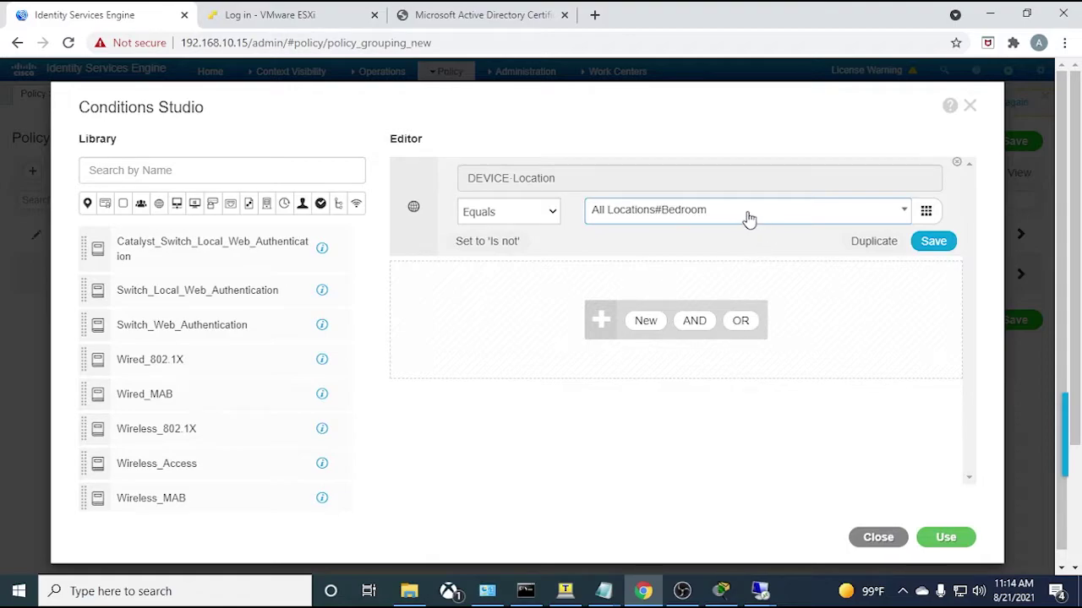
left_click(939, 539)
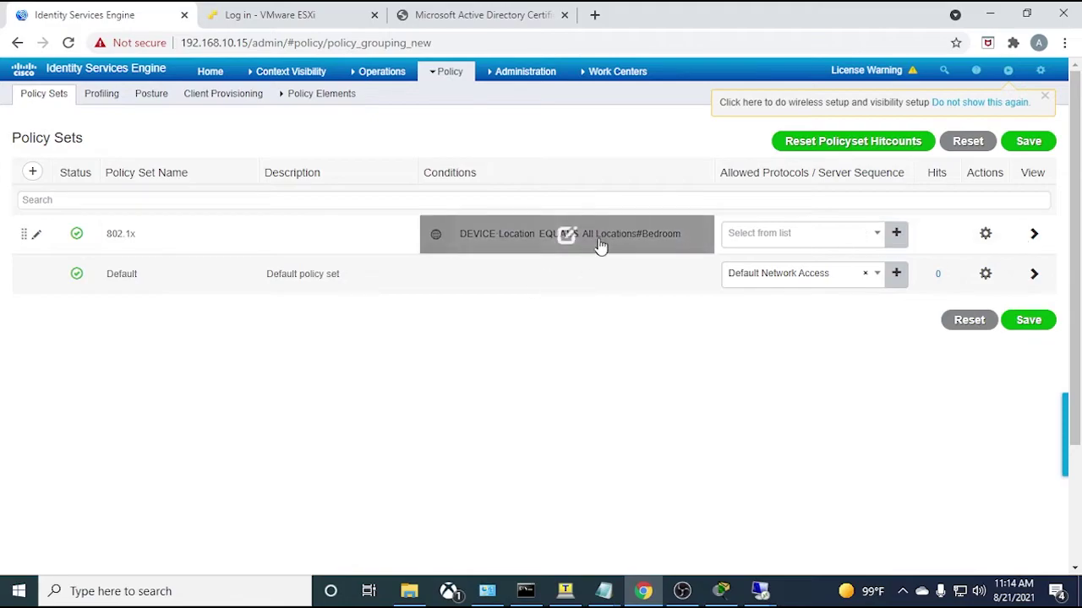
- Replace the condition with Network Access Protocol Equals RADIUS
left_click(556, 235)
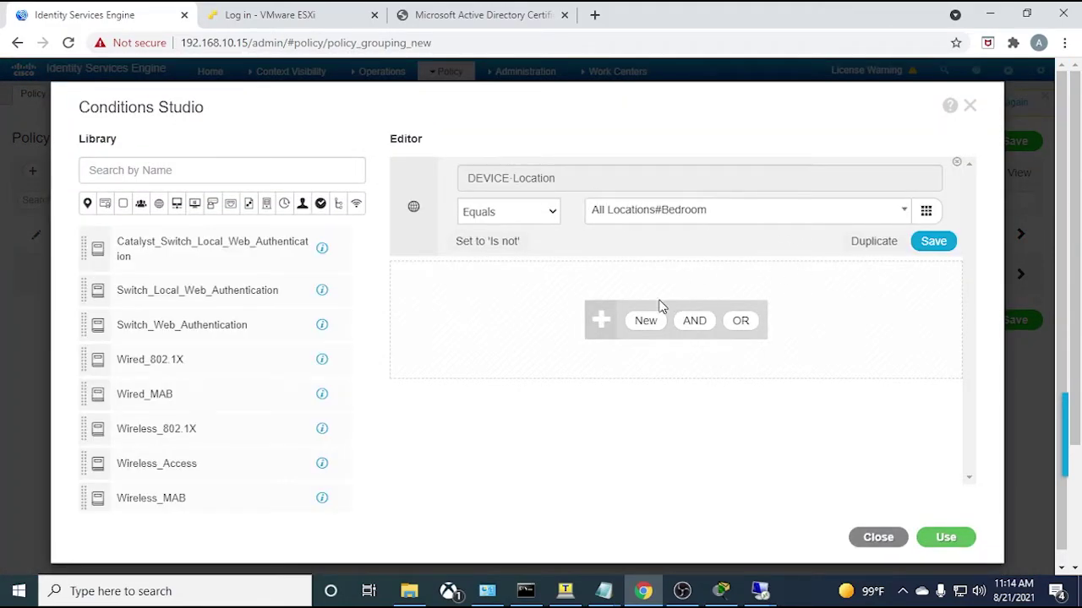
left_click(605, 180)
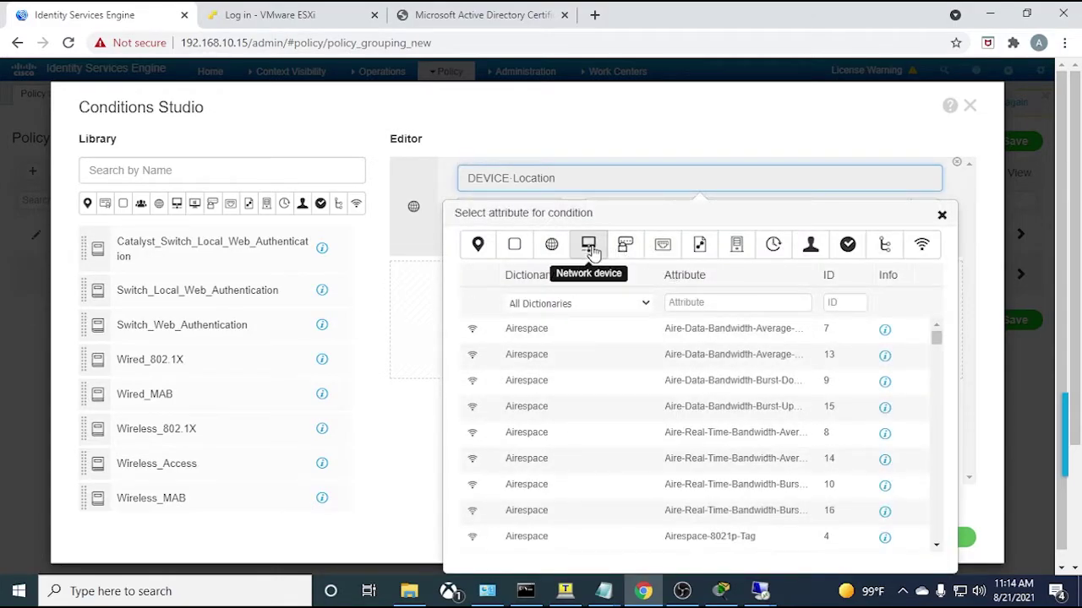
left_click(699, 244)
scroll(646, 378, "down", 5)
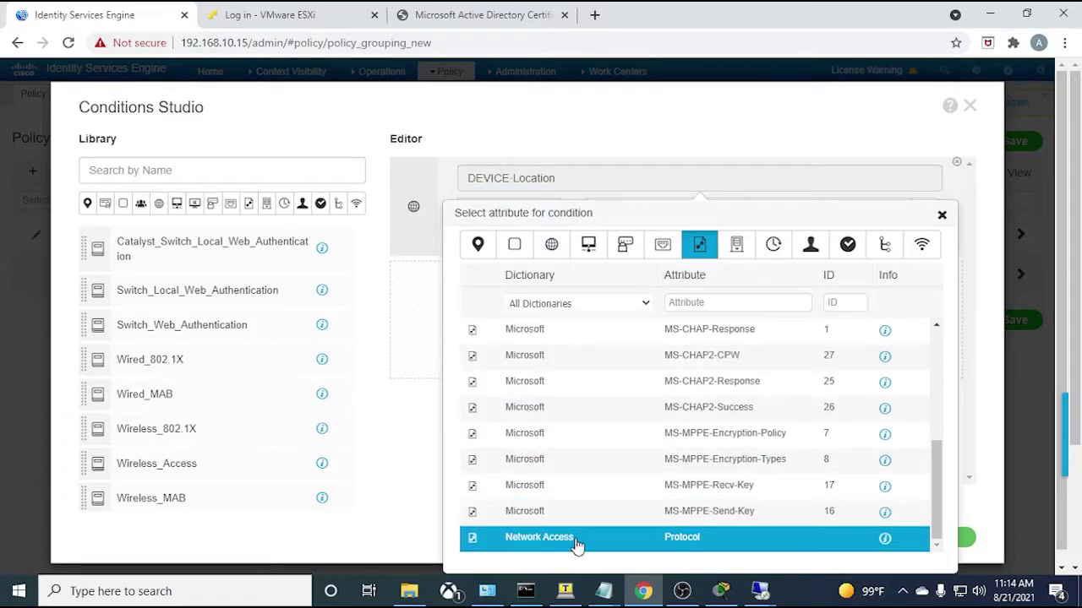
left_click(576, 540)
left_click(687, 218)
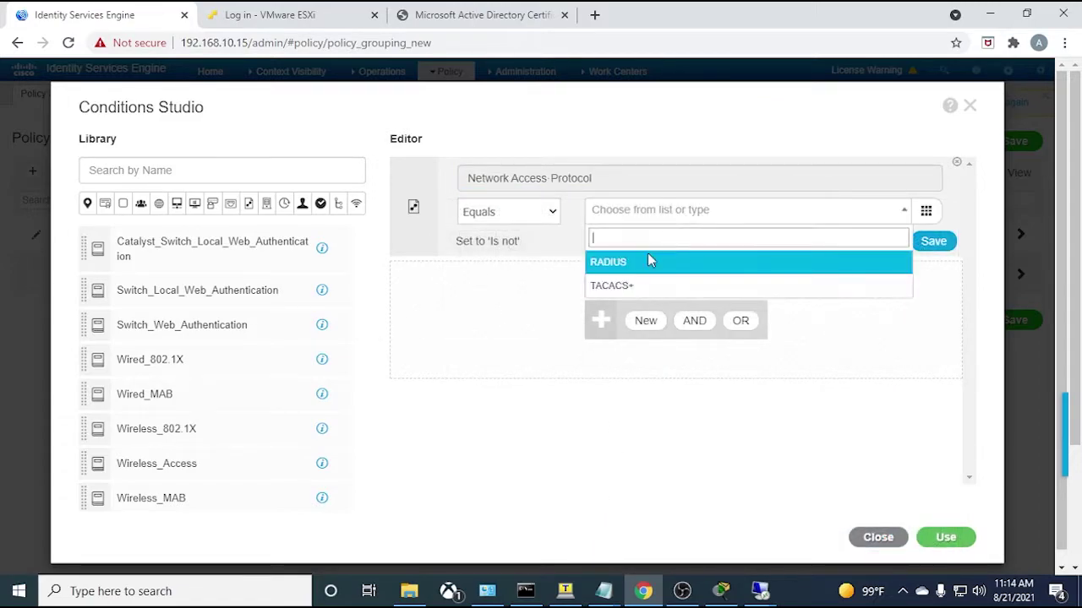
left_click(629, 265)
left_click(956, 538)
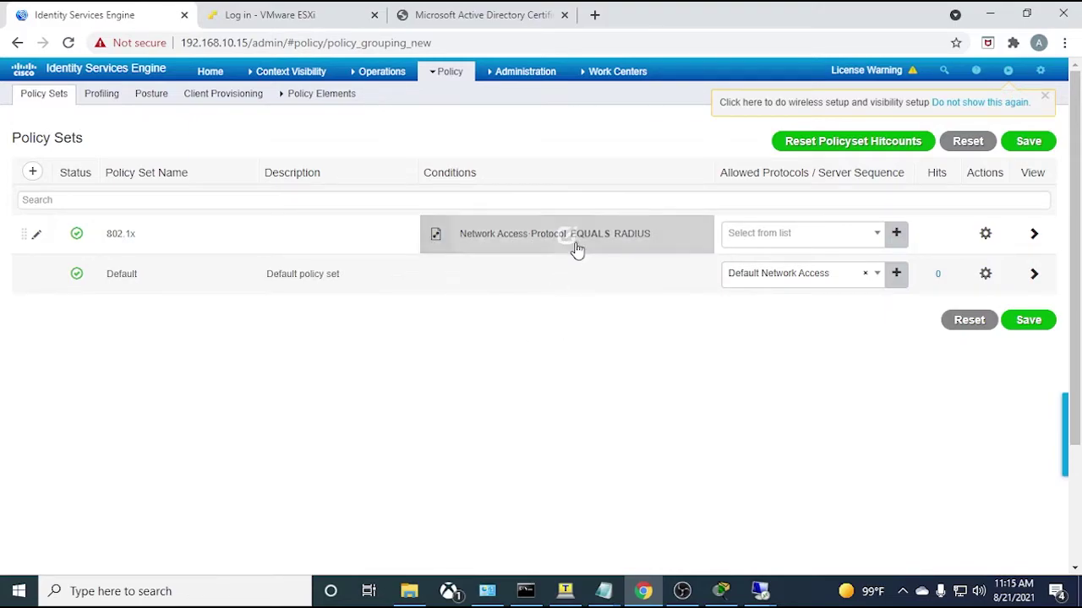
left_click(617, 244)
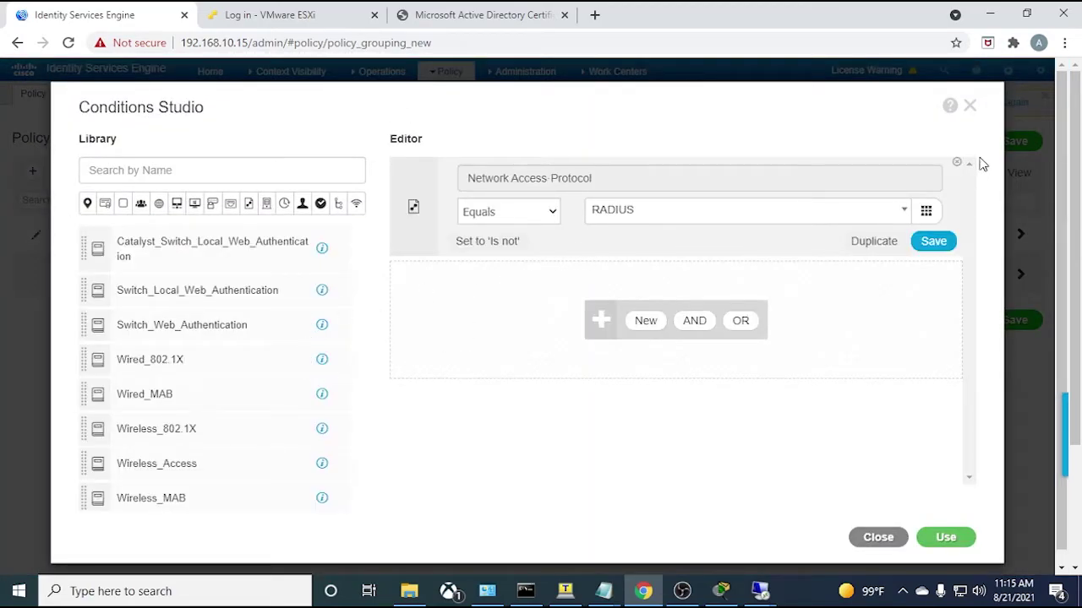
- Replace the condition with the Wired_802.1X library condition (RadiusFlowType Equals Wired802_1x)
left_click(956, 162)
left_click(791, 189)
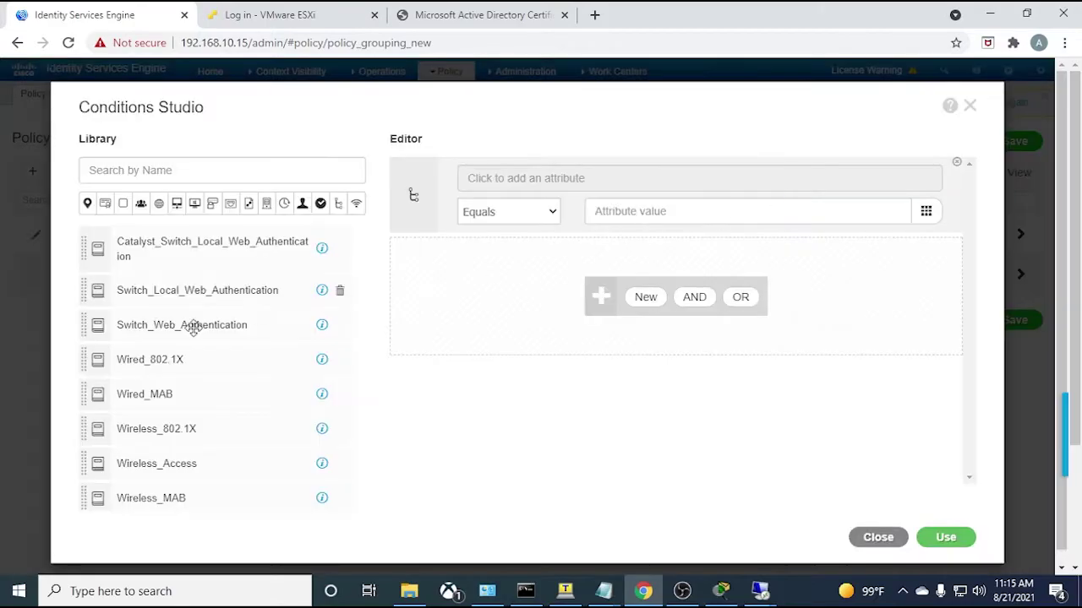
left_click_drag(144, 360, 549, 271)
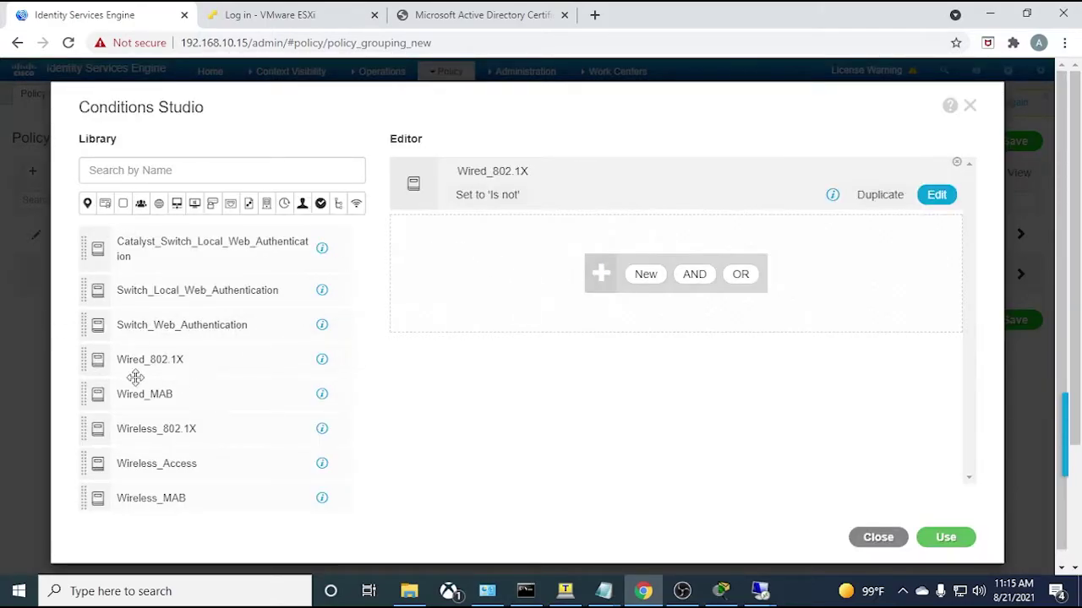
left_click(938, 196)
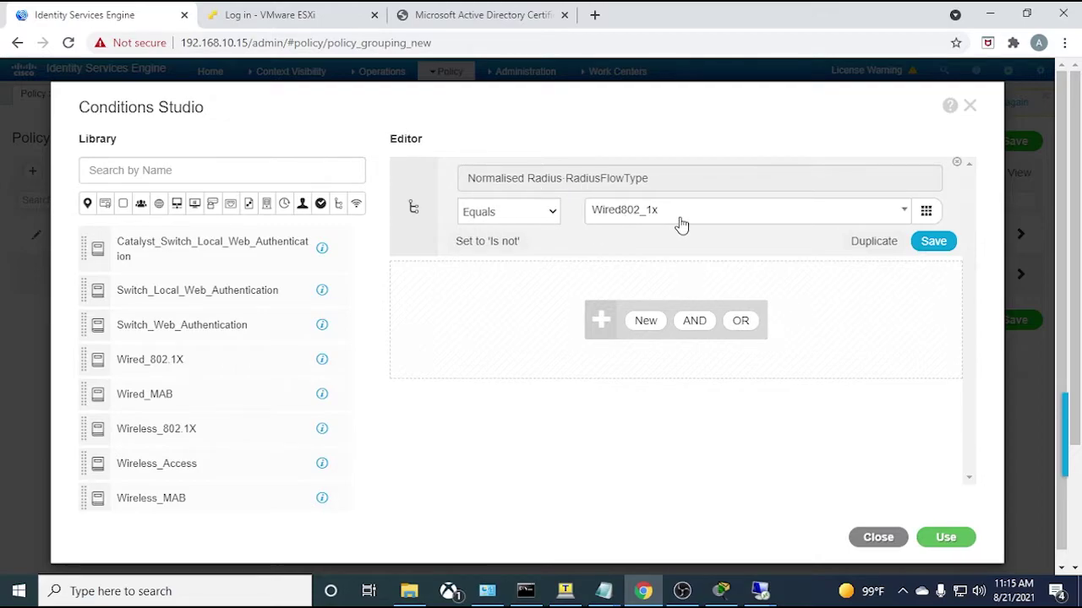
left_click(945, 537)
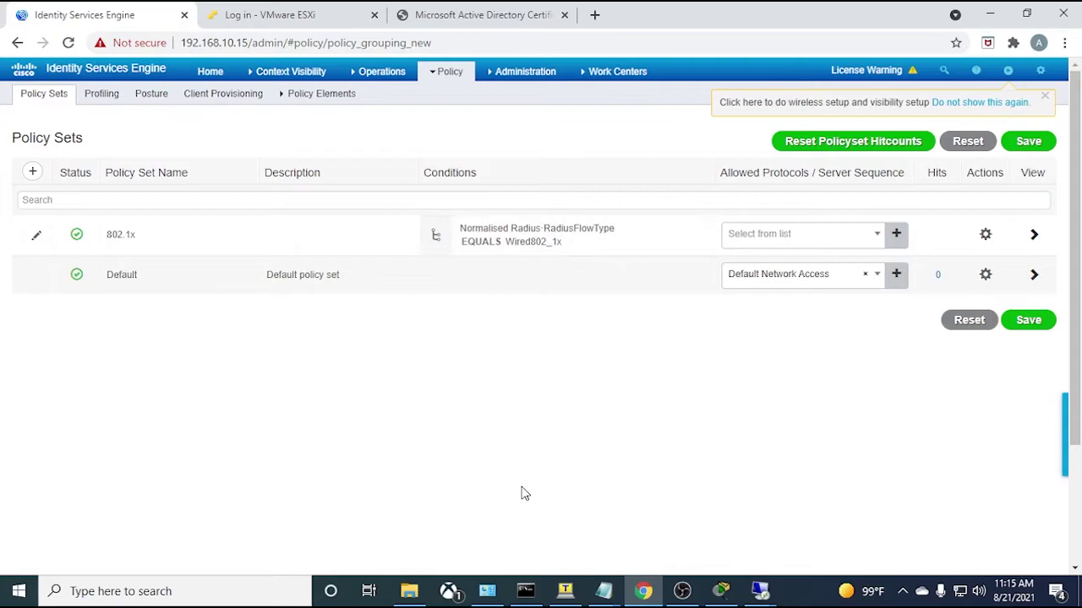
- Set Allowed Protocols to EAP-TLS and save the 802.1x policy set
left_click(880, 239)
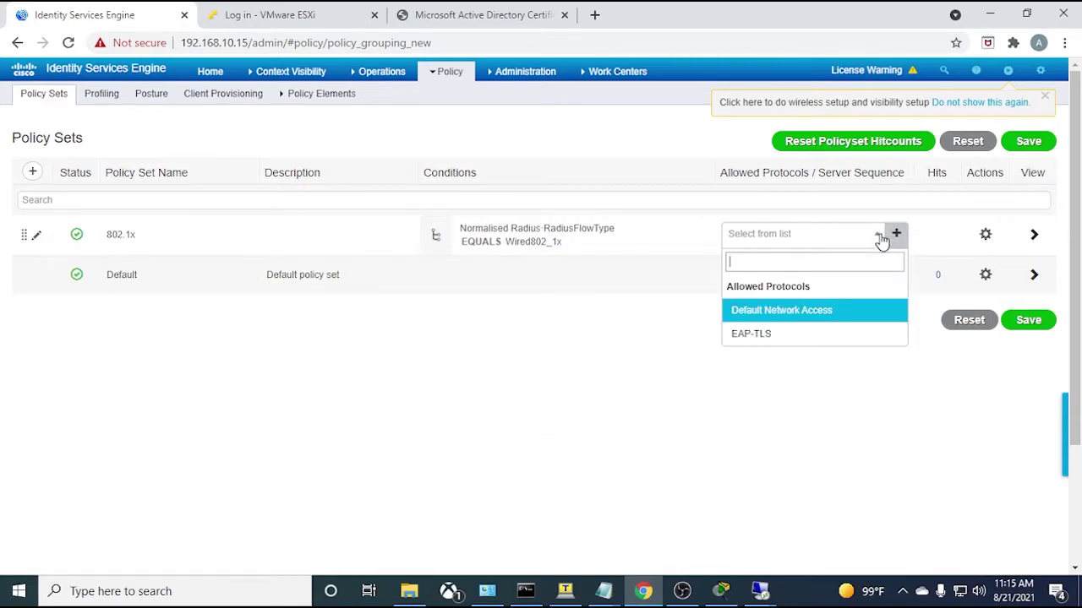
left_click(765, 336)
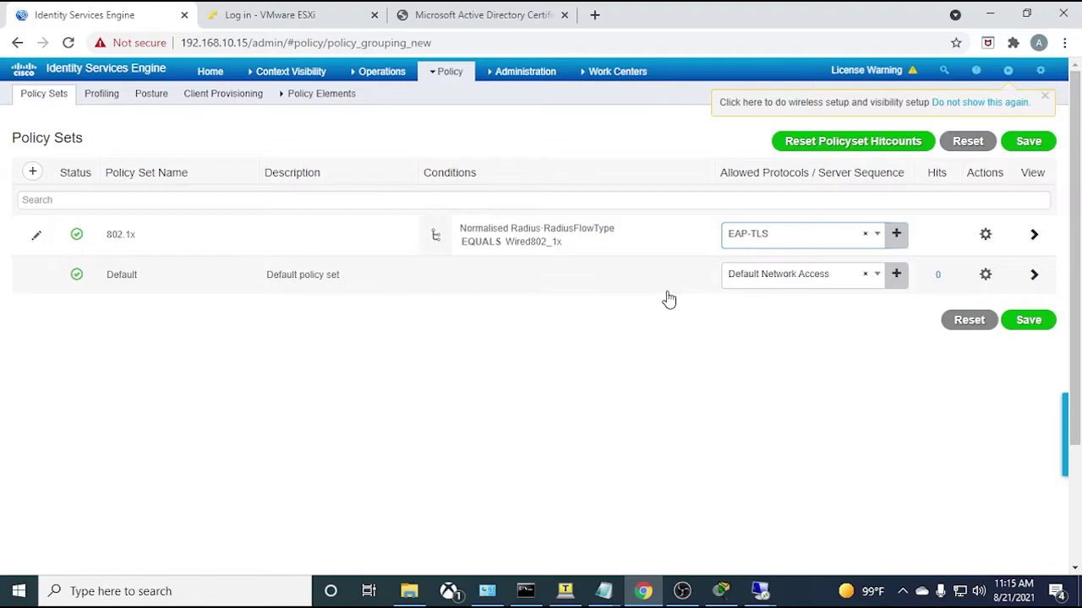
left_click(1018, 322)
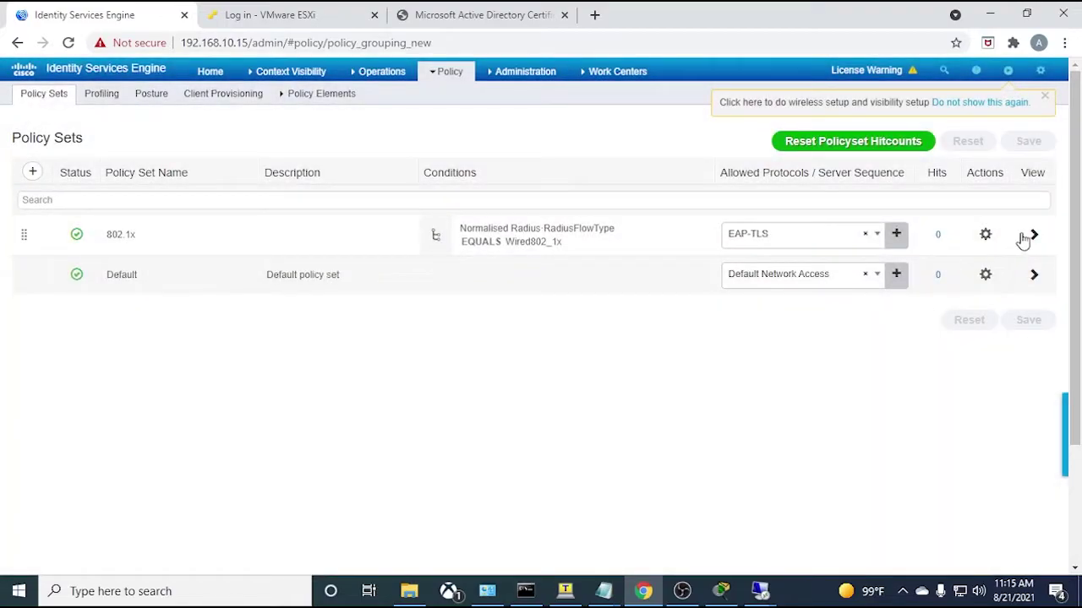
- Add an authentication rule named 802.1x above Default in the 802.1x policy set's Authentication Policy
left_click(1033, 236)
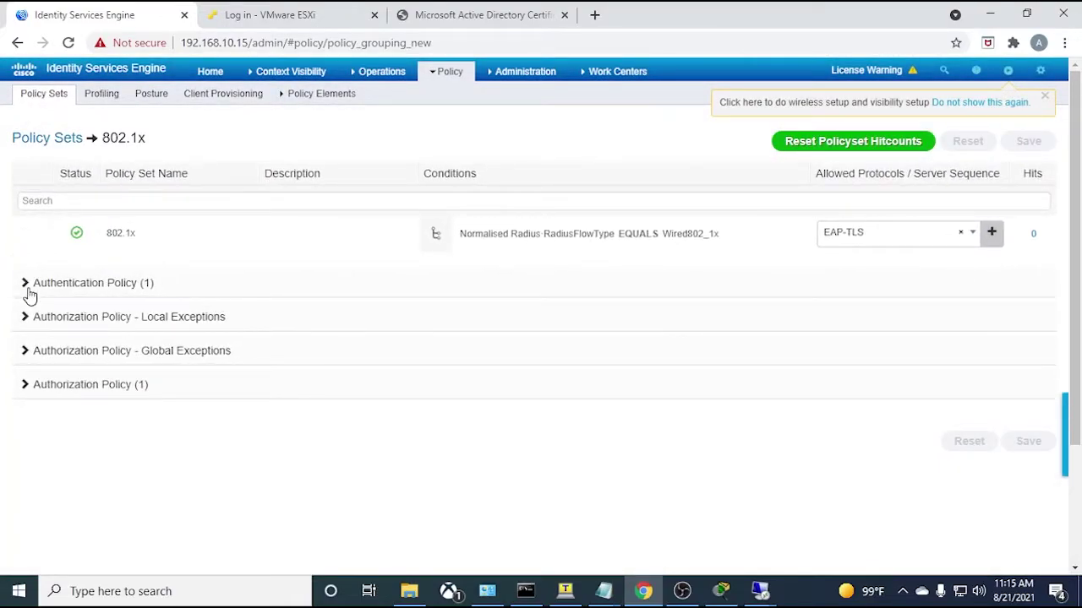
left_click(25, 284)
scroll(193, 426, "down", 2)
scroll(192, 414, "up", 1)
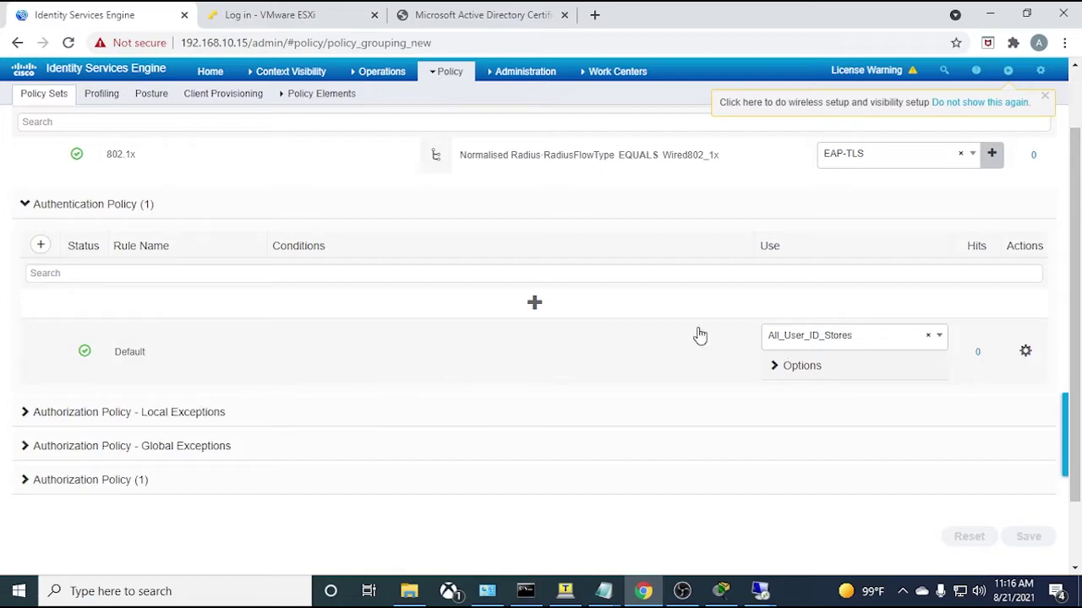
left_click(534, 302)
left_click_drag(235, 325, 115, 332)
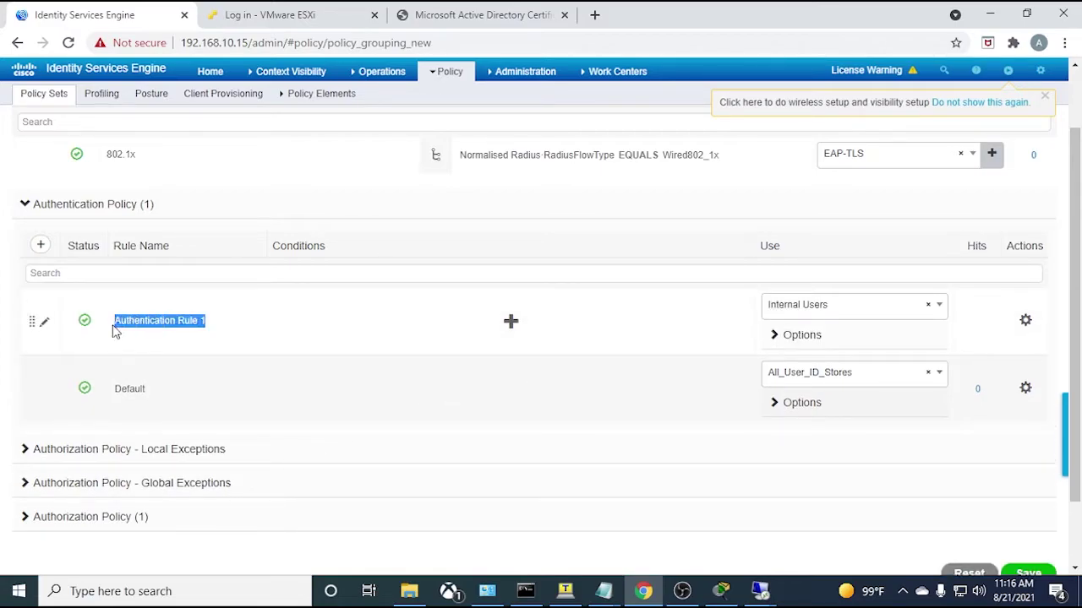
type("802.1x")
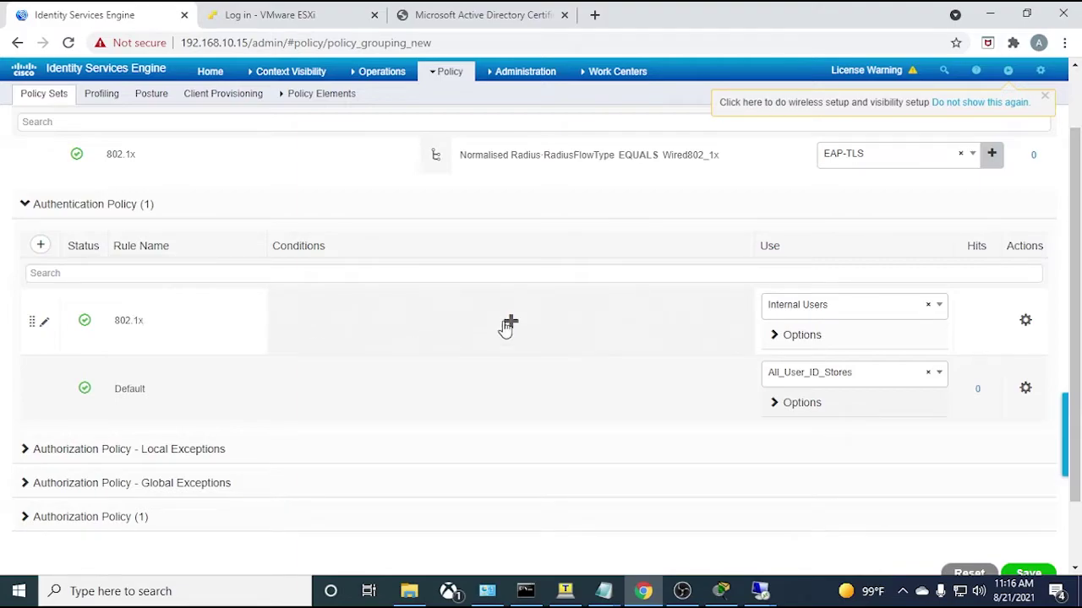
left_click(510, 322)
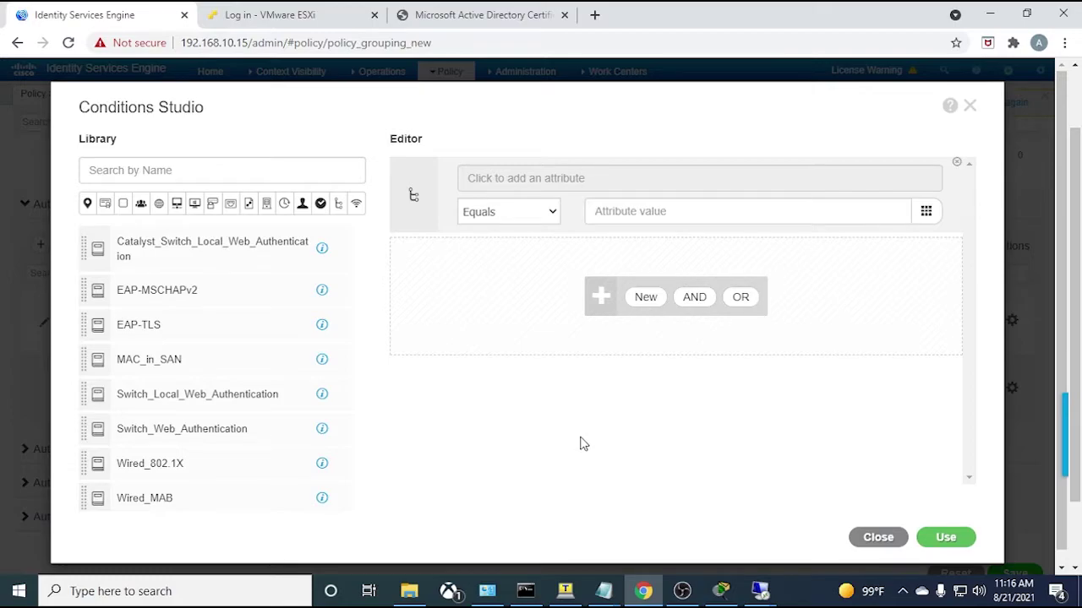
- Add the condition Network Access EapTunnel equals PEAP in Conditions Studio
left_click(606, 188)
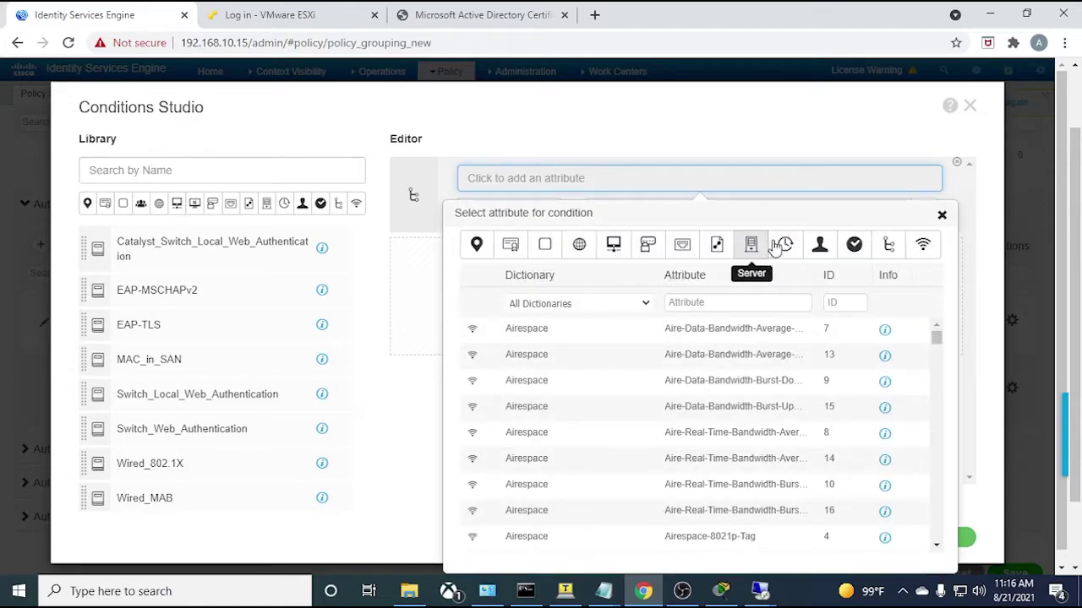
left_click(724, 258)
scroll(673, 394, "down", 5)
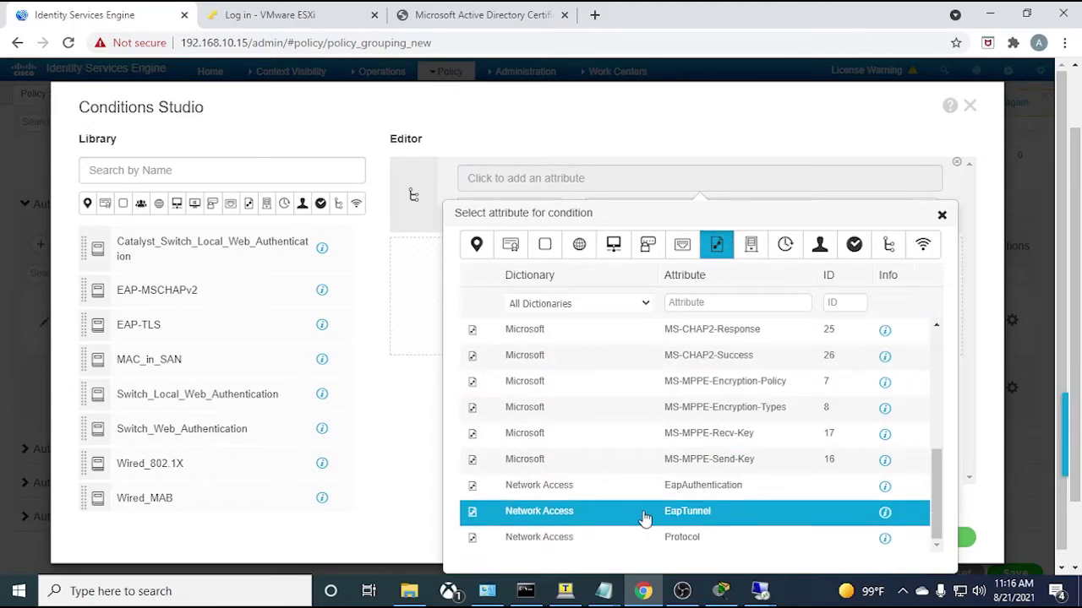
left_click(690, 517)
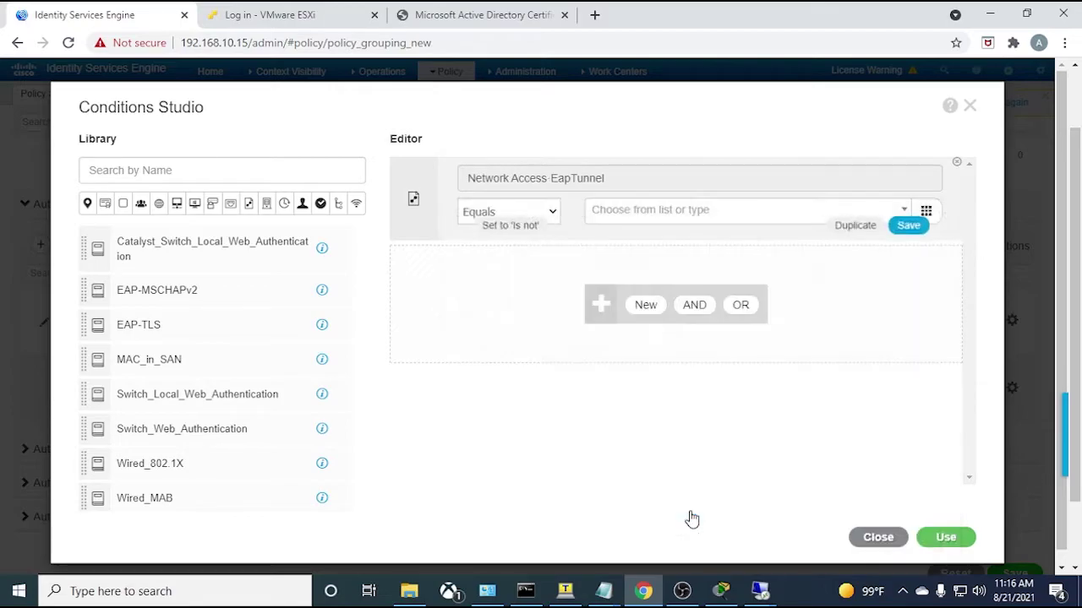
left_click(666, 218)
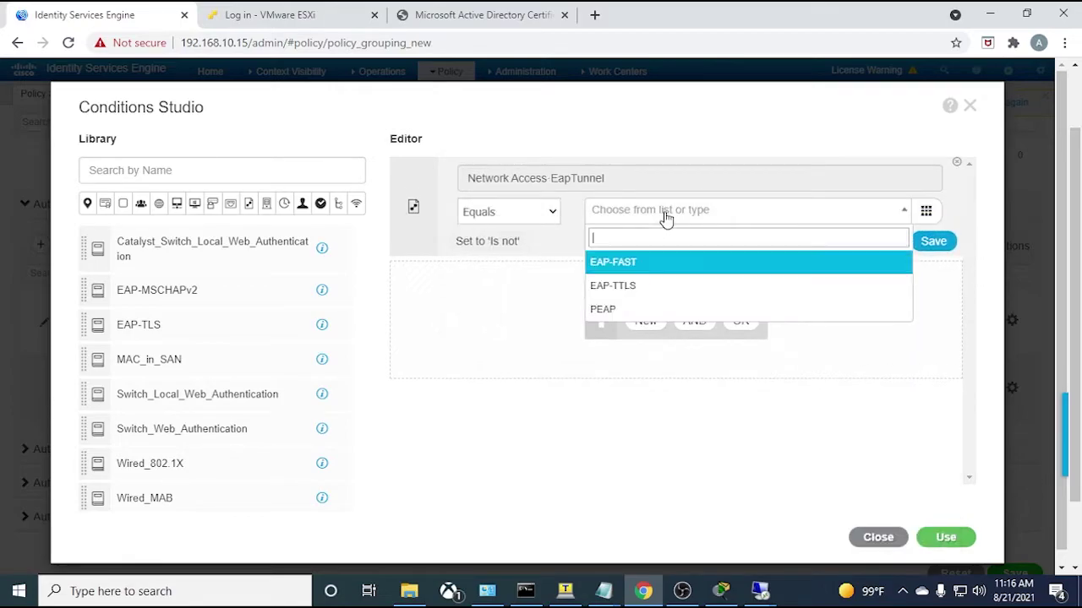
left_click(628, 310)
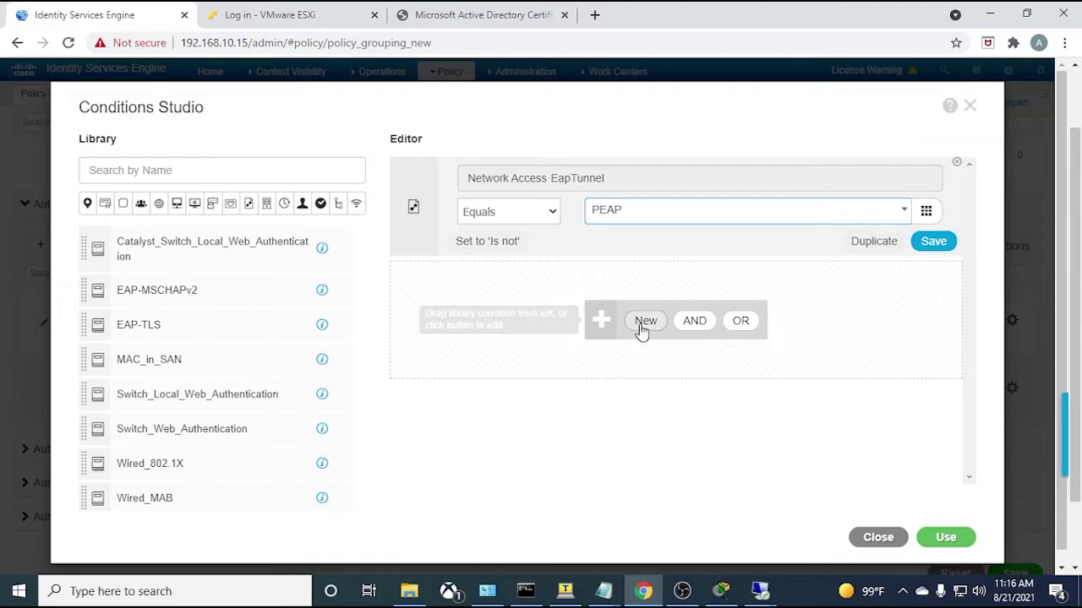
- Join with AND an EapAuthentication equals EAP-TLS condition and apply both to the 802.1x rule
left_click(644, 323)
left_click(608, 269)
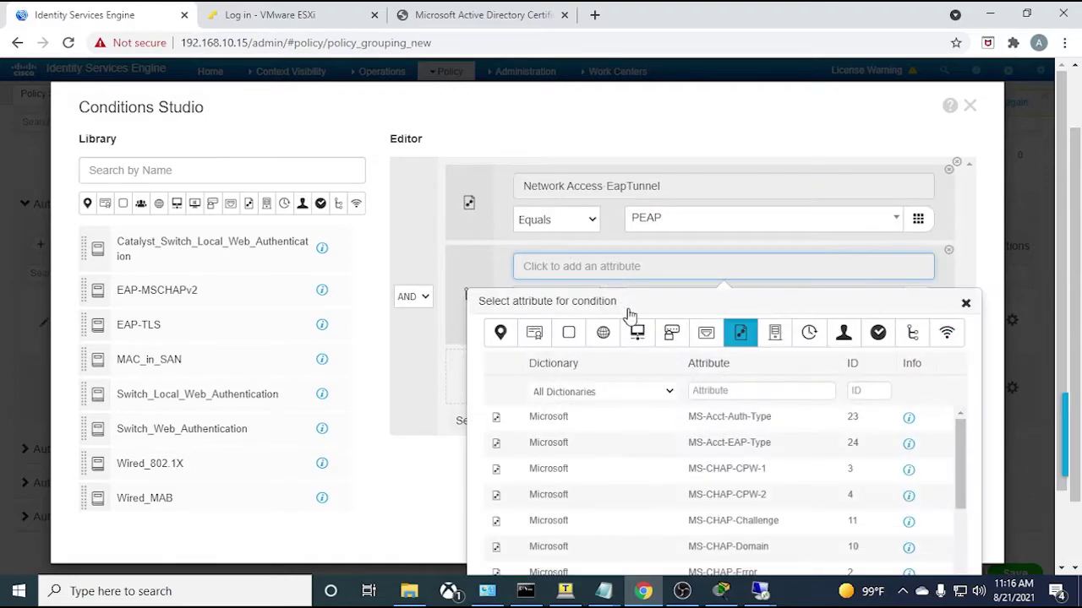
scroll(751, 363, "down", 1)
scroll(691, 471, "down", 5)
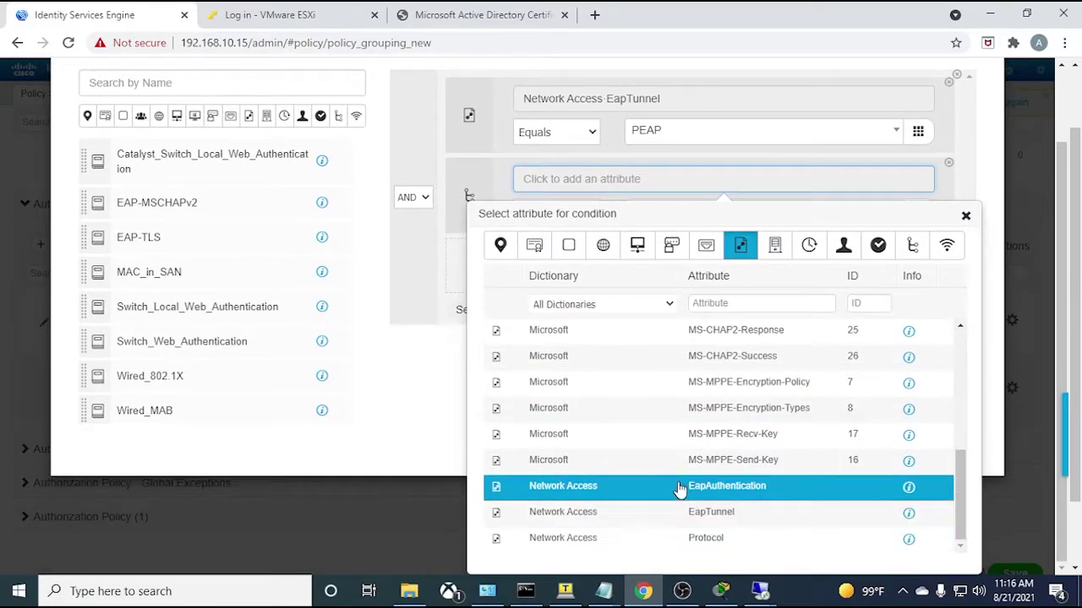
left_click(706, 490)
left_click(647, 280)
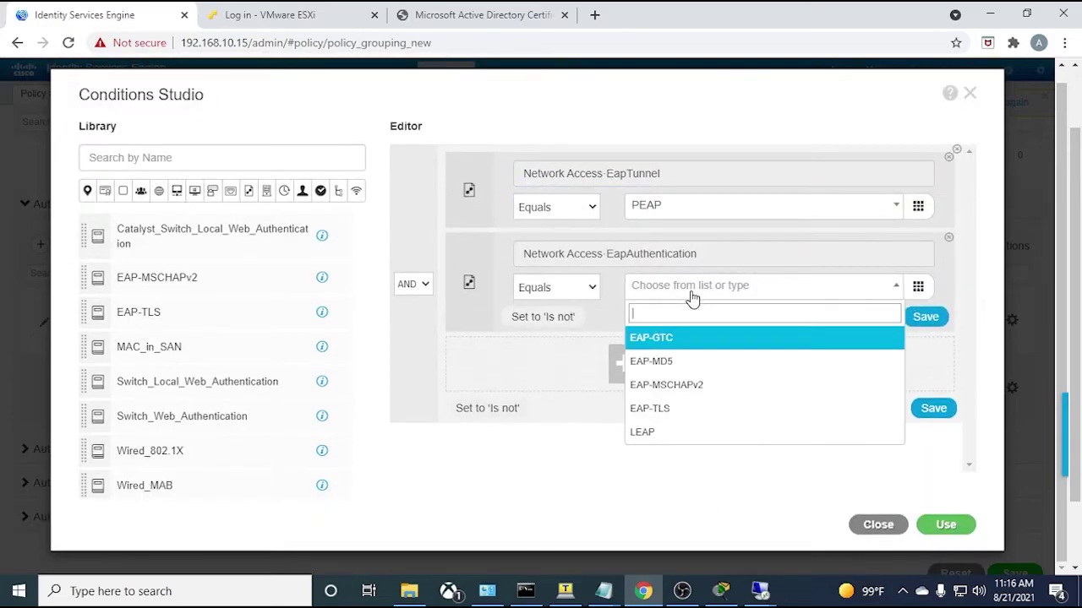
left_click(655, 409)
left_click(945, 525)
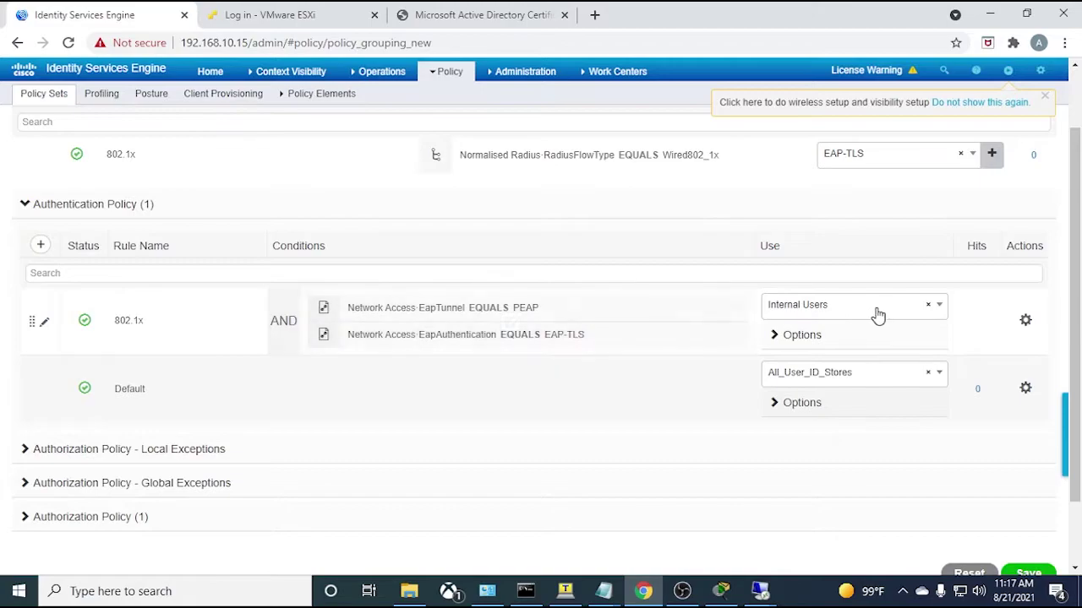
- Switch the 802.1x rule's identity source from Internal Users to ITSEASY_CERTS
left_click(934, 309)
scroll(845, 448, "down", 1)
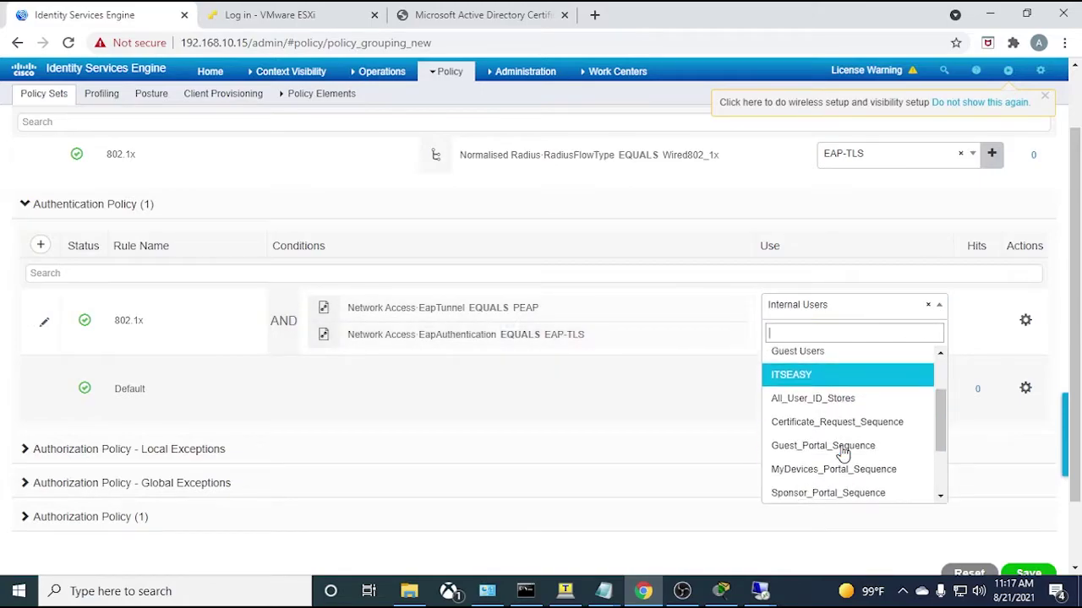
scroll(839, 455, "down", 1)
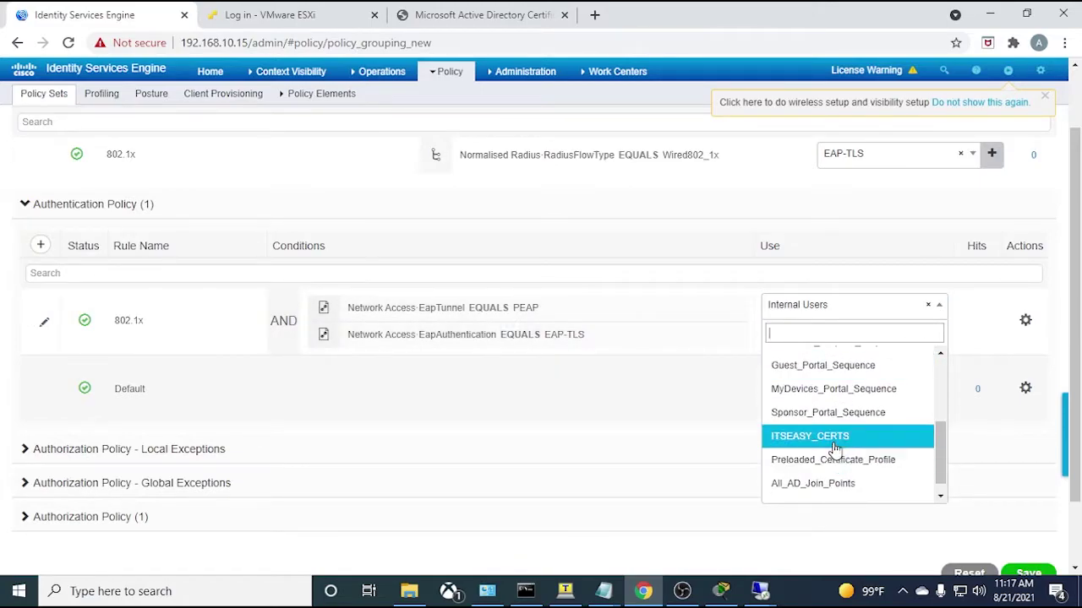
left_click(835, 438)
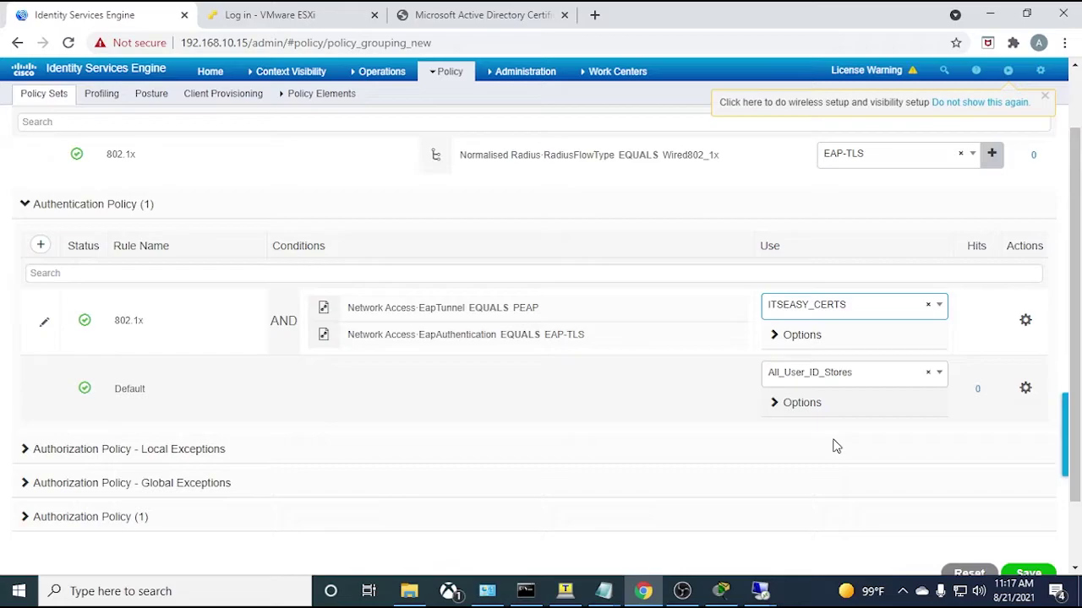
left_click(517, 72)
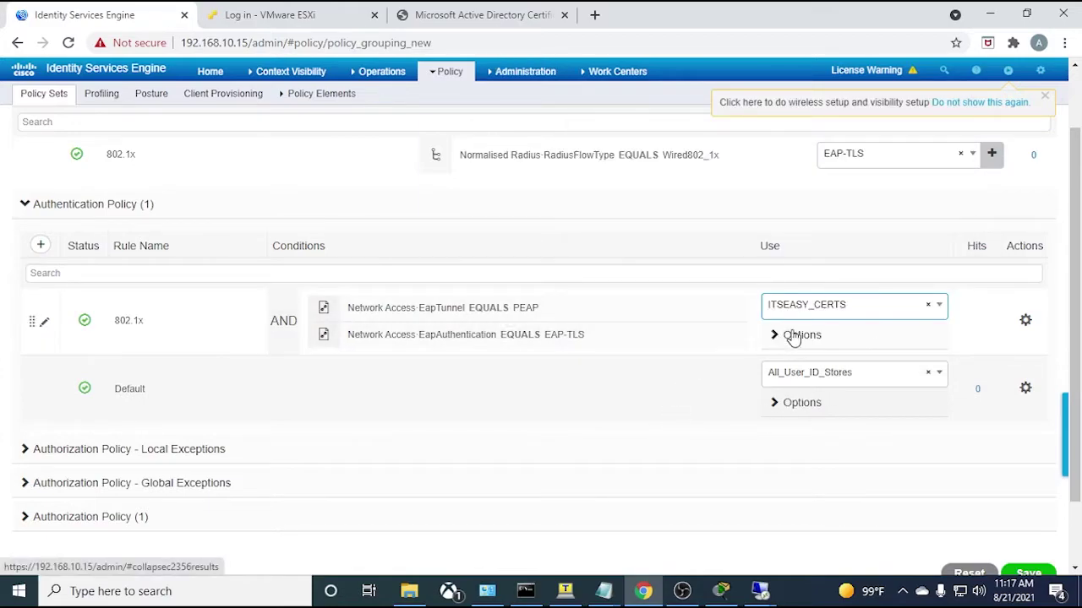
mouse_move(261, 340)
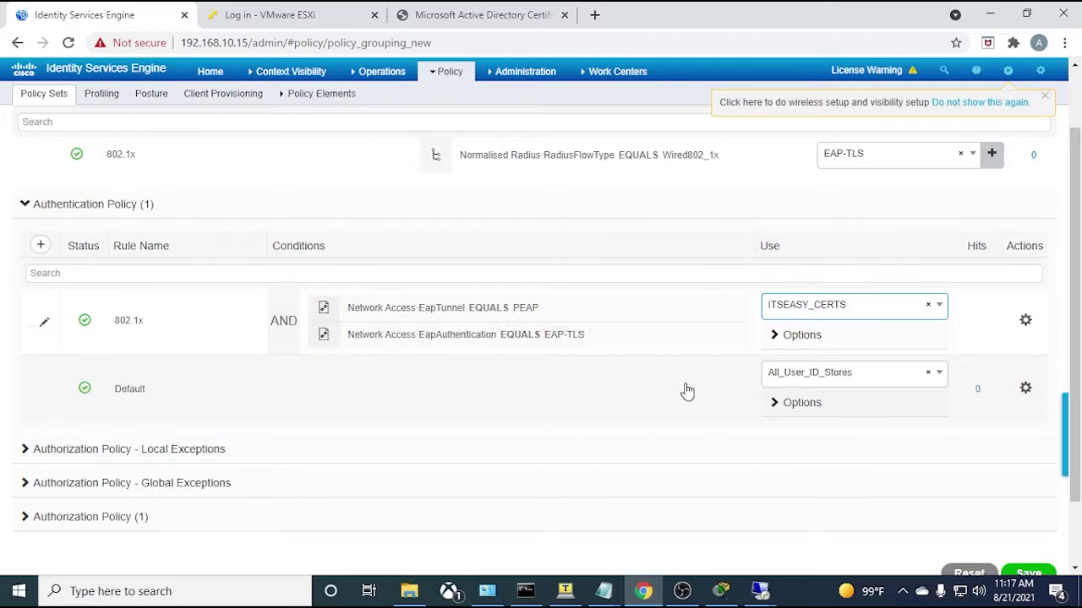
scroll(558, 356, "down", 1)
- Expand the Authorization Policy and add a new rule named Domain_Computers
left_click(23, 436)
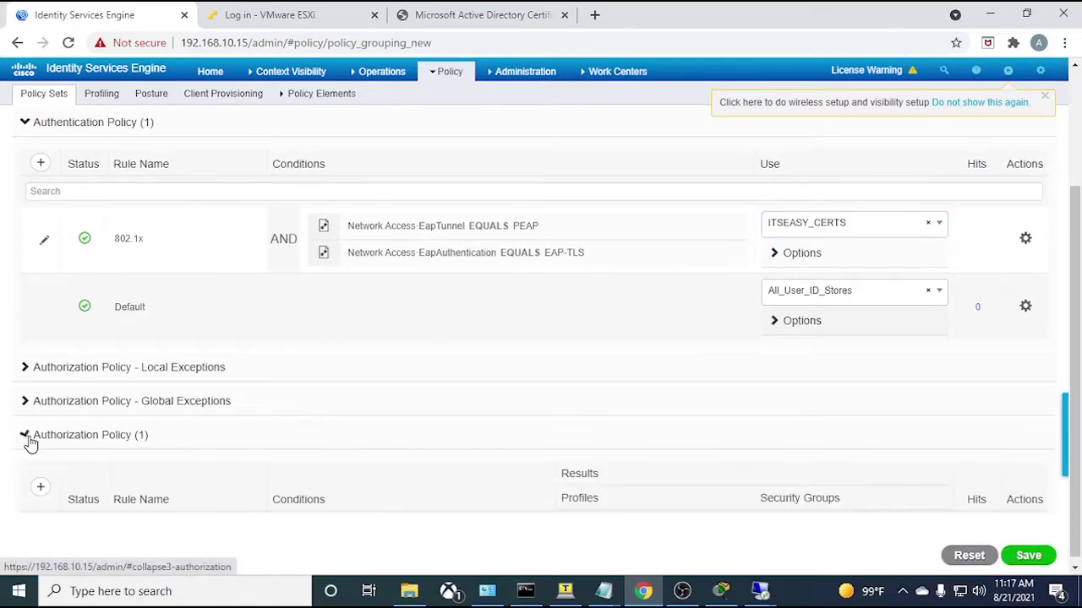
scroll(113, 403, "down", 1)
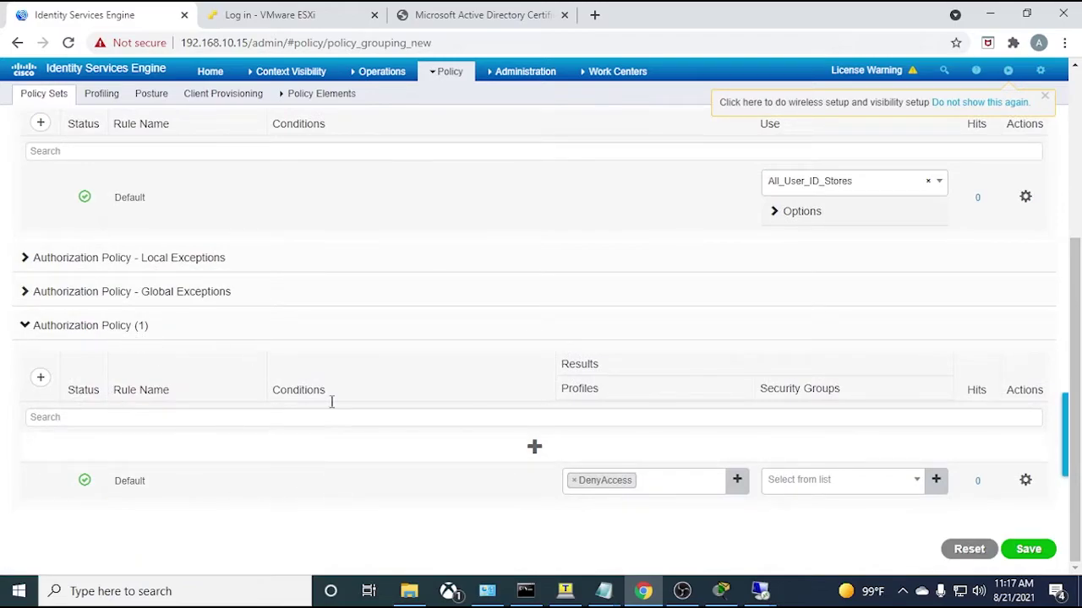
left_click(535, 447)
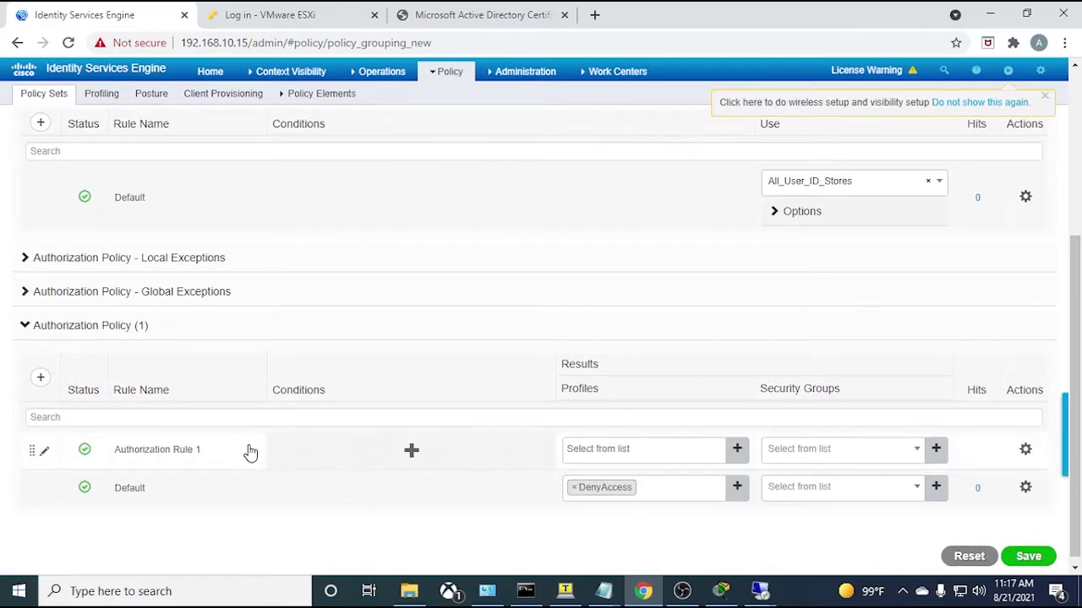
triple_click(168, 449)
type("Domain_Computers")
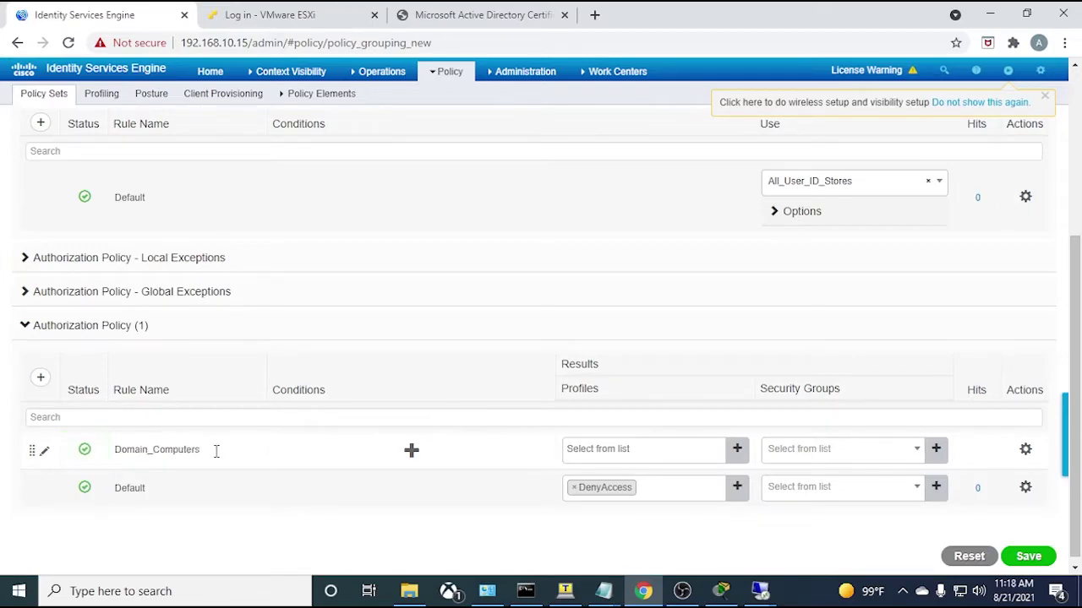
- Give the rule the condition ITSEASY ExternalGroups equals Domain Computers
left_click(413, 448)
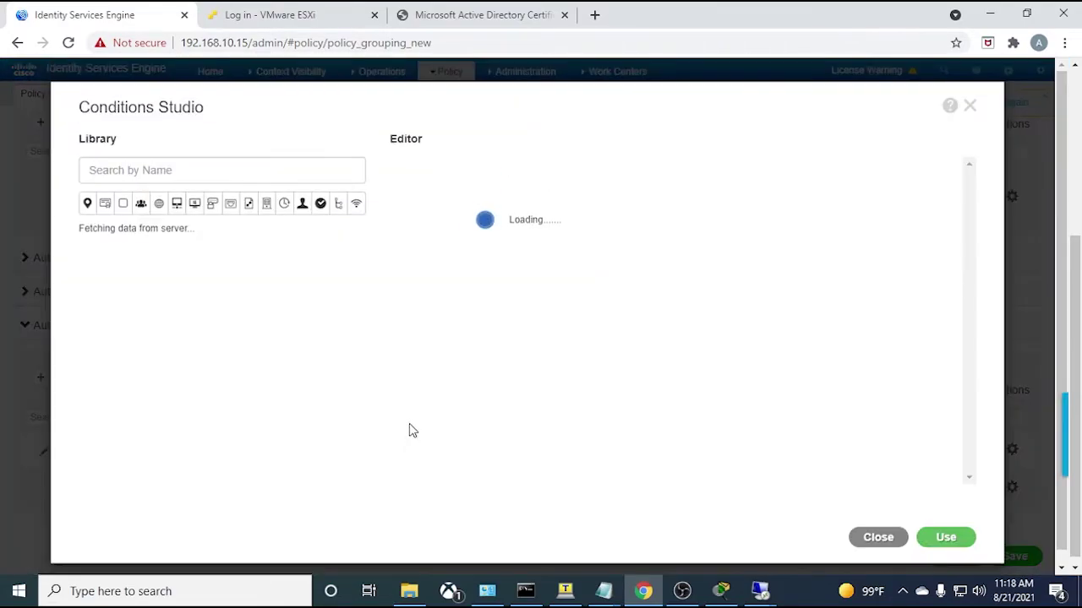
left_click(565, 179)
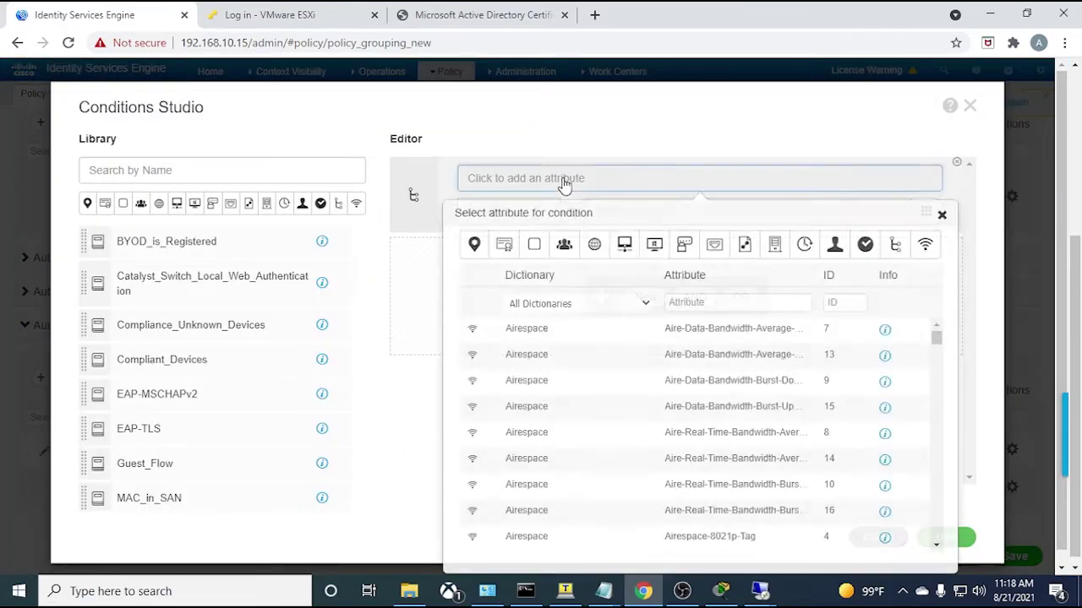
left_click(564, 245)
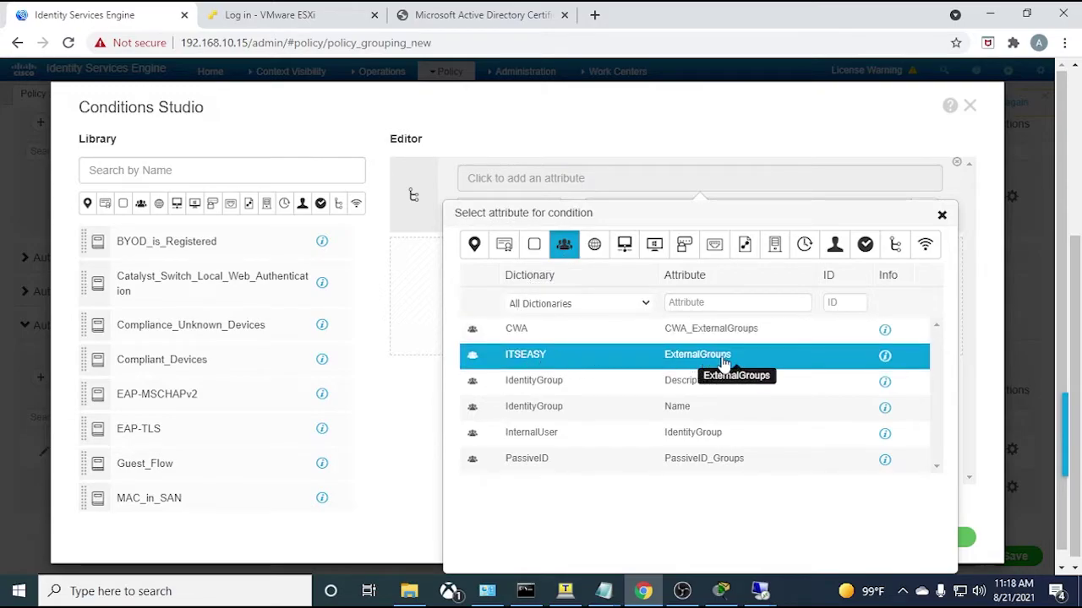
left_click(532, 362)
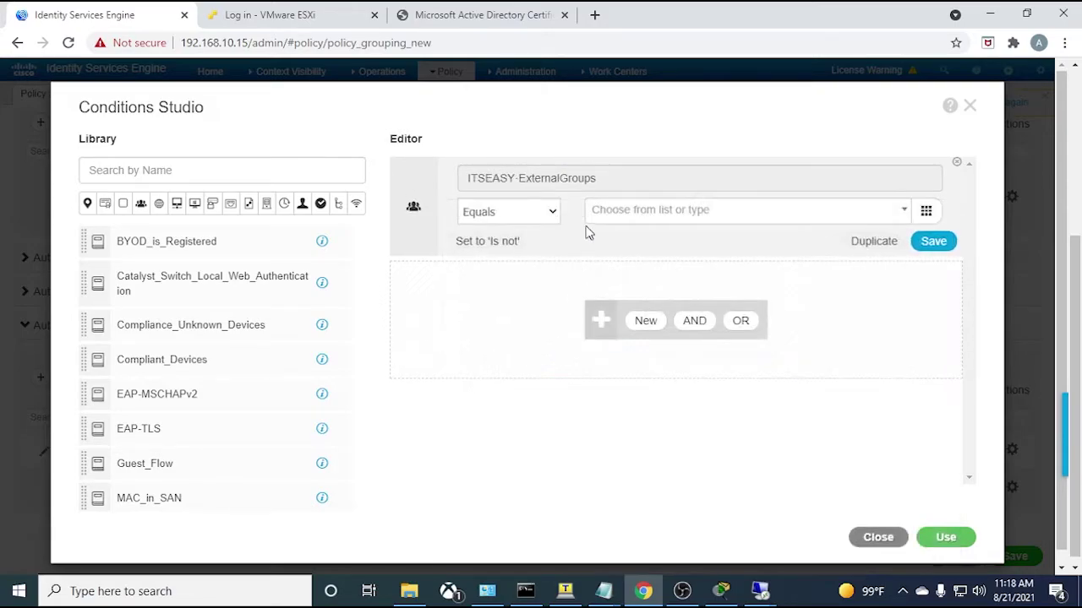
left_click(674, 218)
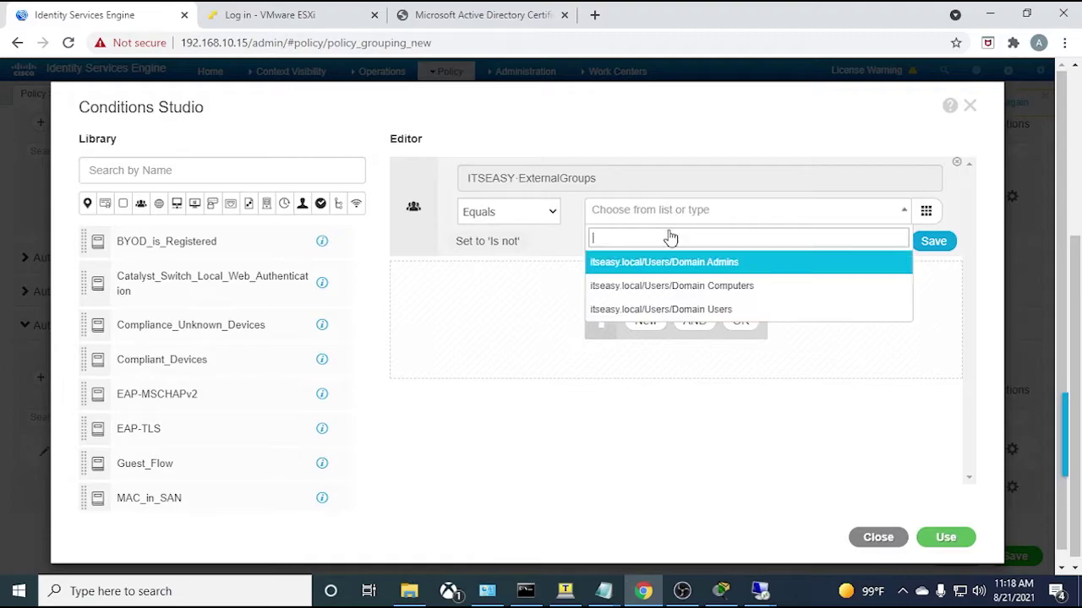
left_click(678, 295)
left_click(945, 537)
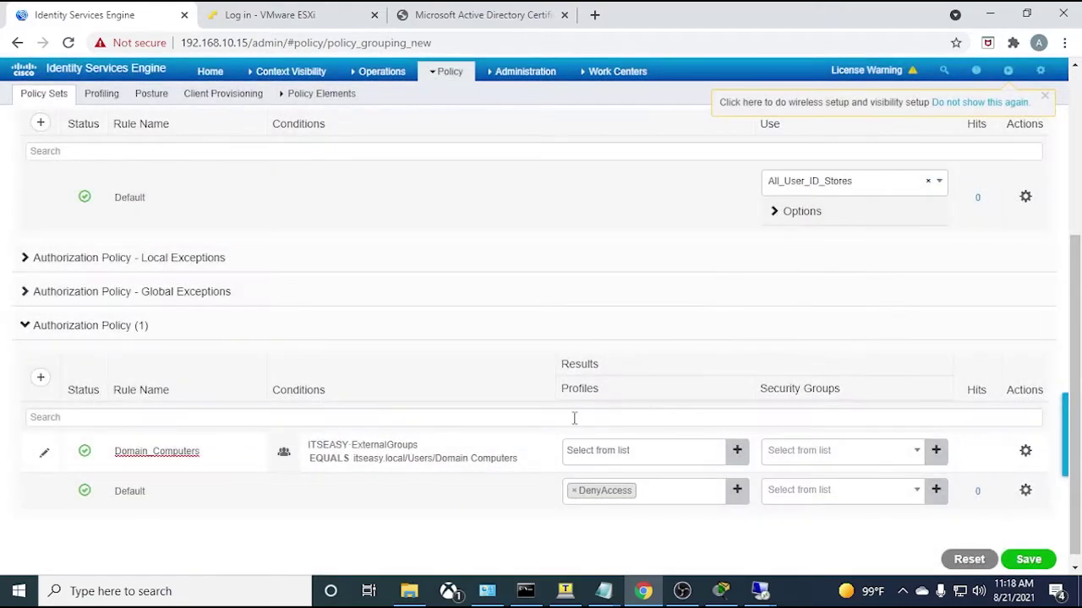
- Assign the Domain_Computers authorization profile to the rule
left_click(659, 441)
scroll(627, 382, "down", 1)
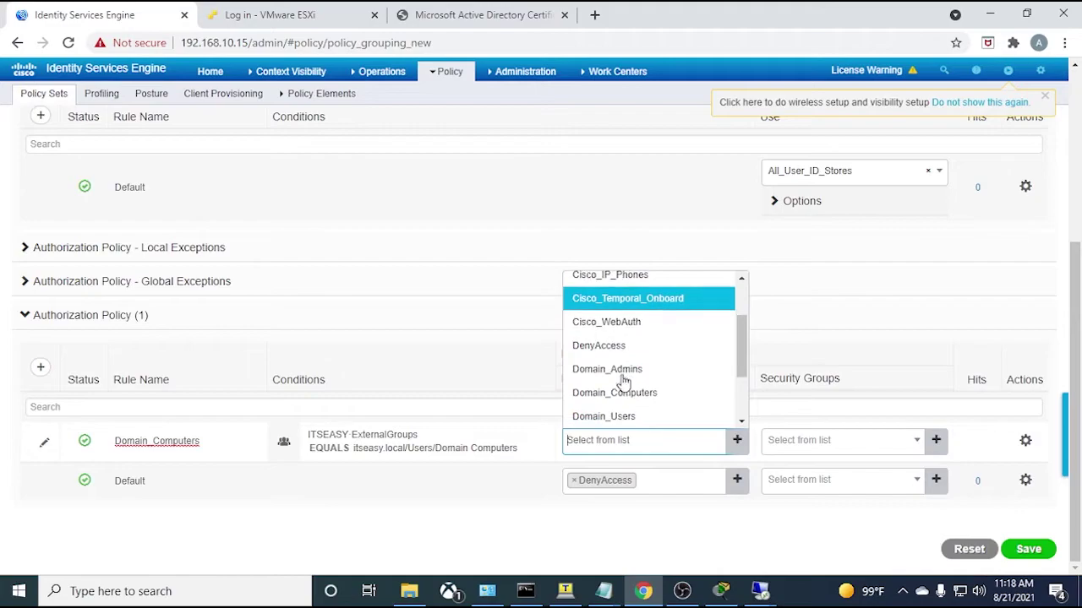
scroll(623, 374, "down", 3)
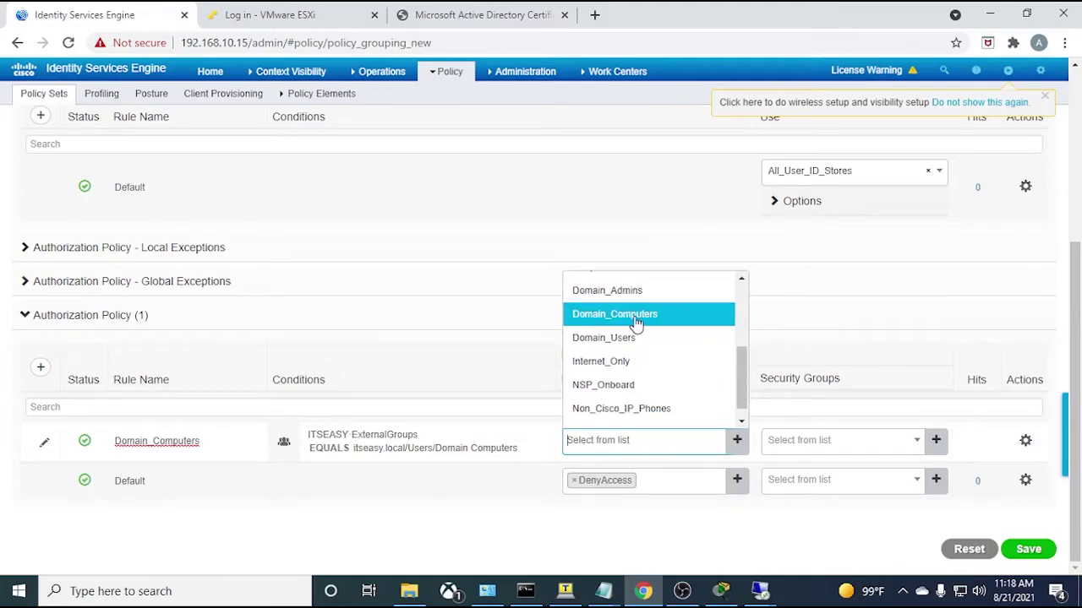
left_click(636, 322)
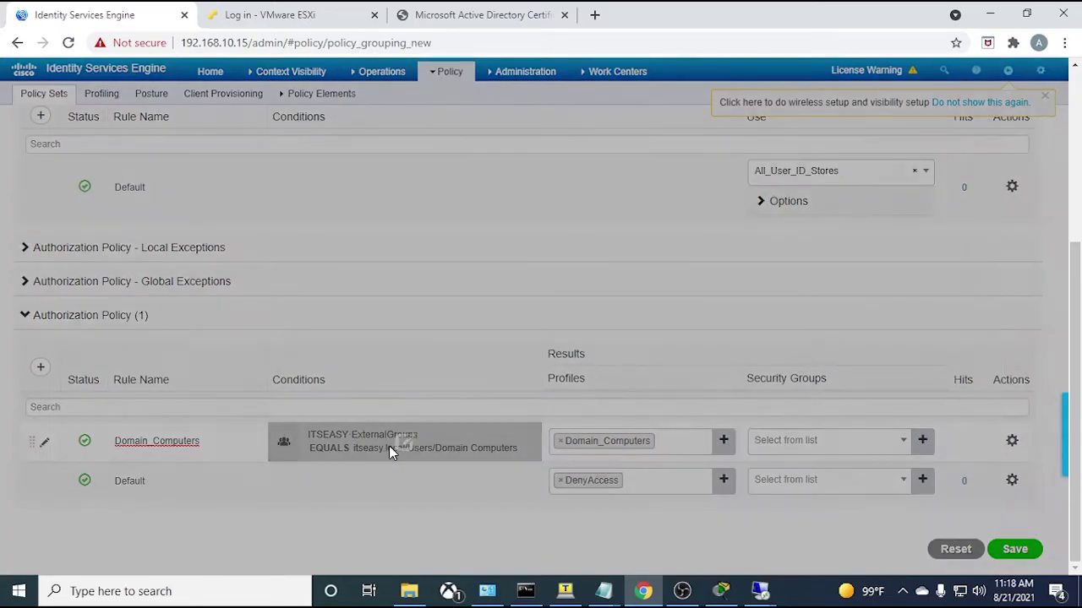
- Clear the Domain_Computers rule's conditions and add Network Access EapTunnel equals PEAP
left_click(390, 448)
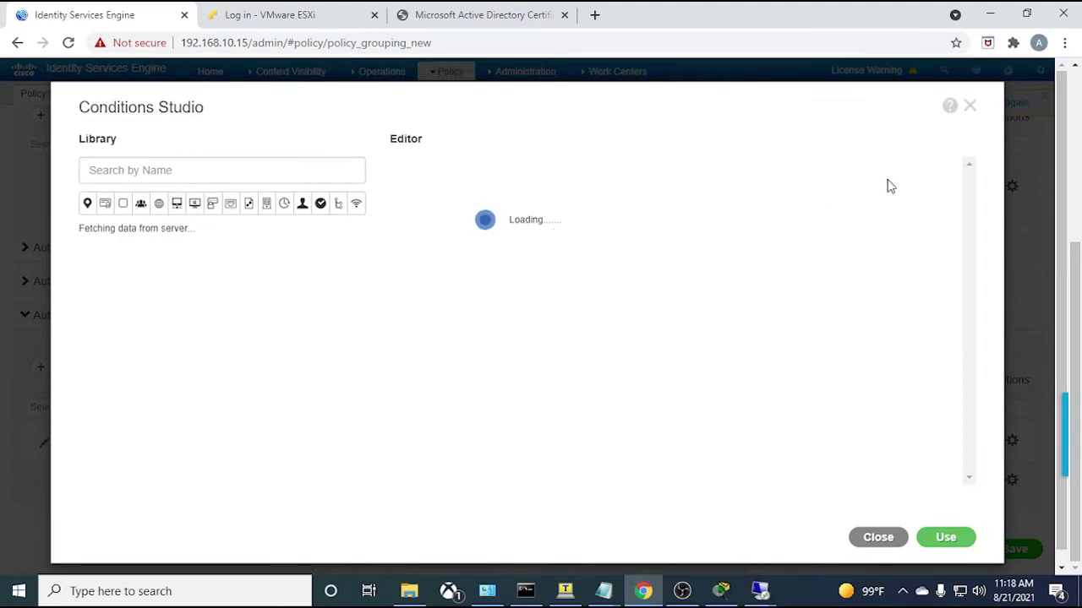
left_click(955, 167)
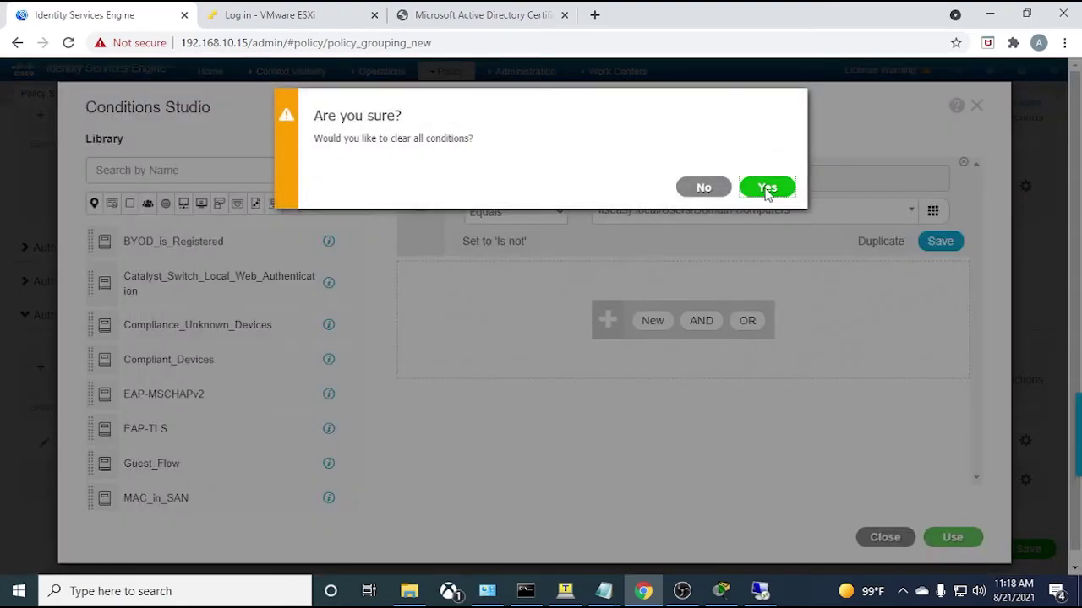
left_click(766, 191)
left_click(505, 182)
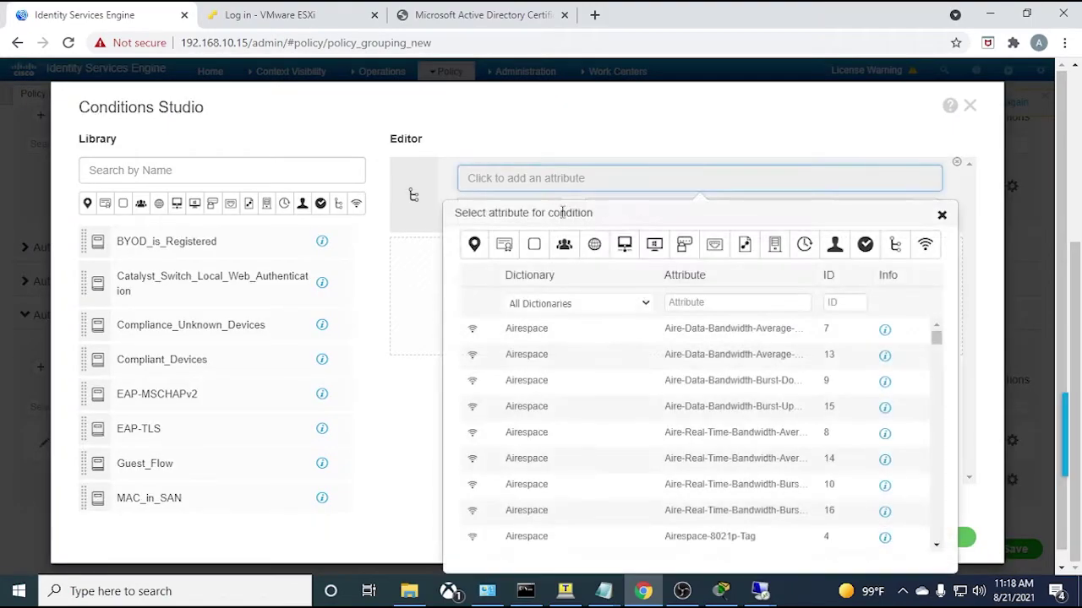
left_click(743, 245)
scroll(645, 439, "down", 5)
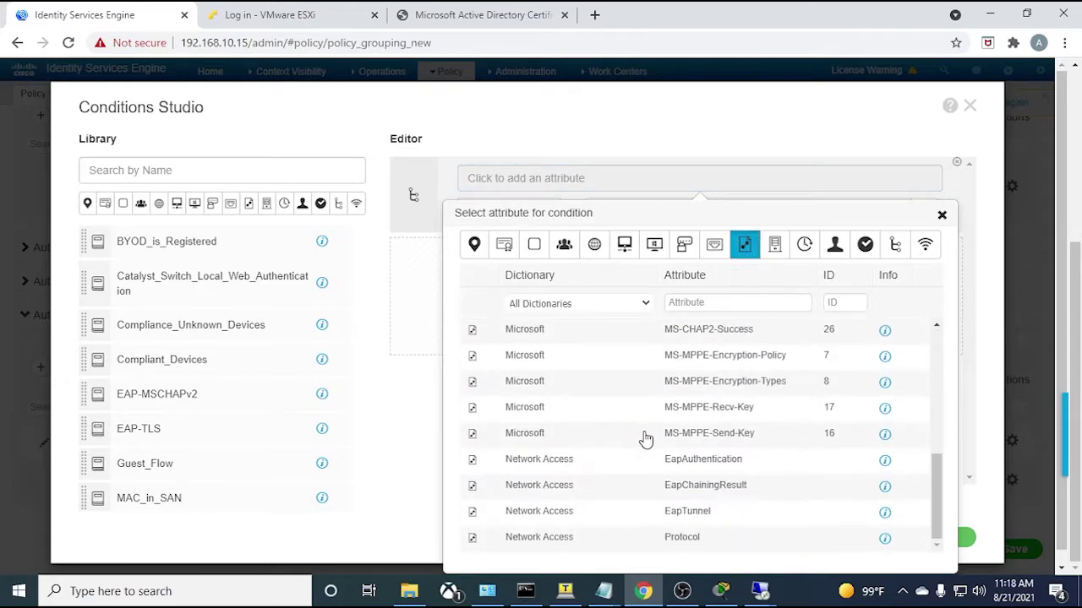
left_click(635, 518)
left_click(674, 218)
left_click(632, 309)
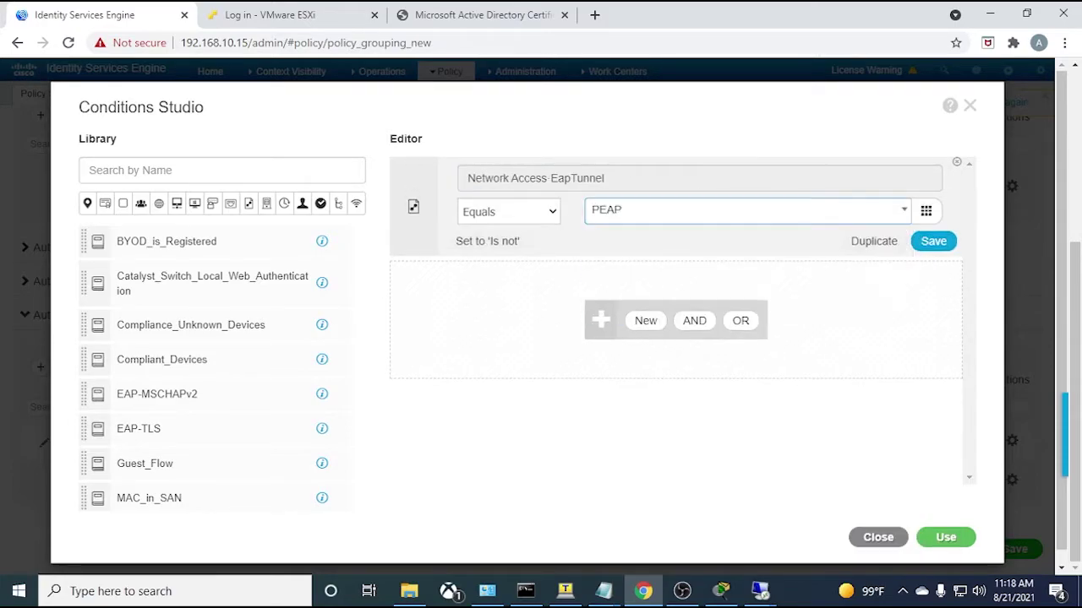
- Add an AND condition EapAuthentication equals EAP-TLS
left_click(635, 323)
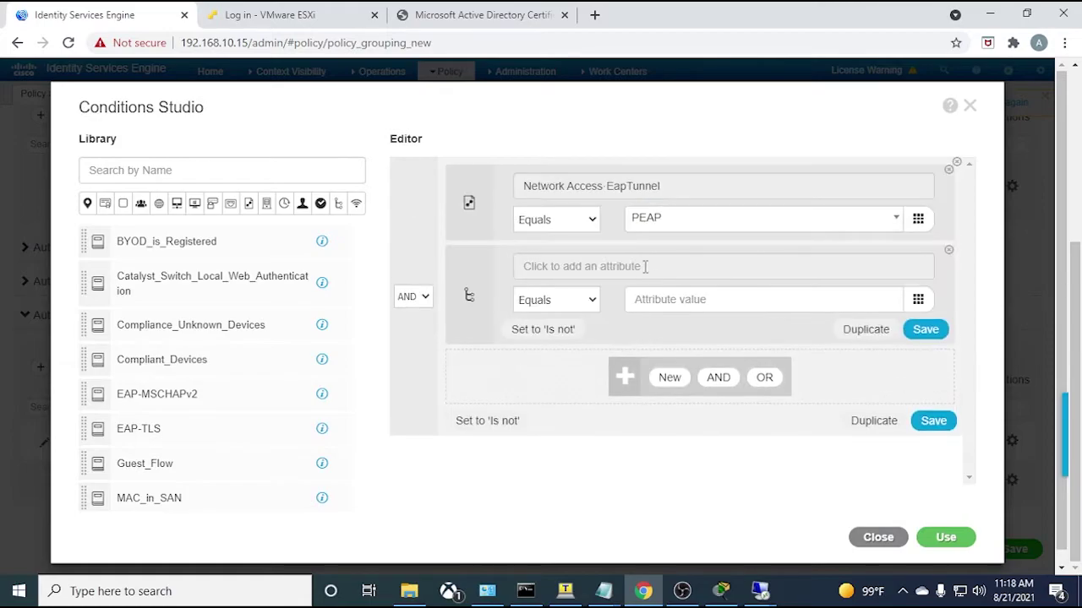
left_click(640, 268)
scroll(628, 449, "down", 5)
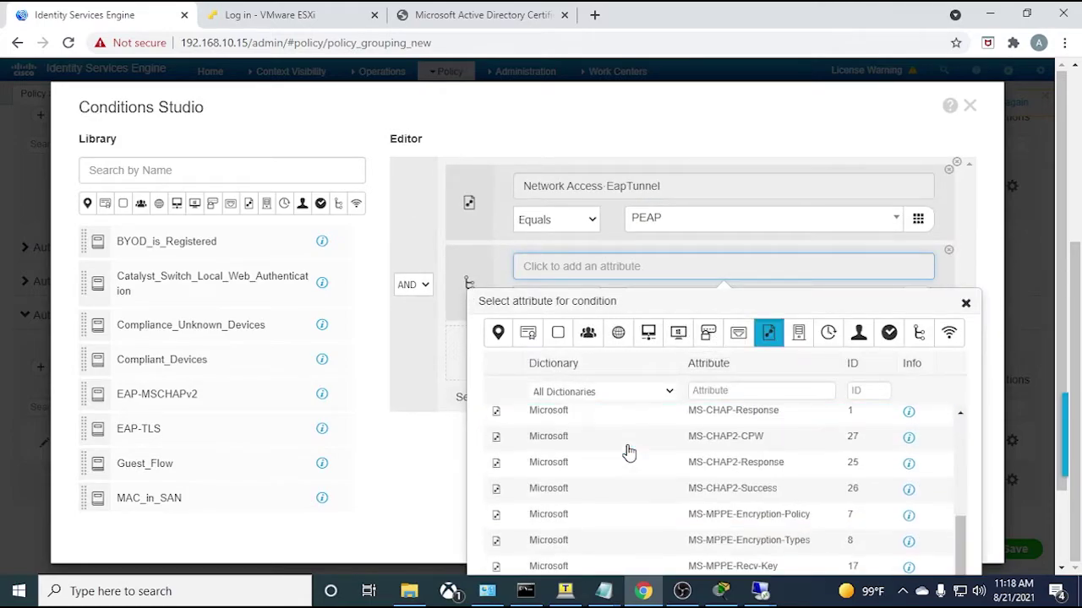
left_click(641, 466)
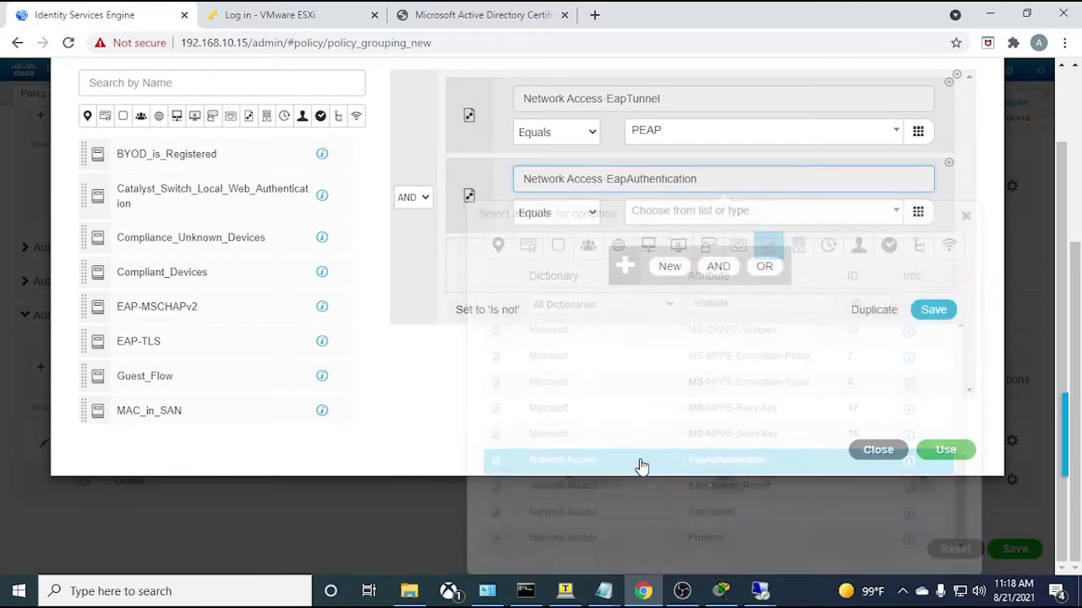
left_click(718, 286)
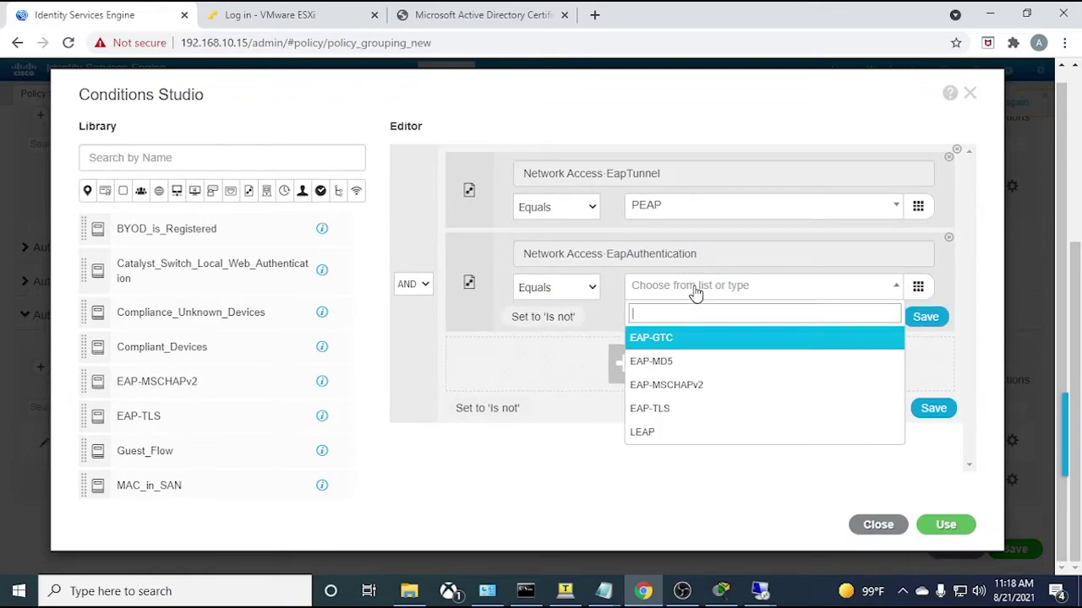
left_click(666, 411)
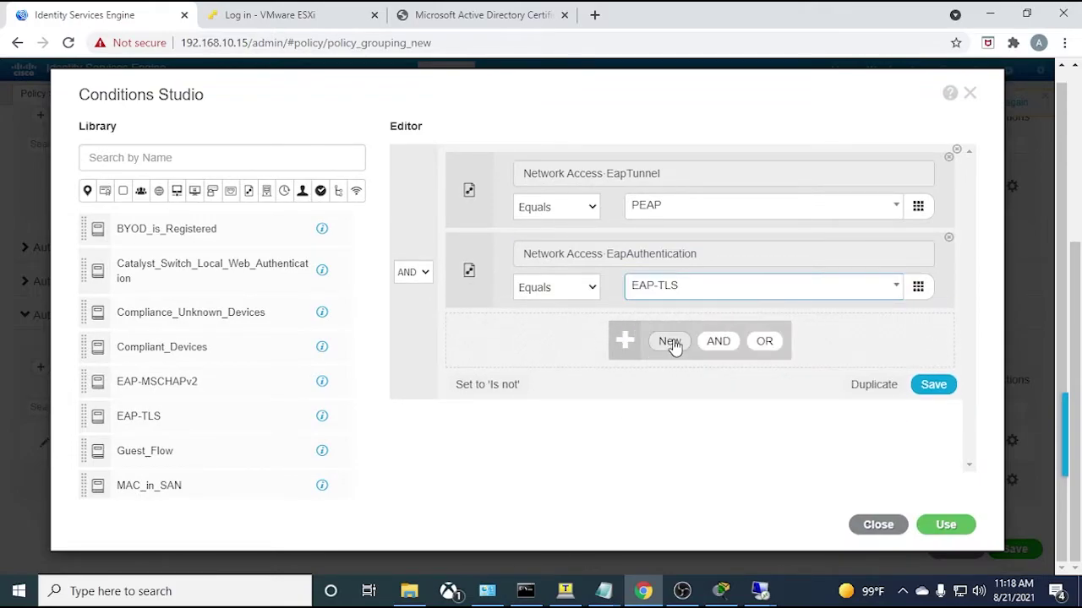
- Add a third condition ITSEASY ExternalGroups equals Domain Computers and apply the conditions
left_click(669, 341)
left_click(635, 345)
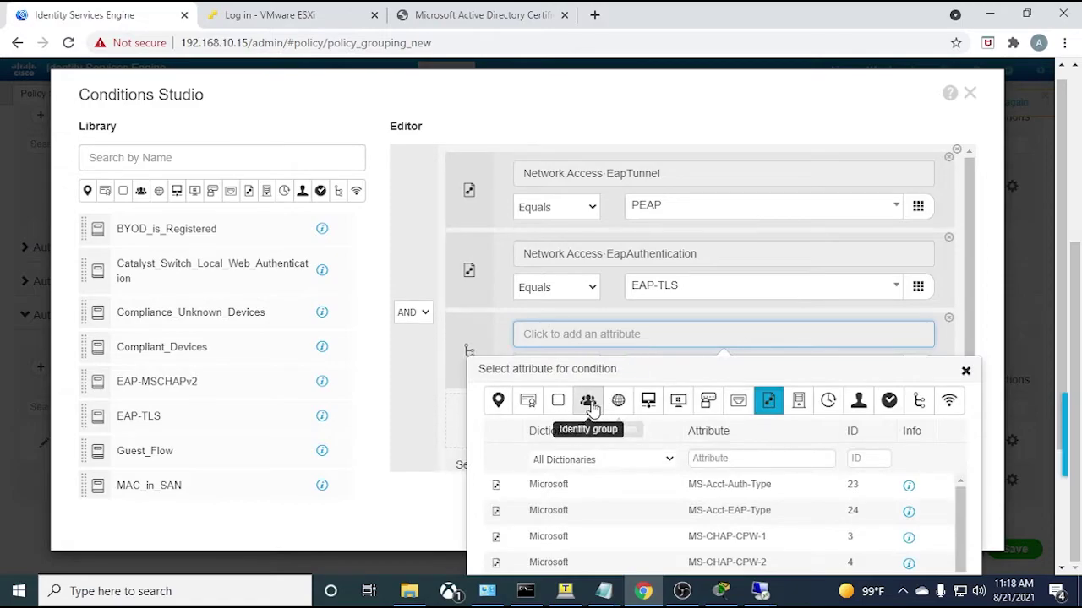
left_click(588, 399)
left_click(582, 513)
left_click(712, 369)
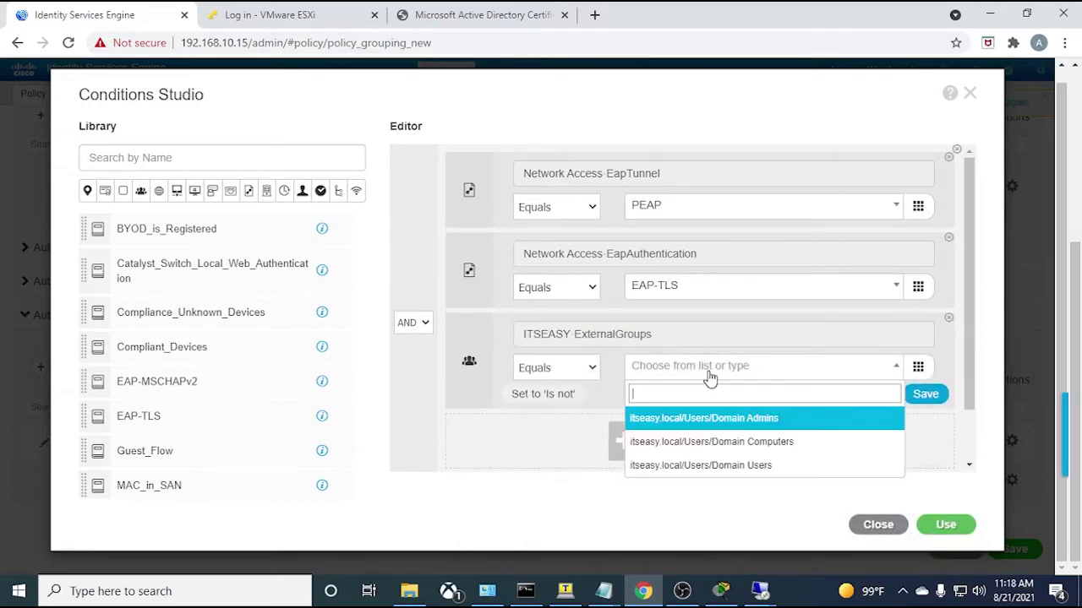
left_click(686, 444)
left_click(946, 524)
scroll(507, 473, "down", 1)
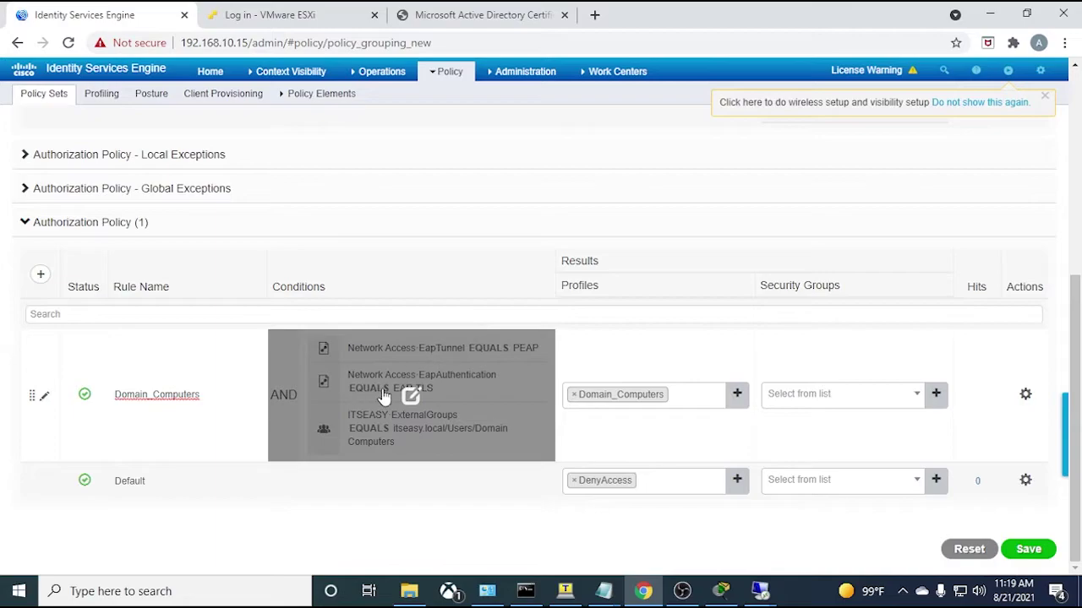
left_click(305, 405)
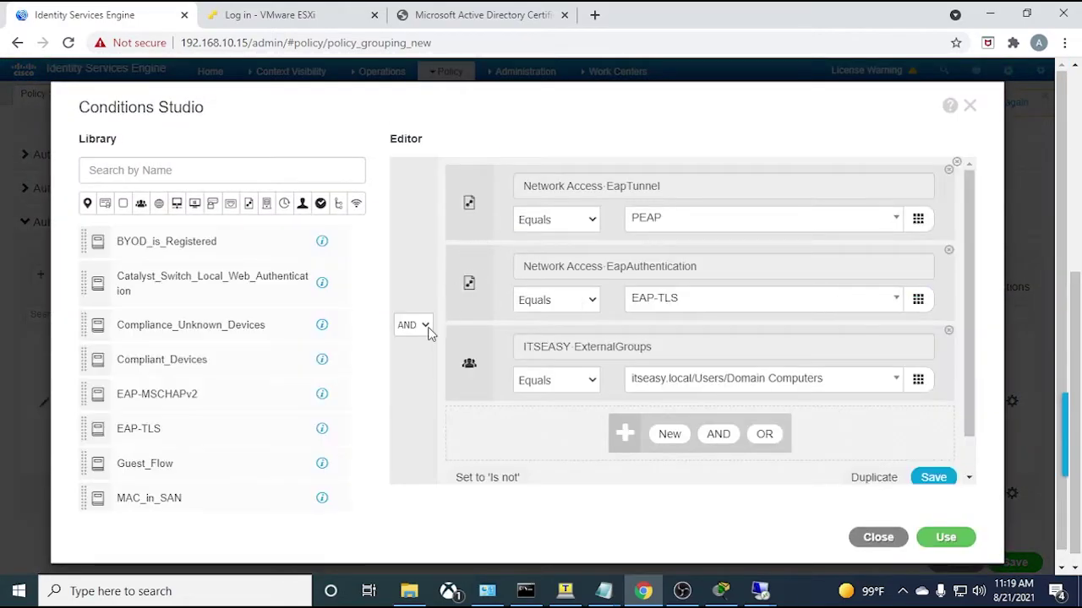
left_click(427, 328)
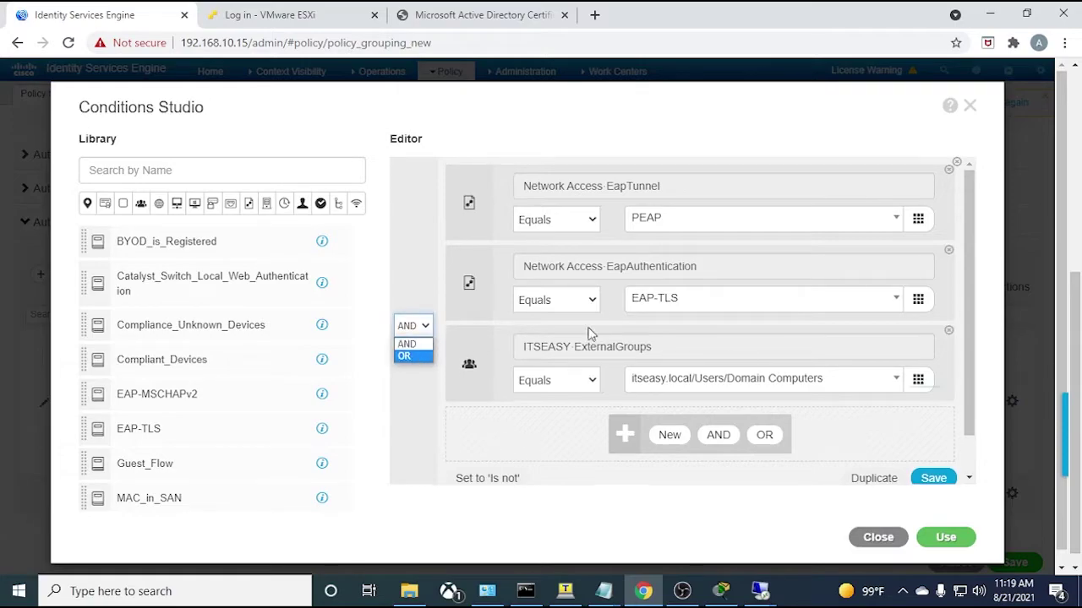
left_click(883, 541)
left_click(882, 540)
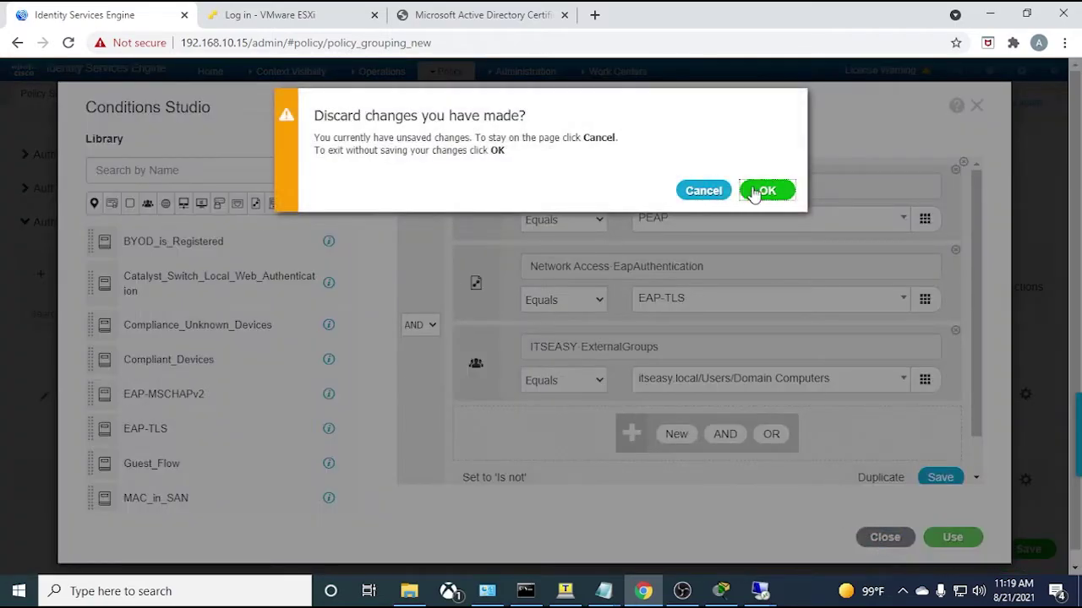
left_click(758, 194)
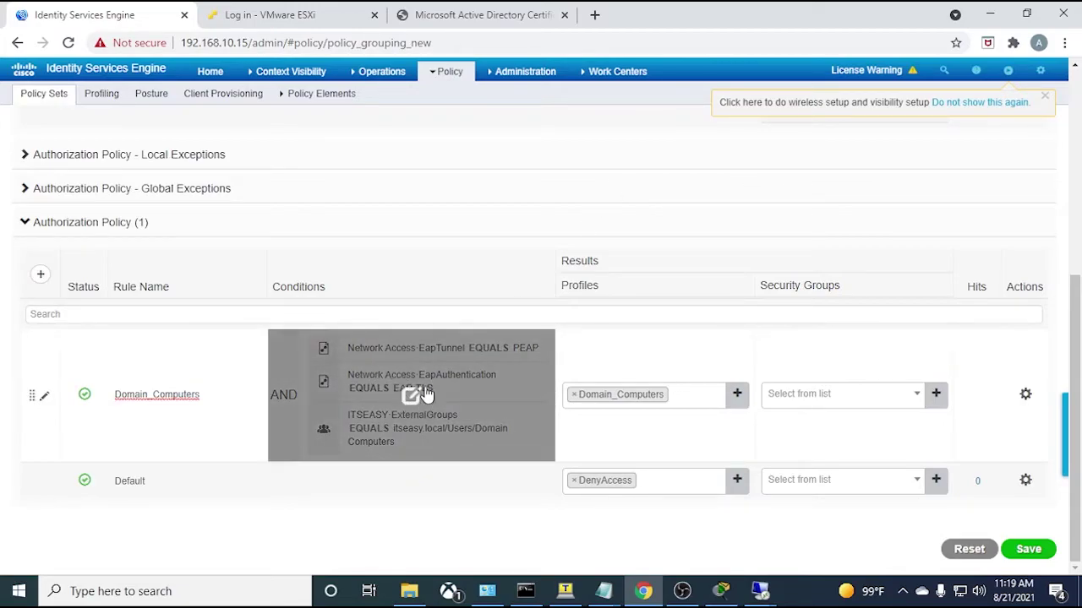
scroll(422, 389, "up", 1)
scroll(313, 263, "up", 2)
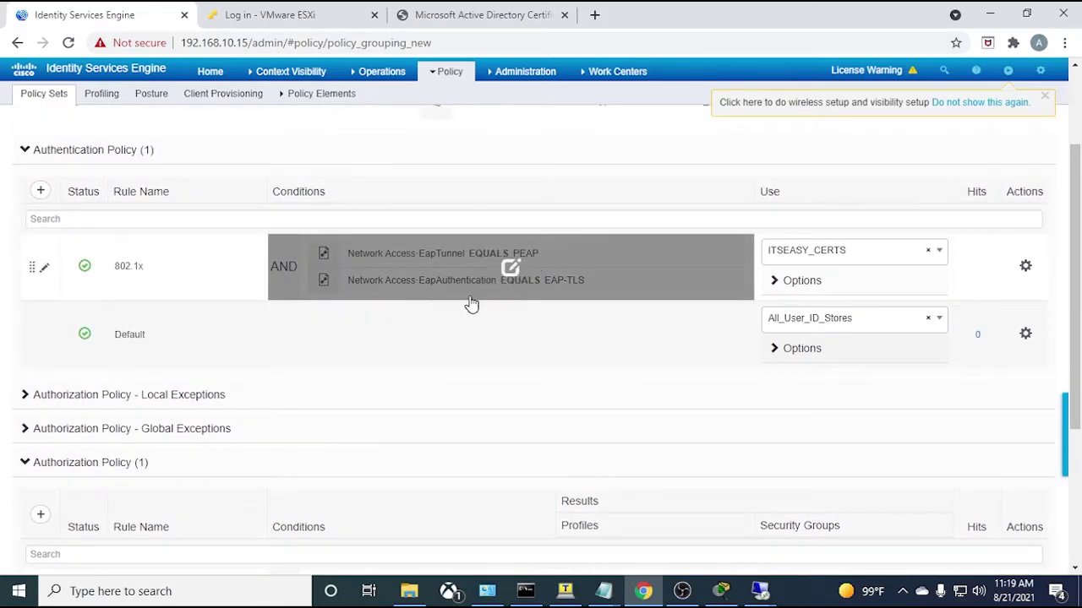
scroll(471, 303, "down", 1)
scroll(493, 285, "down", 2)
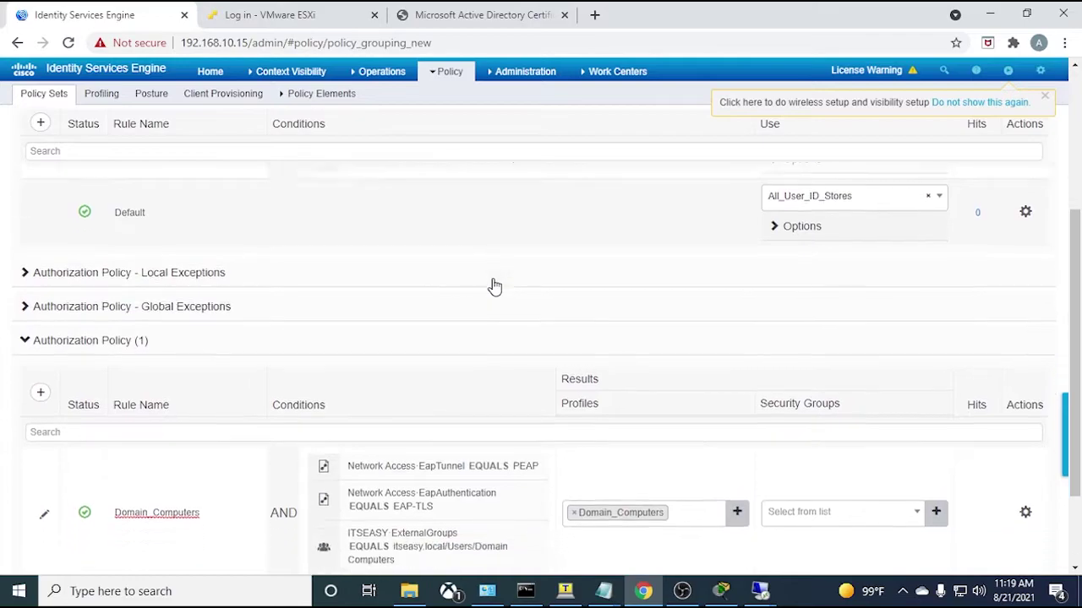
left_click(404, 395)
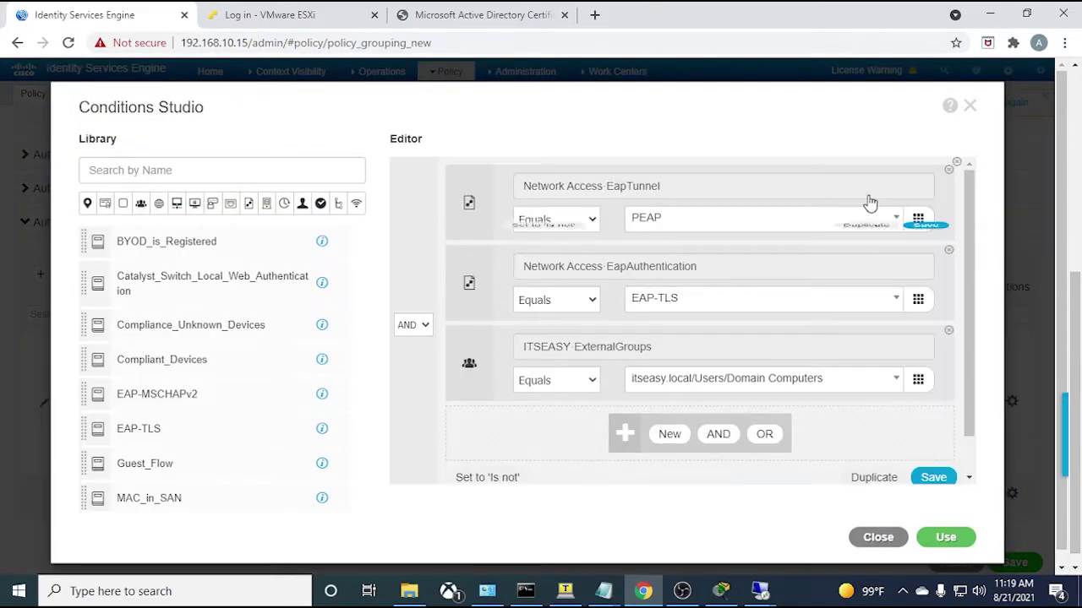
left_click(945, 537)
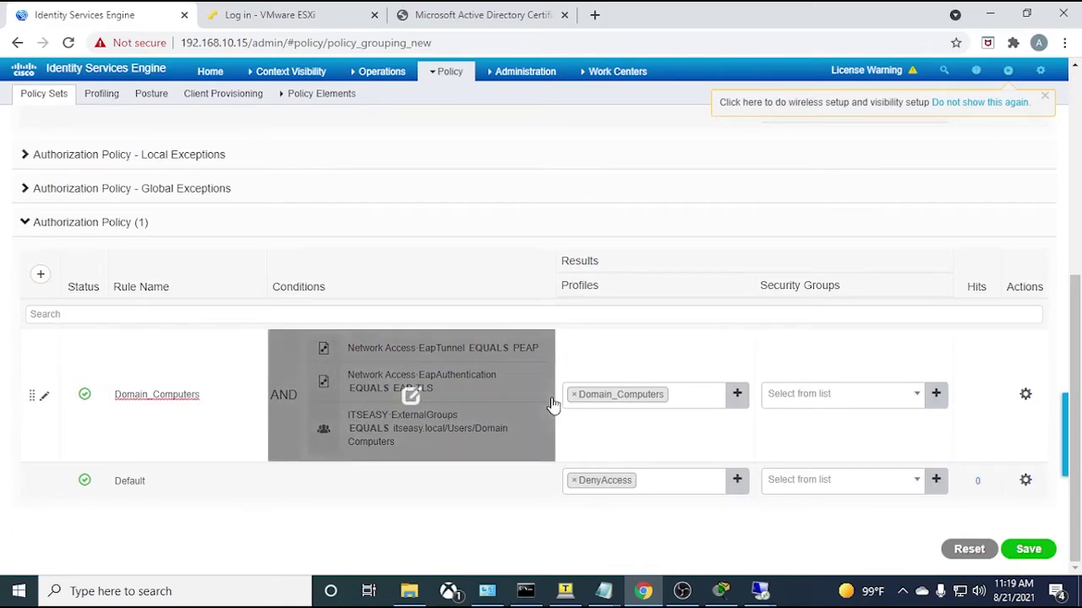
- Duplicate the Domain_Computers rule above itself and rename the copy Domain_Users
left_click(1026, 397)
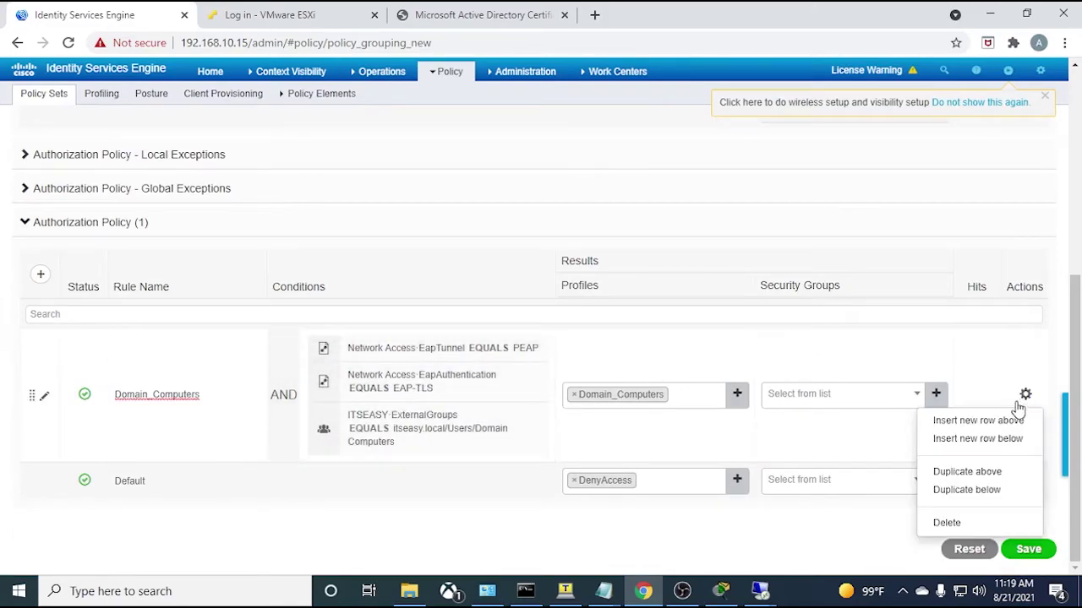
left_click(972, 471)
left_click_drag(225, 394, 164, 395)
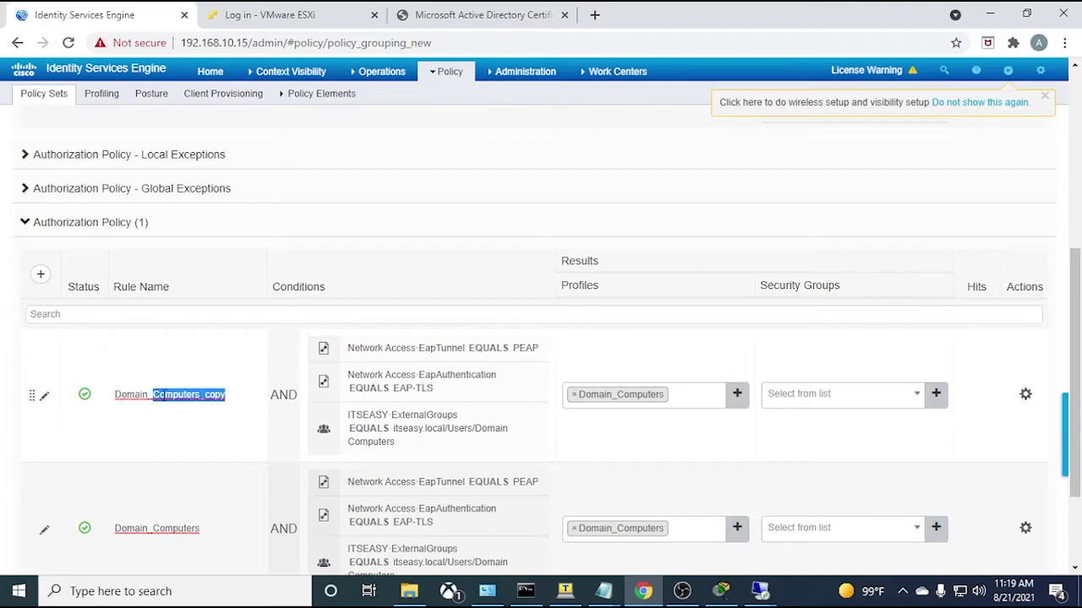
type("U")
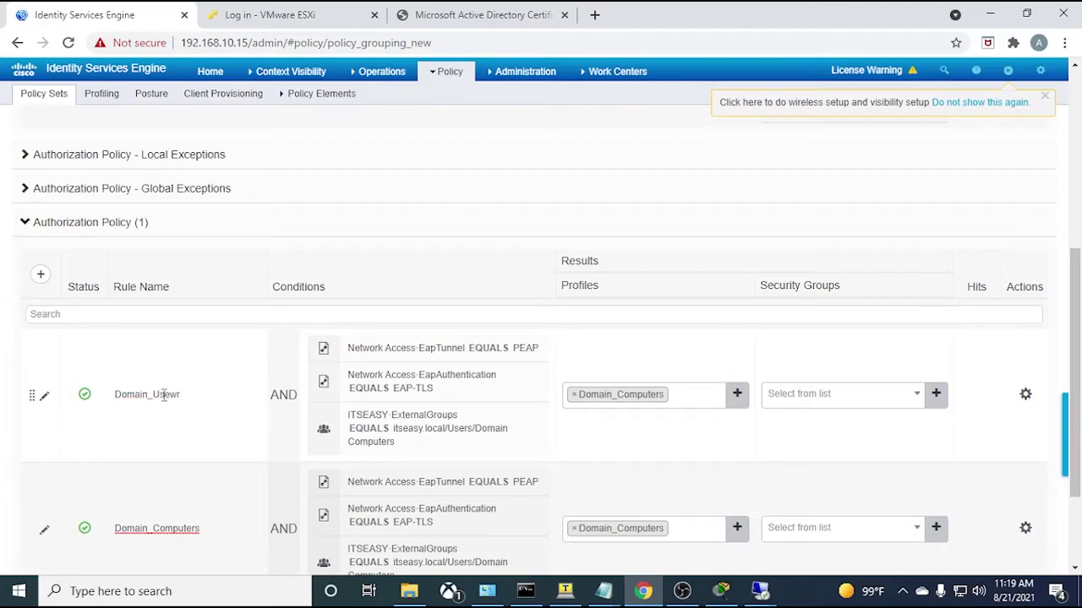
type("sers")
- Change the Domain_Users rule's group condition to Domain Users
left_click(423, 387)
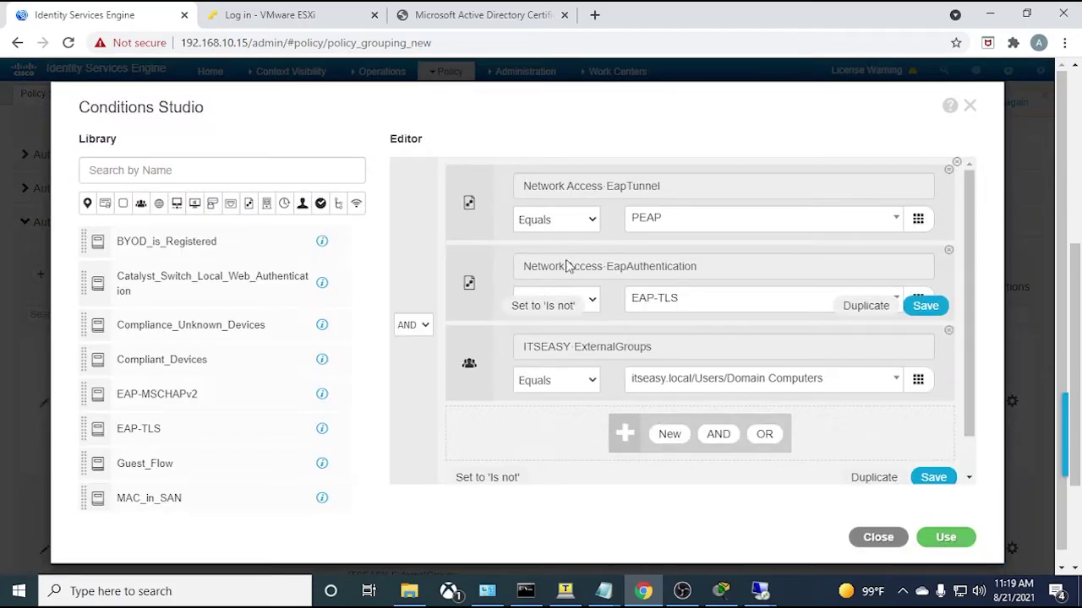
left_click(808, 385)
left_click(764, 478)
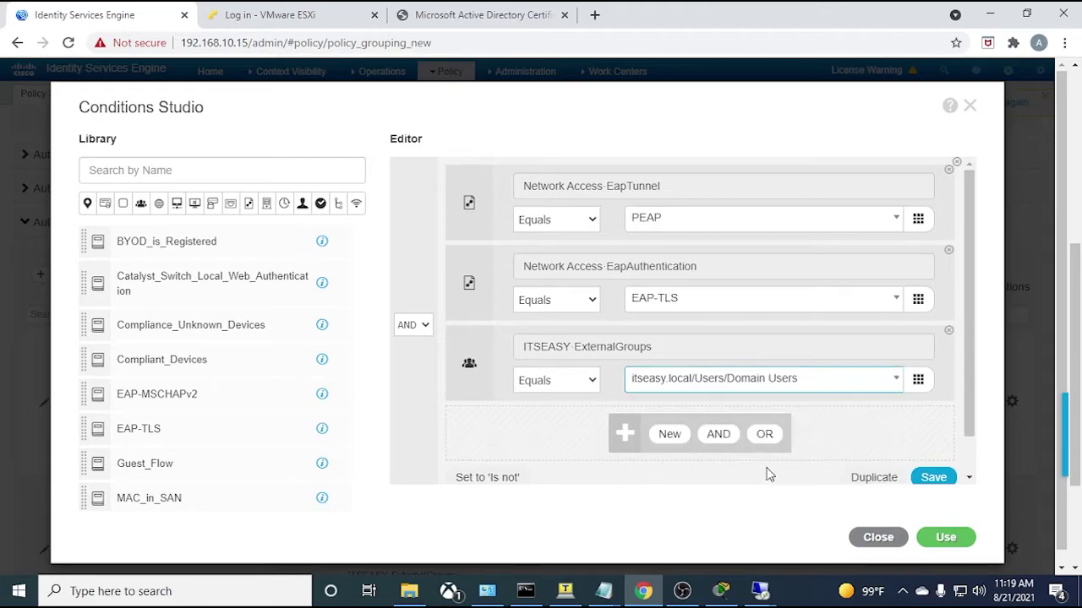
left_click(942, 535)
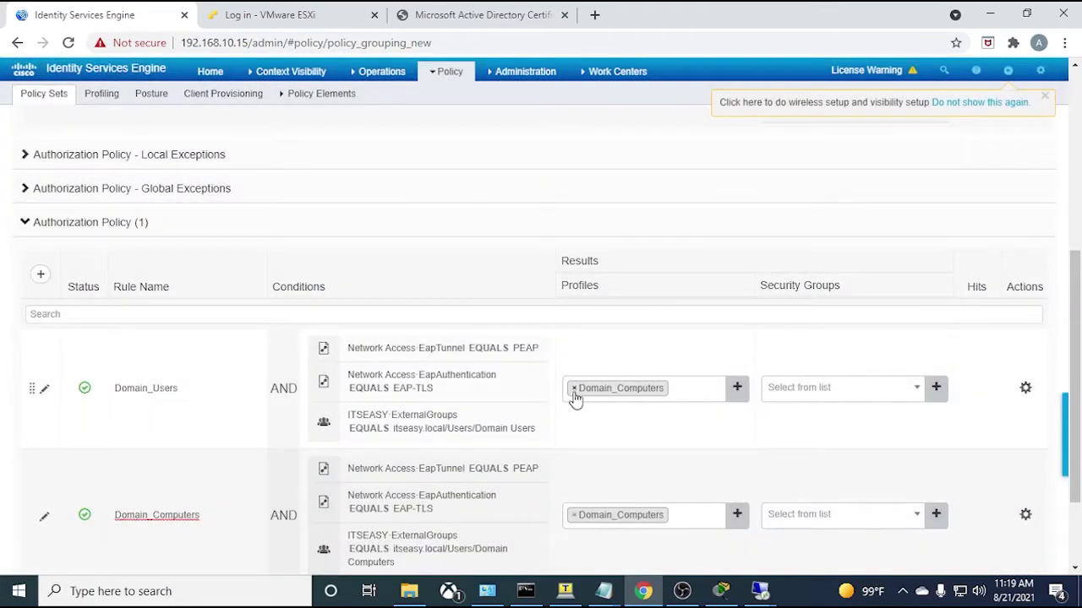
- Replace the rule's Domain_Computers profile with Domain_Users
left_click(573, 389)
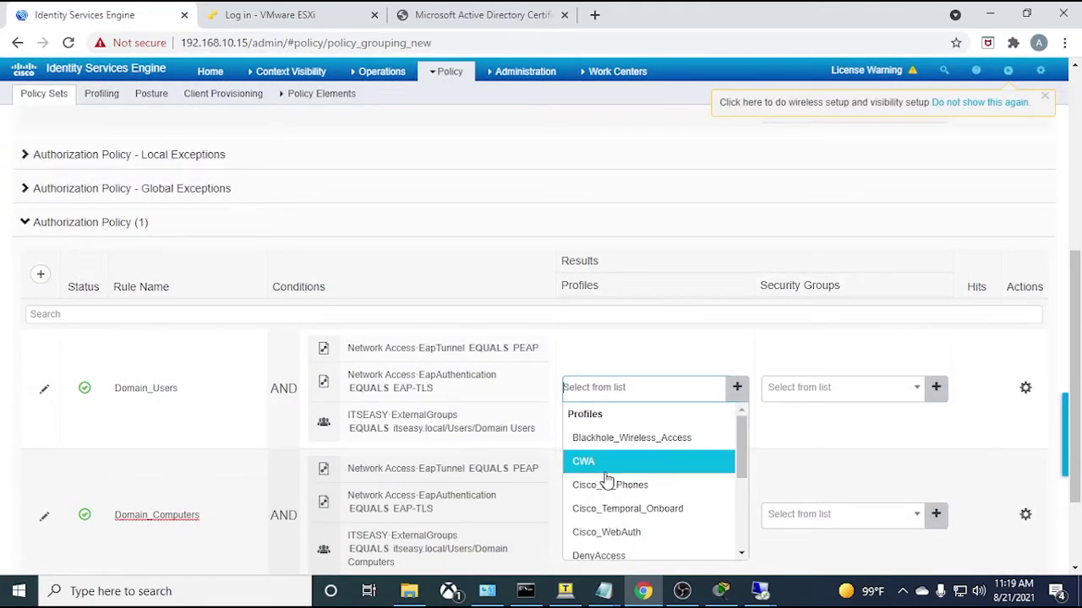
scroll(606, 465, "down", 1)
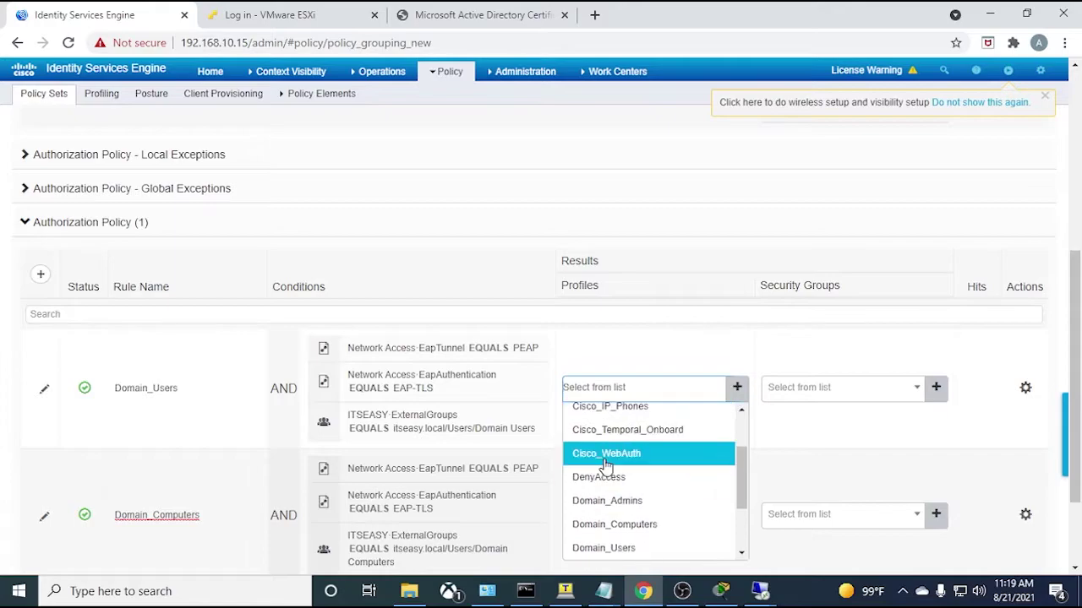
left_click(639, 547)
- Duplicate the Domain_Users rule above itself and select part of the copy's name
left_click(1025, 388)
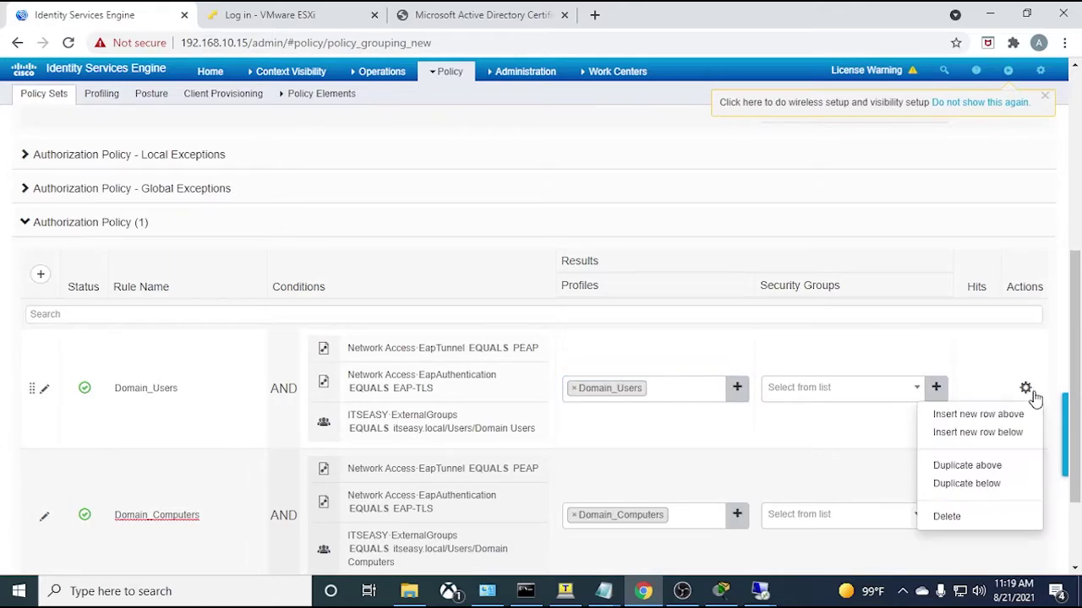
left_click(966, 466)
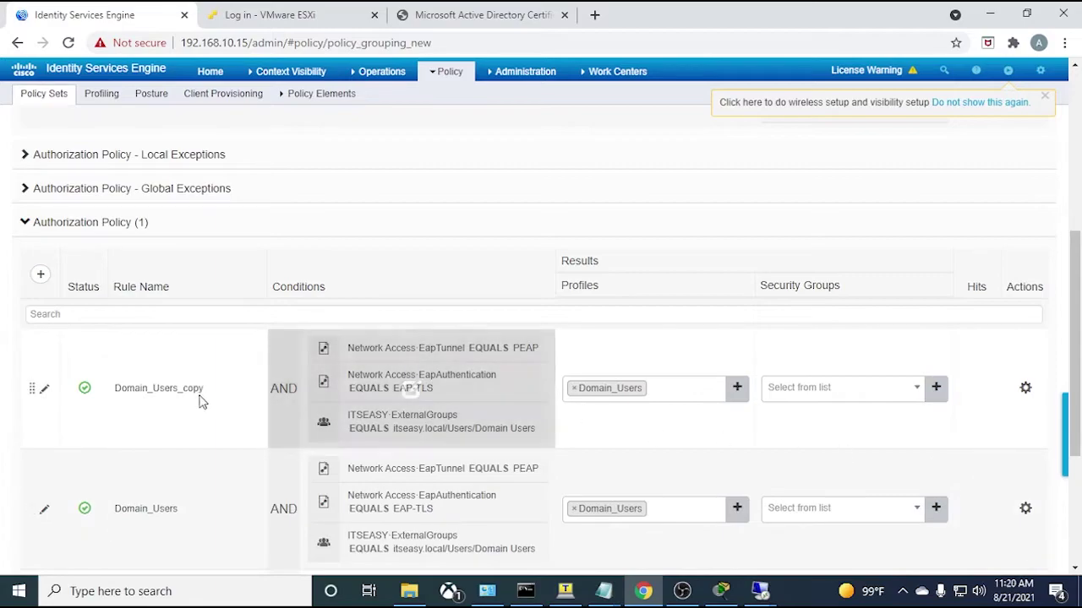
left_click_drag(203, 388, 157, 397)
- Rename the copy Domain_Admins and change its group condition to Domain Admins
type("Admins")
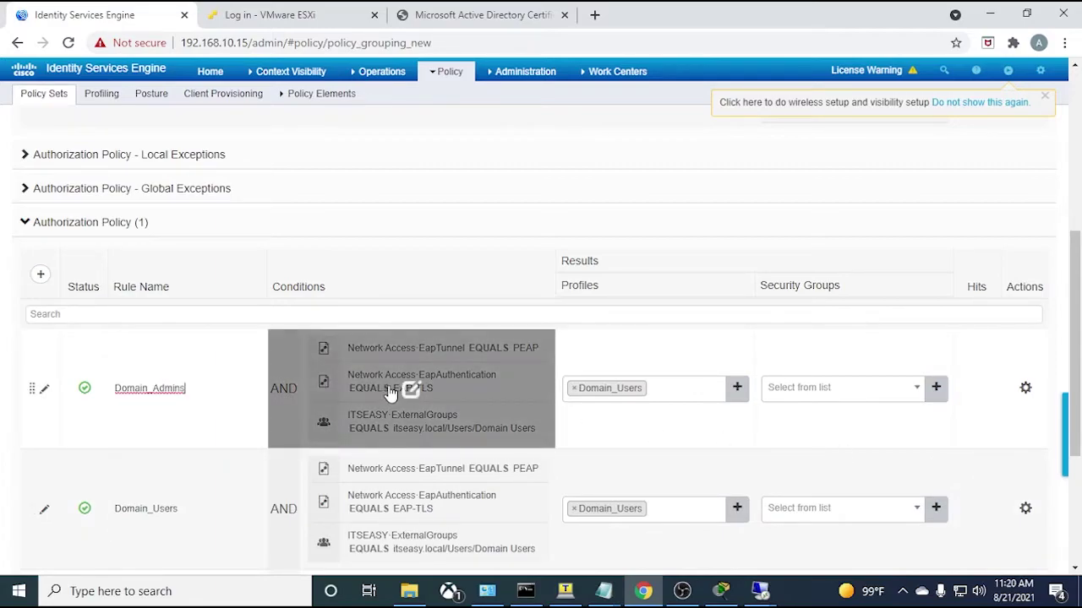
left_click(410, 391)
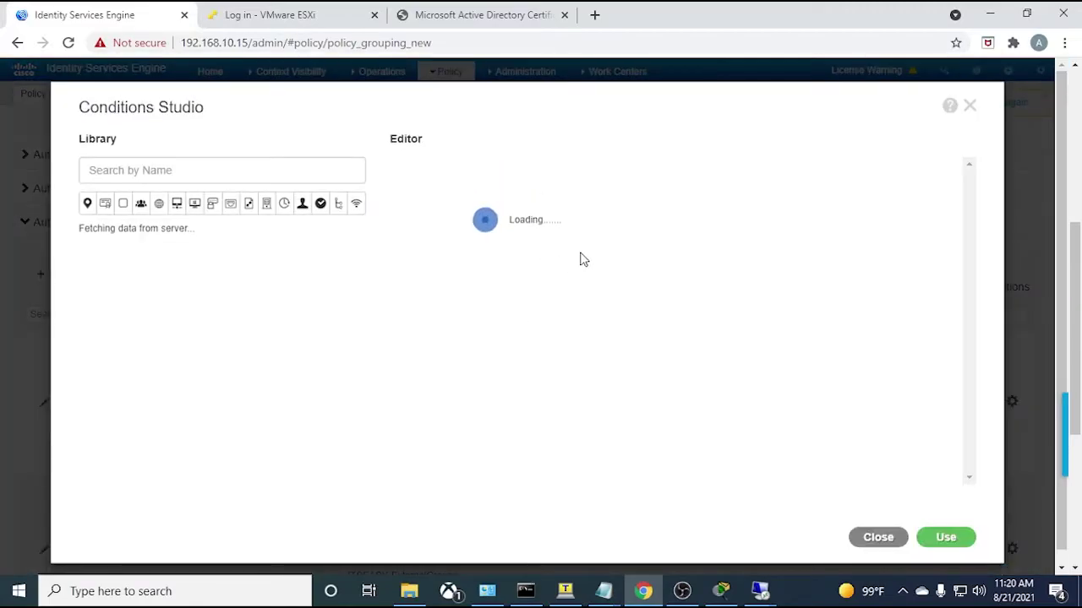
left_click(792, 386)
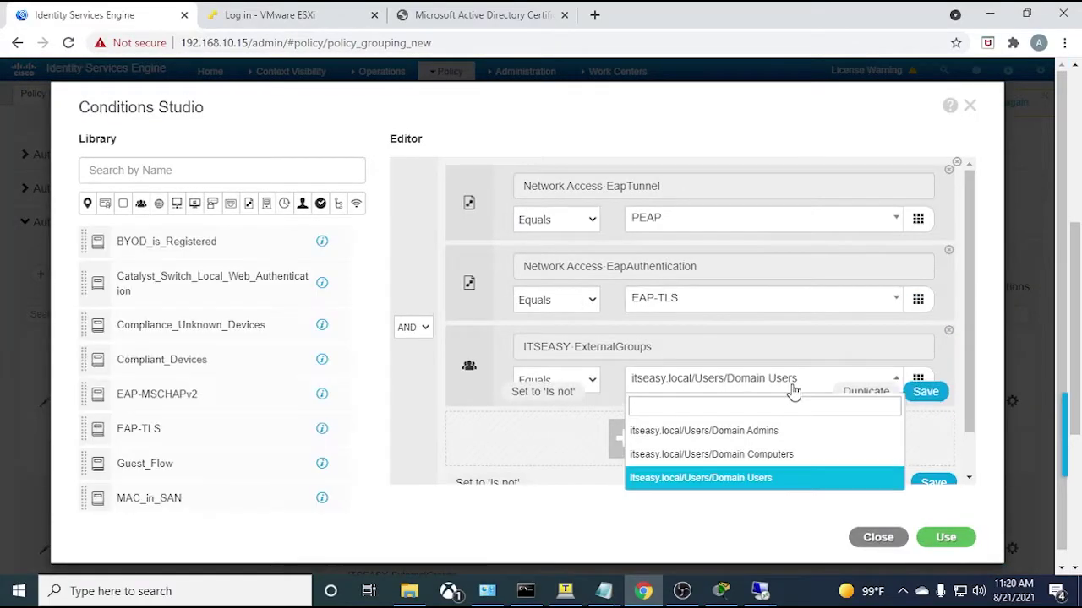
left_click(760, 432)
left_click(945, 537)
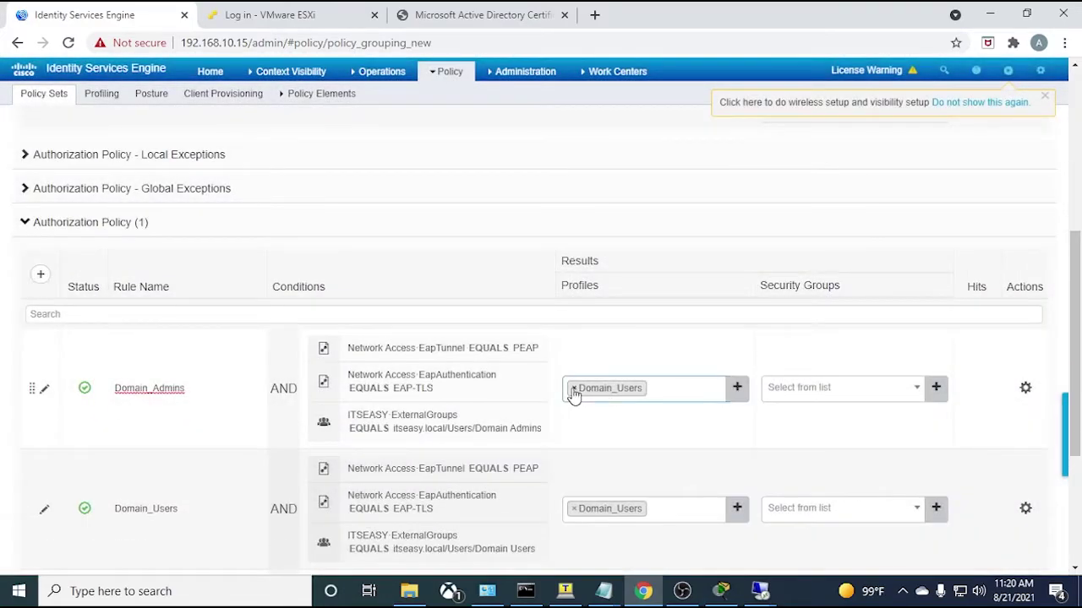
- Replace the rule's Domain_Users profile with Domain_Admins
left_click(574, 388)
scroll(633, 495, "down", 1)
scroll(633, 494, "down", 1)
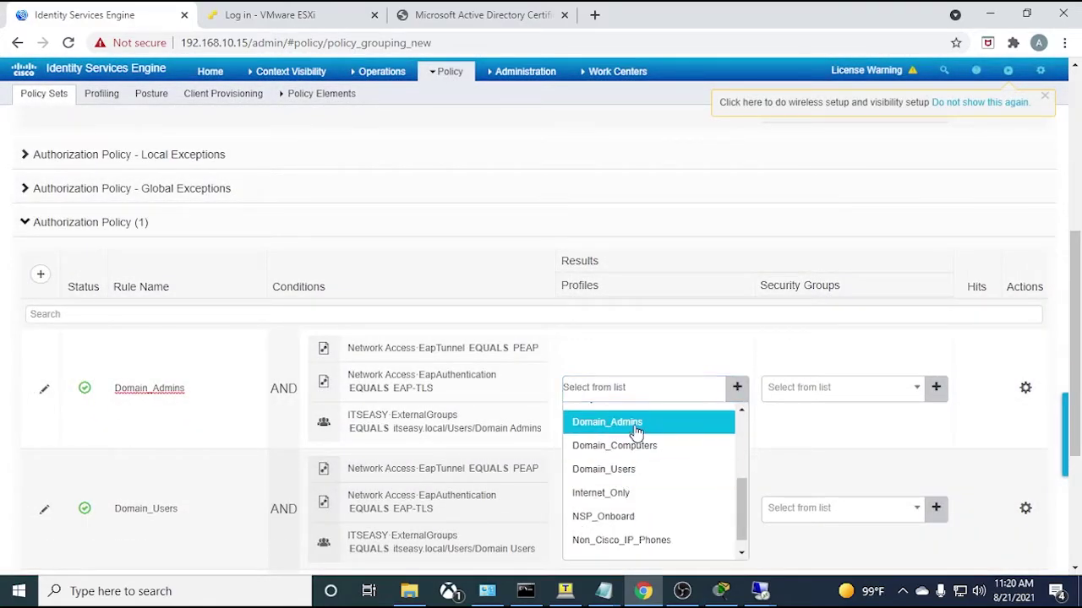
left_click(633, 422)
- Save the authorization policy with its four rules
scroll(756, 386, "down", 3)
scroll(596, 450, "up", 1)
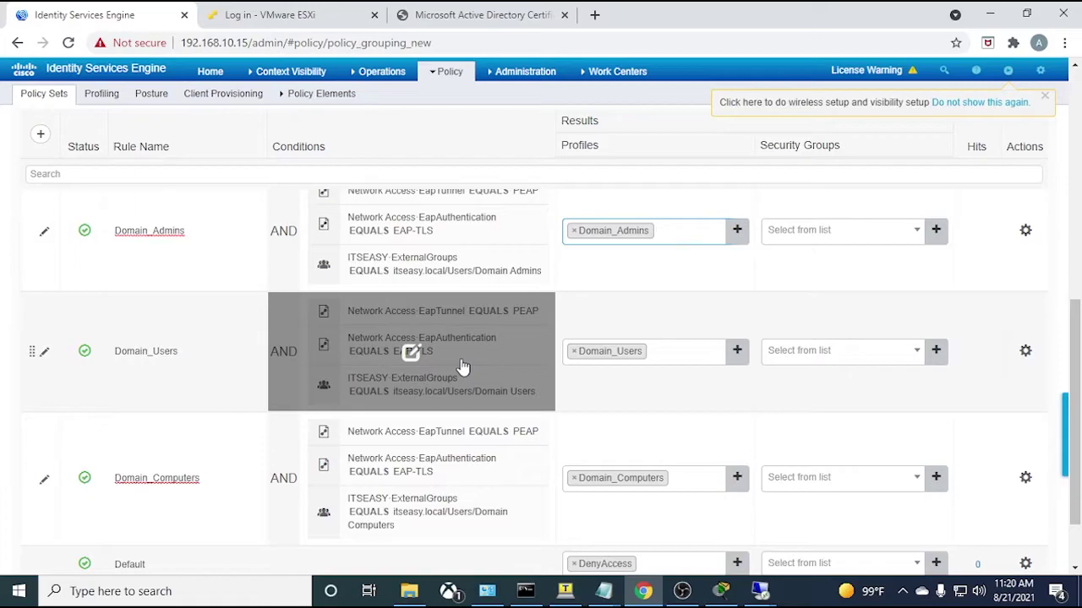
scroll(438, 289, "up", 1)
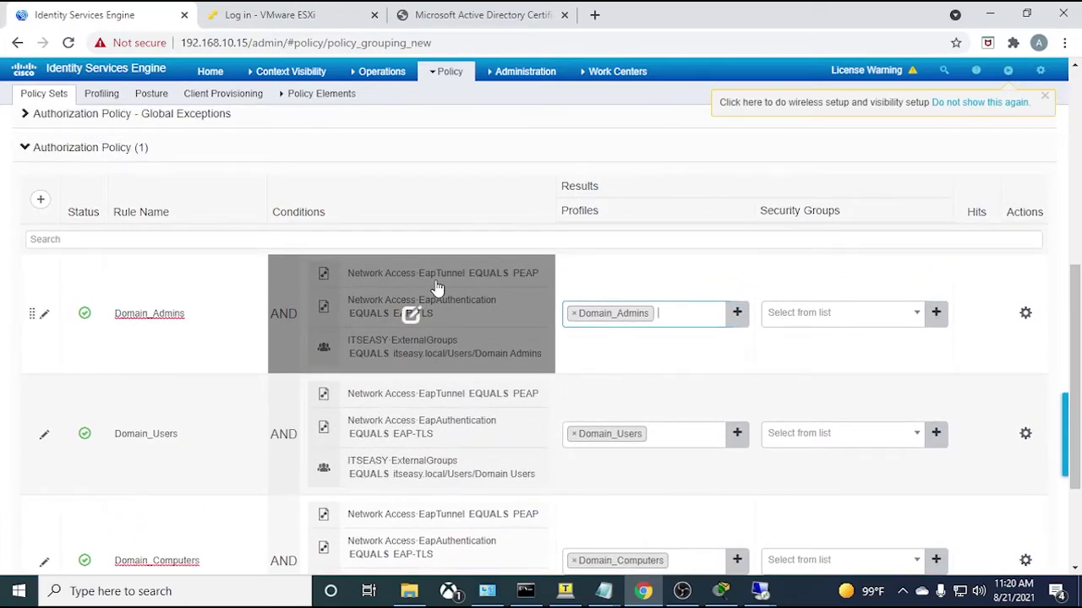
scroll(437, 289, "down", 1)
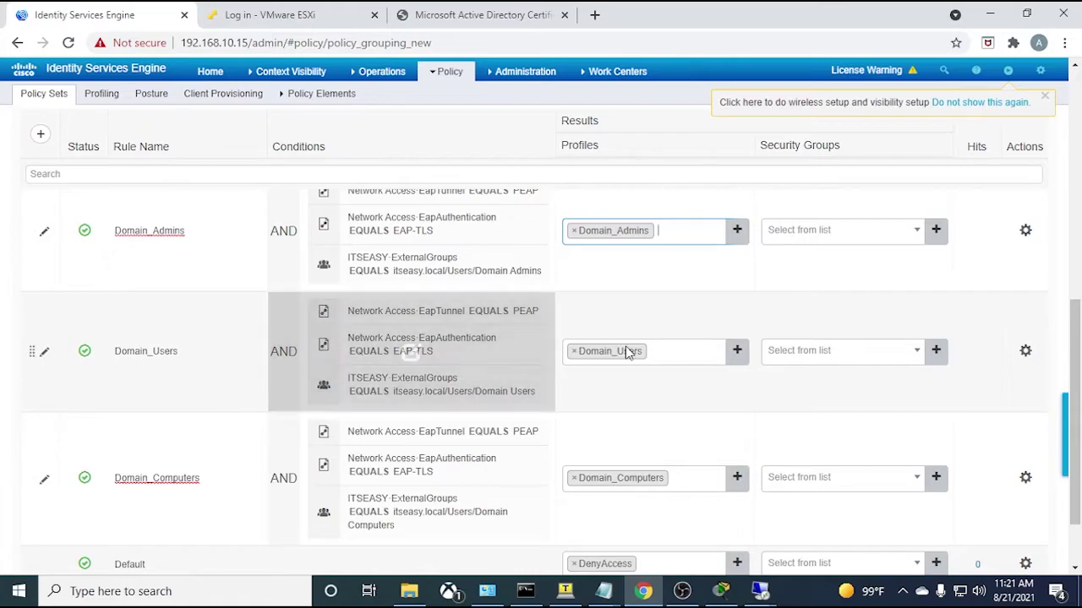
scroll(760, 440, "down", 2)
left_click(1014, 547)
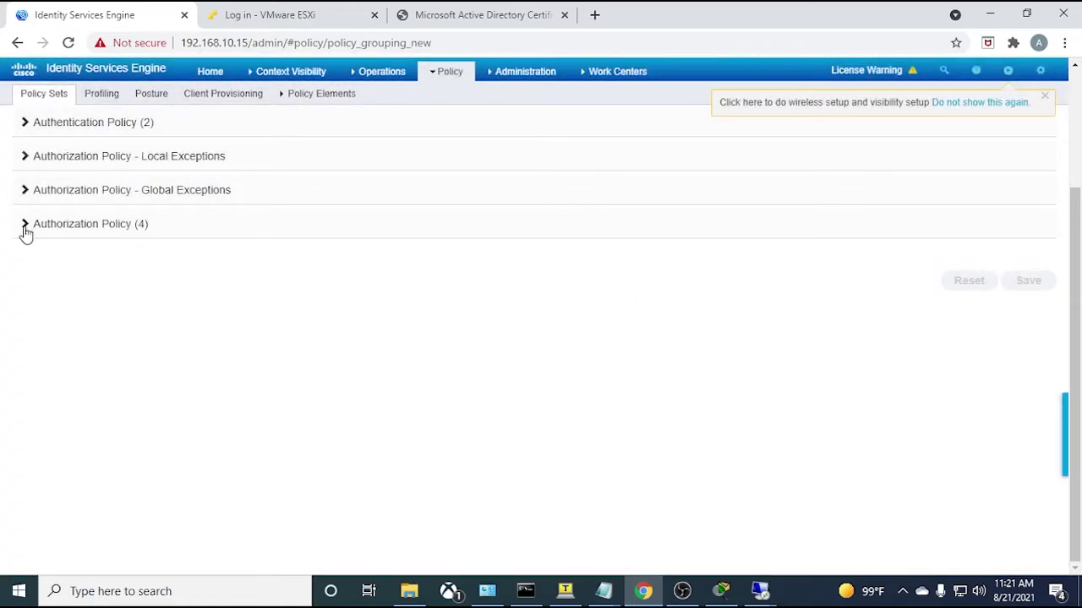
- Expand Authorization Policy (4) and review the four rules
left_click(23, 225)
scroll(275, 286, "down", 3)
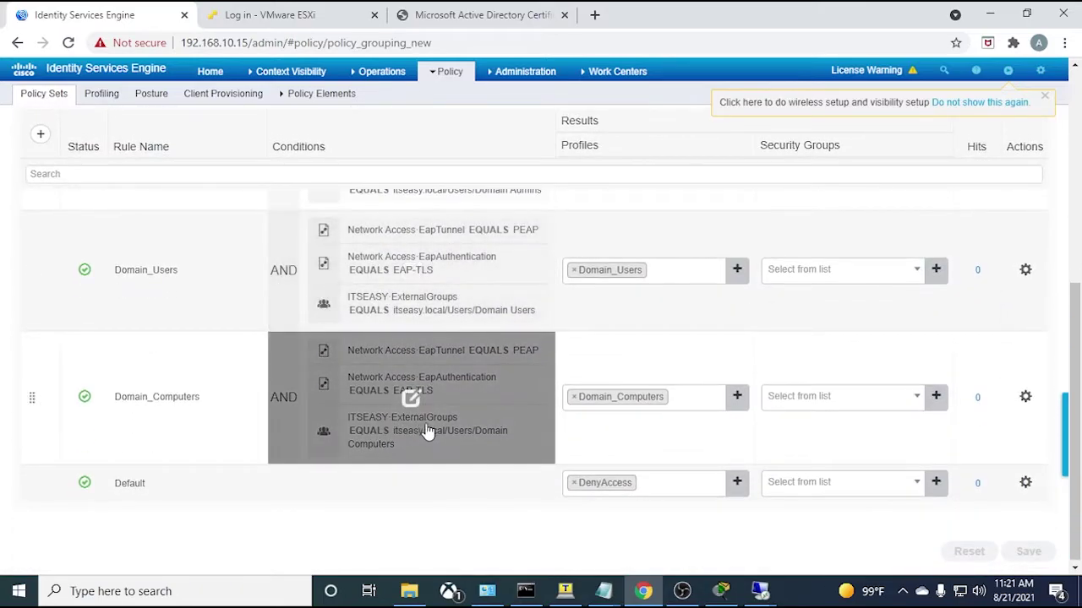
scroll(415, 436, "up", 3)
- Open Operations > RADIUS > Live Logs to see recent authentications
left_click(379, 73)
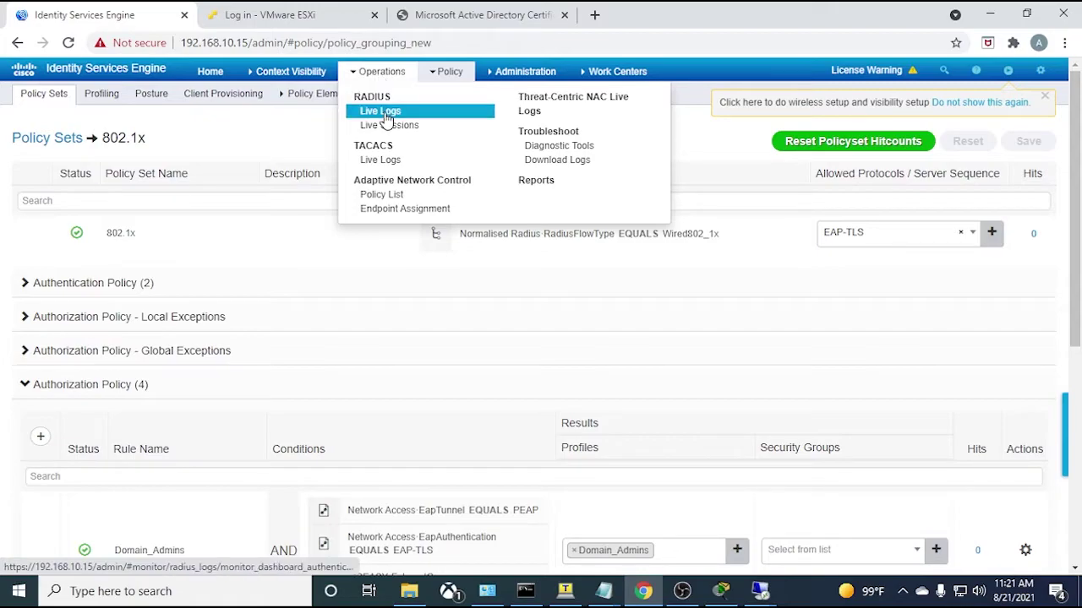
left_click(380, 111)
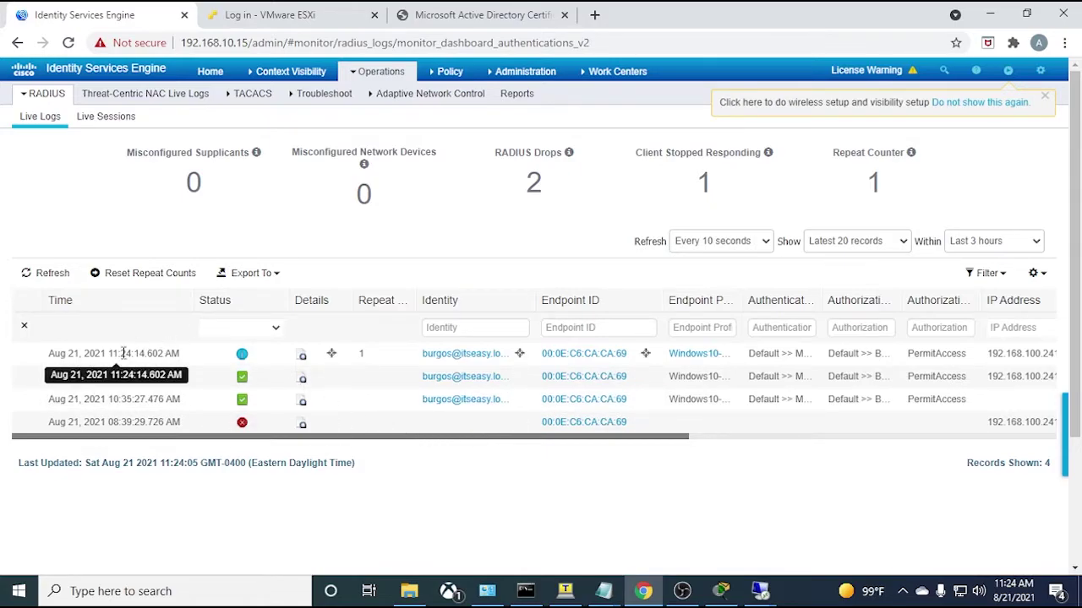
left_click_drag(434, 437, 285, 445)
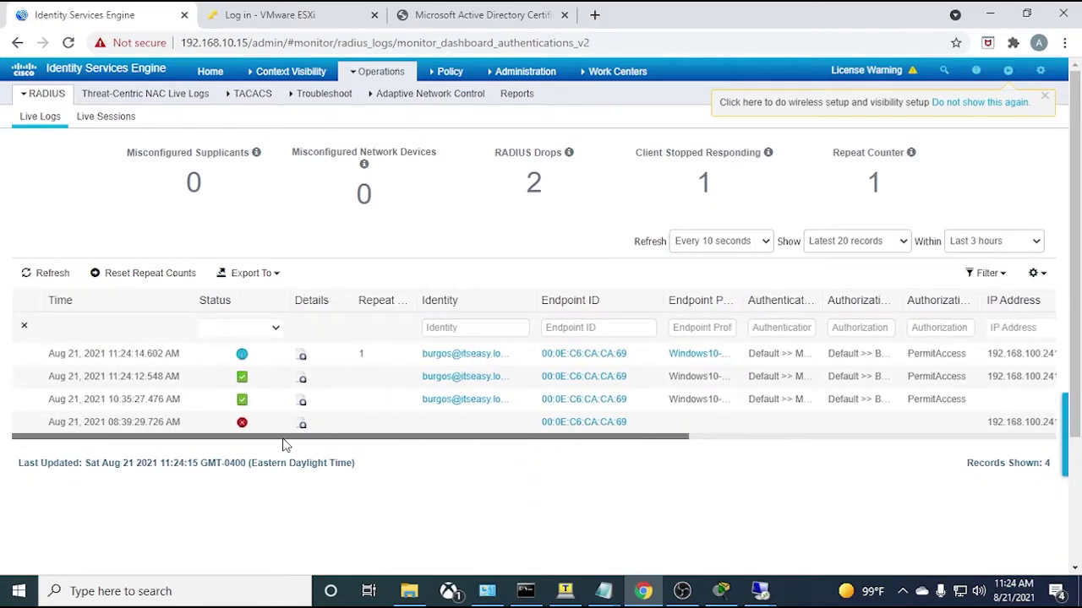
- Connect to wks-1 via Remote Desktop, entering the account password
left_click(754, 589)
right_click(755, 589)
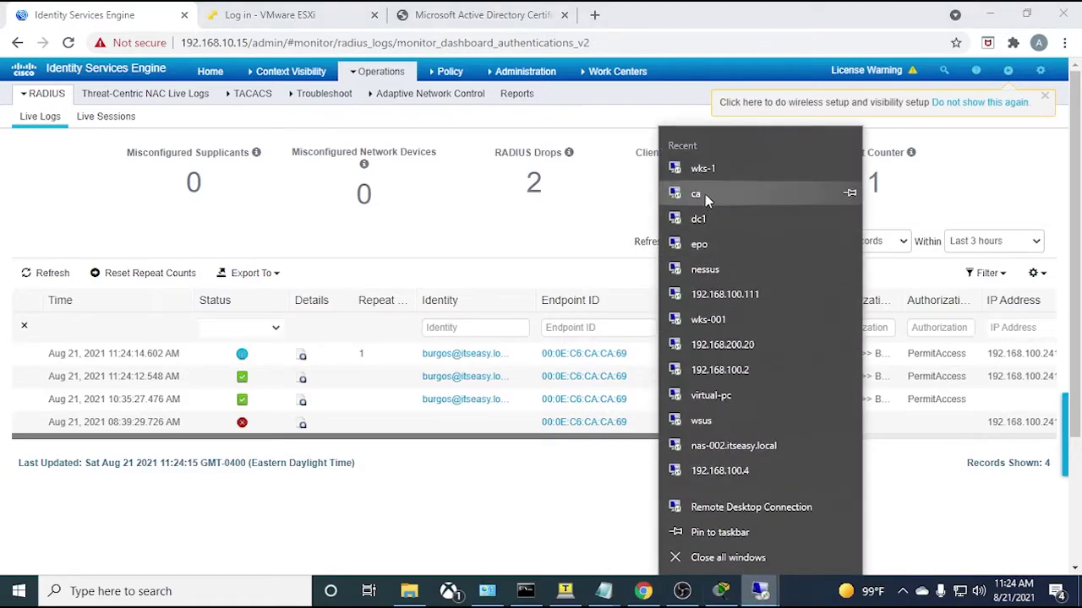
left_click(704, 170)
type("•••••••••••")
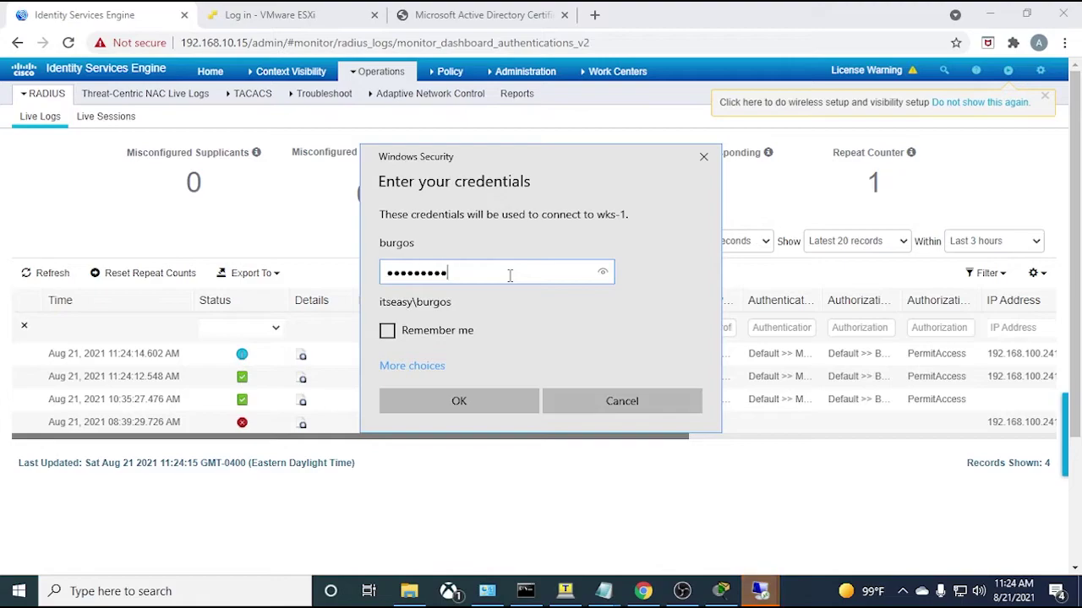
key("Return")
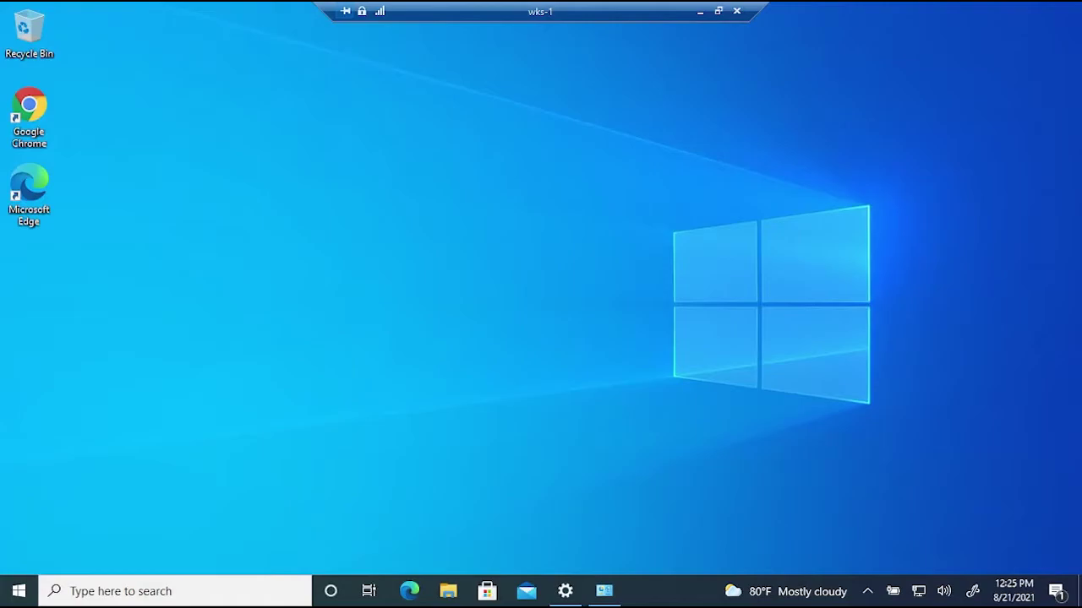
- Search for 'services' on wks-1 and launch the Services console
left_click(192, 593)
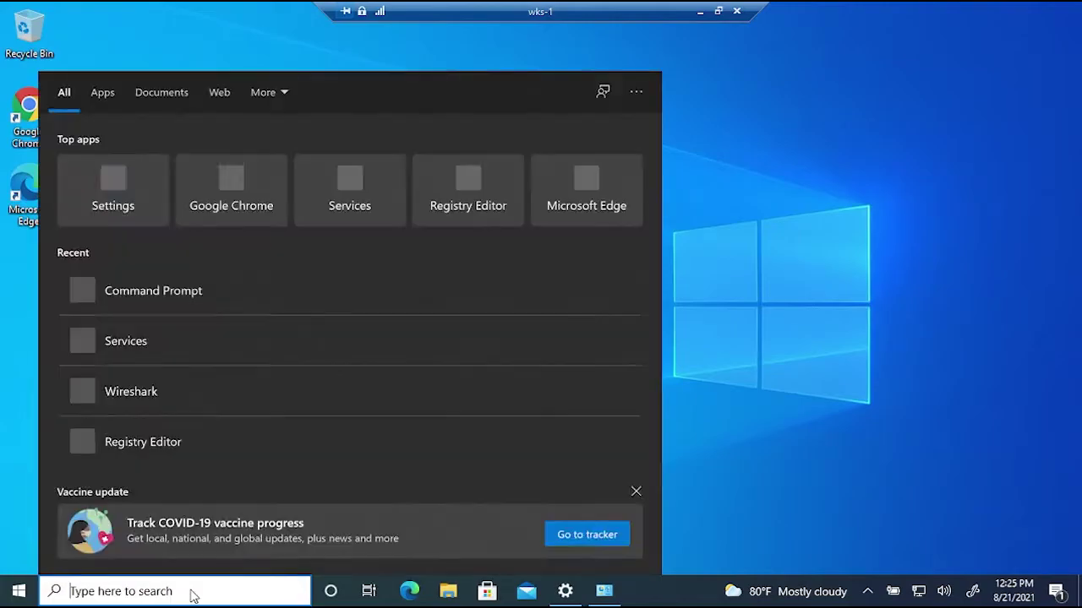
type("servi")
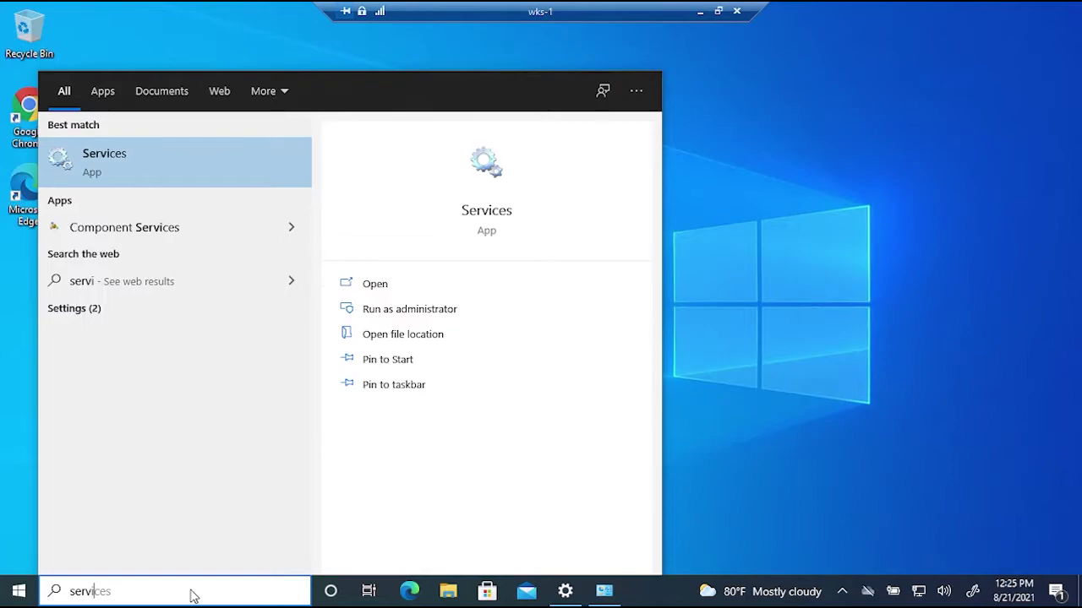
key("Return")
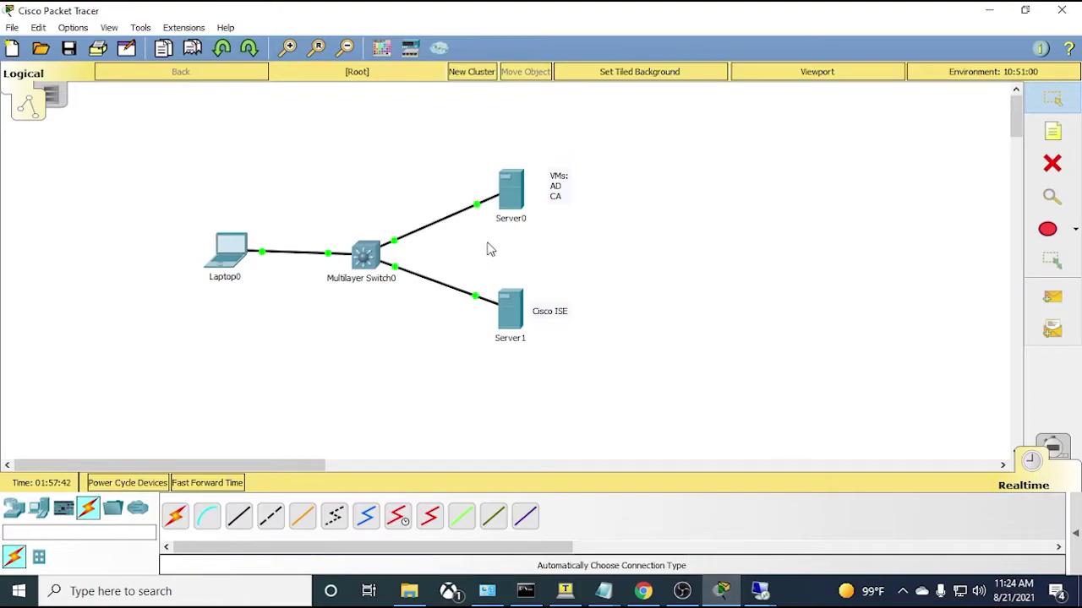
- In Packet Tracer, select the switch, servers and Laptop0, then clear the selection
left_click_drag(650, 145, 323, 389)
left_click_drag(285, 159, 182, 341)
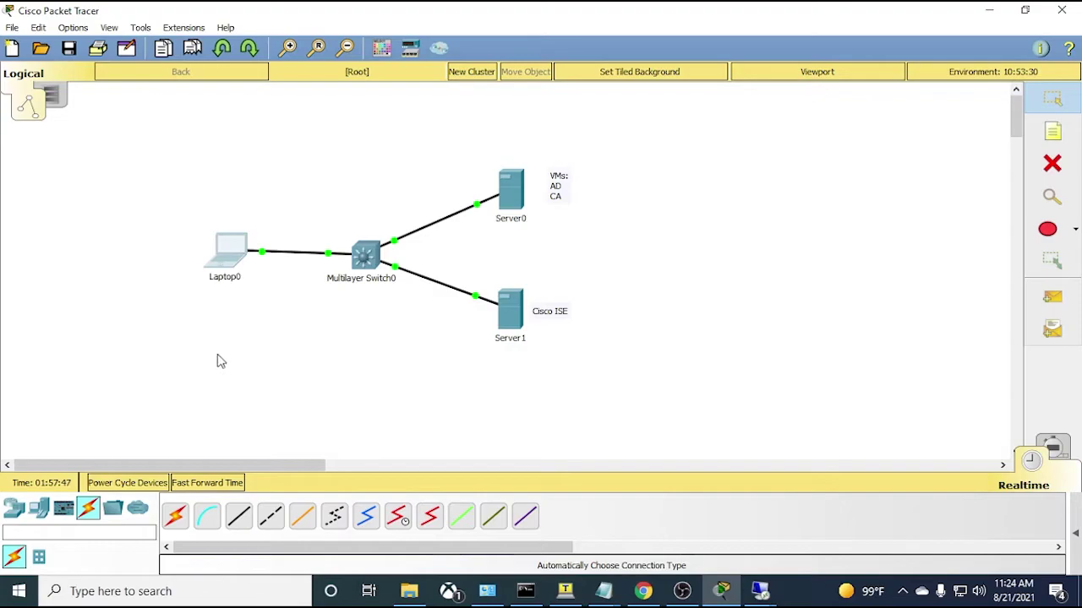
left_click(216, 362)
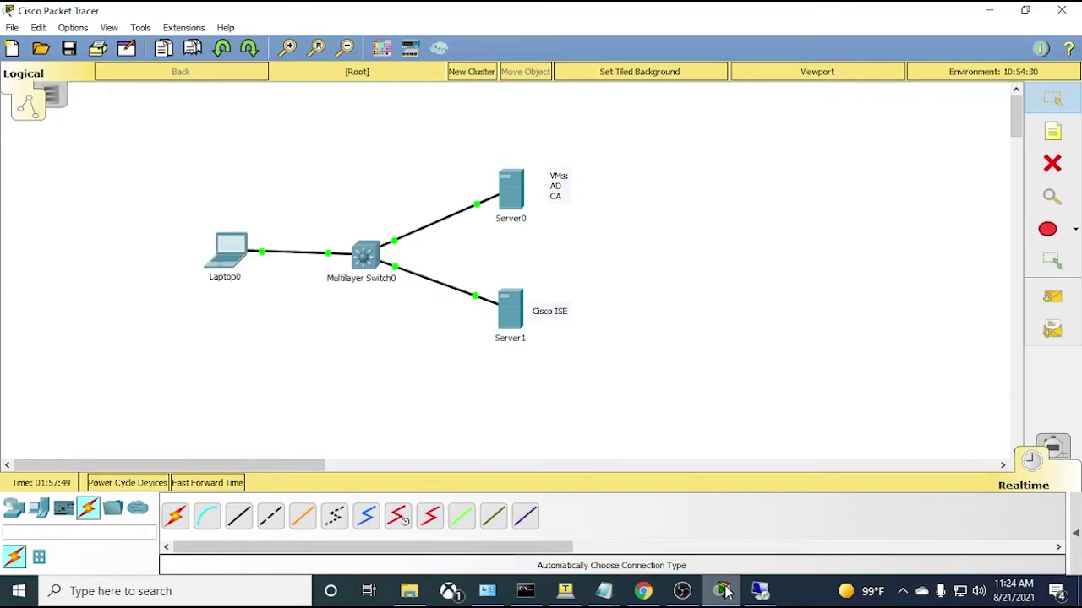
- Start the Wired AutoConfig service on wks-1 and minimize the Services console
mouse_move(761, 594)
left_click(930, 537)
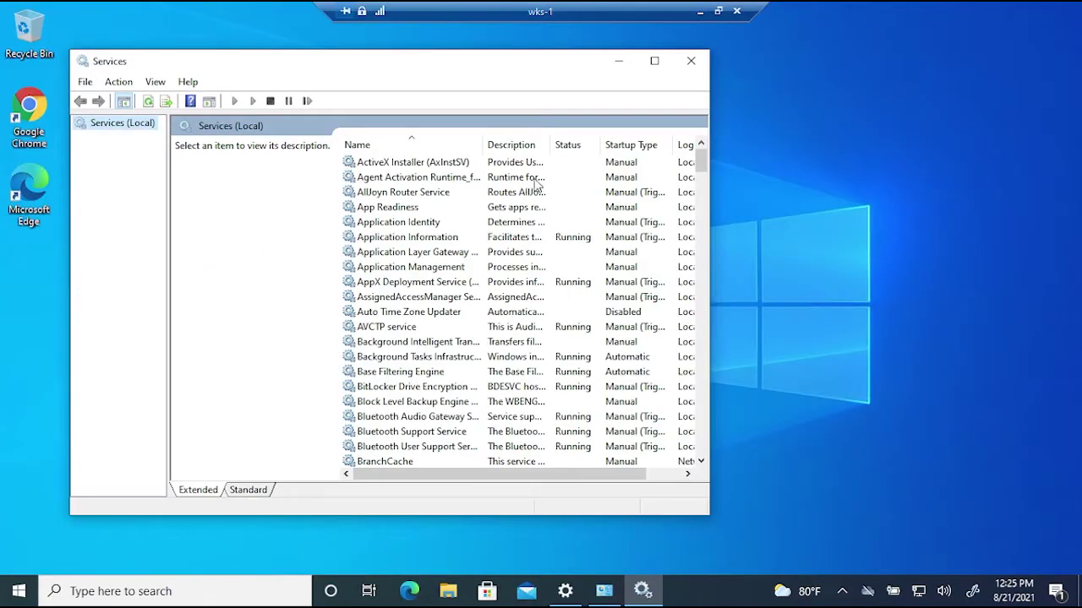
scroll(530, 184, "down", 16)
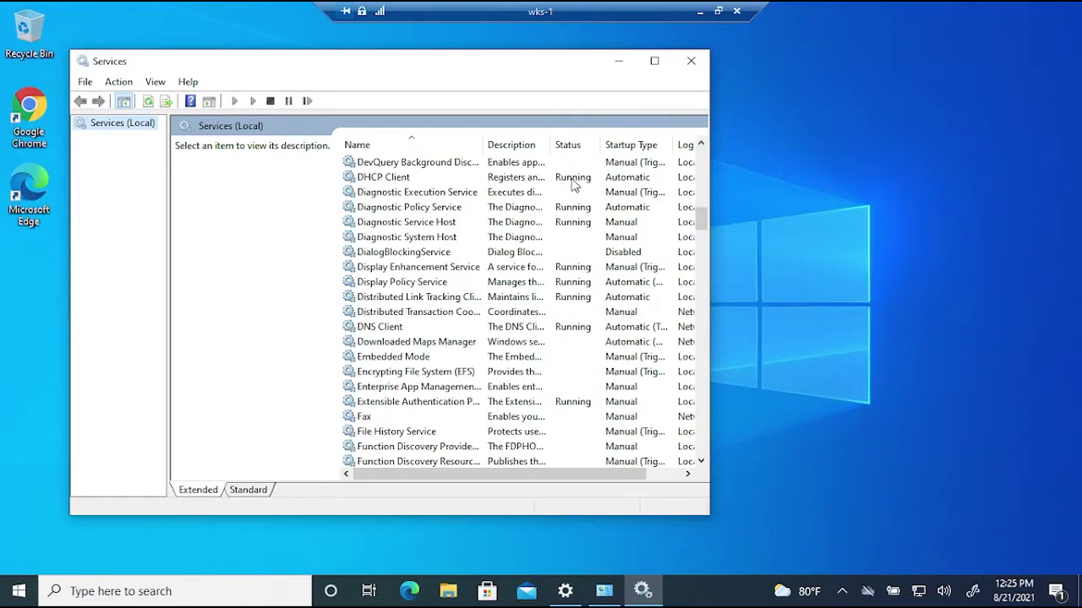
scroll(478, 338, "down", 20)
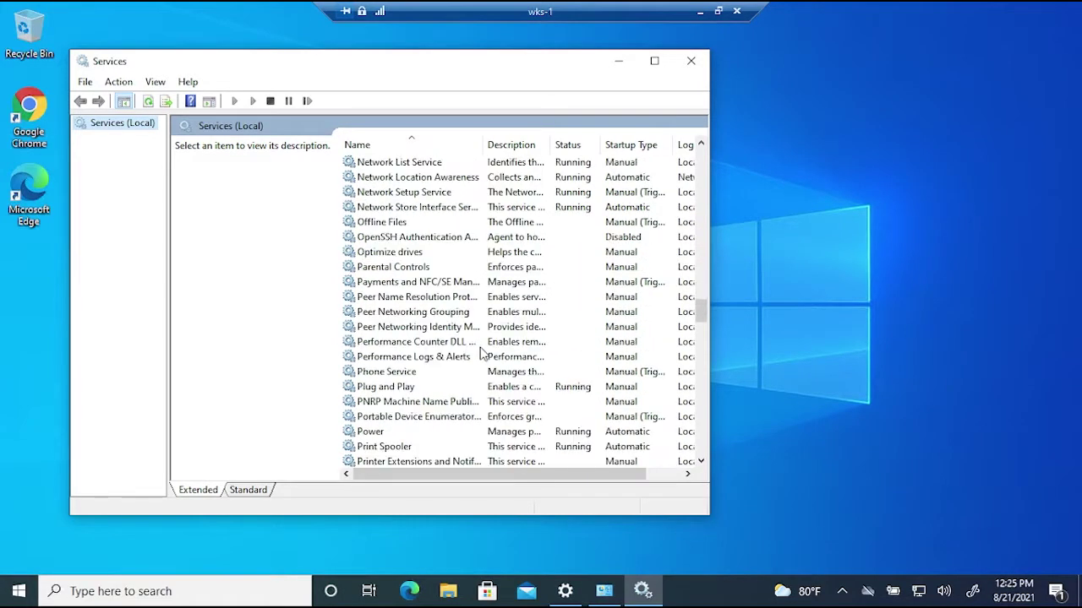
scroll(480, 354, "down", 20)
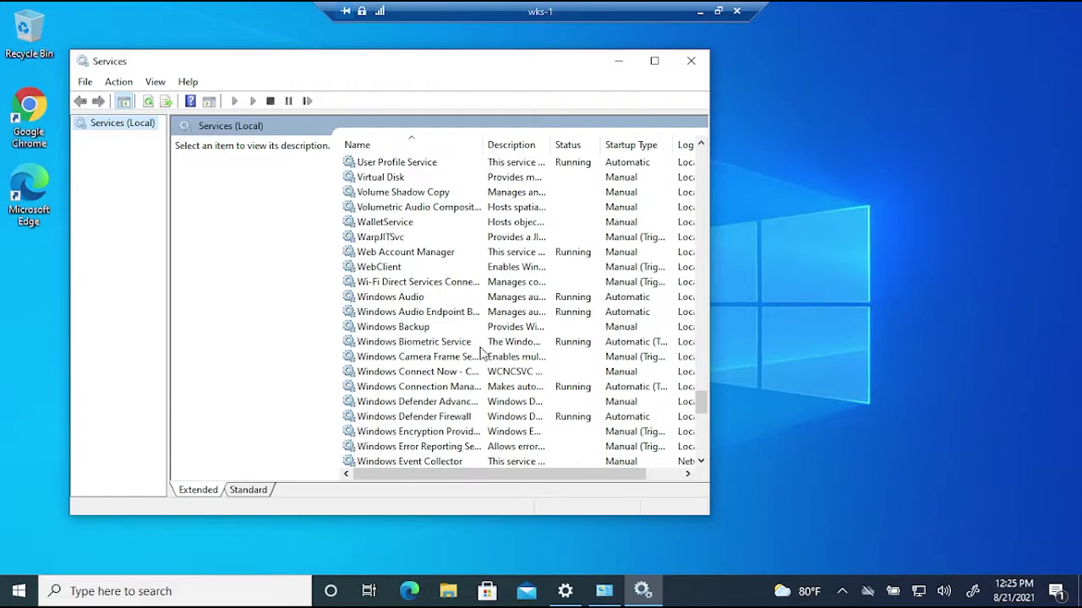
scroll(480, 353, "down", 12)
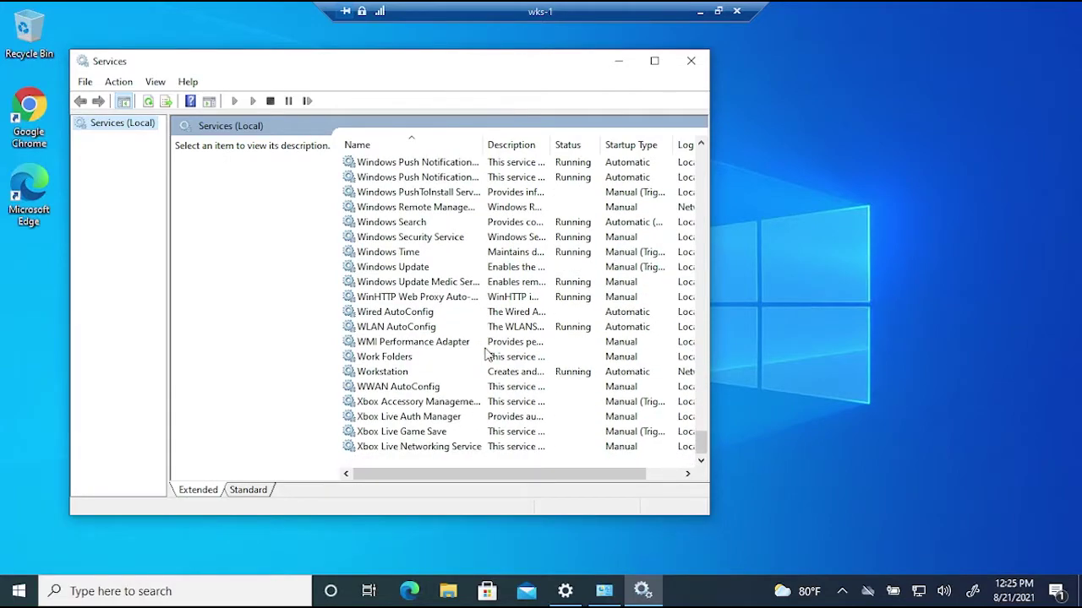
left_click(433, 312)
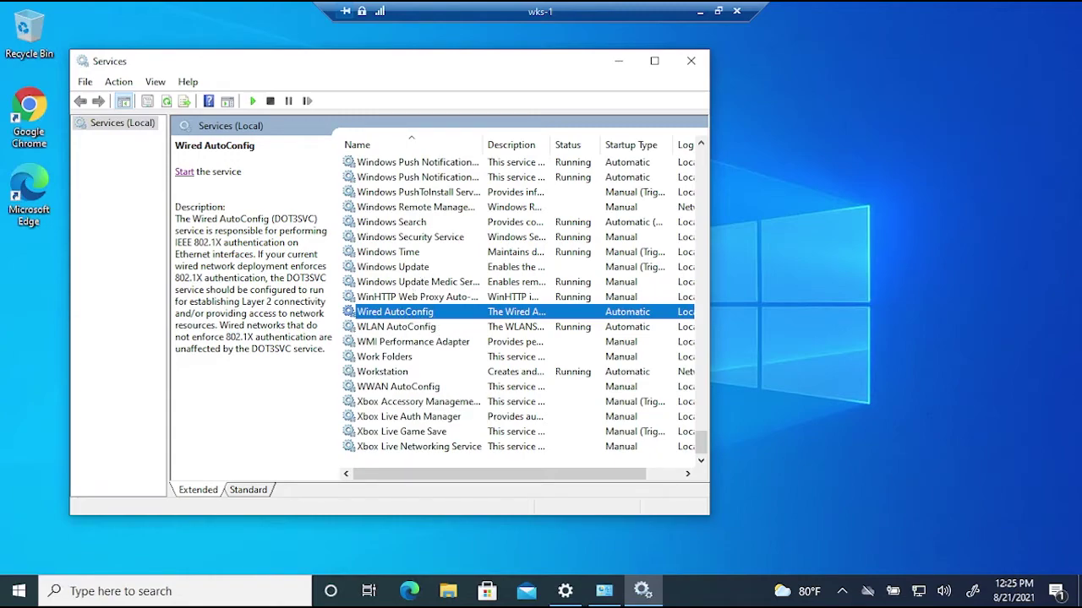
left_click(184, 173)
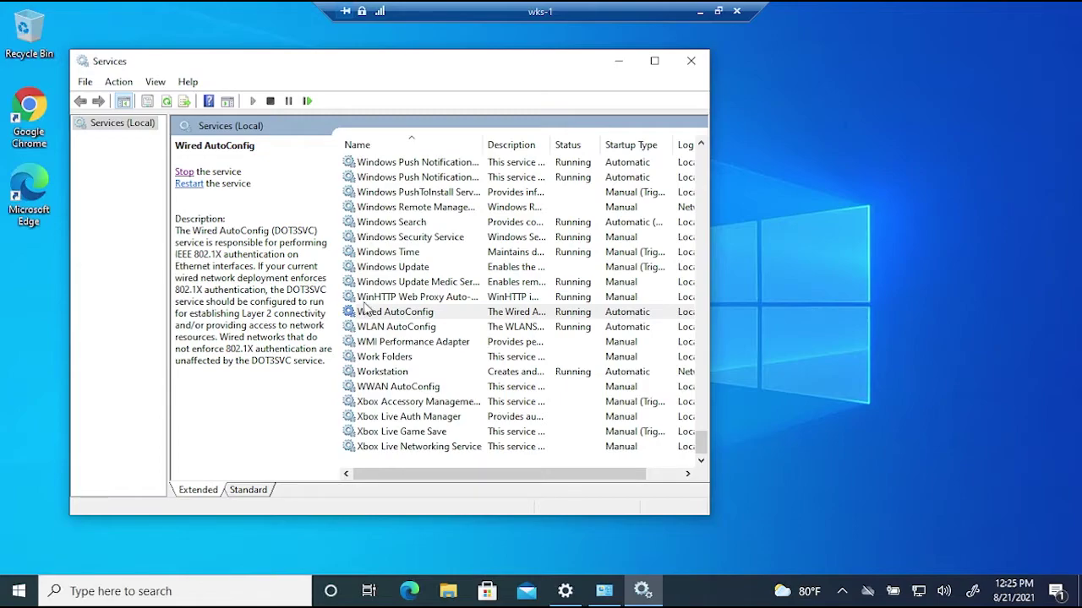
left_click(498, 312)
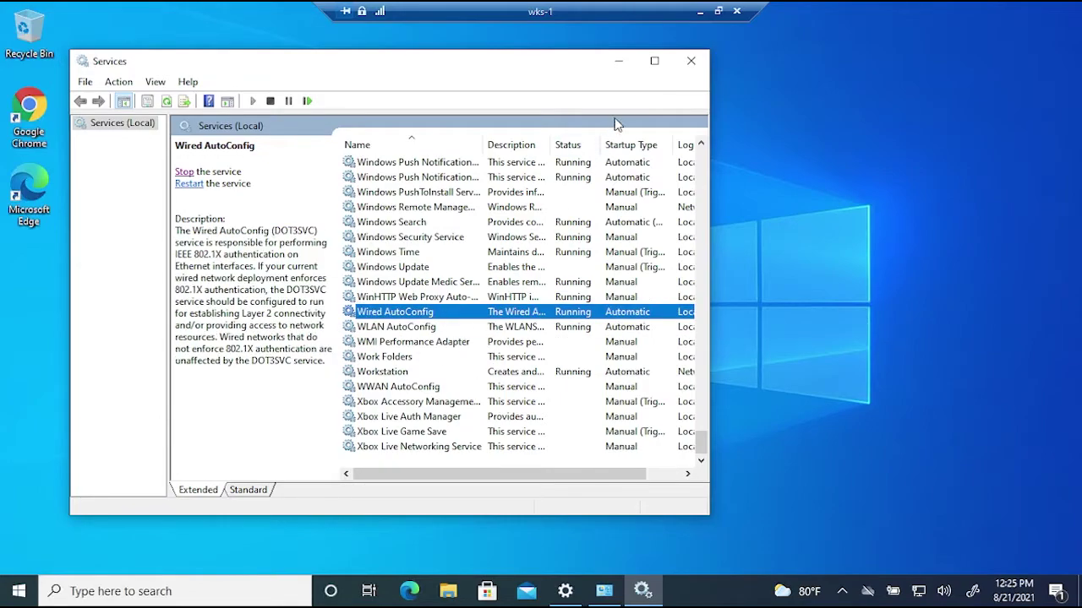
left_click(618, 61)
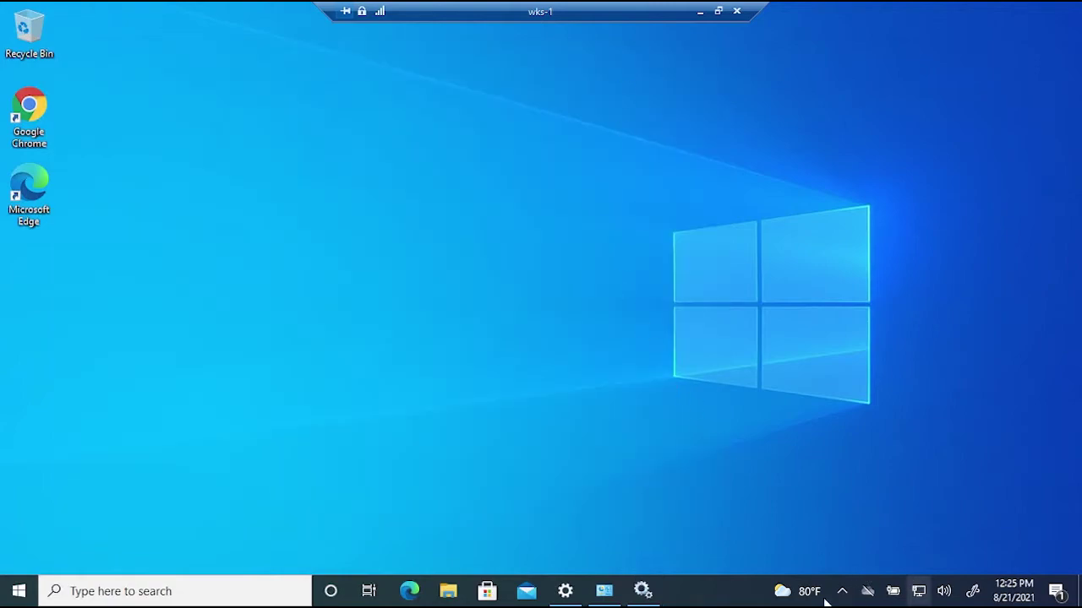
- Open Ethernet 2 Properties and review its IPv4 settings without changing them
left_click(604, 590)
right_click(379, 169)
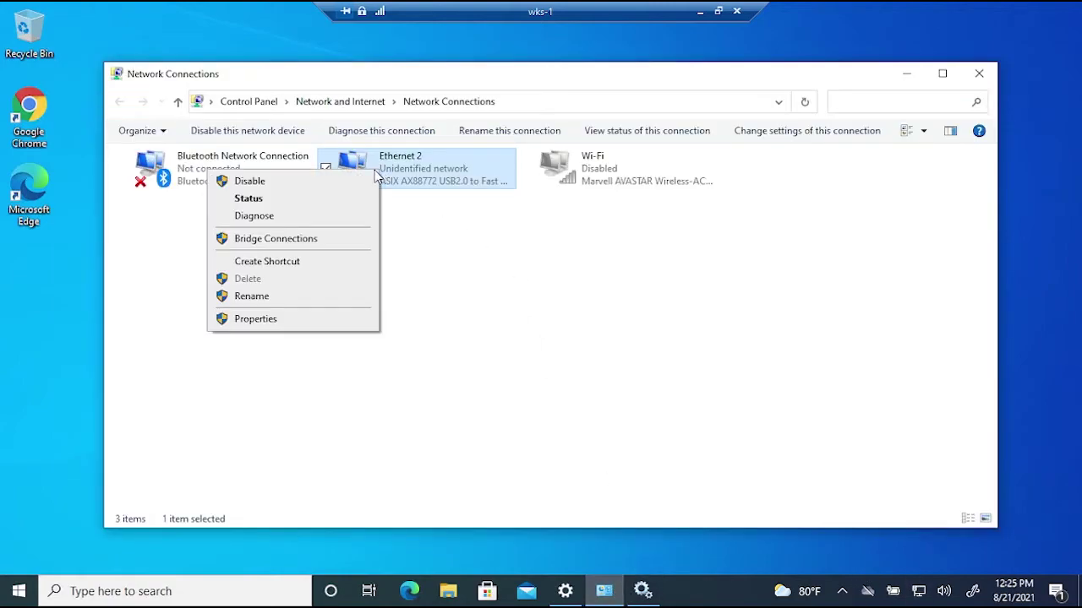
left_click(279, 317)
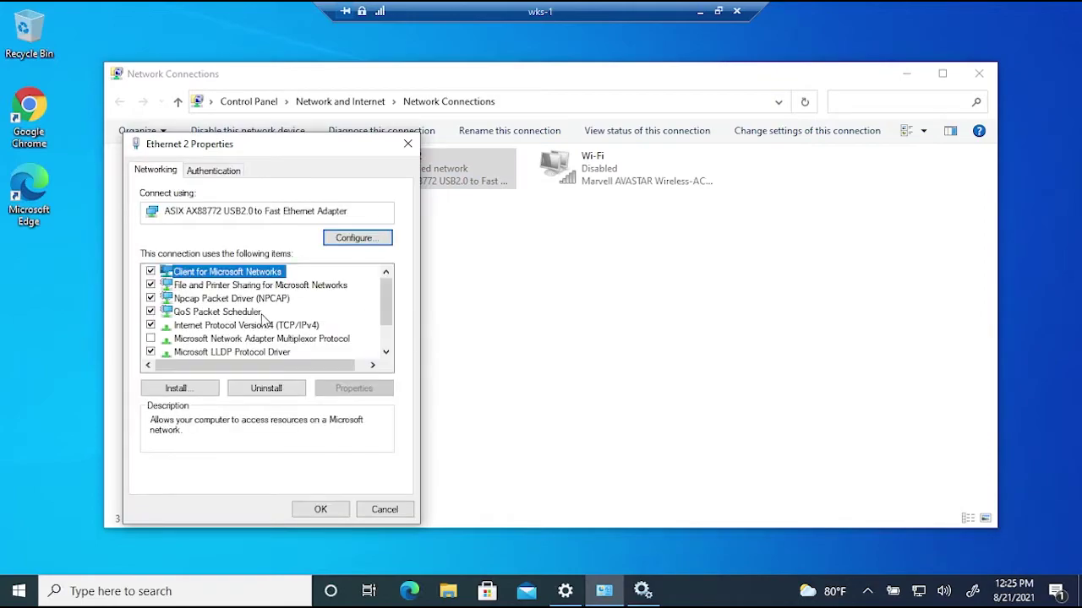
double_click(259, 327)
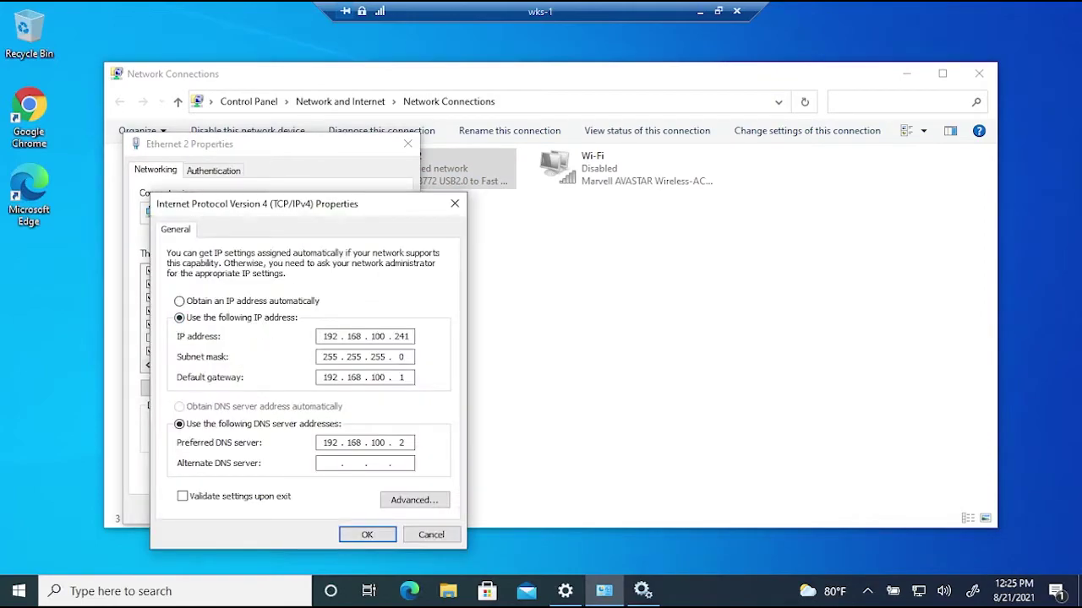
left_click(431, 535)
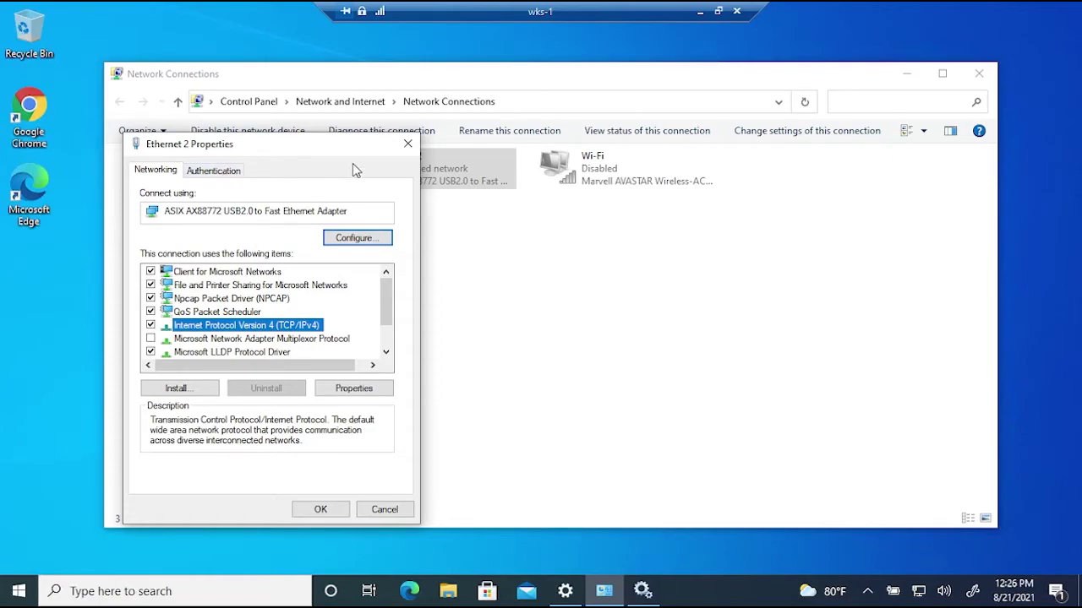
- Minimize the Services window and show the Ethernet 2 Authentication tab
left_click(634, 593)
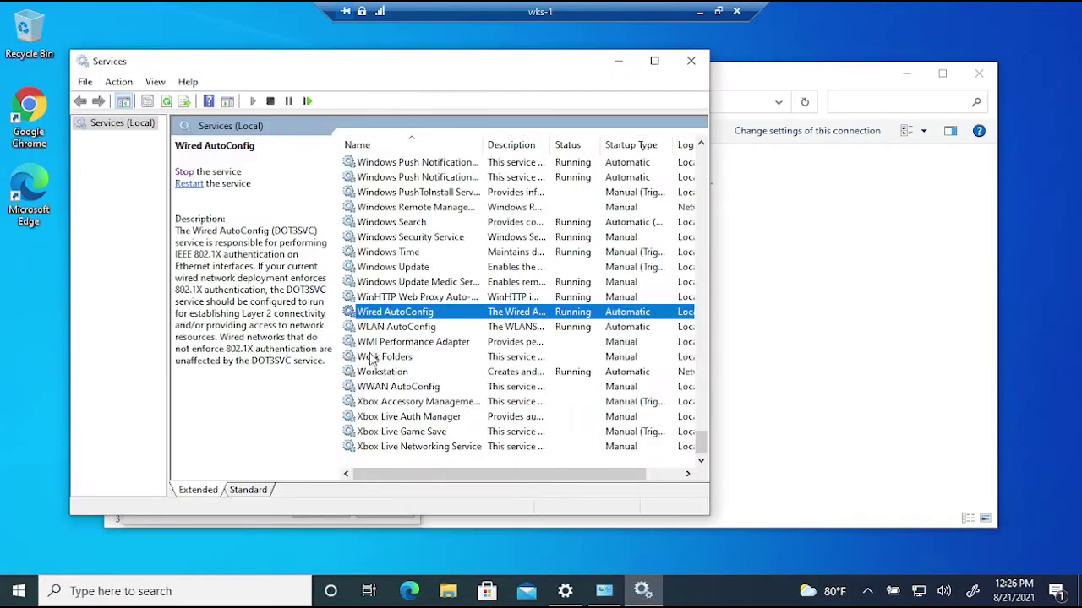
left_click(618, 61)
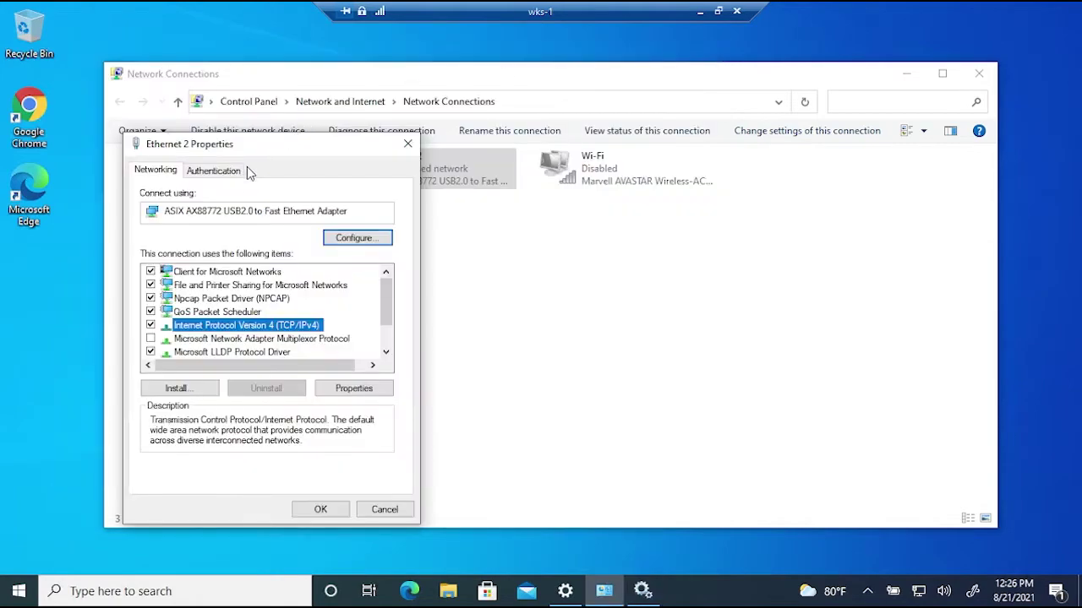
left_click(221, 170)
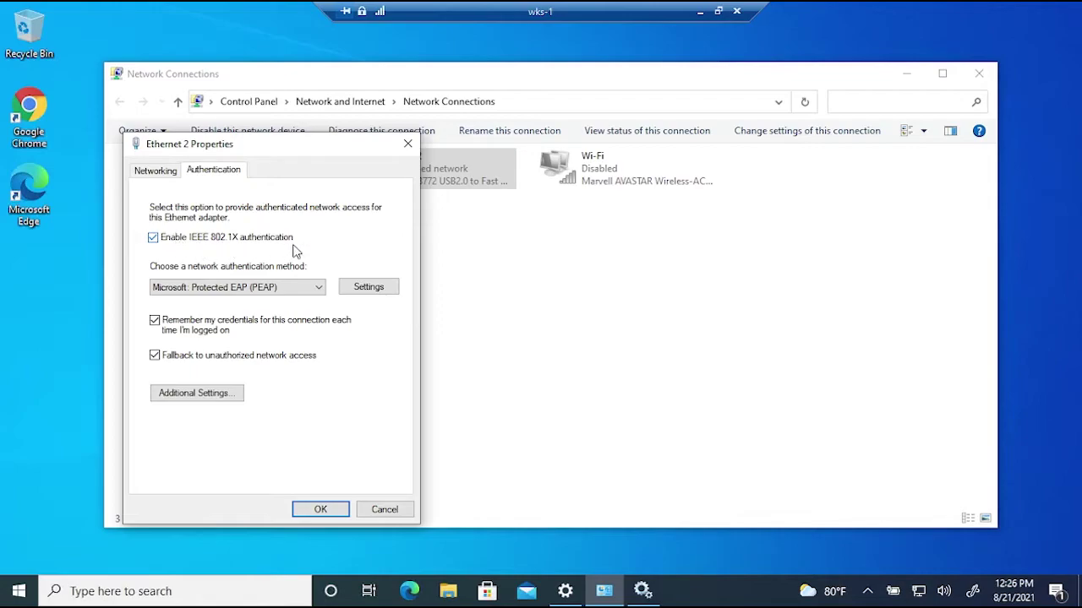
- Keep PEAP with 802.1X enabled on Ethernet 2 and trust the itseasy-CA-CA-1 root authority
left_click(321, 292)
left_click(258, 309)
left_click(253, 238)
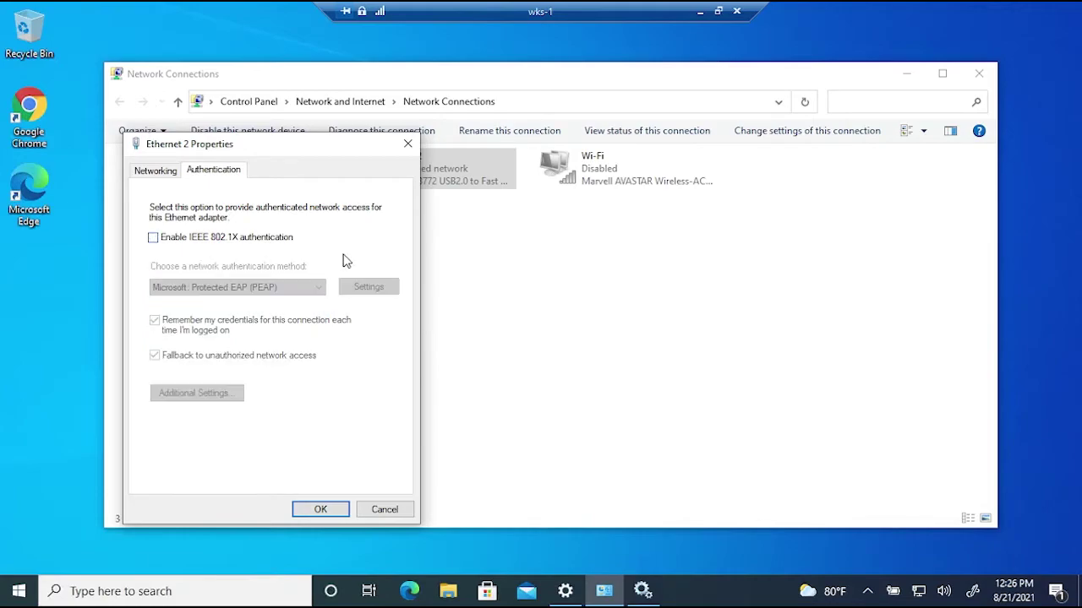
left_click(173, 239)
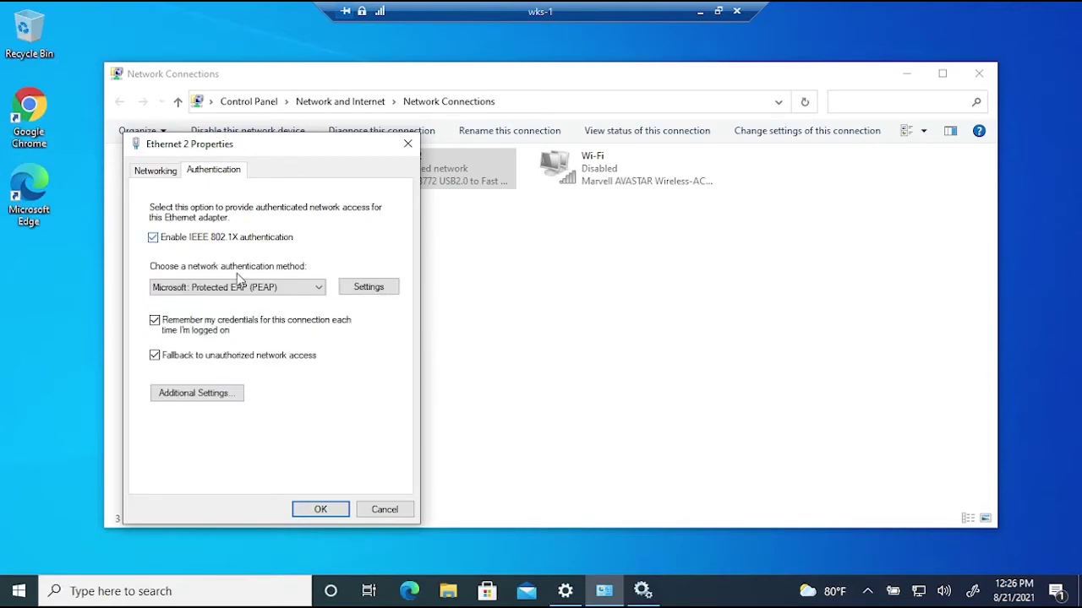
left_click(363, 288)
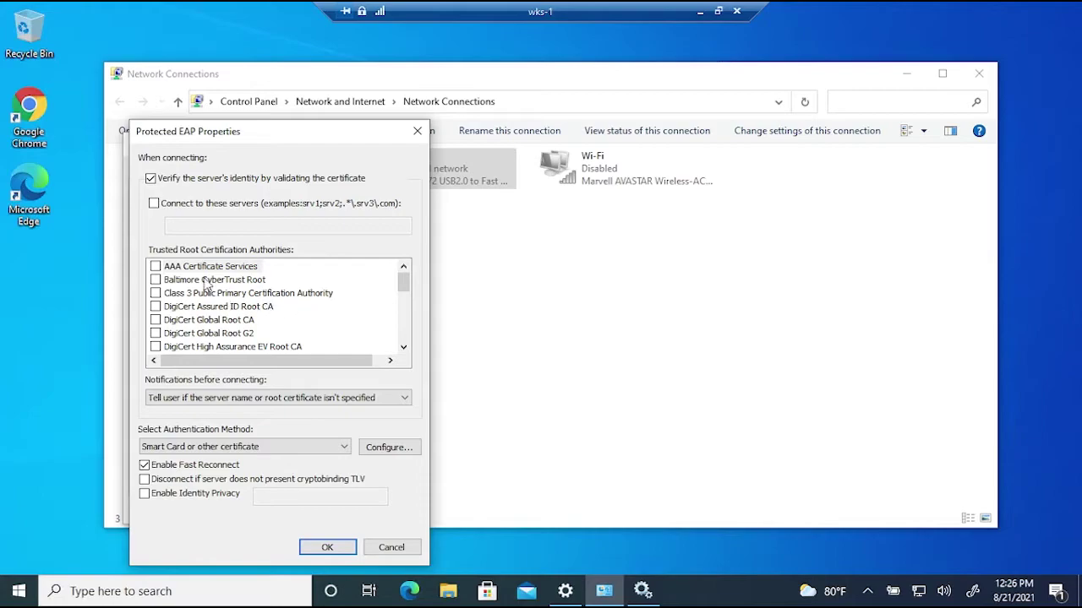
scroll(245, 300, "down", 5)
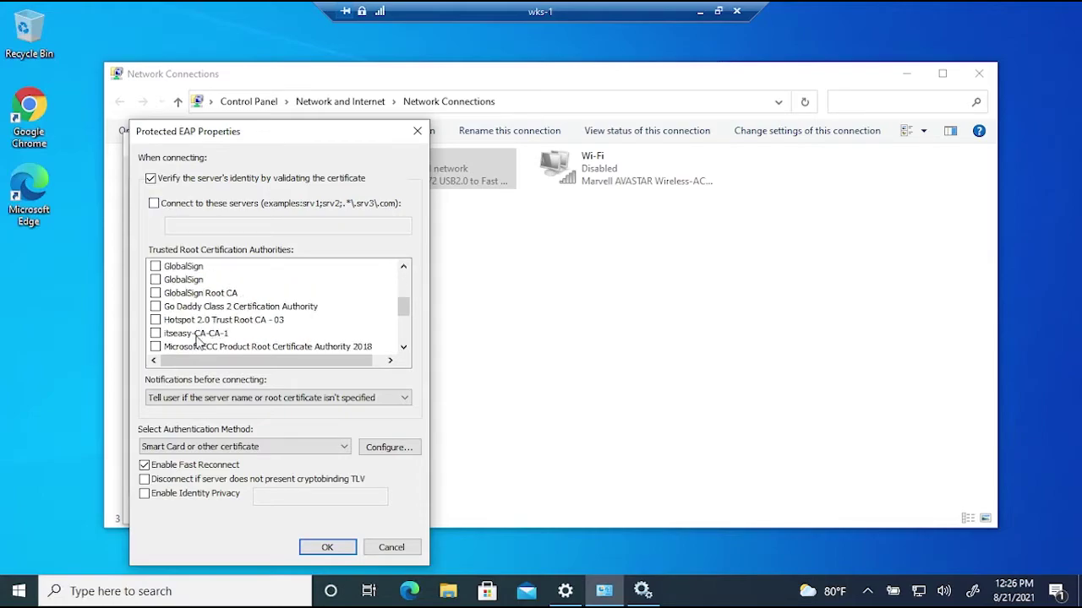
left_click(155, 334)
- Set the inner method to Smart Card or other certificate, trusting itseasy-CA-CA-1
scroll(243, 339, "down", 1)
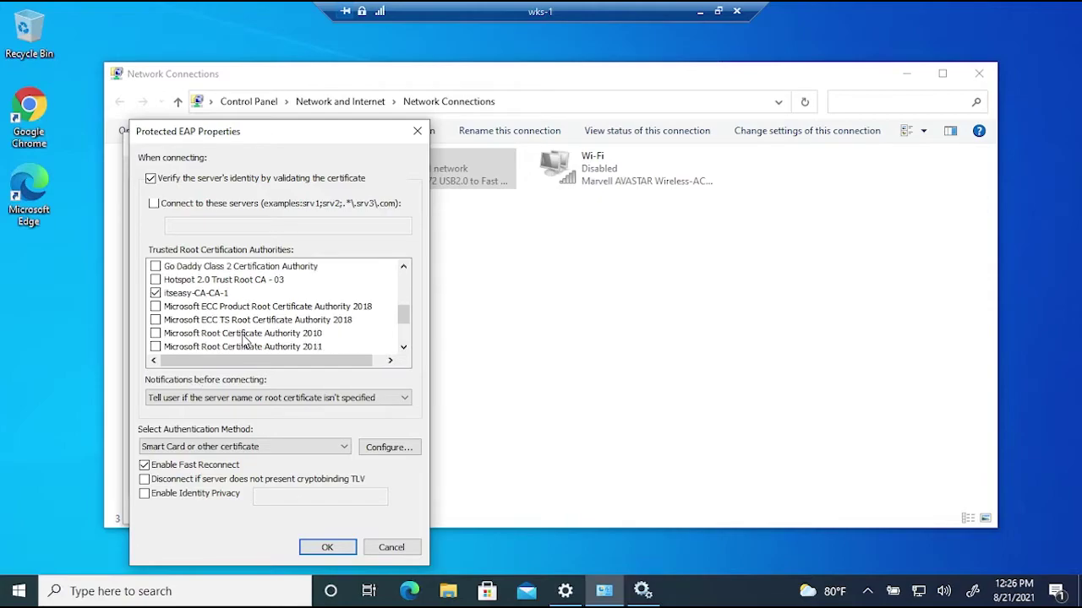
left_click(293, 447)
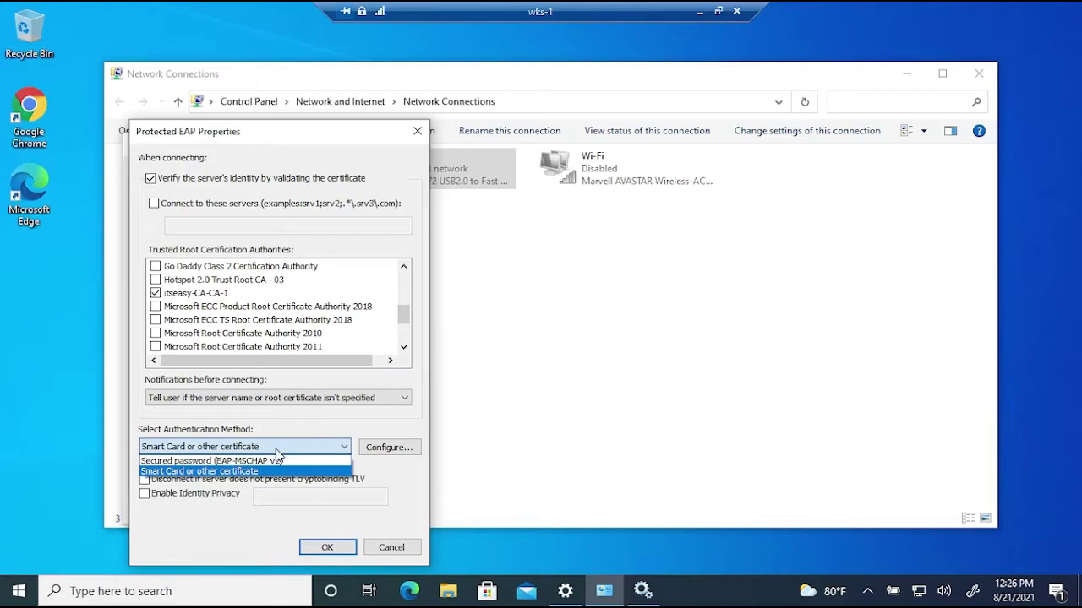
left_click(209, 471)
left_click(374, 447)
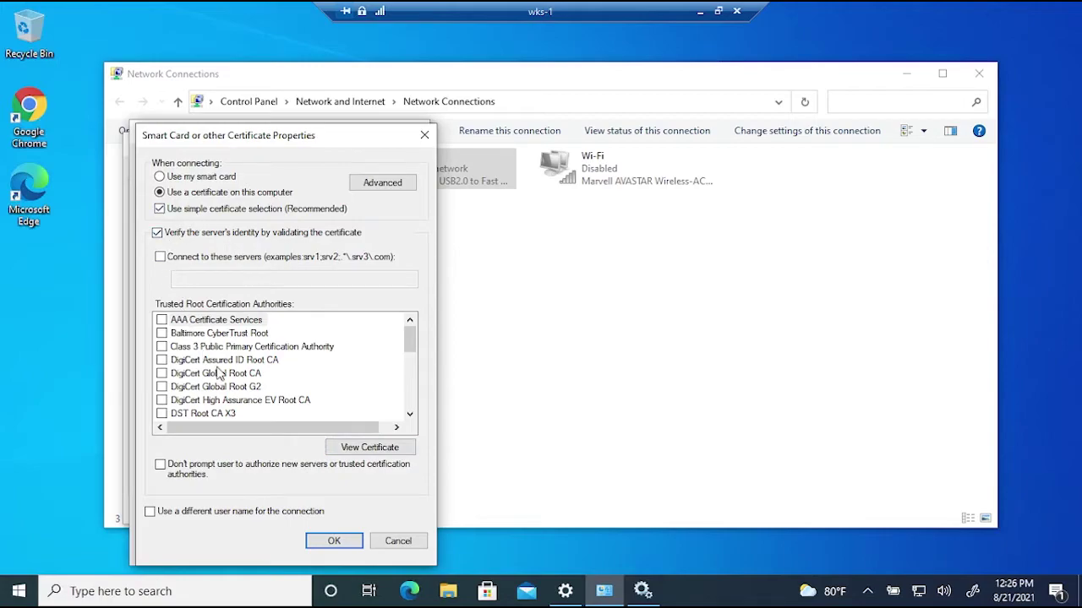
scroll(216, 376, "down", 5)
left_click(161, 387)
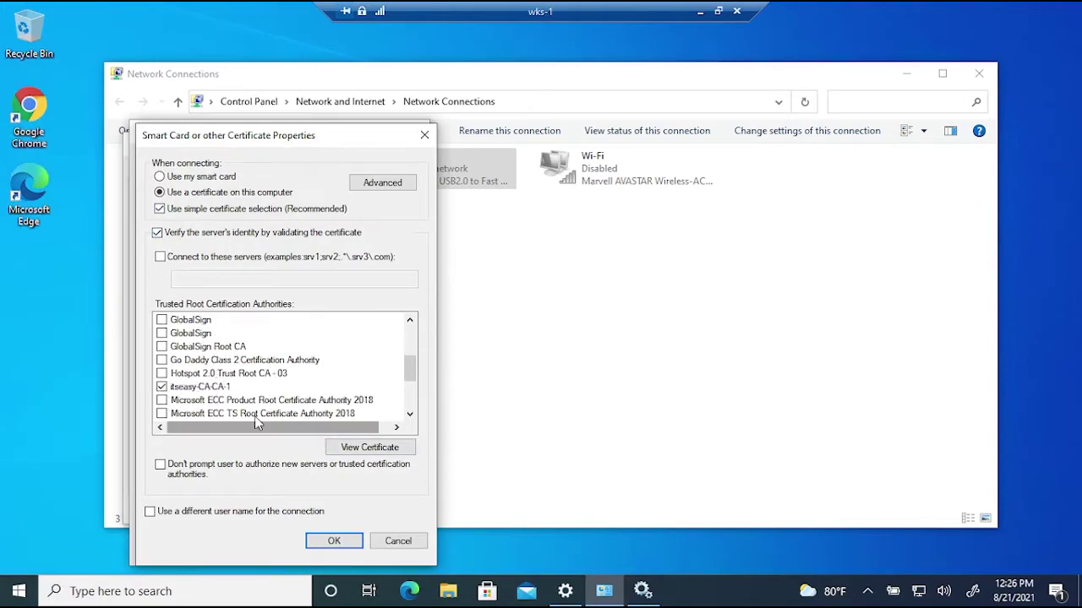
left_click(334, 541)
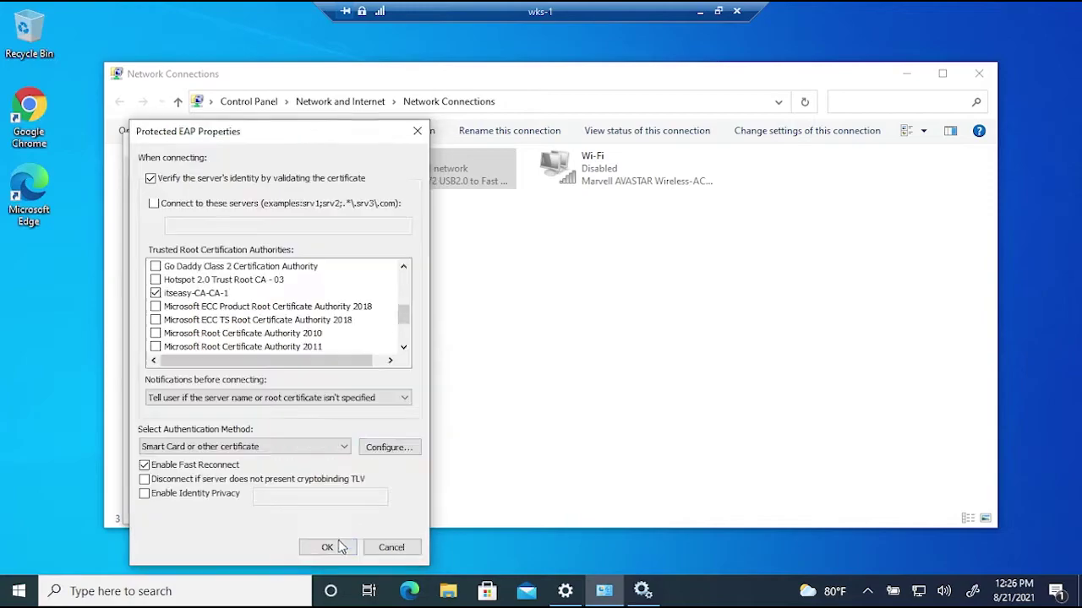
- Confirm the certificate-based PEAP settings and bring up the advanced 802.1X settings
left_click(285, 444)
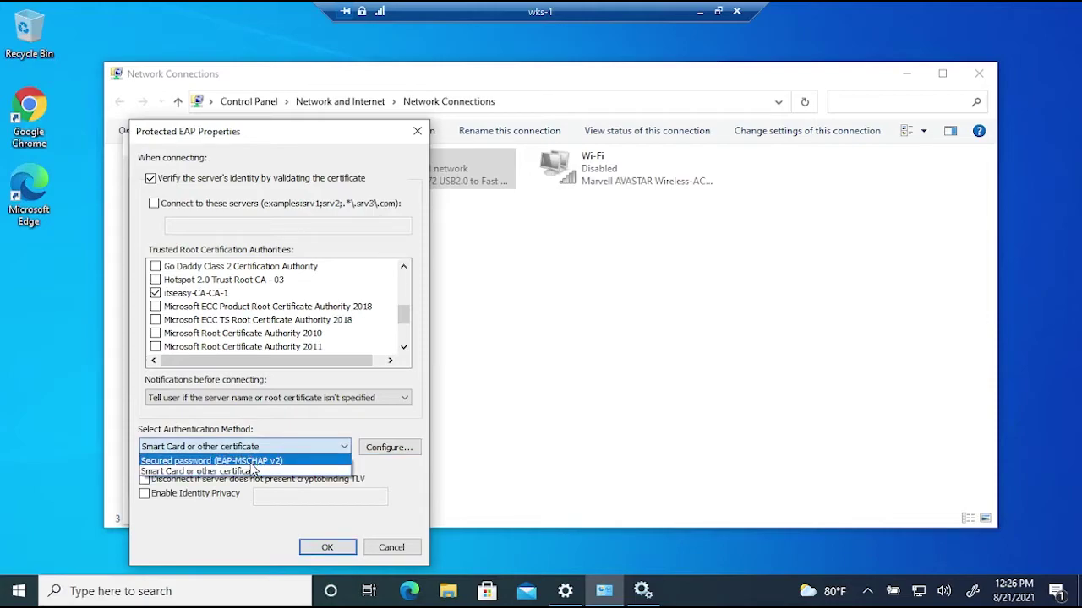
left_click(297, 433)
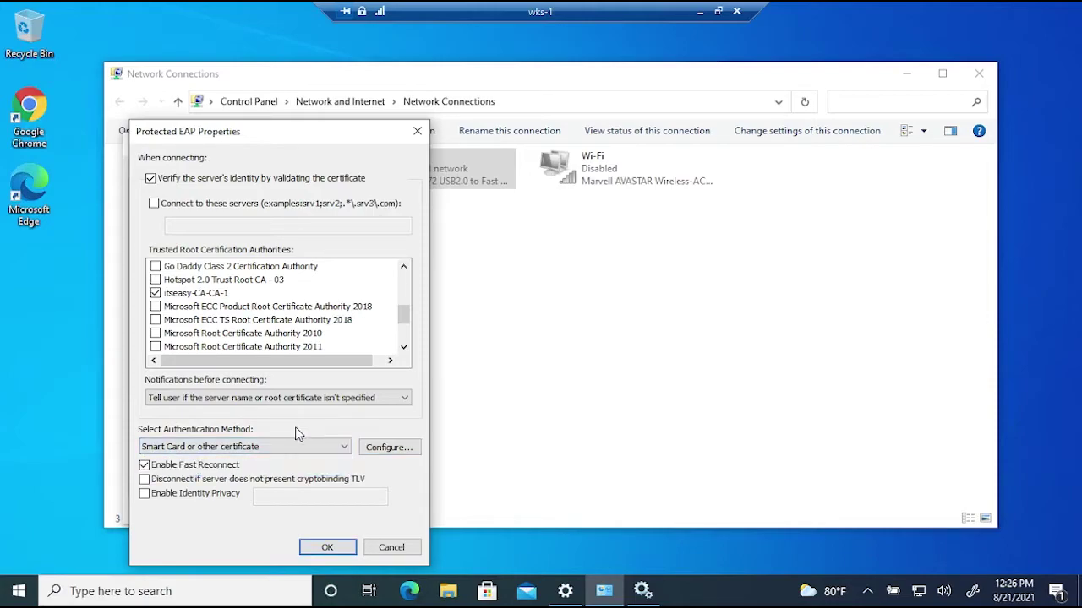
left_click(324, 549)
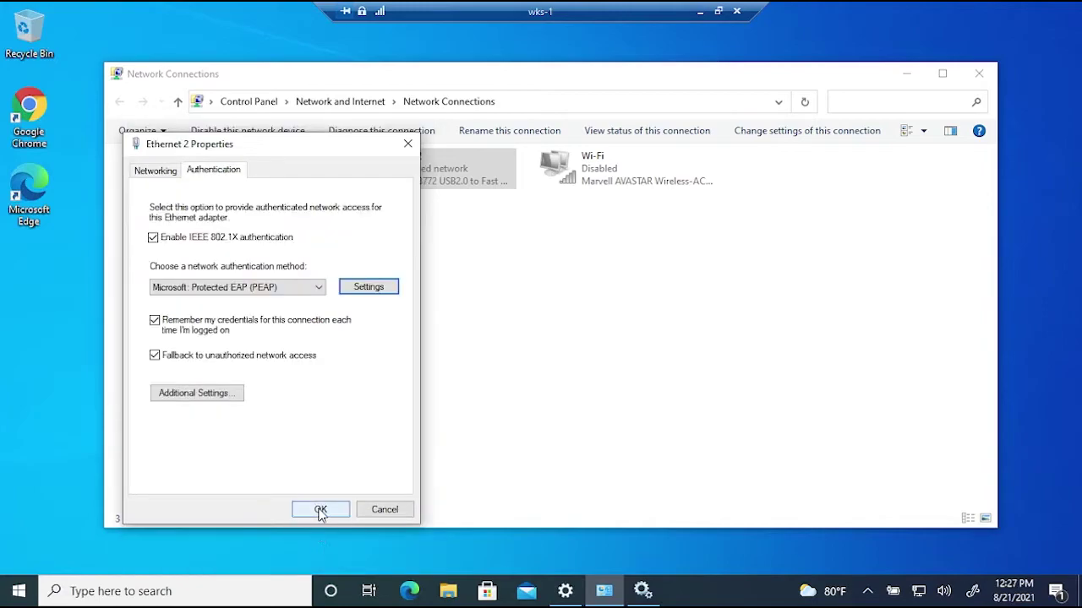
left_click(225, 397)
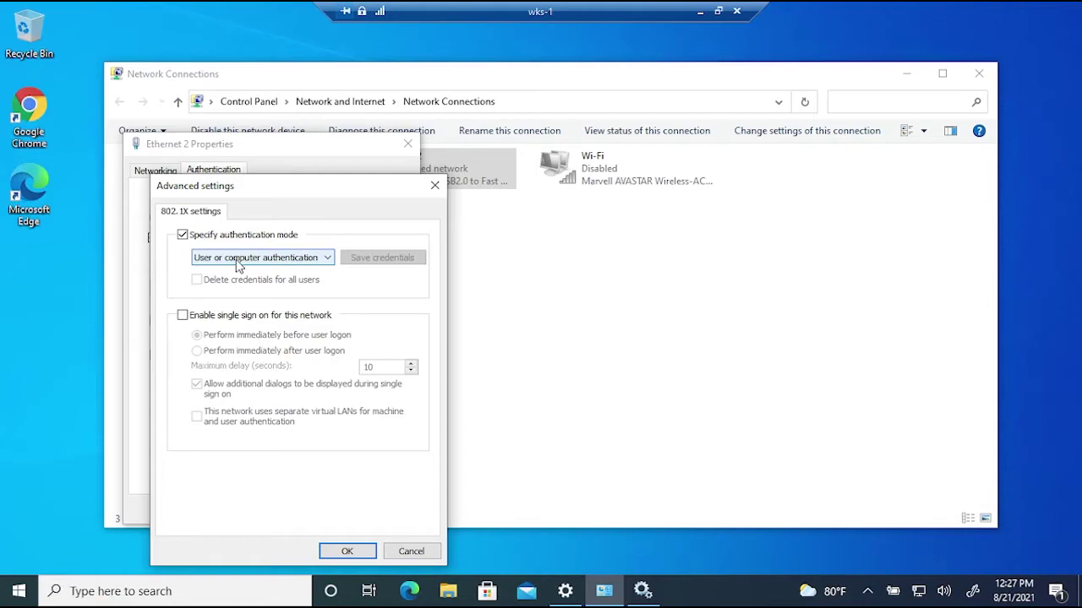
- Save Ethernet 2's 802.1X settings with 'User or computer authentication' mode
left_click(235, 260)
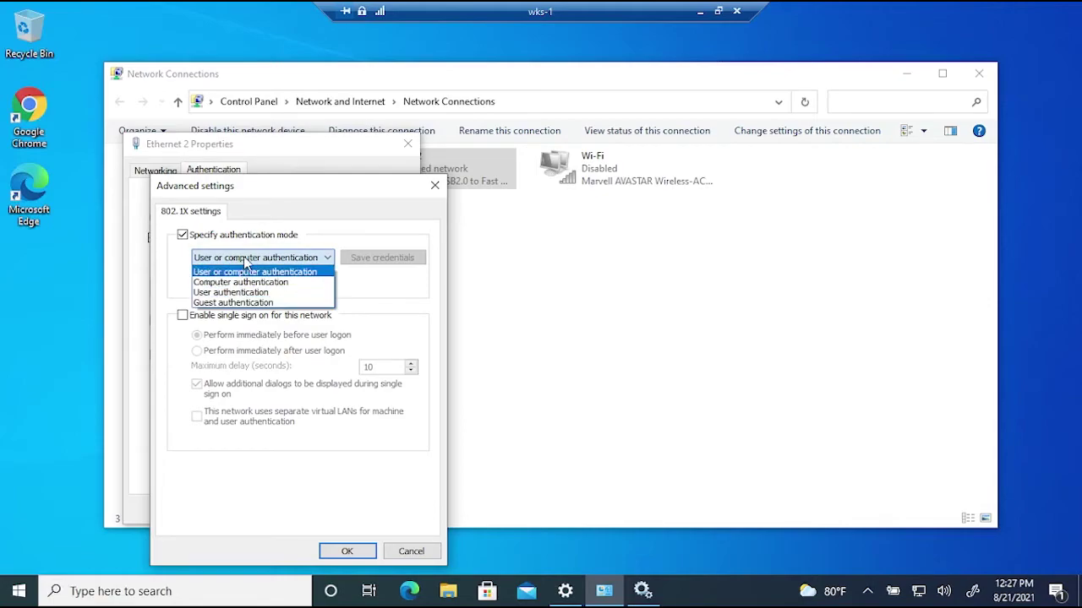
left_click(269, 251)
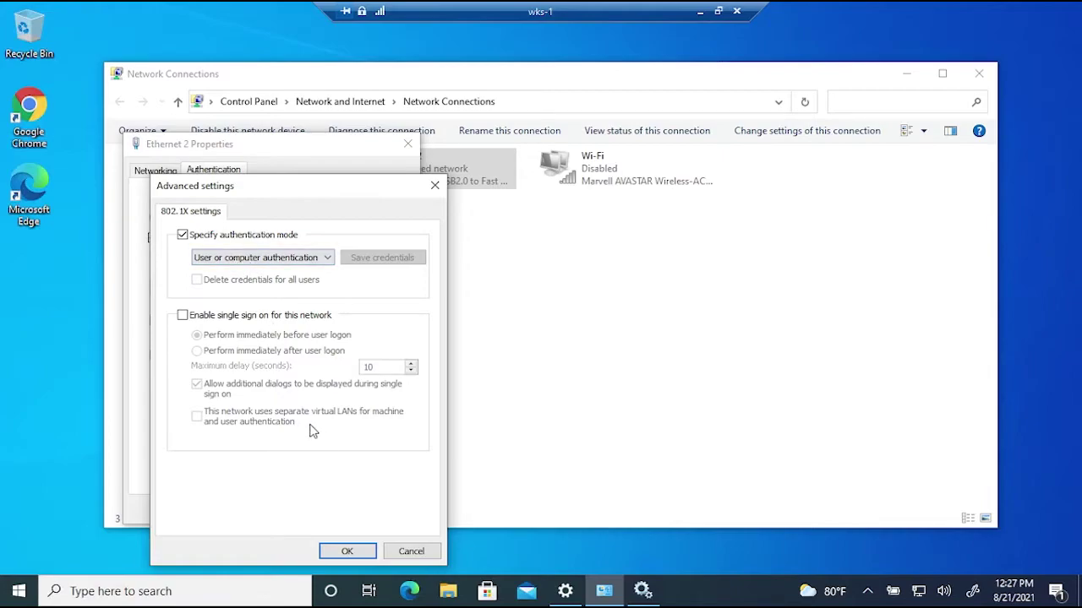
left_click(347, 551)
left_click(326, 509)
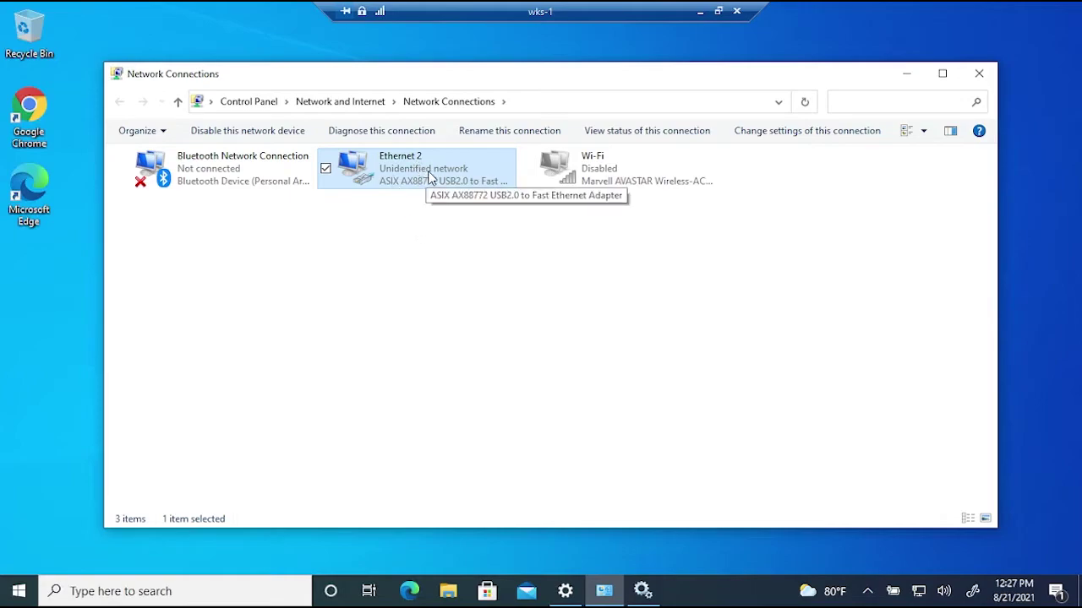
- Minimize Network Connections and the wks-1 Remote Desktop session to reach the host desktop
left_click(877, 200)
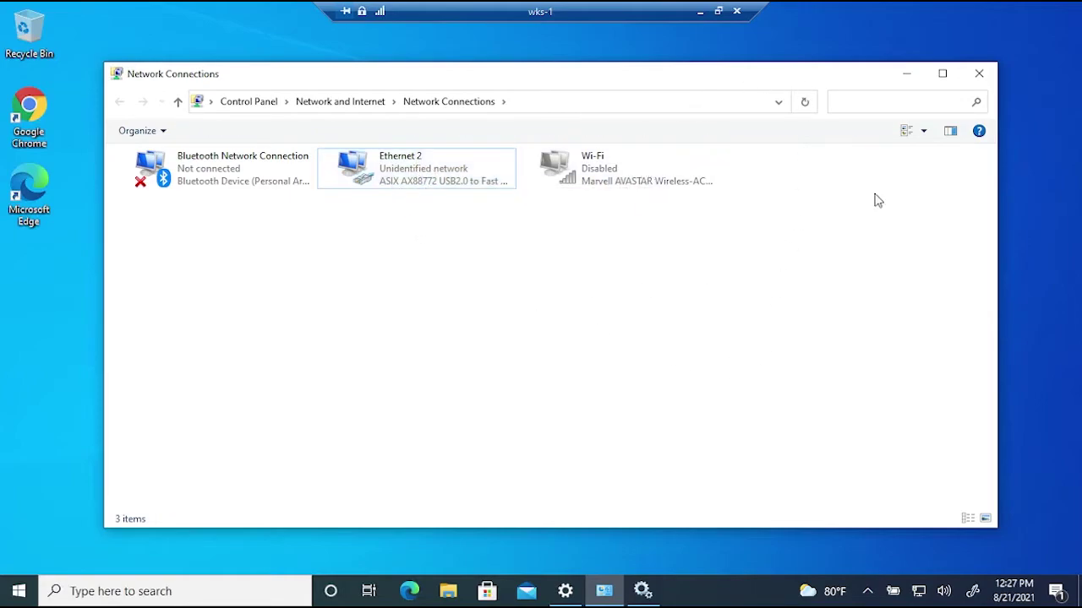
left_click(907, 74)
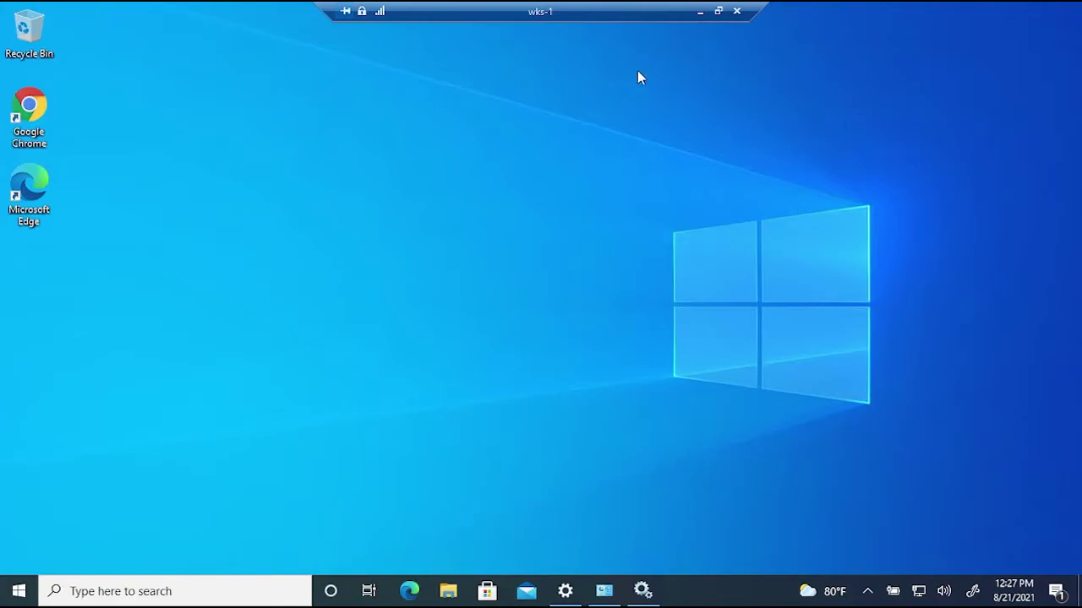
left_click(701, 12)
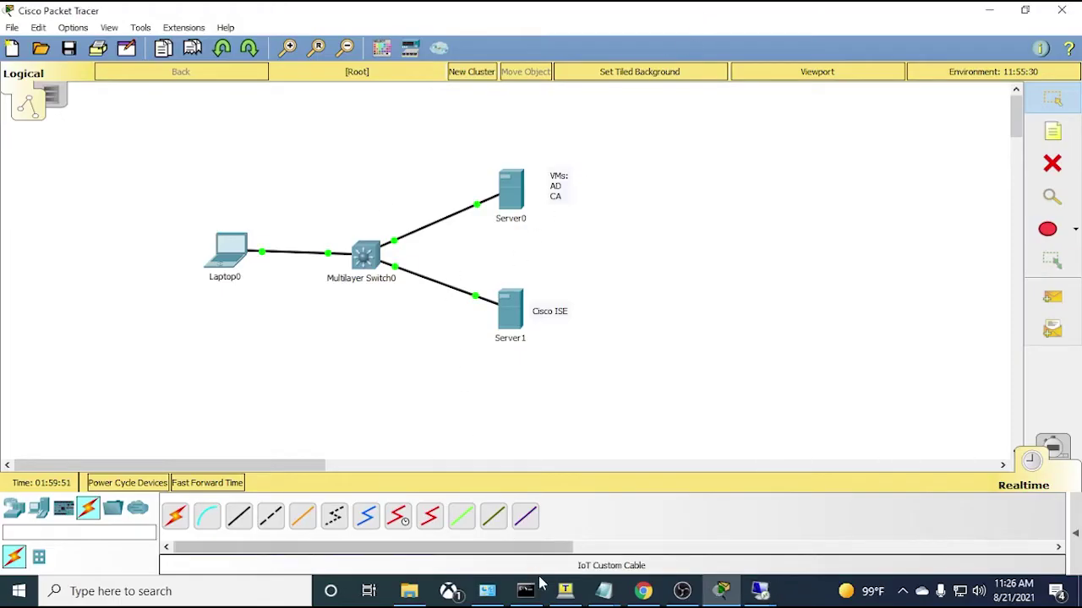
- Check ISE RADIUS Live Logs for WKS-1$'s 802.1x authentication with Domain_Computers, then return to wks-1
mouse_move(653, 594)
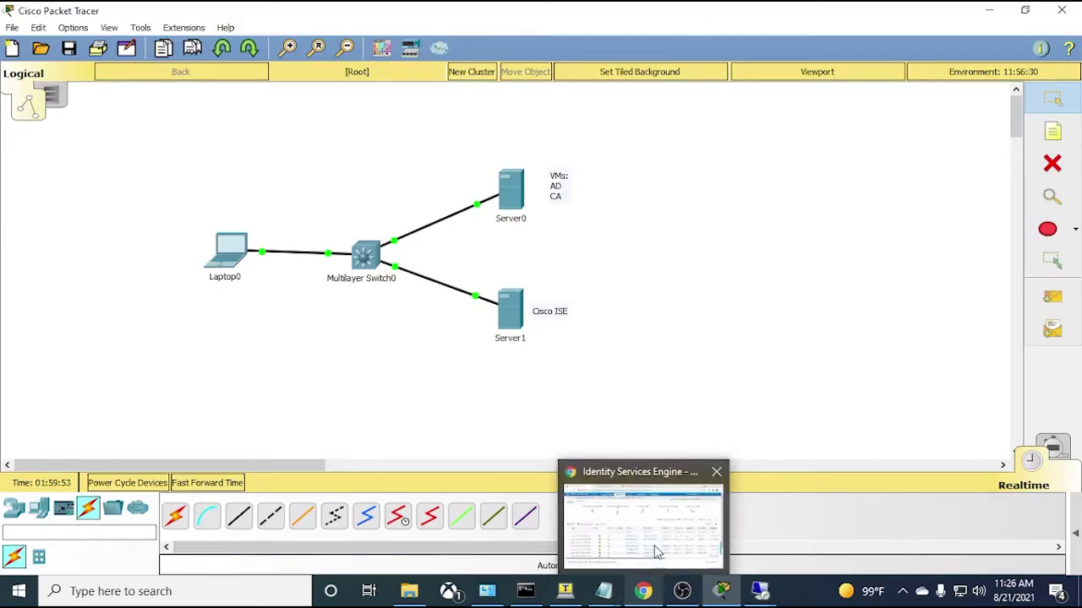
left_click(656, 562)
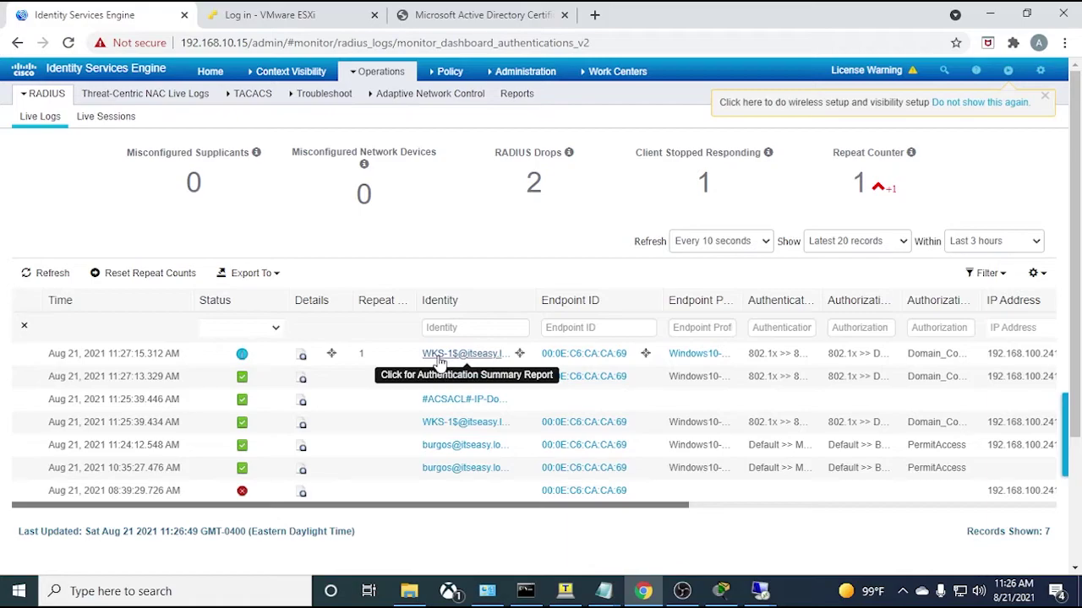
mouse_move(760, 590)
left_click(885, 520)
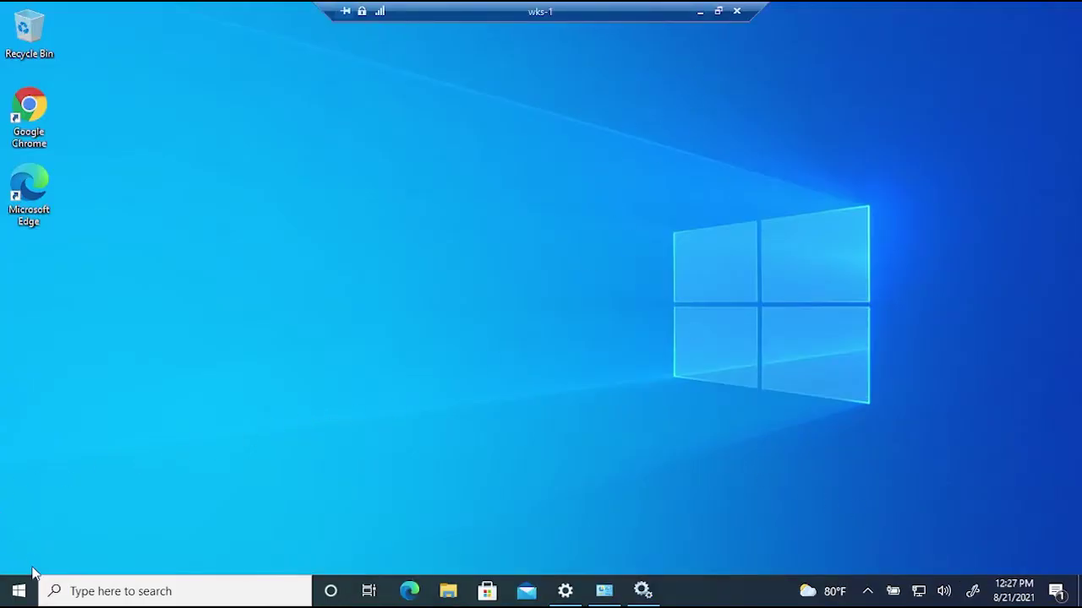
- Sign out of the wks-1 Windows session and switch back to the ISE live logs in Chrome
left_click(19, 591)
left_click(547, 10)
left_click(18, 591)
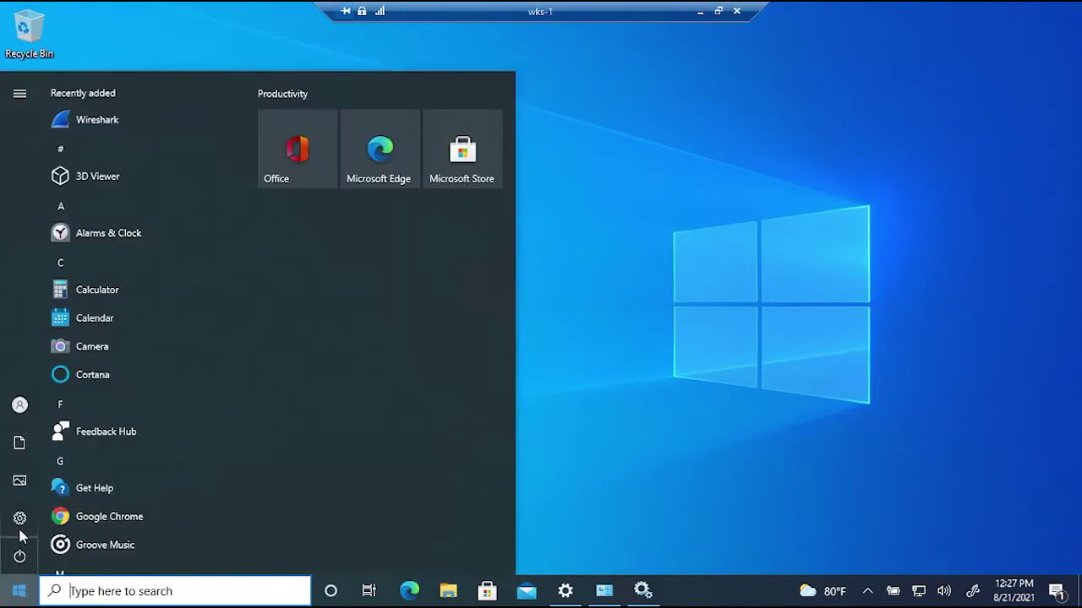
left_click(19, 406)
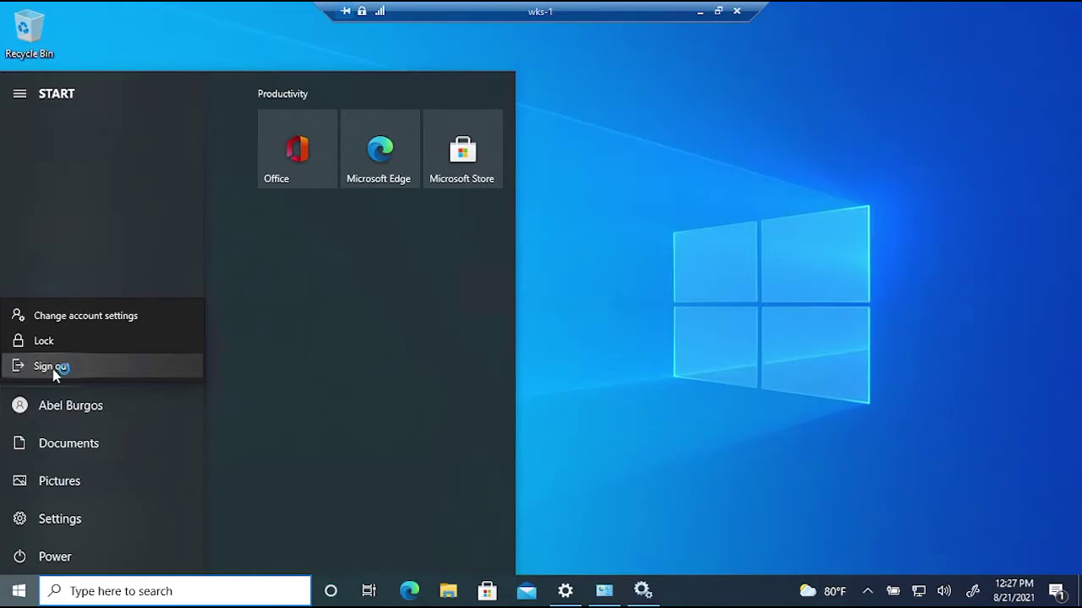
left_click(51, 366)
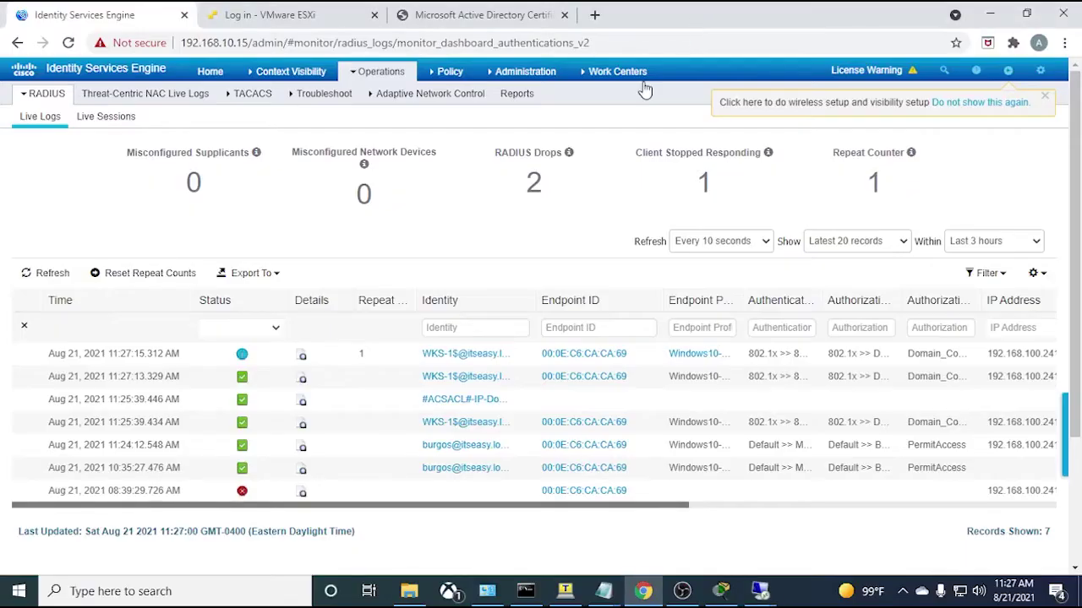
left_click(612, 71)
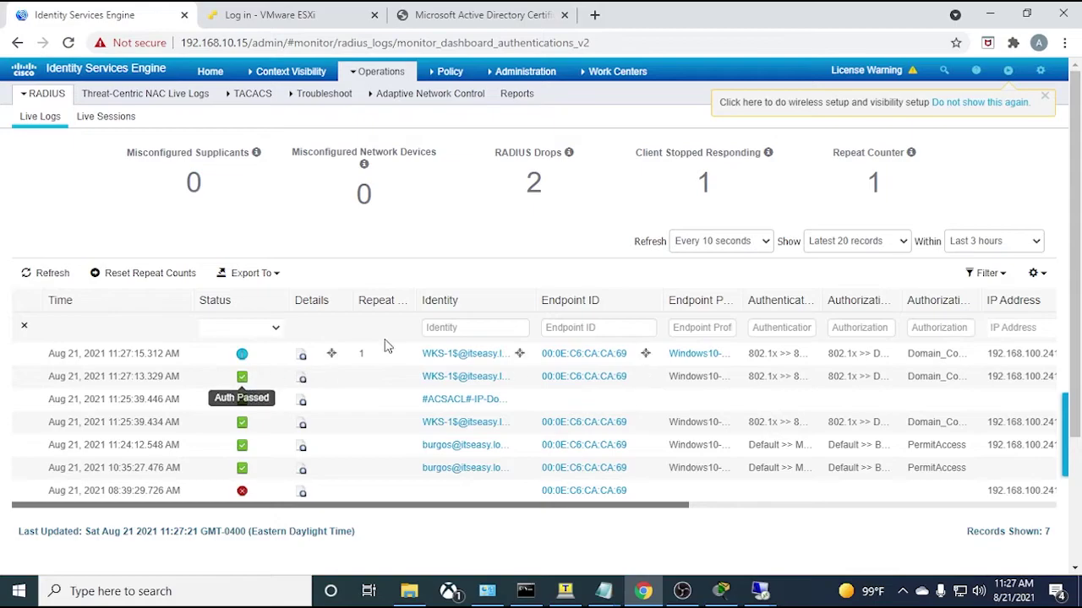
- Widen the Identity and Authentication Policy columns to read WKS-1$ and the 802.1x policy
left_click_drag(535, 299, 707, 292)
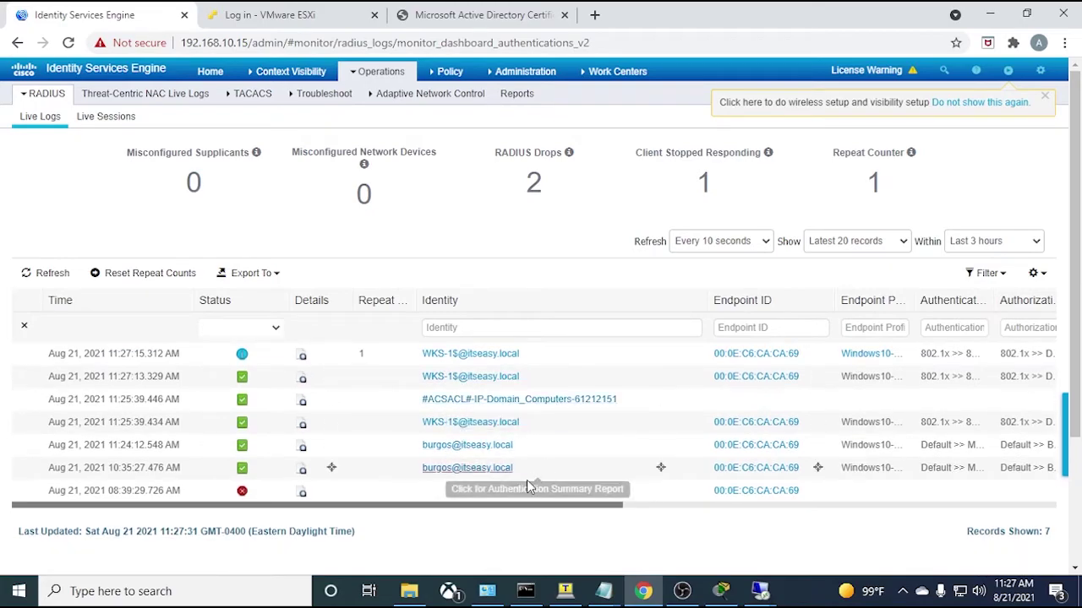
left_click_drag(519, 512, 796, 514)
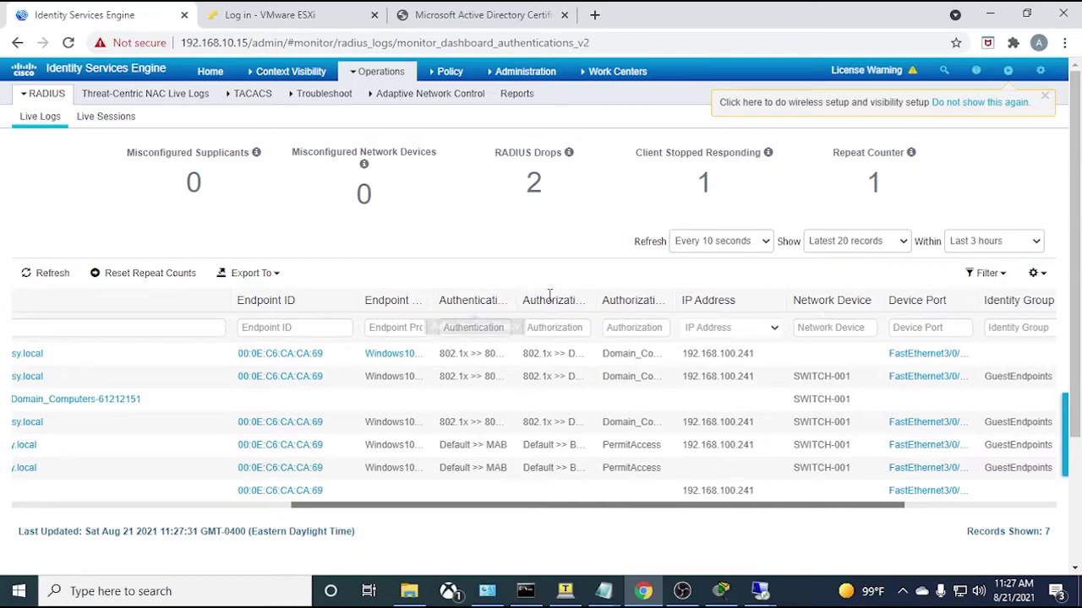
left_click_drag(514, 301, 599, 300)
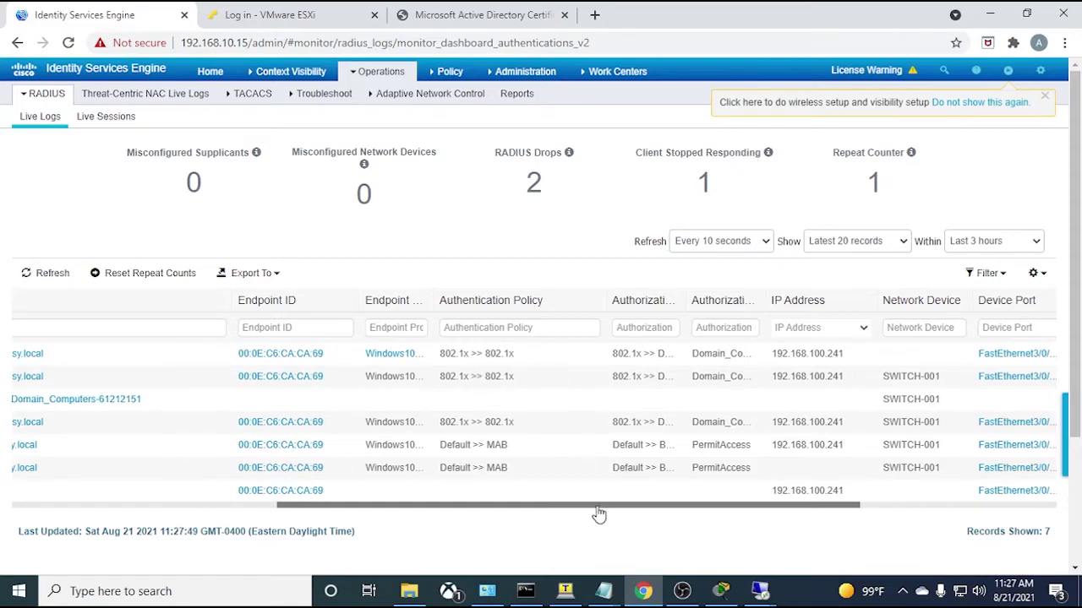
left_click_drag(599, 505, 675, 505)
- Widen Authorization Policy, Authorization Profiles and Device Port columns to show Domain_Computers and FastEthernet3/0/18
left_click_drag(550, 300, 631, 300)
left_click_drag(606, 353, 520, 354)
left_click_drag(560, 507, 647, 509)
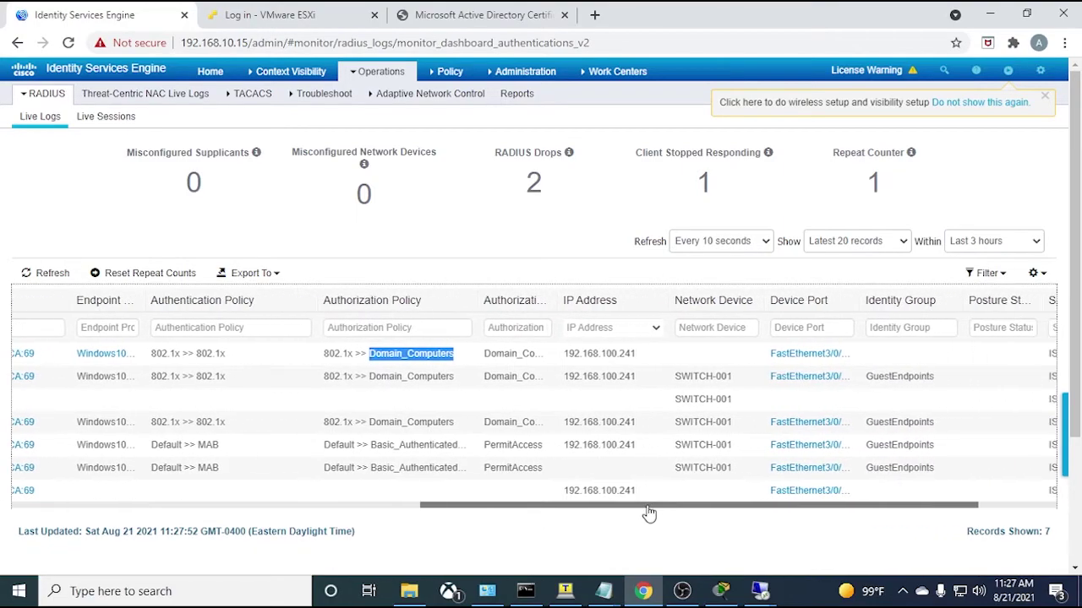
left_click_drag(548, 300, 652, 299)
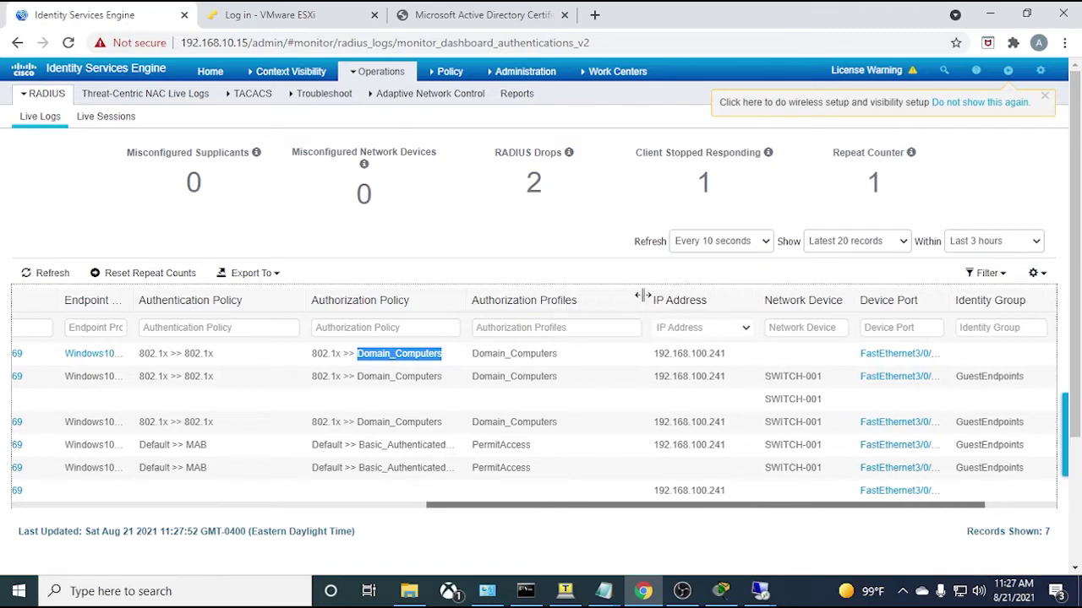
left_click_drag(564, 355, 478, 354)
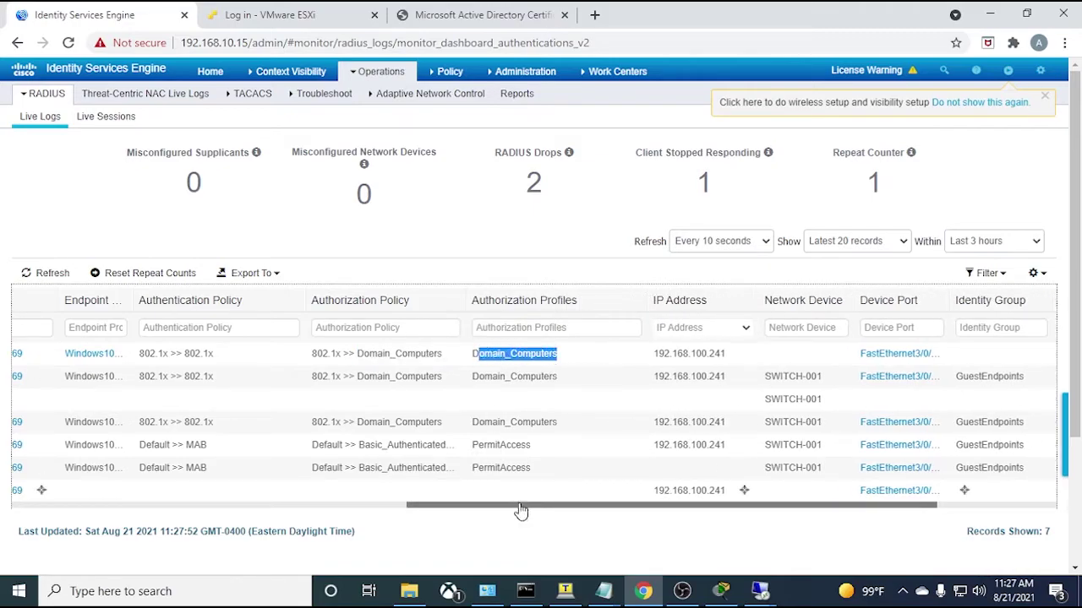
left_click_drag(533, 507, 611, 512)
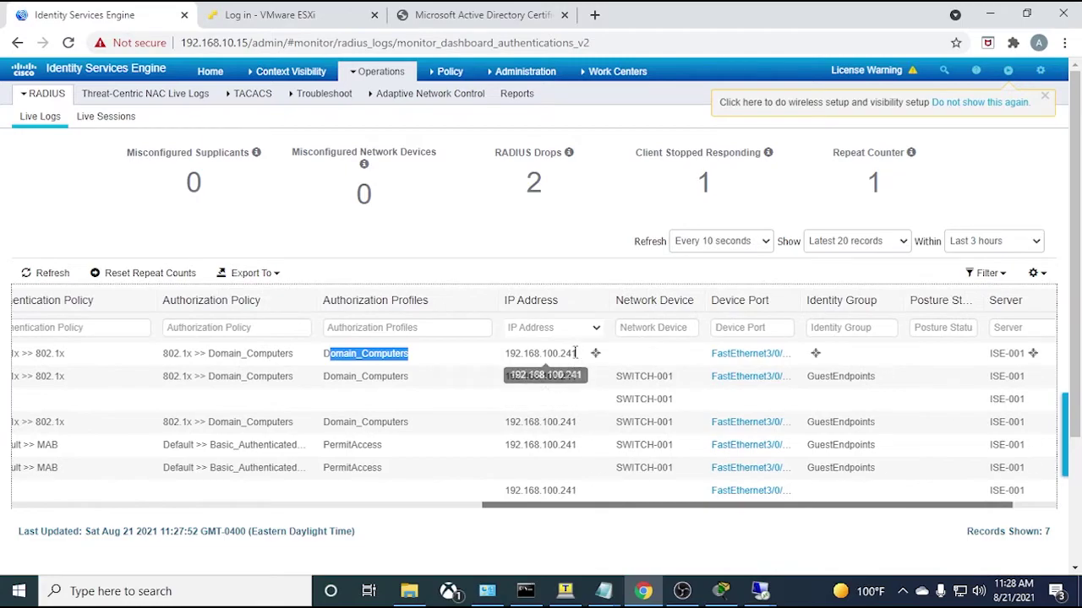
left_click(497, 356, "shift")
left_click(500, 356)
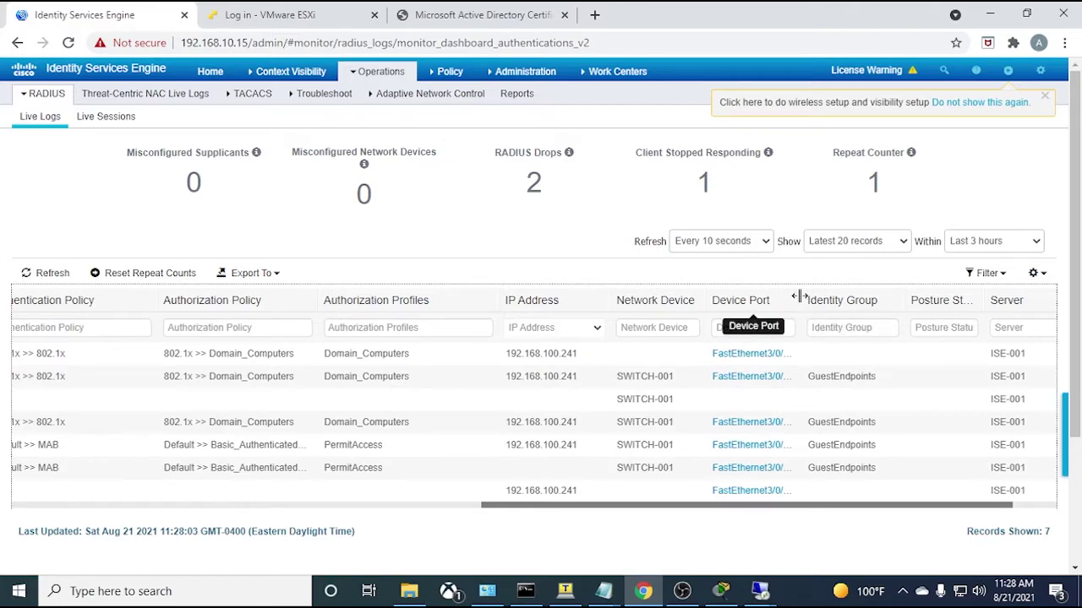
left_click_drag(801, 299, 854, 298)
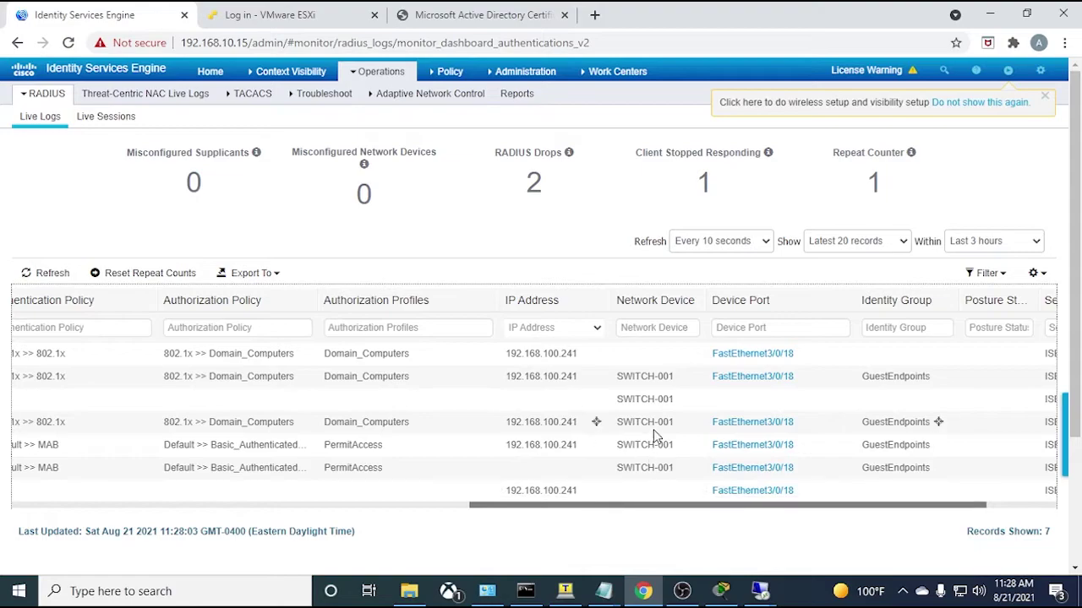
- Log into SWITCH-001 in Tera Term with the admin username and enter privileged mode
left_click(565, 590)
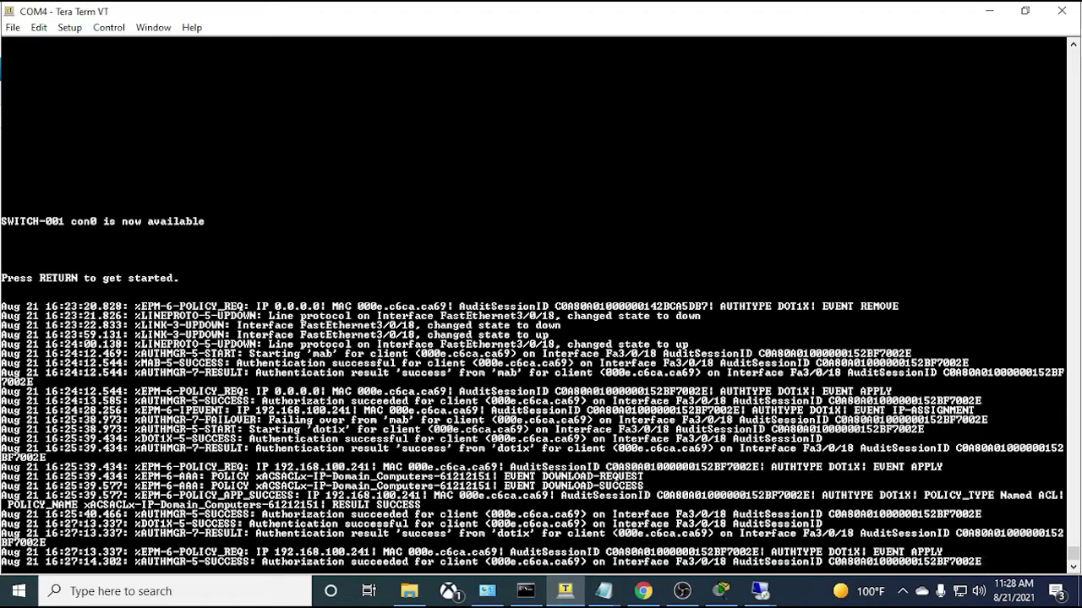
key("Return")
key("Return")
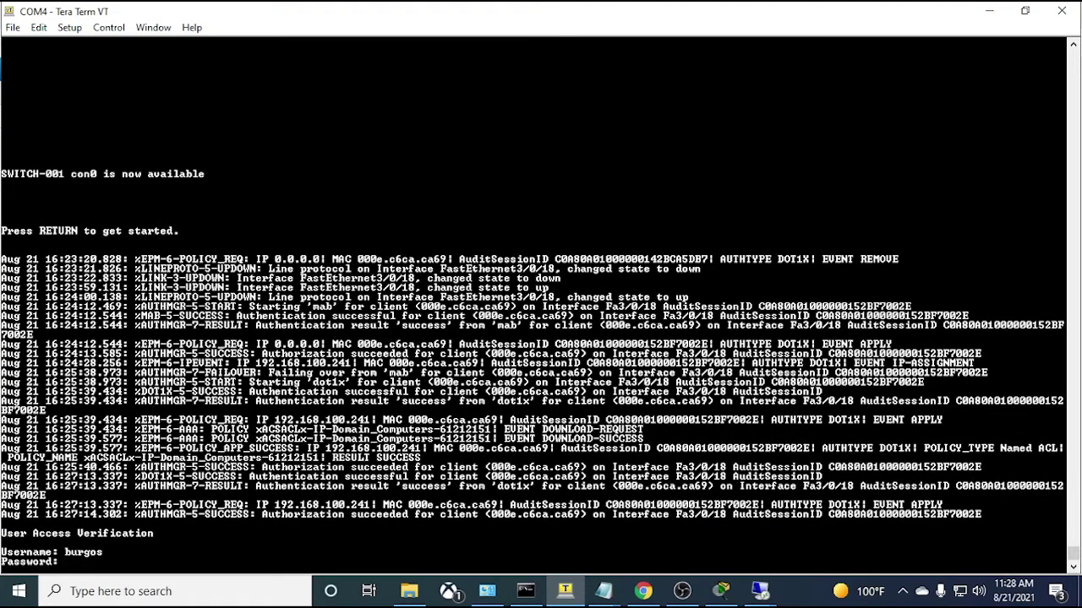
key("Return")
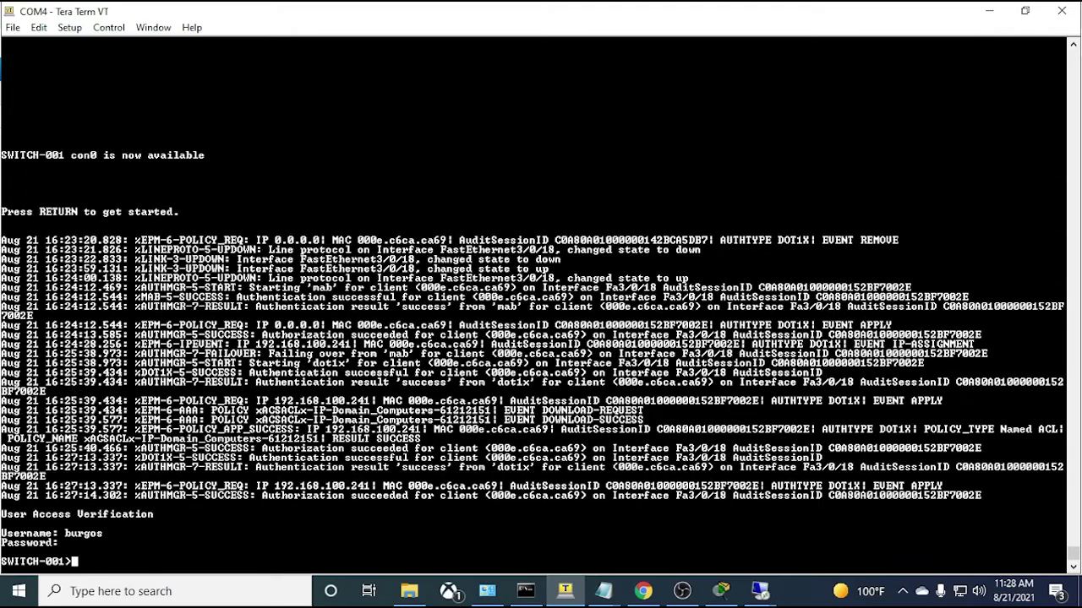
key("Return")
- Run 'sh authentication sessions' and highlight the Authz Success status
type("sh authen")
key("Tab")
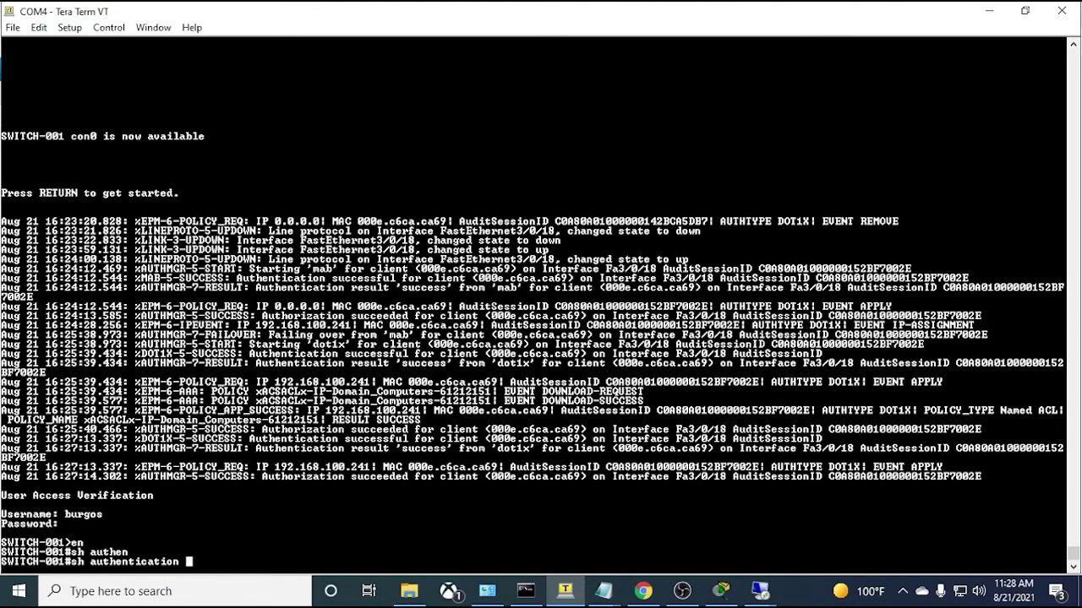
type("sess")
key("Tab")
key("Return")
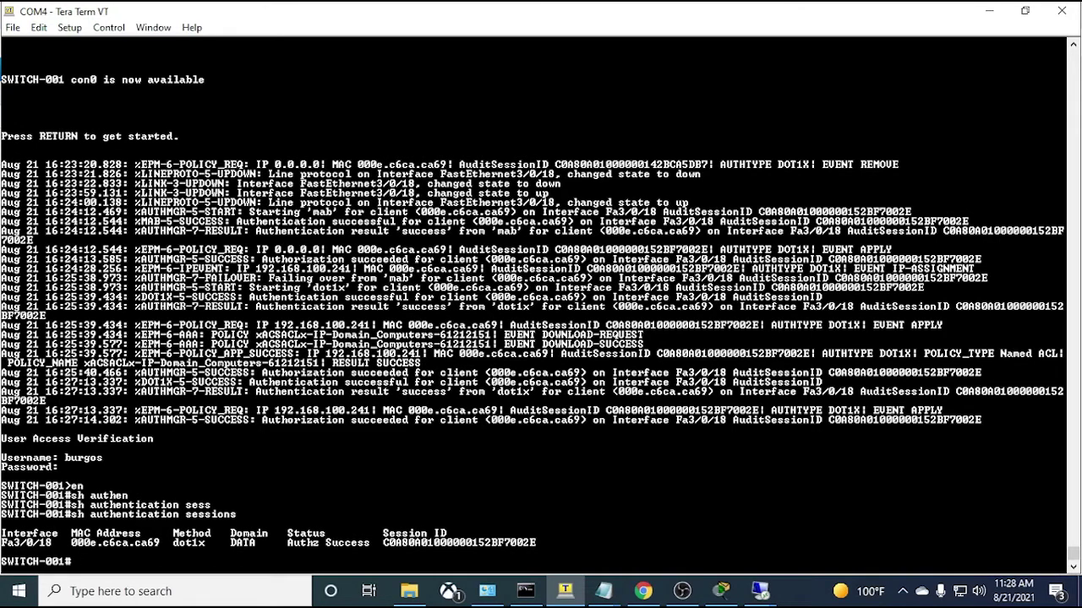
left_click_drag(550, 543, 173, 543)
left_click(173, 543)
- Run 'sh authentication sessions int f3/0/18' for the detailed Fa3/0/18 session
key("Up")
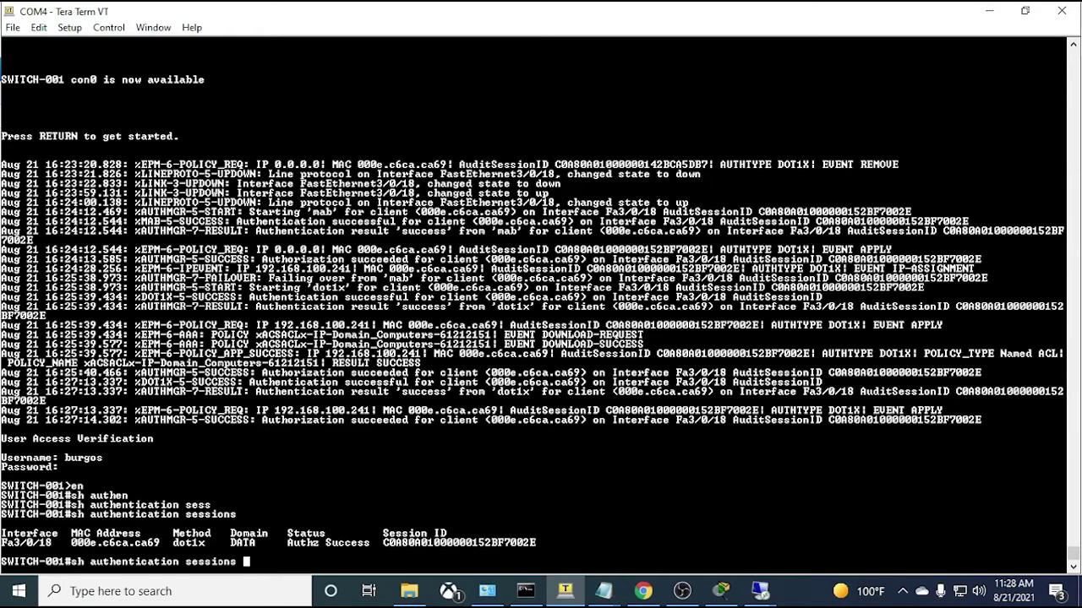
type("int f3/0/18 de")
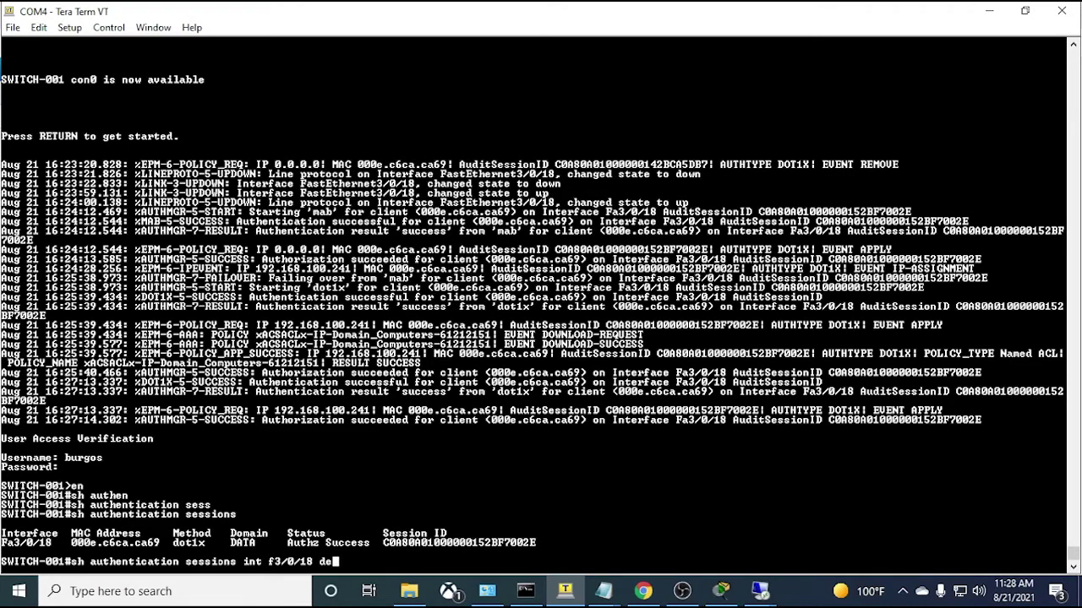
key("Tab")
key("BackSpace")
key("BackSpace")
key("Return")
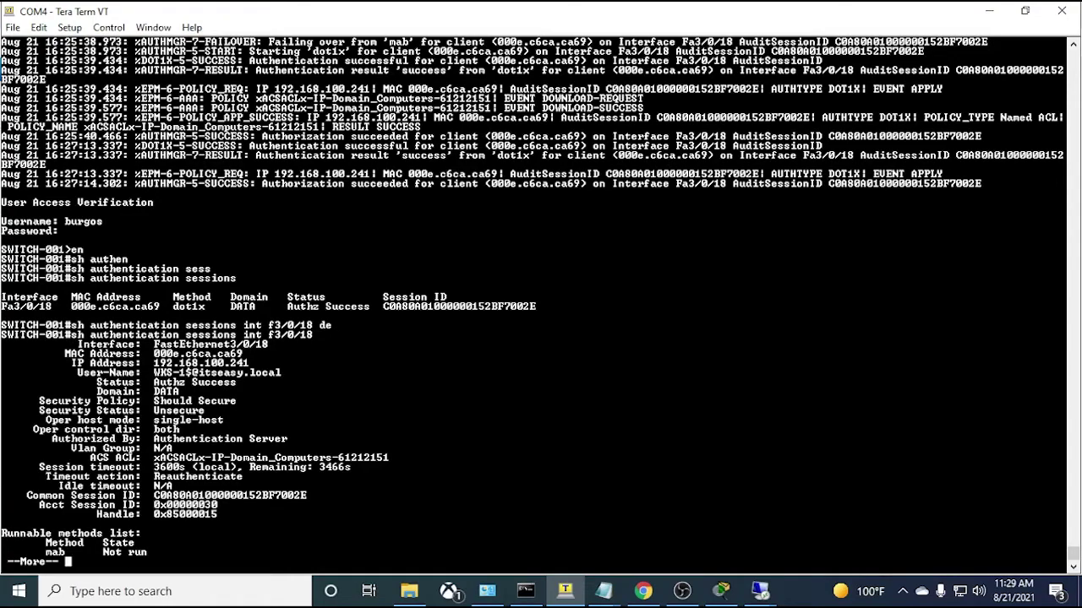
- Highlight the Fa3/0/18 interface, MAC, IP address, user-name and downloaded ACS ACL values
left_click_drag(155, 344, 267, 345)
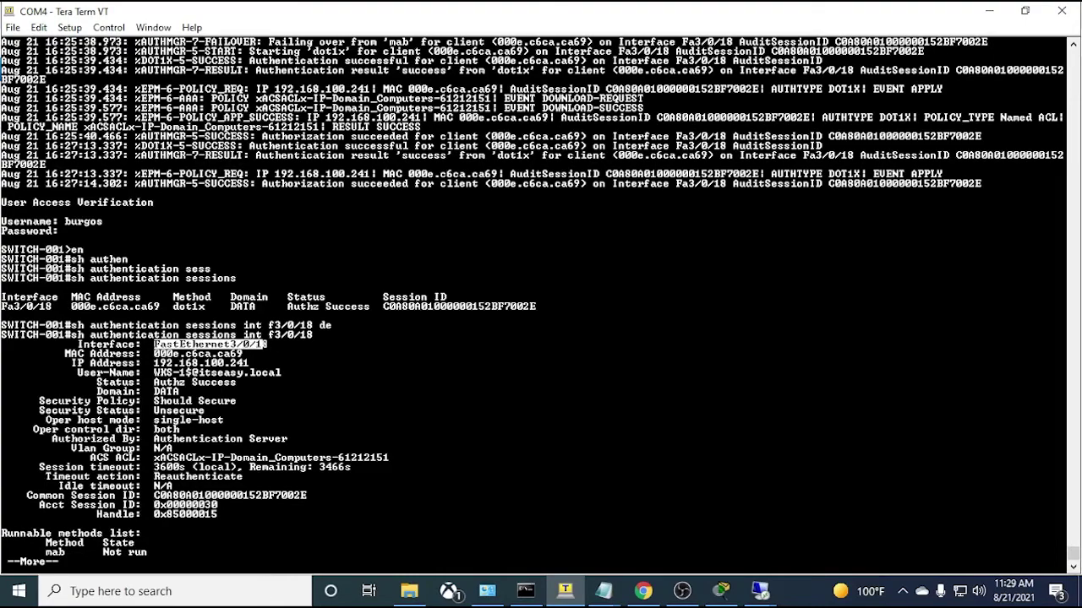
left_click_drag(154, 354, 242, 354)
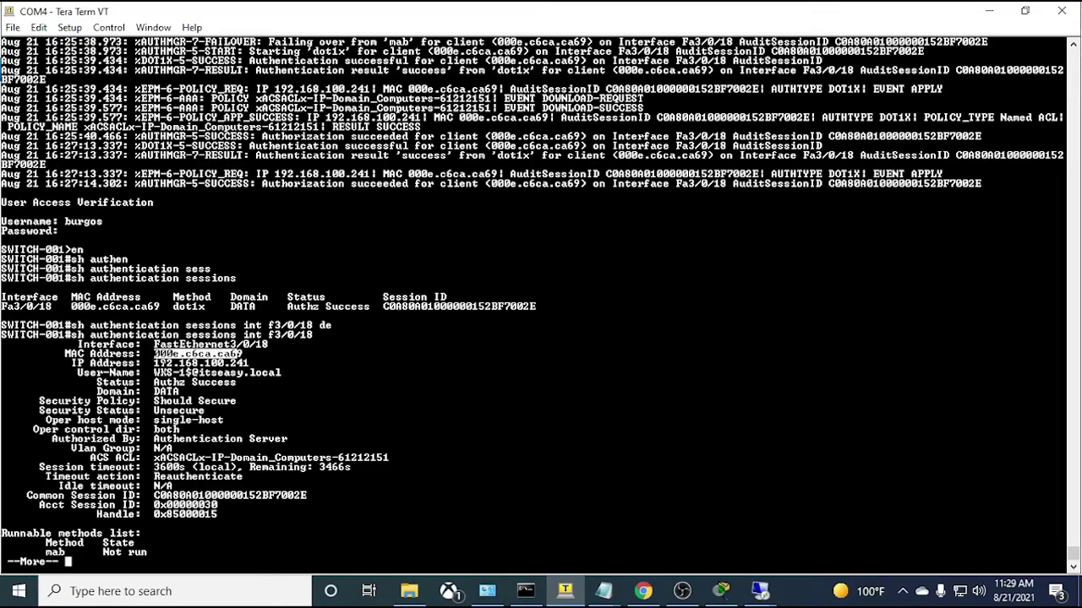
left_click_drag(155, 364, 245, 364)
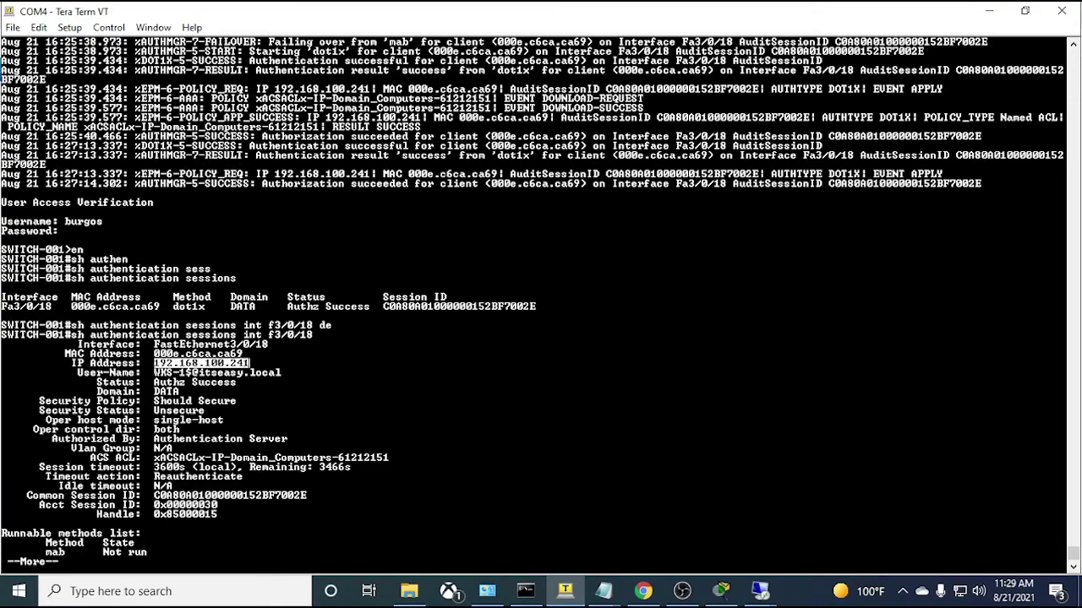
left_click_drag(154, 373, 279, 372)
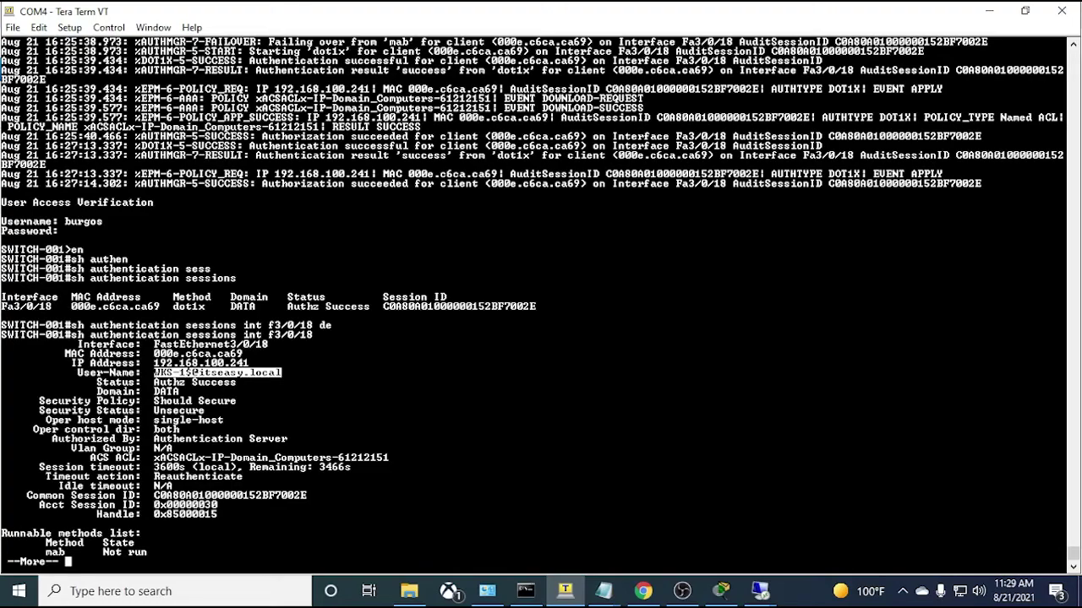
left_click_drag(154, 457, 390, 457)
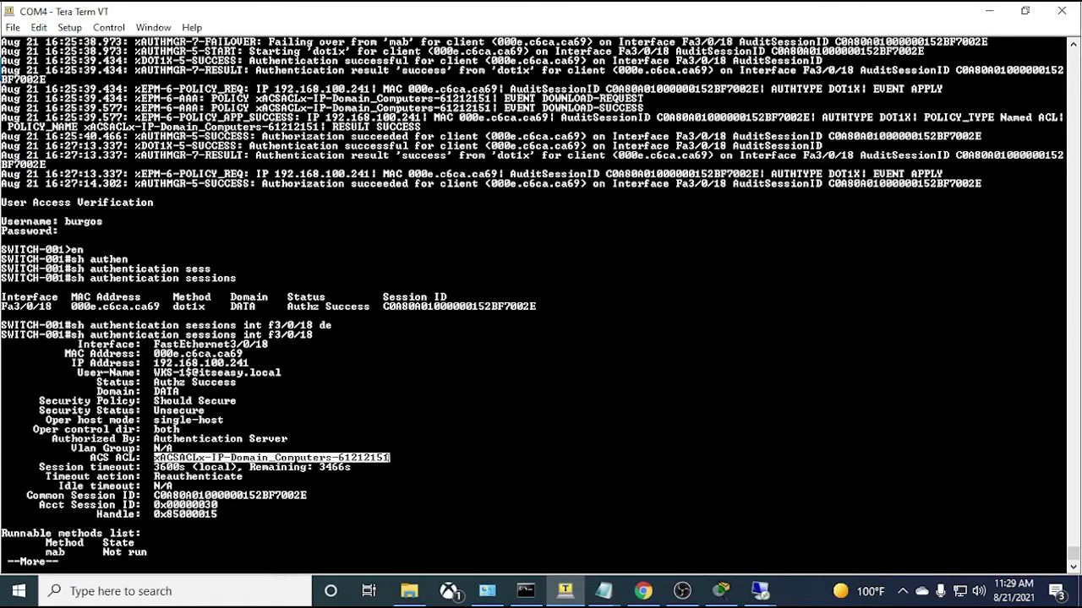
- Page the remaining output and highlight dot1x Authc Success, 3466s remaining and Reauthenticate
key("space")
key("Return")
key("Return")
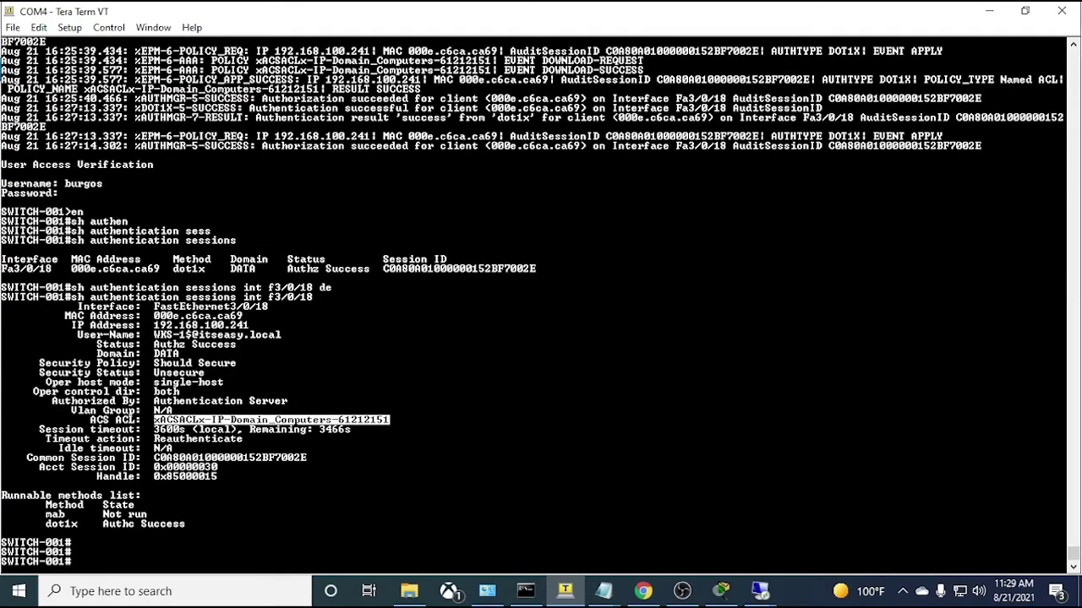
left_click_drag(193, 524, 116, 524)
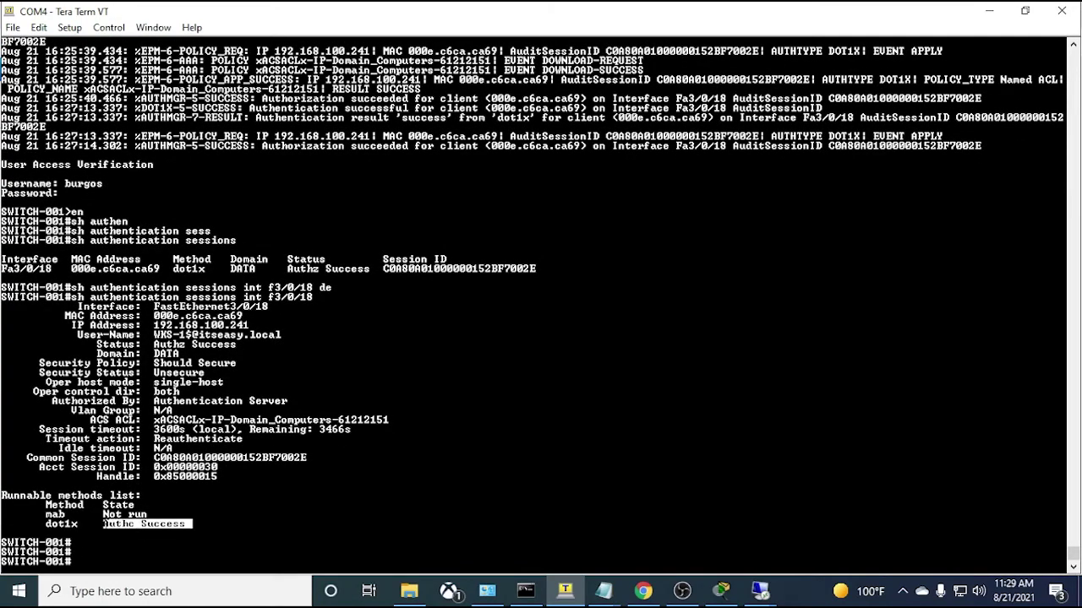
left_click(104, 524)
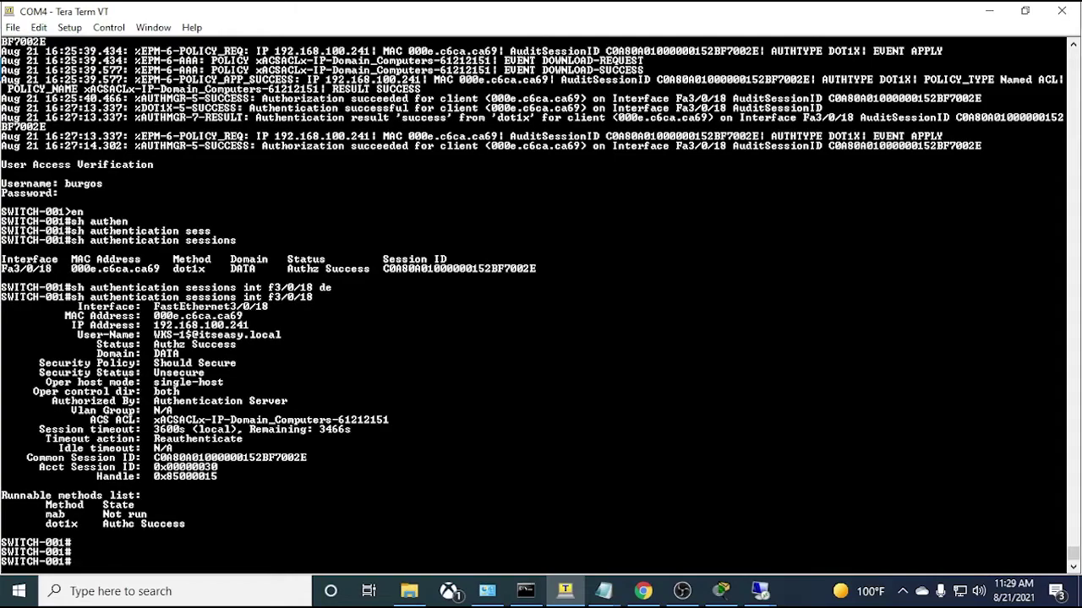
left_click_drag(346, 429, 319, 429)
mouse_move(239, 440)
left_mouse_down()
mouse_move(159, 440)
mouse_move(156, 449)
mouse_move(238, 440)
left_mouse_up()
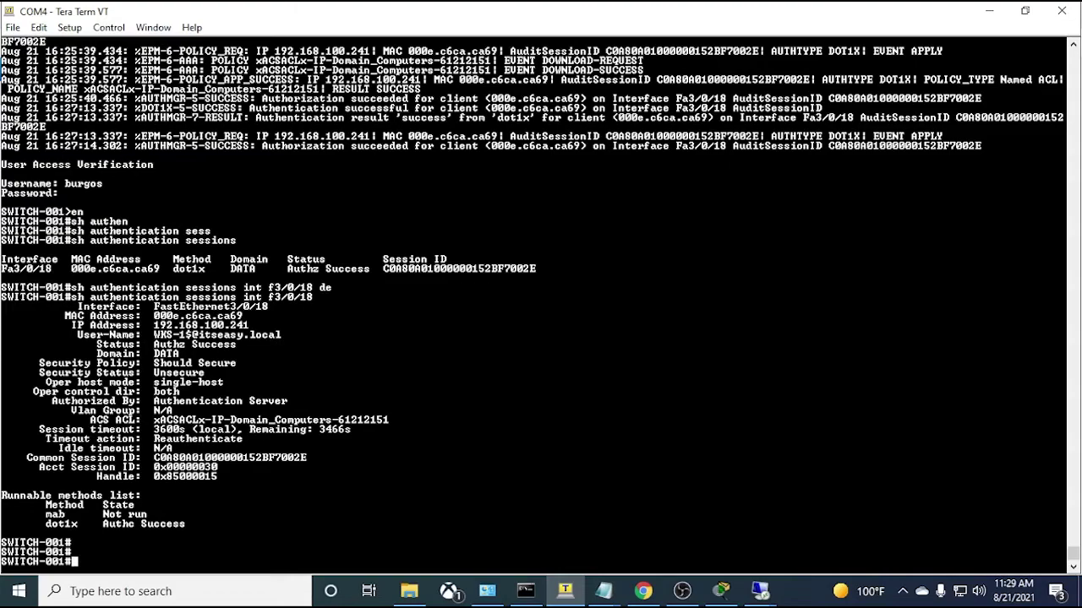
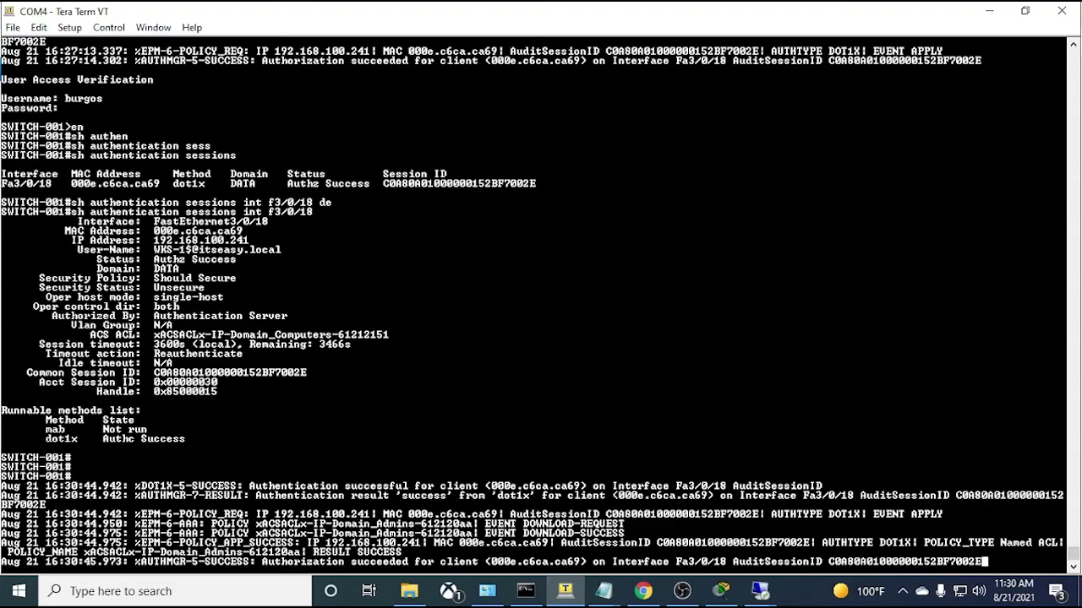
- Rerun 'sh authentication sessions int f3/0/18' after reviewing the Domain_Admins ACL download log lines
left_click_drag(433, 543, 2, 524)
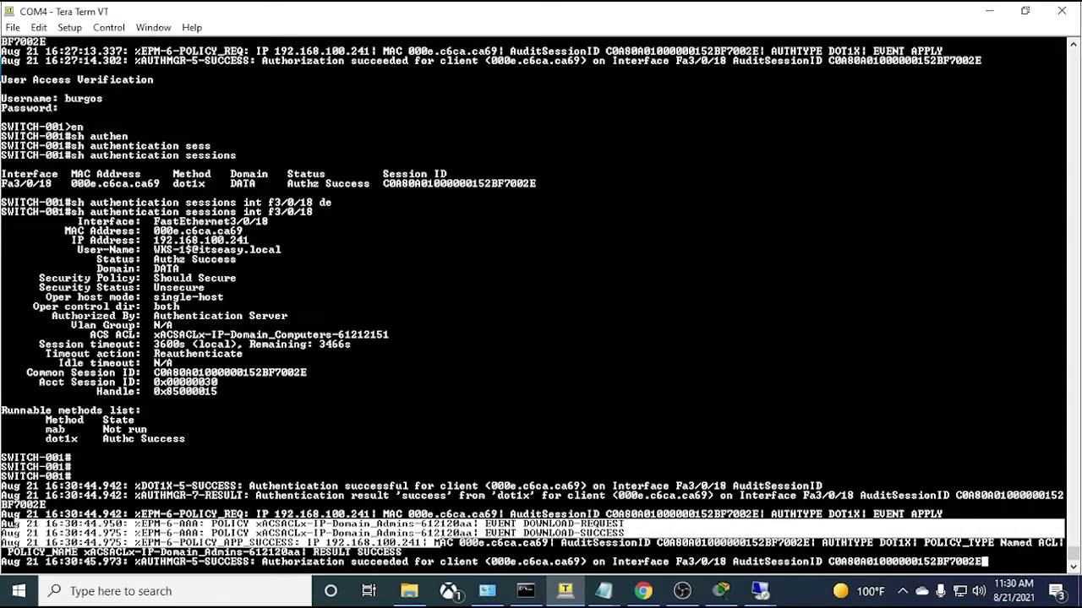
left_click(437, 543)
key("Return")
key("Return")
key("Return")
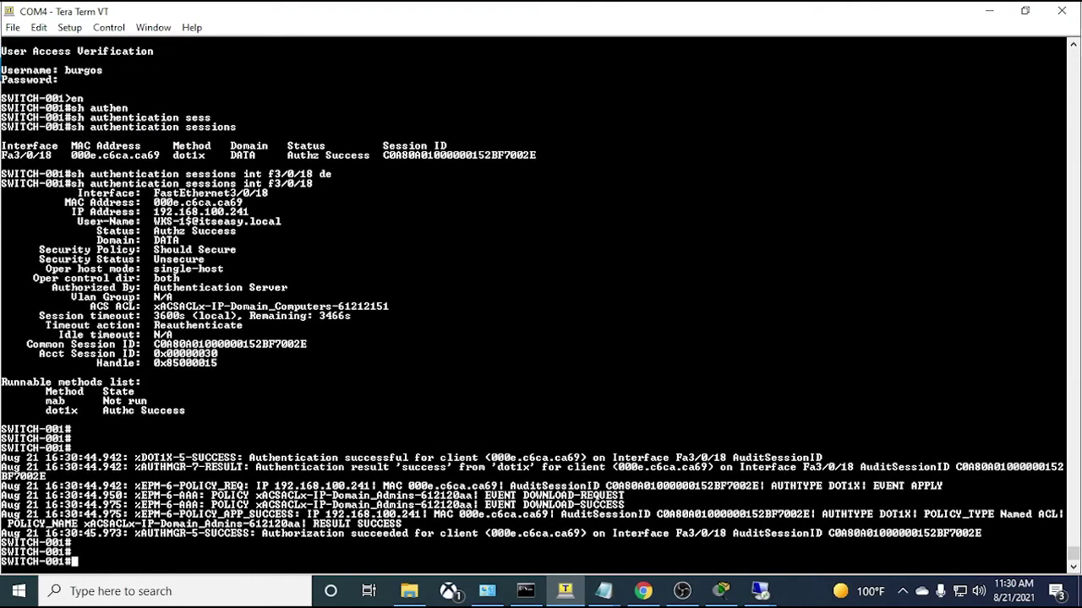
key("Up")
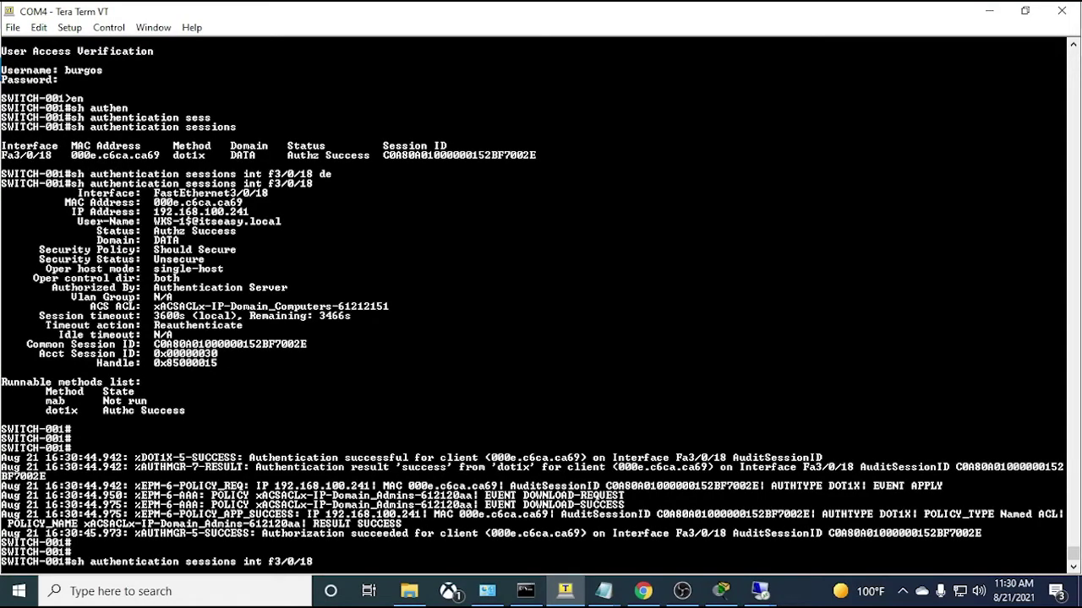
key("Return")
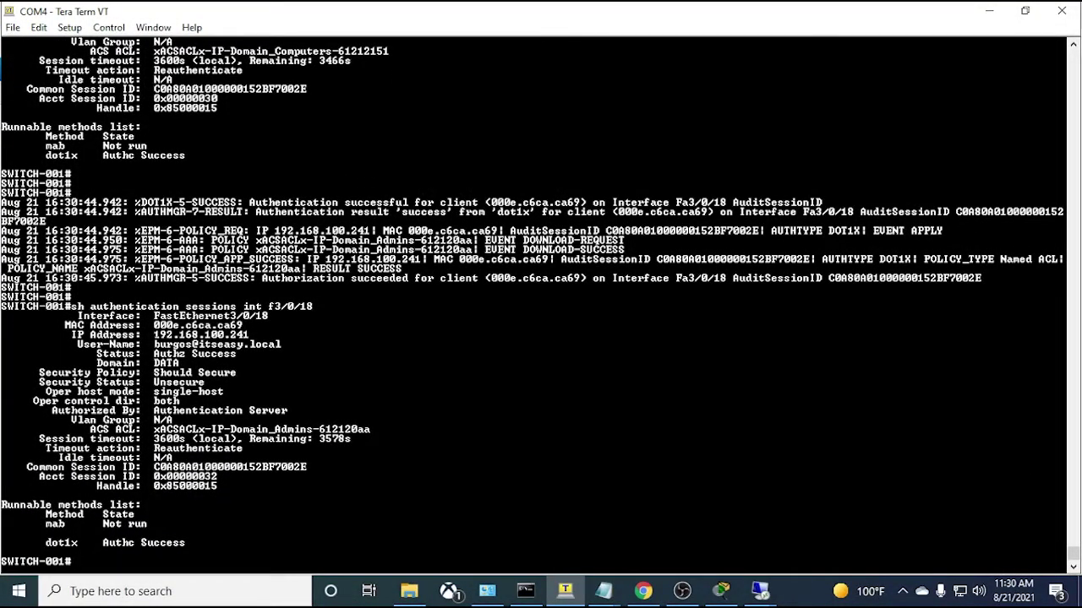
- Highlight the authenticated domain user and Domain_Admins in the assigned ACL name
left_click_drag(153, 344, 282, 344)
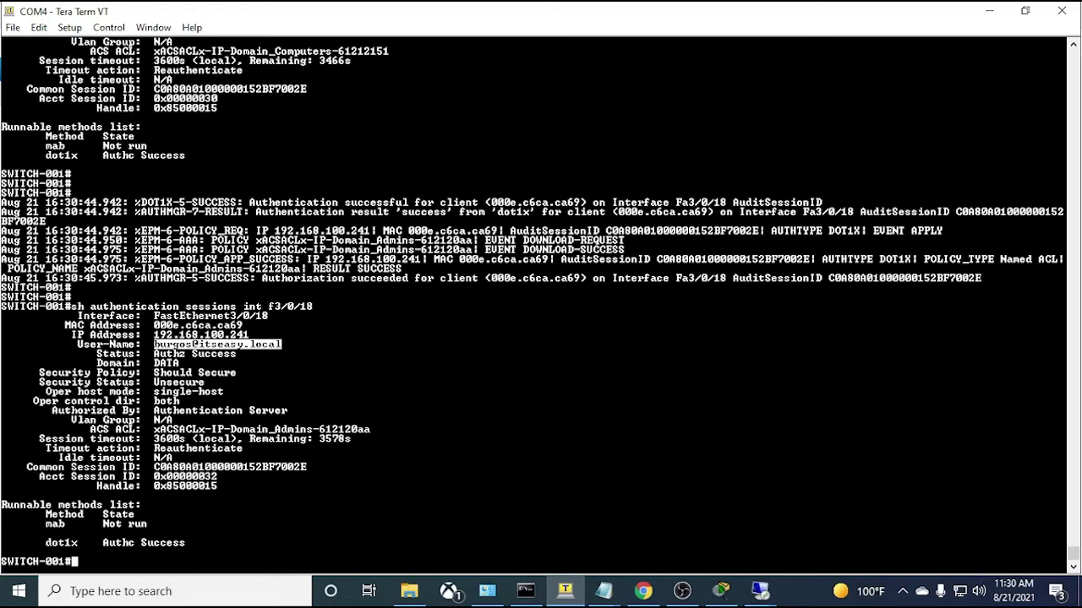
scroll(541, 304, "up", 4)
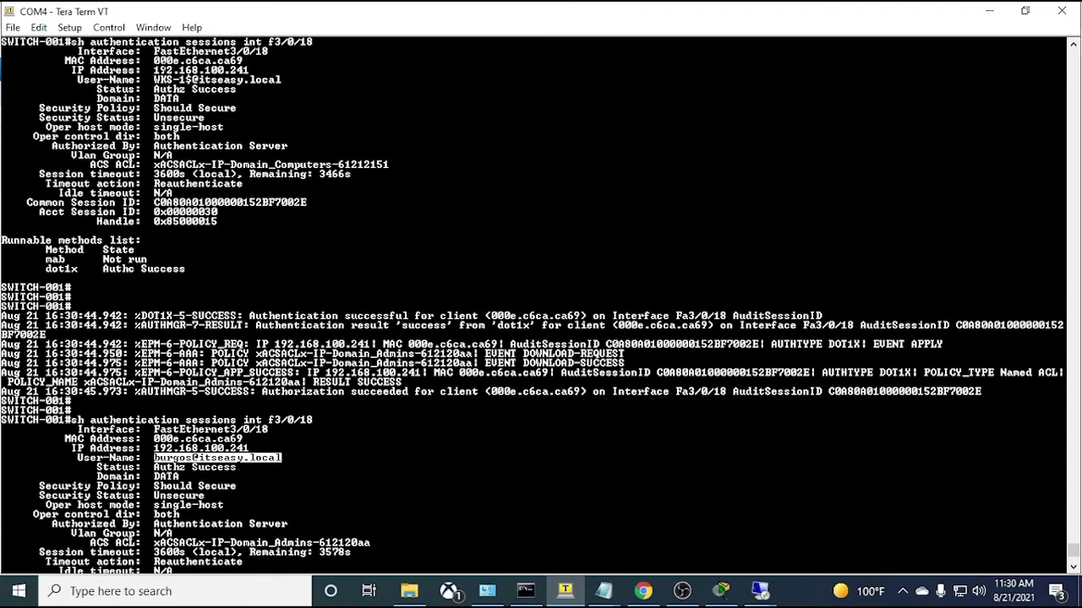
scroll(540, 304, "down", 3)
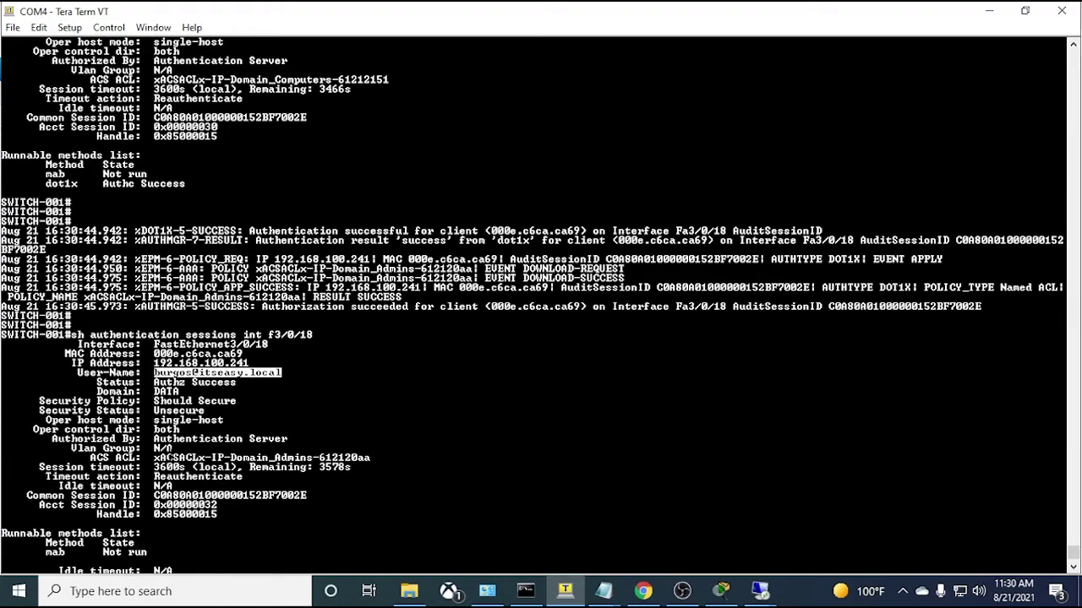
left_click_drag(231, 457, 313, 457)
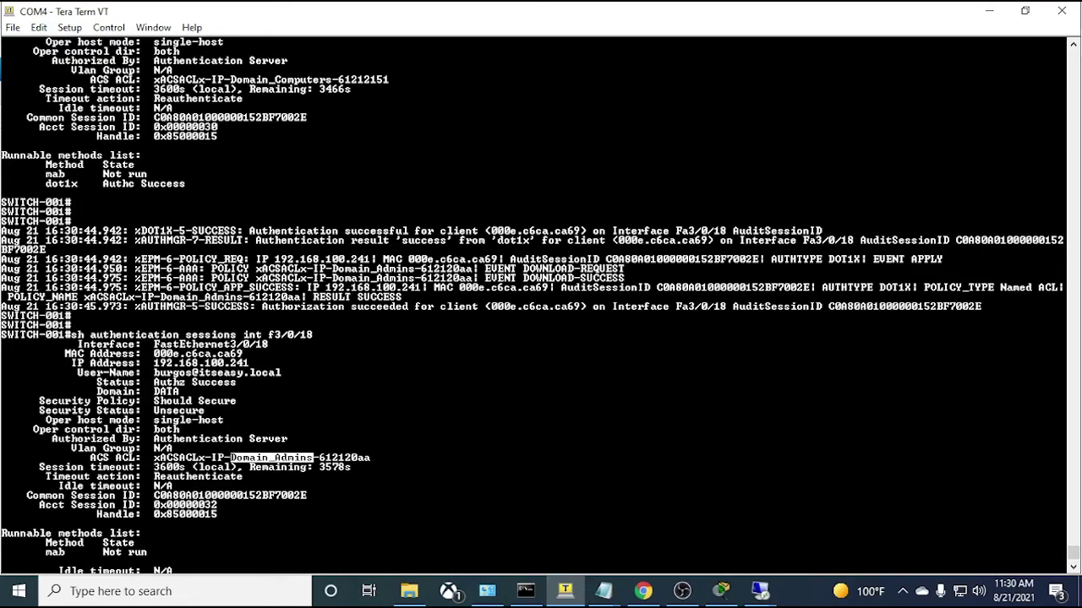
- Run 'sh run int f3/0/18' to display the interface's running configuration
key("Return")
key("Return")
key("Return")
type("sh ")
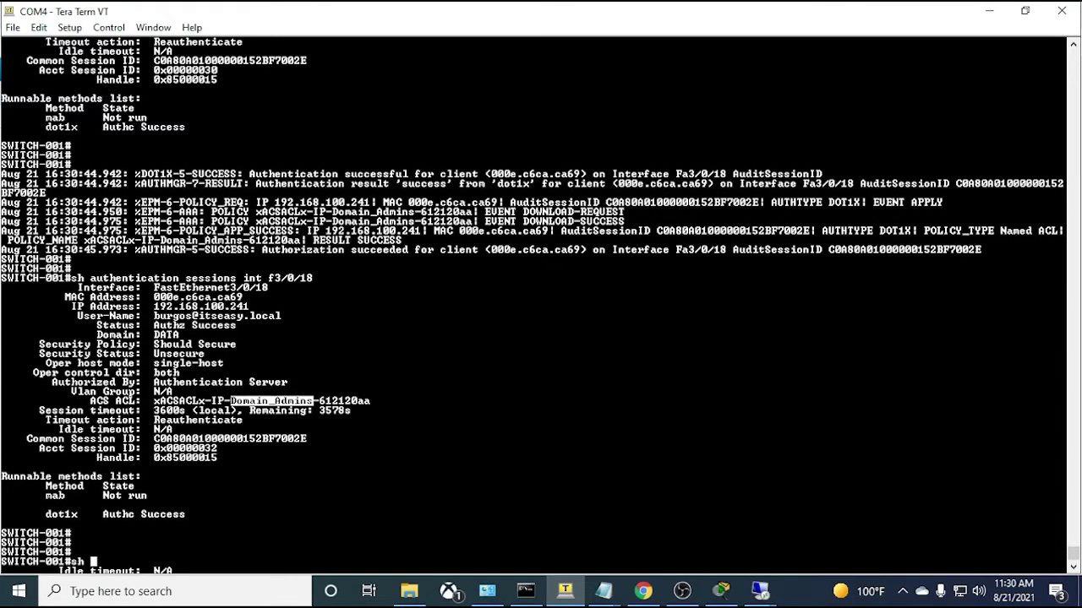
type("run int f3/0/18")
key("Return")
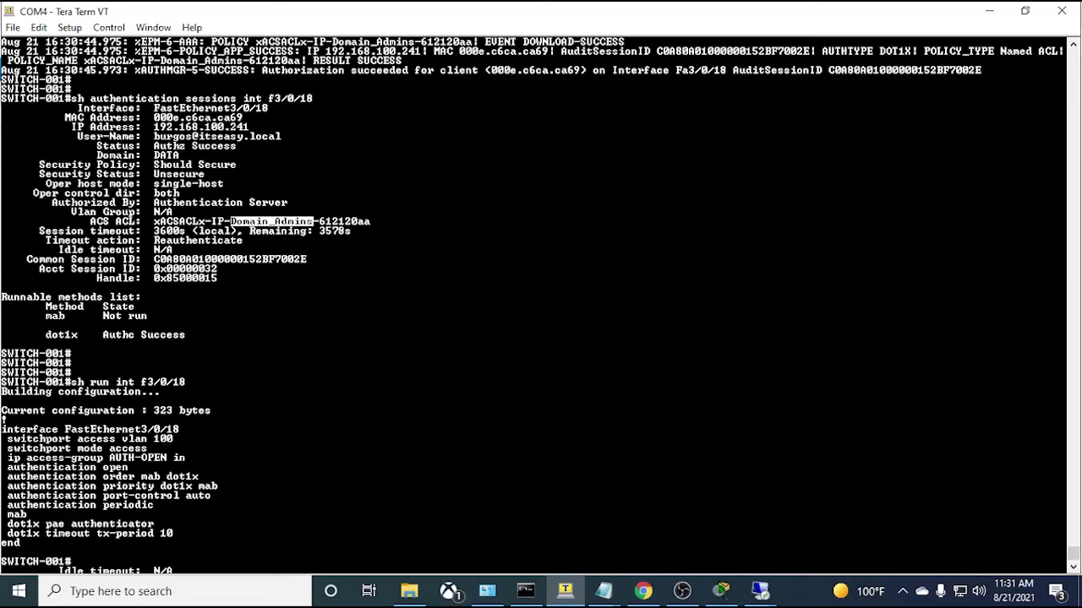
- Highlight the AUTH-OPEN access group and the Domain_Admins ACL name in the output
left_click_drag(188, 457, 109, 457)
left_click(108, 457)
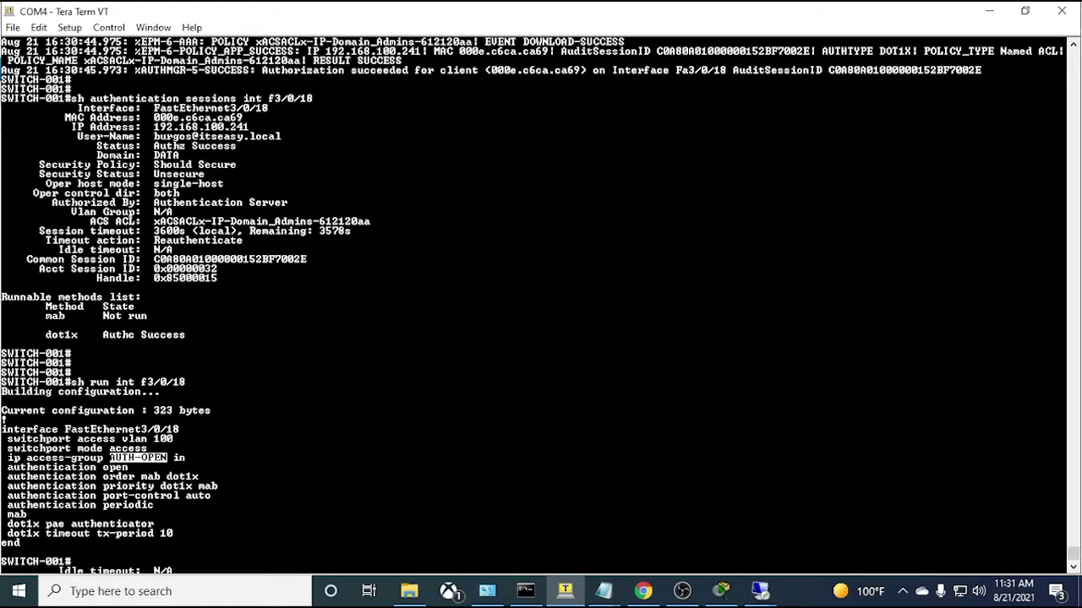
left_click_drag(309, 222, 231, 222)
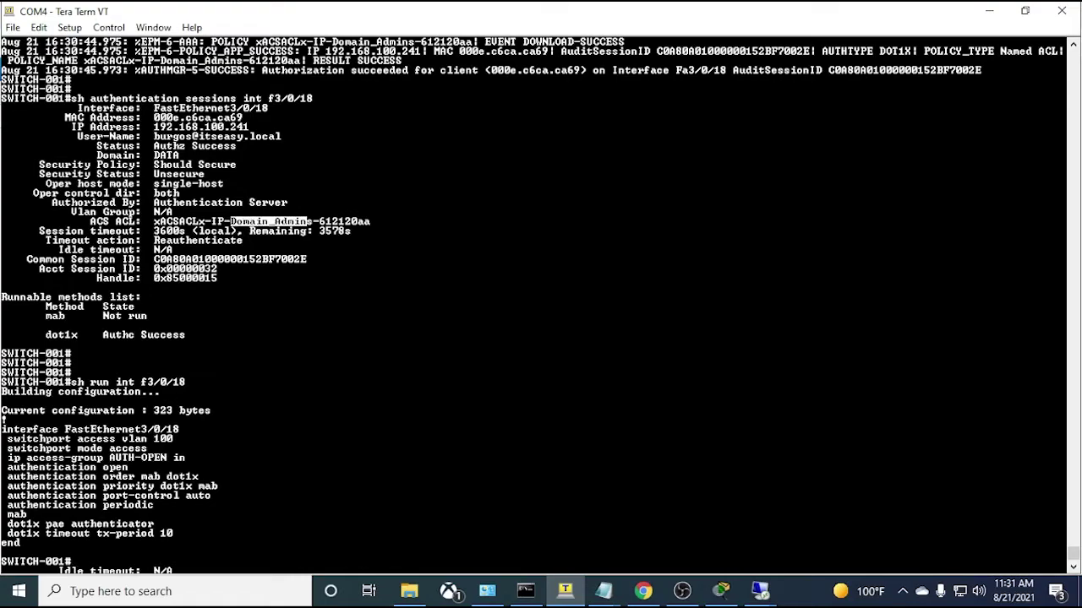
left_click_drag(168, 457, 109, 457)
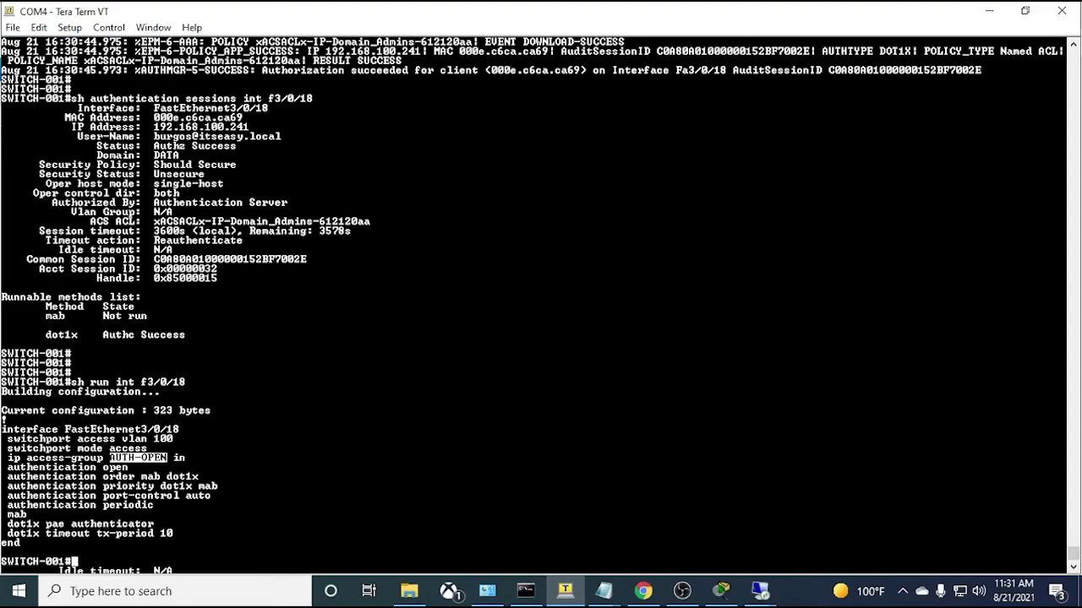
left_click_drag(313, 222, 230, 221)
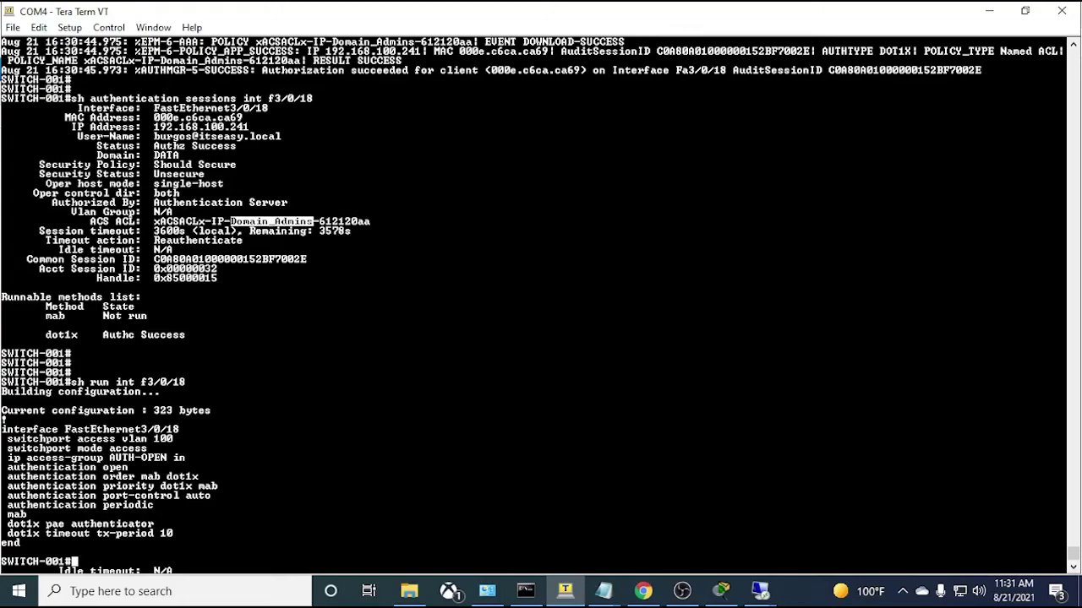
- Connect to wks-1 through Remote Desktop, entering the account password
right_click(758, 591)
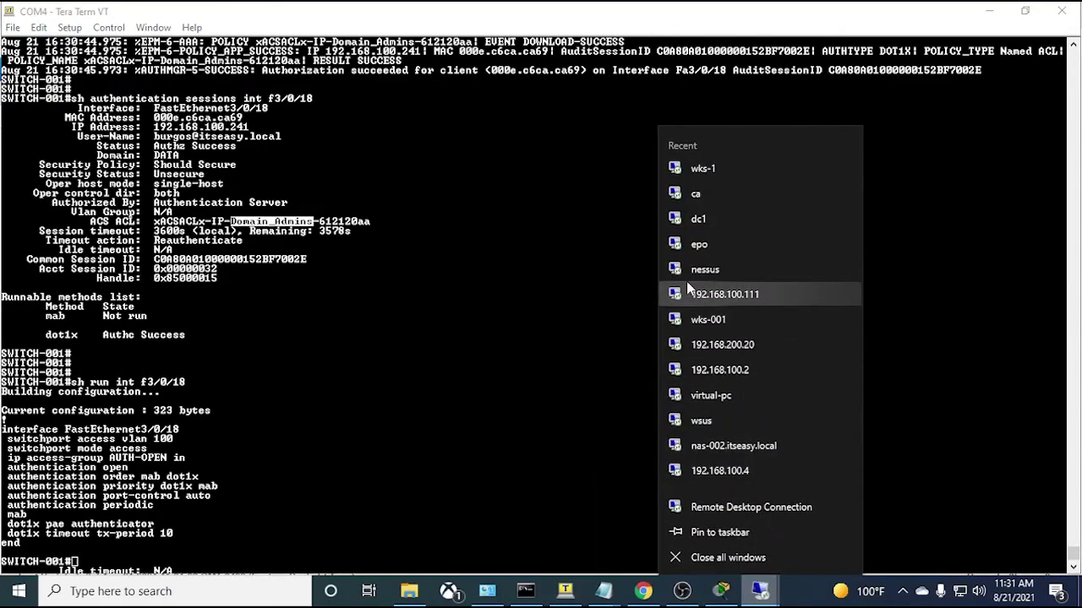
left_click(708, 169)
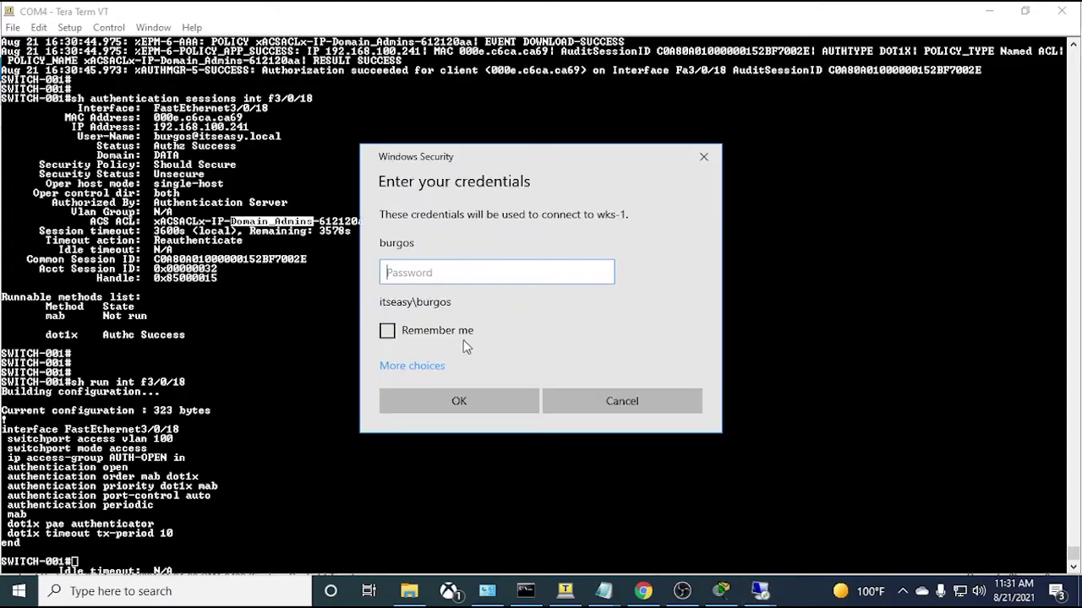
type("***********")
key("Return")
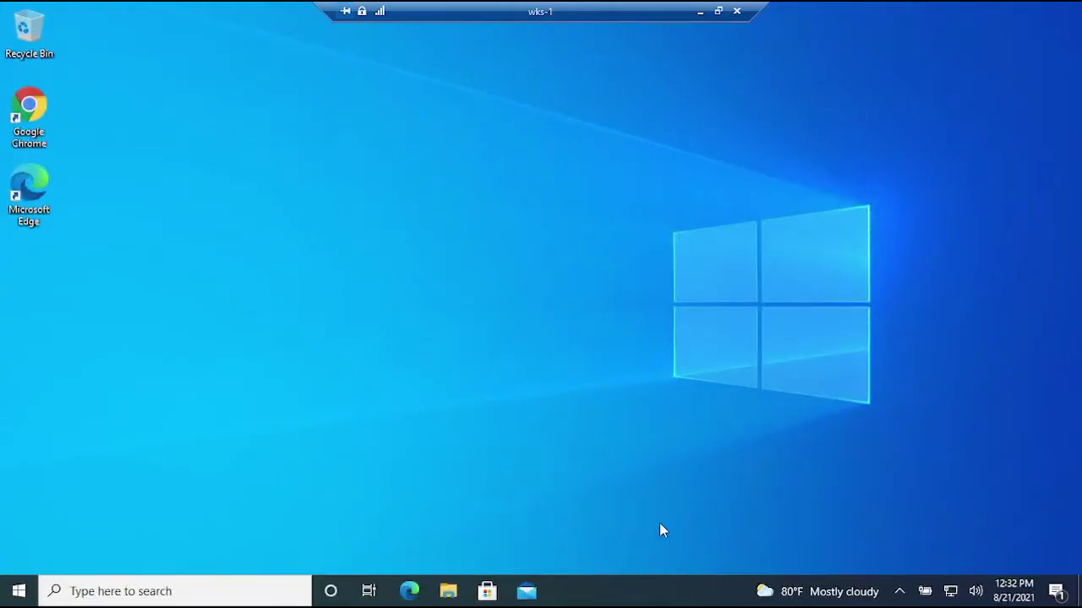
- Open Command Prompt on wks-1 and ping 192.168.100.2
left_click(248, 599)
type("d")
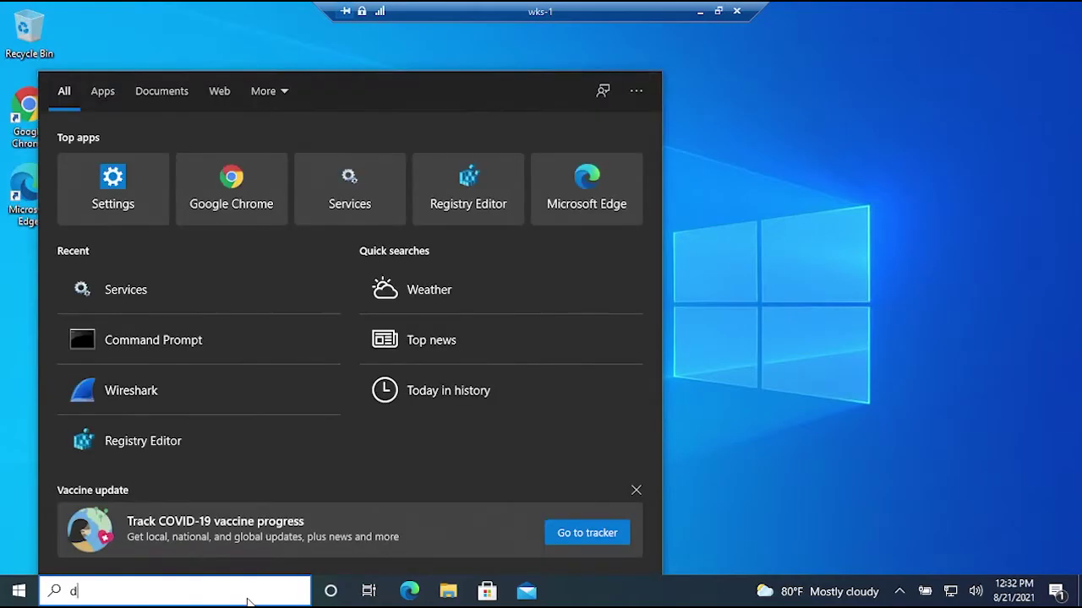
key("BackSpace")
type("cmd")
key("Return")
type("ping 192.168.100.2")
key("Return")
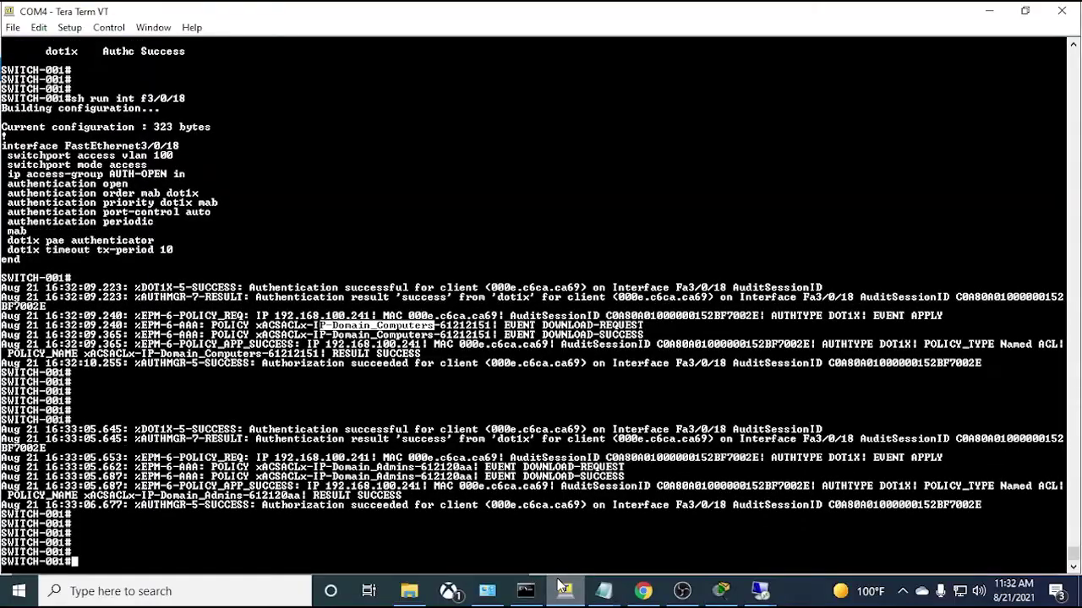
- Bring up ISE Live Logs and highlight Domain_Admins in the authorization policy and profile
left_click(564, 591)
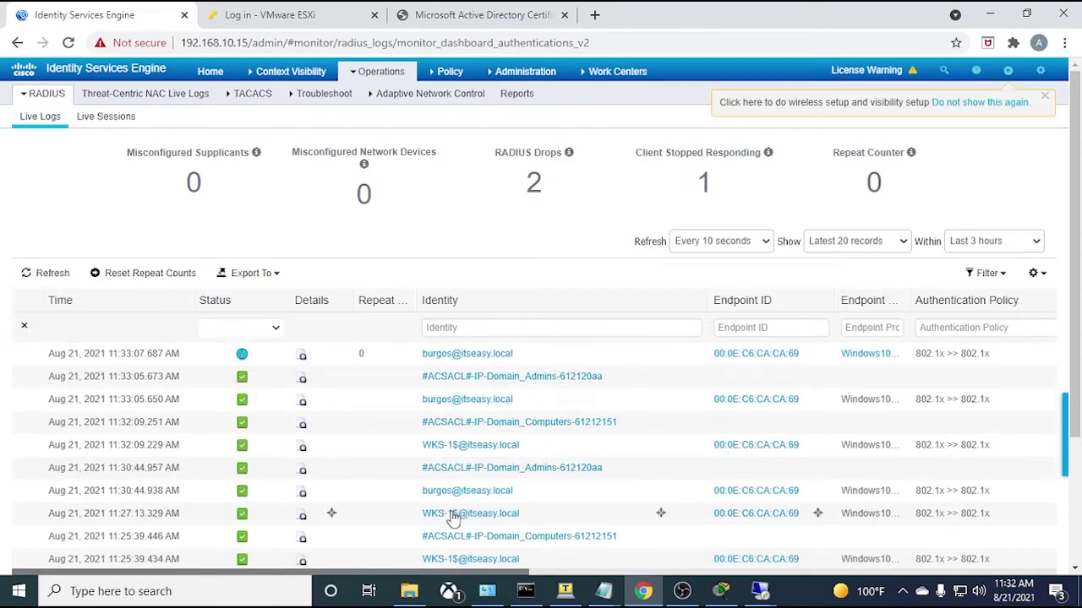
left_click_drag(456, 574, 756, 550)
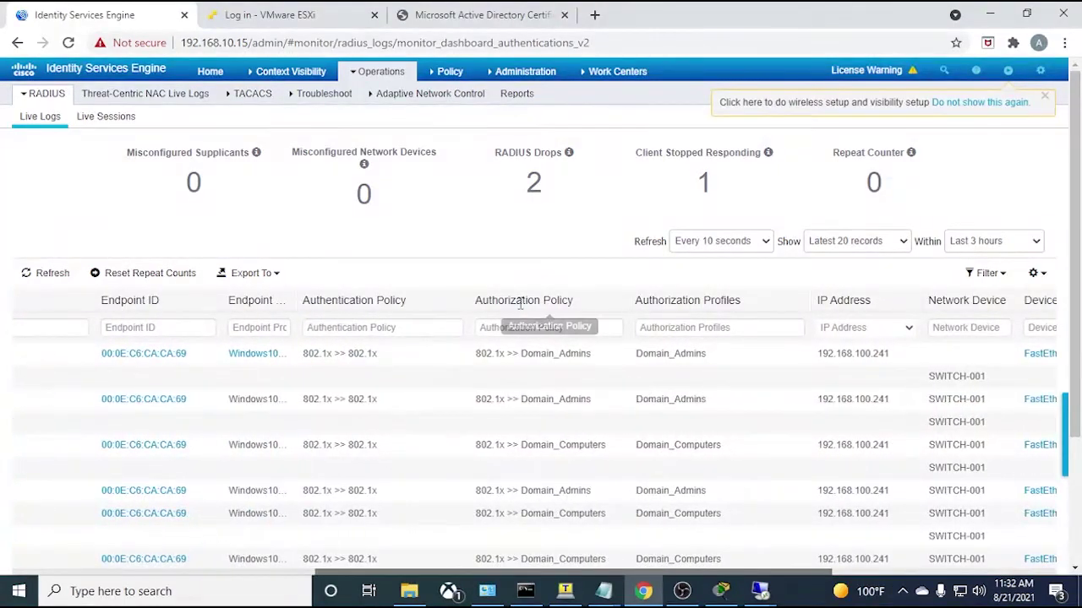
left_click_drag(592, 354, 521, 355)
left_click_drag(719, 359, 633, 370)
left_click(715, 368)
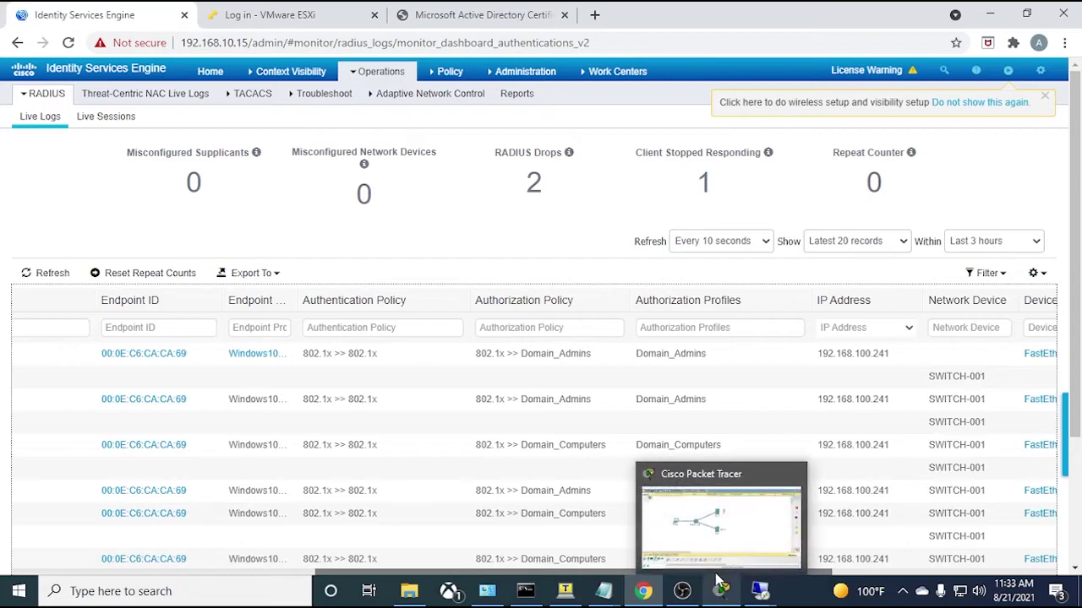
- Scroll the Live Logs table sideways to check the profiles and Device Port columns
mouse_move(602, 585)
left_click_drag(804, 573, 897, 577)
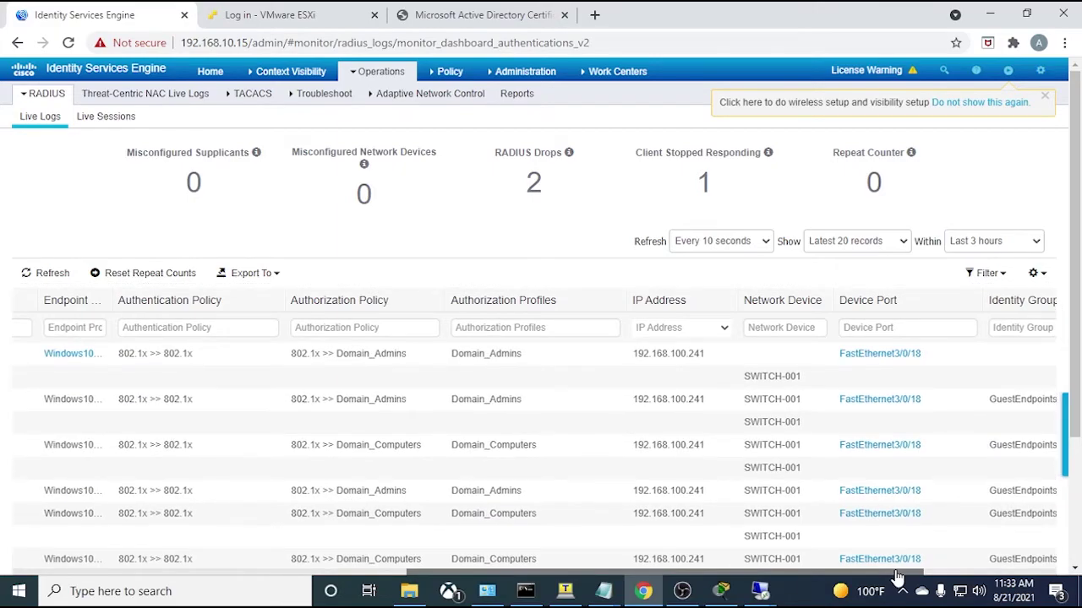
left_click_drag(678, 574, 253, 575)
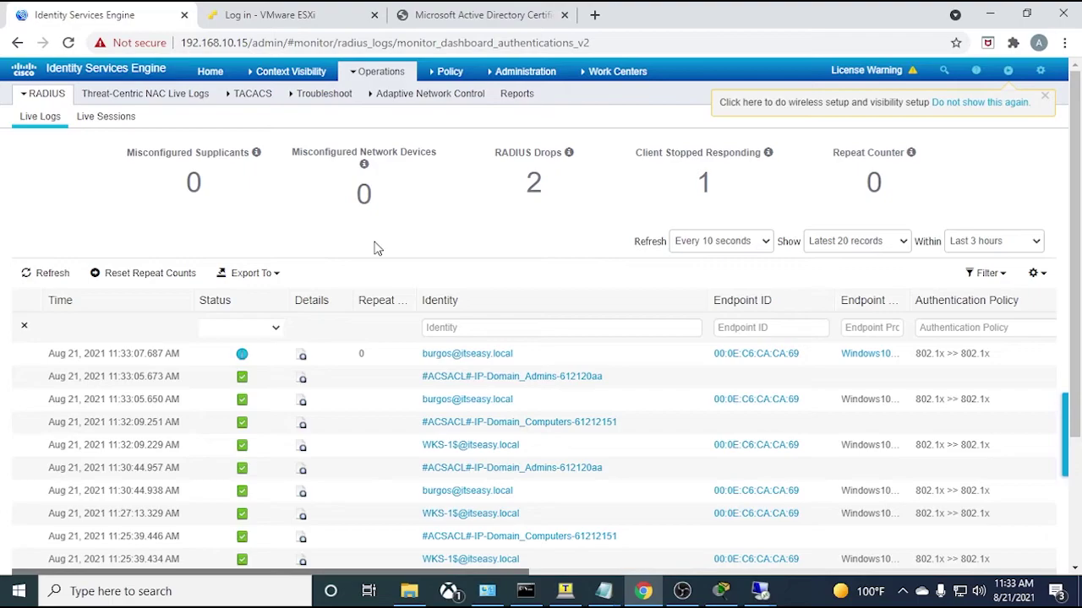
left_click(538, 359)
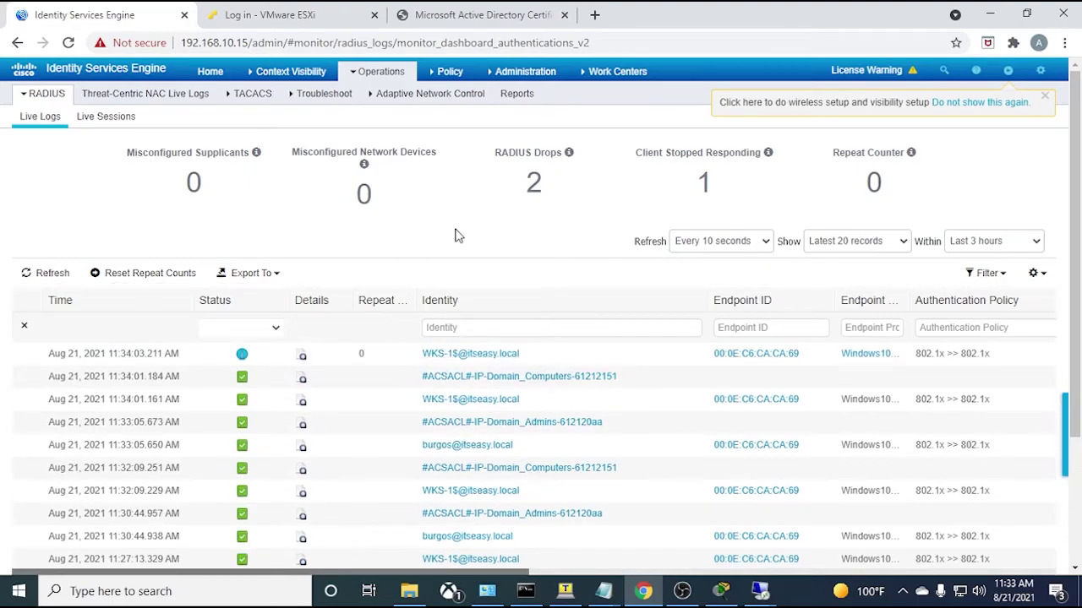